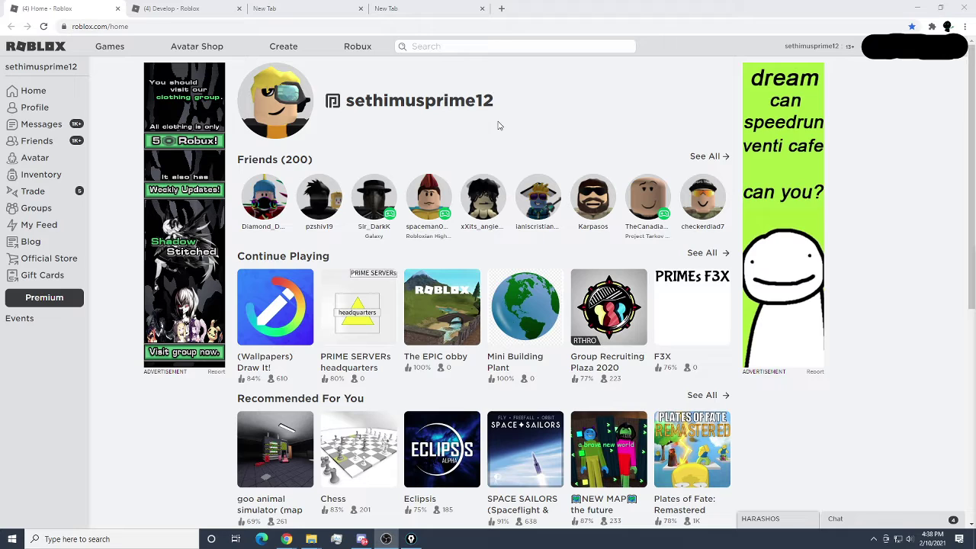
- View the templates offered for creating a new game, and return to the list of own games
{"action": "left_click", "coordinate": [294, 47]}
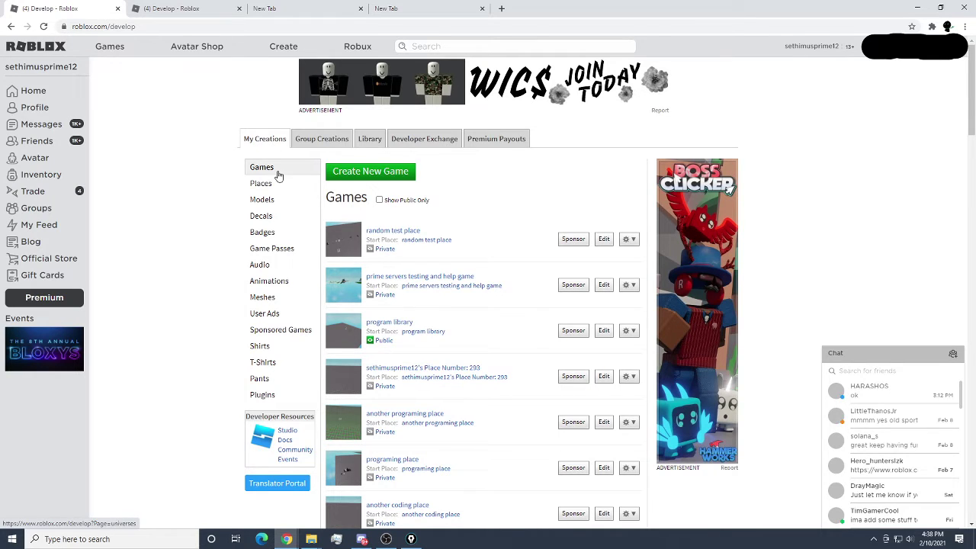
{"action": "left_click", "coordinate": [384, 176]}
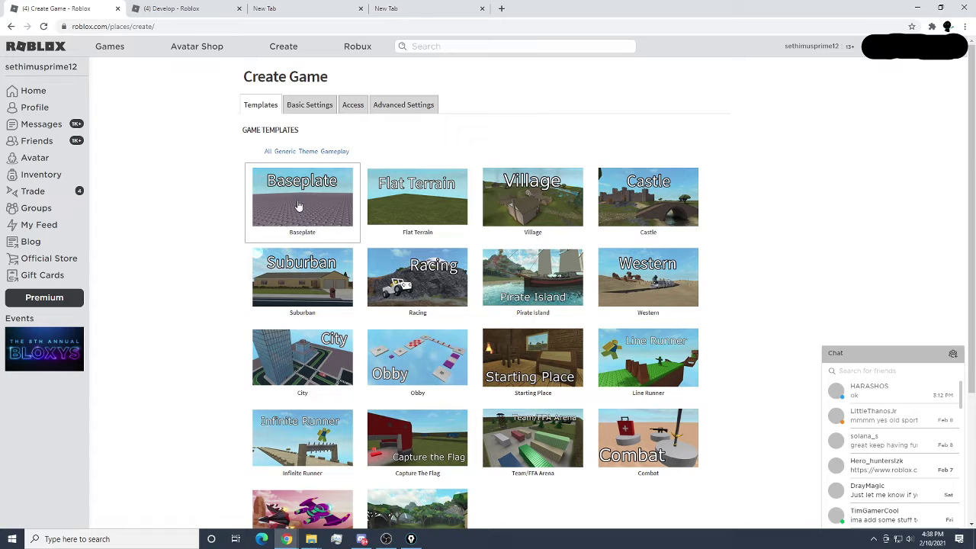
{"action": "left_click", "coordinate": [11, 26]}
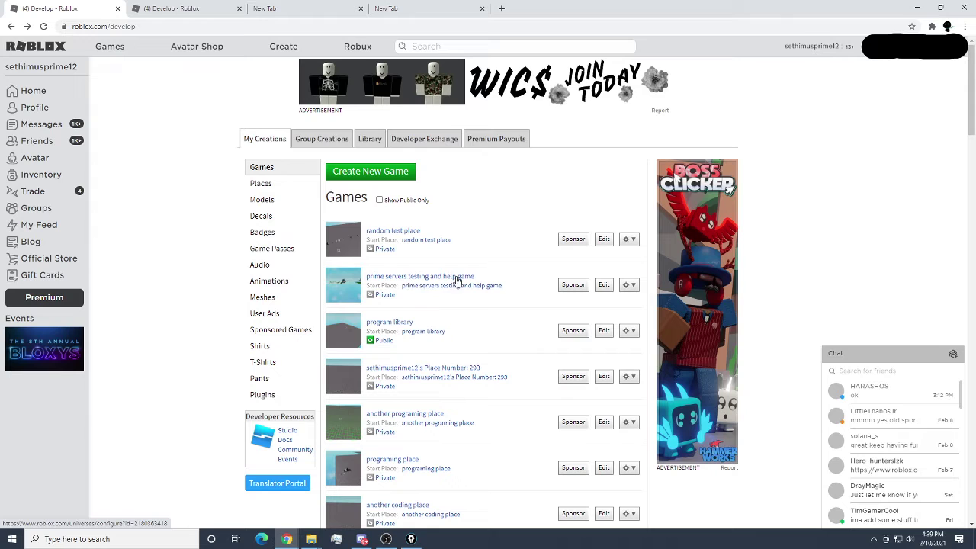
- Open the game "random test place" for editing in Roblox Studio
{"action": "scroll", "coordinate": [405, 278], "scroll_direction": "down", "scroll_amount": 1}
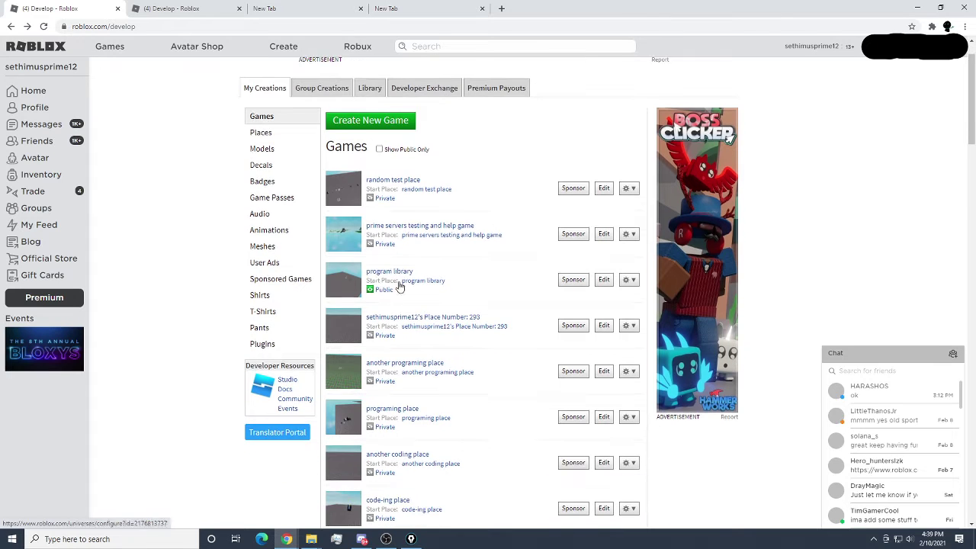
{"action": "scroll", "coordinate": [414, 264], "scroll_direction": "down", "scroll_amount": 1}
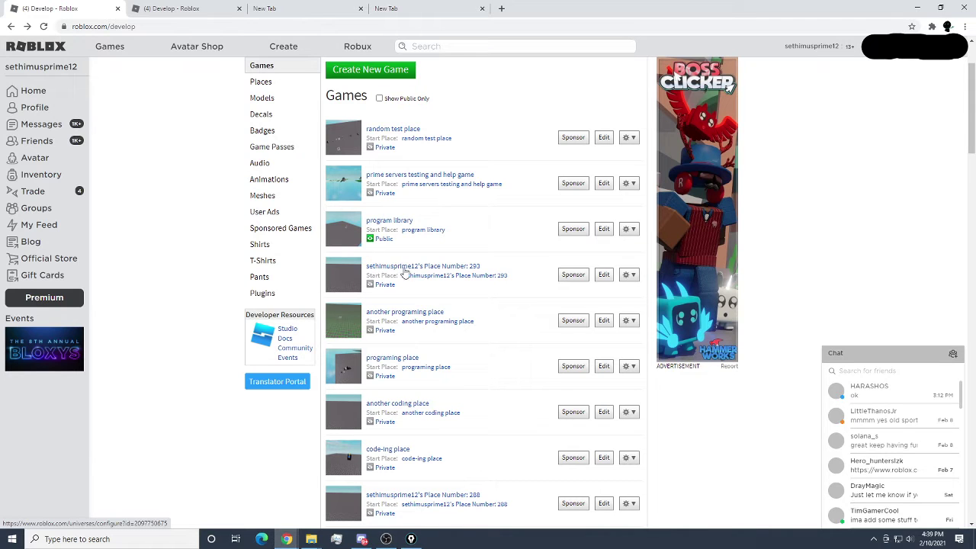
{"action": "scroll", "coordinate": [427, 248], "scroll_direction": "up", "scroll_amount": 2}
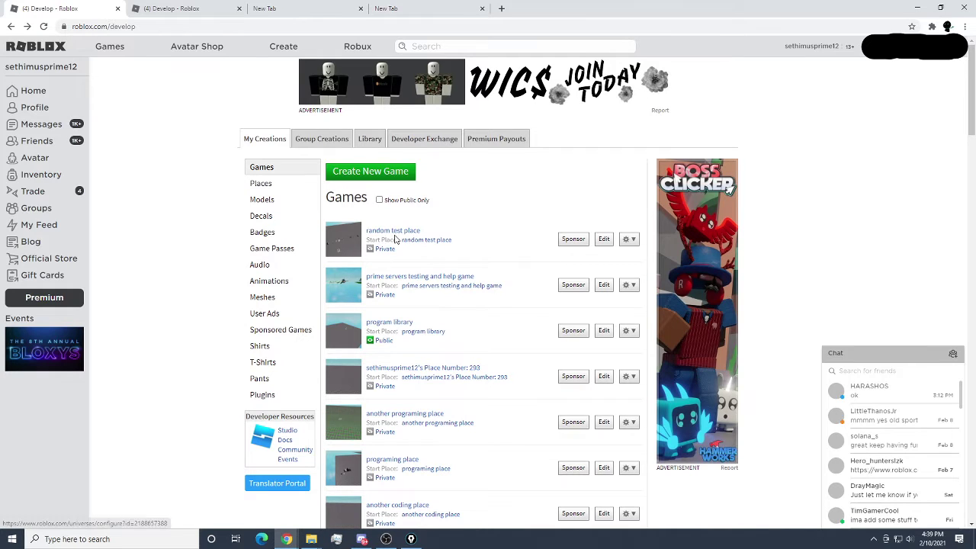
{"action": "left_click", "coordinate": [603, 241]}
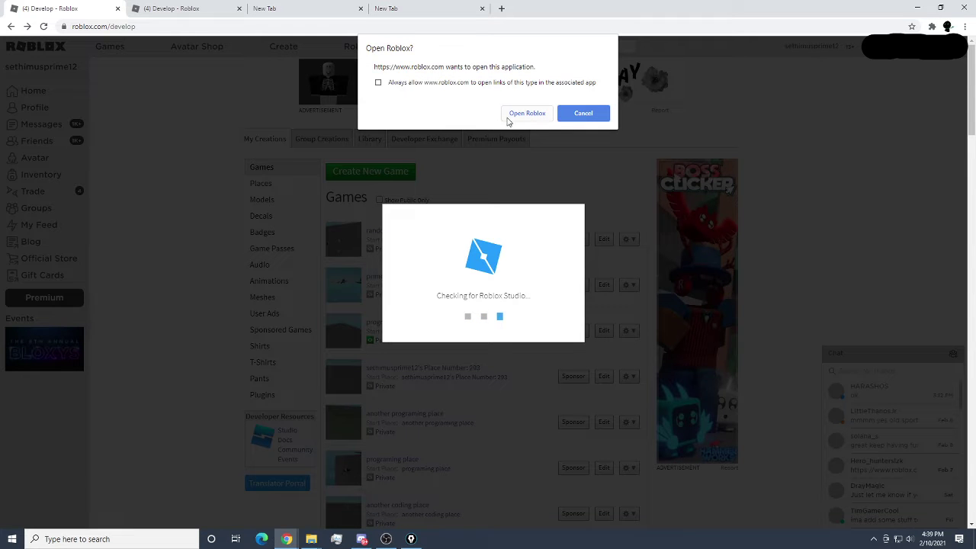
{"action": "left_click", "coordinate": [522, 116]}
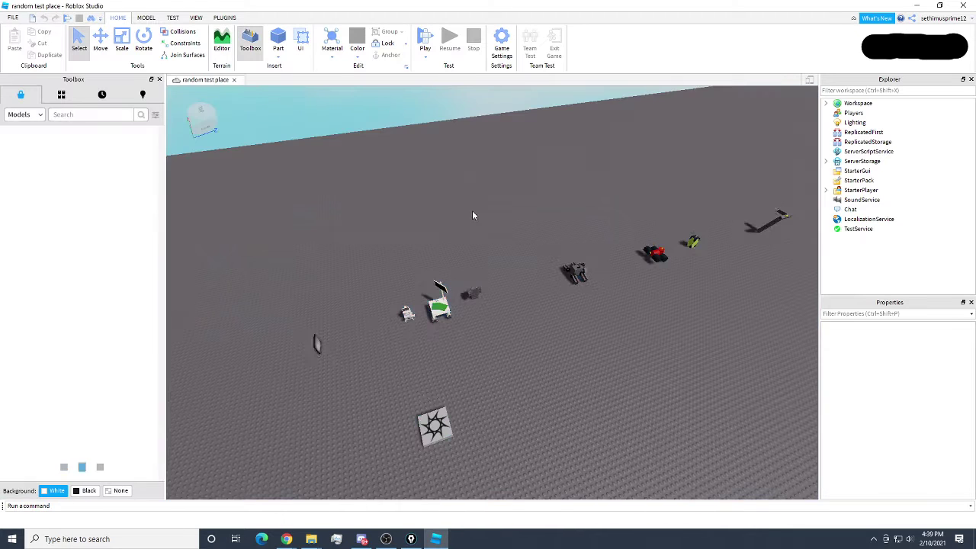
- Look around the baseplate to examine the models standing near the spawn location
{"action": "right_click_drag", "start_coordinate": [544, 221], "coordinate": [526, 189]}
{"action": "key", "text": "w"}
{"action": "key", "text": "s"}
{"action": "key", "text": "d"}
{"action": "right_click_drag", "start_coordinate": [557, 267], "coordinate": [558, 267]}
{"action": "key", "text": "a"}
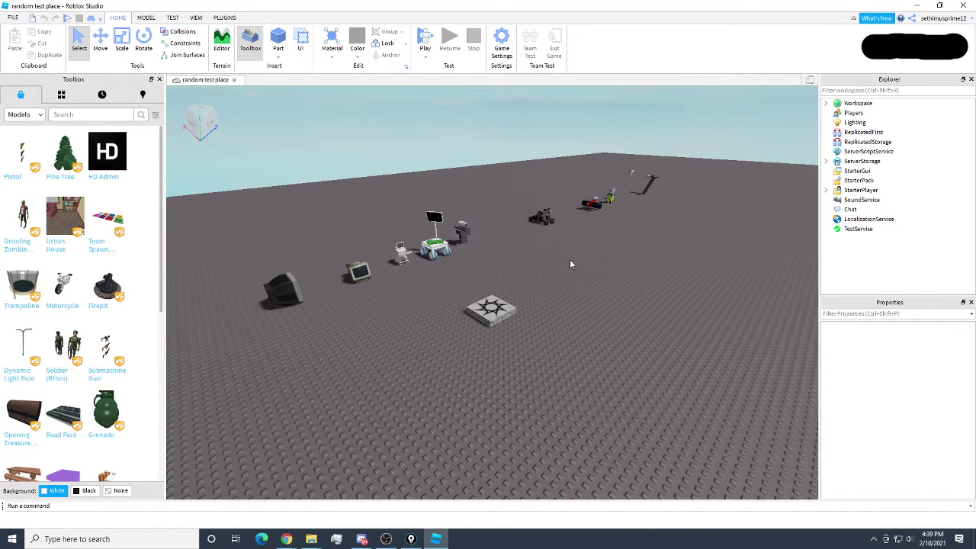
{"action": "right_click_drag", "start_coordinate": [538, 264], "coordinate": [512, 253]}
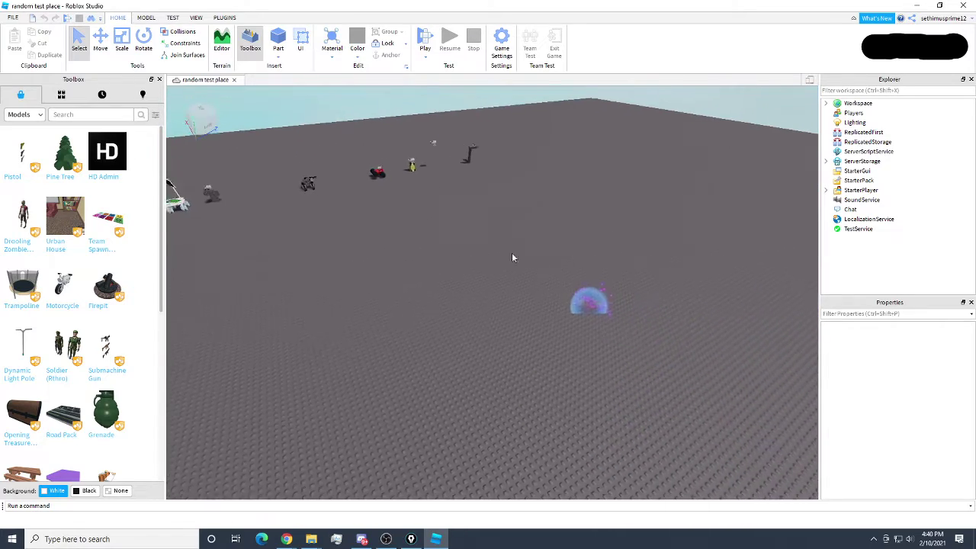
- View the saved models in the Toolbox inventory, and switch back to the marketplace models
{"action": "left_click", "coordinate": [63, 99]}
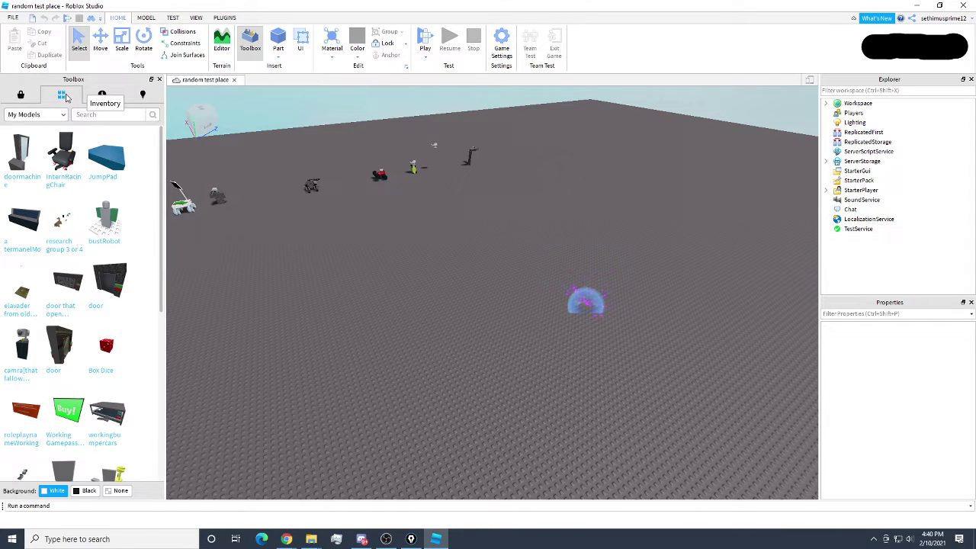
{"action": "right_click_drag", "start_coordinate": [368, 276], "coordinate": [367, 277]}
{"action": "key", "text": "w"}
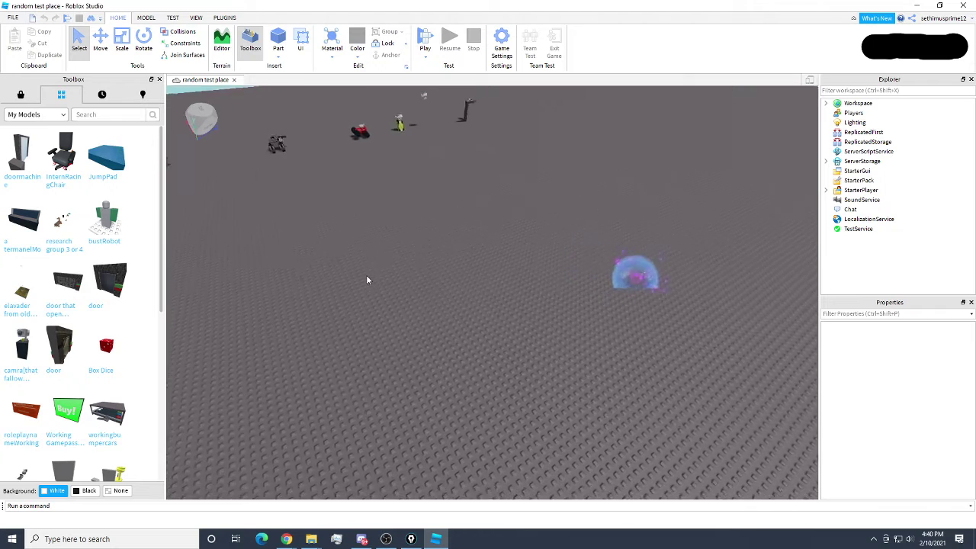
{"action": "scroll", "coordinate": [367, 280], "scroll_direction": "down", "scroll_amount": 2}
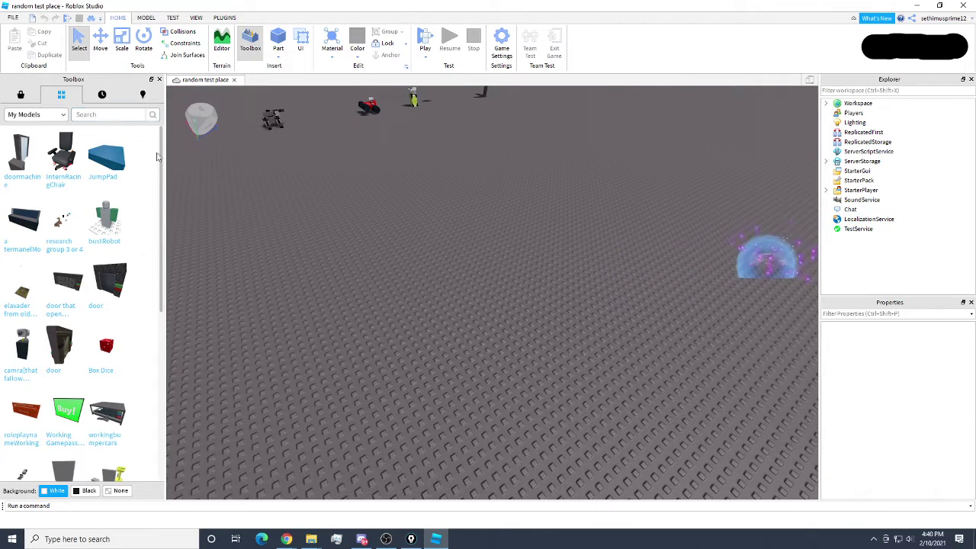
{"action": "left_click", "coordinate": [17, 94]}
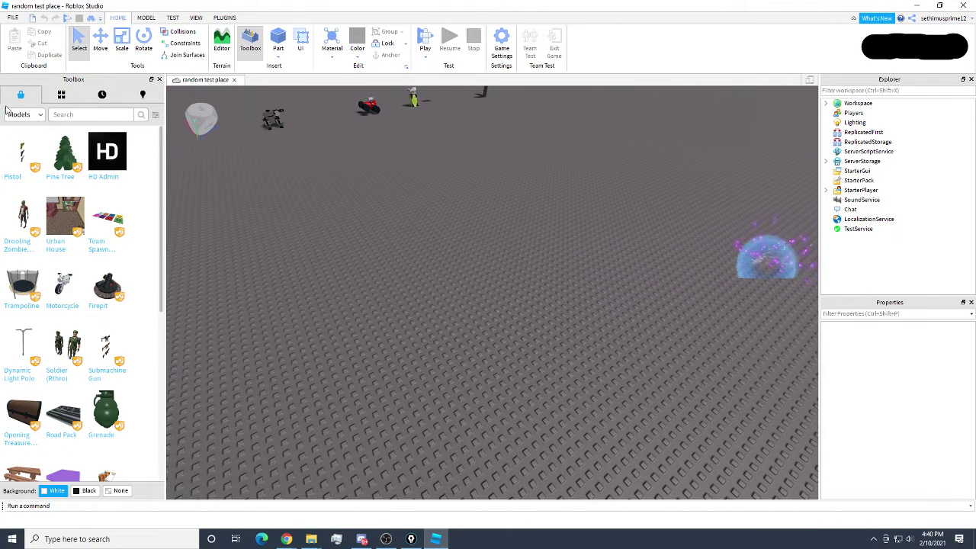
- Toggle the Toolbox off and back on to check how it is shown
{"action": "left_click", "coordinate": [197, 18]}
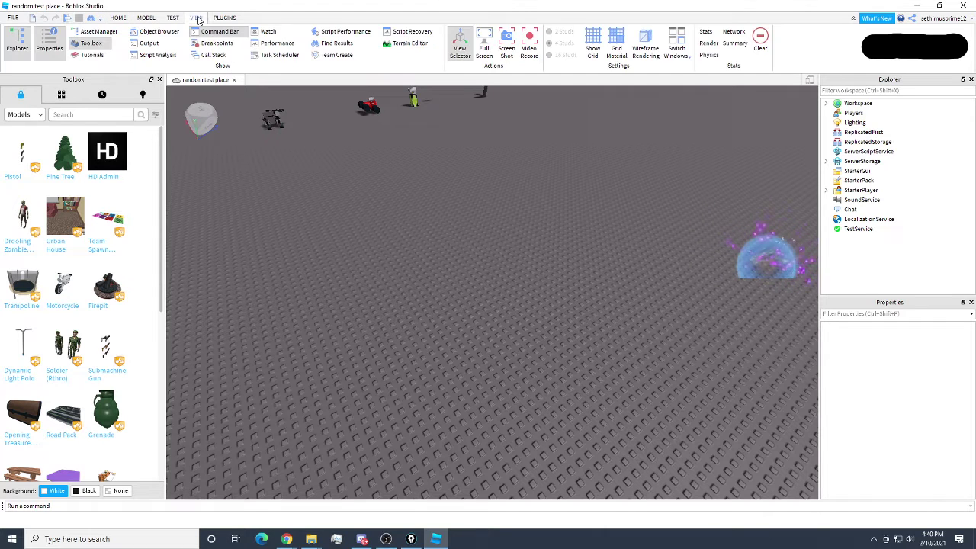
{"action": "left_click", "coordinate": [92, 44]}
{"action": "left_click", "coordinate": [90, 44]}
{"action": "left_click", "coordinate": [118, 18]}
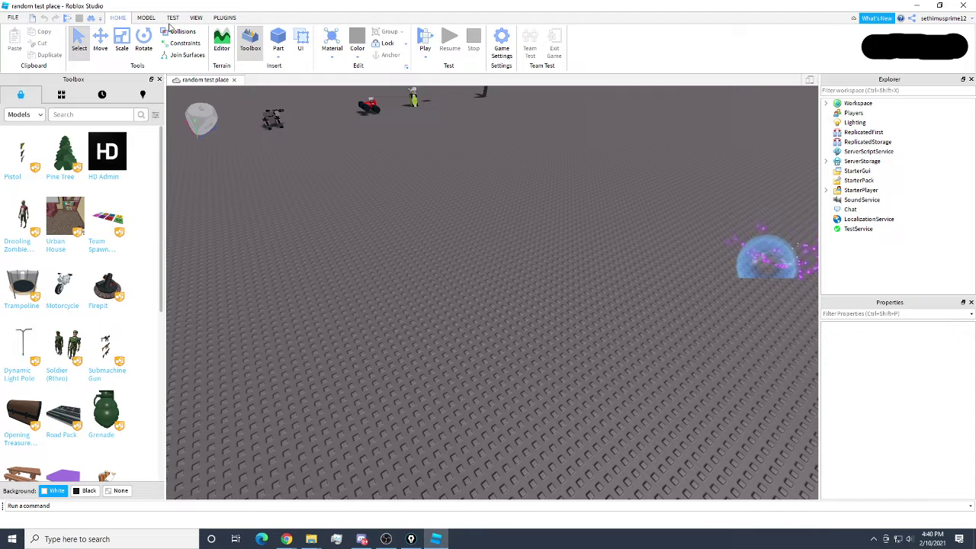
{"action": "left_click", "coordinate": [196, 17]}
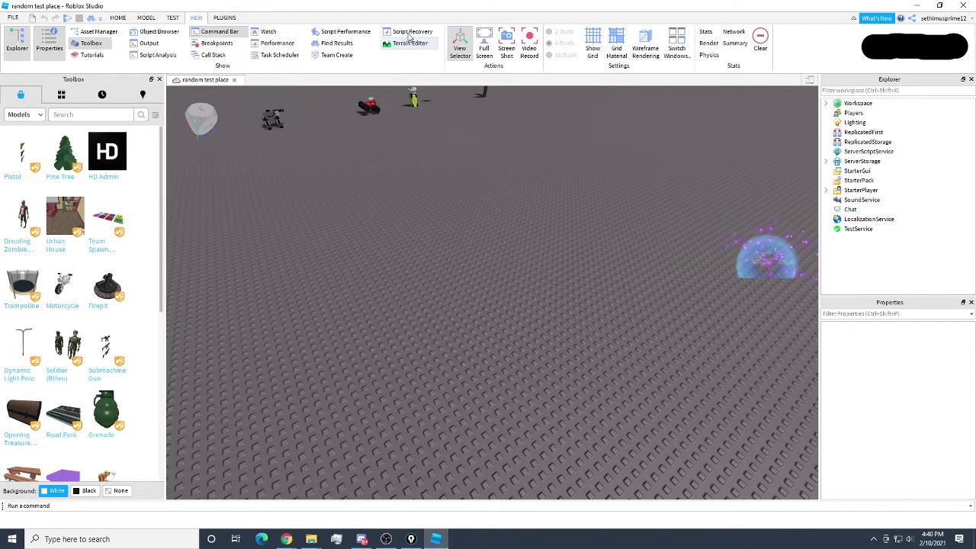
{"action": "left_click", "coordinate": [98, 48]}
{"action": "left_click", "coordinate": [92, 44]}
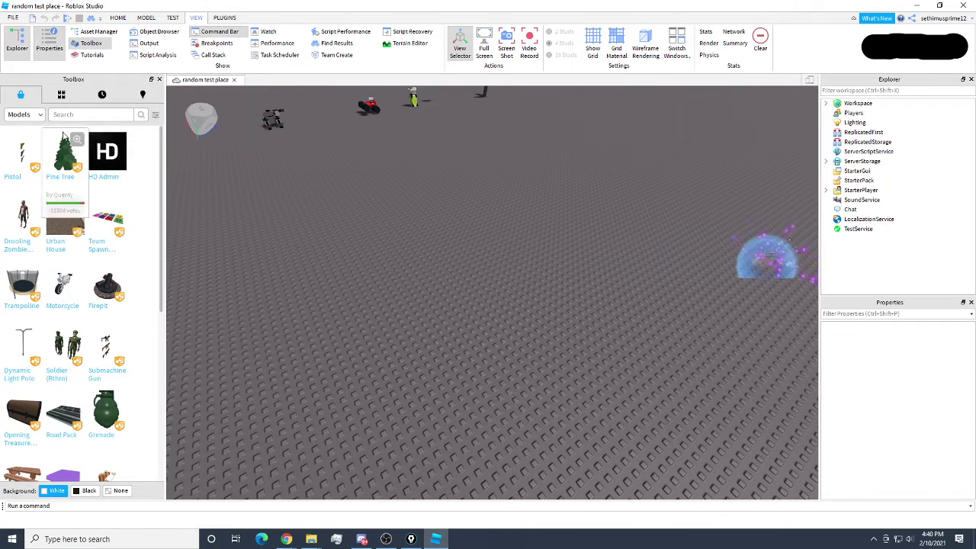
{"action": "left_click", "coordinate": [118, 18]}
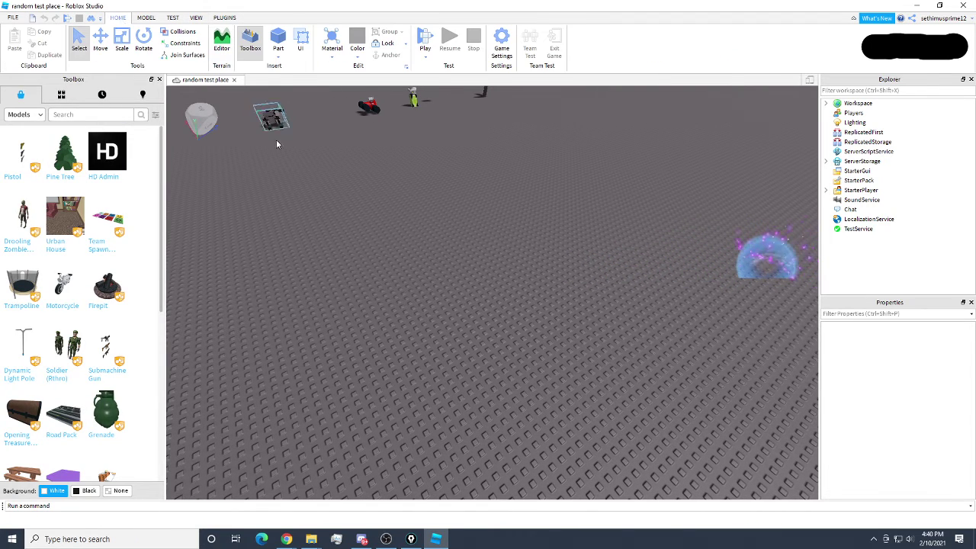
- Insert the doormachine model from the saved inventory models onto the baseplate and deselect it
{"action": "left_click", "coordinate": [61, 96]}
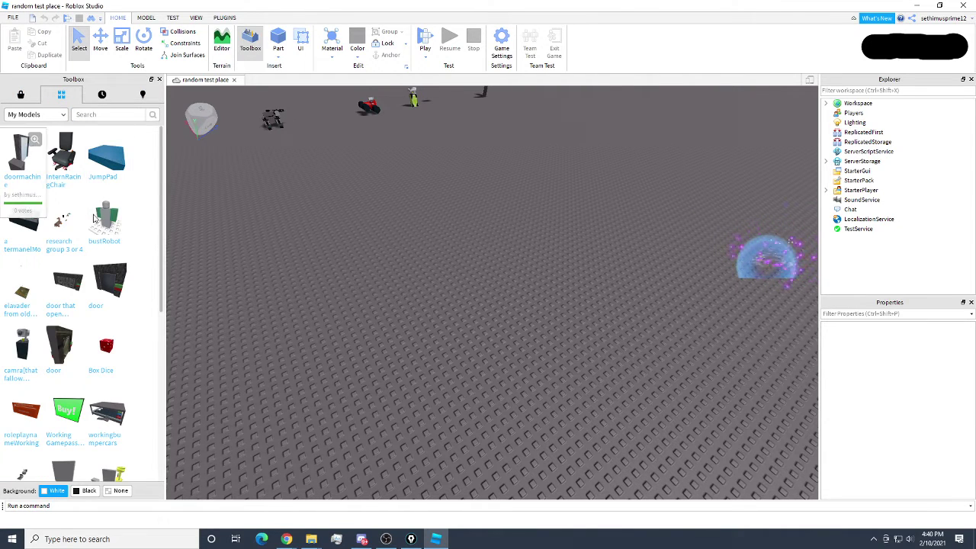
{"action": "right_click_drag", "start_coordinate": [266, 261], "coordinate": [266, 260]}
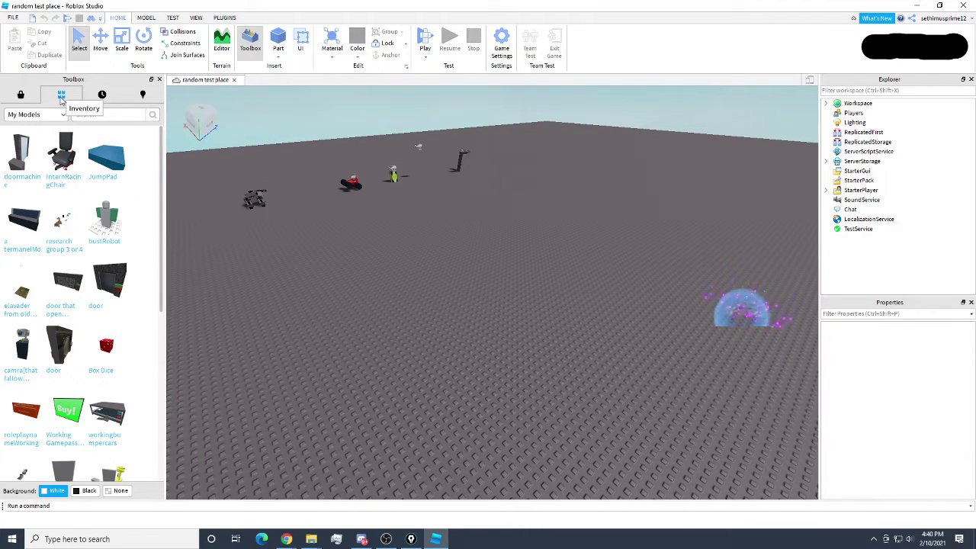
{"action": "right_click_drag", "start_coordinate": [342, 241], "coordinate": [341, 241]}
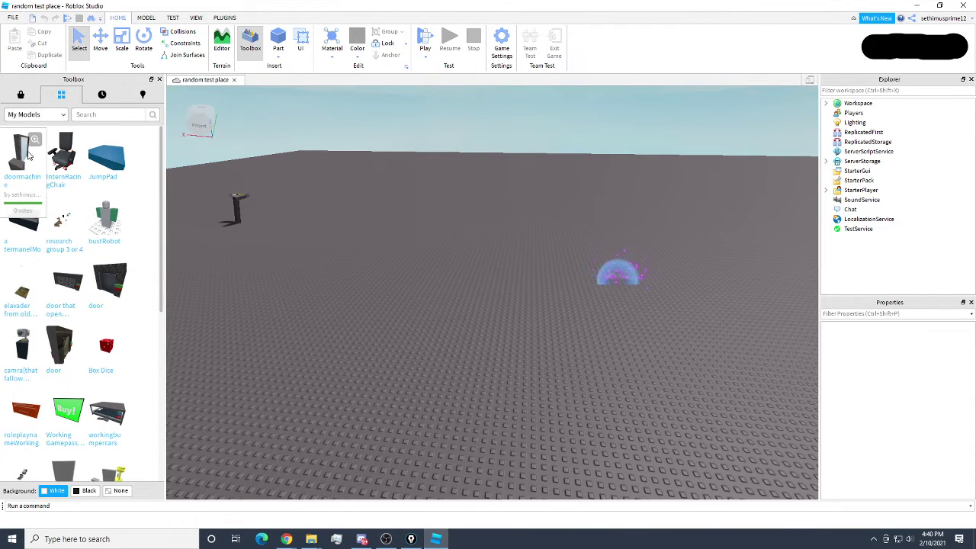
{"action": "left_click", "coordinate": [24, 178]}
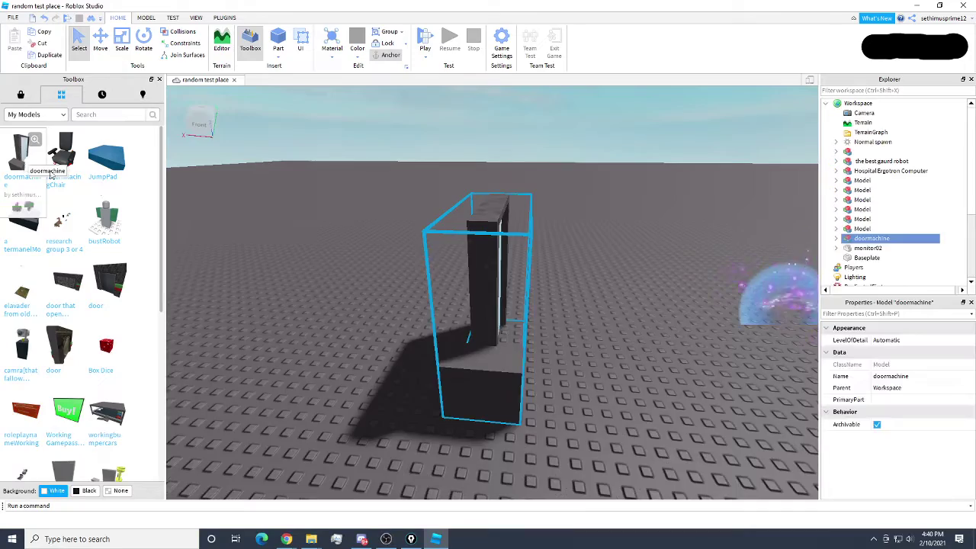
{"action": "right_click_drag", "start_coordinate": [467, 275], "coordinate": [465, 274]}
{"action": "mouse_move", "coordinate": [479, 328]}
{"action": "right_mouse_down"}
{"action": "mouse_move", "coordinate": [481, 309]}
{"action": "mouse_move", "coordinate": [495, 318]}
{"action": "mouse_move", "coordinate": [481, 312]}
{"action": "right_mouse_up"}
{"action": "key", "text": "w"}
{"action": "key", "text": "s"}
{"action": "key", "text": "s"}
{"action": "left_click_drag", "start_coordinate": [481, 312], "coordinate": [399, 287]}
{"action": "key", "text": "a"}
{"action": "left_click", "coordinate": [530, 273]}
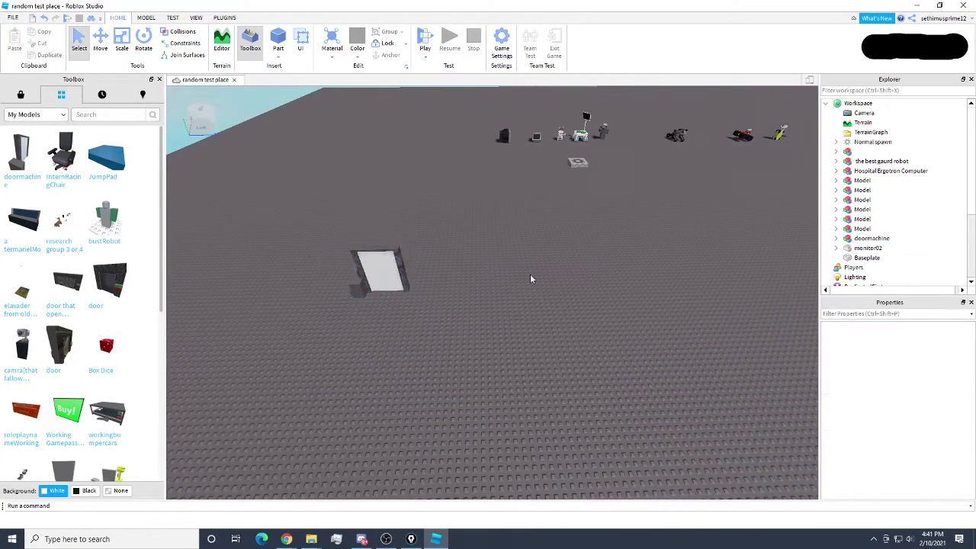
- Move the Normal spawn across the baseplate to a spot beside the door machine
{"action": "key", "text": "w"}
{"action": "key", "text": "a"}
{"action": "right_click_drag", "start_coordinate": [546, 260], "coordinate": [588, 115]}
{"action": "left_click", "coordinate": [602, 189]}
{"action": "left_click_drag", "start_coordinate": [602, 191], "coordinate": [496, 339]}
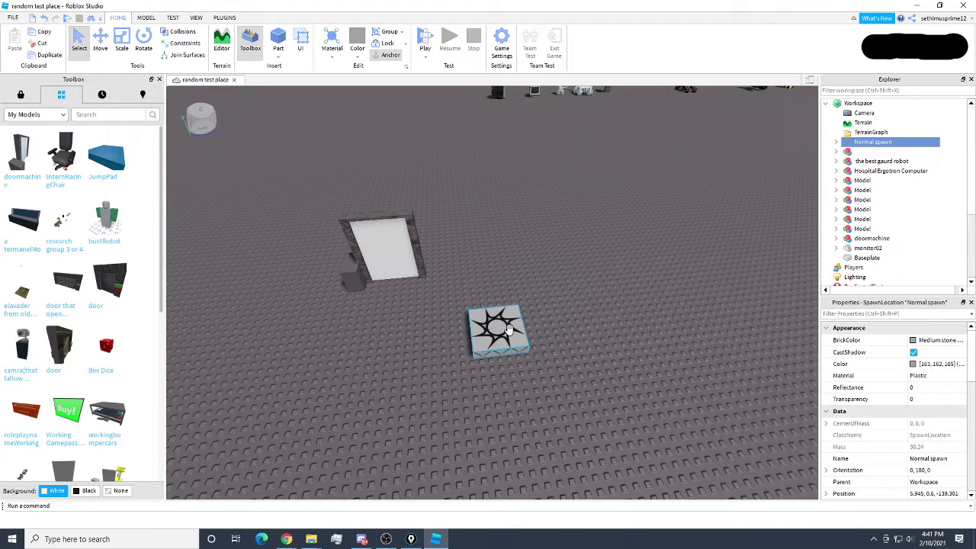
{"action": "scroll", "coordinate": [492, 328], "scroll_direction": "up", "scroll_amount": 3}
{"action": "left_click_drag", "start_coordinate": [442, 318], "coordinate": [416, 326]}
{"action": "left_click", "coordinate": [479, 233]}
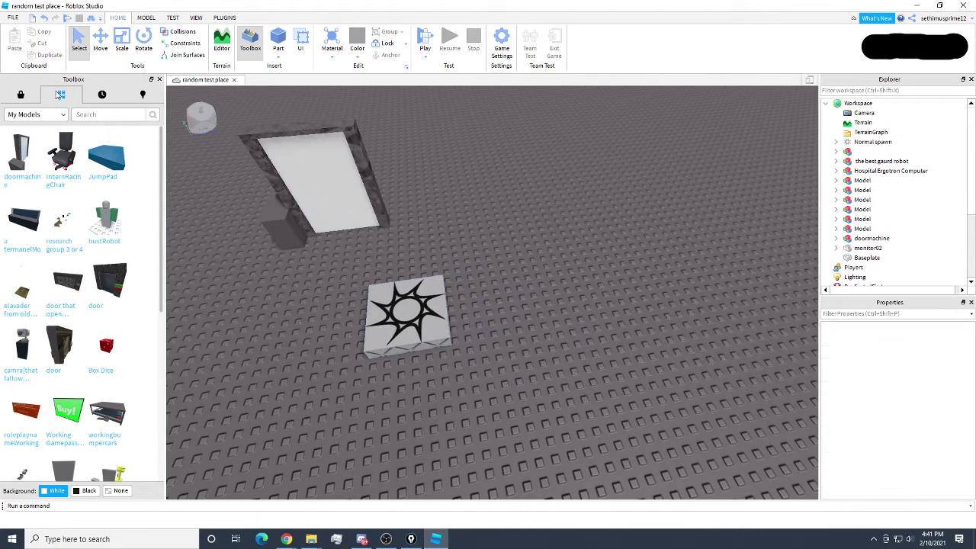
- Search the marketplace models for "spawn", and clear the search
{"action": "left_click", "coordinate": [21, 96]}
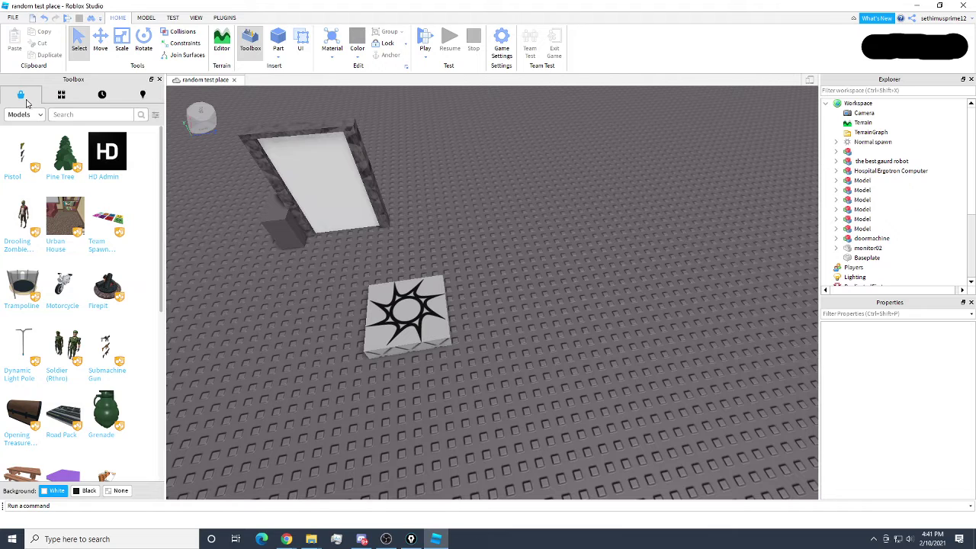
{"action": "left_click", "coordinate": [67, 115]}
{"action": "type", "text": "spawn"}
{"action": "key", "text": "Return"}
{"action": "right_click_drag", "start_coordinate": [333, 296], "coordinate": [333, 295]}
{"action": "key", "text": "w"}
{"action": "key", "text": "a"}
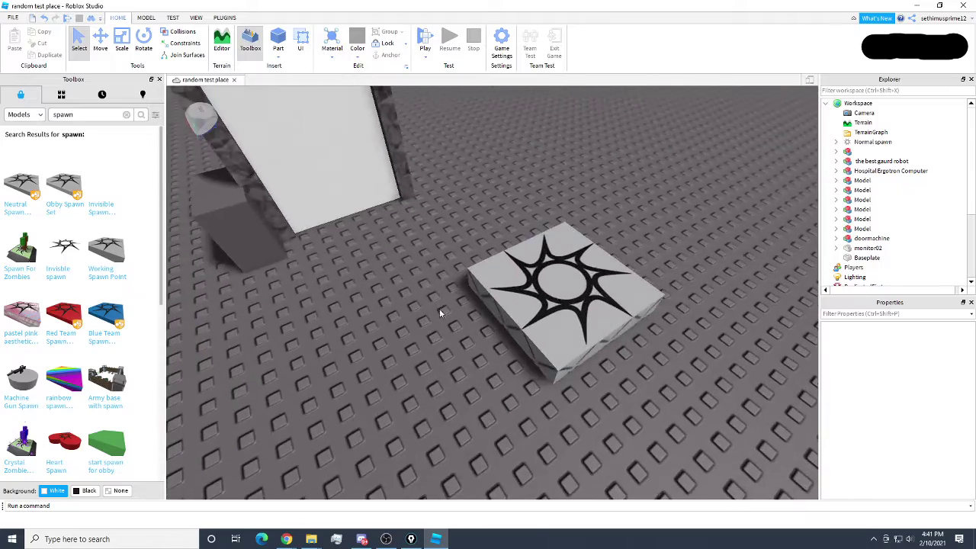
{"action": "right_click_drag", "start_coordinate": [458, 317], "coordinate": [456, 317]}
{"action": "scroll", "coordinate": [456, 317], "scroll_direction": "down", "scroll_amount": 8}
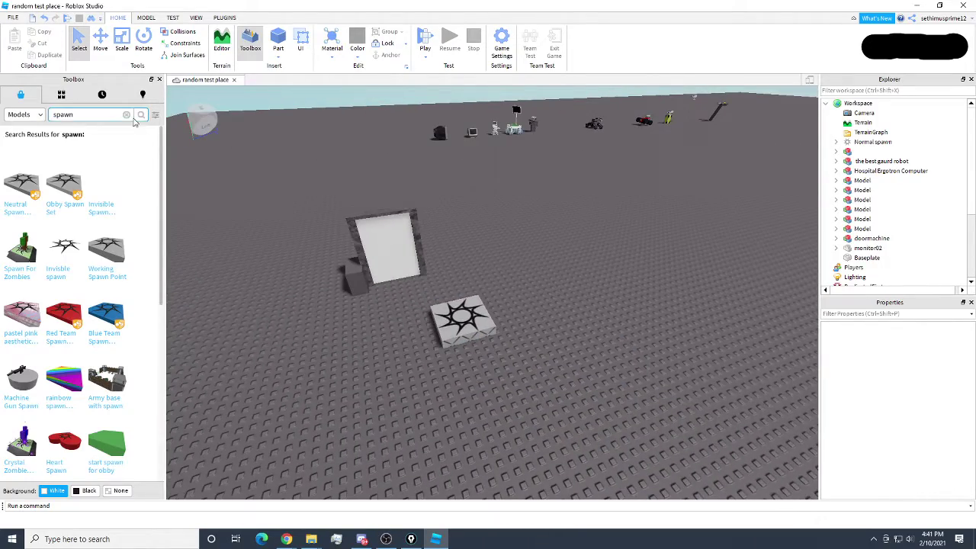
{"action": "left_click", "coordinate": [126, 115]}
- Examine the door machine and the spawn location from several distances and angles
{"action": "scroll", "coordinate": [464, 324], "scroll_direction": "up", "scroll_amount": 6}
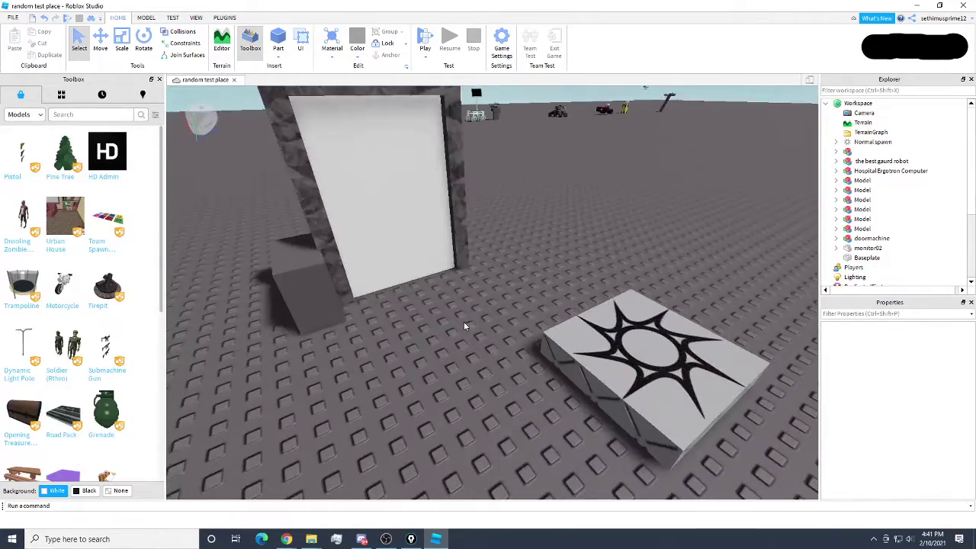
{"action": "right_click_drag", "start_coordinate": [464, 326], "coordinate": [464, 326]}
{"action": "key", "text": "s"}
{"action": "key", "text": "d"}
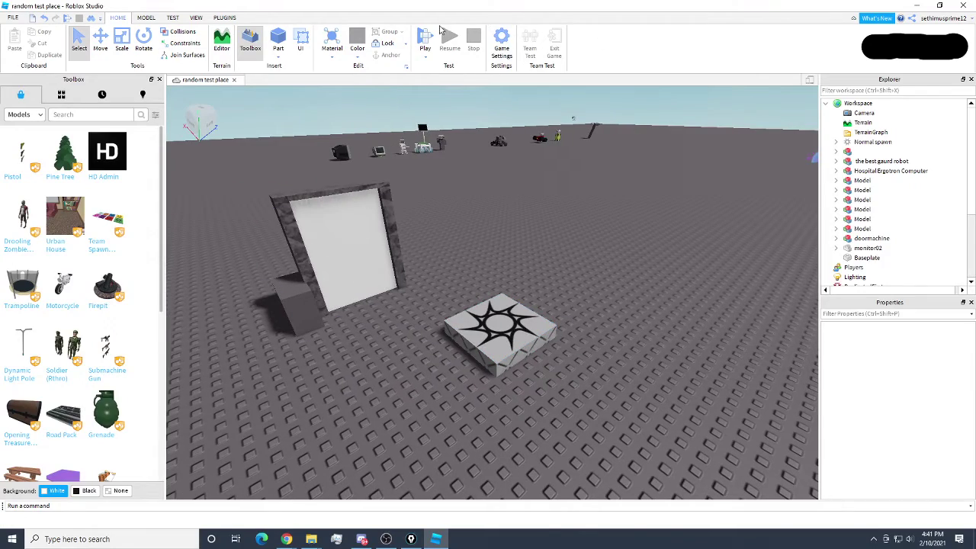
{"action": "scroll", "coordinate": [480, 213], "scroll_direction": "down", "scroll_amount": 3}
{"action": "right_click_drag", "start_coordinate": [481, 212], "coordinate": [446, 204]}
{"action": "scroll", "coordinate": [480, 213], "scroll_direction": "up", "scroll_amount": 4}
{"action": "scroll", "coordinate": [447, 204], "scroll_direction": "up", "scroll_amount": 3}
{"action": "scroll", "coordinate": [447, 204], "scroll_direction": "down", "scroll_amount": 4}
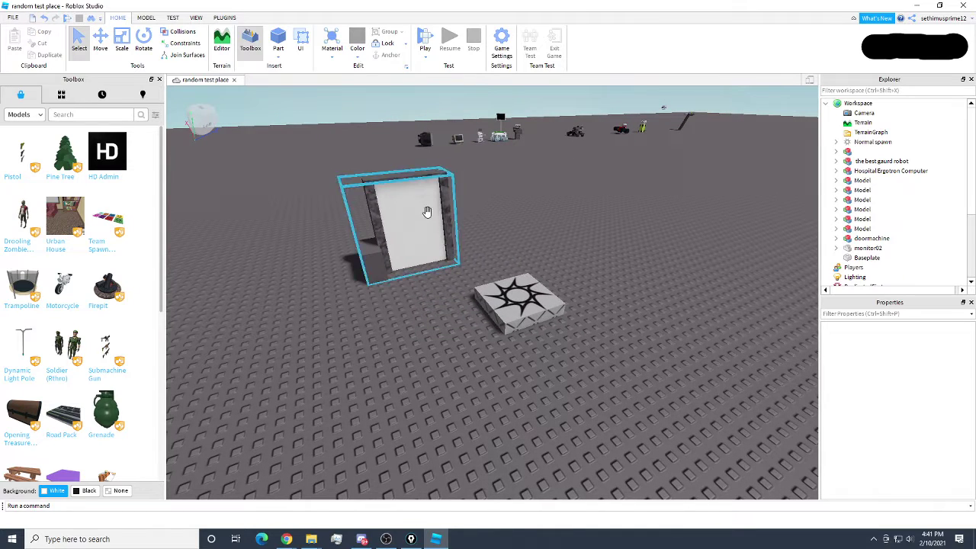
- Show the saved inventory models in the Toolbox and look up the Save to Roblox command for the Normal spawn
{"action": "left_click", "coordinate": [66, 98]}
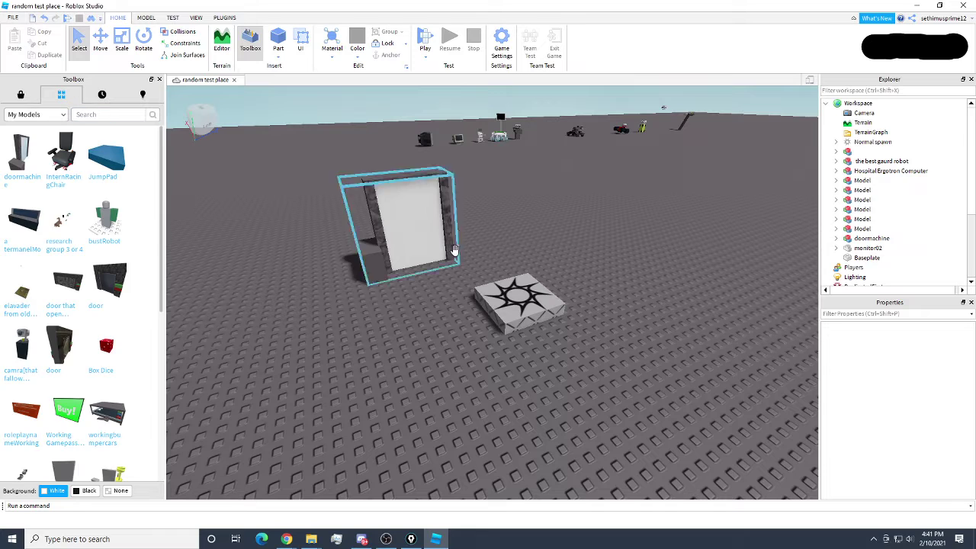
{"action": "left_click", "coordinate": [513, 294]}
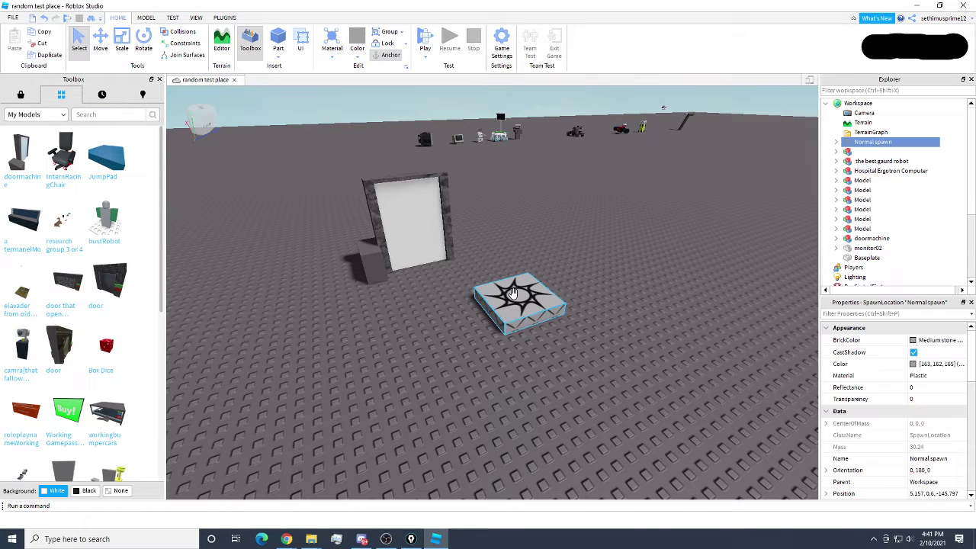
{"action": "right_click", "coordinate": [859, 144]}
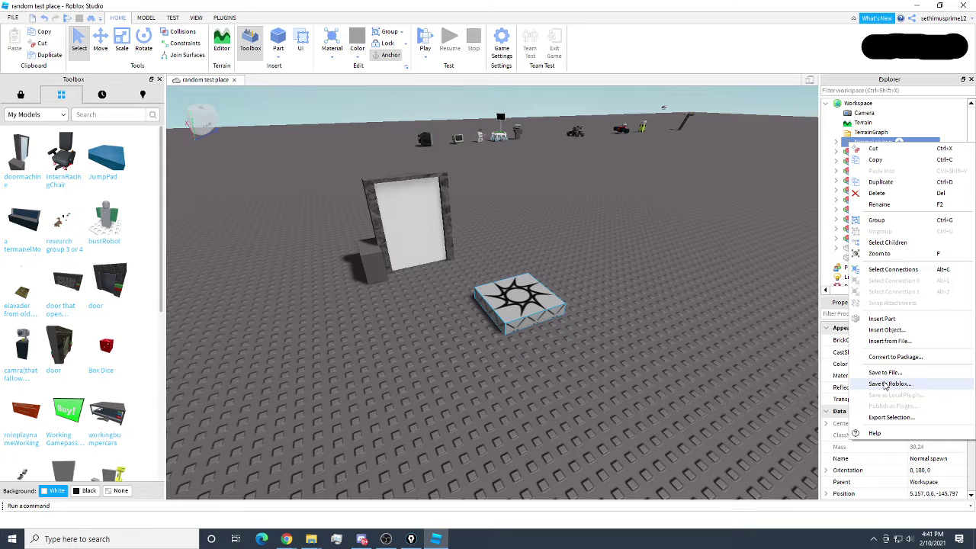
{"action": "left_click", "coordinate": [622, 313]}
- Move the doormachine model a short distance along the blue axis and deselect it
{"action": "right_click_drag", "start_coordinate": [587, 285], "coordinate": [587, 284]}
{"action": "key", "text": "w"}
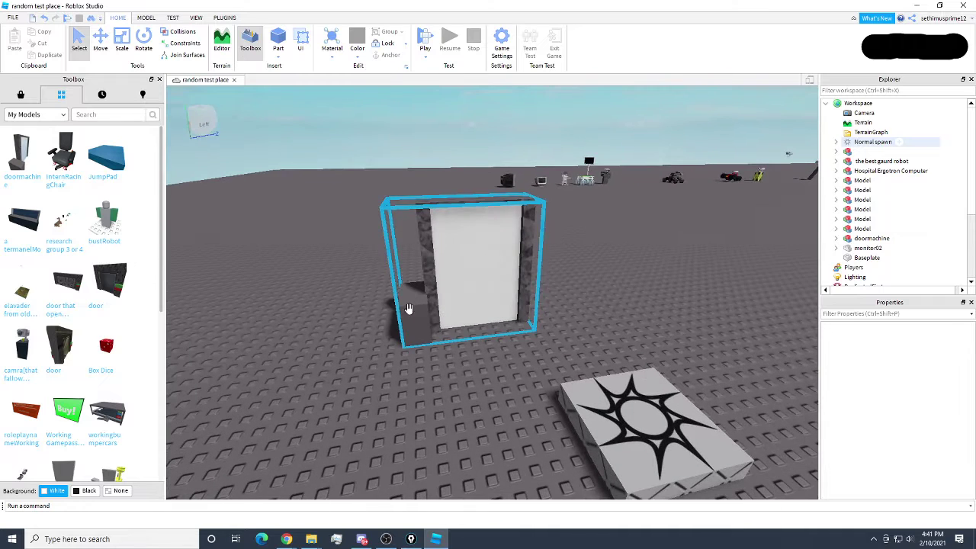
{"action": "left_click", "coordinate": [453, 294]}
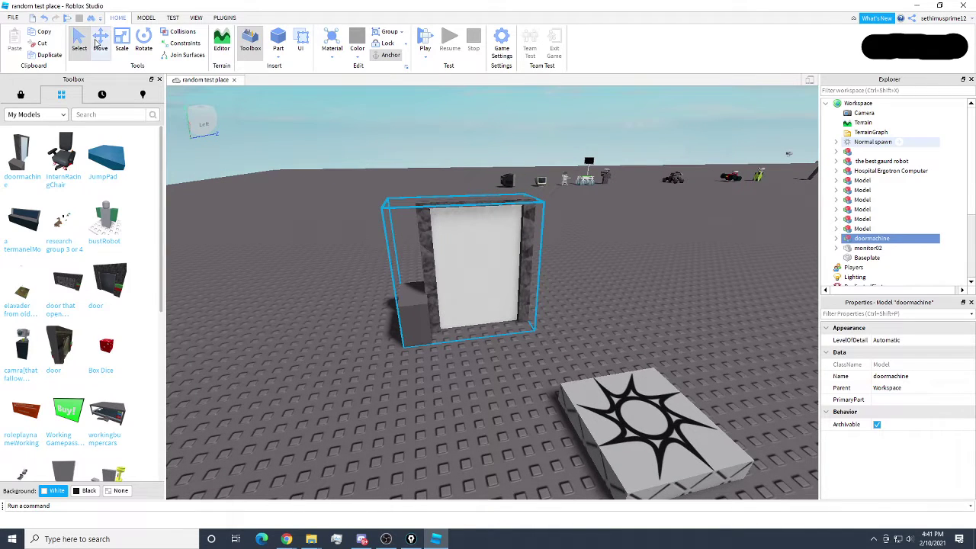
{"action": "left_click", "coordinate": [100, 41]}
{"action": "left_click_drag", "start_coordinate": [560, 260], "coordinate": [576, 260]}
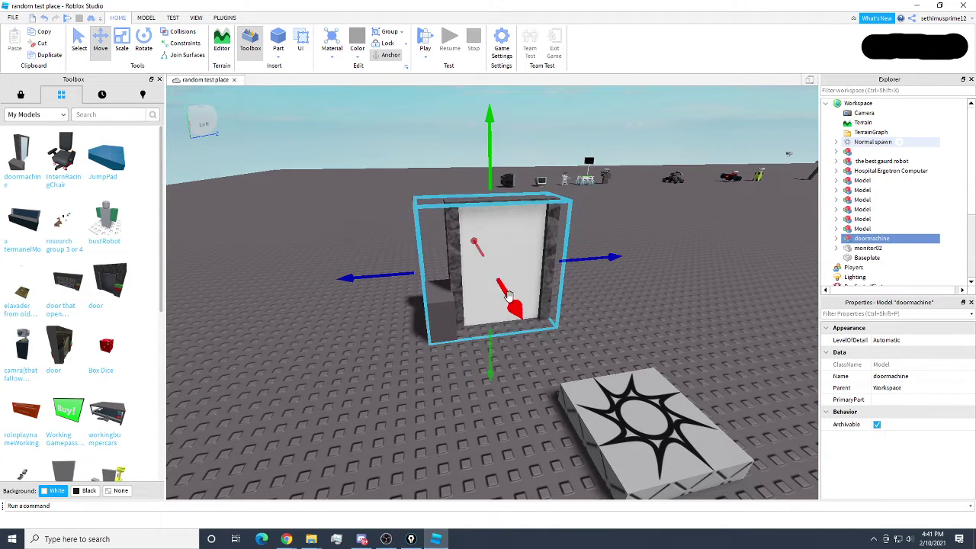
{"action": "left_click", "coordinate": [624, 308]}
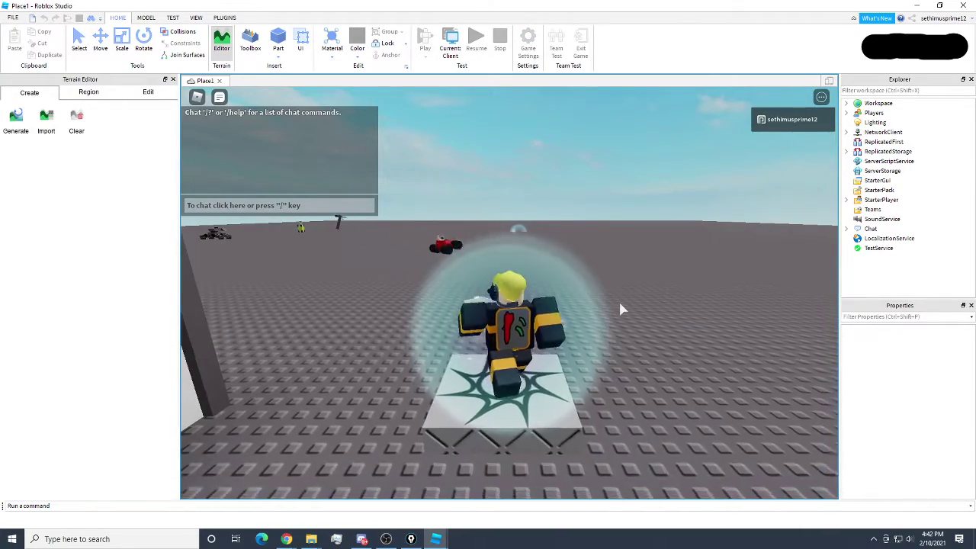
- Walk the character through and around the door machine in the playtest to examine it from both sides
{"action": "right_click_drag", "start_coordinate": [588, 229], "coordinate": [588, 226]}
{"action": "key", "text": "w"}
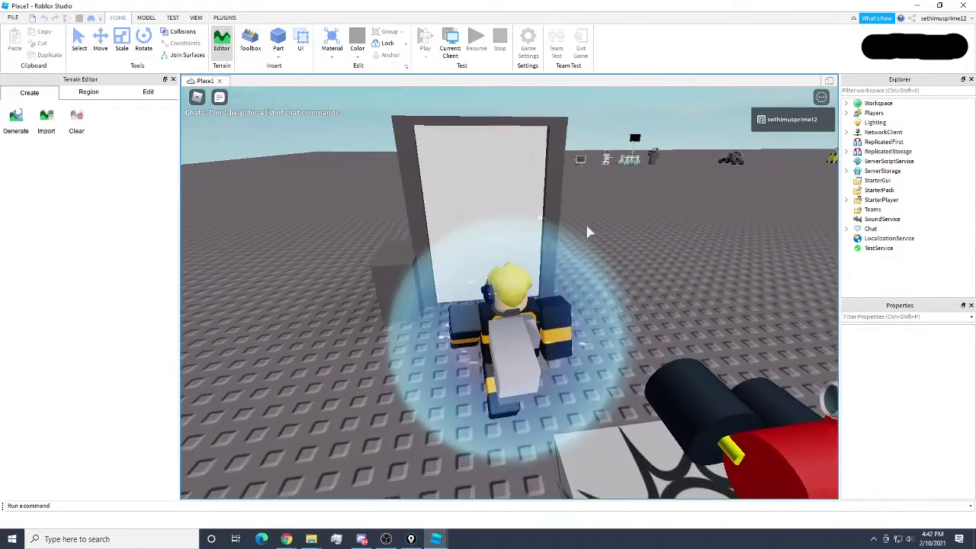
{"action": "key", "text": "d"}
{"action": "right_click_drag", "start_coordinate": [577, 232], "coordinate": [577, 232]}
{"action": "key", "text": "s"}
{"action": "key", "text": "w"}
{"action": "key", "text": "w"}
{"action": "key", "text": "d"}
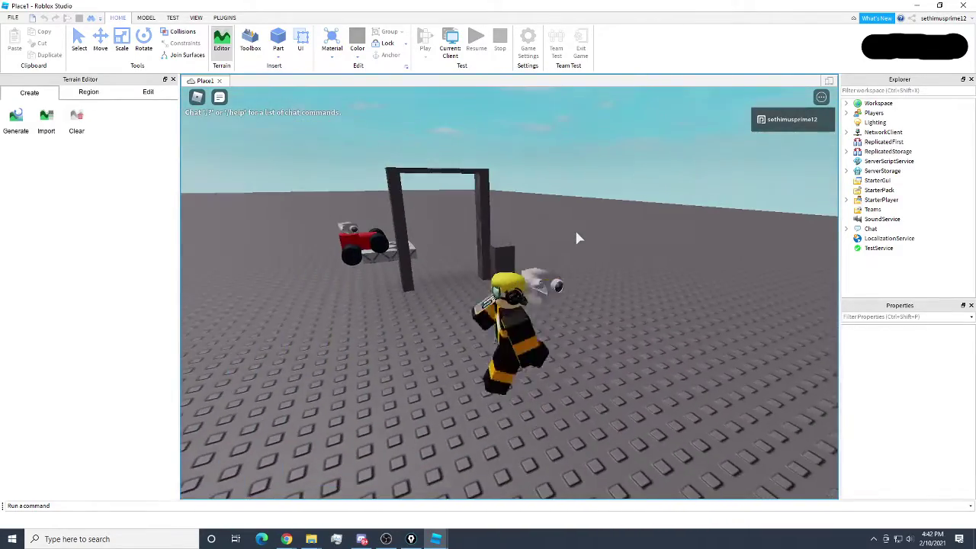
{"action": "right_click_drag", "start_coordinate": [567, 267], "coordinate": [536, 261]}
{"action": "key", "text": "w"}
{"action": "key", "text": "d"}
{"action": "key", "text": "s"}
{"action": "right_click_drag", "start_coordinate": [547, 324], "coordinate": [549, 304]}
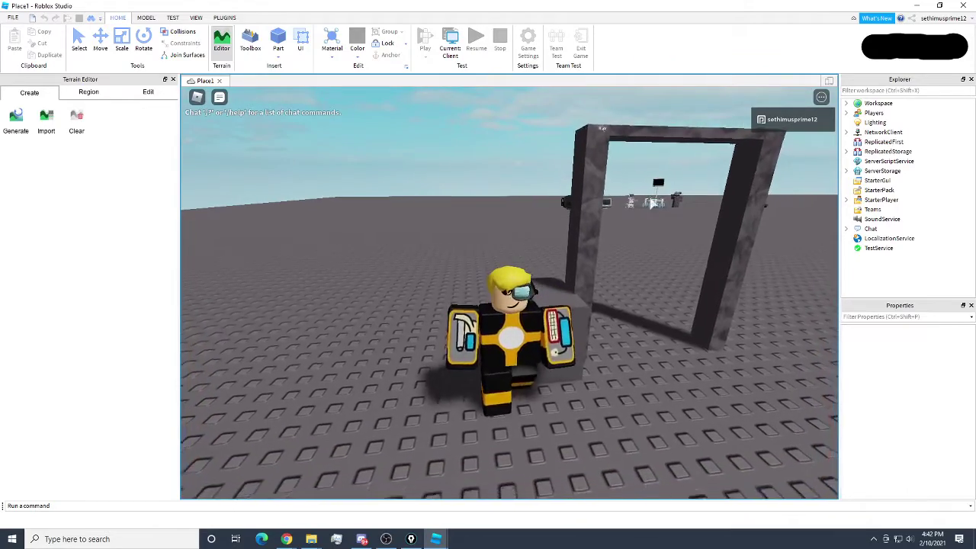
{"action": "key", "text": "w"}
{"action": "key", "text": "s"}
{"action": "key", "text": "a"}
{"action": "key", "text": "d"}
{"action": "right_click_drag", "start_coordinate": [664, 317], "coordinate": [663, 317]}
- Run the character across the baseplate in the playtest to try out the red wheeled robot
{"action": "scroll", "coordinate": [664, 317], "scroll_direction": "down", "scroll_amount": 2}
{"action": "key", "text": "w"}
{"action": "key", "text": "w"}
{"action": "right_click_drag", "start_coordinate": [563, 277], "coordinate": [563, 276]}
{"action": "key", "text": "s"}
{"action": "key", "text": "s"}
{"action": "key", "text": "d"}
{"action": "key", "text": "a"}
{"action": "key", "text": "d"}
{"action": "key", "text": "a"}
{"action": "key", "text": "s"}
{"action": "key", "text": "d"}
{"action": "key", "text": "s"}
{"action": "key", "text": "w"}
{"action": "key", "text": "d"}
{"action": "right_click_drag", "start_coordinate": [501, 246], "coordinate": [501, 246]}
{"action": "key", "text": "s"}
{"action": "key", "text": "d"}
{"action": "key", "text": "d"}
{"action": "key", "text": "s"}
{"action": "key", "text": "a"}
{"action": "key", "text": "s"}
{"action": "mouse_move", "coordinate": [503, 311]}
{"action": "right_mouse_down"}
{"action": "mouse_move", "coordinate": [520, 285]}
{"action": "mouse_move", "coordinate": [513, 297]}
{"action": "right_mouse_up"}
{"action": "key", "text": "a"}
{"action": "key", "text": "w"}
{"action": "key", "text": "w"}
{"action": "key", "text": "d"}
{"action": "scroll", "coordinate": [519, 285], "scroll_direction": "down", "scroll_amount": 3}
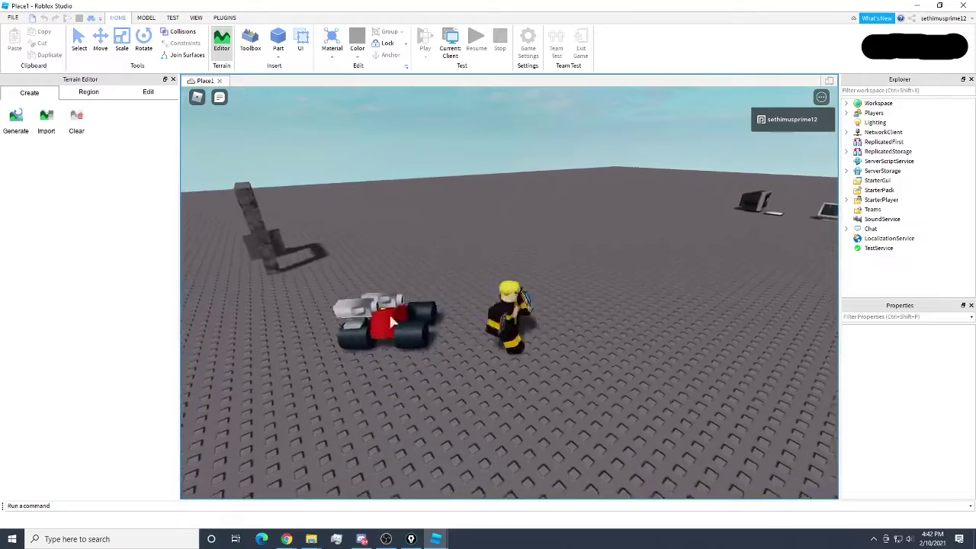
- Examine the character and the models lined up on the baseplate from varying distances and angles in the playtest
{"action": "key", "text": "a"}
{"action": "key", "text": "s"}
{"action": "key", "text": "w"}
{"action": "scroll", "coordinate": [514, 298], "scroll_direction": "up", "scroll_amount": 1}
{"action": "key", "text": "d"}
{"action": "key", "text": "s"}
{"action": "key", "text": "a"}
{"action": "key", "text": "s"}
{"action": "right_click_drag", "start_coordinate": [522, 260], "coordinate": [521, 260]}
{"action": "scroll", "coordinate": [522, 260], "scroll_direction": "up", "scroll_amount": 1}
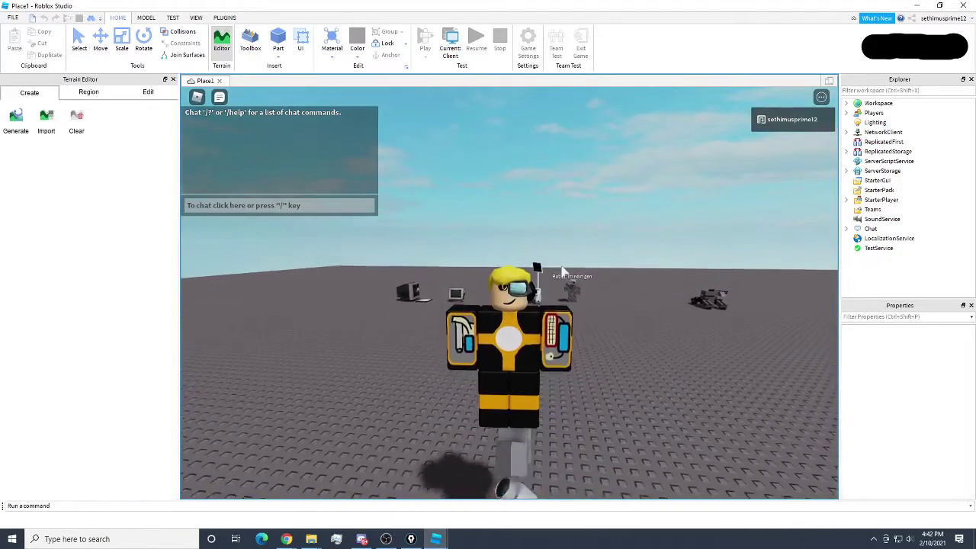
{"action": "right_click_drag", "start_coordinate": [585, 230], "coordinate": [586, 231]}
{"action": "scroll", "coordinate": [586, 230], "scroll_direction": "down", "scroll_amount": 2}
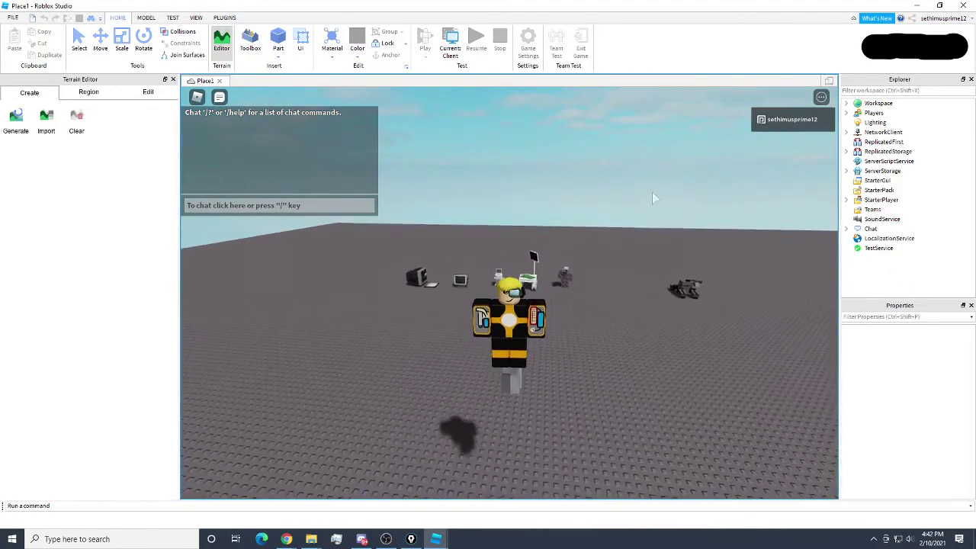
- Close the playtest window and cancel closing the random test place
{"action": "left_click", "coordinate": [964, 6]}
{"action": "scroll", "coordinate": [651, 305], "scroll_direction": "down", "scroll_amount": 3}
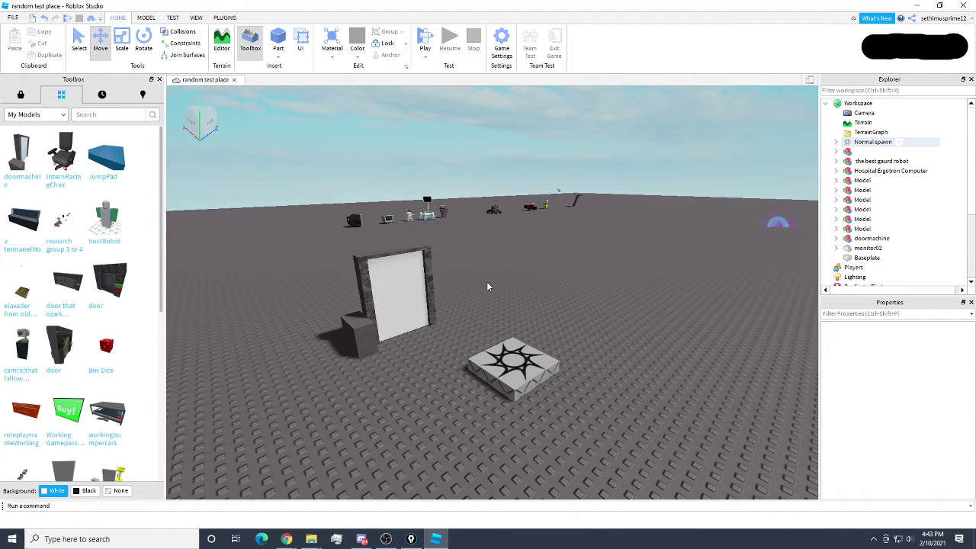
{"action": "left_click", "coordinate": [966, 7]}
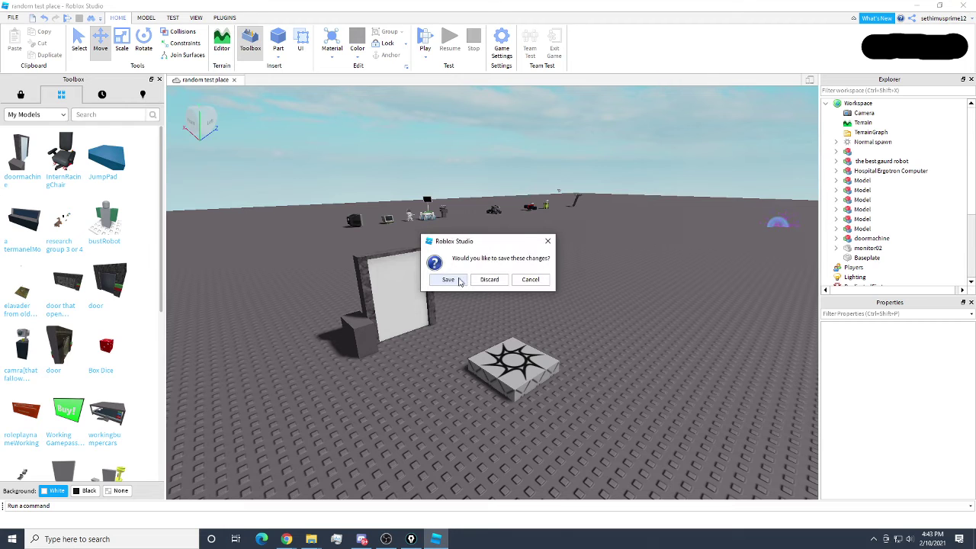
{"action": "left_click", "coordinate": [540, 282]}
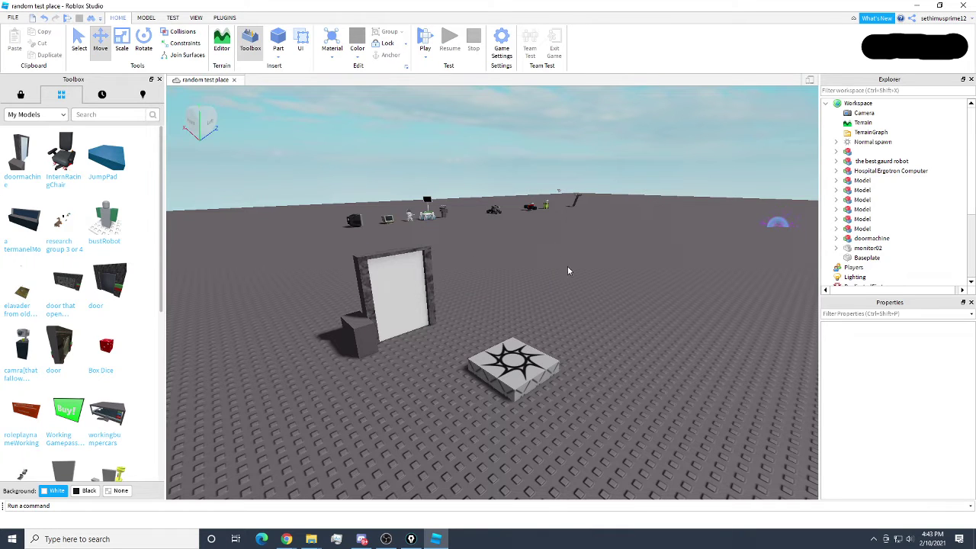
{"action": "right_click_drag", "start_coordinate": [537, 261], "coordinate": [539, 264]}
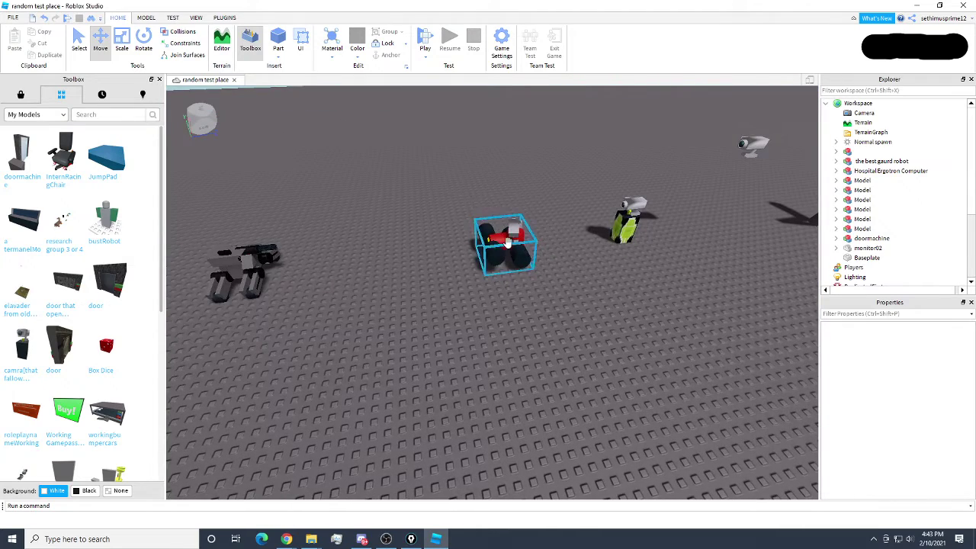
{"action": "left_click", "coordinate": [501, 244]}
{"action": "scroll", "coordinate": [628, 210], "scroll_direction": "down", "scroll_amount": 2}
{"action": "left_click", "coordinate": [557, 223], "text": "ctrl"}
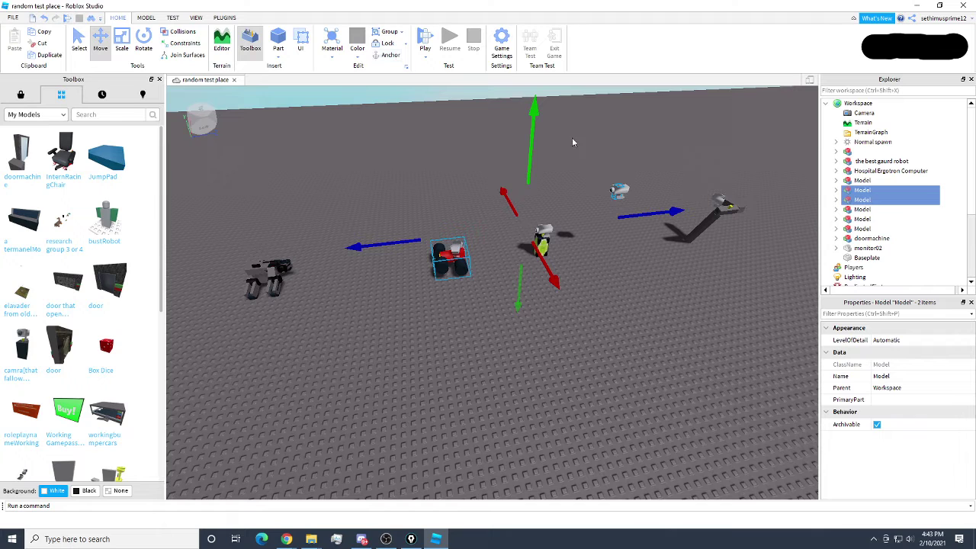
{"action": "left_click", "coordinate": [607, 227]}
{"action": "right_click_drag", "start_coordinate": [612, 225], "coordinate": [613, 225]}
- Select the red wheeled robot and the hovering camera together, move both along the red axis, and deselect them
{"action": "left_click", "coordinate": [434, 317]}
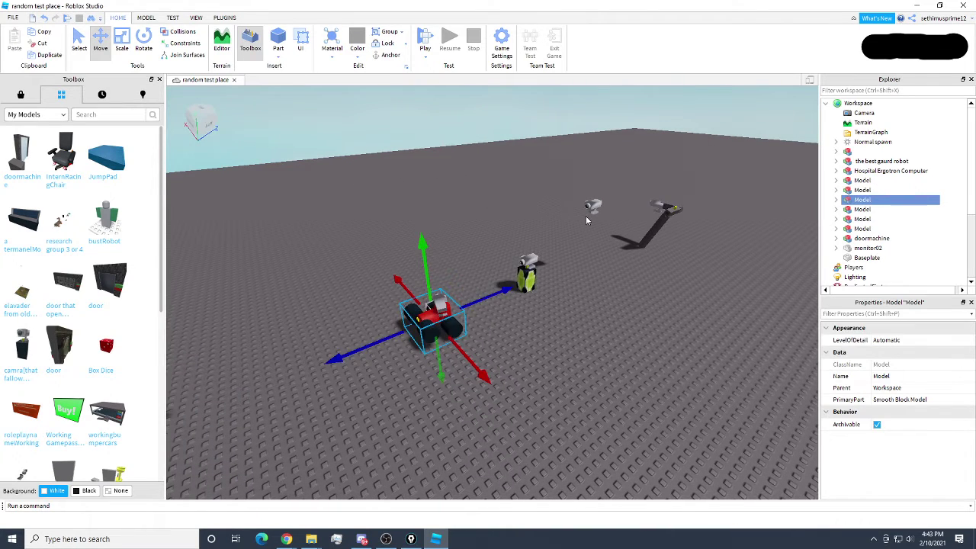
{"action": "left_click", "coordinate": [592, 205], "text": "ctrl"}
{"action": "left_click_drag", "start_coordinate": [562, 289], "coordinate": [593, 312]}
{"action": "right_click_drag", "start_coordinate": [593, 312], "coordinate": [593, 312]}
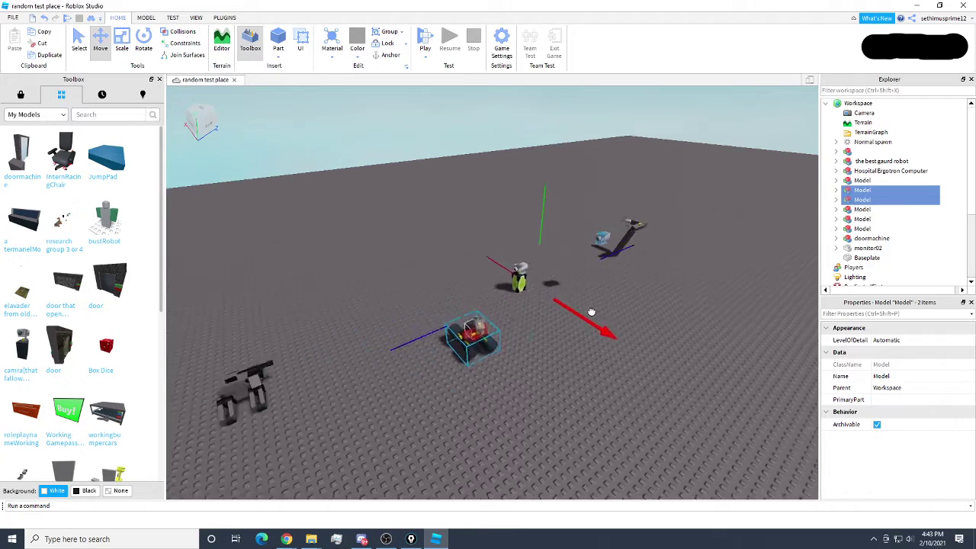
{"action": "left_click_drag", "start_coordinate": [593, 312], "coordinate": [595, 315]}
{"action": "right_click_drag", "start_coordinate": [592, 312], "coordinate": [595, 316]}
{"action": "left_click", "coordinate": [638, 277]}
{"action": "right_click_drag", "start_coordinate": [637, 276], "coordinate": [637, 277]}
- Move the hovering camera next to the red wheeled robot, lower it towards the baseplate, and deselect it
{"action": "left_click", "coordinate": [577, 277]}
{"action": "left_click_drag", "start_coordinate": [543, 281], "coordinate": [359, 340]}
{"action": "right_click_drag", "start_coordinate": [533, 306], "coordinate": [532, 307]}
{"action": "left_click_drag", "start_coordinate": [470, 264], "coordinate": [470, 373]}
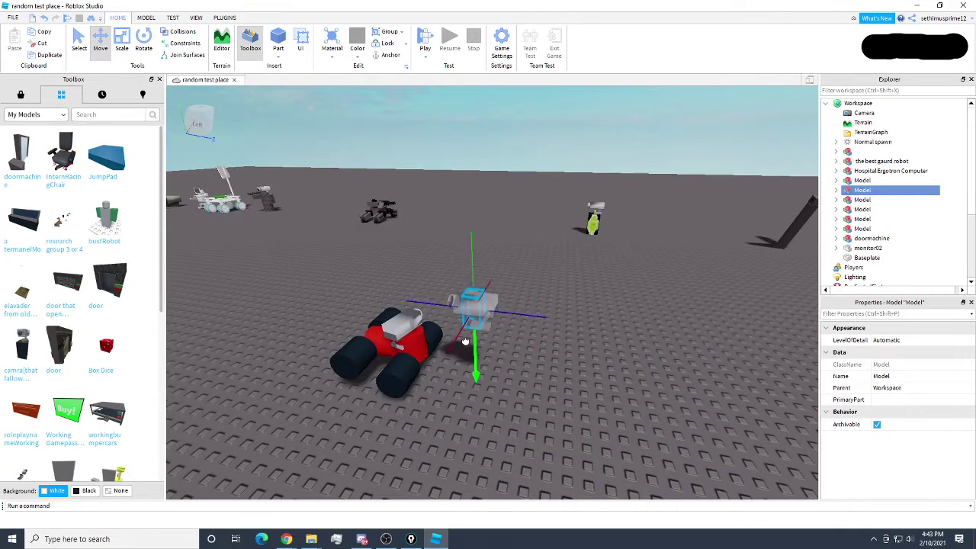
{"action": "right_click_drag", "start_coordinate": [570, 366], "coordinate": [570, 366]}
{"action": "left_click_drag", "start_coordinate": [495, 286], "coordinate": [462, 288]}
{"action": "left_click", "coordinate": [585, 240]}
{"action": "right_click_drag", "start_coordinate": [586, 241], "coordinate": [586, 240]}
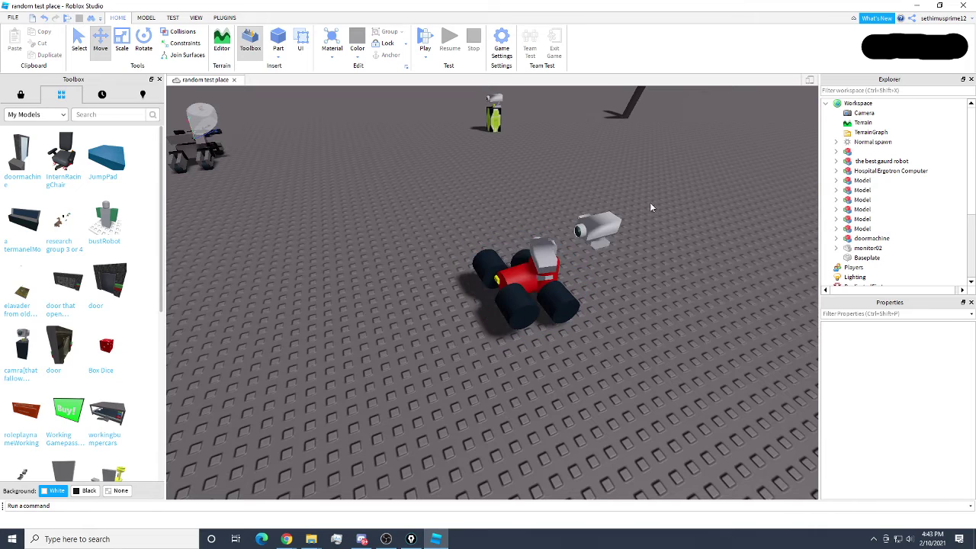
- Group the red wheeled robot and the camera into one model, and expand it to check its nested models
{"action": "left_click_drag", "start_coordinate": [674, 151], "coordinate": [662, 175]}
{"action": "left_click_drag", "start_coordinate": [605, 219], "coordinate": [461, 335]}
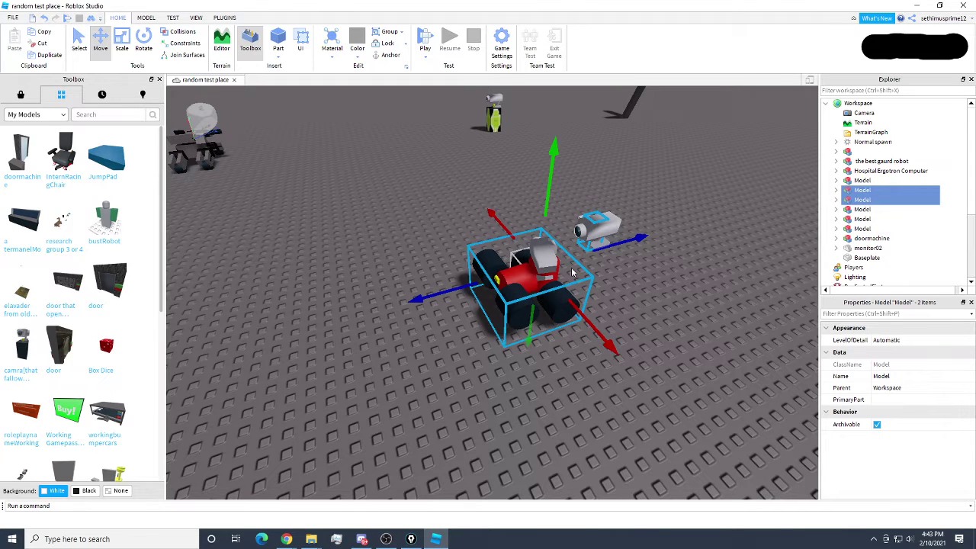
{"action": "right_click", "coordinate": [546, 266]}
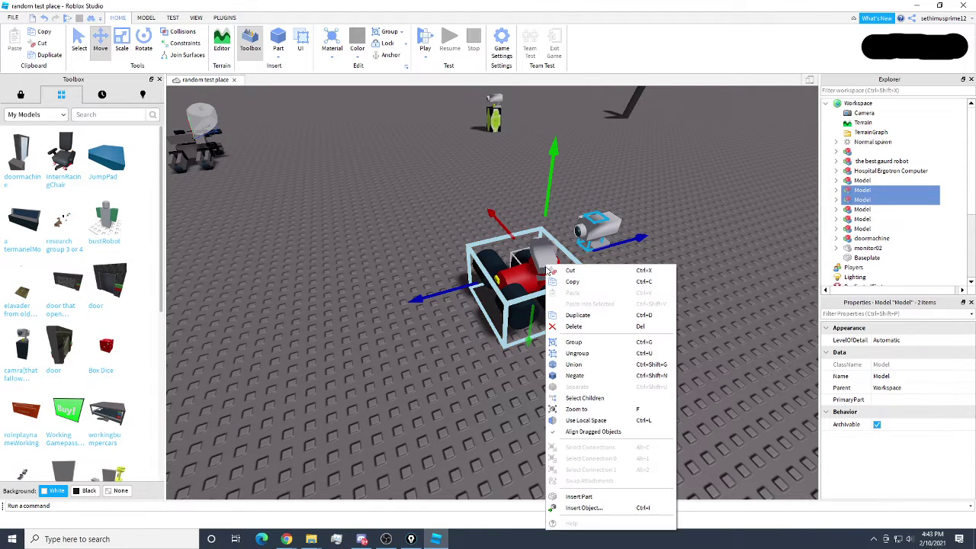
{"action": "left_click", "coordinate": [574, 343]}
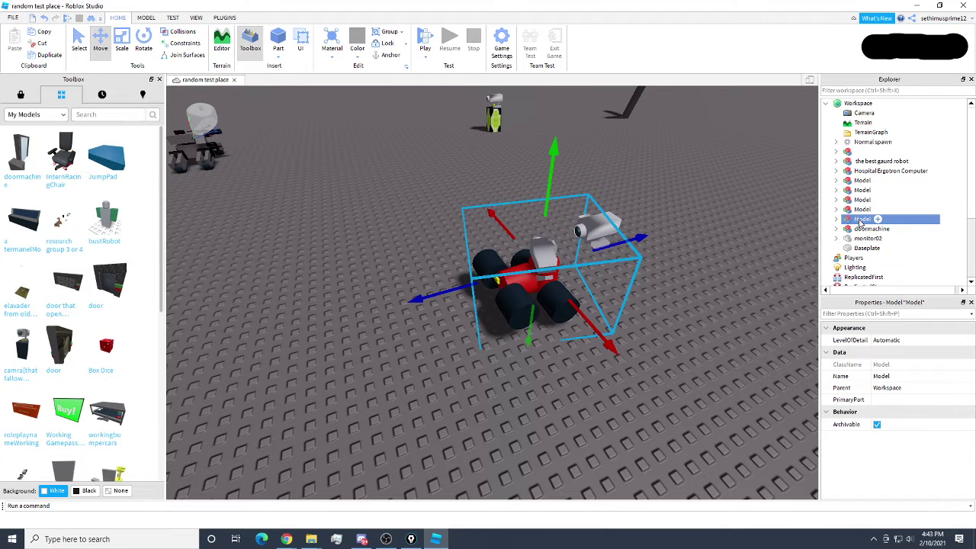
{"action": "left_click", "coordinate": [836, 219]}
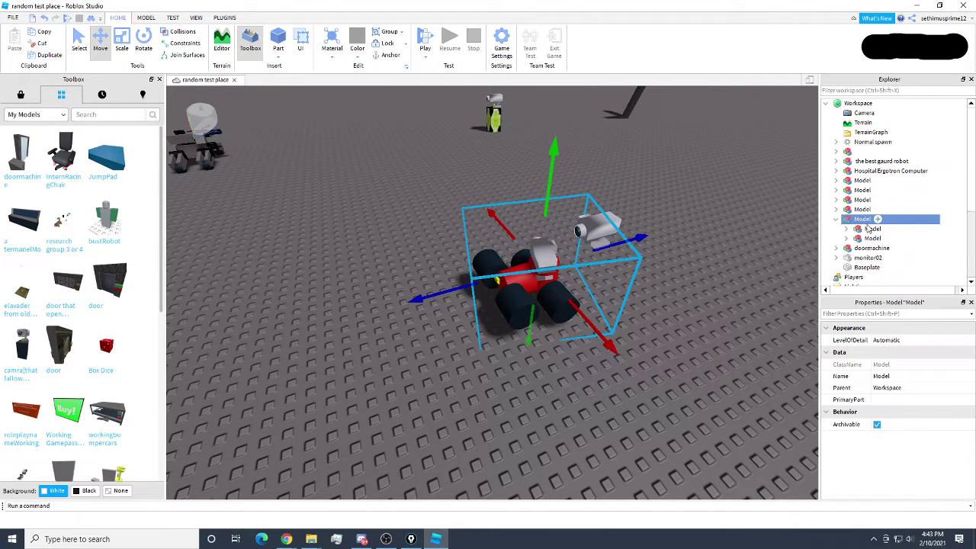
{"action": "left_click", "coordinate": [862, 232]}
{"action": "left_click", "coordinate": [860, 239]}
{"action": "left_click", "coordinate": [860, 231]}
{"action": "left_click", "coordinate": [855, 220]}
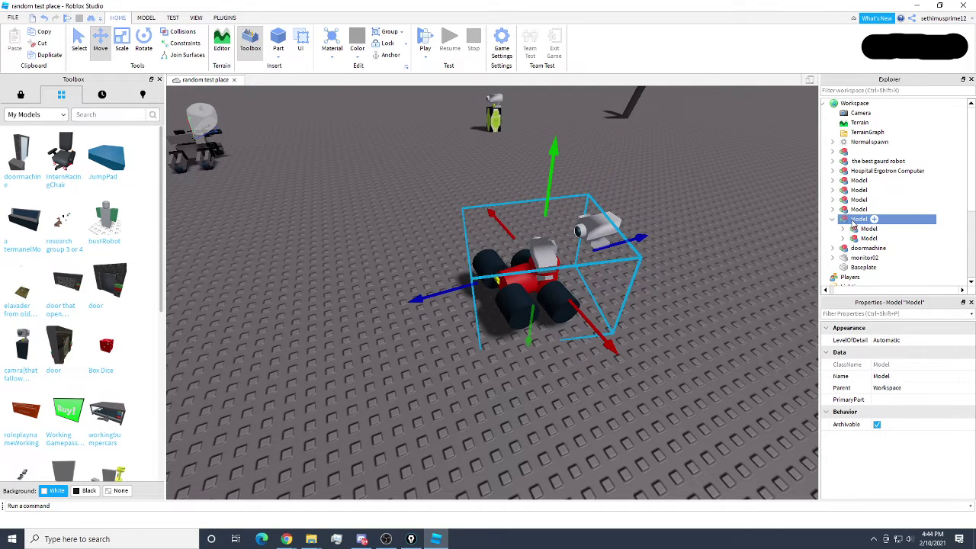
- Start saving the grouped model to Roblox with the title "more programing models 5" and the description "test"
{"action": "right_click", "coordinate": [860, 222]}
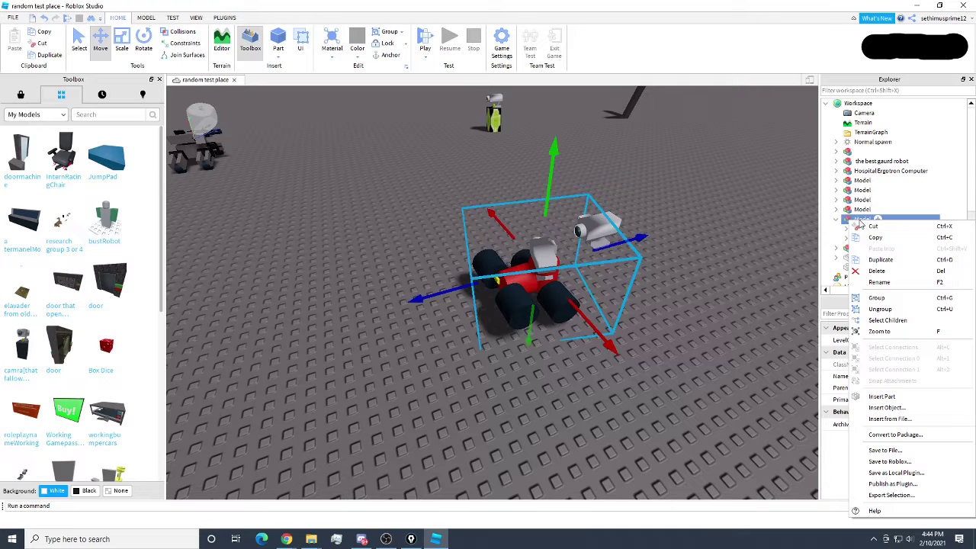
{"action": "left_click", "coordinate": [888, 462]}
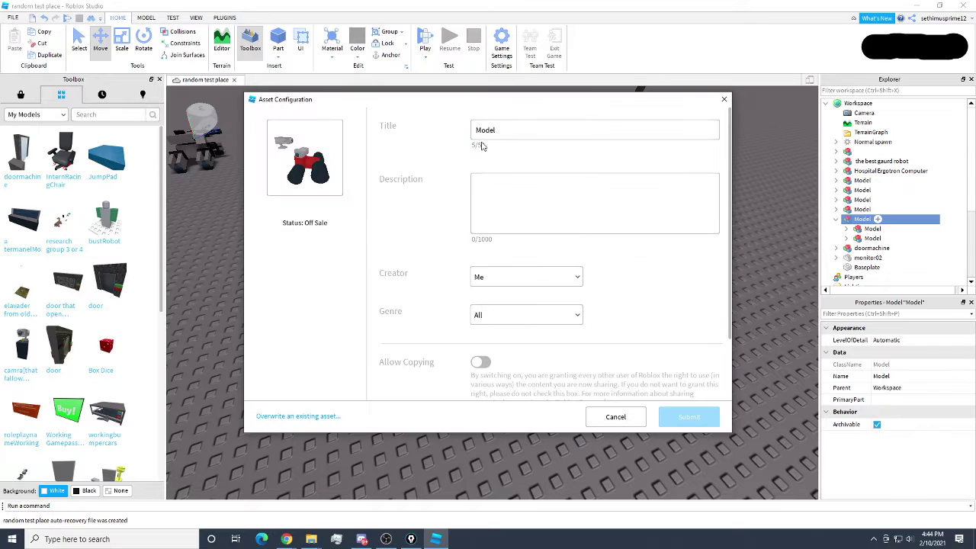
{"action": "left_click", "coordinate": [501, 134]}
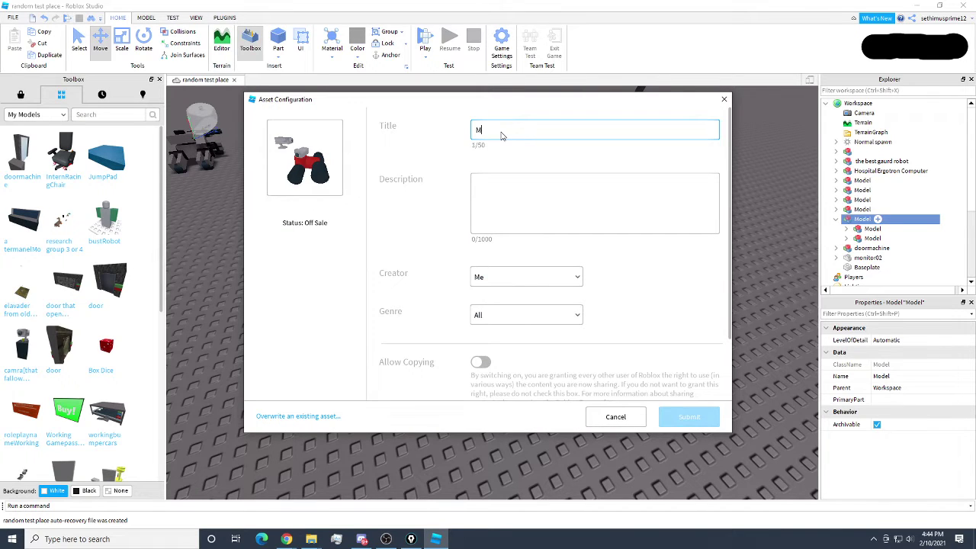
{"action": "type", "text": "more programing models 5"}
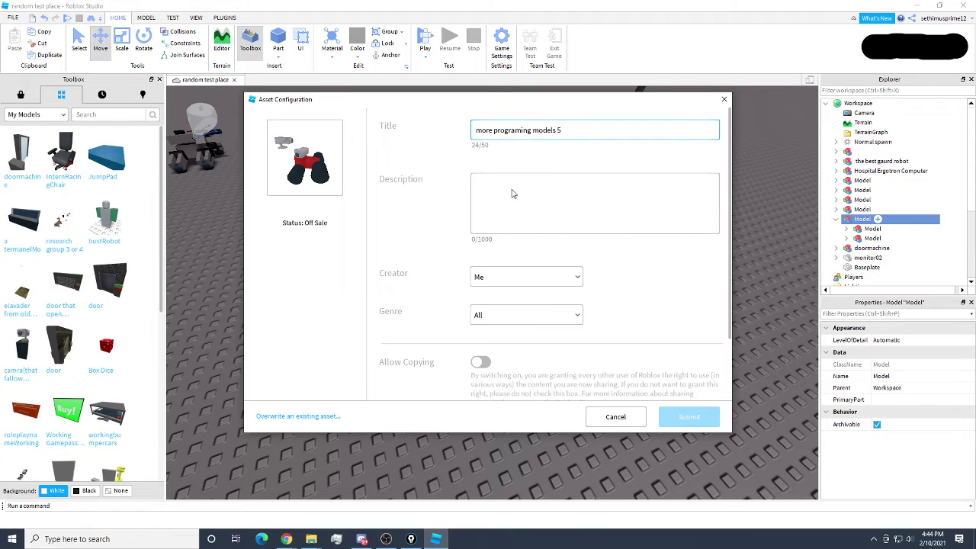
{"action": "left_click", "coordinate": [514, 192]}
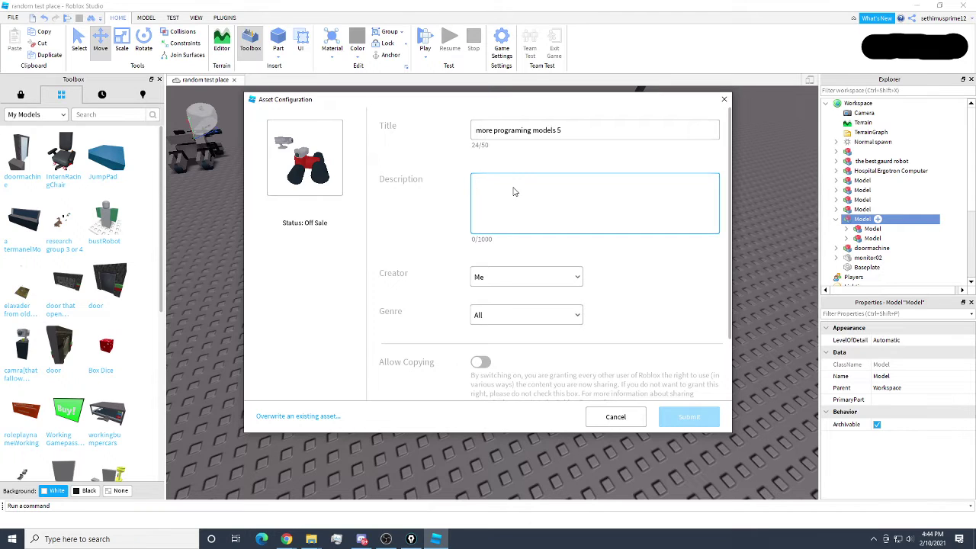
{"action": "type", "text": "test"}
- Submit the asset with copying and comments left off, and close the asset configuration
{"action": "scroll", "coordinate": [605, 295], "scroll_direction": "down", "scroll_amount": 2}
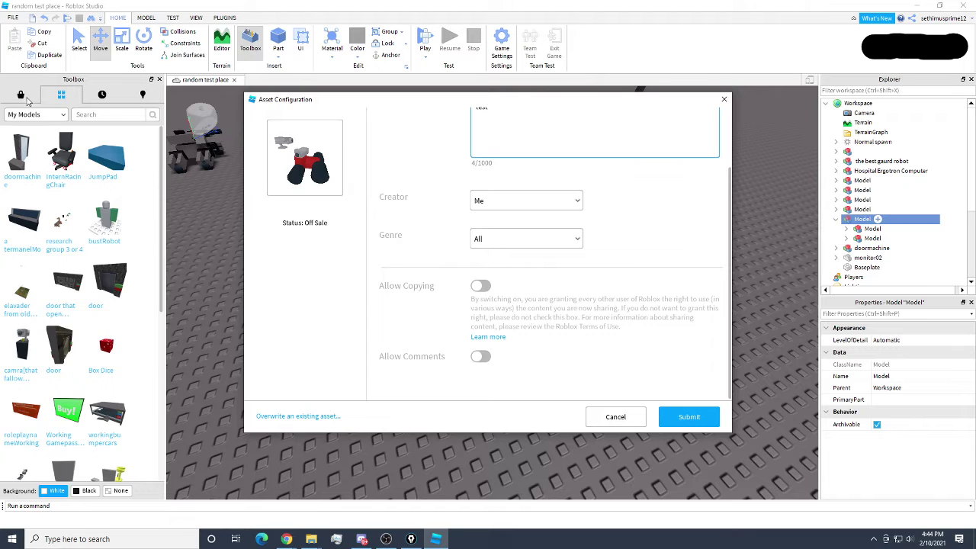
{"action": "left_click", "coordinate": [689, 415]}
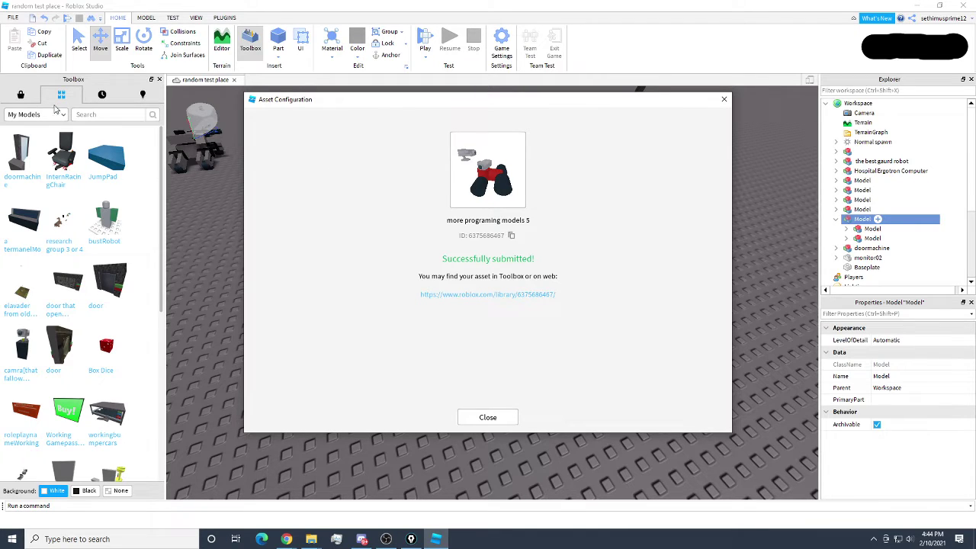
{"action": "left_click", "coordinate": [503, 417]}
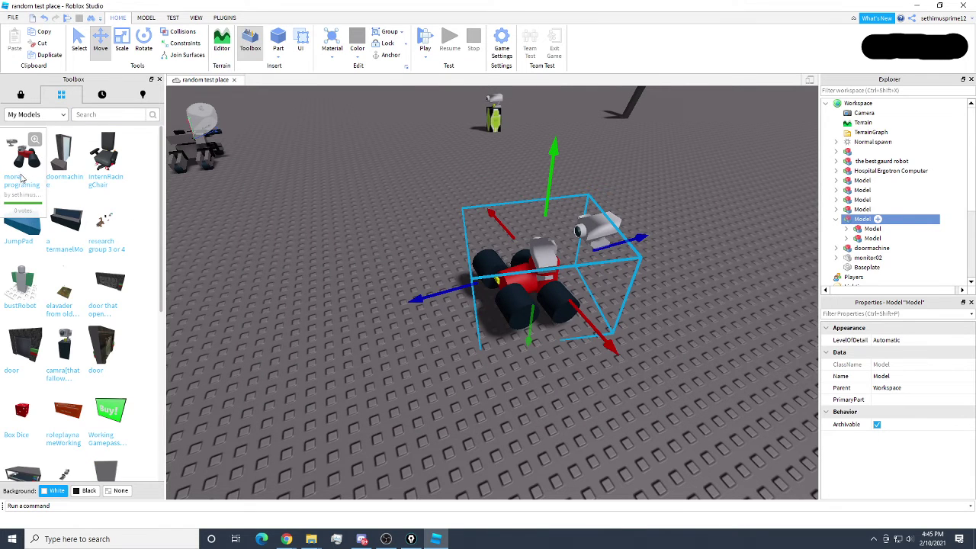
- Delete the grouped robot-and-camera model from the workspace
{"action": "left_click", "coordinate": [314, 280]}
{"action": "left_click", "coordinate": [475, 269]}
{"action": "key", "text": "Delete"}
- Look around the baseplate, examining the door model and the spawn pad up close
{"action": "right_click_drag", "start_coordinate": [500, 230], "coordinate": [499, 231]}
{"action": "key", "text": "w"}
{"action": "right_click_drag", "start_coordinate": [372, 238], "coordinate": [360, 212]}
{"action": "key", "text": "a"}
{"action": "right_click_drag", "start_coordinate": [421, 232], "coordinate": [420, 234]}
{"action": "key", "text": "w"}
{"action": "left_click", "coordinate": [444, 170]}
{"action": "right_click_drag", "start_coordinate": [559, 194], "coordinate": [559, 194]}
{"action": "key", "text": "d"}
{"action": "key", "text": "a"}
{"action": "left_click", "coordinate": [605, 265]}
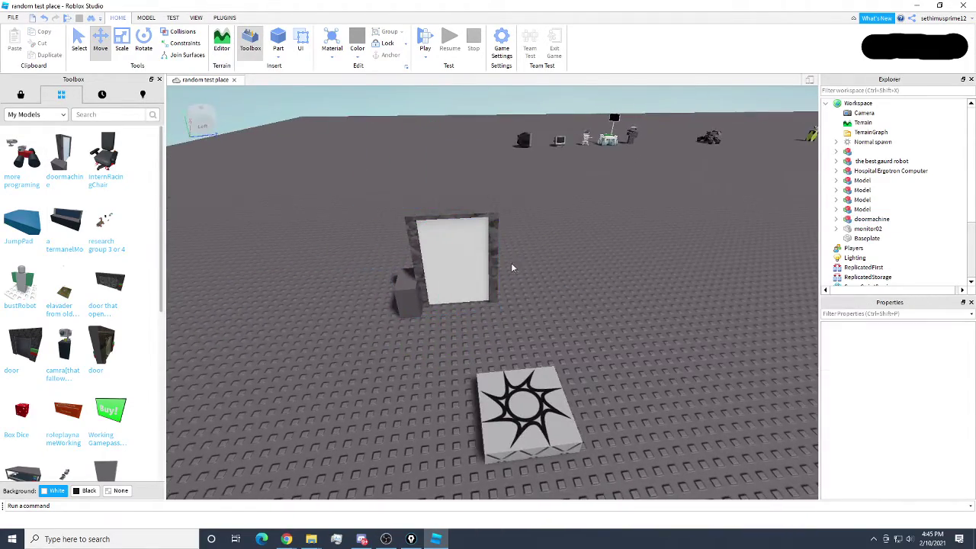
{"action": "right_click_drag", "start_coordinate": [512, 266], "coordinate": [513, 265]}
{"action": "key", "text": "w"}
{"action": "key", "text": "s"}
{"action": "right_click_drag", "start_coordinate": [602, 266], "coordinate": [495, 264]}
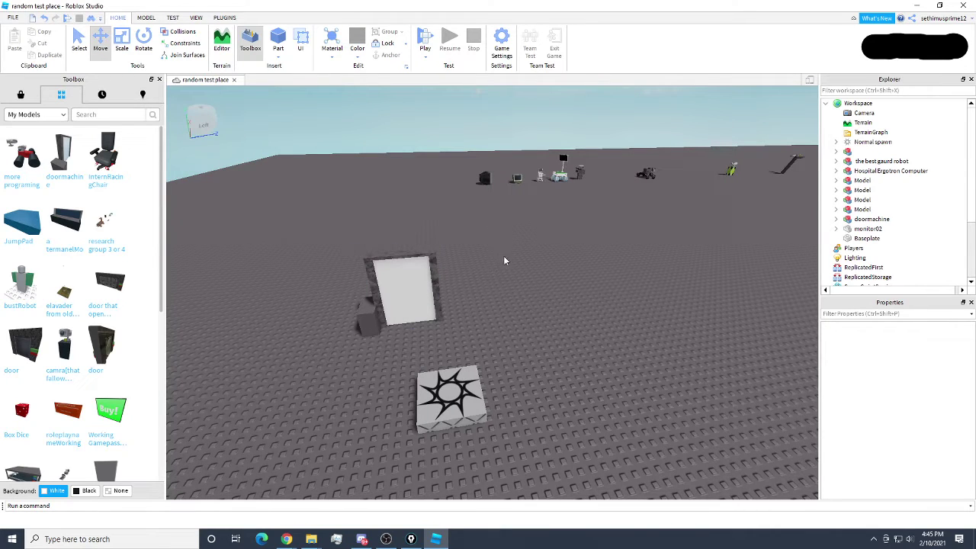
{"action": "right_click_drag", "start_coordinate": [503, 261], "coordinate": [504, 261]}
{"action": "key", "text": "w"}
{"action": "key", "text": "d"}
{"action": "key", "text": "s"}
{"action": "right_click_drag", "start_coordinate": [555, 285], "coordinate": [555, 285]}
{"action": "left_click", "coordinate": [286, 204]}
{"action": "left_click_drag", "start_coordinate": [287, 204], "coordinate": [436, 372]}
{"action": "left_click", "coordinate": [531, 284]}
{"action": "key", "text": "s"}
{"action": "right_click_drag", "start_coordinate": [531, 284], "coordinate": [526, 283]}
{"action": "scroll", "coordinate": [411, 296], "scroll_direction": "up", "scroll_amount": 5}
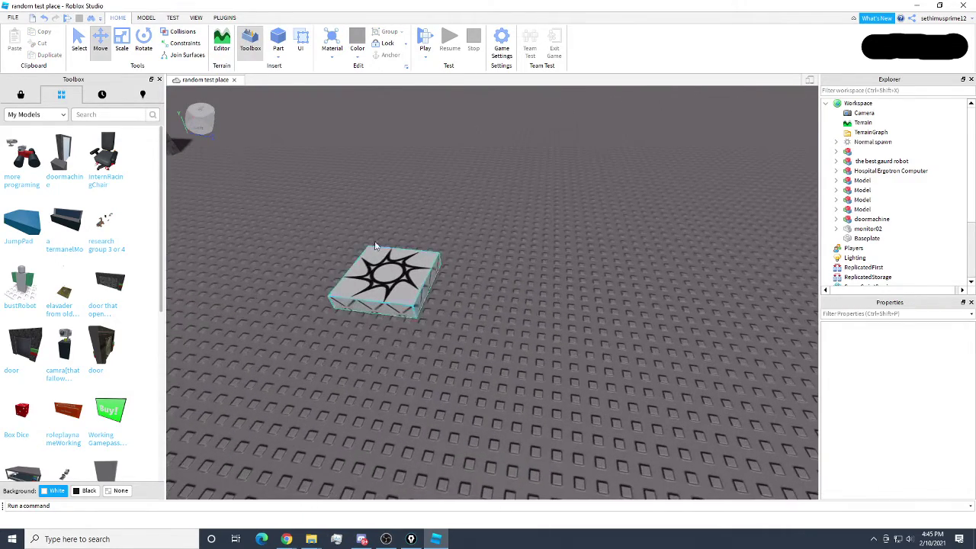
- Search the marketplace models for "spawn", browse the results, and clear the search
{"action": "left_click", "coordinate": [21, 95]}
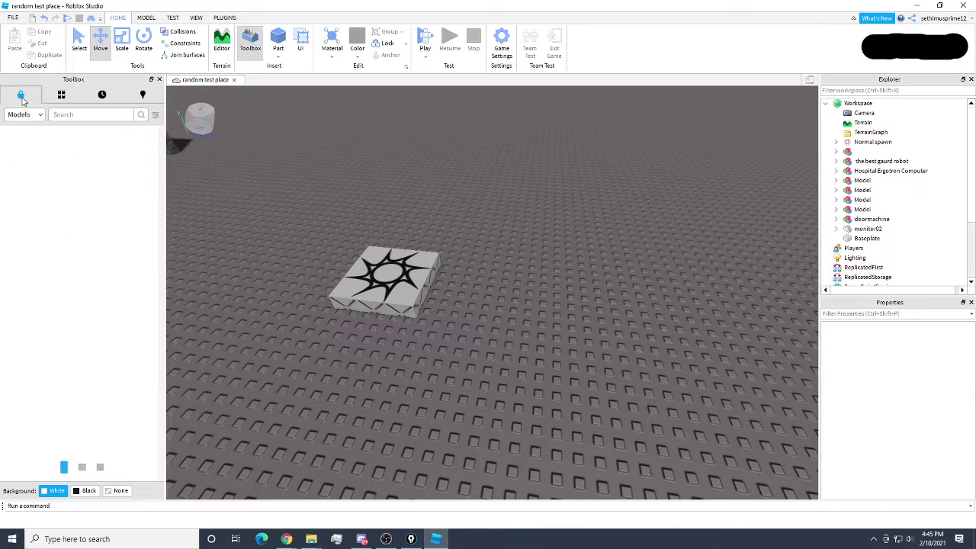
{"action": "left_click", "coordinate": [86, 118]}
{"action": "type", "text": "spawn"}
{"action": "key", "text": "Return"}
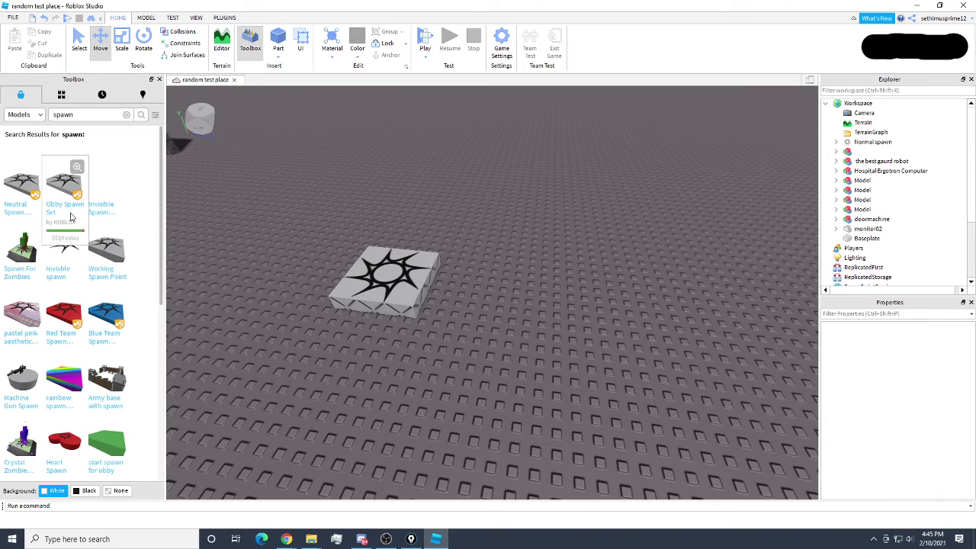
{"action": "scroll", "coordinate": [91, 320], "scroll_direction": "down", "scroll_amount": 5}
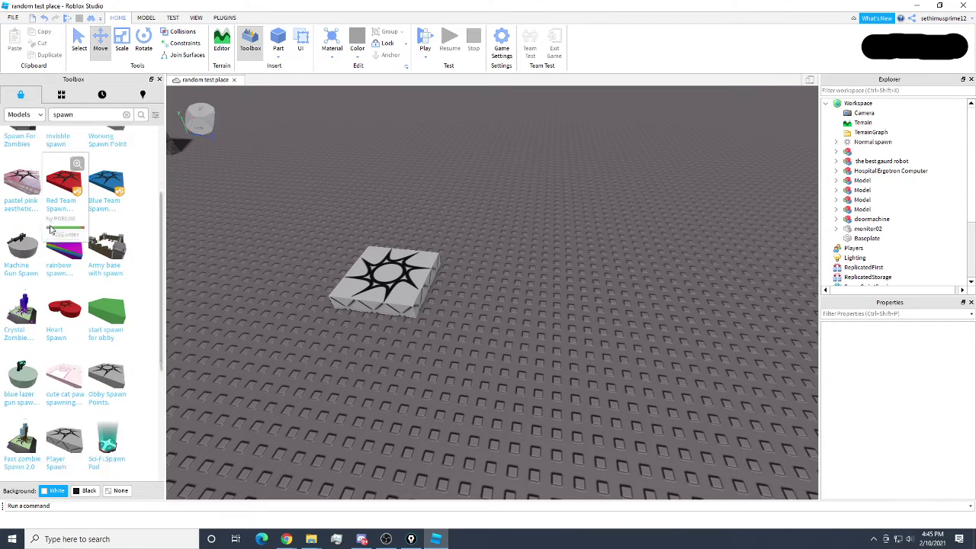
{"action": "scroll", "coordinate": [84, 328], "scroll_direction": "down", "scroll_amount": 3}
{"action": "scroll", "coordinate": [95, 274], "scroll_direction": "up", "scroll_amount": 9}
{"action": "left_click", "coordinate": [125, 115]}
{"action": "right_click_drag", "start_coordinate": [476, 221], "coordinate": [474, 219]}
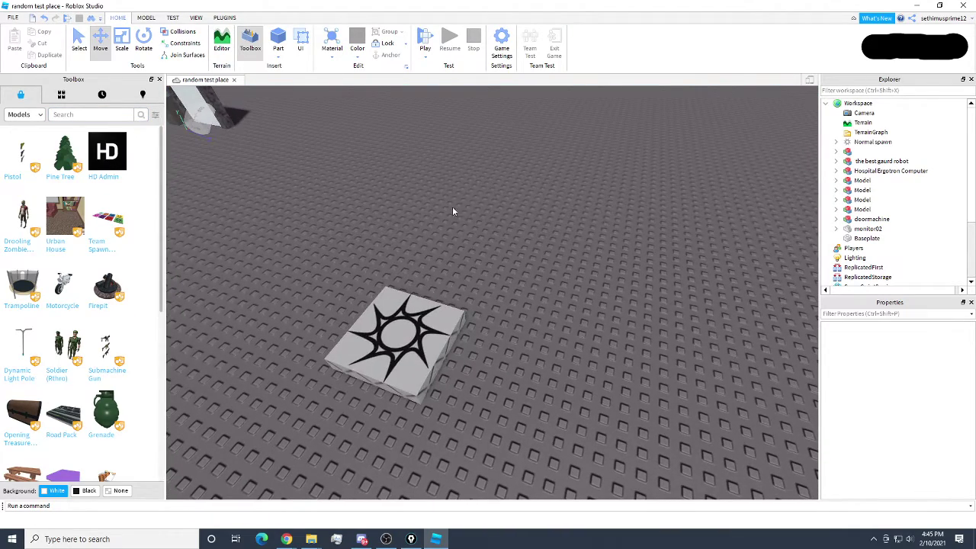
- Insert a block part beside the spawn pad, move it farther from the pad, and deselect it
{"action": "left_click", "coordinate": [155, 18]}
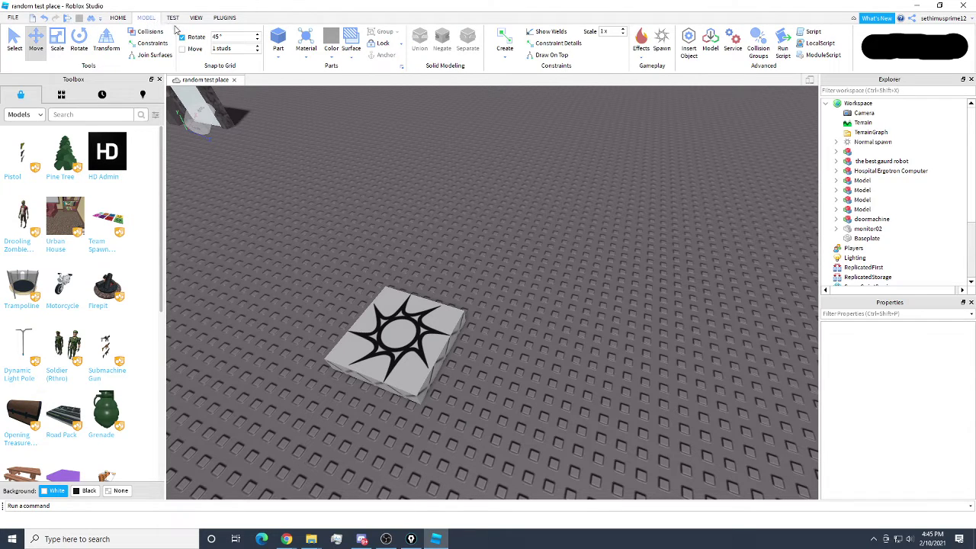
{"action": "left_click", "coordinate": [279, 38]}
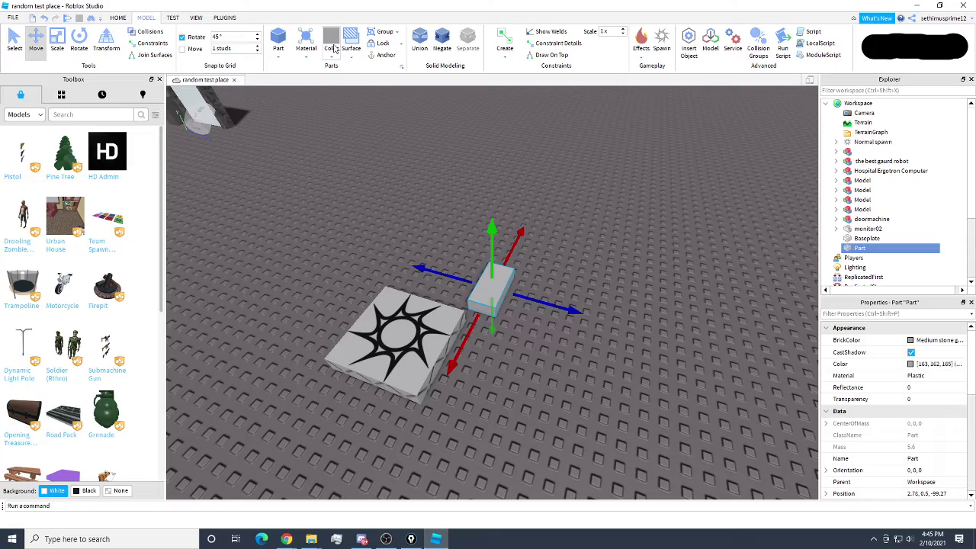
{"action": "left_click", "coordinate": [535, 158]}
{"action": "right_click_drag", "start_coordinate": [534, 158], "coordinate": [535, 158]}
{"action": "left_click_drag", "start_coordinate": [535, 302], "coordinate": [540, 225]}
{"action": "right_click_drag", "start_coordinate": [589, 219], "coordinate": [589, 219]}
{"action": "left_click", "coordinate": [589, 218]}
- Scale the new part upward into a taller block and deselect it
{"action": "left_click", "coordinate": [416, 299]}
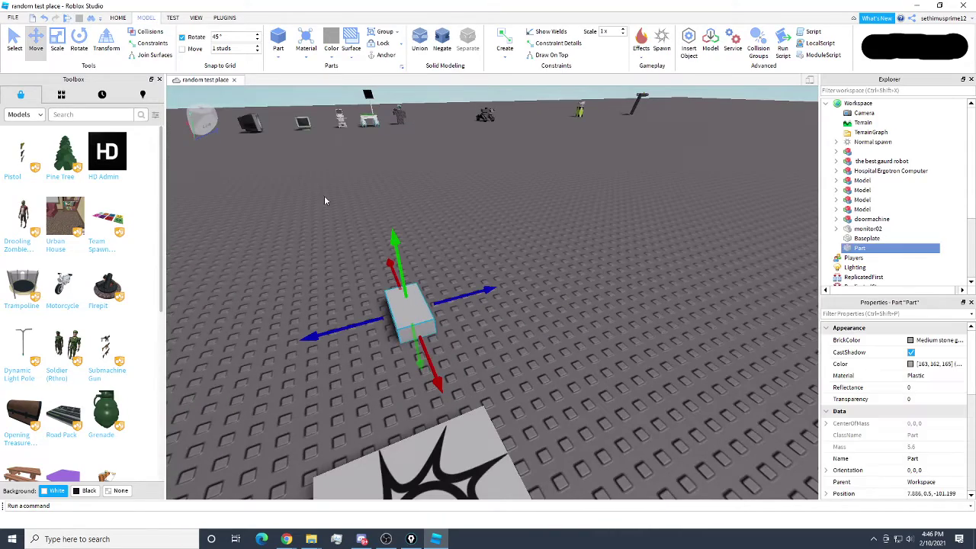
{"action": "left_click", "coordinate": [58, 42]}
{"action": "right_click_drag", "start_coordinate": [499, 217], "coordinate": [499, 216]}
{"action": "left_click_drag", "start_coordinate": [467, 240], "coordinate": [467, 191]}
{"action": "left_click", "coordinate": [546, 169]}
{"action": "right_click_drag", "start_coordinate": [547, 169], "coordinate": [546, 169]}
{"action": "left_click", "coordinate": [538, 227]}
{"action": "left_click_drag", "start_coordinate": [517, 191], "coordinate": [518, 202]}
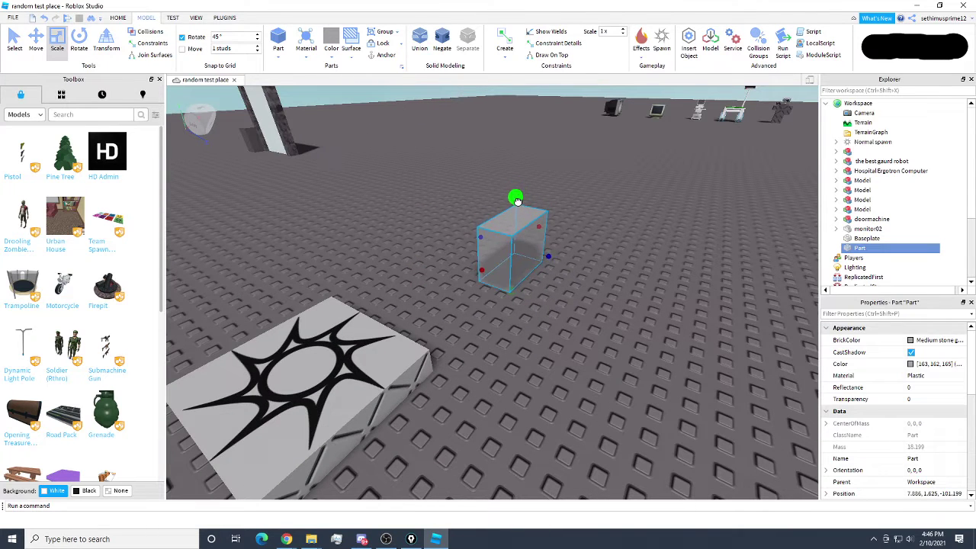
{"action": "left_click", "coordinate": [547, 174]}
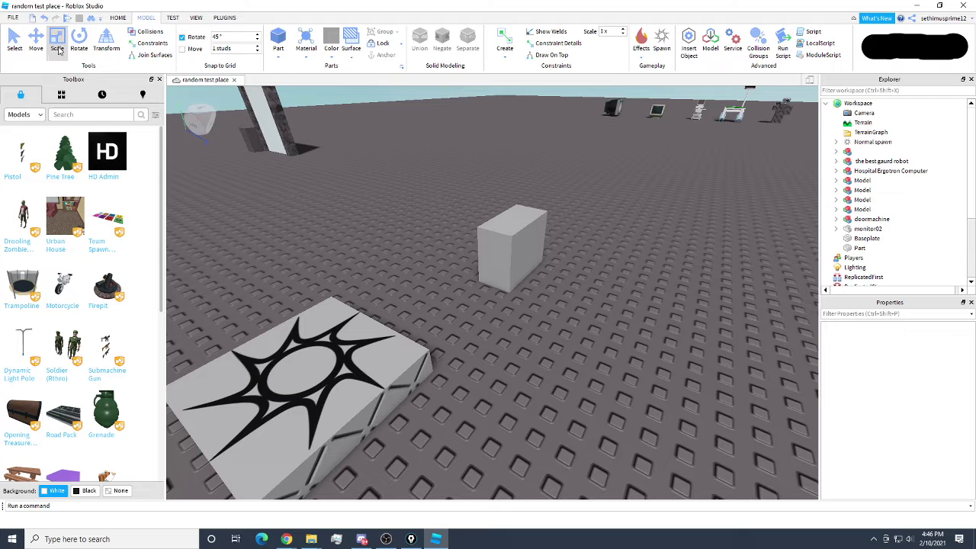
- Reposition the tall block freely with the Select tool, and shift it again with the Move tool
{"action": "left_click", "coordinate": [14, 42]}
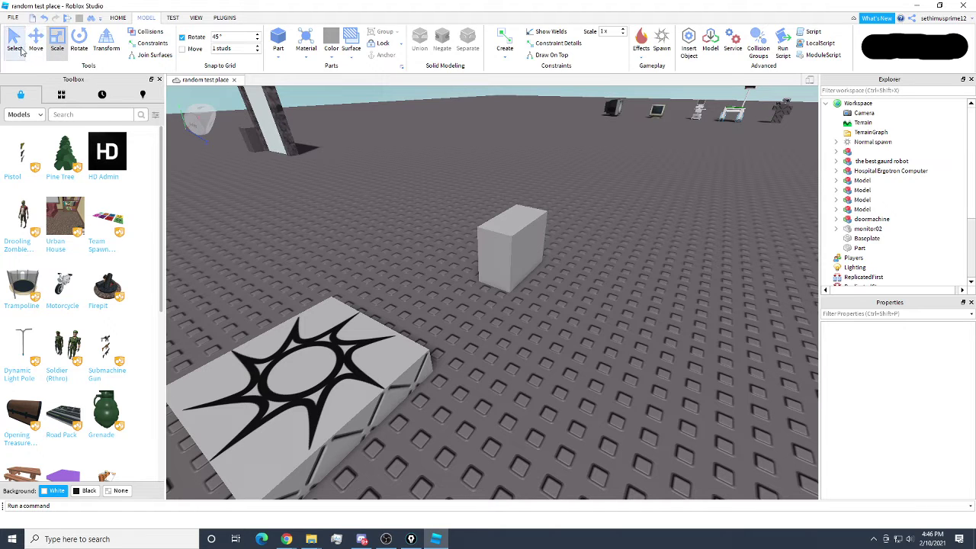
{"action": "left_click_drag", "start_coordinate": [485, 276], "coordinate": [449, 275]}
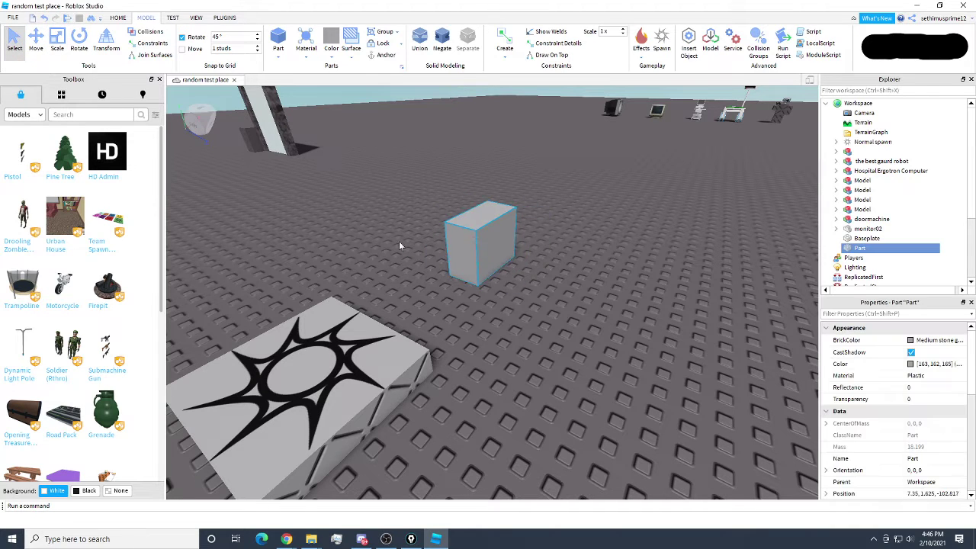
{"action": "left_click", "coordinate": [36, 42]}
{"action": "left_click_drag", "start_coordinate": [562, 264], "coordinate": [580, 277]}
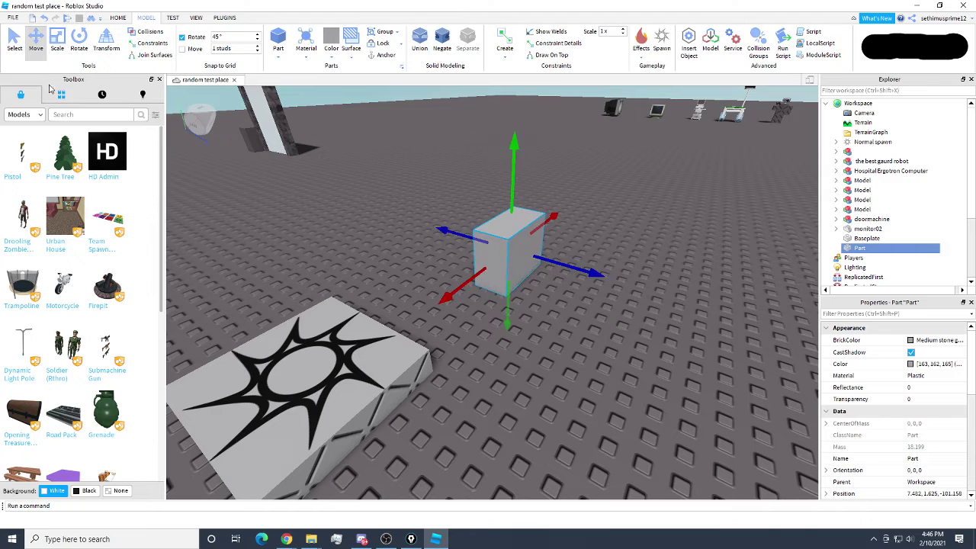
- Try to rotate the tall block with the Rotate tool, and deselect it
{"action": "left_click", "coordinate": [57, 42]}
{"action": "left_click", "coordinate": [79, 46]}
{"action": "key", "text": "d"}
{"action": "right_click_drag", "start_coordinate": [557, 297], "coordinate": [557, 297]}
{"action": "key", "text": "w"}
{"action": "key", "text": "a"}
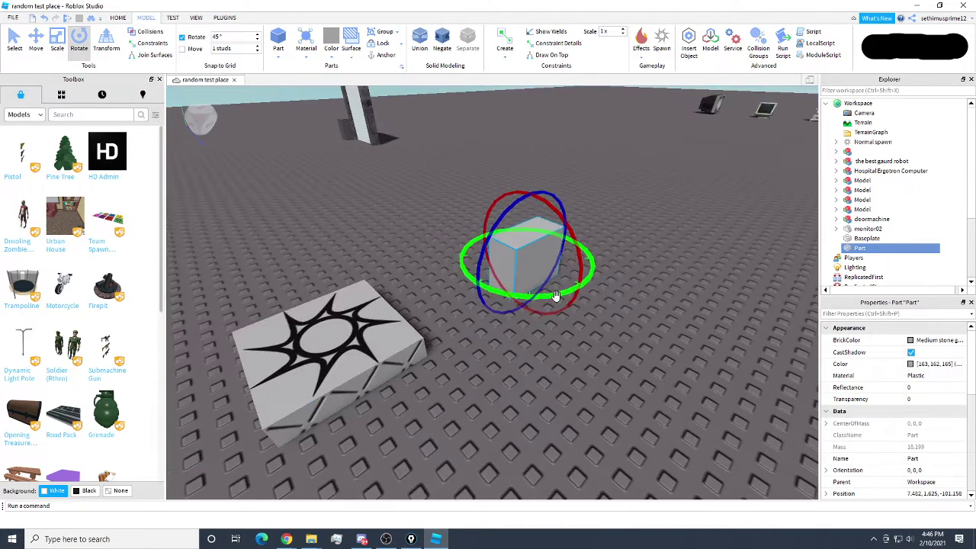
{"action": "scroll", "coordinate": [555, 296], "scroll_direction": "up", "scroll_amount": 2}
{"action": "scroll", "coordinate": [553, 294], "scroll_direction": "down", "scroll_amount": 2}
{"action": "left_click_drag", "start_coordinate": [546, 285], "coordinate": [534, 248]}
{"action": "scroll", "coordinate": [537, 249], "scroll_direction": "up", "scroll_amount": 3}
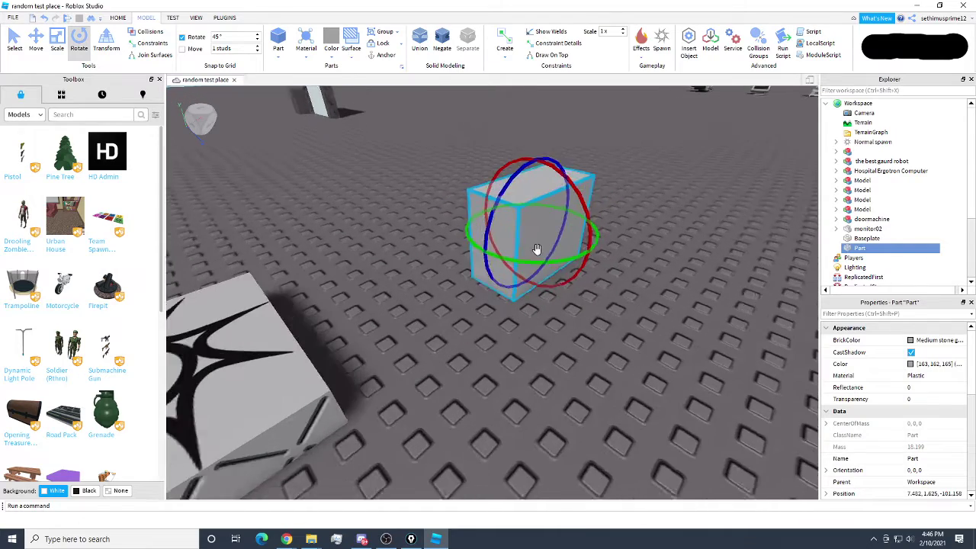
{"action": "scroll", "coordinate": [537, 250], "scroll_direction": "down", "scroll_amount": 3}
{"action": "mouse_move", "coordinate": [537, 249]}
{"action": "right_mouse_down"}
{"action": "mouse_move", "coordinate": [496, 268]}
{"action": "mouse_move", "coordinate": [529, 261]}
{"action": "right_mouse_up"}
{"action": "key", "text": "w"}
{"action": "left_click", "coordinate": [511, 264]}
- Move the block across the baseplate away from the spawn pad, to about 11.29, 1.625, -96.853
{"action": "scroll", "coordinate": [495, 271], "scroll_direction": "down", "scroll_amount": 5}
{"action": "left_click", "coordinate": [35, 42]}
{"action": "scroll", "coordinate": [526, 263], "scroll_direction": "up", "scroll_amount": 5}
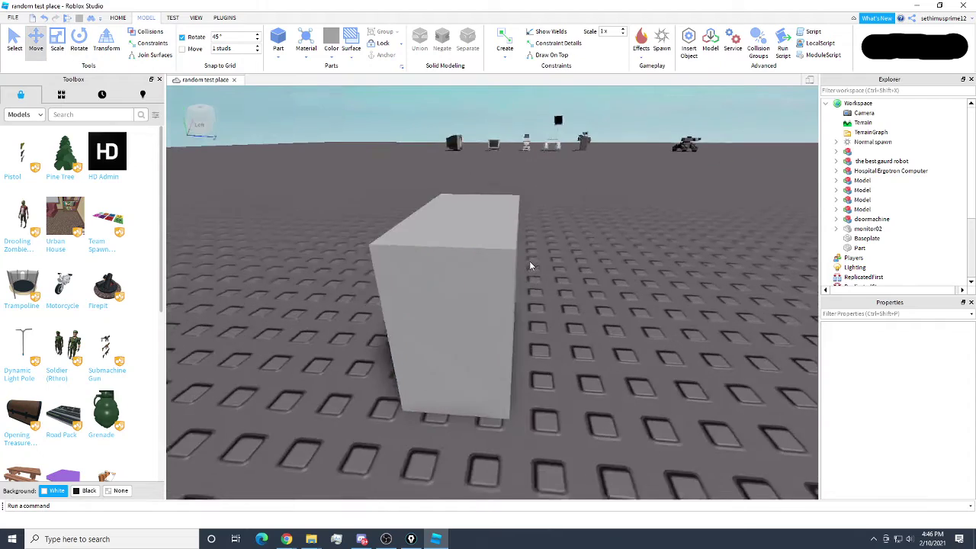
{"action": "scroll", "coordinate": [529, 261], "scroll_direction": "down", "scroll_amount": 5}
{"action": "left_click_drag", "start_coordinate": [487, 256], "coordinate": [511, 284]}
{"action": "scroll", "coordinate": [470, 257], "scroll_direction": "up", "scroll_amount": 2}
{"action": "scroll", "coordinate": [467, 228], "scroll_direction": "down", "scroll_amount": 2}
{"action": "scroll", "coordinate": [468, 226], "scroll_direction": "down", "scroll_amount": 3}
{"action": "left_click_drag", "start_coordinate": [467, 224], "coordinate": [551, 261]}
{"action": "right_click_drag", "start_coordinate": [551, 261], "coordinate": [550, 261]}
{"action": "scroll", "coordinate": [550, 261], "scroll_direction": "up", "scroll_amount": 2}
{"action": "scroll", "coordinate": [551, 261], "scroll_direction": "down", "scroll_amount": 2}
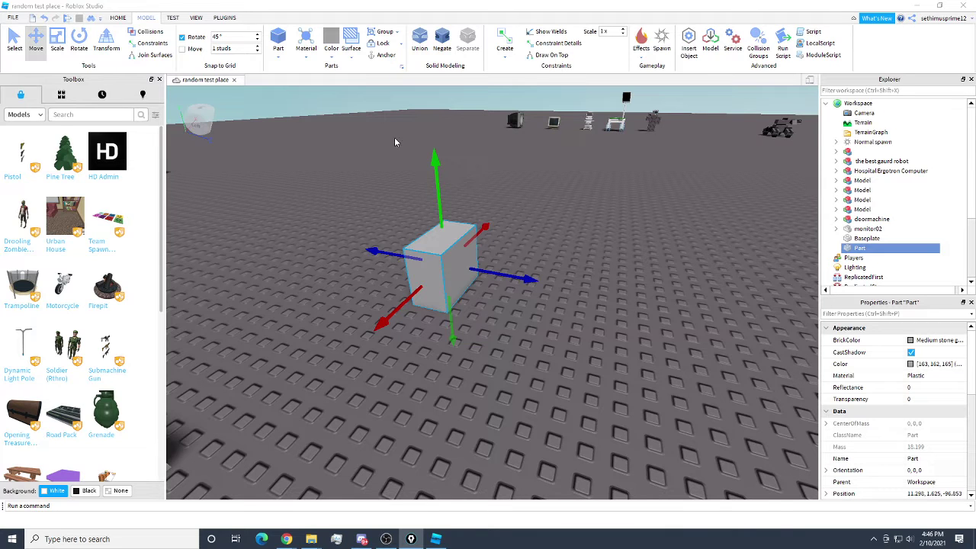
- Rename the block part as "computer"
{"action": "right_click", "coordinate": [867, 252]}
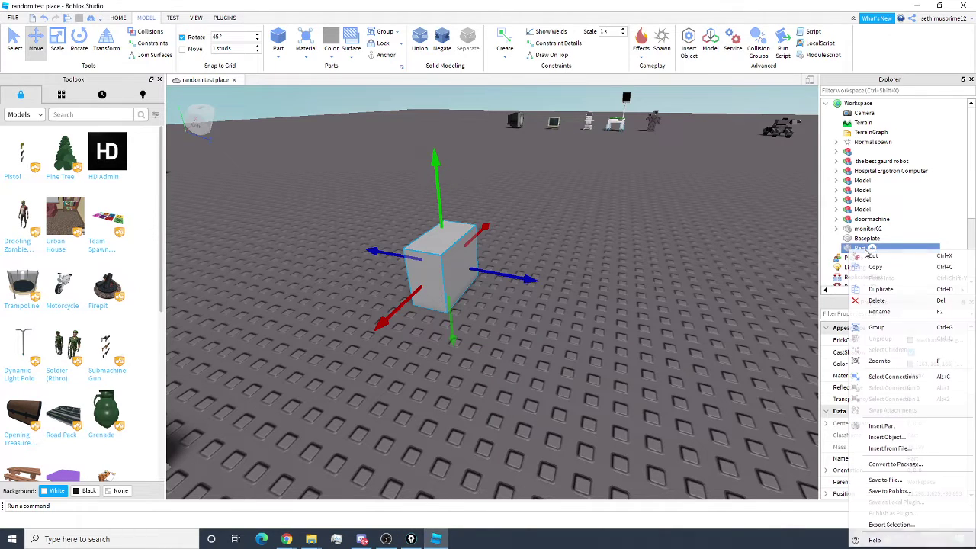
{"action": "left_click", "coordinate": [885, 314]}
{"action": "key", "text": "BackSpace"}
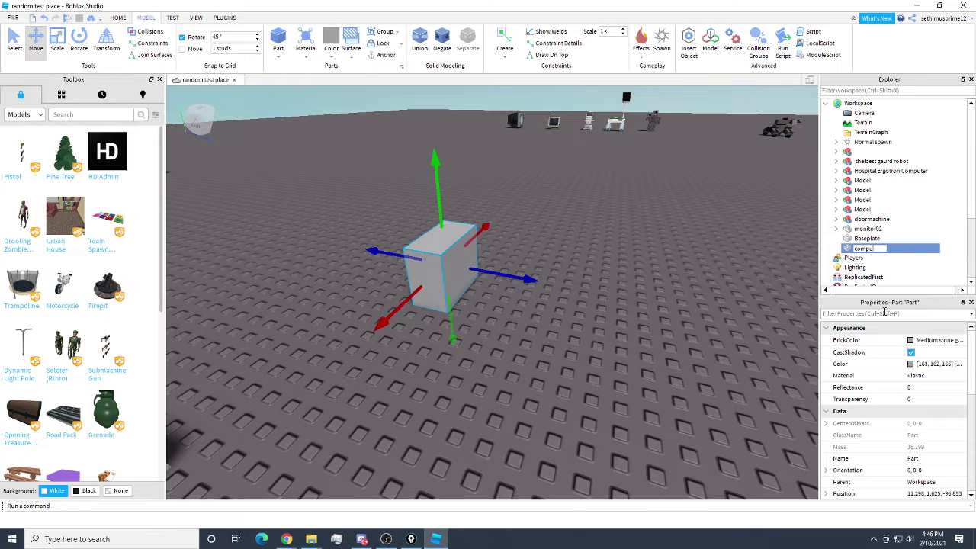
{"action": "key", "text": "Return"}
{"action": "left_click", "coordinate": [582, 286]}
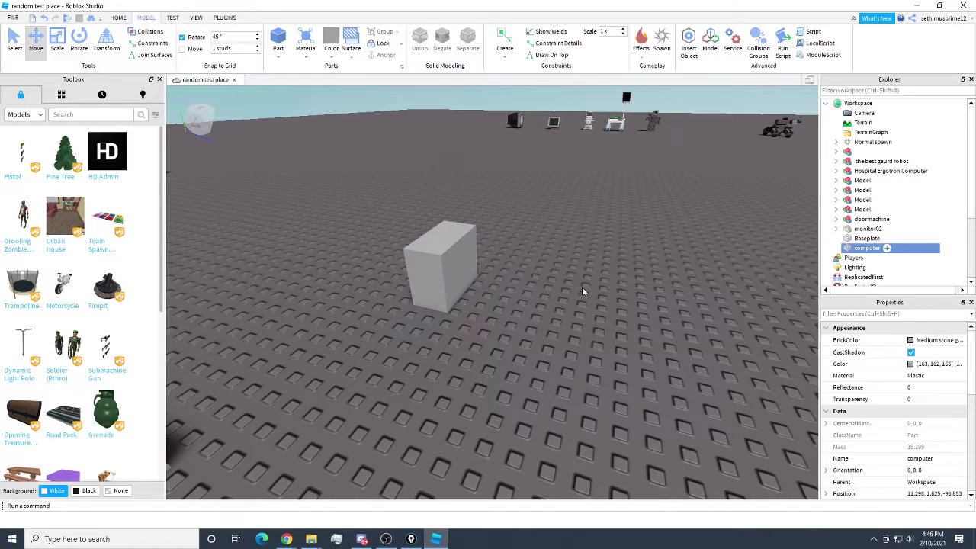
- Insert a Script object into the computer part
{"action": "right_click_drag", "start_coordinate": [582, 286], "coordinate": [498, 270]}
{"action": "scroll", "coordinate": [498, 271], "scroll_direction": "up", "scroll_amount": 1}
{"action": "left_click", "coordinate": [484, 292]}
{"action": "right_click_drag", "start_coordinate": [757, 263], "coordinate": [722, 274]}
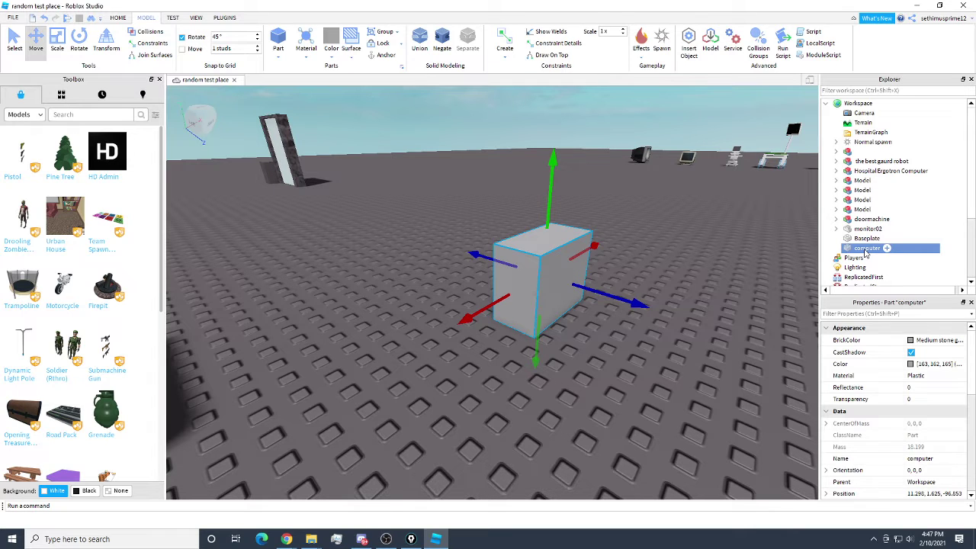
{"action": "right_click", "coordinate": [865, 252]}
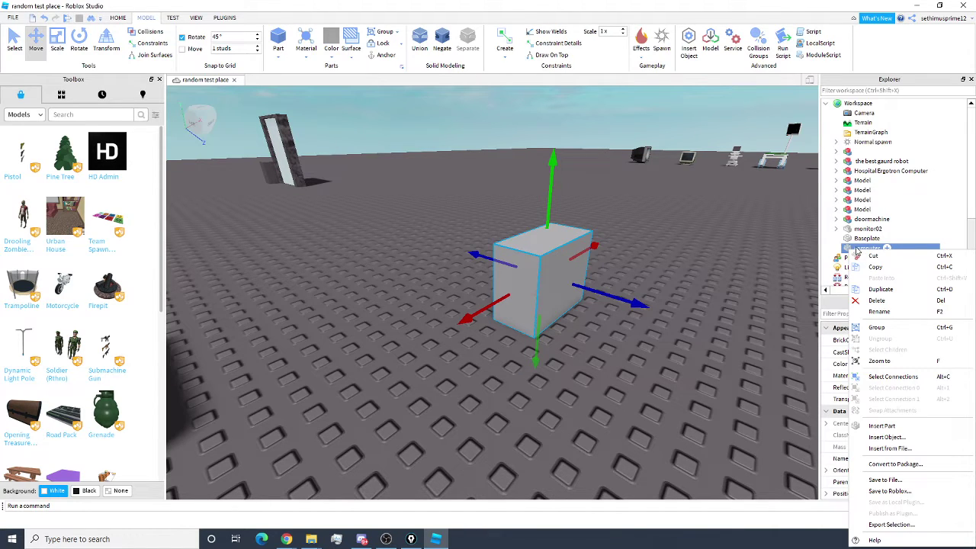
{"action": "left_click", "coordinate": [885, 437]}
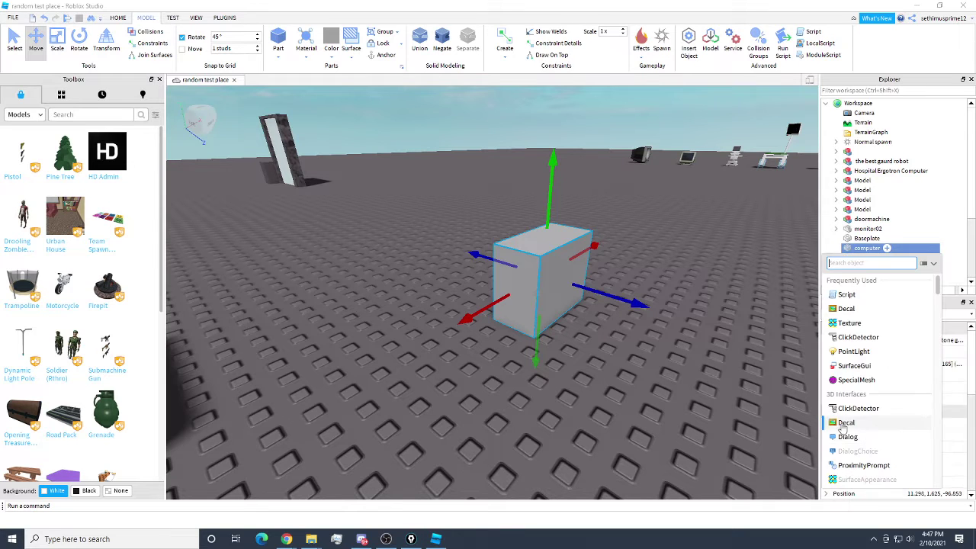
{"action": "left_click", "coordinate": [851, 296]}
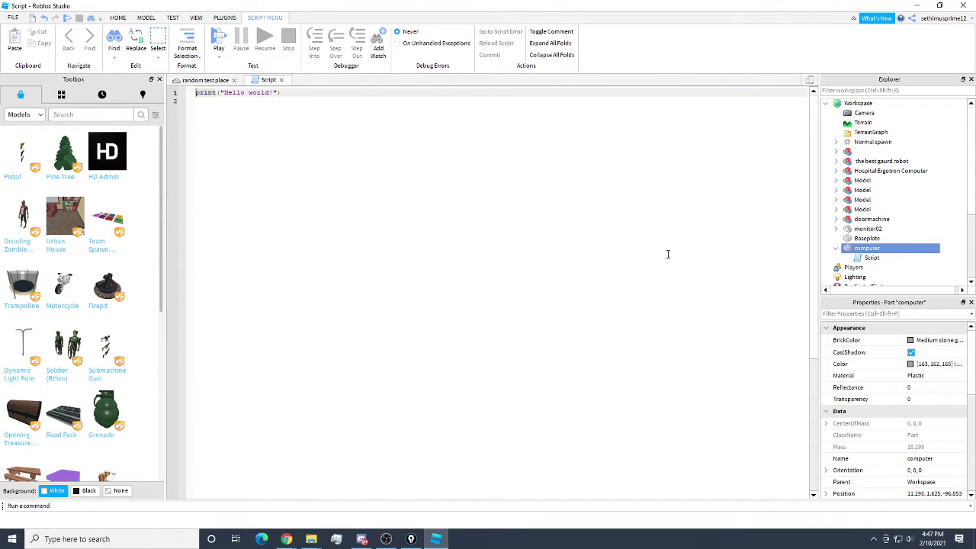
- Delete the default print("Hello world!") line from the new script
{"action": "left_click", "coordinate": [866, 259]}
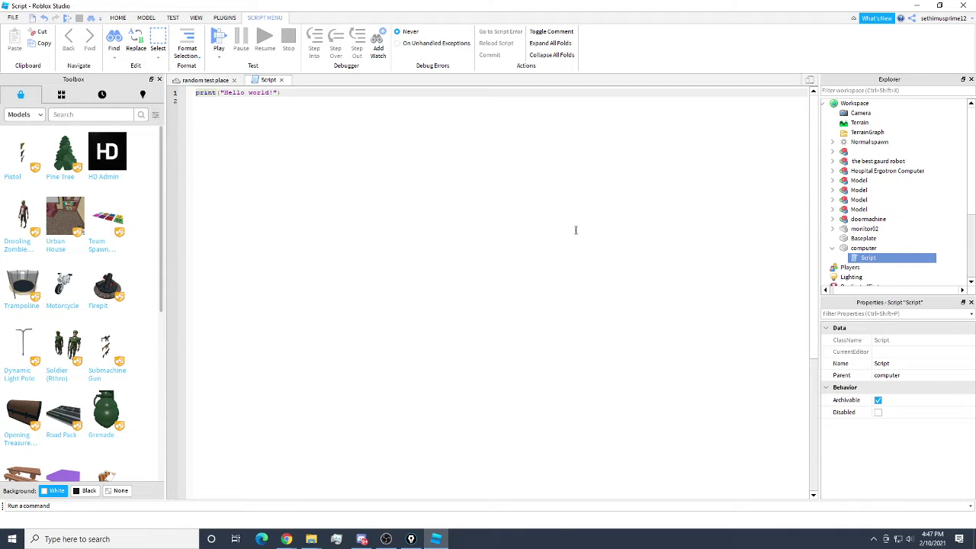
{"action": "left_click_drag", "start_coordinate": [280, 92], "coordinate": [191, 95]}
{"action": "key", "text": "BackSpace"}
{"action": "left_click", "coordinate": [198, 98]}
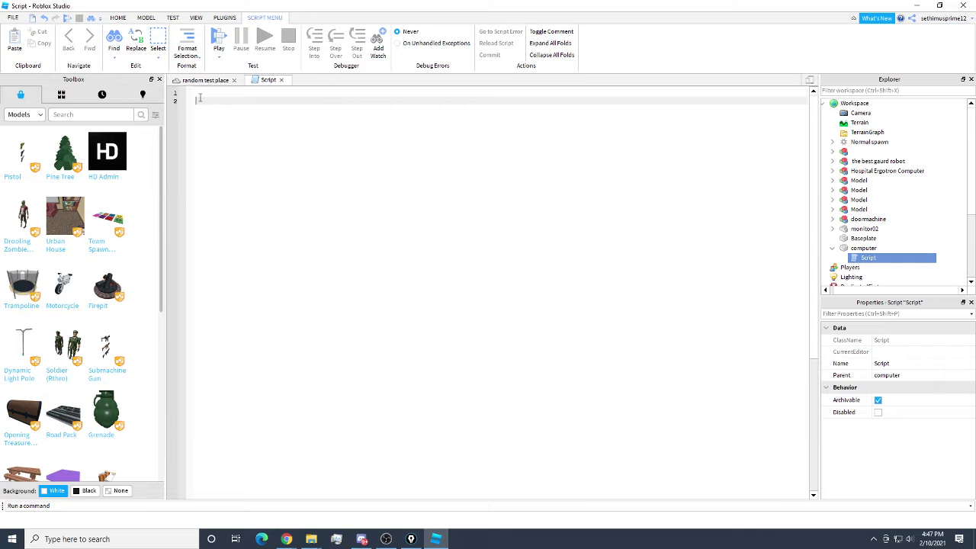
- Add blank lines to the script down to line 47, and close the script
{"action": "key", "text": "Return"}
{"action": "key", "text": "Return"}
{"action": "key", "text": "Return"}
{"action": "key", "text": "Return"}
{"action": "key", "text": "Return"}
{"action": "key", "text": "Return"}
{"action": "key", "text": "Return"}
{"action": "key", "text": "Return"}
{"action": "key", "text": "Return"}
{"action": "key", "text": "Return"}
{"action": "key", "text": "Return"}
{"action": "key", "text": "Return"}
{"action": "key", "text": "Return"}
{"action": "key", "text": "Return"}
{"action": "key", "text": "Return"}
{"action": "key", "text": "Return"}
{"action": "key", "text": "Return"}
{"action": "key", "text": "Return"}
{"action": "key", "text": "Return"}
{"action": "key", "text": "Return"}
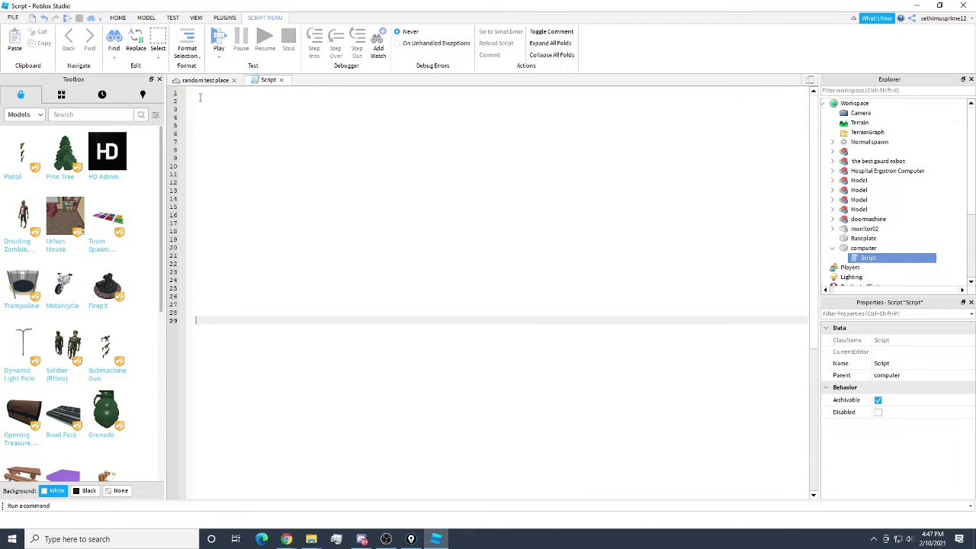
{"action": "key", "text": "Return"}
{"action": "key", "text": "Return"}
{"action": "key", "text": "Return"}
{"action": "key", "text": "Return"}
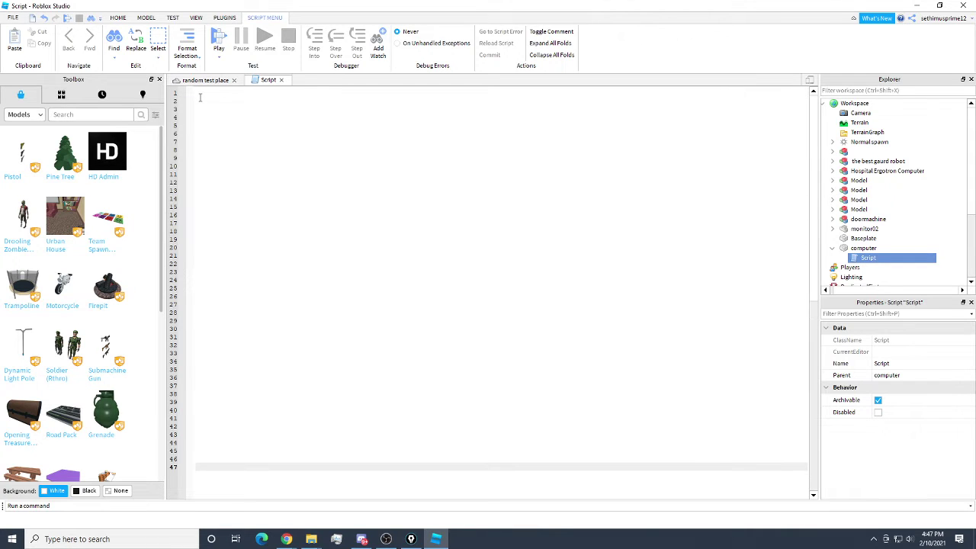
{"action": "left_click", "coordinate": [281, 81]}
- Rename the script as "program" and collapse the computer part in the object tree
{"action": "right_click", "coordinate": [873, 259]}
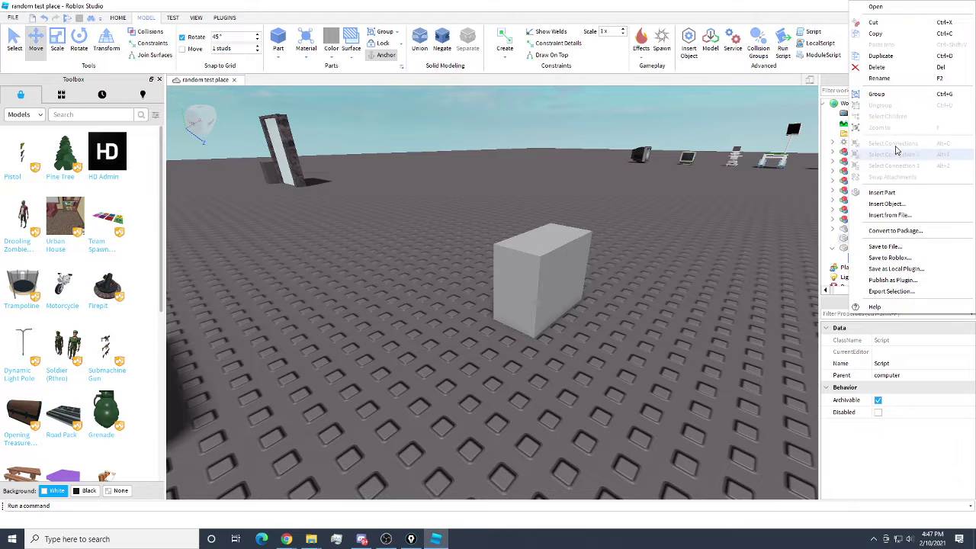
{"action": "left_click", "coordinate": [880, 79]}
{"action": "type", "text": "program"}
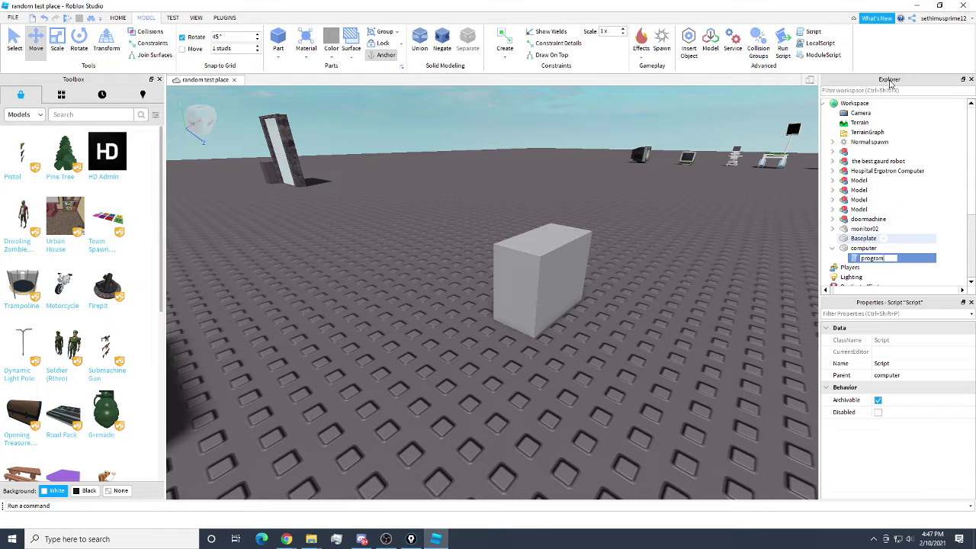
{"action": "key", "text": "Return"}
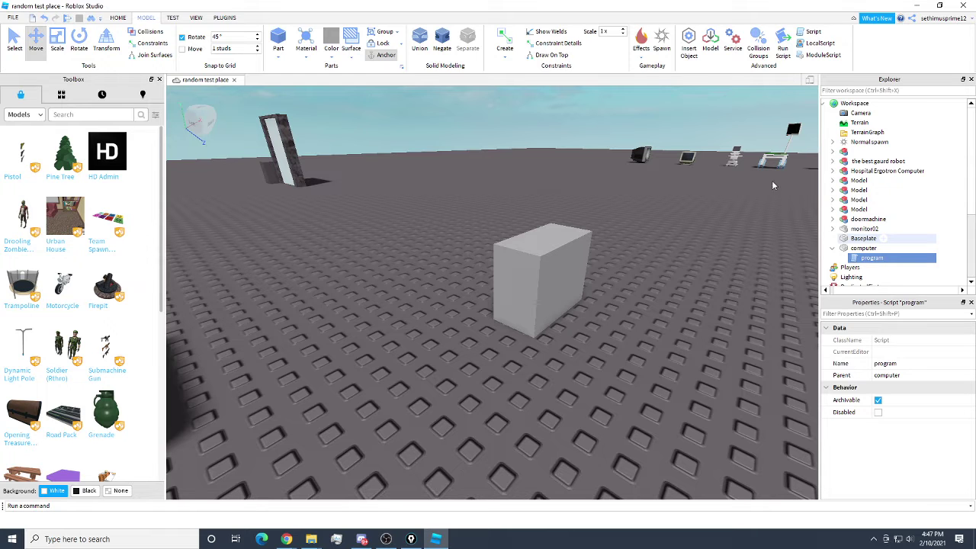
{"action": "left_click", "coordinate": [833, 248]}
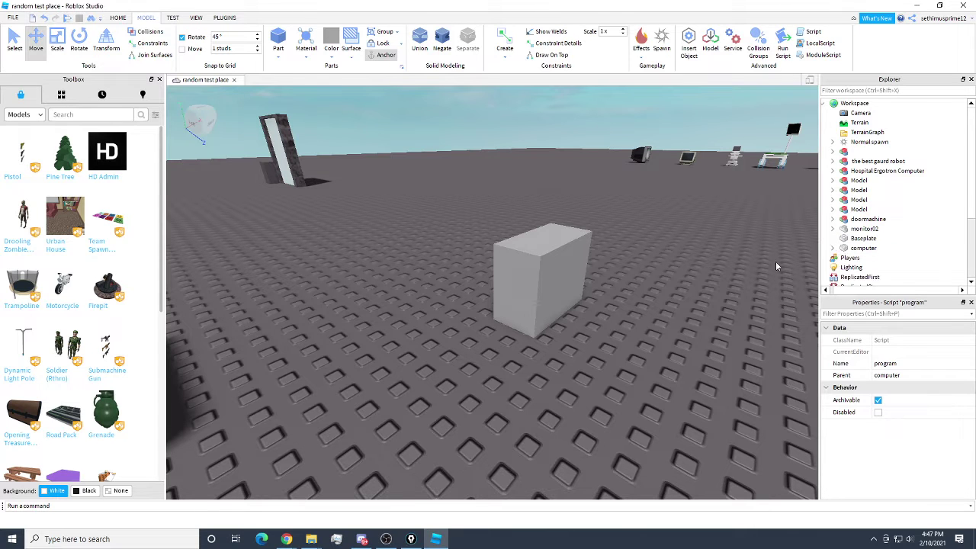
- Examine the existing door machine model, including its side posts, top beam and attached box
{"action": "left_click", "coordinate": [557, 281]}
{"action": "scroll", "coordinate": [556, 282], "scroll_direction": "down", "scroll_amount": 10}
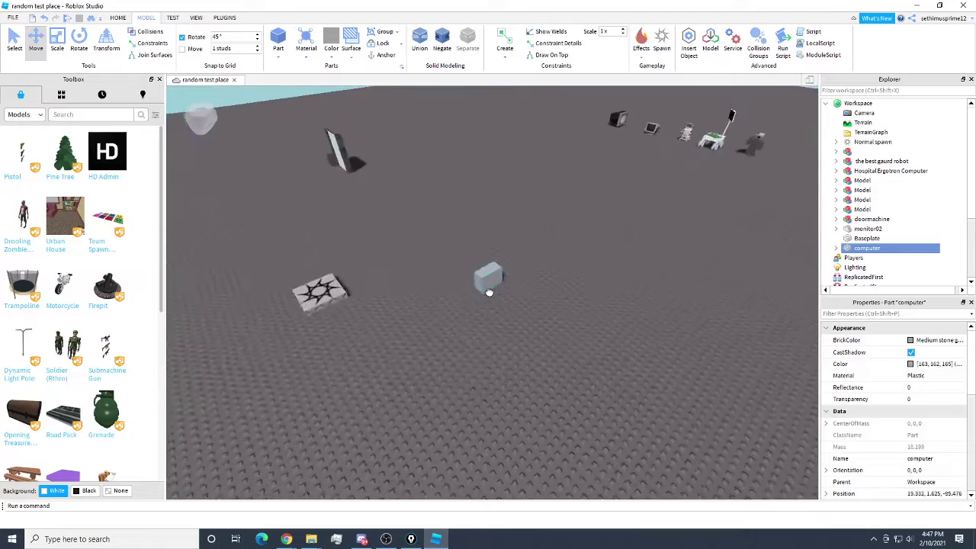
{"action": "scroll", "coordinate": [489, 292], "scroll_direction": "up", "scroll_amount": 3}
{"action": "mouse_move", "coordinate": [489, 292]}
{"action": "left_mouse_down"}
{"action": "mouse_move", "coordinate": [482, 282]}
{"action": "mouse_move", "coordinate": [495, 274]}
{"action": "left_mouse_up"}
{"action": "left_click", "coordinate": [571, 341]}
{"action": "key", "text": "a"}
{"action": "right_click_drag", "start_coordinate": [566, 333], "coordinate": [560, 322]}
{"action": "key", "text": "w"}
{"action": "key", "text": "a"}
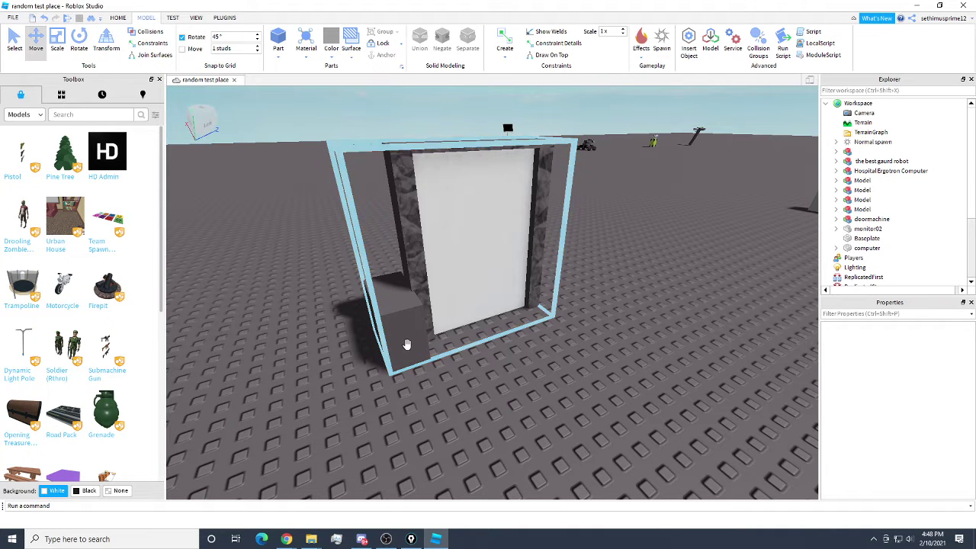
{"action": "key", "text": "d"}
{"action": "right_click_drag", "start_coordinate": [562, 347], "coordinate": [563, 346]}
- Insert a new block part and place it on the baseplate right beside the computer part
{"action": "key", "text": "w"}
{"action": "right_click_drag", "start_coordinate": [494, 289], "coordinate": [456, 248]}
{"action": "key", "text": "w"}
{"action": "key", "text": "d"}
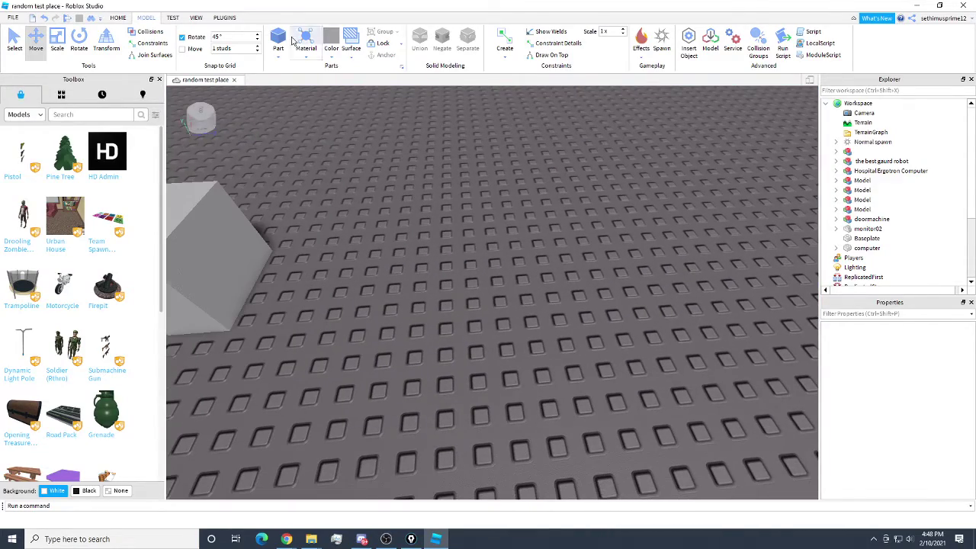
{"action": "left_click", "coordinate": [282, 44]}
{"action": "left_click_drag", "start_coordinate": [502, 275], "coordinate": [405, 286]}
{"action": "key", "text": "a"}
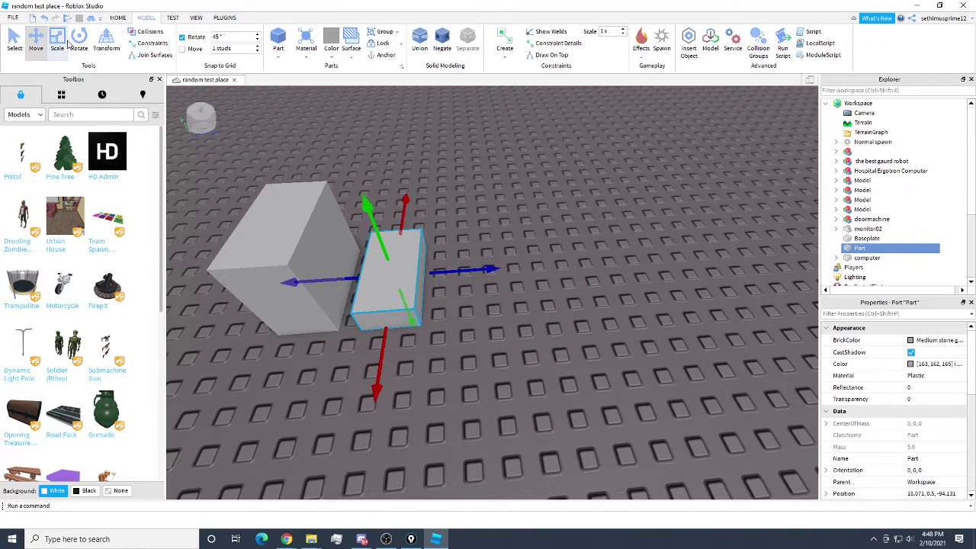
- Scale the new part down into a thin, narrow slab standing against the computer part
{"action": "key", "text": "ctrl+3"}
{"action": "left_click_drag", "start_coordinate": [443, 272], "coordinate": [405, 282]}
{"action": "right_click_drag", "start_coordinate": [473, 234], "coordinate": [476, 235]}
{"action": "left_click_drag", "start_coordinate": [421, 279], "coordinate": [456, 274]}
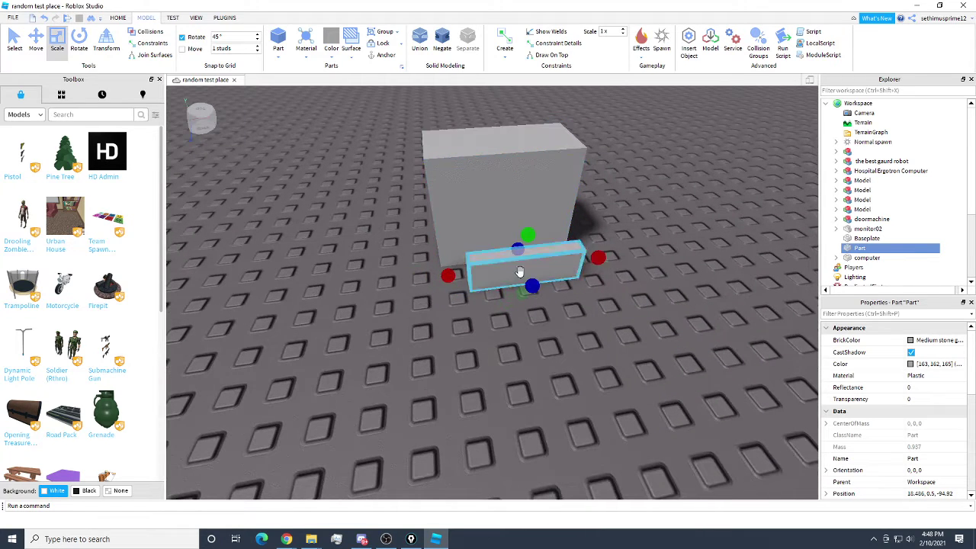
{"action": "left_click_drag", "start_coordinate": [599, 260], "coordinate": [575, 262]}
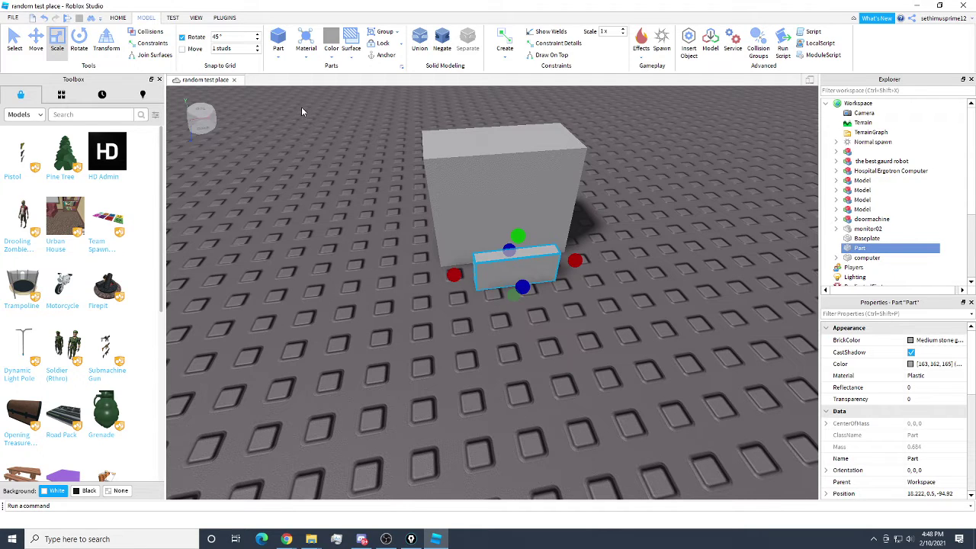
- Stretch the slab upward into a tall door post rising well above the computer part
{"action": "right_click_drag", "start_coordinate": [326, 221], "coordinate": [326, 219]}
{"action": "scroll", "coordinate": [532, 257], "scroll_direction": "down", "scroll_amount": 1}
{"action": "scroll", "coordinate": [531, 257], "scroll_direction": "up", "scroll_amount": 1}
{"action": "left_click_drag", "start_coordinate": [639, 253], "coordinate": [647, 220]}
{"action": "scroll", "coordinate": [648, 221], "scroll_direction": "down", "scroll_amount": 1}
{"action": "right_click_drag", "start_coordinate": [648, 220], "coordinate": [615, 176]}
{"action": "scroll", "coordinate": [615, 176], "scroll_direction": "down", "scroll_amount": 2}
{"action": "scroll", "coordinate": [519, 208], "scroll_direction": "up", "scroll_amount": 2}
{"action": "left_click_drag", "start_coordinate": [510, 205], "coordinate": [510, 189]}
{"action": "scroll", "coordinate": [548, 235], "scroll_direction": "down", "scroll_amount": 2}
{"action": "left_click", "coordinate": [542, 263]}
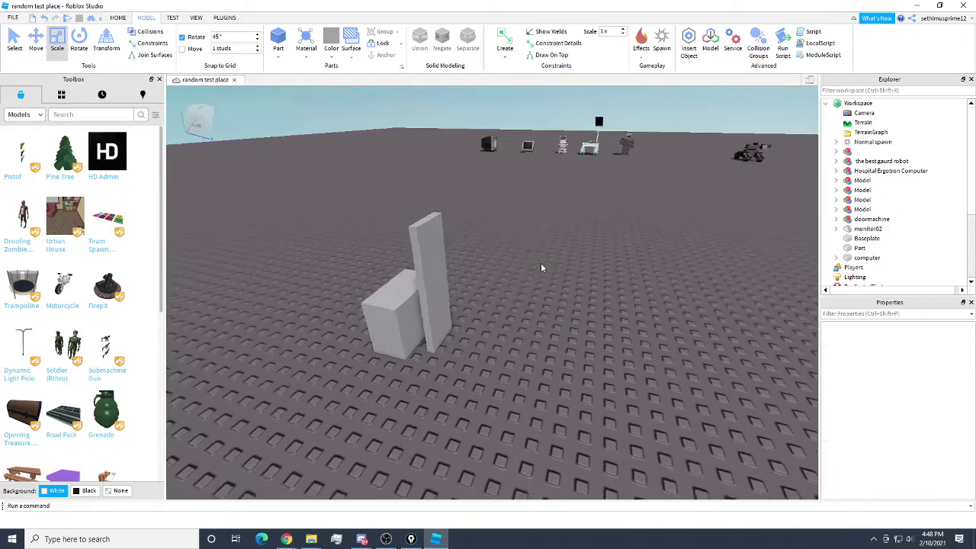
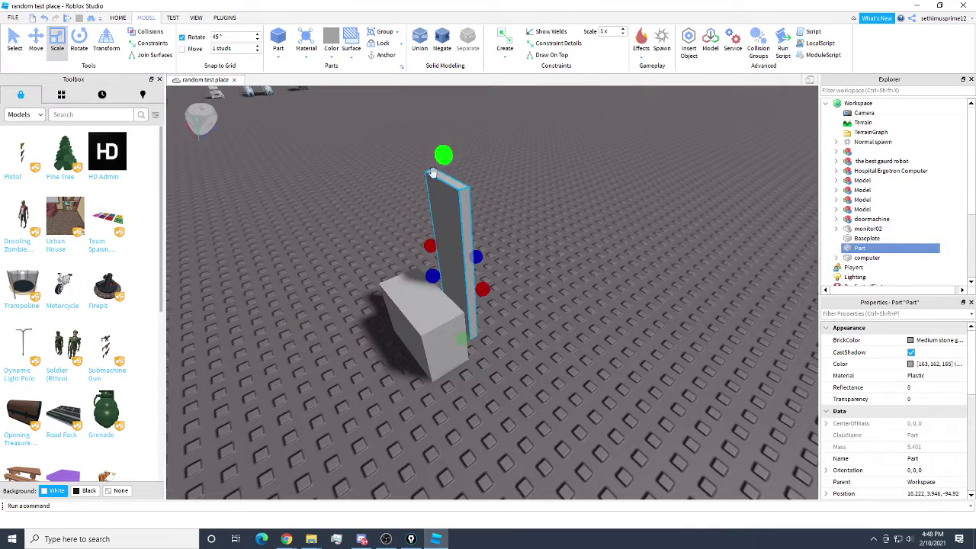
- Check the post from several sides and extend its height slightly further
{"action": "right_click_drag", "start_coordinate": [543, 211], "coordinate": [489, 251]}
{"action": "left_click", "coordinate": [543, 243]}
{"action": "key", "text": "w"}
{"action": "key", "text": "s"}
{"action": "key", "text": "w"}
{"action": "key", "text": "s"}
{"action": "key", "text": "w"}
{"action": "key", "text": "w"}
{"action": "key", "text": "s"}
{"action": "left_click", "coordinate": [516, 233]}
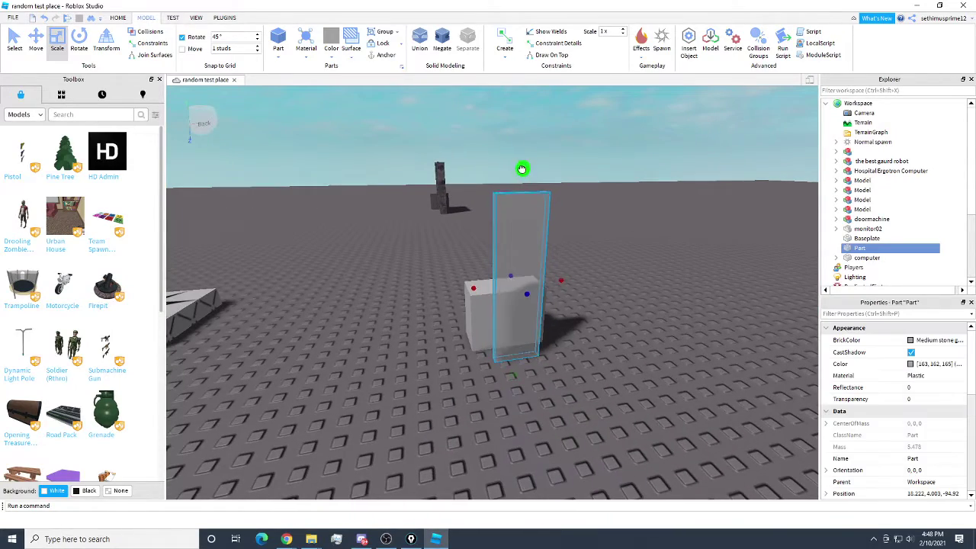
{"action": "left_click_drag", "start_coordinate": [513, 156], "coordinate": [515, 155]}
{"action": "right_click_drag", "start_coordinate": [581, 207], "coordinate": [582, 212]}
{"action": "key", "text": "a"}
{"action": "key", "text": "w"}
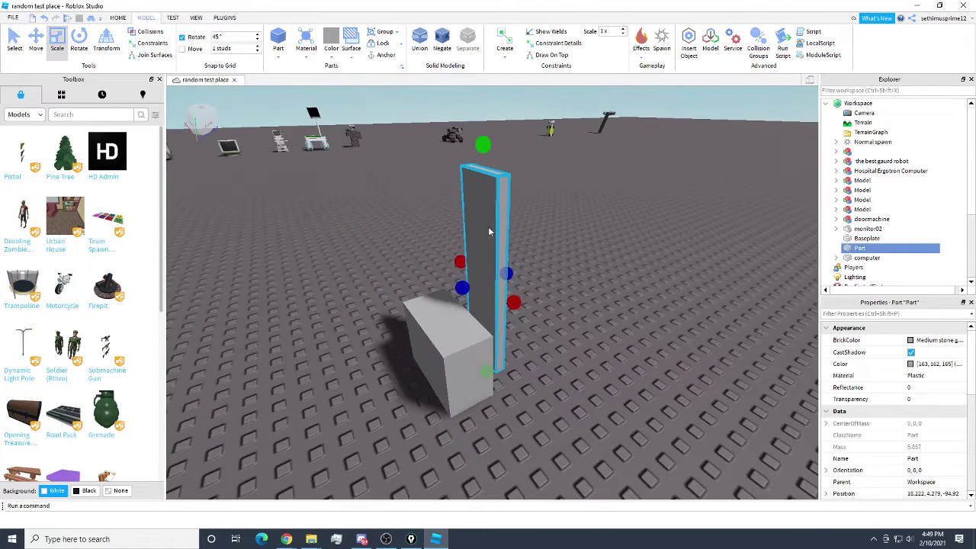
- Duplicate the tall door post
{"action": "right_click", "coordinate": [489, 228]}
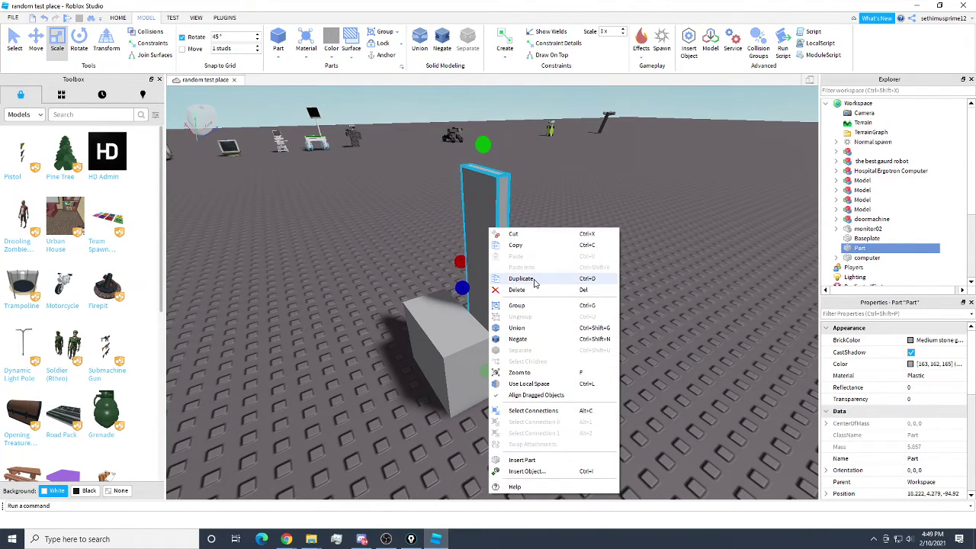
{"action": "left_click", "coordinate": [615, 178]}
{"action": "left_click", "coordinate": [483, 229]}
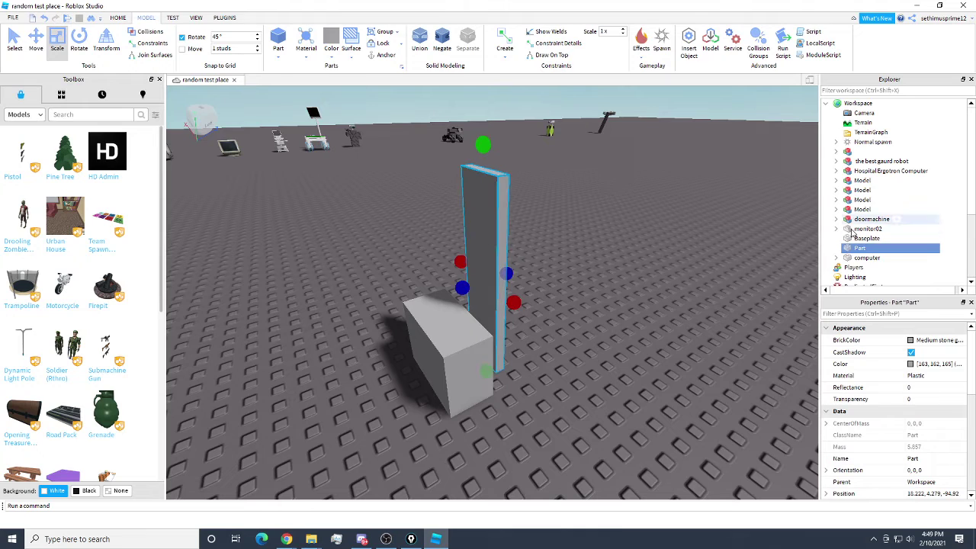
{"action": "right_click", "coordinate": [861, 248]}
{"action": "left_click", "coordinate": [631, 268]}
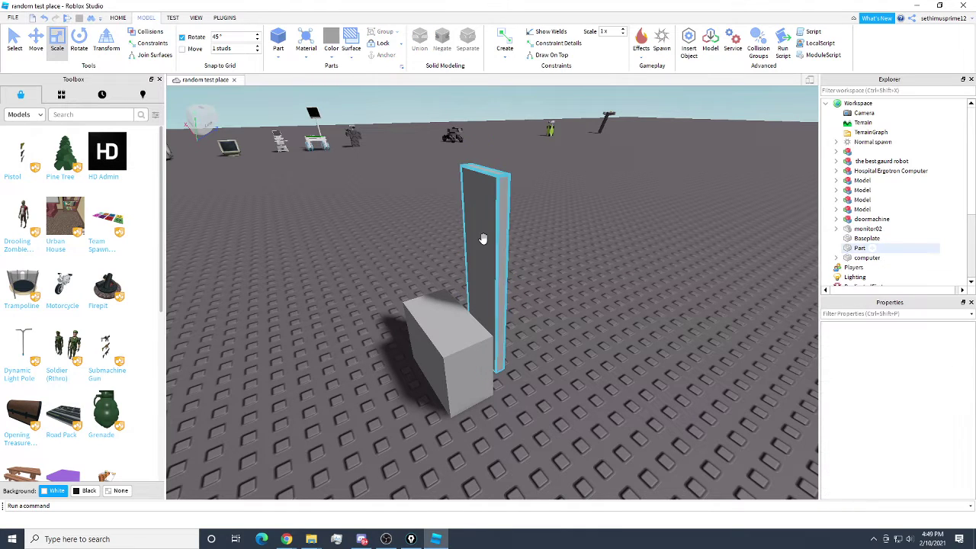
{"action": "left_click", "coordinate": [479, 252]}
{"action": "right_click", "coordinate": [494, 241]}
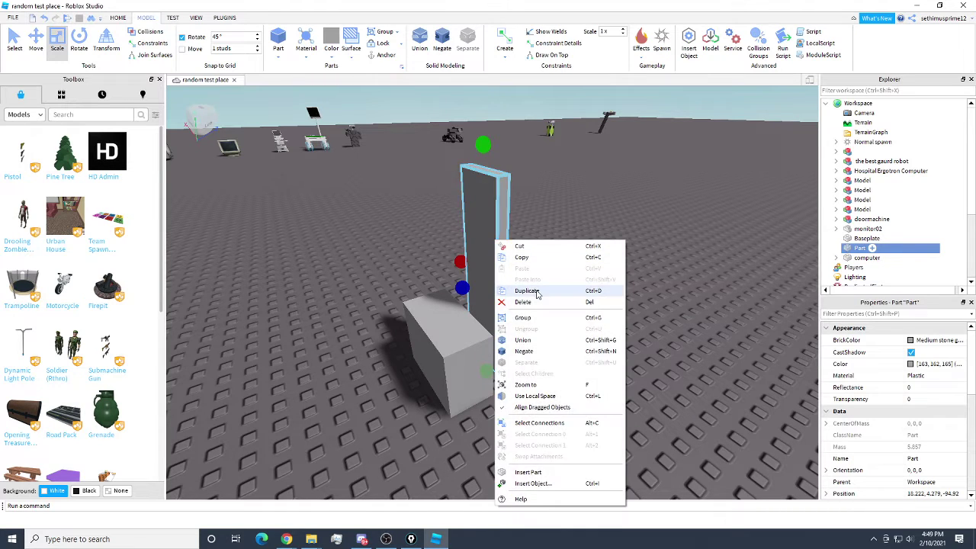
{"action": "left_click", "coordinate": [531, 293]}
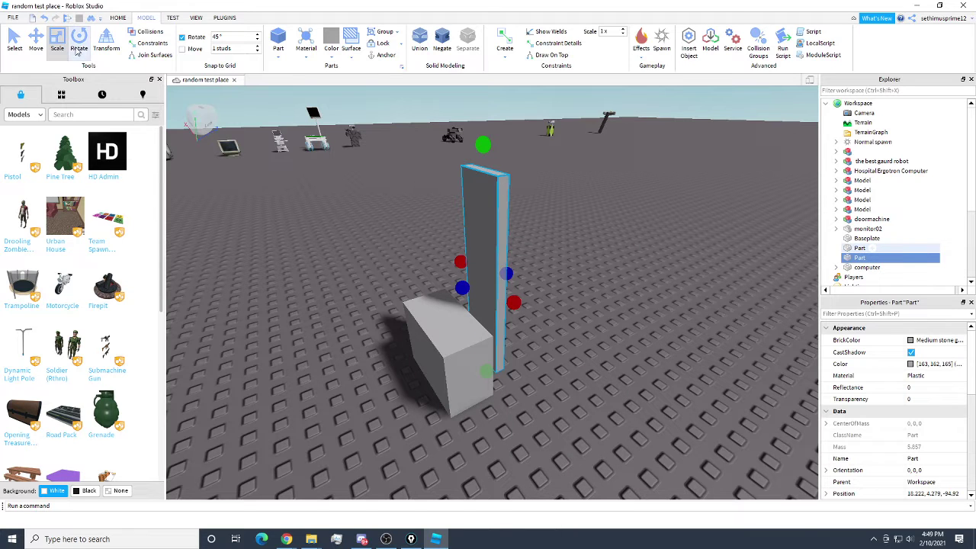
- Move the duplicated post away from the first along the blue axis, leaving a doorway-wide gap
{"action": "left_click", "coordinate": [38, 45]}
{"action": "right_click_drag", "start_coordinate": [563, 237], "coordinate": [546, 238]}
{"action": "key", "text": "d"}
{"action": "left_click_drag", "start_coordinate": [476, 273], "coordinate": [619, 287]}
{"action": "left_click", "coordinate": [663, 291]}
{"action": "key", "text": "s"}
{"action": "right_click_drag", "start_coordinate": [663, 291], "coordinate": [651, 292]}
{"action": "key", "text": "d"}
- Duplicate the second post and scale the copy into a thin beam spanning the tops of both posts
{"action": "left_click", "coordinate": [497, 263]}
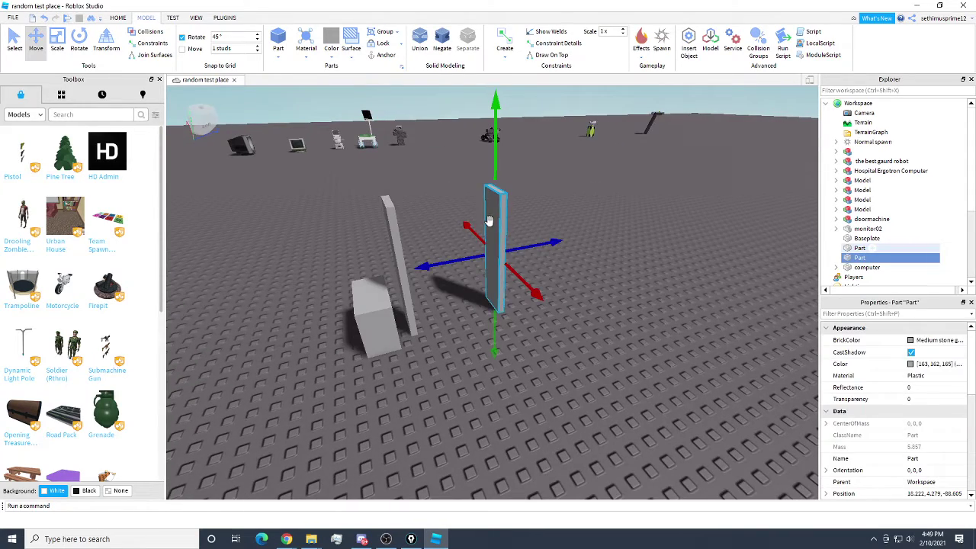
{"action": "right_click", "coordinate": [498, 263]}
{"action": "left_click", "coordinate": [526, 270]}
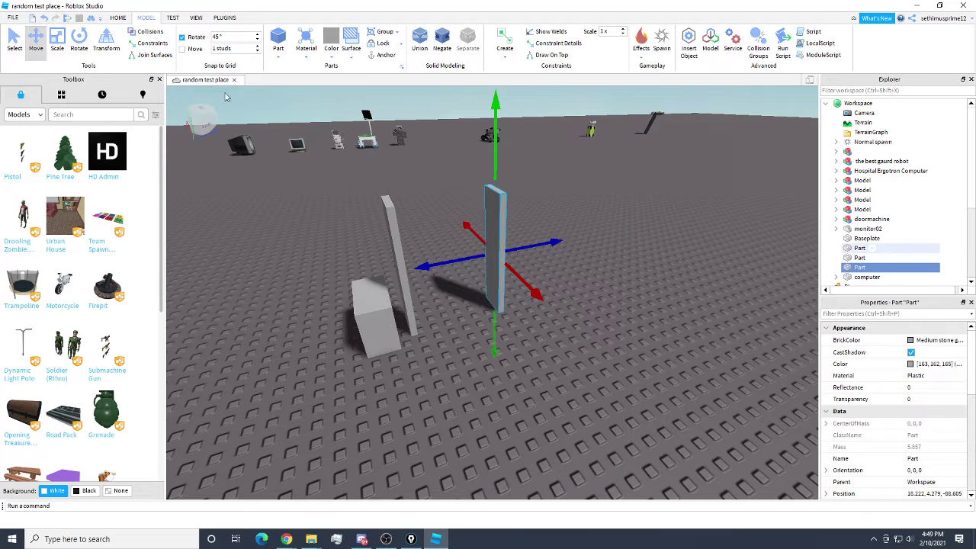
{"action": "left_click", "coordinate": [57, 44]}
{"action": "left_click_drag", "start_coordinate": [500, 315], "coordinate": [369, 205]}
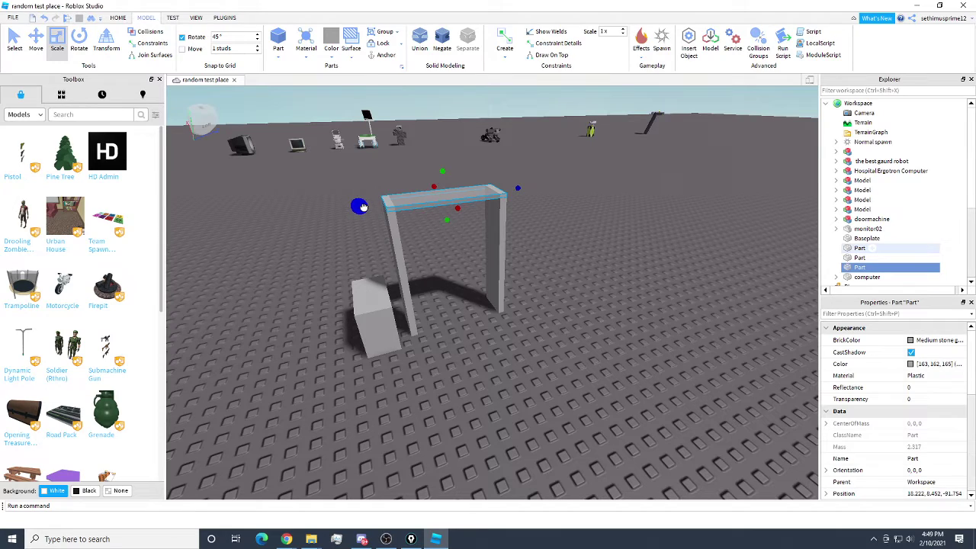
- Examine the new door frame from several angles and compare it with the existing door machine
{"action": "left_click", "coordinate": [585, 267]}
{"action": "right_click_drag", "start_coordinate": [584, 267], "coordinate": [584, 267]}
{"action": "key", "text": "s"}
{"action": "key", "text": "a"}
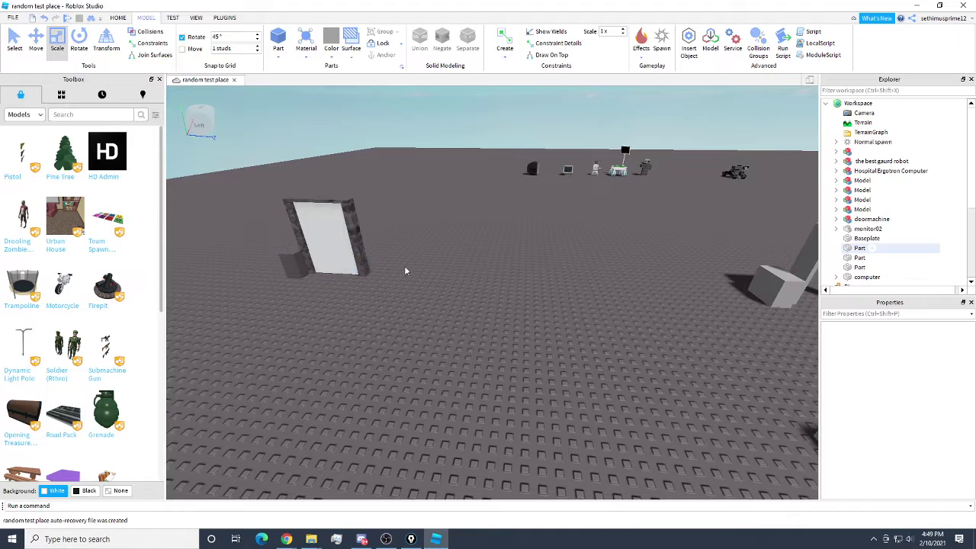
{"action": "right_click_drag", "start_coordinate": [553, 304], "coordinate": [553, 304]}
{"action": "key", "text": "d"}
{"action": "key", "text": "w"}
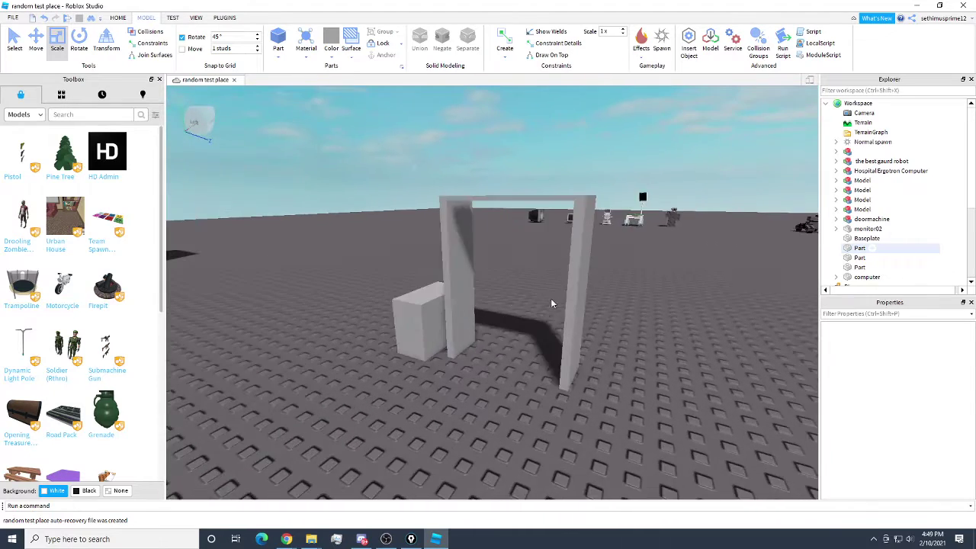
{"action": "key", "text": "a"}
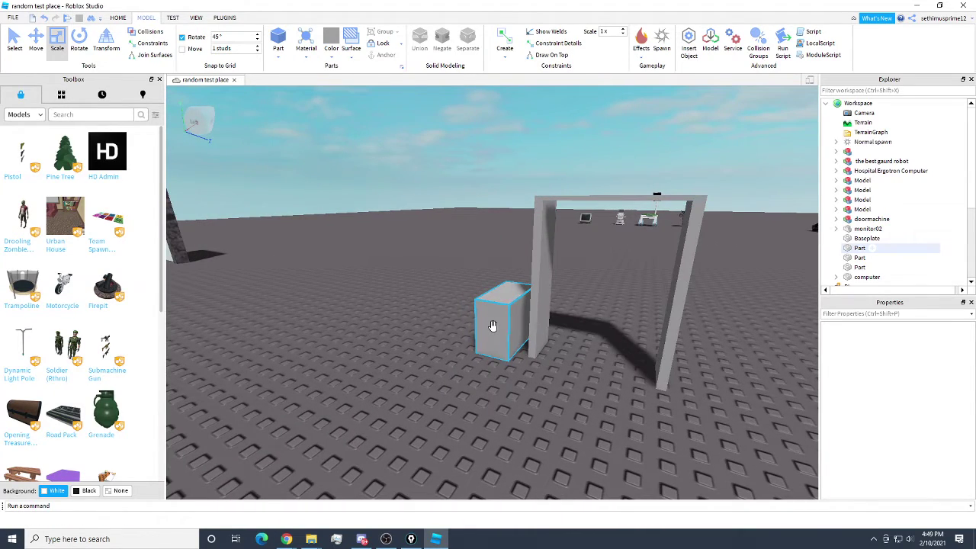
{"action": "key", "text": "d"}
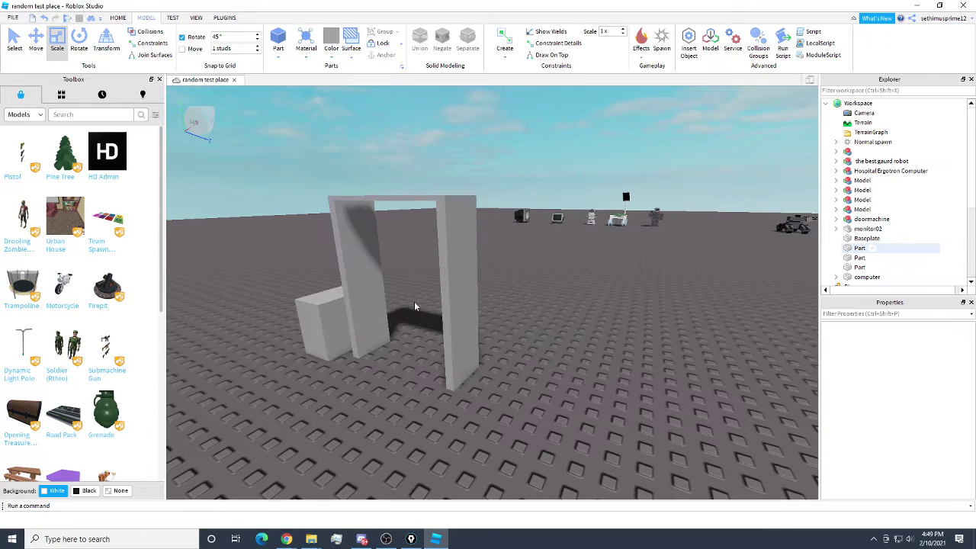
{"action": "key", "text": "a"}
{"action": "right_click_drag", "start_coordinate": [515, 284], "coordinate": [515, 284]}
{"action": "key", "text": "s"}
{"action": "key", "text": "w"}
{"action": "key", "text": "a"}
{"action": "right_click_drag", "start_coordinate": [538, 237], "coordinate": [532, 268]}
{"action": "key", "text": "s"}
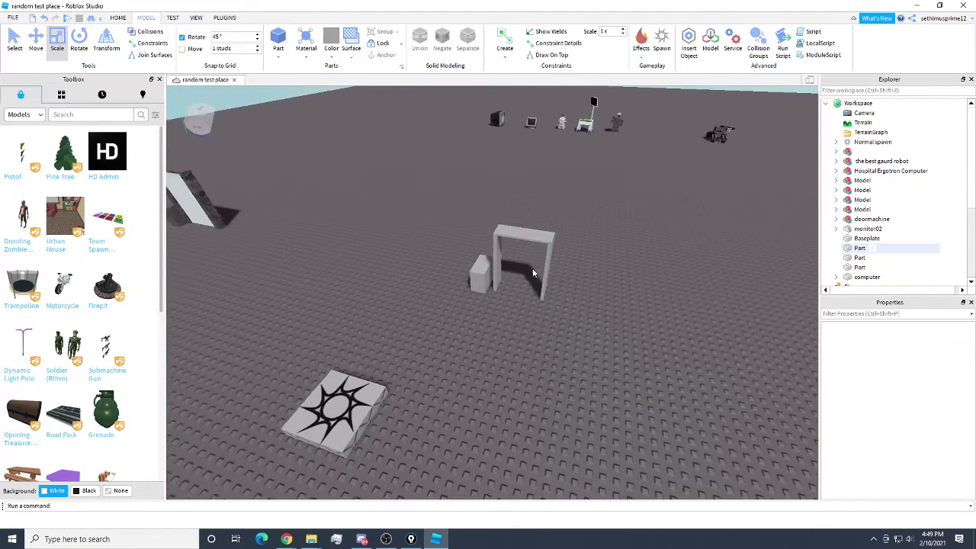
- Select the three door frame parts together, leaving out the computer part, and clear the selection
{"action": "left_click_drag", "start_coordinate": [576, 216], "coordinate": [497, 299]}
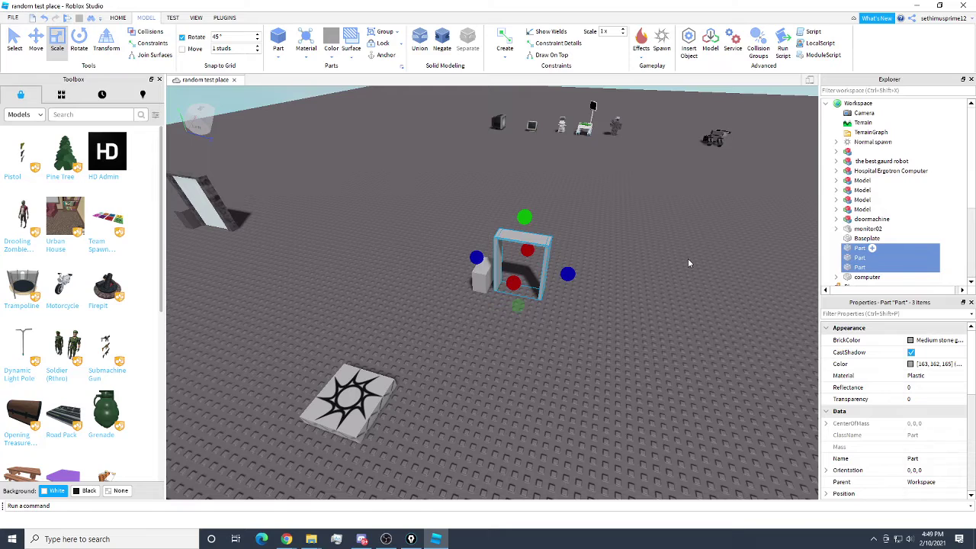
{"action": "right_click_drag", "start_coordinate": [689, 260], "coordinate": [683, 257]}
{"action": "left_click", "coordinate": [683, 262]}
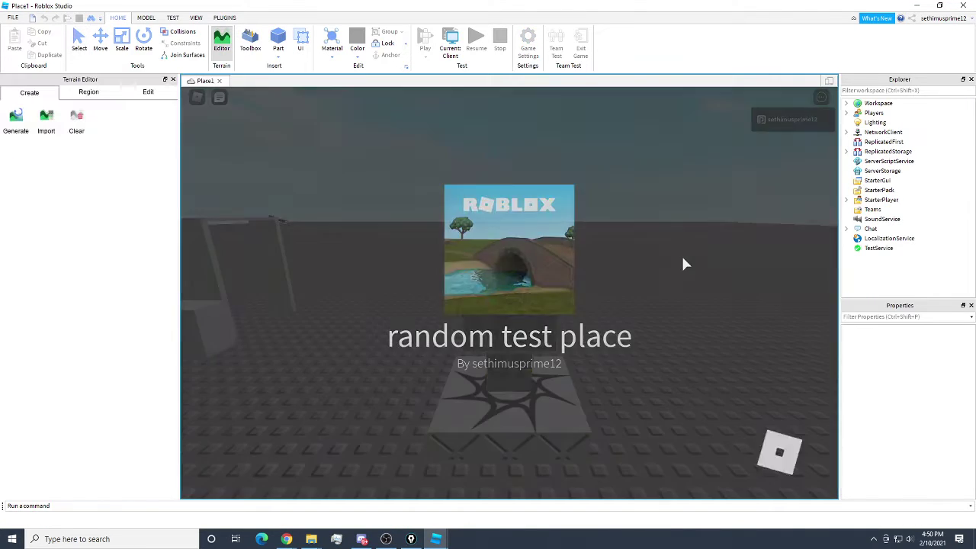
- Playtest the place by walking the character up to the unanchored door frame, and end the test
{"action": "key", "text": "w"}
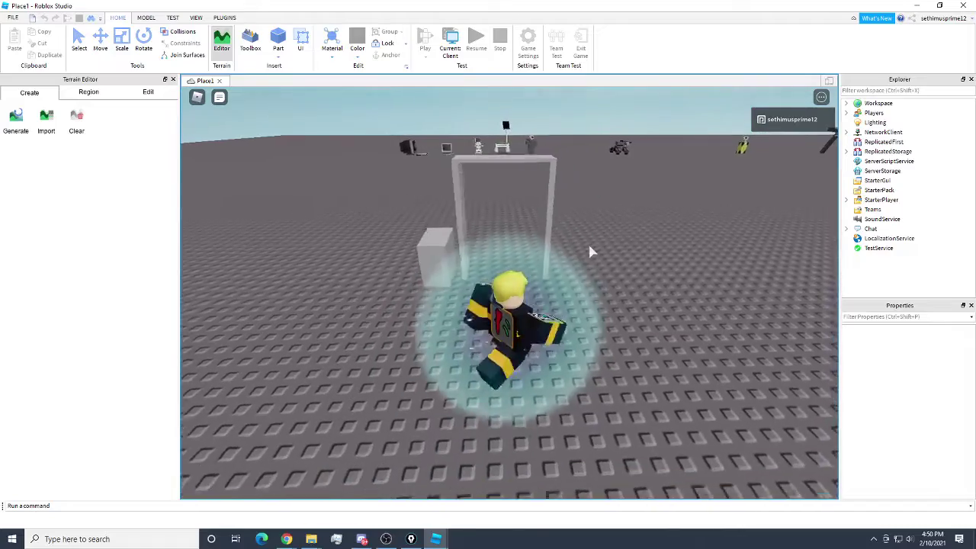
{"action": "right_click_drag", "start_coordinate": [589, 243], "coordinate": [526, 260]}
{"action": "key", "text": "a"}
{"action": "key", "text": "w"}
{"action": "key", "text": "w"}
{"action": "key", "text": "a"}
{"action": "key", "text": "d"}
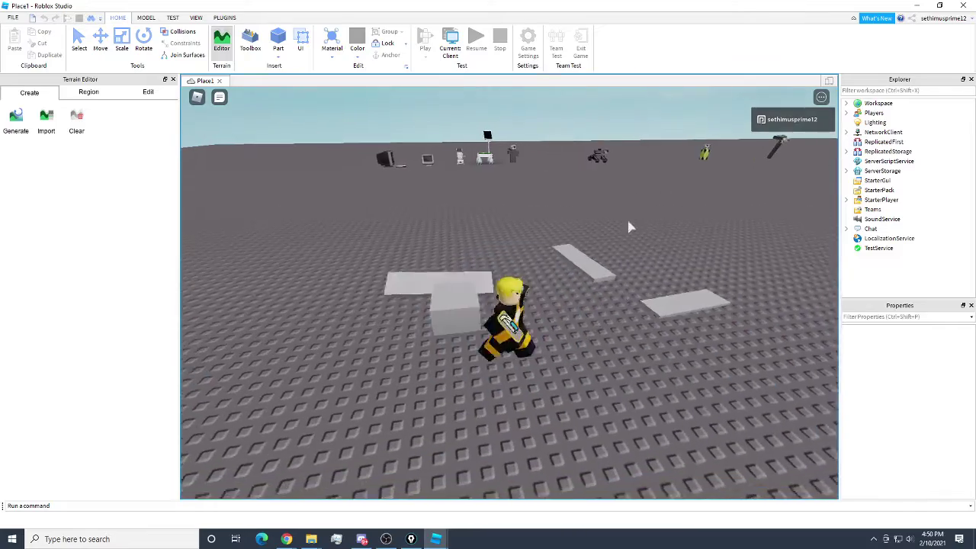
{"action": "key", "text": "s"}
{"action": "left_click", "coordinate": [960, 7]}
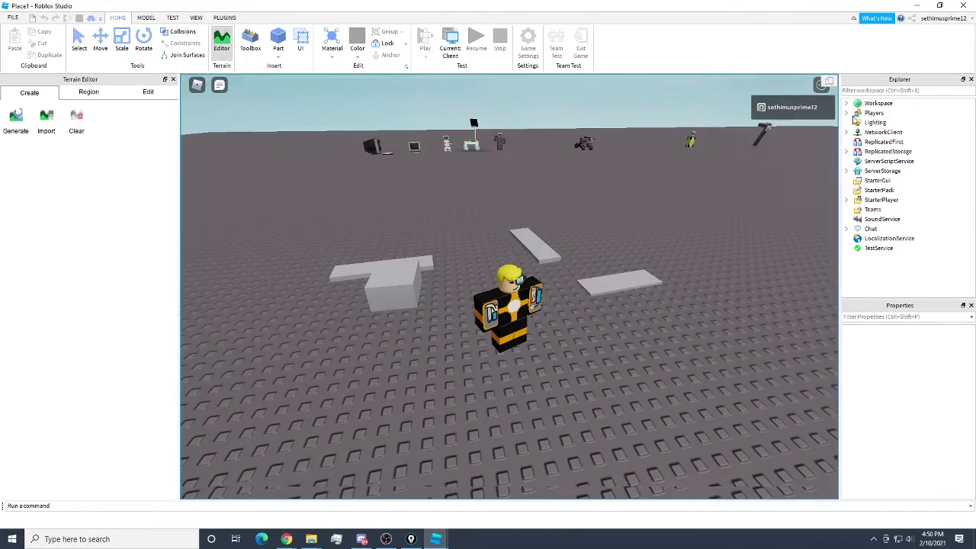
- Anchor the top beam, both door posts and the computer part together
{"action": "key", "text": "w"}
{"action": "mouse_move", "coordinate": [534, 304]}
{"action": "right_mouse_down"}
{"action": "mouse_move", "coordinate": [557, 318]}
{"action": "mouse_move", "coordinate": [534, 312]}
{"action": "right_mouse_up"}
{"action": "key", "text": "w"}
{"action": "left_click", "coordinate": [471, 255]}
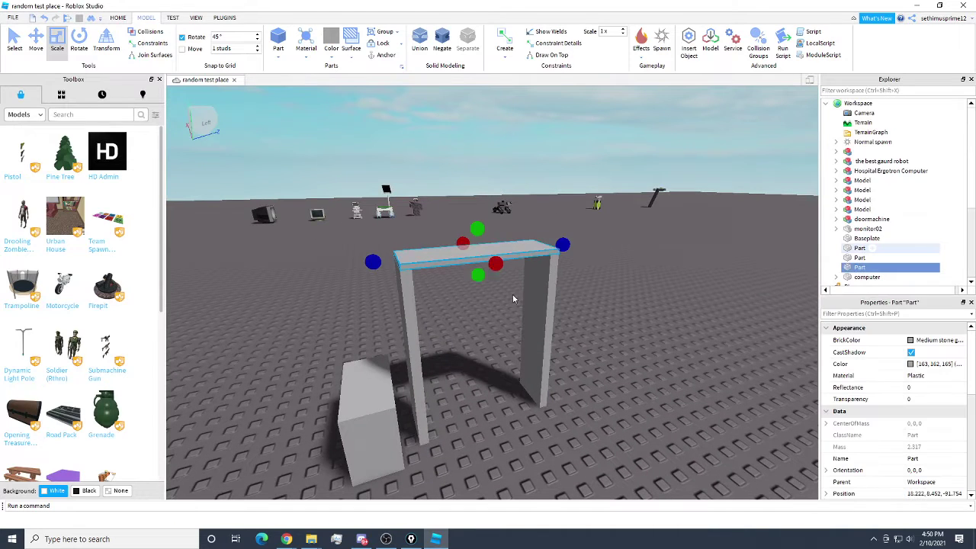
{"action": "left_click", "coordinate": [534, 305], "text": "ctrl"}
{"action": "left_click", "coordinate": [418, 339], "text": "ctrl"}
{"action": "left_click", "coordinate": [374, 399], "text": "ctrl"}
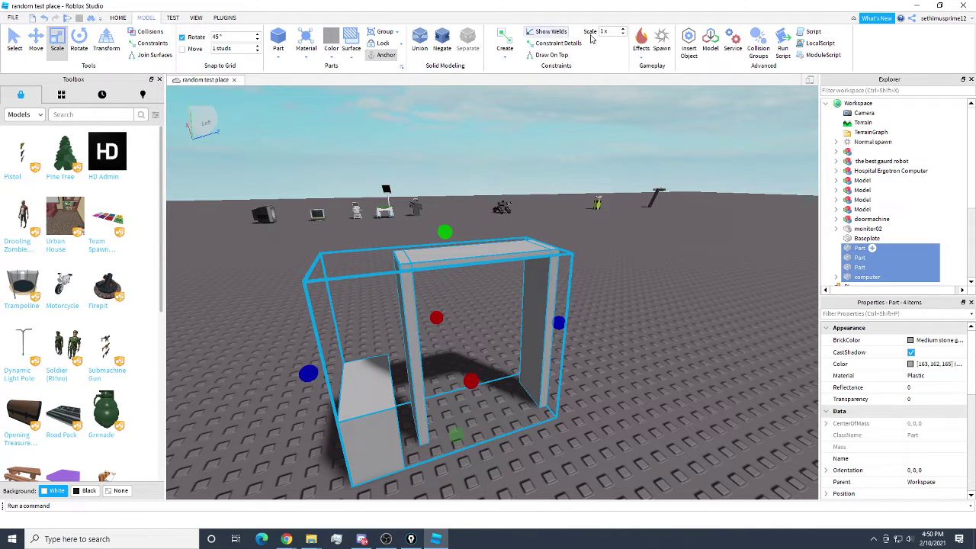
{"action": "left_click", "coordinate": [119, 17]}
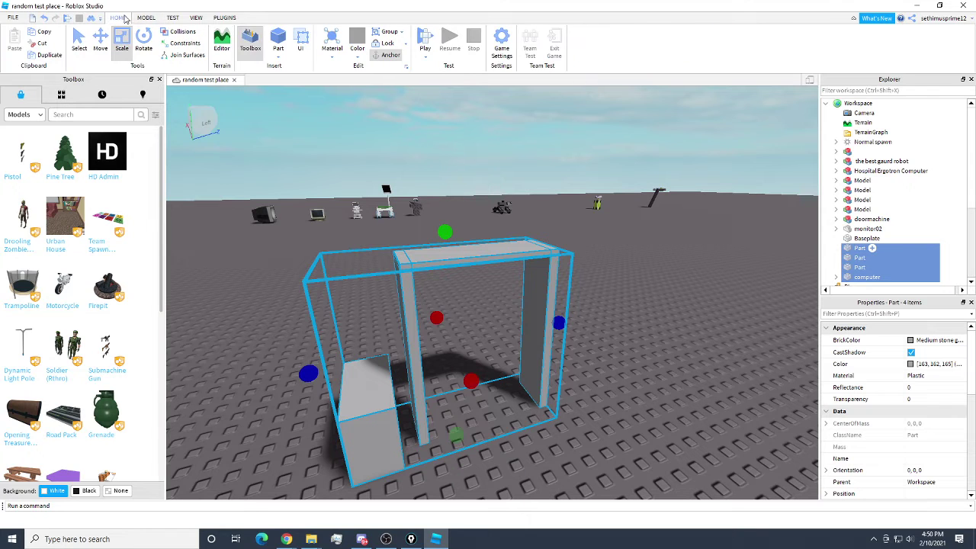
{"action": "left_click", "coordinate": [145, 19]}
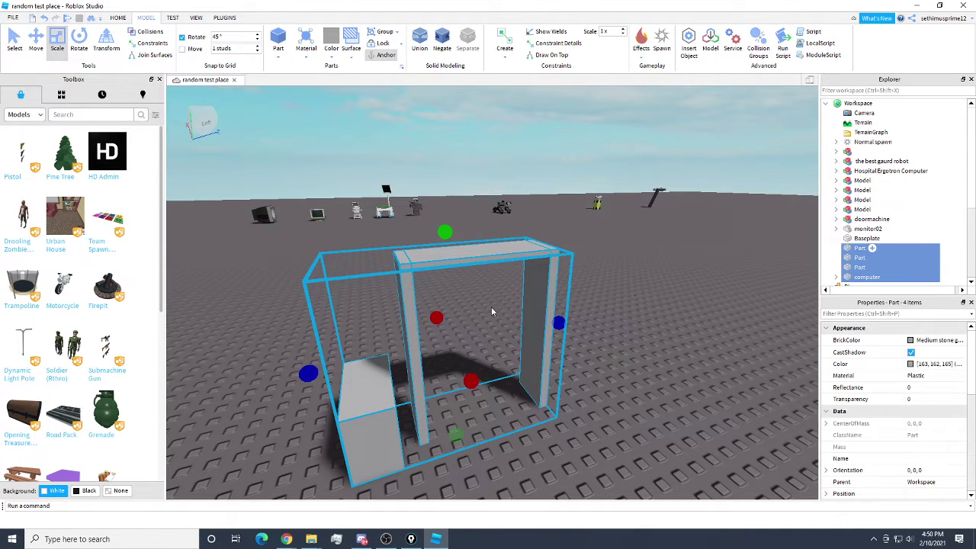
{"action": "left_click", "coordinate": [651, 295]}
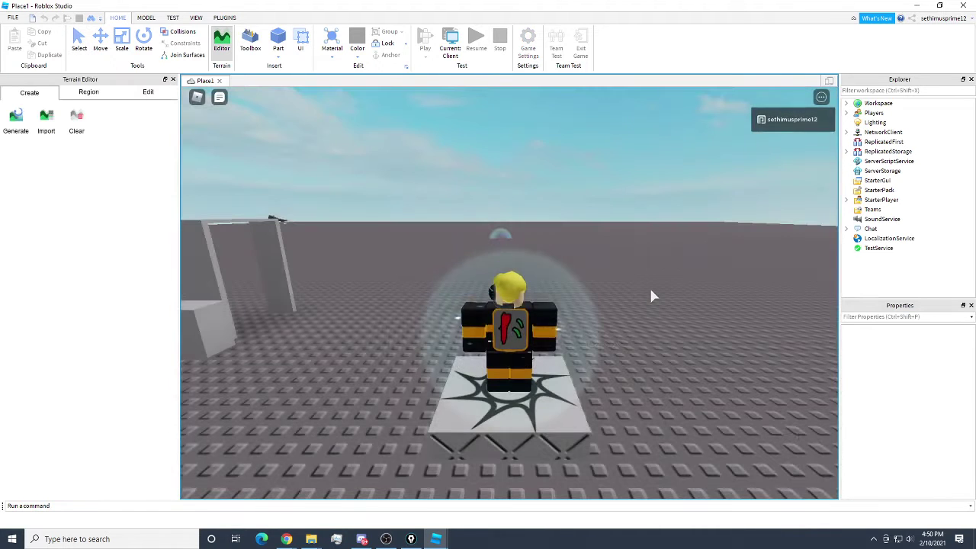
- Playtest the place again and walk the character around the anchored door frame
{"action": "key", "text": "w"}
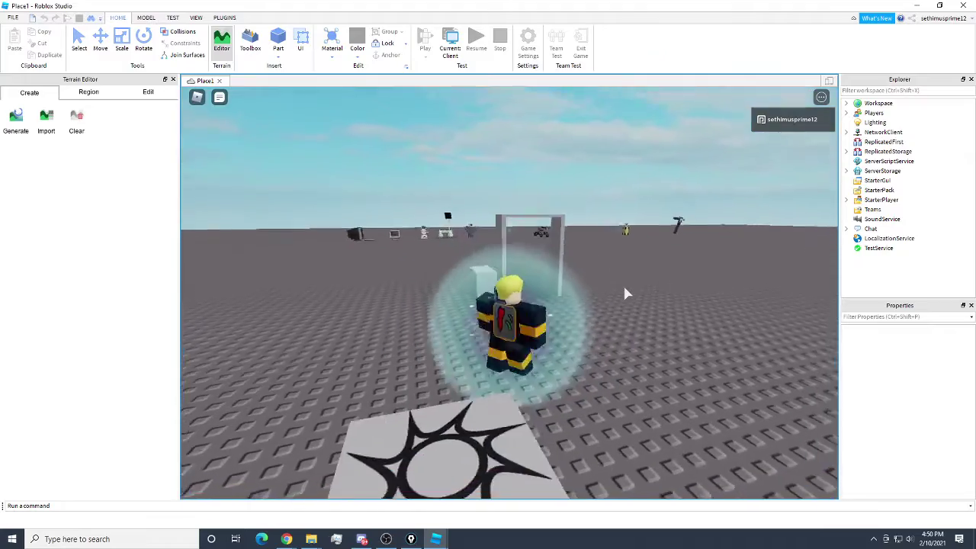
{"action": "key", "text": "s"}
{"action": "right_click_drag", "start_coordinate": [625, 287], "coordinate": [625, 287]}
{"action": "key", "text": "a"}
{"action": "right_click_drag", "start_coordinate": [565, 275], "coordinate": [566, 275]}
{"action": "key", "text": "d"}
{"action": "key", "text": "s"}
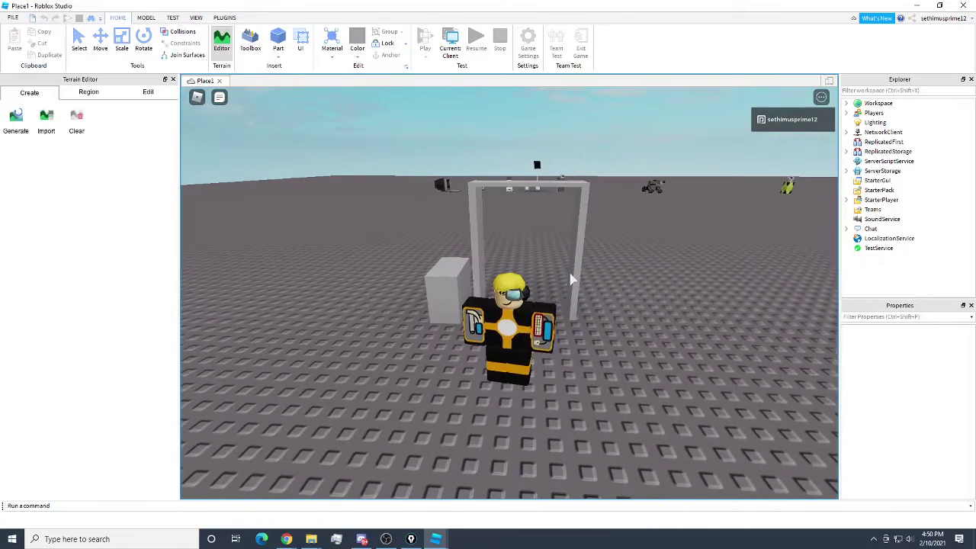
- End the playtest and return to the door frame in the edited place
{"action": "left_click", "coordinate": [963, 5]}
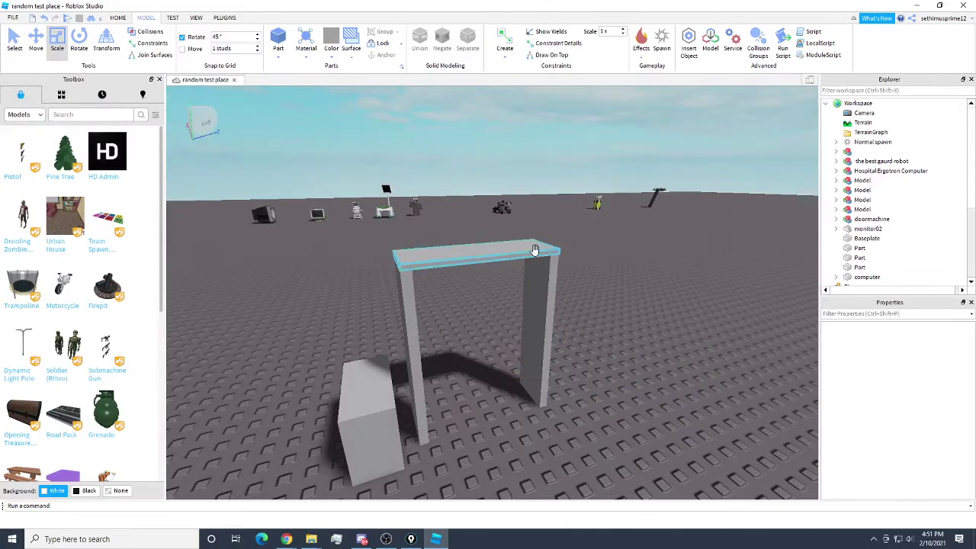
{"action": "key", "text": "d"}
{"action": "right_click_drag", "start_coordinate": [568, 270], "coordinate": [568, 274]}
{"action": "key", "text": "s"}
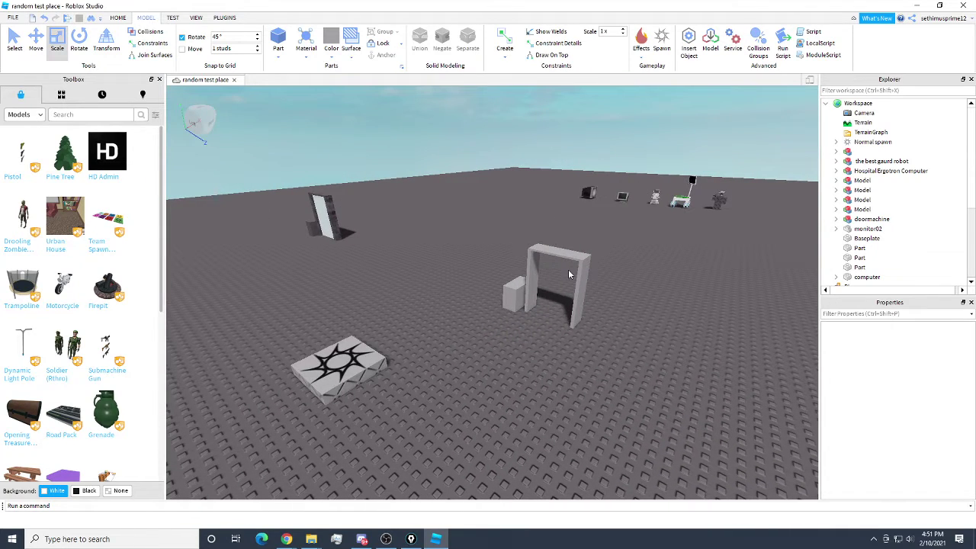
{"action": "key", "text": "w"}
{"action": "right_click_drag", "start_coordinate": [563, 274], "coordinate": [556, 273]}
{"action": "key", "text": "a"}
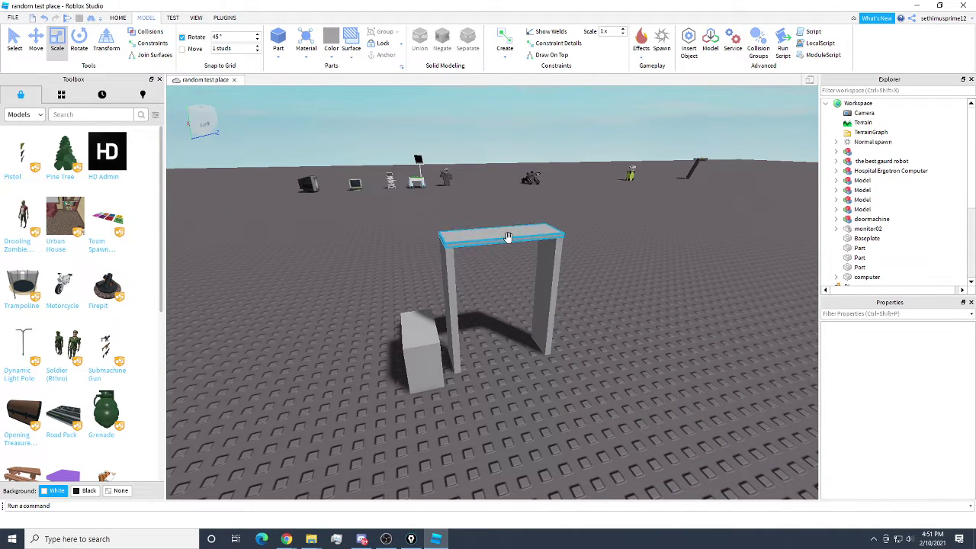
- Duplicate the door frame's top beam and lower one of the two beams about 2.2 studs between the posts
{"action": "left_click", "coordinate": [508, 238]}
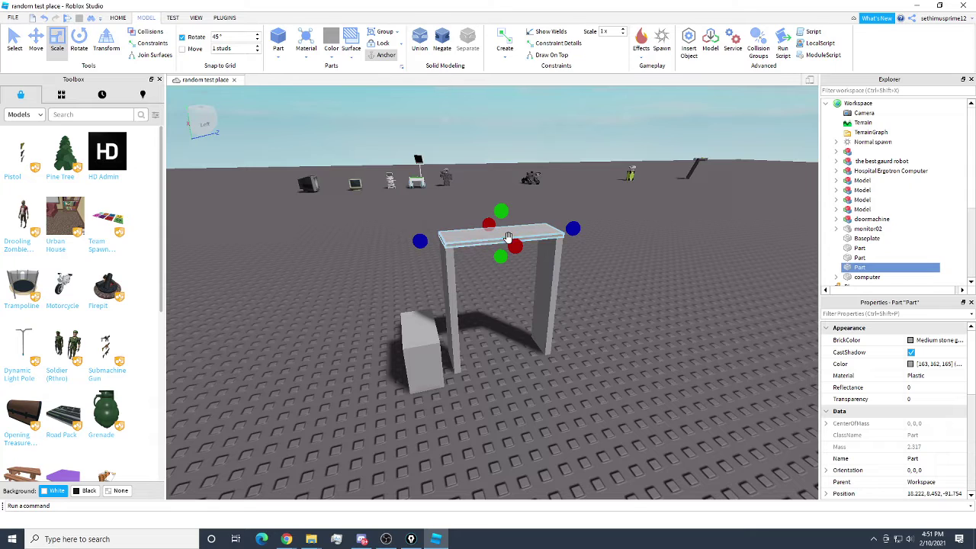
{"action": "right_click", "coordinate": [508, 239]}
{"action": "left_click", "coordinate": [526, 283]}
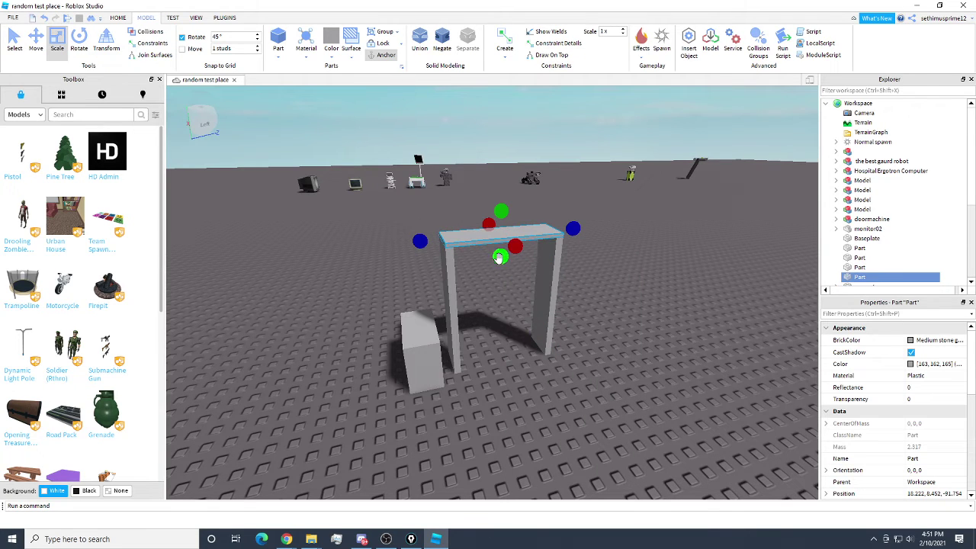
{"action": "left_click", "coordinate": [36, 39]}
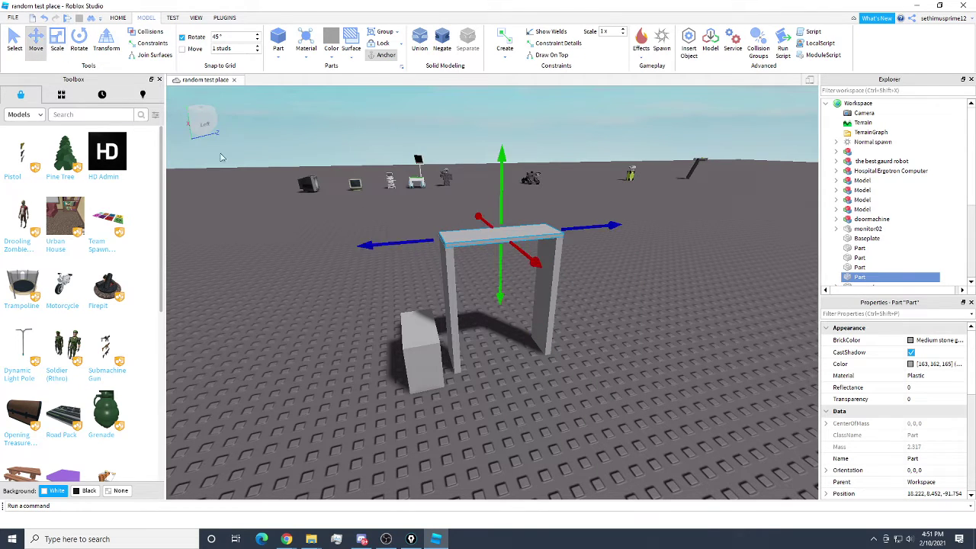
{"action": "right_click_drag", "start_coordinate": [505, 294], "coordinate": [496, 256]}
{"action": "key", "text": "w"}
{"action": "left_click", "coordinate": [486, 216]}
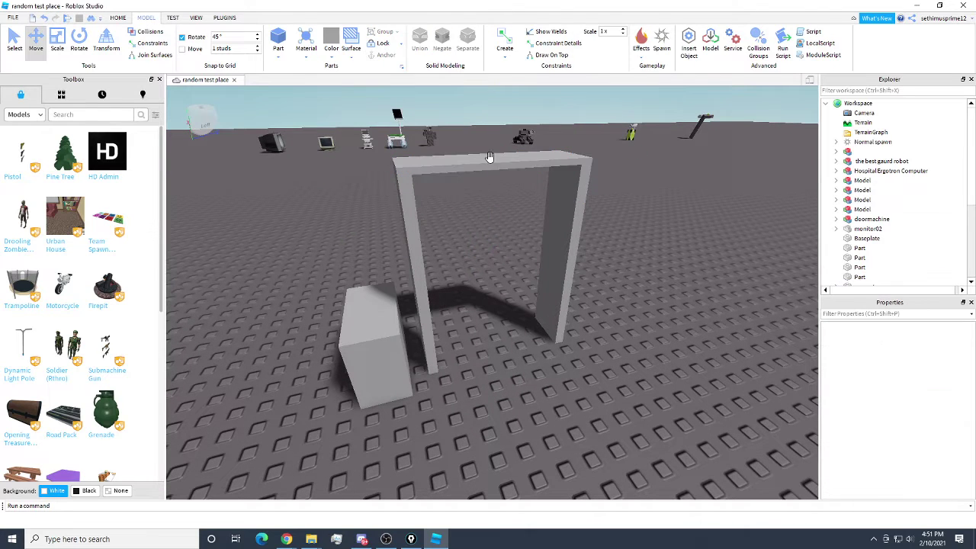
{"action": "left_click", "coordinate": [489, 158]}
{"action": "left_click_drag", "start_coordinate": [493, 193], "coordinate": [496, 251]}
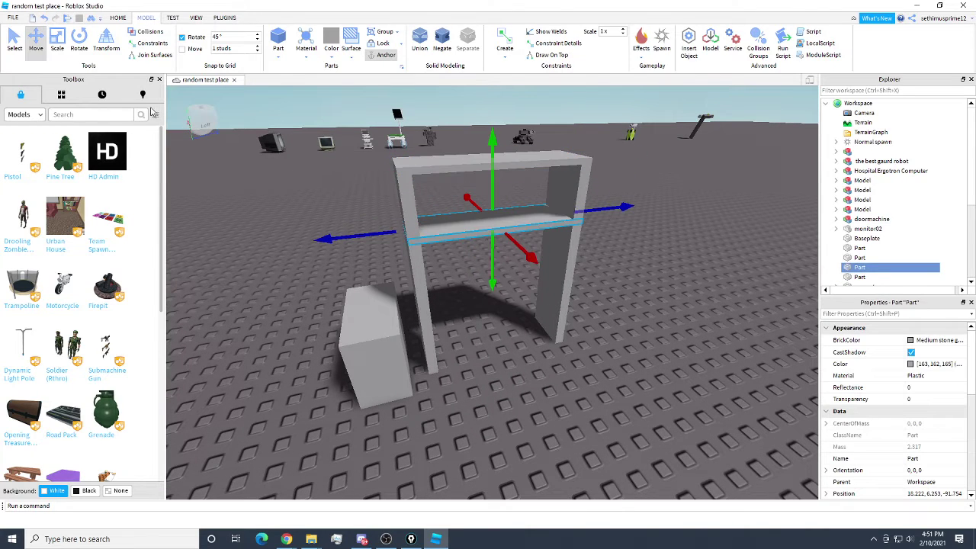
- Scale the lowered beam thinner from its front and back faces so it is shallower than the frame posts
{"action": "left_click", "coordinate": [62, 54]}
{"action": "right_click_drag", "start_coordinate": [435, 231], "coordinate": [435, 234]}
{"action": "key", "text": "w"}
{"action": "key", "text": "s"}
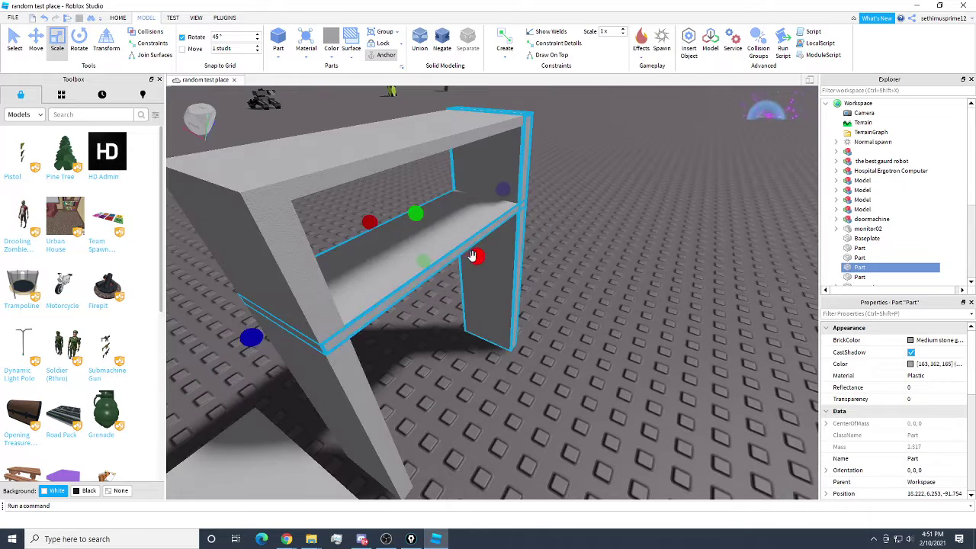
{"action": "left_click_drag", "start_coordinate": [473, 257], "coordinate": [451, 250]}
{"action": "left_click_drag", "start_coordinate": [372, 221], "coordinate": [395, 233]}
{"action": "key", "text": "d"}
{"action": "right_click_drag", "start_coordinate": [445, 289], "coordinate": [405, 240]}
- Stretch the thin panel down to the floor and up to the top beam so it fills the frame opening
{"action": "left_click_drag", "start_coordinate": [453, 226], "coordinate": [460, 307]}
{"action": "key", "text": "a"}
{"action": "key", "text": "d"}
{"action": "right_click_drag", "start_coordinate": [611, 313], "coordinate": [591, 296]}
{"action": "left_click_drag", "start_coordinate": [584, 303], "coordinate": [578, 306]}
{"action": "key", "text": "s"}
{"action": "left_click_drag", "start_coordinate": [480, 208], "coordinate": [486, 165]}
{"action": "left_click", "coordinate": [658, 237]}
{"action": "key", "text": "s"}
{"action": "key", "text": "d"}
{"action": "right_click_drag", "start_coordinate": [656, 237], "coordinate": [652, 240]}
{"action": "key", "text": "a"}
{"action": "left_click", "coordinate": [533, 251]}
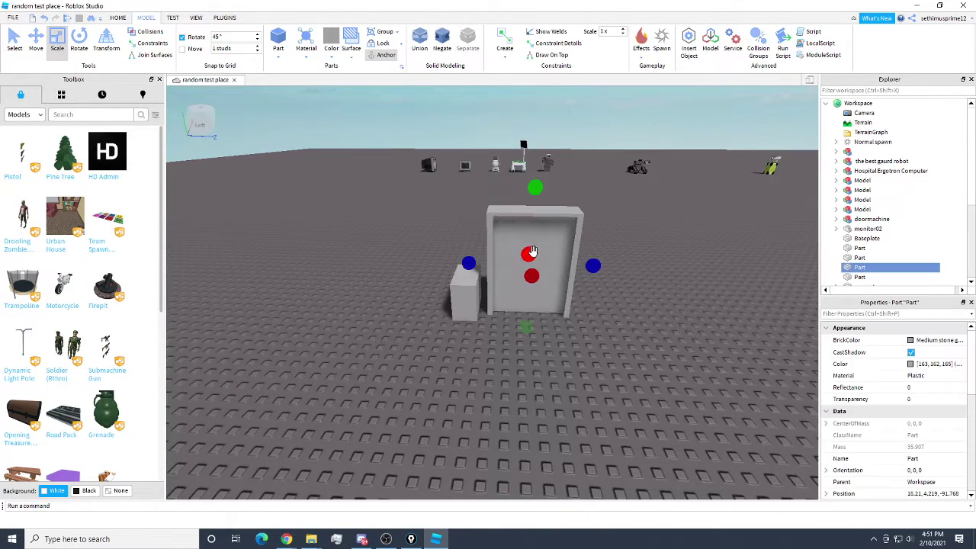
{"action": "left_click", "coordinate": [627, 226]}
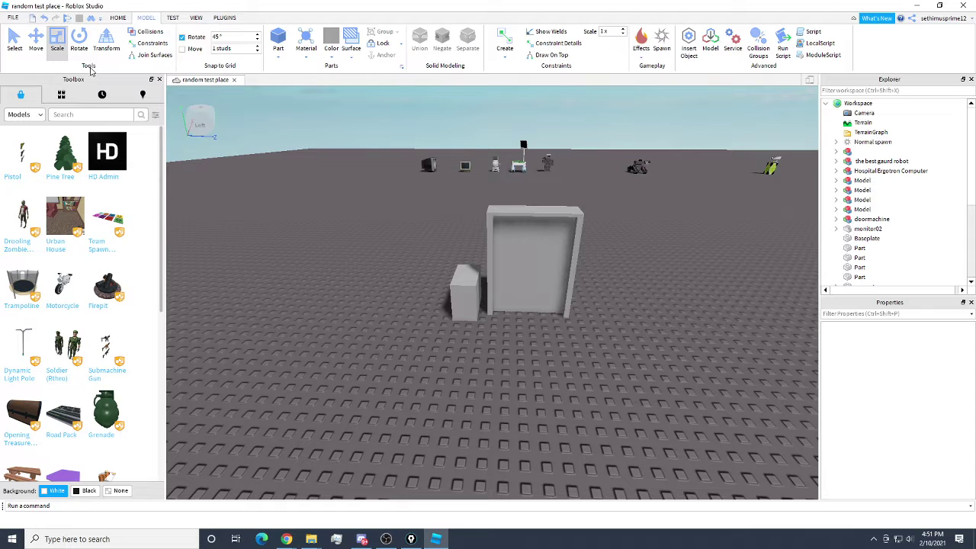
- Color both door posts and the top beam Daisy orange
{"action": "left_click", "coordinate": [18, 46]}
{"action": "scroll", "coordinate": [419, 251], "scroll_direction": "up", "scroll_amount": 3}
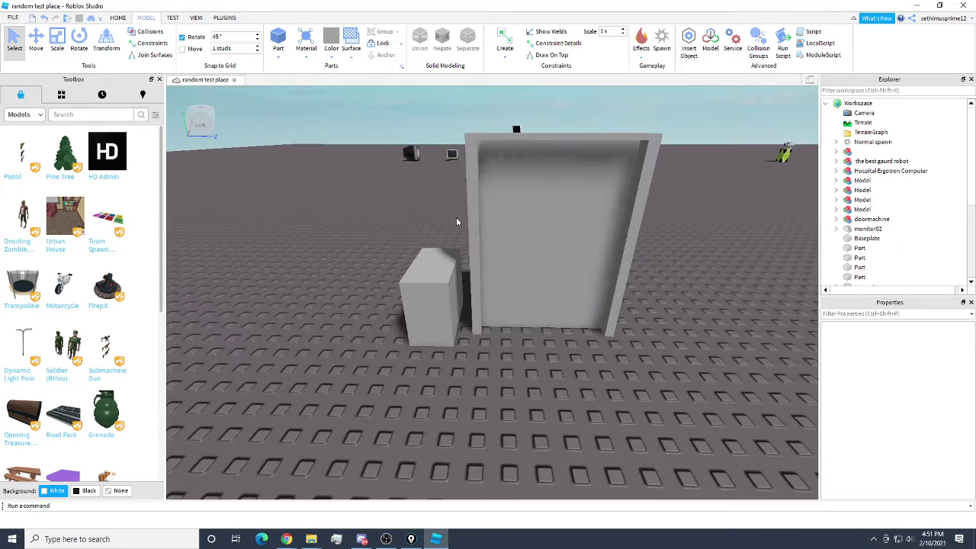
{"action": "left_click", "coordinate": [469, 205]}
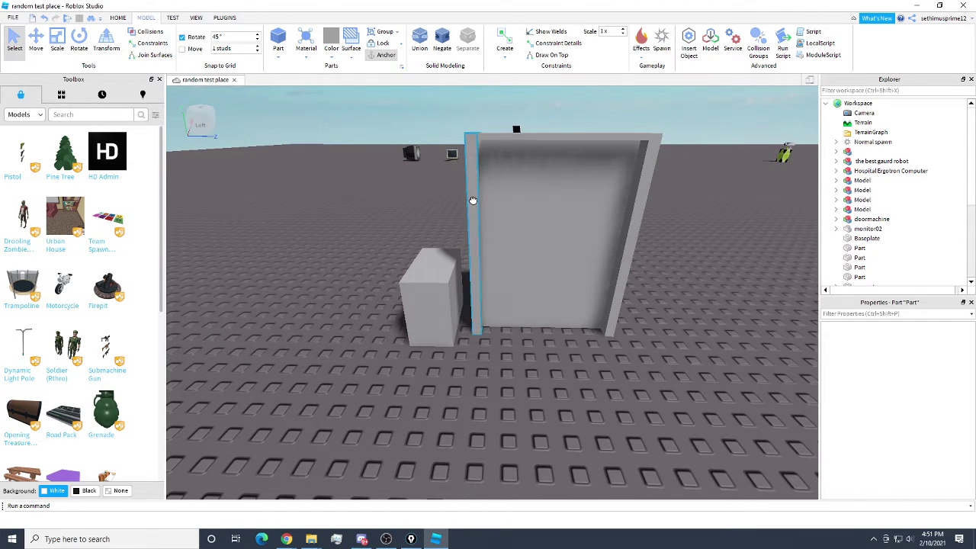
{"action": "left_click", "coordinate": [538, 137], "text": "ctrl"}
{"action": "left_click", "coordinate": [648, 188], "text": "ctrl"}
{"action": "right_click_drag", "start_coordinate": [566, 229], "coordinate": [566, 231]}
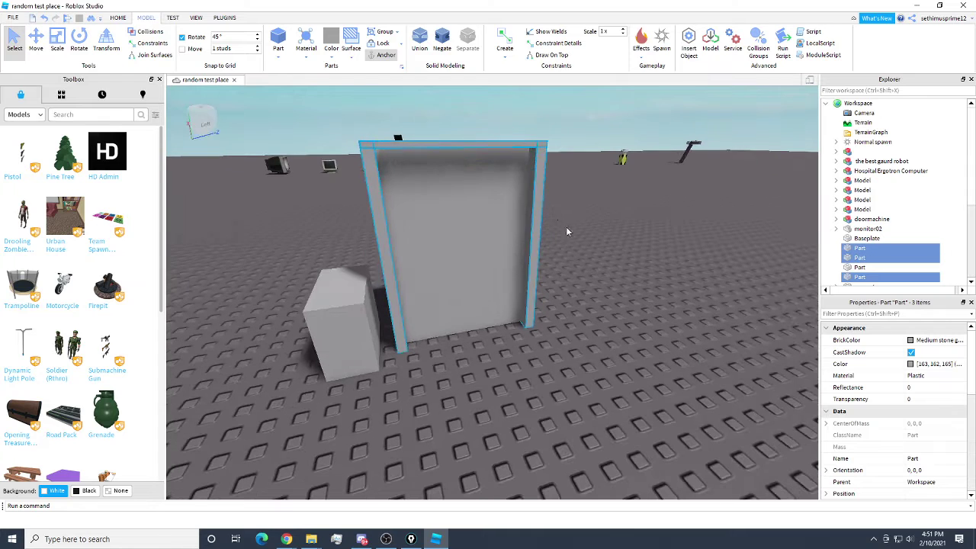
{"action": "left_click", "coordinate": [331, 53]}
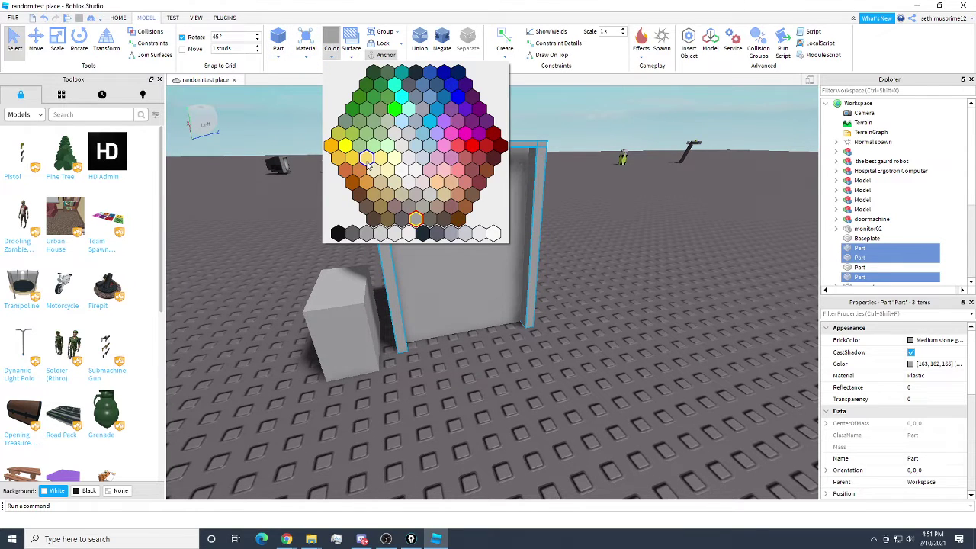
{"action": "left_click", "coordinate": [367, 159]}
- Color the door panel inside the frame Really blue
{"action": "left_click", "coordinate": [482, 232]}
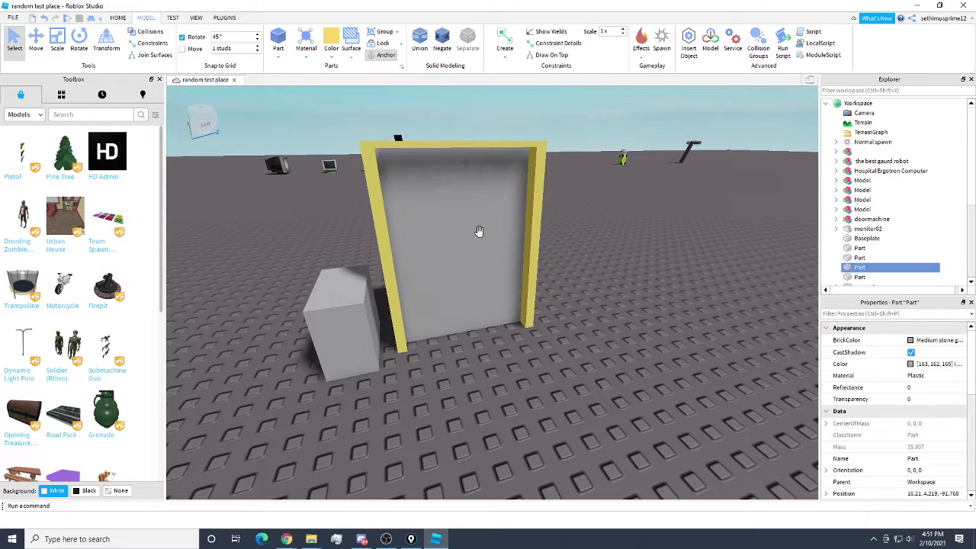
{"action": "left_click", "coordinate": [330, 55]}
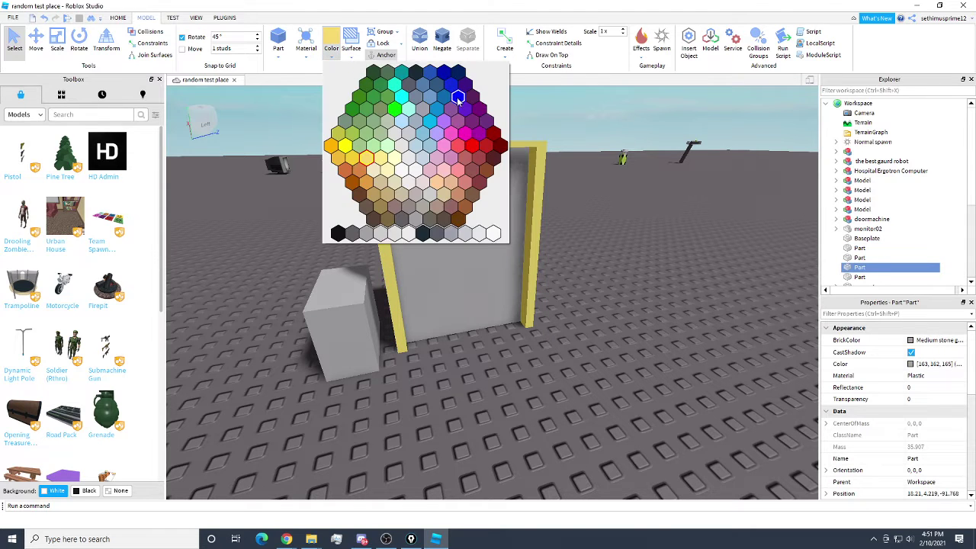
{"action": "left_click", "coordinate": [458, 101]}
{"action": "left_click", "coordinate": [594, 227]}
{"action": "right_click_drag", "start_coordinate": [593, 227], "coordinate": [591, 229]}
{"action": "scroll", "coordinate": [592, 227], "scroll_direction": "down", "scroll_amount": 3}
- Color the computer part beside the door frame Lime green
{"action": "left_click", "coordinate": [459, 283]}
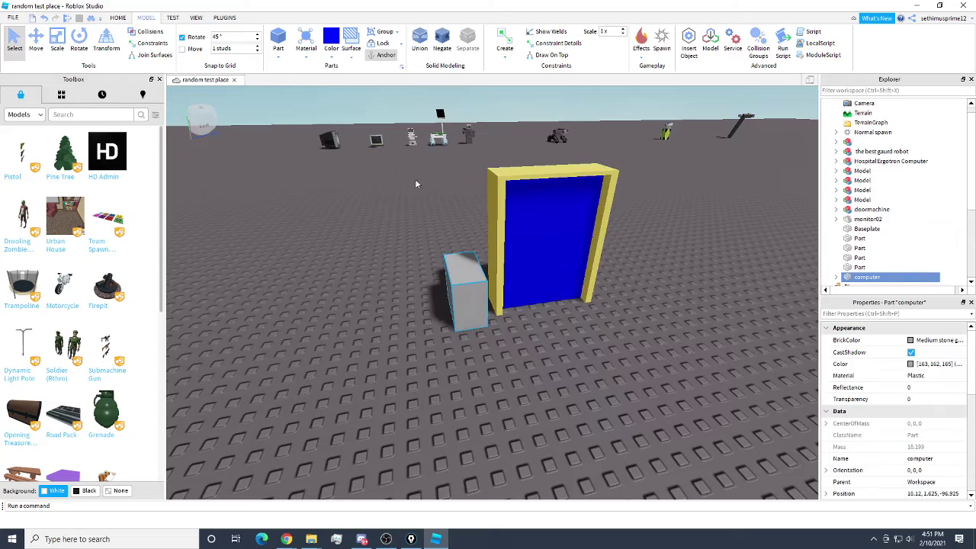
{"action": "left_click", "coordinate": [331, 56]}
{"action": "left_click", "coordinate": [396, 103]}
{"action": "left_click", "coordinate": [644, 286]}
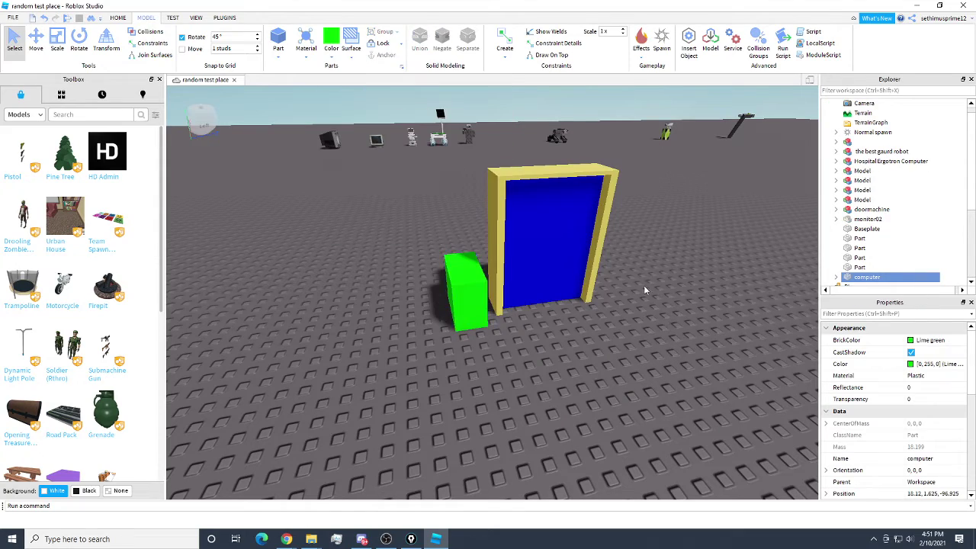
{"action": "right_click_drag", "start_coordinate": [645, 286], "coordinate": [637, 285]}
{"action": "scroll", "coordinate": [478, 260], "scroll_direction": "up", "scroll_amount": 2}
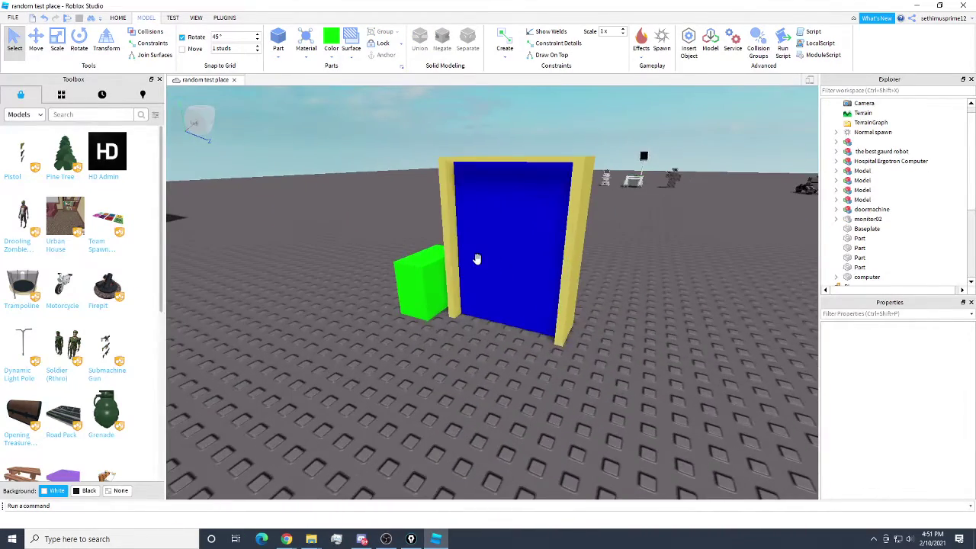
{"action": "right_click_drag", "start_coordinate": [479, 260], "coordinate": [479, 254]}
{"action": "scroll", "coordinate": [479, 254], "scroll_direction": "up", "scroll_amount": 3}
{"action": "scroll", "coordinate": [478, 254], "scroll_direction": "down", "scroll_amount": 5}
- Rename the blue door panel as door
{"action": "left_click", "coordinate": [478, 254]}
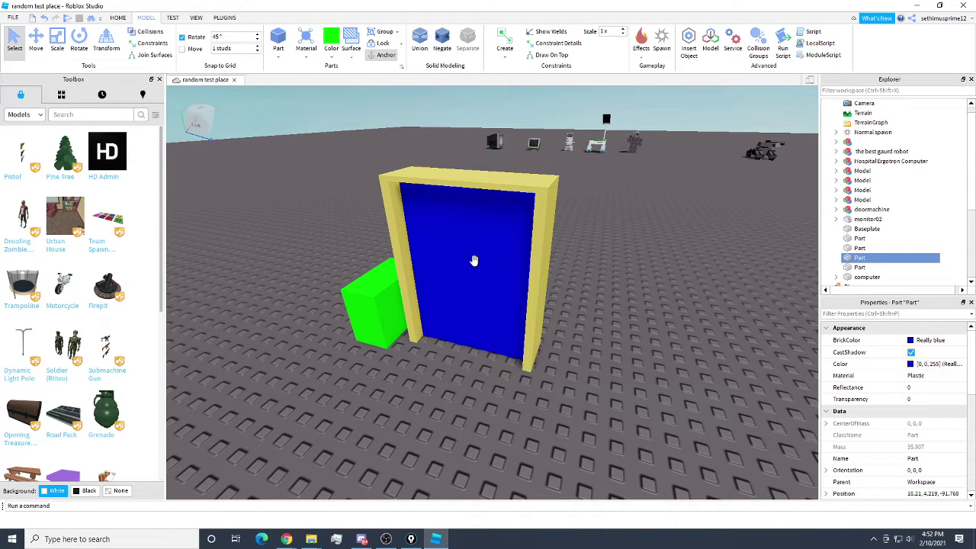
{"action": "right_click", "coordinate": [860, 261]}
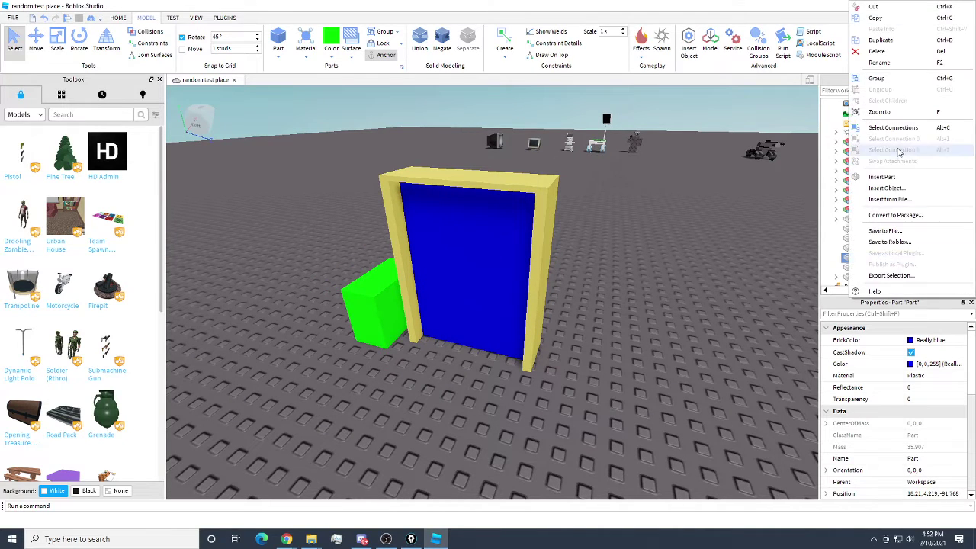
{"action": "left_click", "coordinate": [881, 68]}
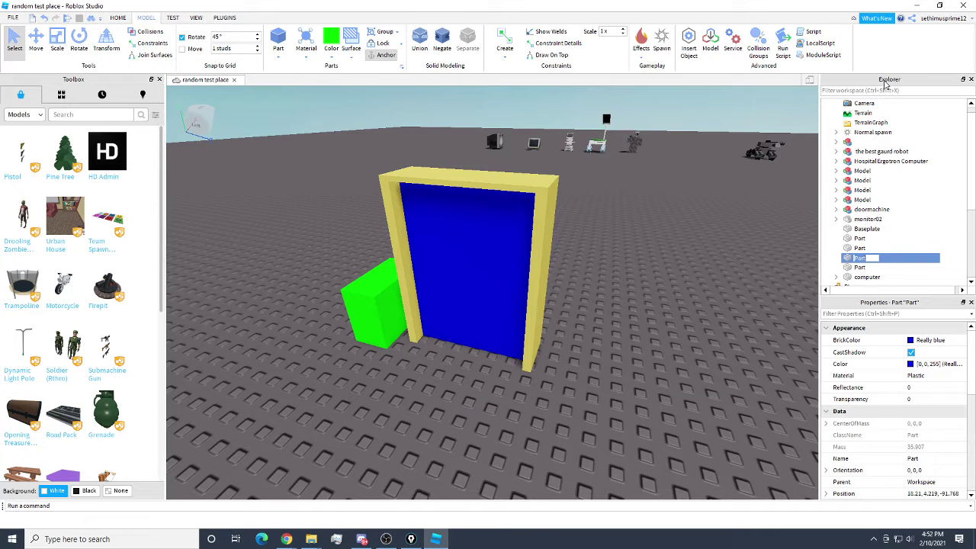
{"action": "type", "text": "door"}
{"action": "key", "text": "Return"}
- Group the two door posts and the top beam into one model, leaving out the blue door panel
{"action": "left_click", "coordinate": [555, 261]}
{"action": "left_click", "coordinate": [486, 185], "text": "ctrl"}
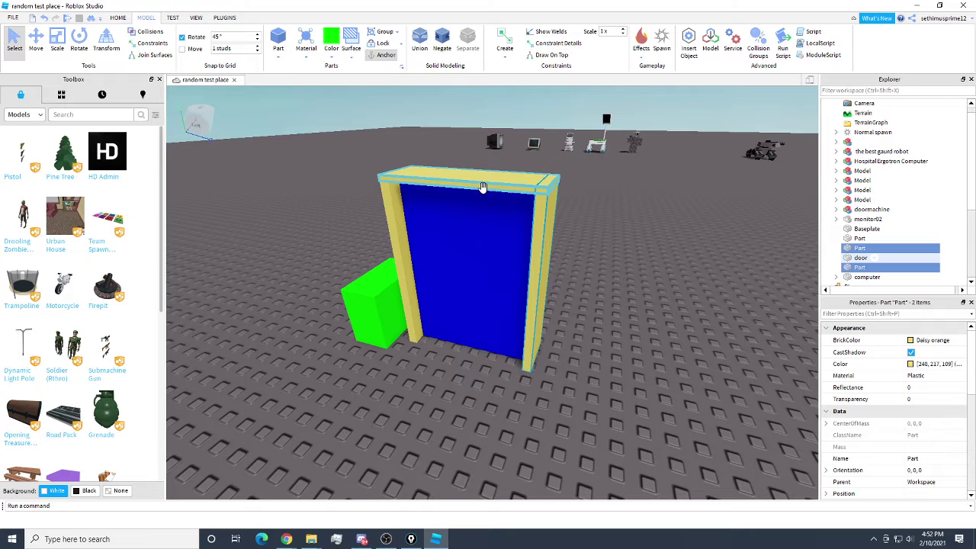
{"action": "left_click", "coordinate": [395, 211], "text": "ctrl"}
{"action": "left_click", "coordinate": [618, 248]}
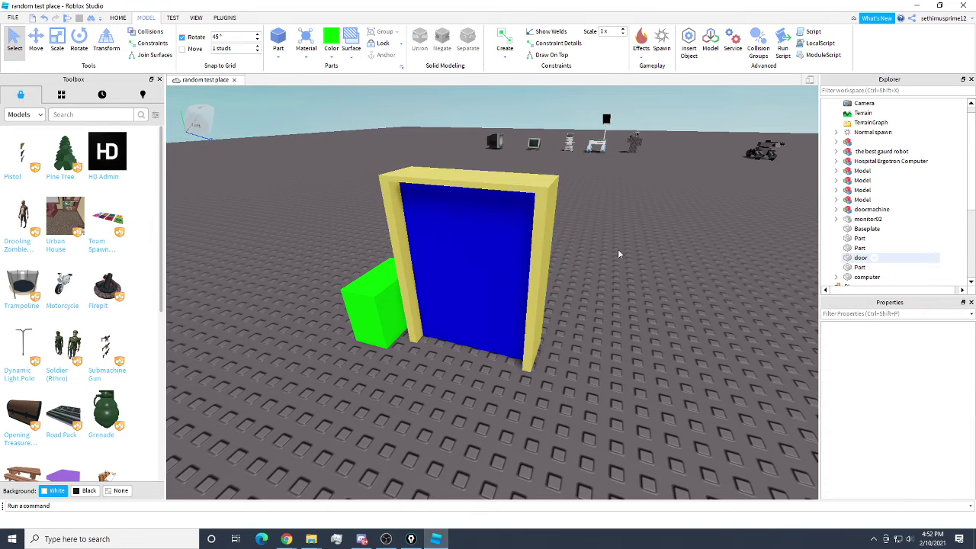
{"action": "left_click", "coordinate": [544, 274]}
{"action": "left_click", "coordinate": [473, 184], "text": "ctrl"}
{"action": "left_click", "coordinate": [396, 215], "text": "ctrl"}
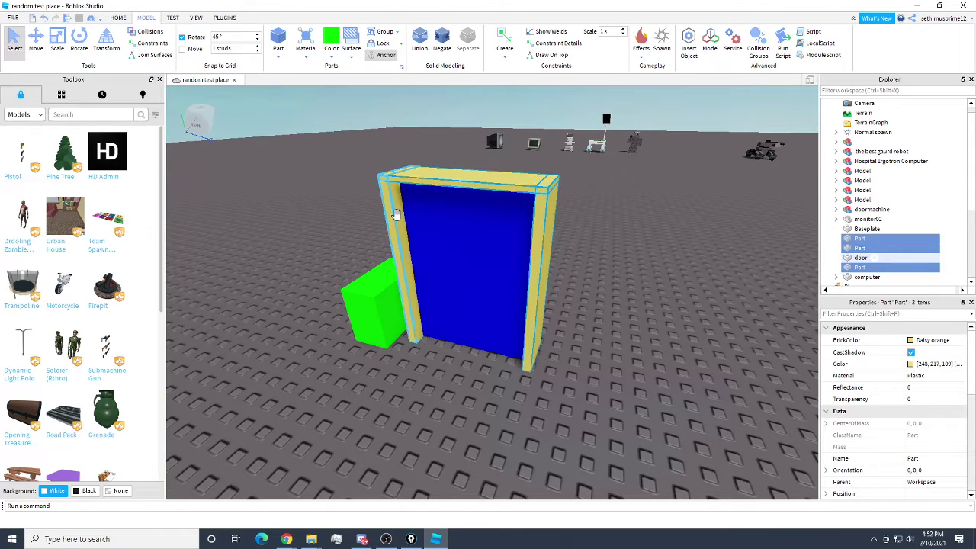
{"action": "right_click", "coordinate": [424, 185]}
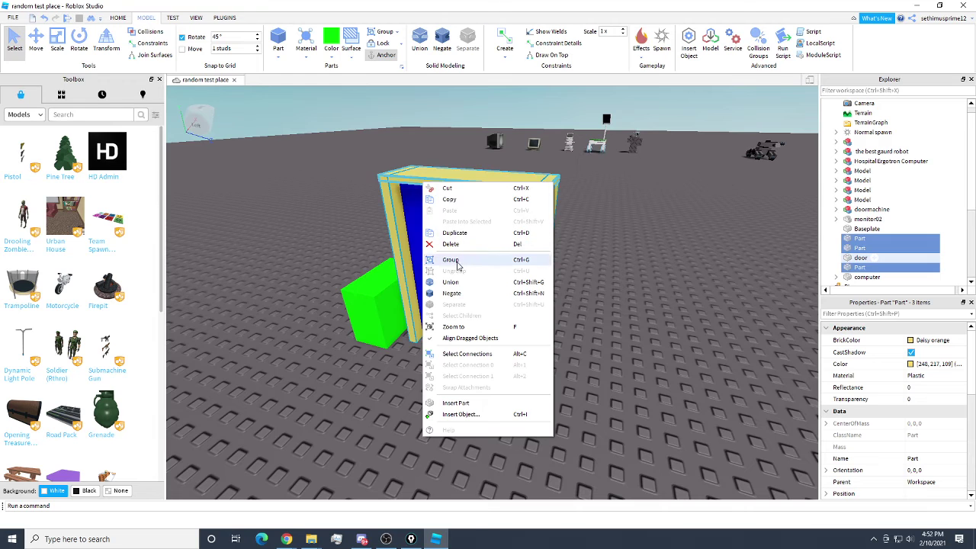
{"action": "left_click", "coordinate": [457, 265]}
- Rename the new door frame model as doorfarm
{"action": "right_click", "coordinate": [872, 211]}
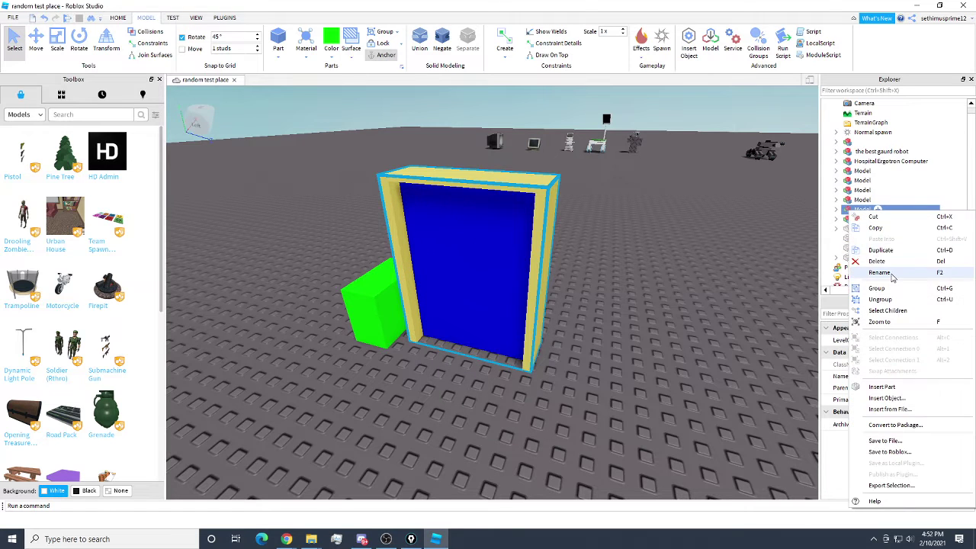
{"action": "left_click", "coordinate": [882, 272]}
{"action": "type", "text": "f"}
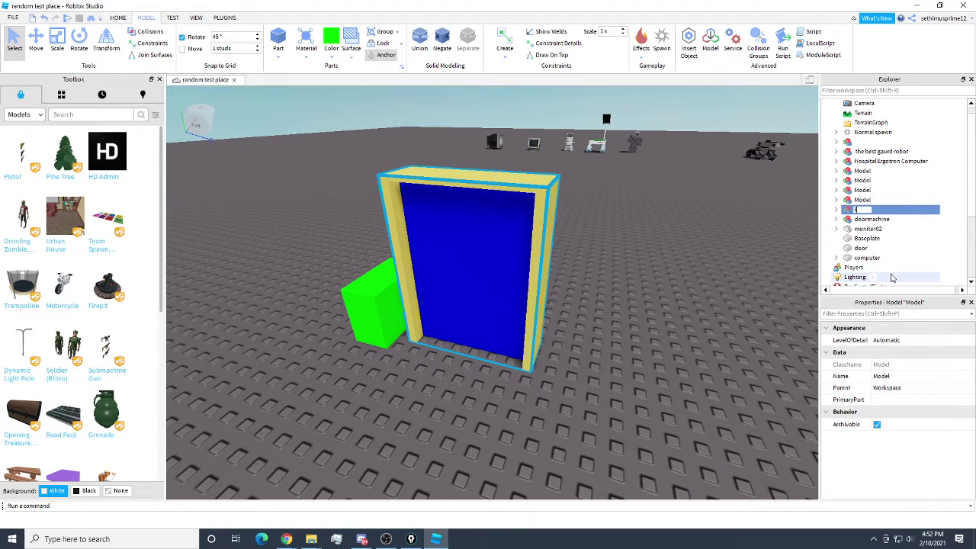
{"action": "type", "text": "arm"}
{"action": "key", "text": "Return"}
{"action": "left_click", "coordinate": [632, 303]}
- Examine the finished doorway from several angles and check the computer, door panel and frame one by one
{"action": "key", "text": "a"}
{"action": "right_click_drag", "start_coordinate": [631, 303], "coordinate": [636, 299]}
{"action": "key", "text": "d"}
{"action": "key", "text": "w"}
{"action": "key", "text": "s"}
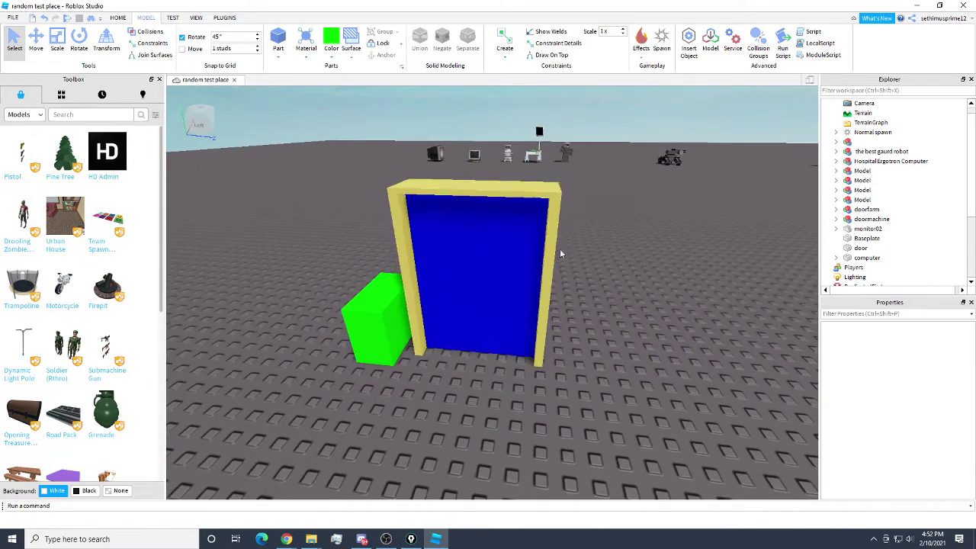
{"action": "key", "text": "a"}
{"action": "right_click_drag", "start_coordinate": [451, 293], "coordinate": [456, 294]}
{"action": "left_click", "coordinate": [444, 317]}
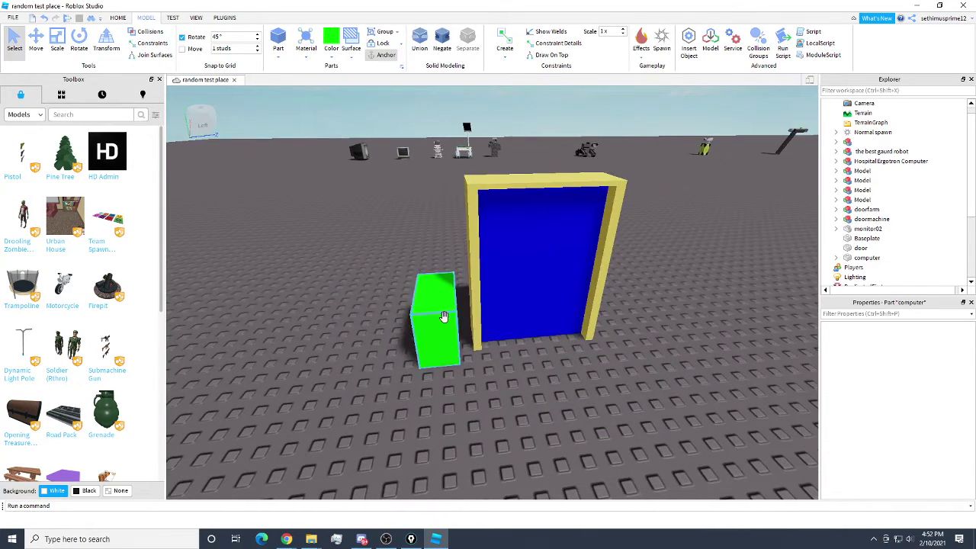
{"action": "left_click", "coordinate": [564, 364]}
{"action": "left_click", "coordinate": [556, 295]}
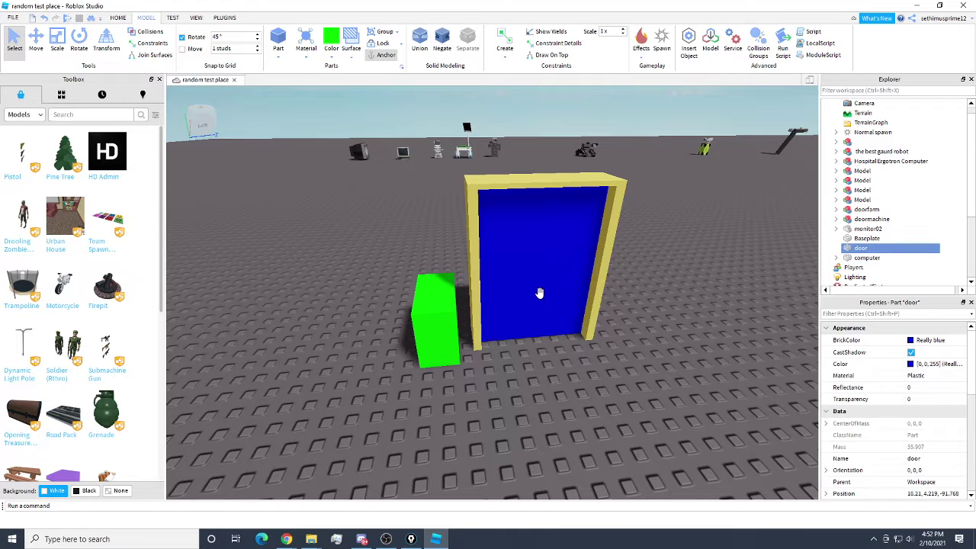
{"action": "left_click", "coordinate": [593, 324]}
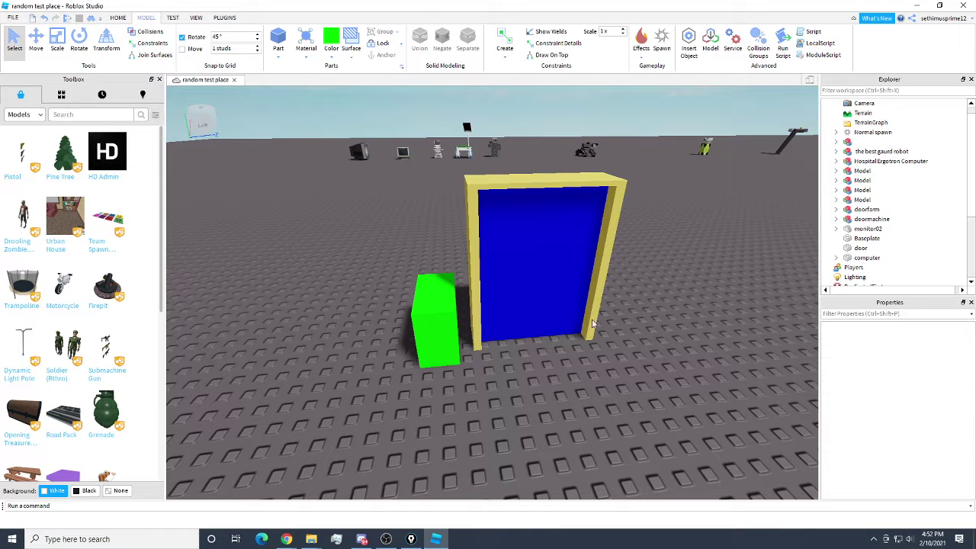
{"action": "left_click", "coordinate": [478, 314]}
{"action": "left_click", "coordinate": [539, 360]}
- Group the door frame, blue door panel and green computer together into one model
{"action": "key", "text": "w"}
{"action": "right_click_drag", "start_coordinate": [608, 340], "coordinate": [612, 324]}
{"action": "scroll", "coordinate": [613, 325], "scroll_direction": "down", "scroll_amount": 10}
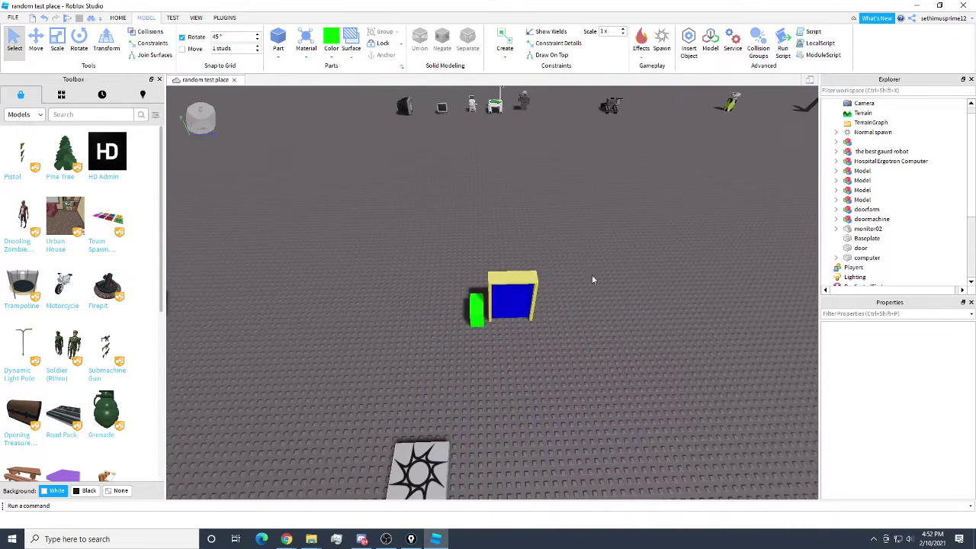
{"action": "left_click_drag", "start_coordinate": [591, 206], "coordinate": [443, 345]}
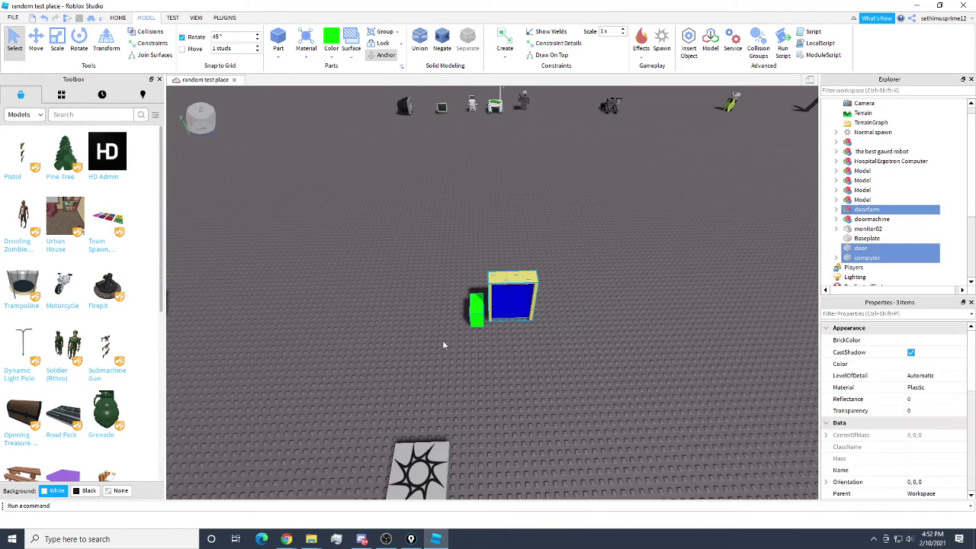
{"action": "right_click", "coordinate": [513, 299]}
{"action": "left_click", "coordinate": [540, 118]}
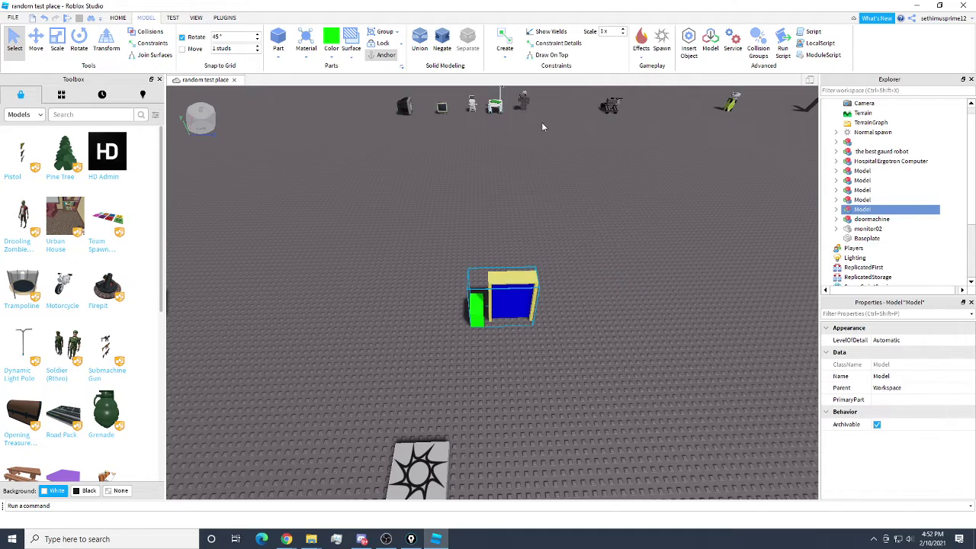
- Rename the new model containing the frame, door panel and computer as doormachine
{"action": "right_click", "coordinate": [848, 209]}
{"action": "left_click", "coordinate": [892, 273]}
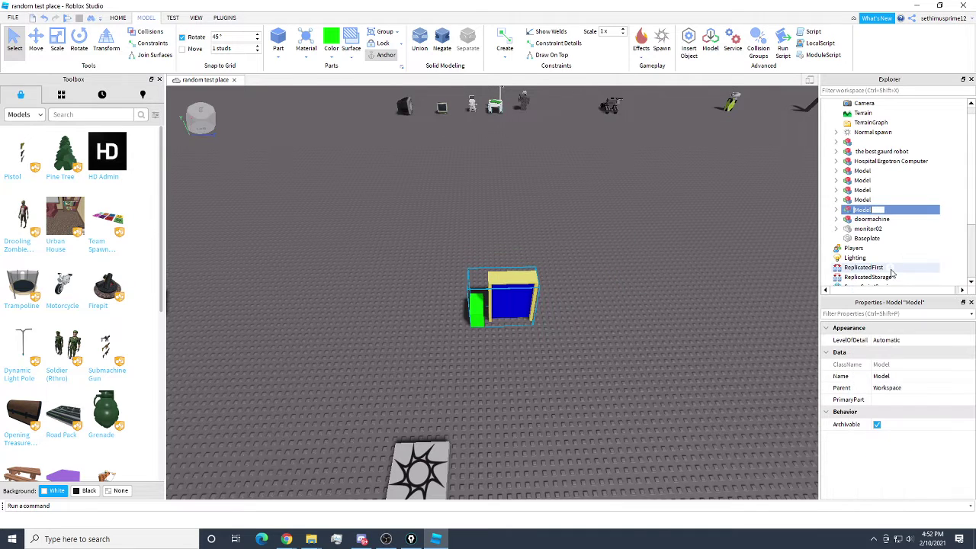
{"action": "type", "text": "doormachine"}
{"action": "key", "text": "Return"}
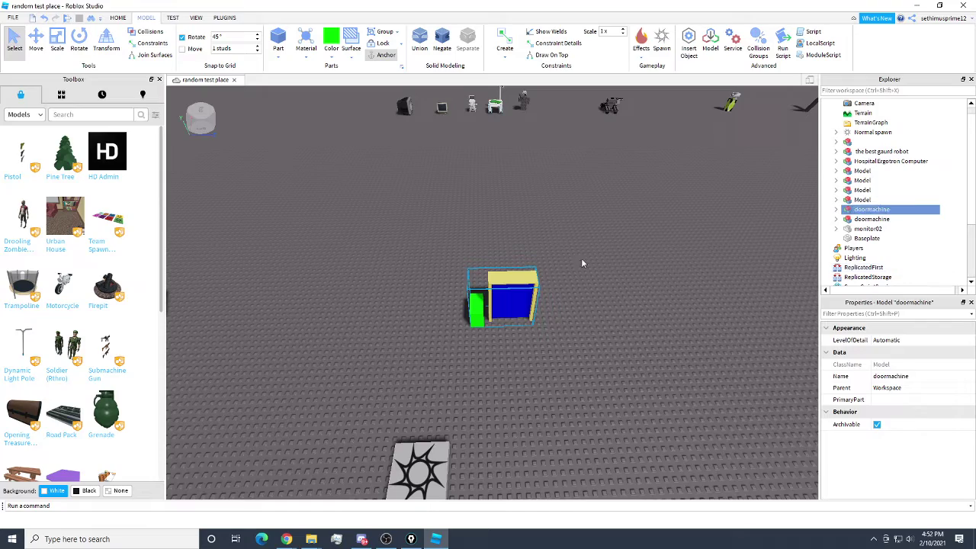
- Examine the grouped door machine up close and from several angles, including its computer, frame and door panel
{"action": "right_click_drag", "start_coordinate": [544, 255], "coordinate": [542, 254]}
{"action": "key", "text": "w"}
{"action": "key", "text": "d"}
{"action": "key", "text": "a"}
{"action": "left_click", "coordinate": [561, 290]}
{"action": "key", "text": "d"}
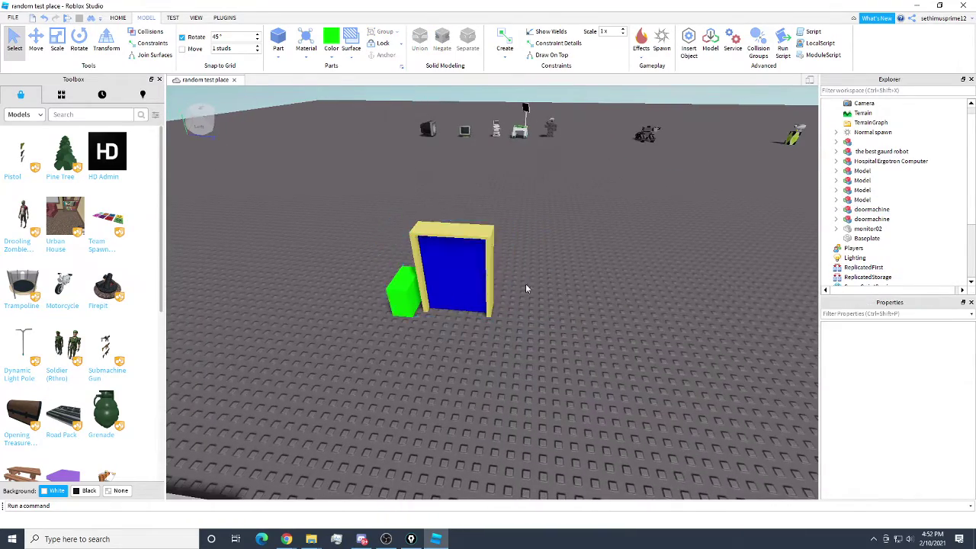
{"action": "right_click_drag", "start_coordinate": [581, 286], "coordinate": [565, 291]}
{"action": "key", "text": "w"}
{"action": "key", "text": "s"}
{"action": "key", "text": "w"}
{"action": "key", "text": "s"}
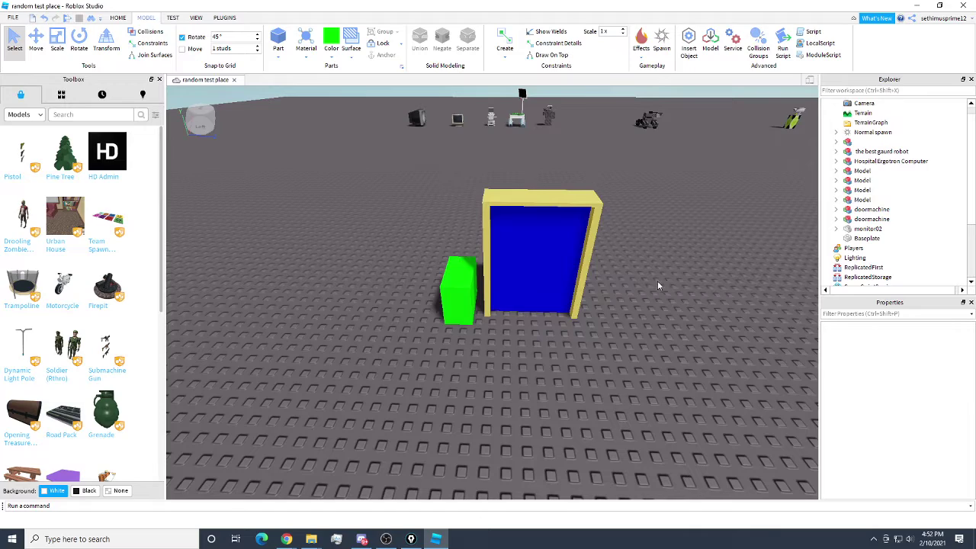
{"action": "key", "text": "w"}
{"action": "right_click_drag", "start_coordinate": [447, 284], "coordinate": [447, 287]}
{"action": "key", "text": "w"}
{"action": "key", "text": "s"}
{"action": "key", "text": "w"}
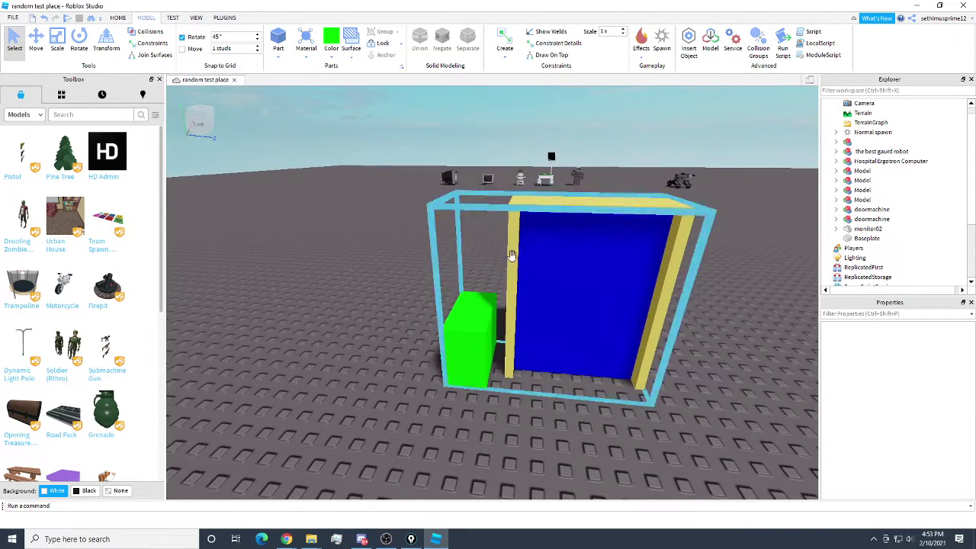
{"action": "key", "text": "d"}
{"action": "right_click_drag", "start_coordinate": [573, 303], "coordinate": [554, 305]}
{"action": "key", "text": "w"}
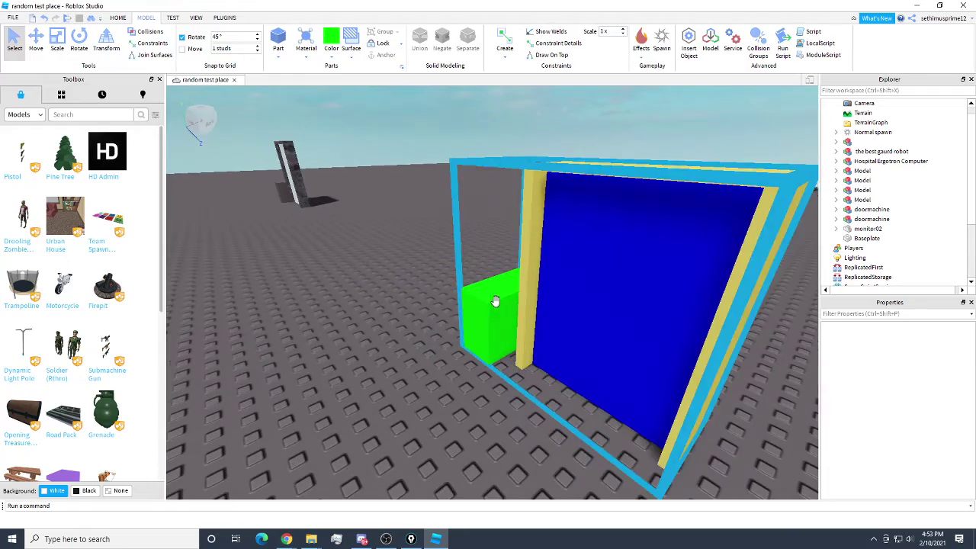
{"action": "key", "text": "a"}
{"action": "right_click_drag", "start_coordinate": [576, 272], "coordinate": [562, 256]}
{"action": "key", "text": "s"}
{"action": "key", "text": "a"}
{"action": "key", "text": "w"}
{"action": "key", "text": "d"}
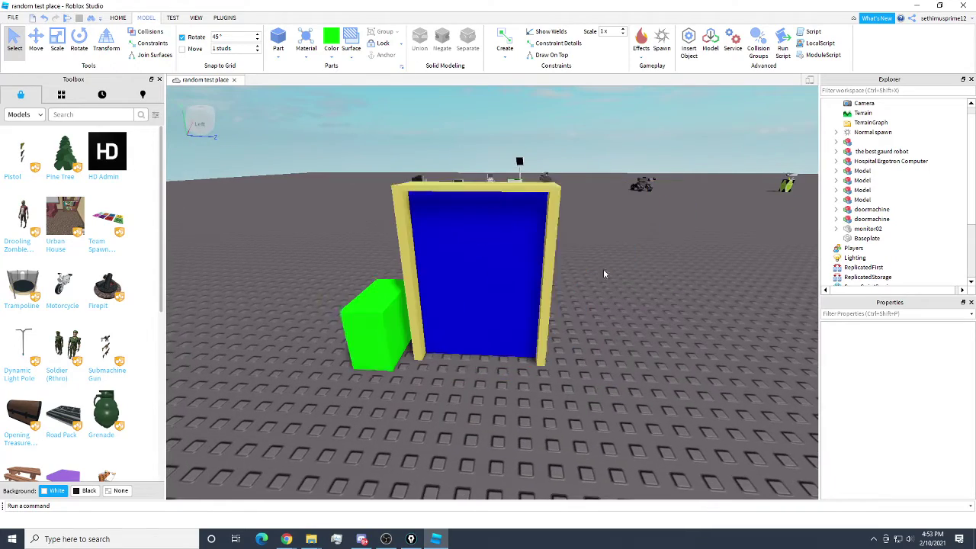
{"action": "key", "text": "d"}
{"action": "right_click_drag", "start_coordinate": [589, 295], "coordinate": [591, 296]}
{"action": "key", "text": "a"}
{"action": "scroll", "coordinate": [399, 370], "scroll_direction": "up", "scroll_amount": 2}
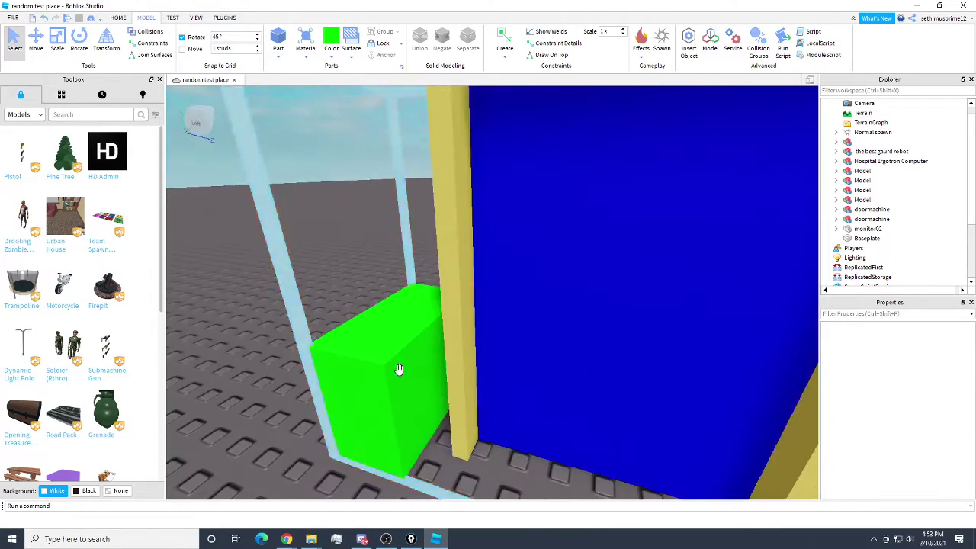
{"action": "scroll", "coordinate": [433, 368], "scroll_direction": "down", "scroll_amount": 2}
{"action": "scroll", "coordinate": [433, 368], "scroll_direction": "down", "scroll_amount": 3}
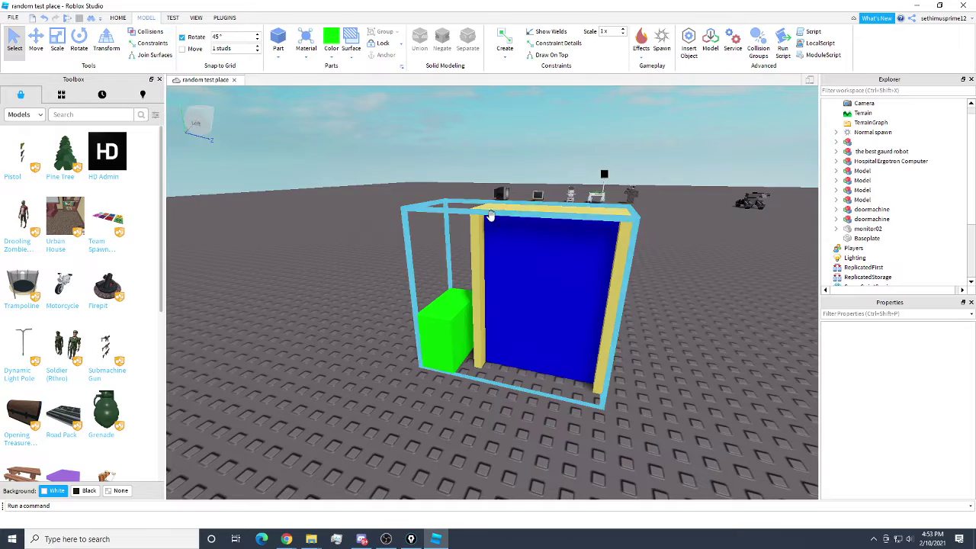
{"action": "right_click_drag", "start_coordinate": [437, 318], "coordinate": [437, 319]}
{"action": "key", "text": "s"}
{"action": "key", "text": "a"}
- Expand the new doormachine model's contents and check its door panel and computer part
{"action": "left_click", "coordinate": [484, 255]}
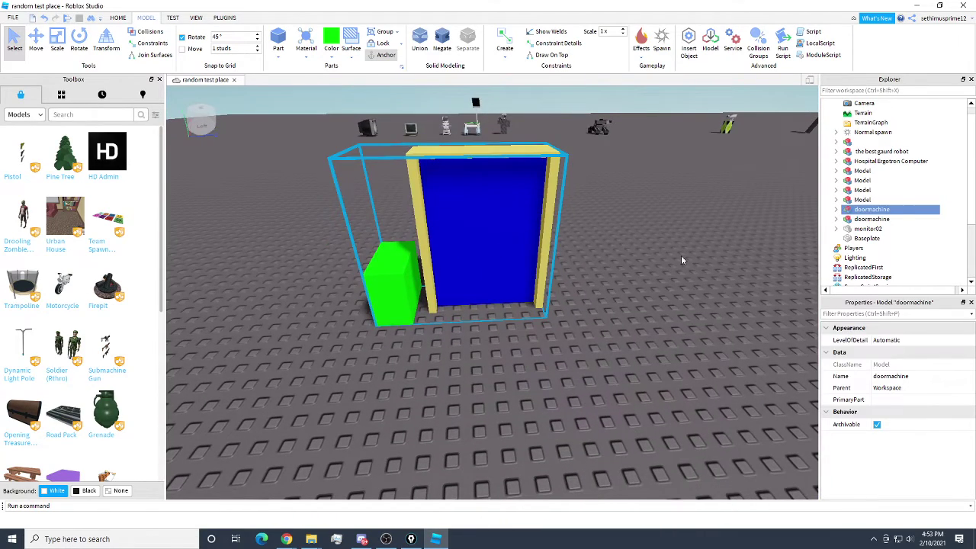
{"action": "left_click", "coordinate": [836, 210]}
{"action": "scroll", "coordinate": [667, 286], "scroll_direction": "up", "scroll_amount": 3}
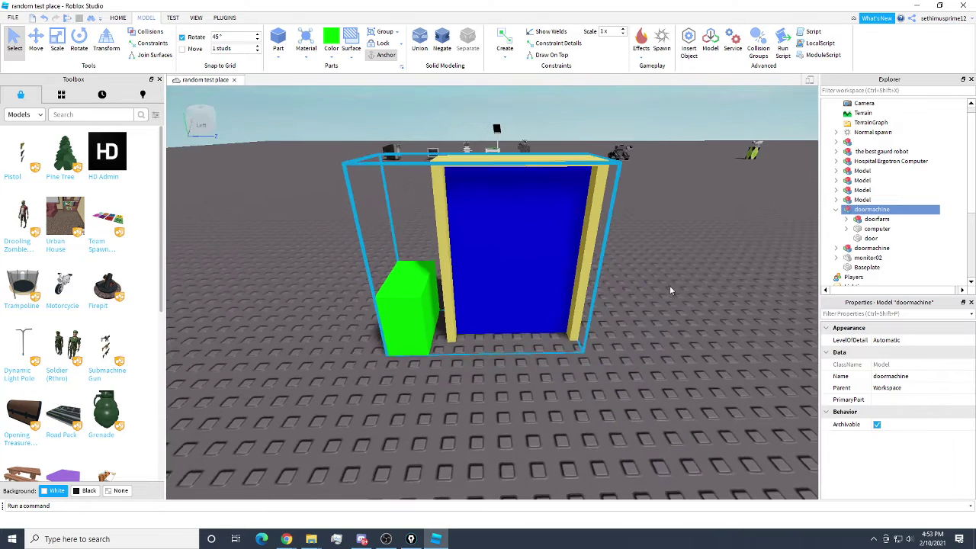
{"action": "left_click", "coordinate": [869, 239]}
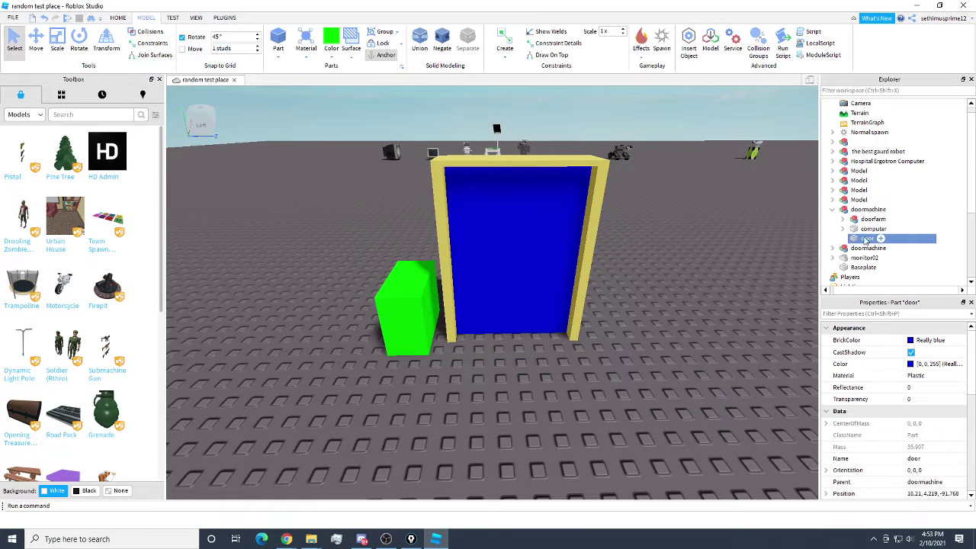
{"action": "left_click", "coordinate": [870, 231]}
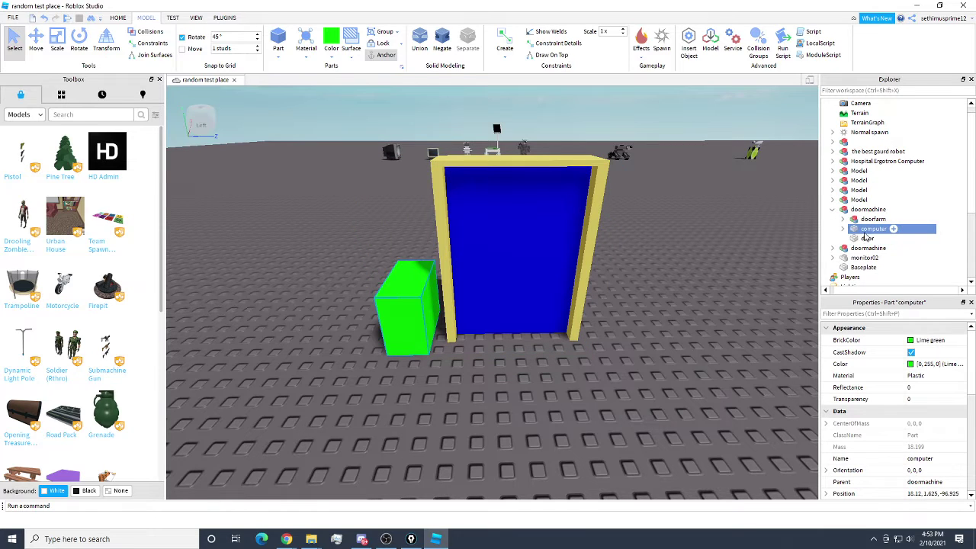
- Group the doorfarm frame inside doormachine into its own model and name that model parts
{"action": "left_click", "coordinate": [868, 221]}
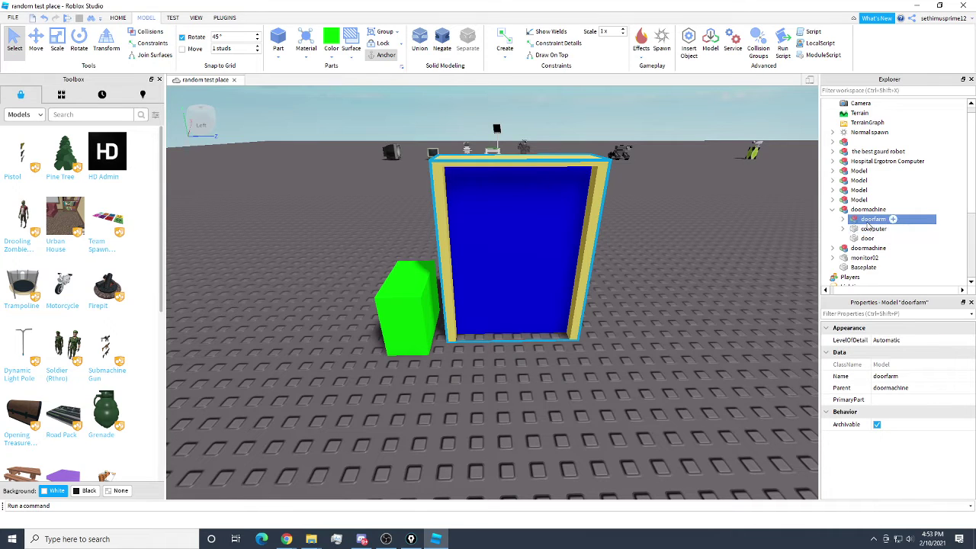
{"action": "right_click", "coordinate": [869, 226]}
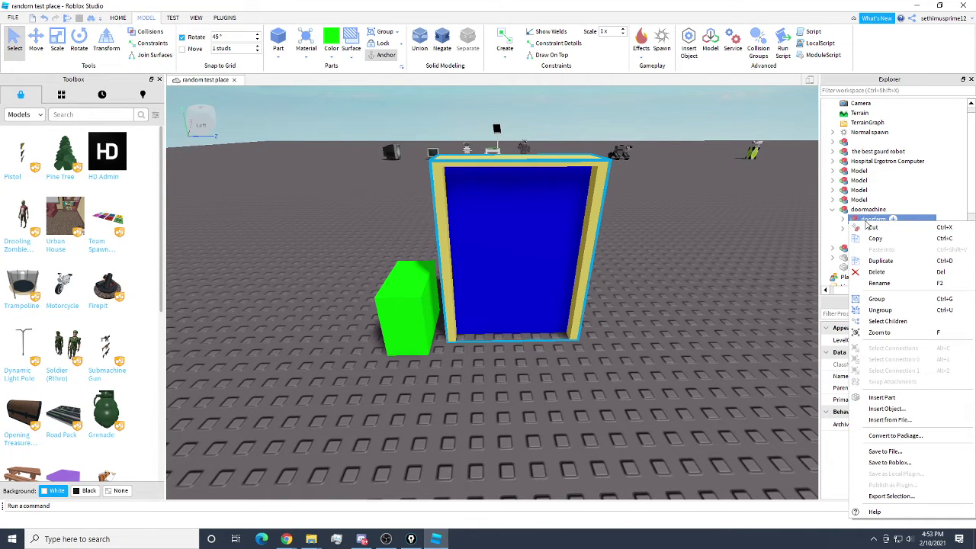
{"action": "left_click", "coordinate": [881, 298]}
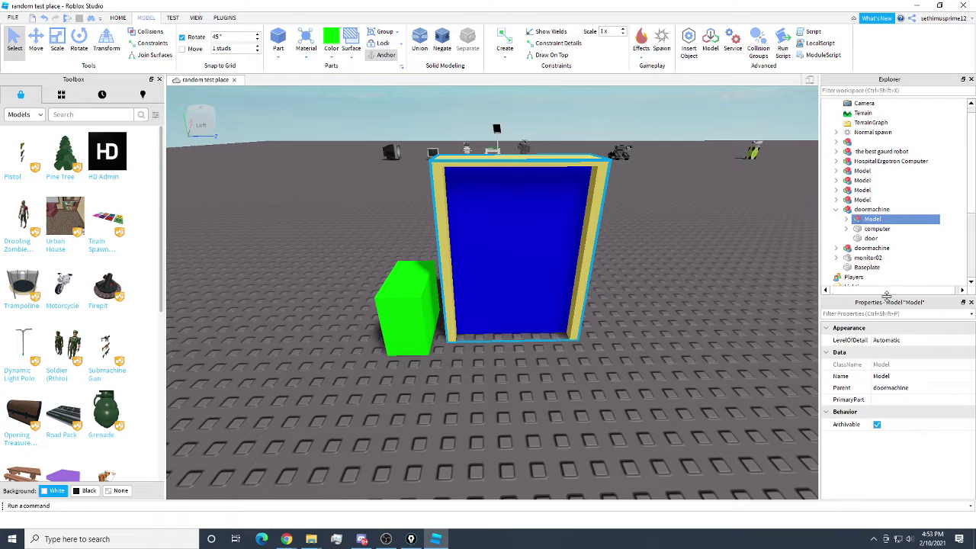
{"action": "right_click", "coordinate": [854, 219]}
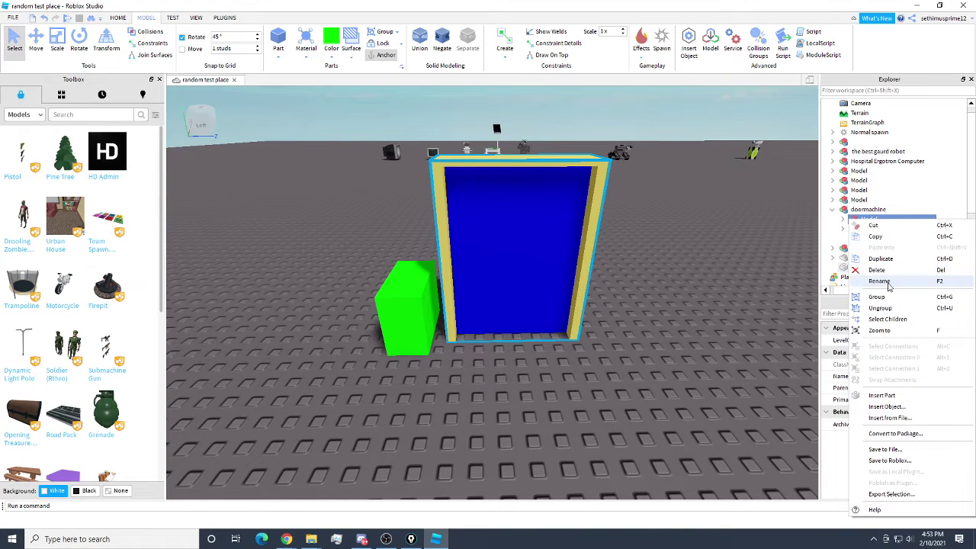
{"action": "left_click", "coordinate": [884, 281]}
{"action": "key", "text": "BackSpace"}
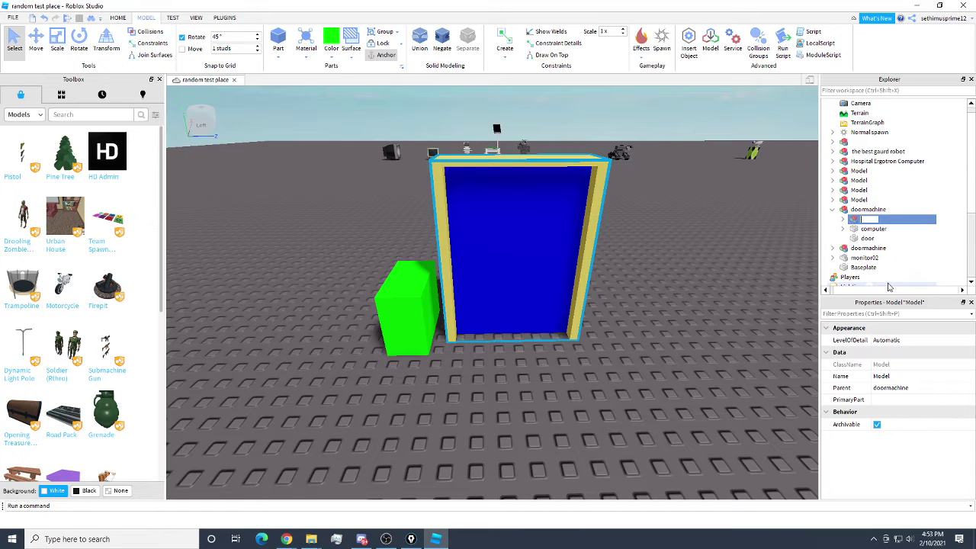
{"action": "type", "text": "parts"}
{"action": "key", "text": "Return"}
- Group the green computer part inside doormachine into its own model and name that model computer
{"action": "left_click", "coordinate": [871, 229]}
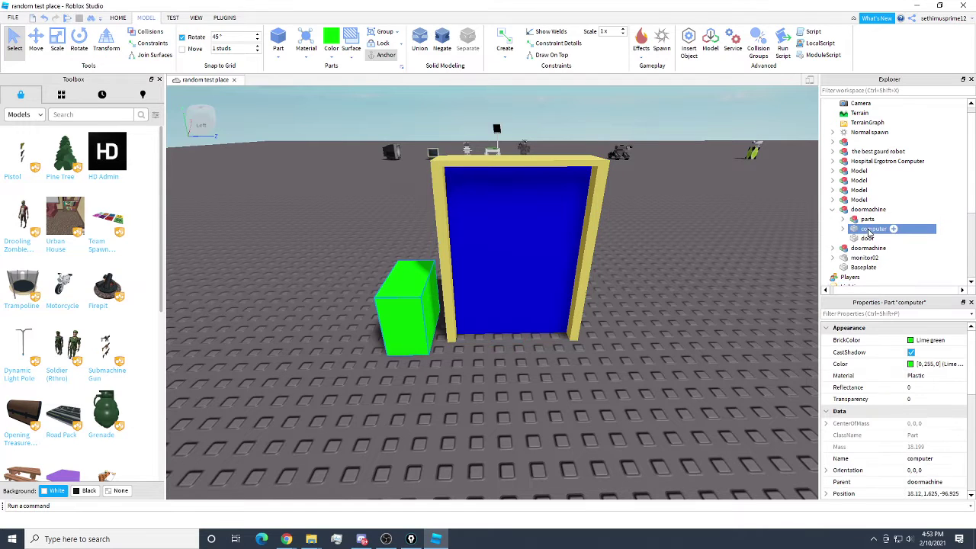
{"action": "right_click", "coordinate": [867, 230]}
{"action": "left_click", "coordinate": [888, 307]}
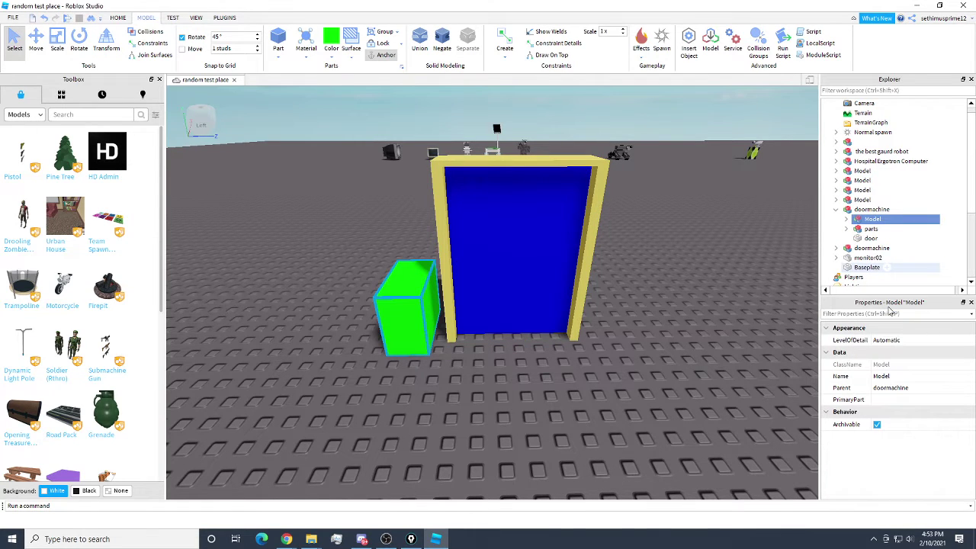
{"action": "right_click", "coordinate": [871, 219]}
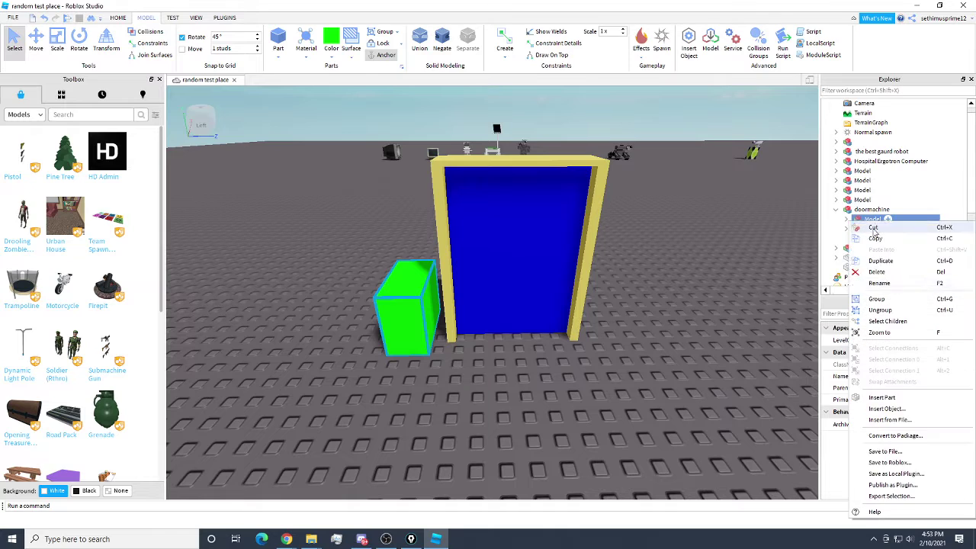
{"action": "left_click", "coordinate": [887, 283]}
{"action": "type", "text": "copm"}
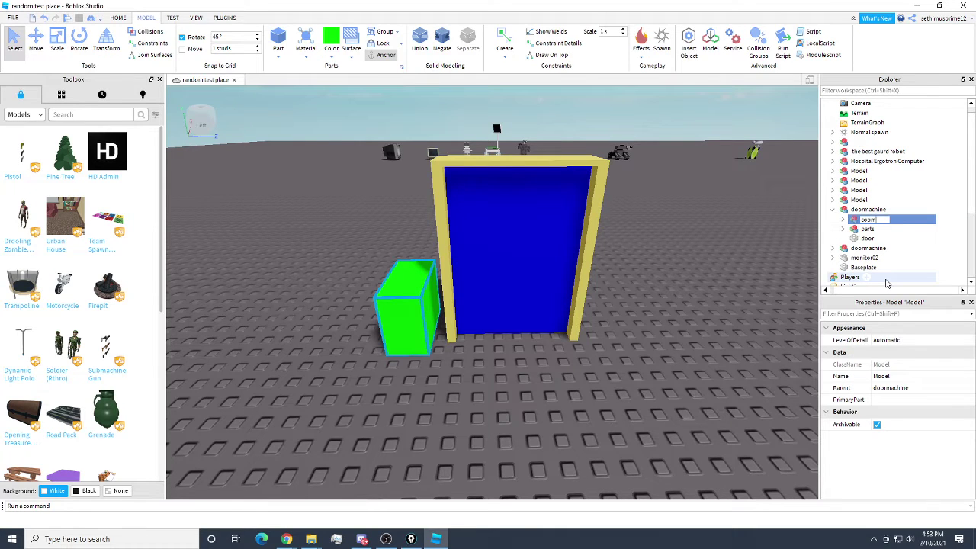
{"action": "key", "text": "BackSpace"}
{"action": "key", "text": "BackSpace"}
{"action": "key", "text": "BackSpace"}
{"action": "type", "text": "computer"}
{"action": "key", "text": "Return"}
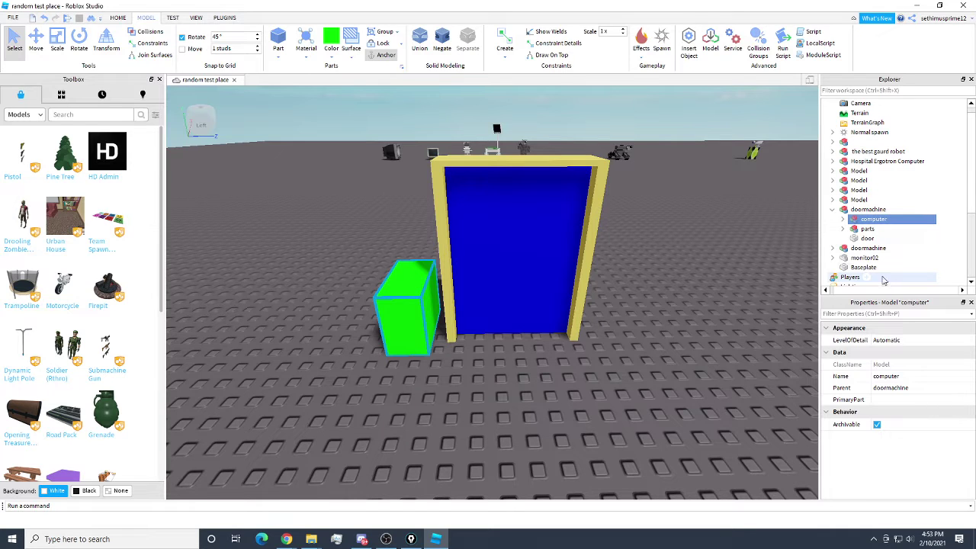
- Group the blue door panel inside doormachine into its own model and name that model door
{"action": "left_click", "coordinate": [867, 239]}
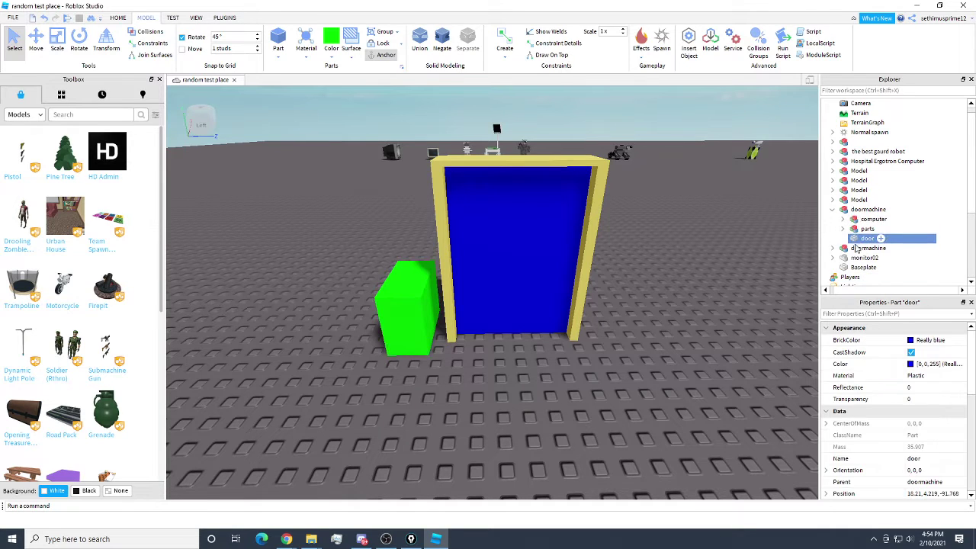
{"action": "right_click", "coordinate": [865, 238]}
{"action": "left_click", "coordinate": [882, 326]}
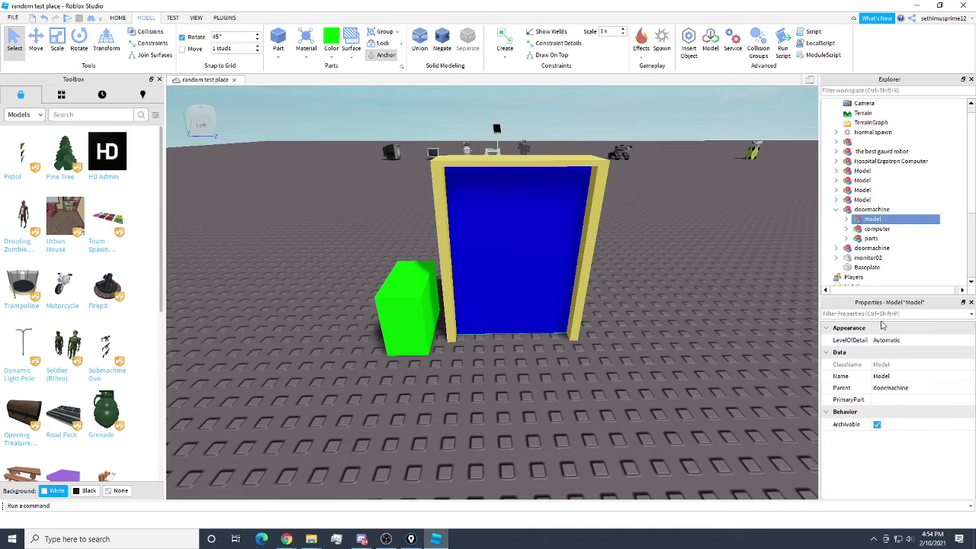
{"action": "right_click", "coordinate": [888, 220]}
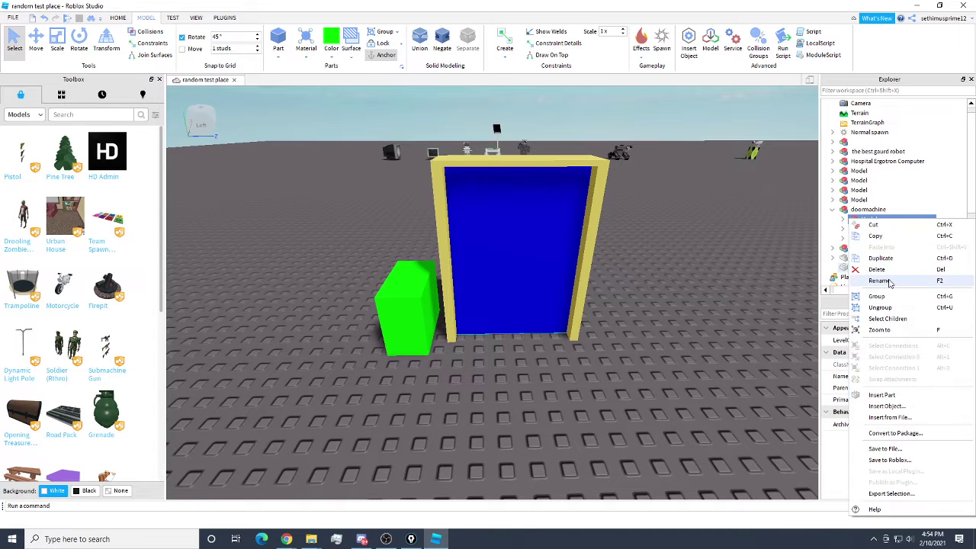
{"action": "left_click", "coordinate": [887, 281]}
{"action": "key", "text": "BackSpace"}
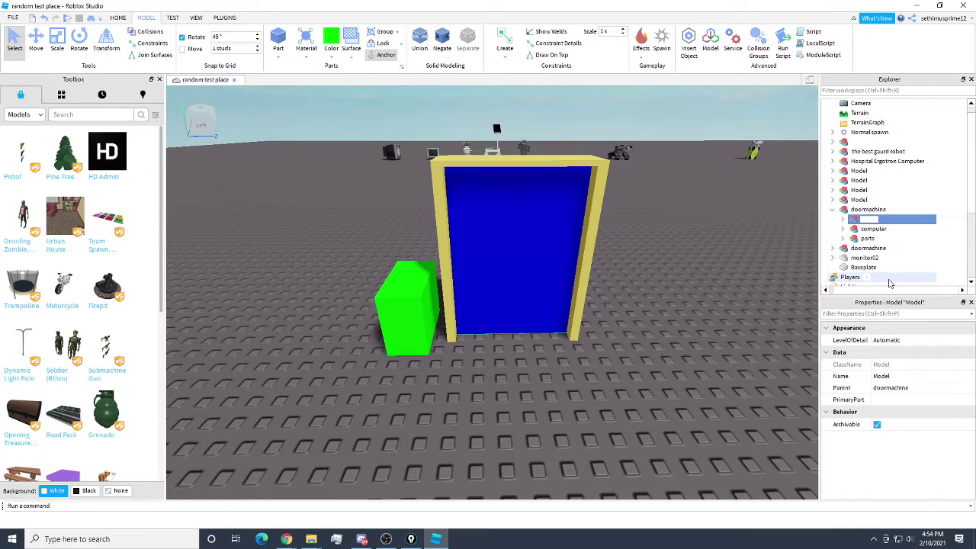
{"action": "type", "text": "door"}
{"action": "key", "text": "Return"}
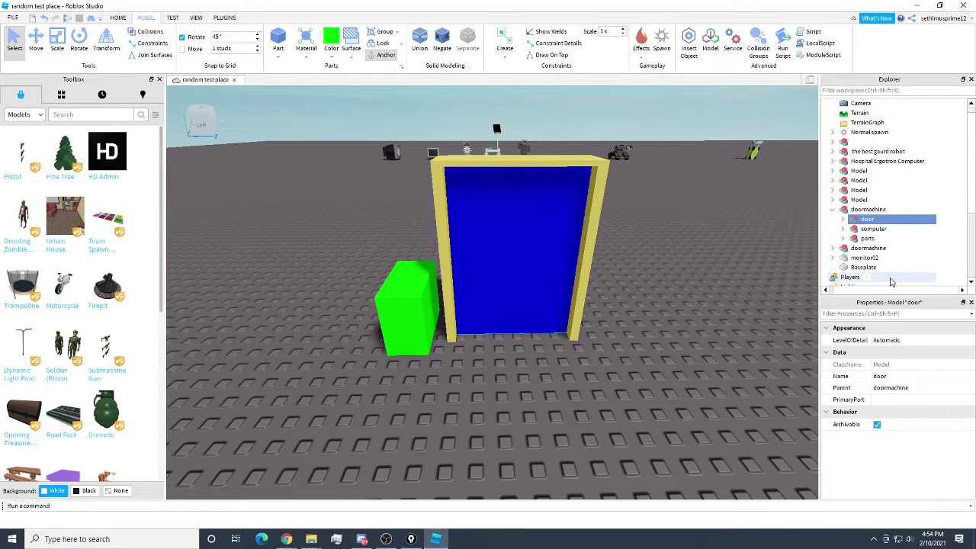
- Rename the parts model holding the door frame as unneeded and clear the selection
{"action": "left_click", "coordinate": [867, 239]}
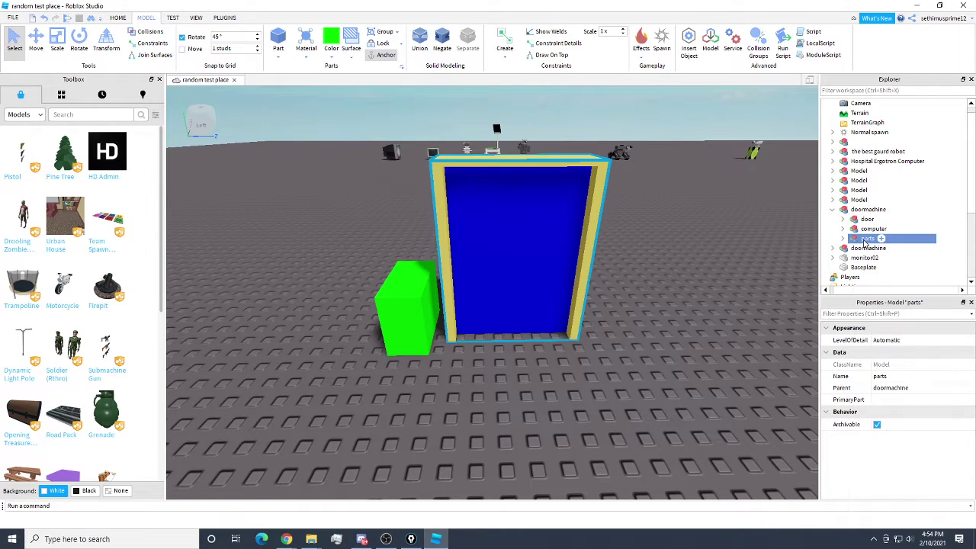
{"action": "right_click", "coordinate": [867, 239]}
{"action": "left_click", "coordinate": [879, 303]}
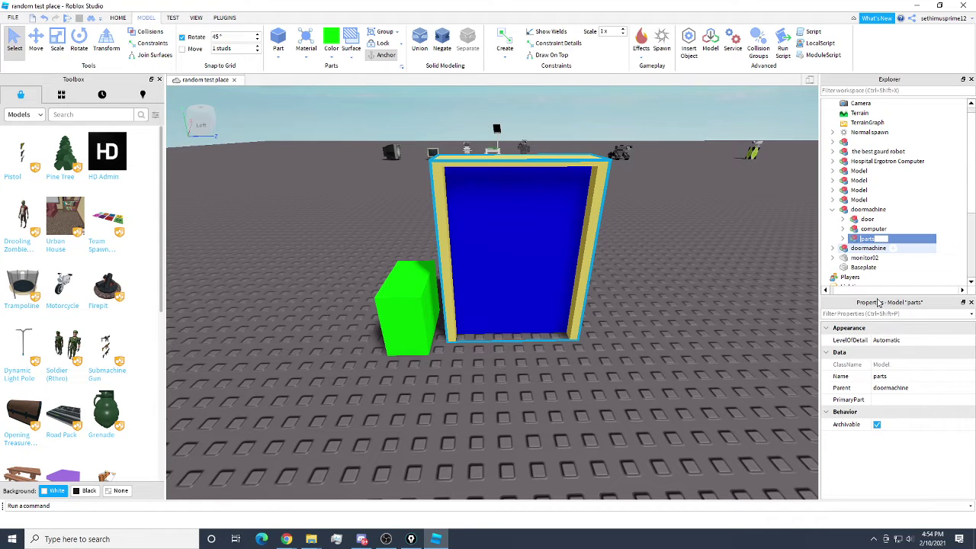
{"action": "key", "text": "BackSpace"}
{"action": "type", "text": "unneeded"}
{"action": "key", "text": "Return"}
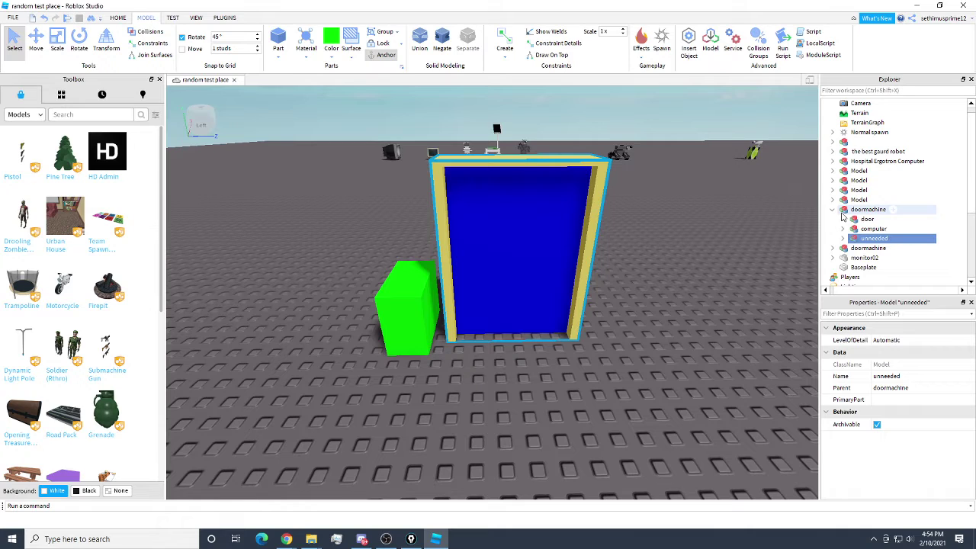
{"action": "left_click", "coordinate": [711, 283]}
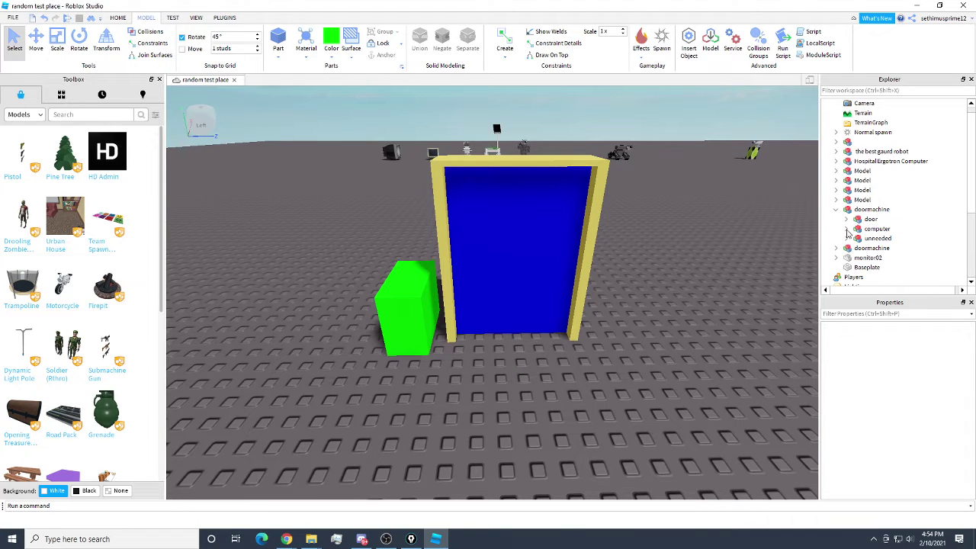
- Rename the door model inside the coloured doormachine as parts and clear the selection
{"action": "left_click", "coordinate": [848, 230]}
{"action": "left_click", "coordinate": [847, 231]}
{"action": "left_click", "coordinate": [847, 240]}
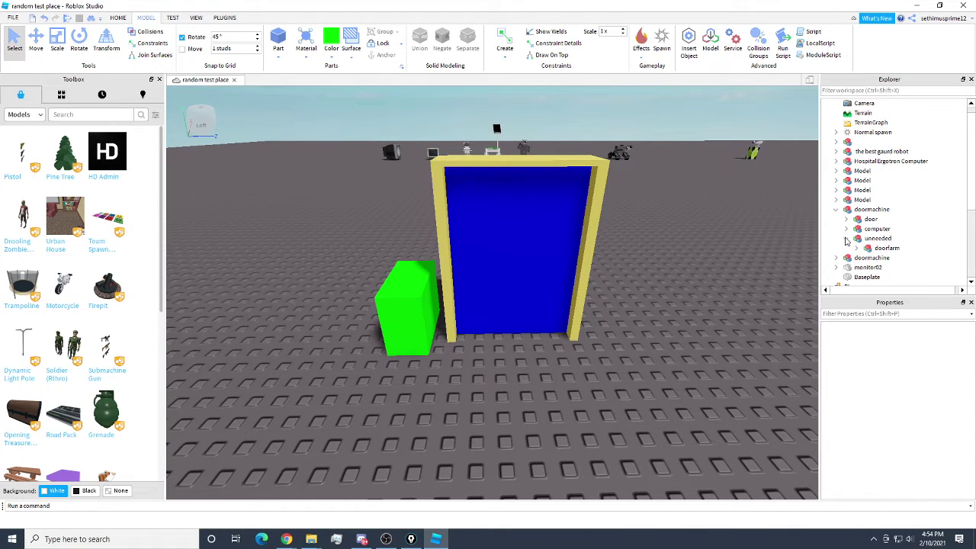
{"action": "left_click", "coordinate": [846, 239]}
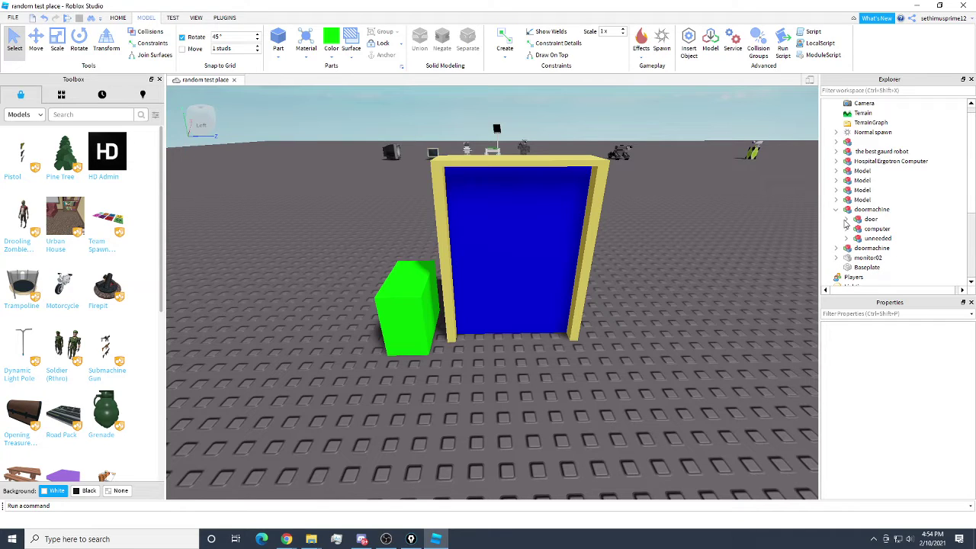
{"action": "left_click", "coordinate": [853, 221]}
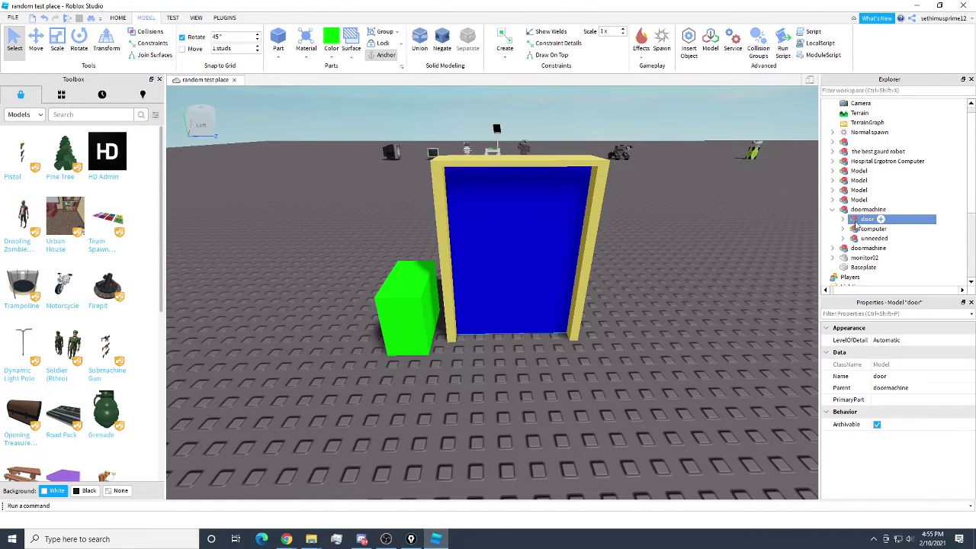
{"action": "right_click", "coordinate": [857, 225]}
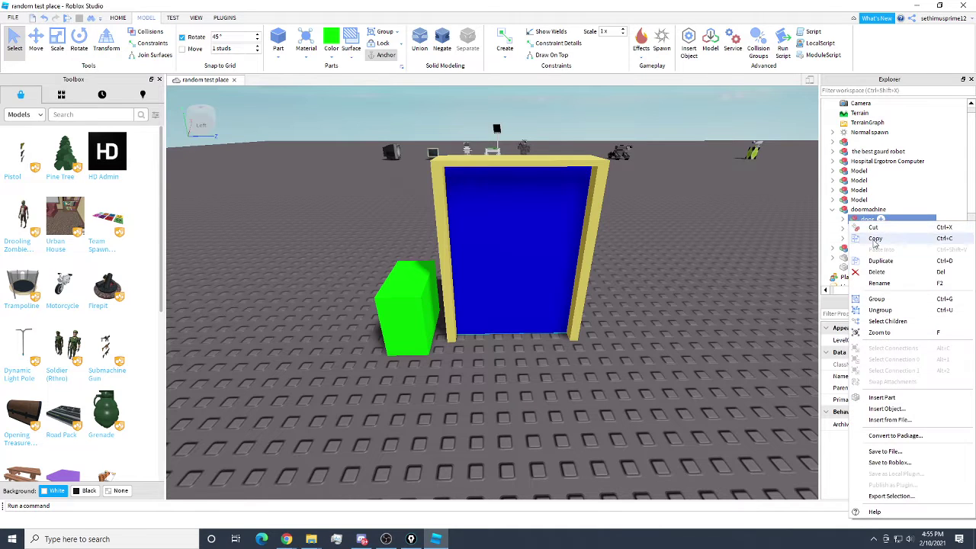
{"action": "left_click", "coordinate": [891, 284]}
{"action": "key", "text": "BackSpace"}
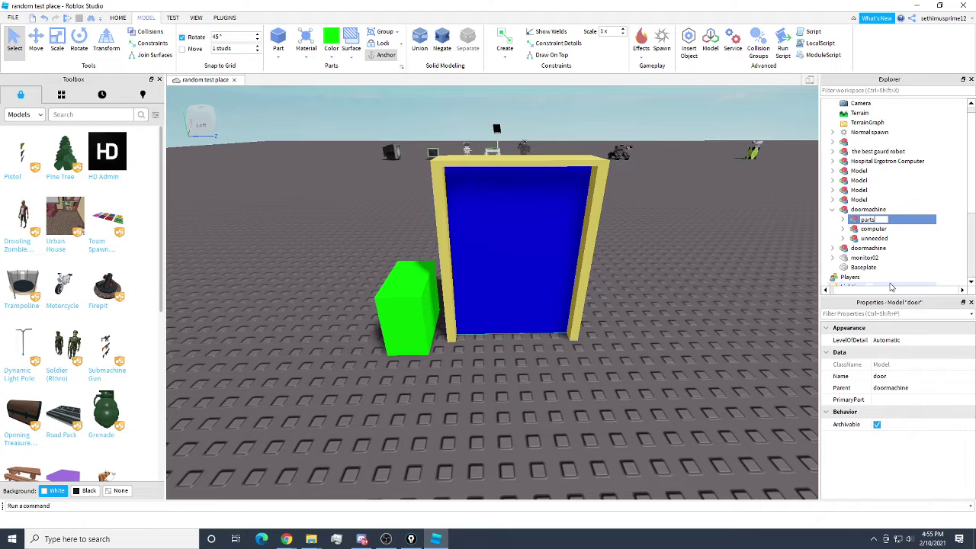
{"action": "left_click", "coordinate": [649, 314]}
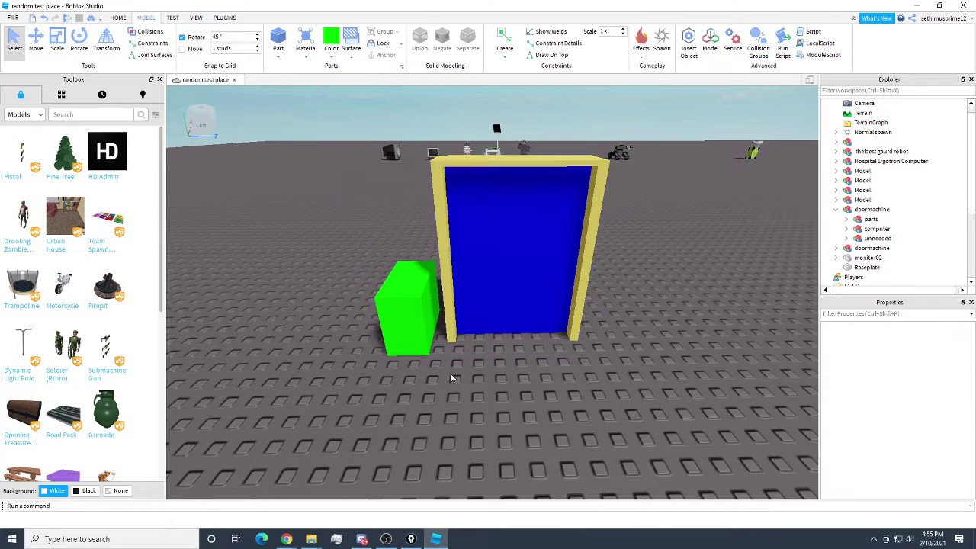
- Open the program script inside the green computer part of the coloured doormachine
{"action": "right_click_drag", "start_coordinate": [443, 371], "coordinate": [439, 369]}
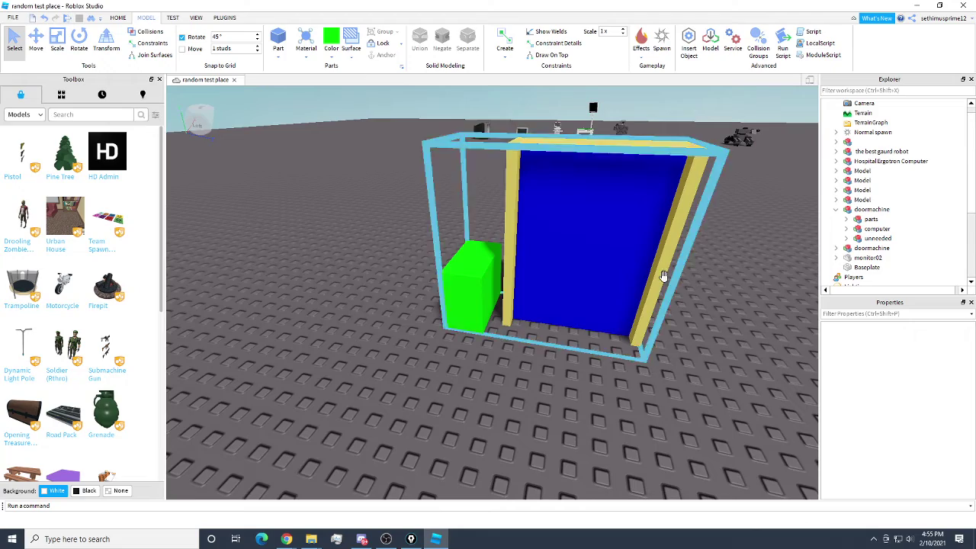
{"action": "right_click_drag", "start_coordinate": [648, 274], "coordinate": [647, 275]}
{"action": "key", "text": "s"}
{"action": "right_click_drag", "start_coordinate": [590, 333], "coordinate": [591, 333]}
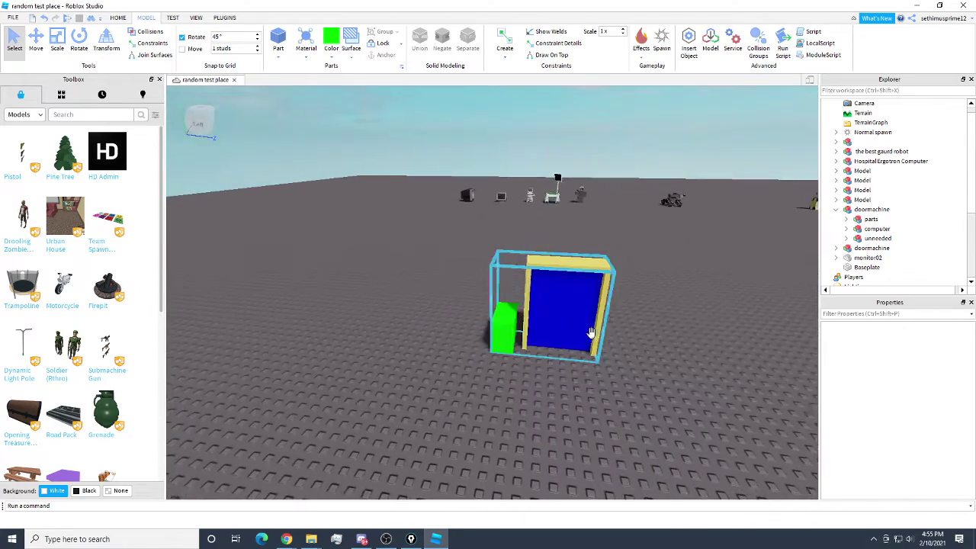
{"action": "right_click_drag", "start_coordinate": [486, 349], "coordinate": [473, 348]}
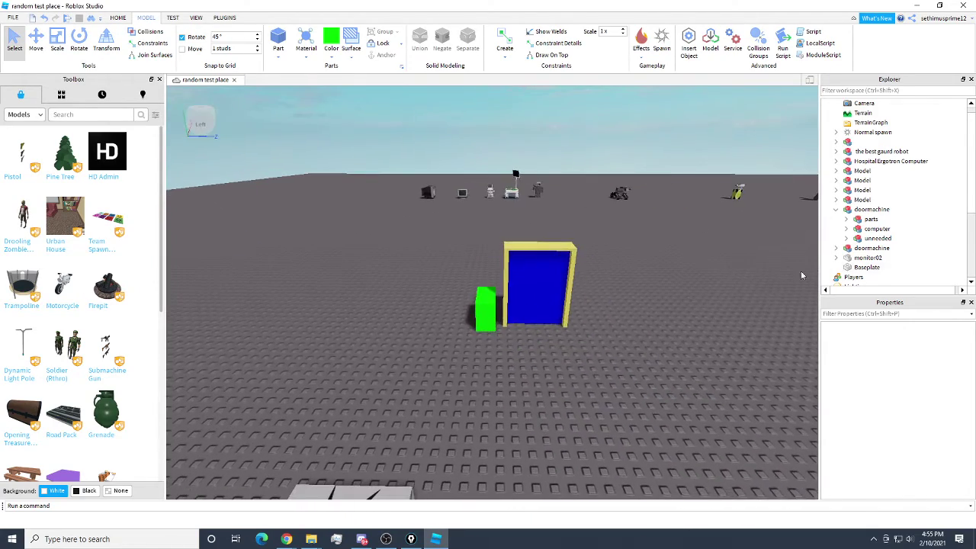
{"action": "left_click", "coordinate": [847, 230]}
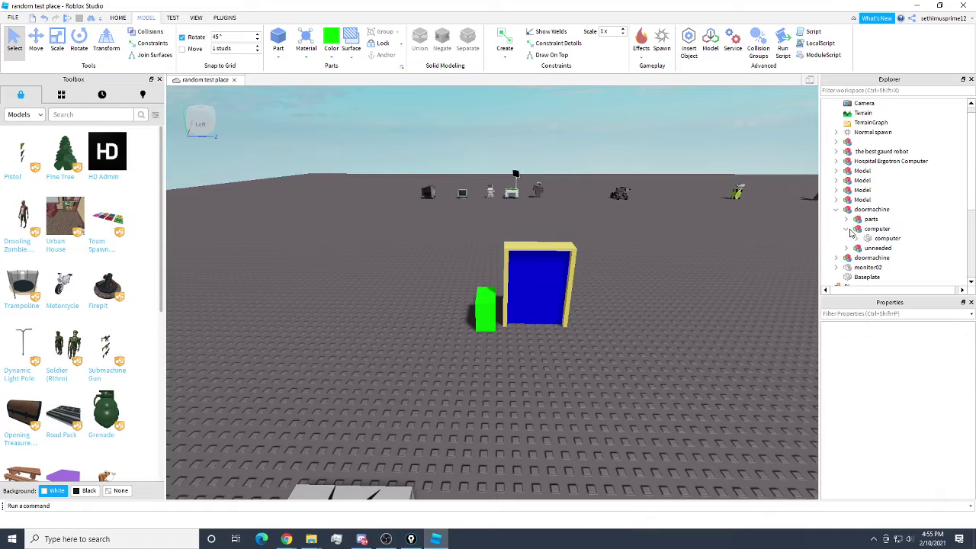
{"action": "left_click", "coordinate": [857, 239]}
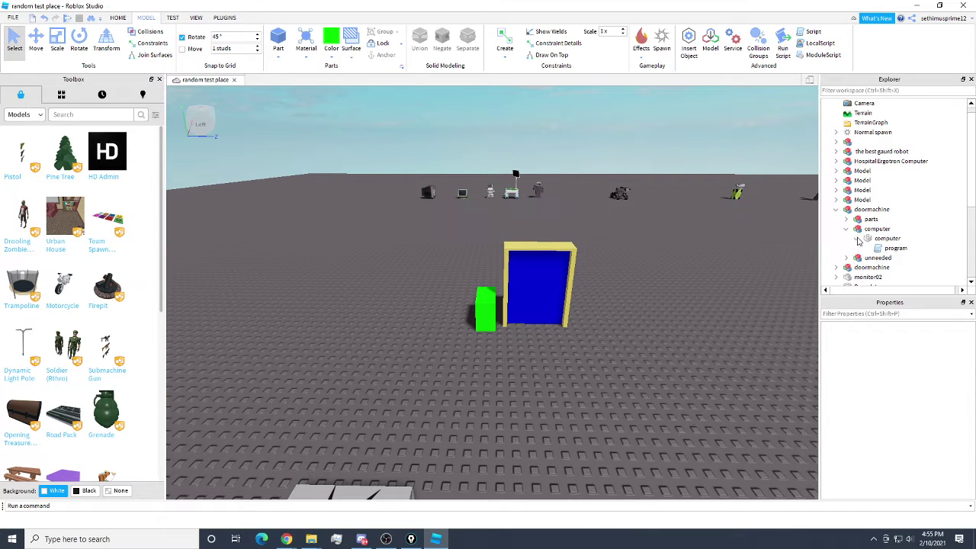
{"action": "left_click", "coordinate": [888, 249]}
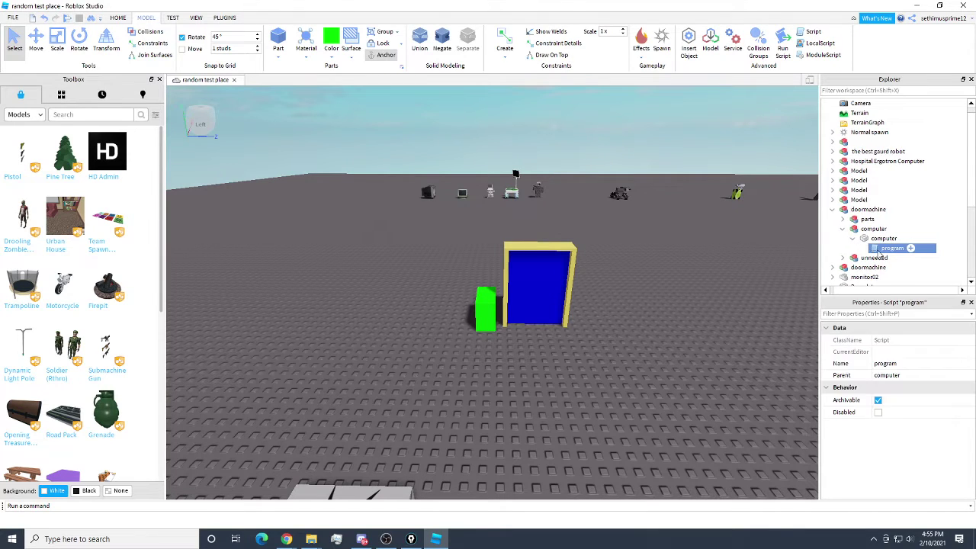
{"action": "double_click", "coordinate": [884, 248]}
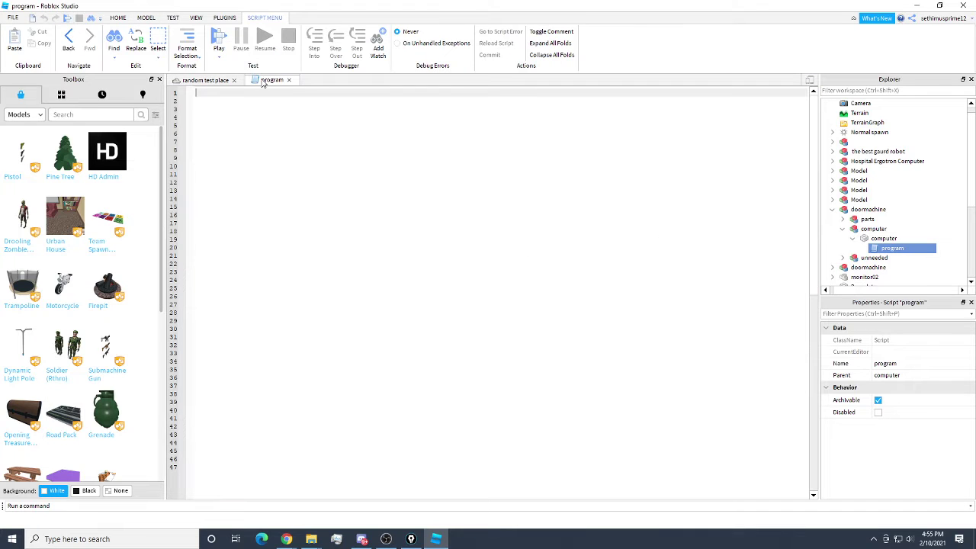
- Detach the empty program script into a narrow, full-height floating window beside the 3D view
{"action": "left_click_drag", "start_coordinate": [268, 80], "coordinate": [197, 162]}
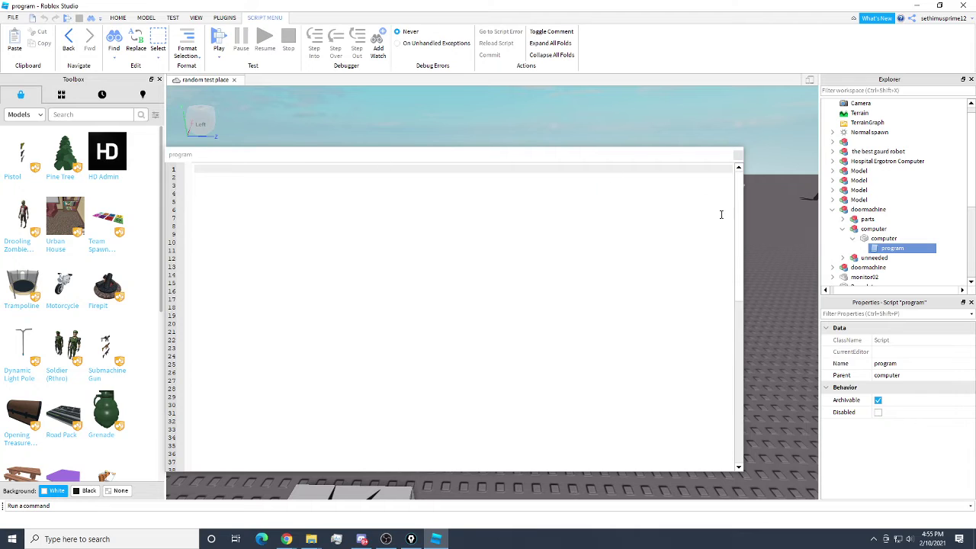
{"action": "left_click_drag", "start_coordinate": [743, 221], "coordinate": [370, 221]}
{"action": "left_click_drag", "start_coordinate": [268, 148], "coordinate": [263, 86]}
{"action": "left_click_drag", "start_coordinate": [262, 470], "coordinate": [266, 492]}
- Select the grey door machine in the scene and examine how its doormachine model and nested parts model are organized
{"action": "left_click", "coordinate": [467, 385]}
{"action": "key", "text": "w"}
{"action": "right_click_drag", "start_coordinate": [516, 351], "coordinate": [516, 351]}
{"action": "key", "text": "s"}
{"action": "key", "text": "w"}
{"action": "key", "text": "w"}
{"action": "right_click_drag", "start_coordinate": [455, 331], "coordinate": [455, 331]}
{"action": "left_click", "coordinate": [491, 282]}
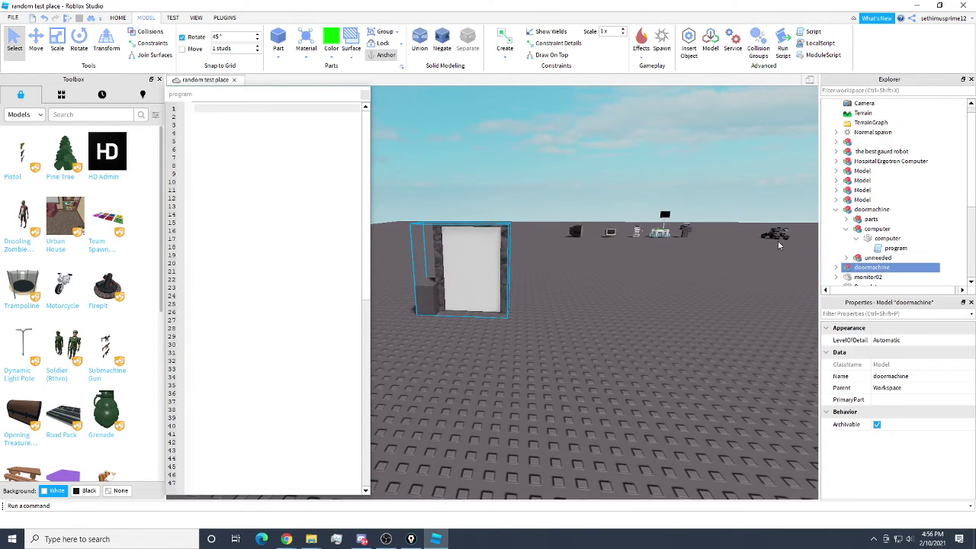
{"action": "scroll", "coordinate": [877, 244], "scroll_direction": "down", "scroll_amount": 1}
{"action": "left_click", "coordinate": [837, 239]}
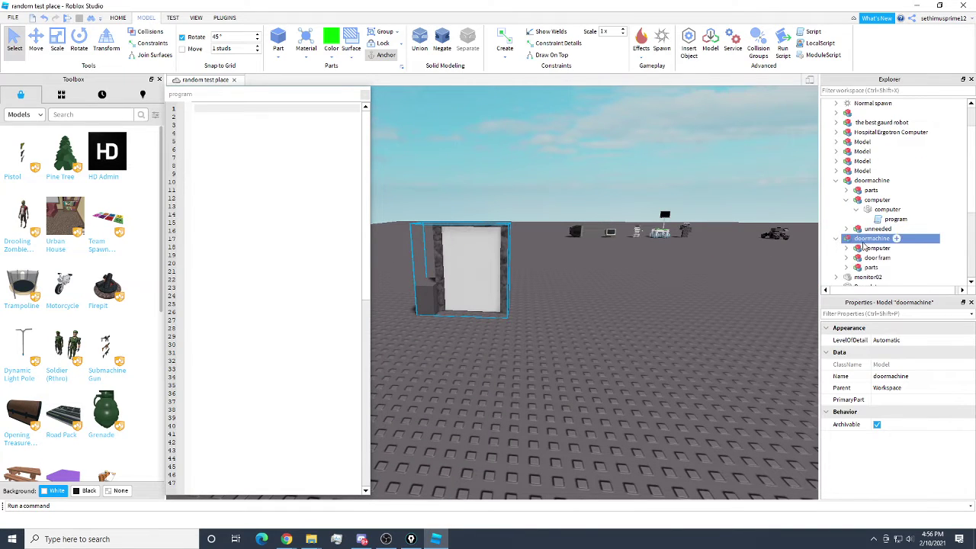
{"action": "scroll", "coordinate": [843, 243], "scroll_direction": "down", "scroll_amount": 1}
{"action": "left_click", "coordinate": [848, 240]}
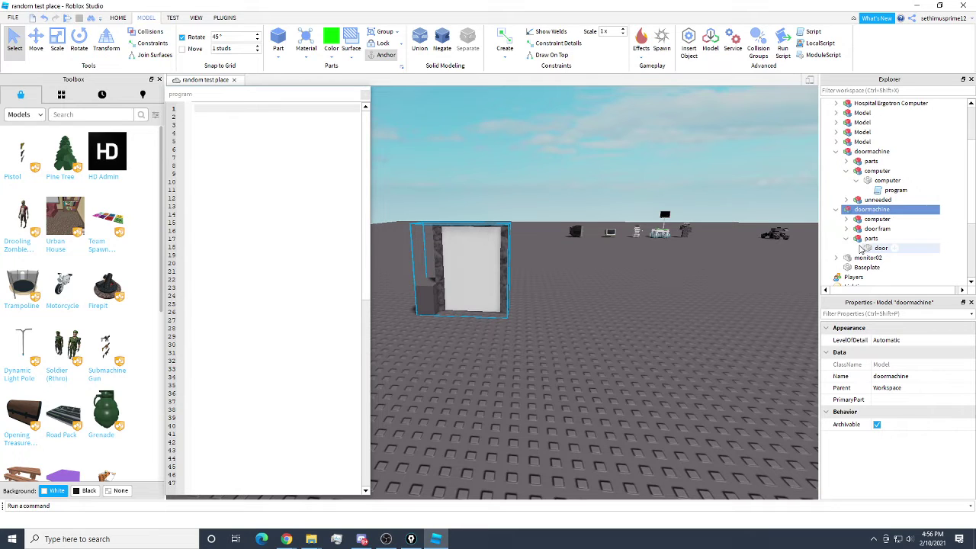
{"action": "left_click", "coordinate": [847, 239]}
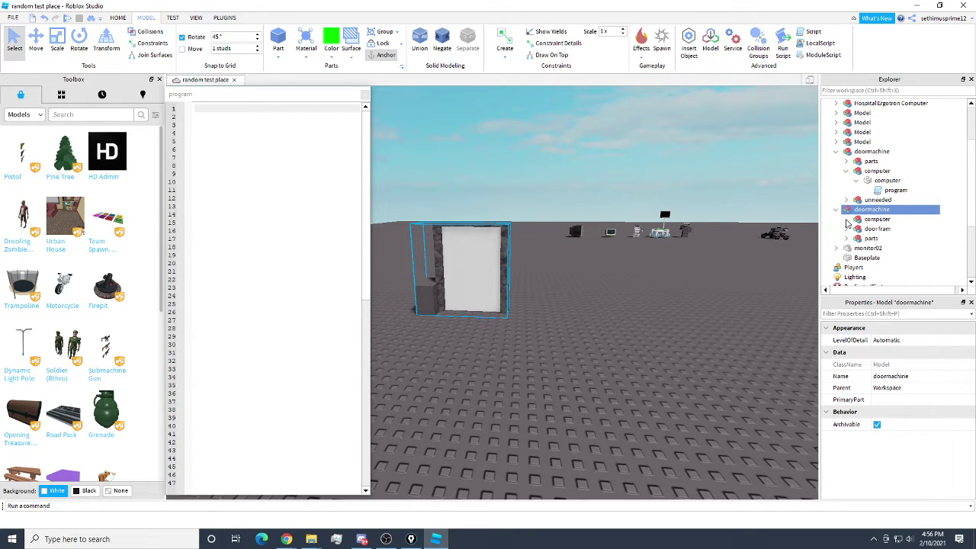
- Open the program script in the grey machine's computerblock in a floating window and go to its while true do loop
{"action": "left_click", "coordinate": [847, 219]}
{"action": "left_click", "coordinate": [857, 229]}
{"action": "double_click", "coordinate": [893, 239]}
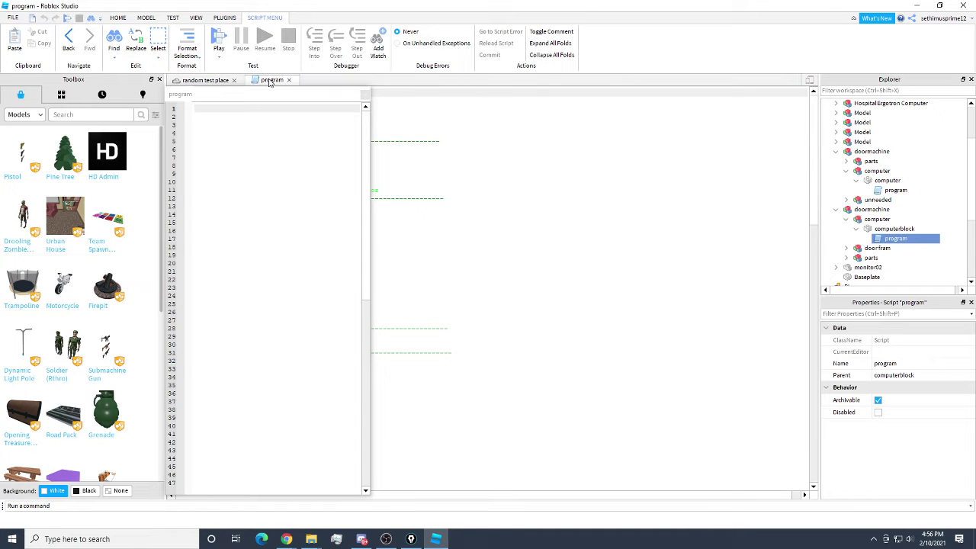
{"action": "left_click_drag", "start_coordinate": [277, 87], "coordinate": [134, 168]}
{"action": "scroll", "coordinate": [302, 252], "scroll_direction": "down", "scroll_amount": 7}
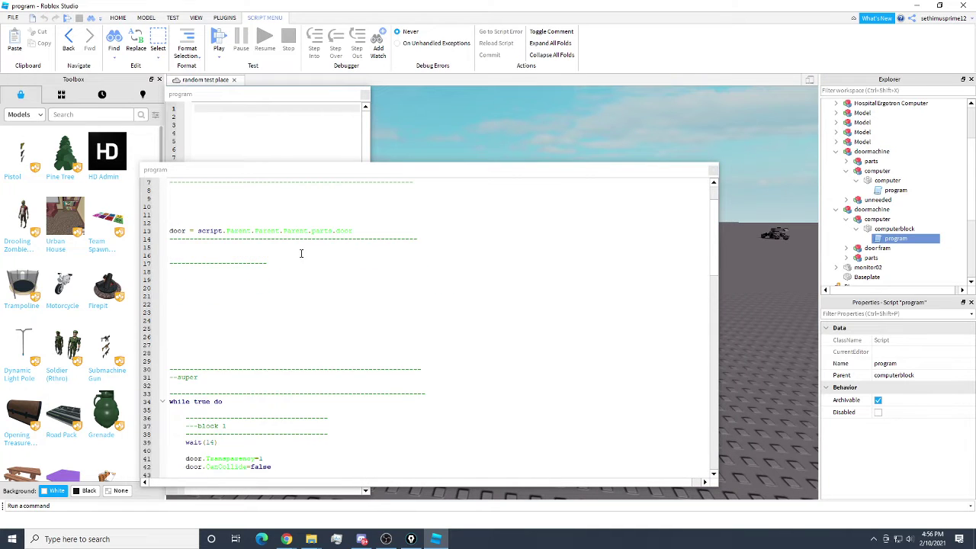
{"action": "scroll", "coordinate": [271, 265], "scroll_direction": "down", "scroll_amount": 1}
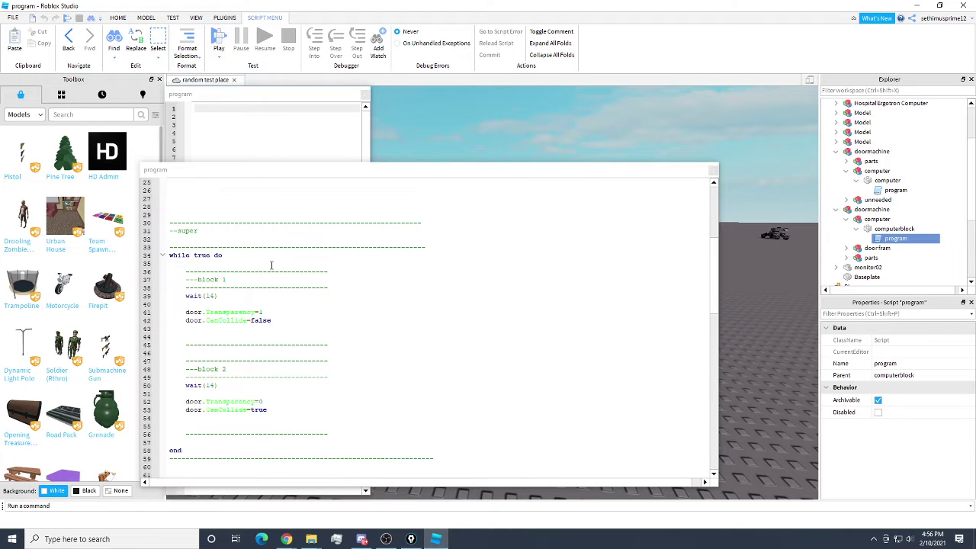
{"action": "scroll", "coordinate": [260, 265], "scroll_direction": "down", "scroll_amount": 1}
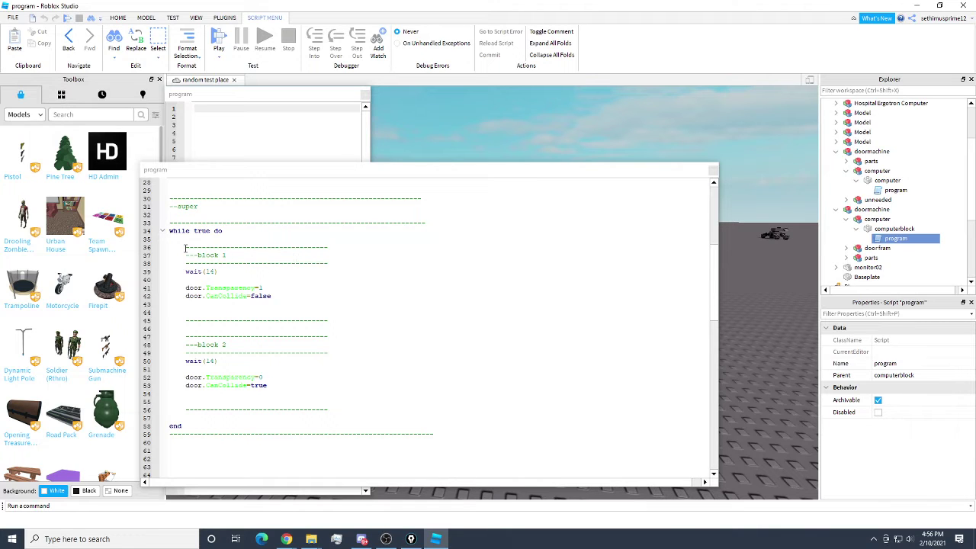
- Copy the complete while true do loop with its closing comment line and close the grey machine's script
{"action": "left_click_drag", "start_coordinate": [169, 232], "coordinate": [436, 363]}
{"action": "scroll", "coordinate": [351, 359], "scroll_direction": "down", "scroll_amount": 3}
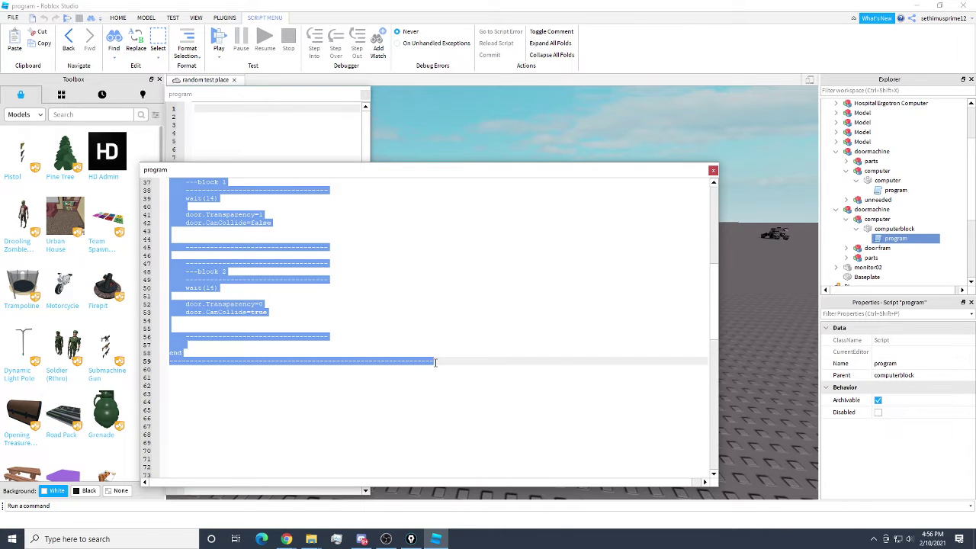
{"action": "right_click", "coordinate": [431, 360]}
{"action": "left_click", "coordinate": [471, 145]}
{"action": "left_click", "coordinate": [713, 172]}
- Paste the copied loop at line 7 of the coloured doormachine's program script and place the cursor on empty line 2
{"action": "left_click", "coordinate": [253, 155]}
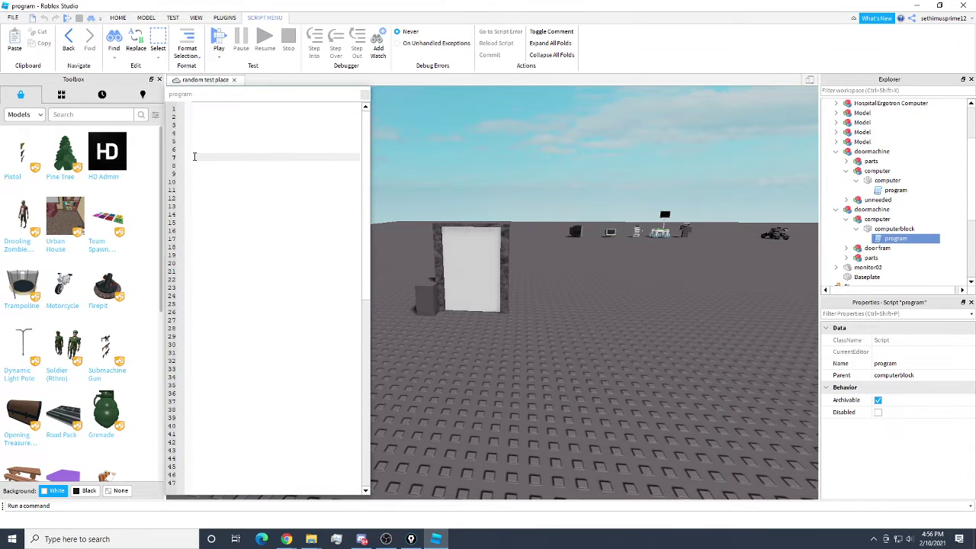
{"action": "left_click", "coordinate": [197, 157]}
{"action": "key", "text": "ctrl+v"}
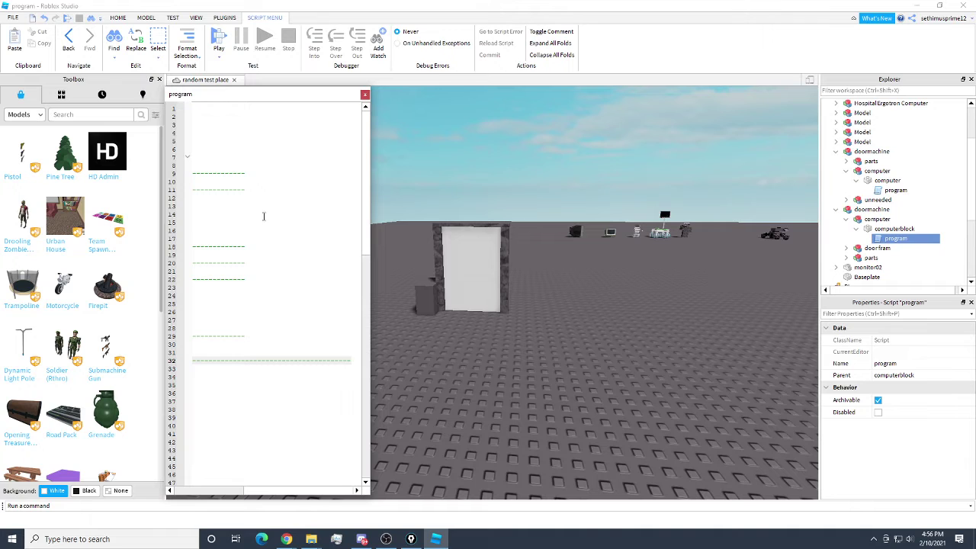
{"action": "left_click_drag", "start_coordinate": [253, 494], "coordinate": [221, 494]}
{"action": "mouse_move", "coordinate": [527, 319]}
{"action": "right_mouse_down"}
{"action": "mouse_move", "coordinate": [540, 305]}
{"action": "mouse_move", "coordinate": [523, 306]}
{"action": "right_mouse_up"}
{"action": "key", "text": "w"}
{"action": "key", "text": "s"}
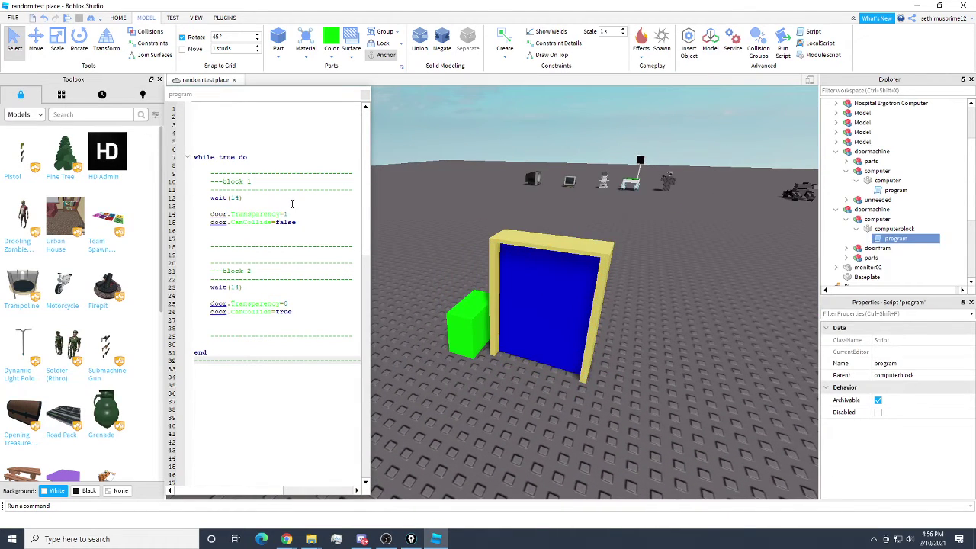
{"action": "left_click", "coordinate": [204, 116]}
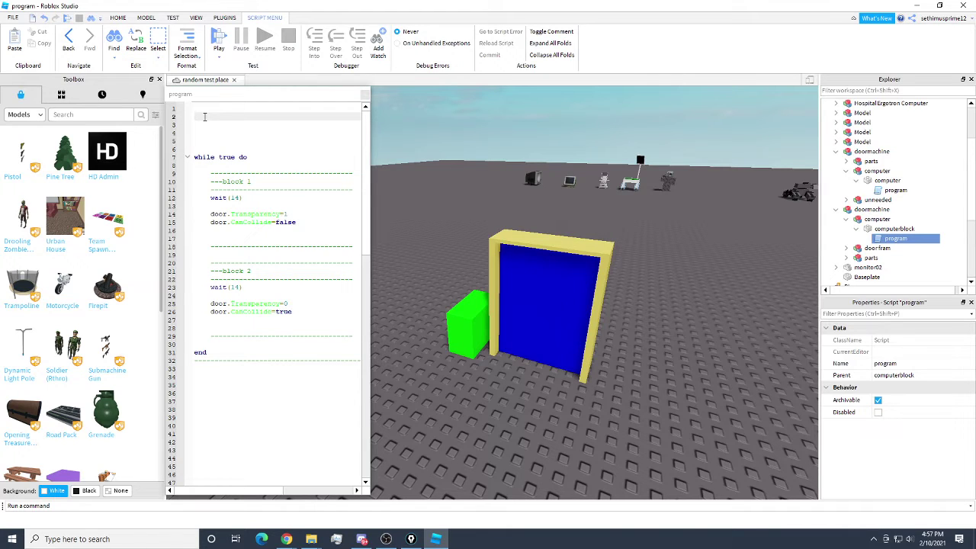
- Walk the avatar from the spawn pad towards the coloured door machine in the play test
{"action": "left_click", "coordinate": [460, 126]}
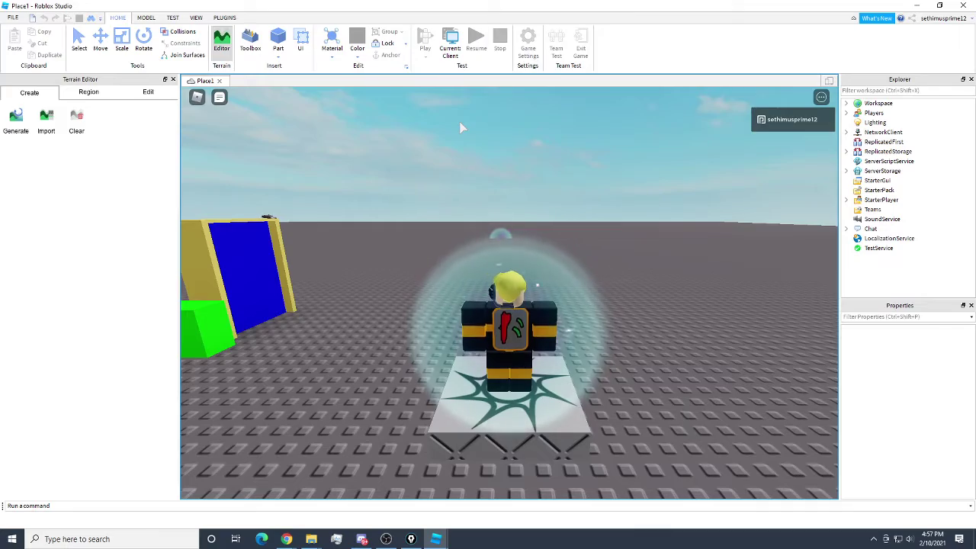
{"action": "right_click_drag", "start_coordinate": [439, 140], "coordinate": [437, 140]}
{"action": "key", "text": "d"}
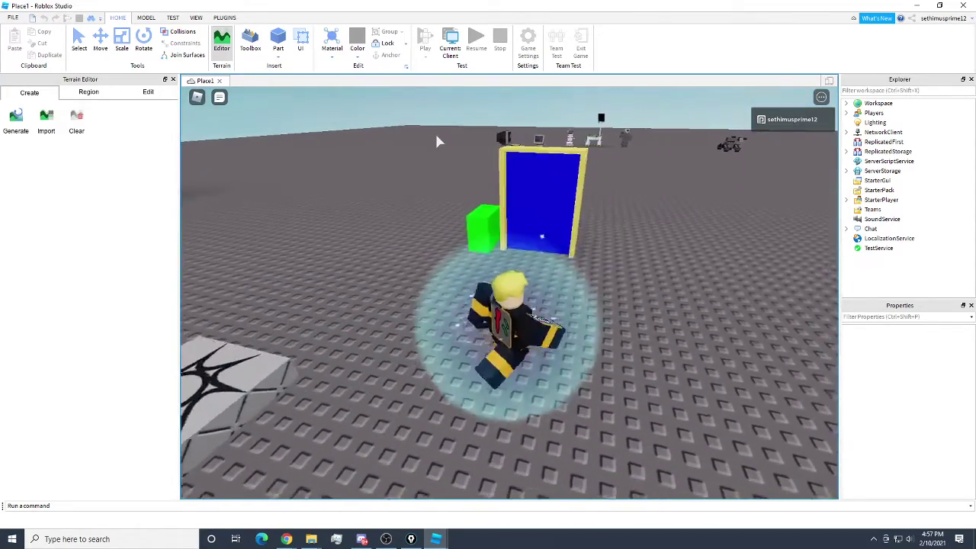
{"action": "key", "text": "w"}
{"action": "key", "text": "w"}
{"action": "right_click_drag", "start_coordinate": [510, 214], "coordinate": [559, 238]}
{"action": "scroll", "coordinate": [509, 214], "scroll_direction": "up", "scroll_amount": 2}
{"action": "scroll", "coordinate": [509, 214], "scroll_direction": "down", "scroll_amount": 2}
{"action": "scroll", "coordinate": [508, 214], "scroll_direction": "up", "scroll_amount": 1}
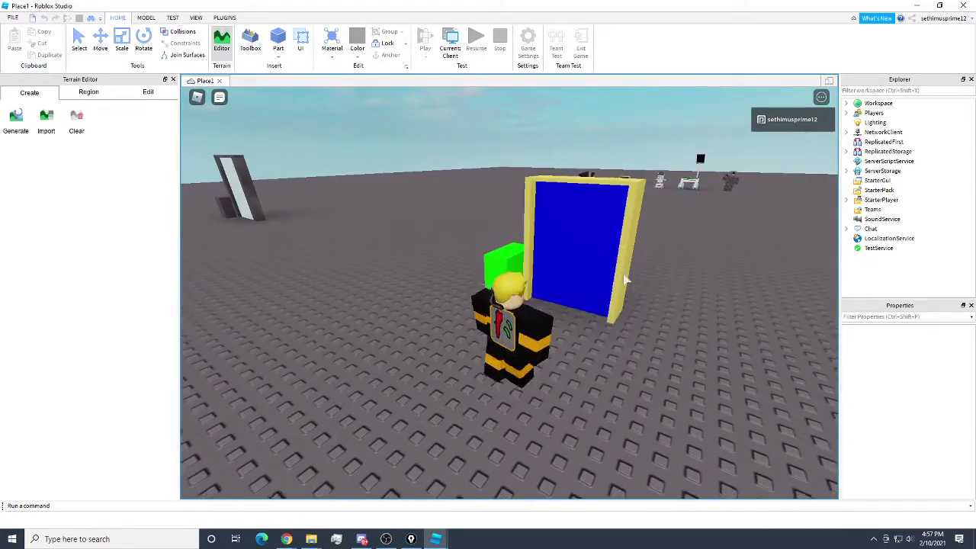
- Examine the blue door and green computer up close with the avatar, moving around in front of them
{"action": "key", "text": "w"}
{"action": "right_click_drag", "start_coordinate": [592, 273], "coordinate": [592, 273]}
{"action": "key", "text": "d"}
{"action": "key", "text": "a"}
{"action": "key", "text": "d"}
{"action": "key", "text": "s"}
{"action": "key", "text": "a"}
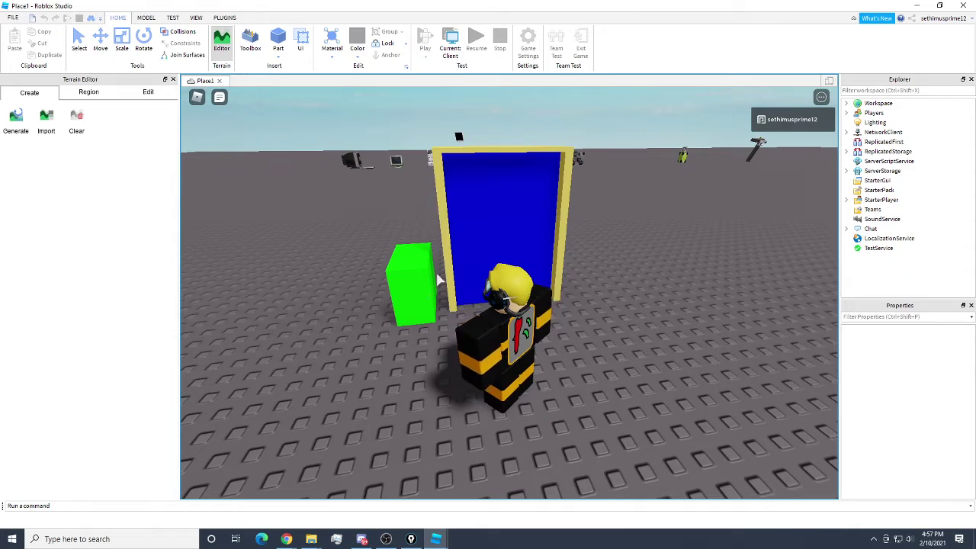
{"action": "right_click_drag", "start_coordinate": [530, 209], "coordinate": [528, 203]}
{"action": "key", "text": "d"}
{"action": "key", "text": "s"}
{"action": "scroll", "coordinate": [528, 203], "scroll_direction": "down", "scroll_amount": 2}
{"action": "scroll", "coordinate": [535, 248], "scroll_direction": "down", "scroll_amount": 4}
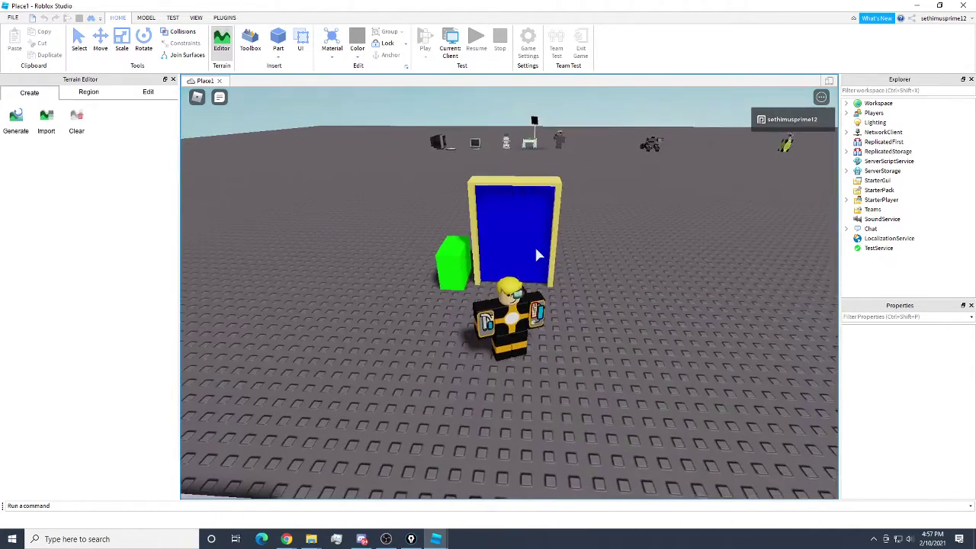
- Move the avatar away from the door machine and watch the blue door from different distances and angles
{"action": "key", "text": "d"}
{"action": "right_click_drag", "start_coordinate": [682, 180], "coordinate": [681, 180]}
{"action": "key", "text": "s"}
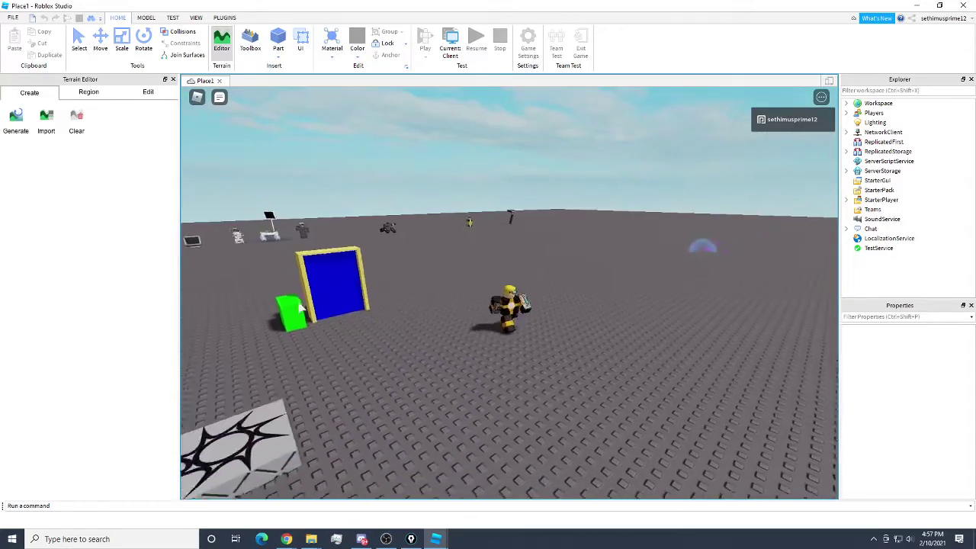
{"action": "right_click_drag", "start_coordinate": [579, 255], "coordinate": [579, 255]}
{"action": "scroll", "coordinate": [579, 255], "scroll_direction": "up", "scroll_amount": 6}
{"action": "key", "text": "s"}
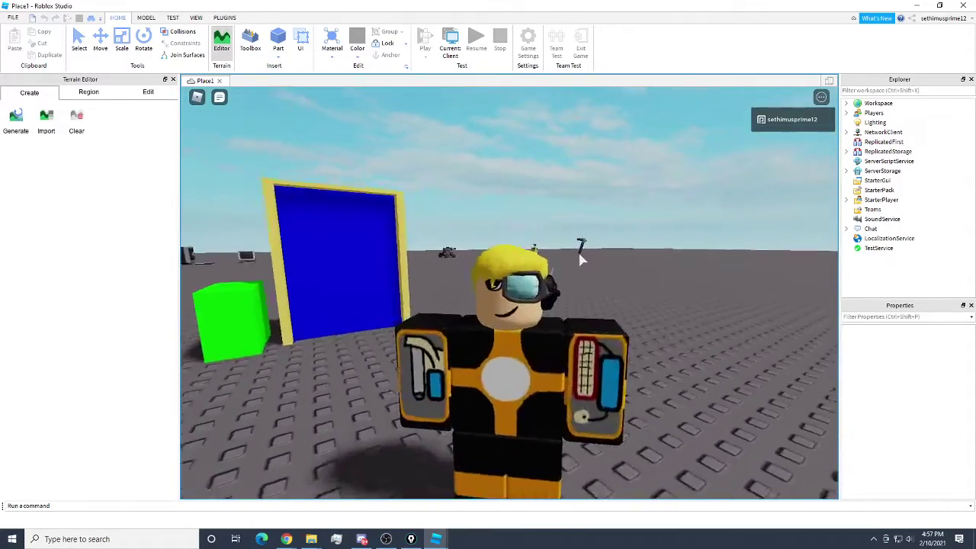
{"action": "scroll", "coordinate": [579, 255], "scroll_direction": "down", "scroll_amount": 5}
{"action": "key", "text": "d"}
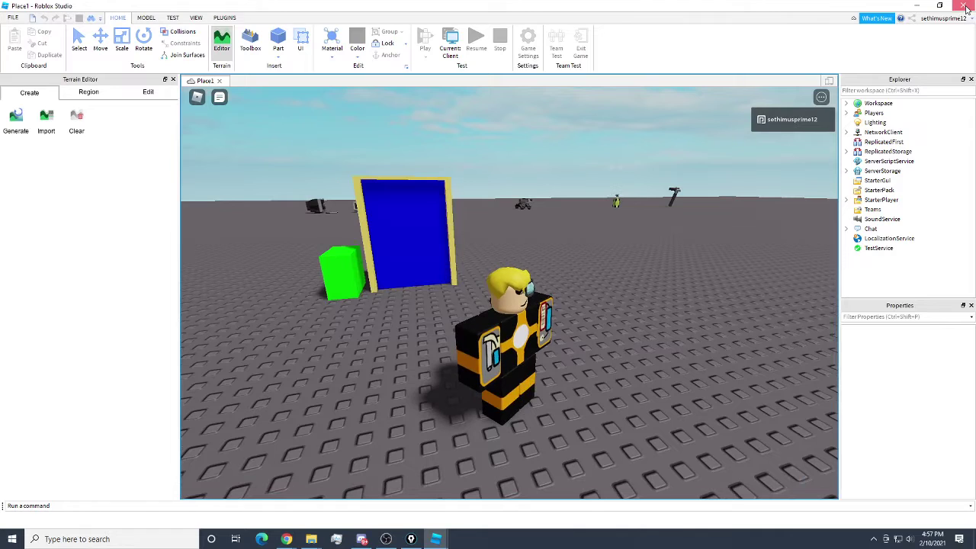
- Close the play test and insert blank lines above the while loop in the program script so it starts at line 35
{"action": "left_click", "coordinate": [964, 5]}
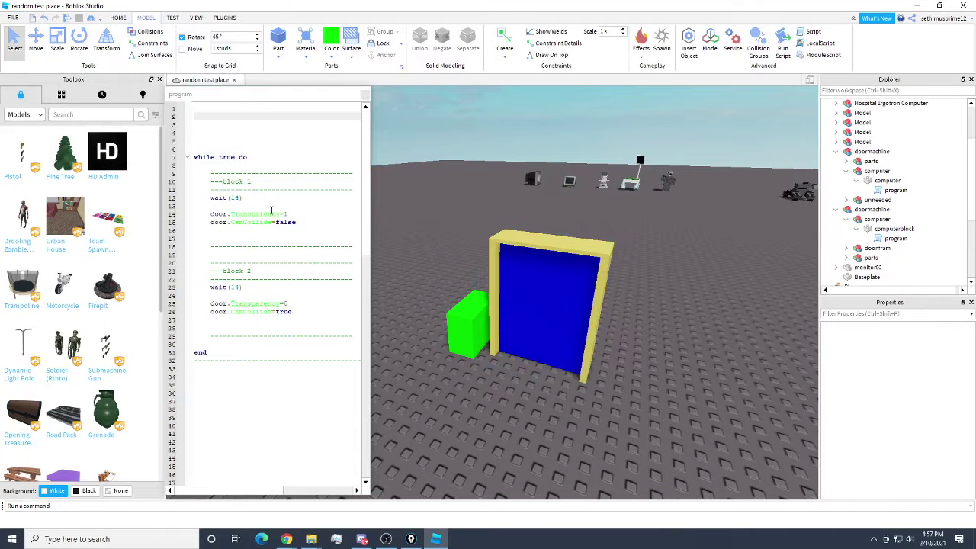
{"action": "left_click", "coordinate": [205, 153]}
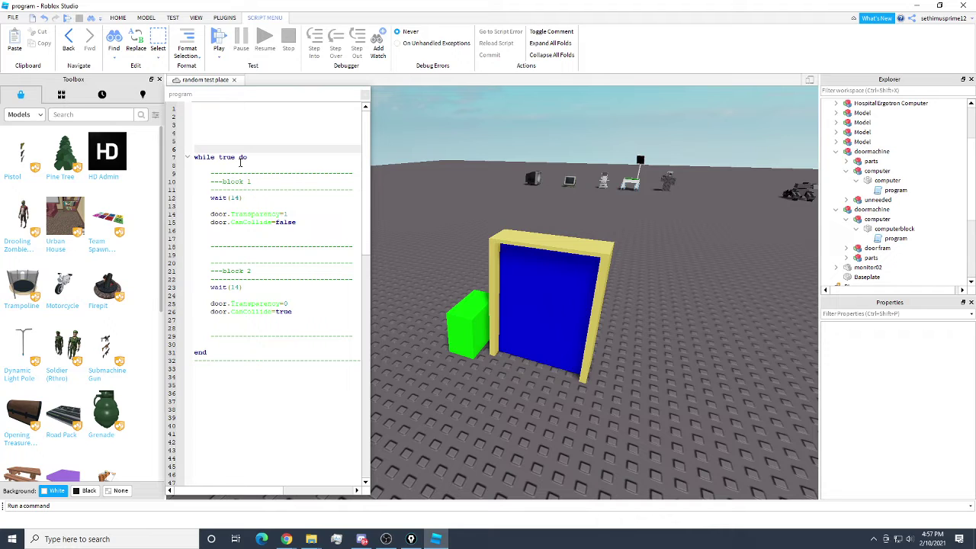
{"action": "key", "text": "Return"}
{"action": "key", "text": "Return"}
{"action": "key", "text": "Return"}
{"action": "key", "text": "Return"}
{"action": "key", "text": "Return"}
{"action": "key", "text": "Return"}
{"action": "key", "text": "Return"}
{"action": "key", "text": "Return"}
{"action": "key", "text": "Return"}
{"action": "key", "text": "Return"}
{"action": "key", "text": "Return"}
{"action": "key", "text": "Return"}
{"action": "key", "text": "Return"}
{"action": "key", "text": "Return"}
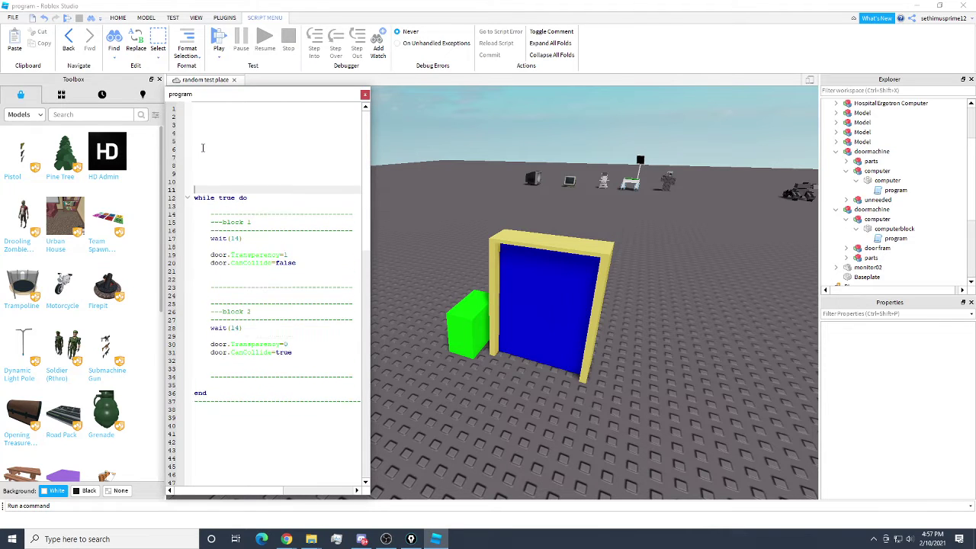
{"action": "key", "text": "Return"}
{"action": "key", "text": "Return"}
{"action": "key", "text": "Return"}
{"action": "key", "text": "Return"}
{"action": "key", "text": "Return"}
{"action": "key", "text": "Return"}
{"action": "key", "text": "Return"}
{"action": "key", "text": "Return"}
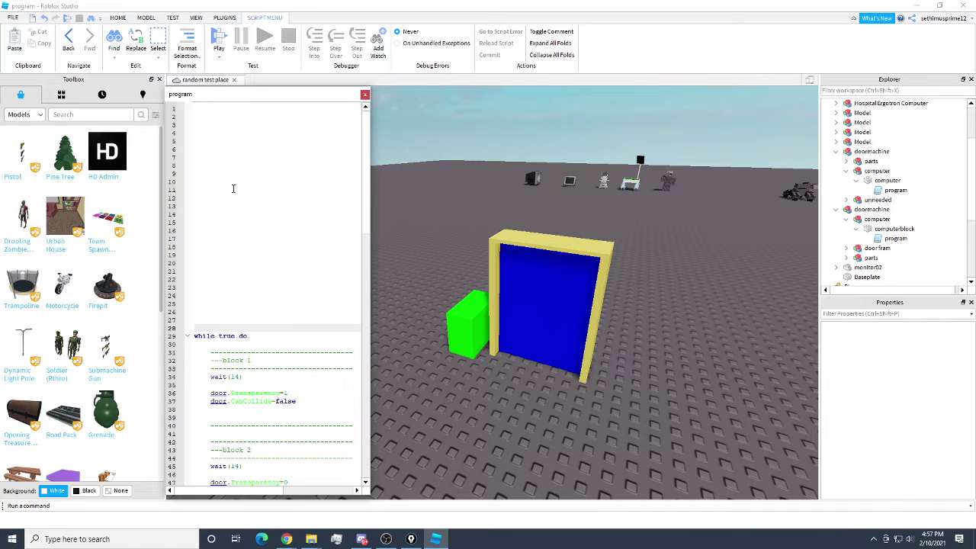
{"action": "key", "text": "Return"}
{"action": "key", "text": "Return"}
{"action": "key", "text": "Return"}
{"action": "key", "text": "Return"}
{"action": "key", "text": "Return"}
{"action": "key", "text": "Return"}
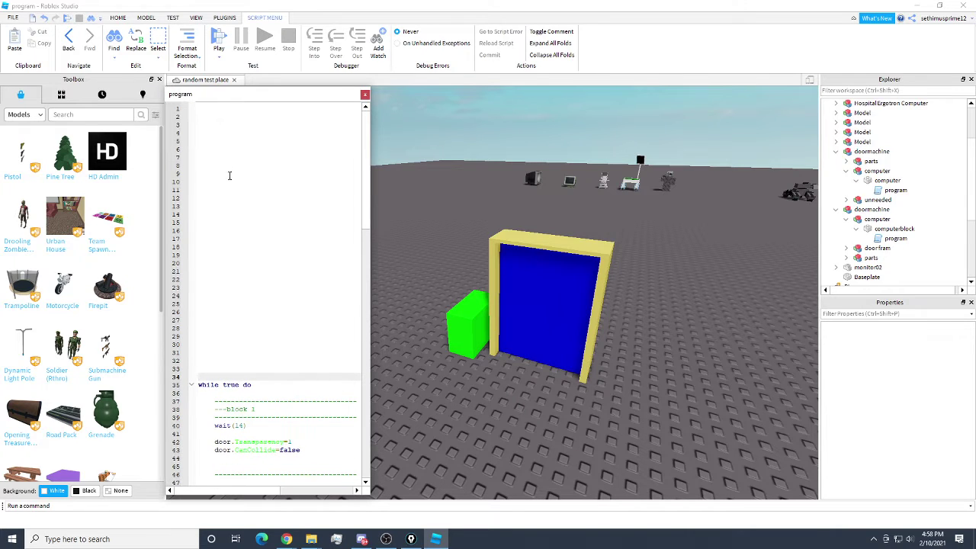
- Collapse the second doormachine and the computer model, then expand the coloured doormachine's parts model and select its door part
{"action": "left_click", "coordinate": [200, 114]}
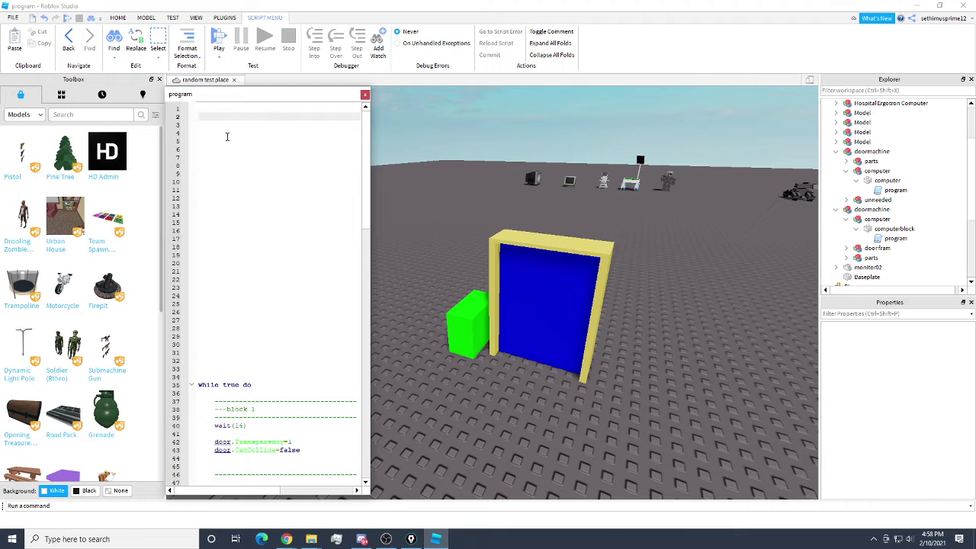
{"action": "left_click", "coordinate": [200, 131]}
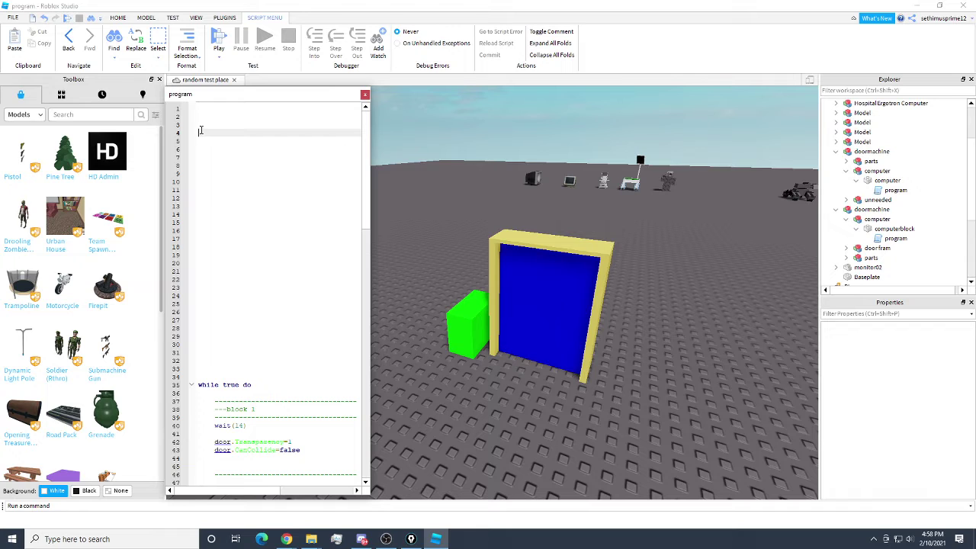
{"action": "left_click", "coordinate": [837, 209]}
{"action": "left_click", "coordinate": [875, 171]}
{"action": "left_click", "coordinate": [872, 151]}
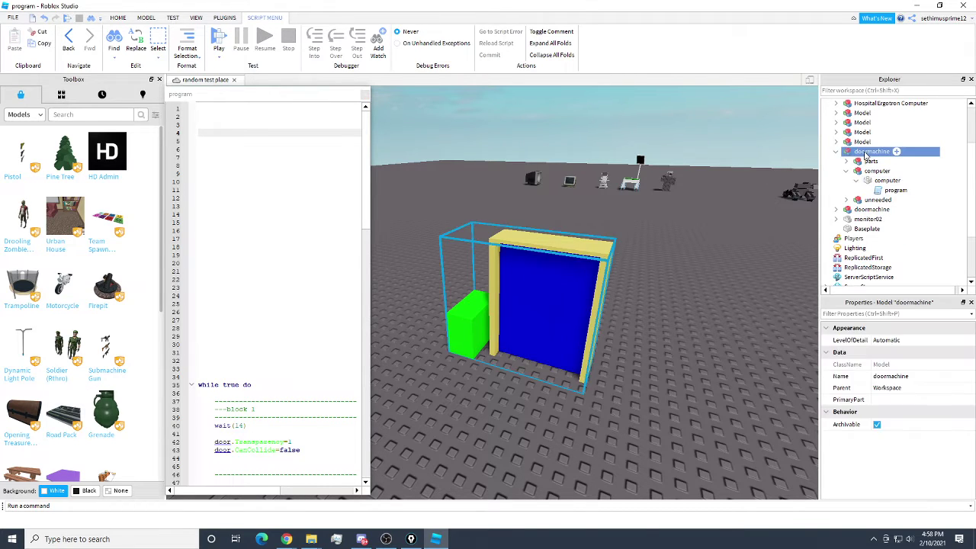
{"action": "left_click", "coordinate": [846, 170]}
{"action": "left_click", "coordinate": [870, 161]}
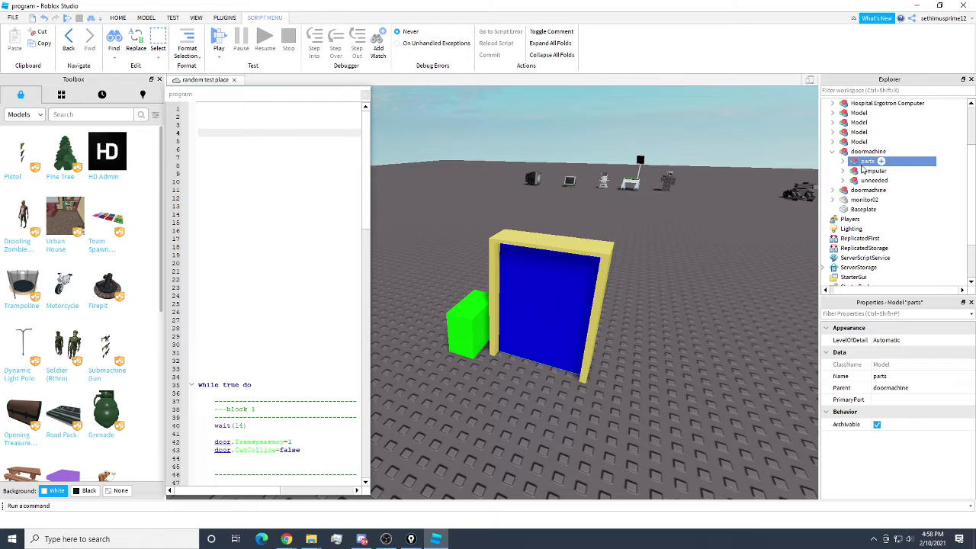
{"action": "left_click", "coordinate": [844, 162]}
{"action": "left_click", "coordinate": [864, 171]}
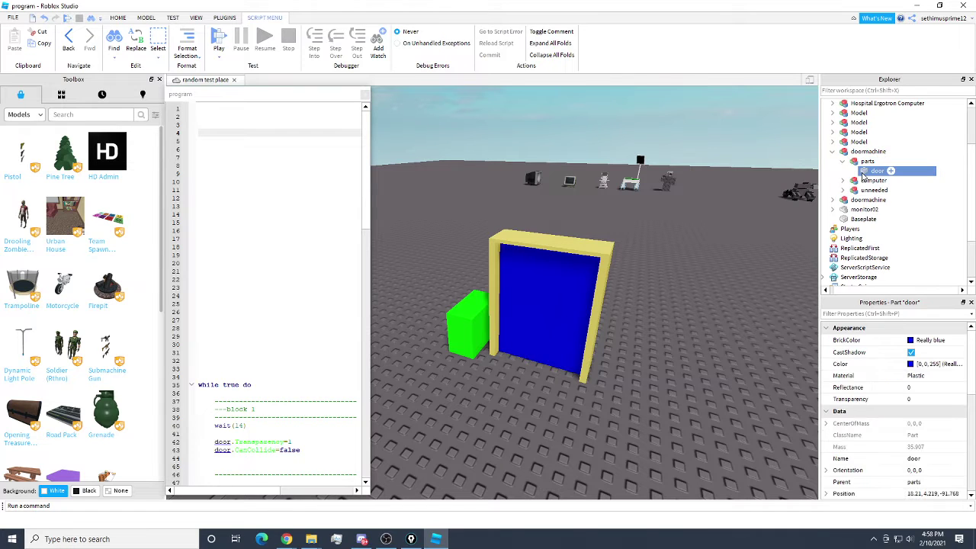
- Start a door variable on line 4 of the program script with "door = script.Parent"
{"action": "left_click", "coordinate": [203, 134]}
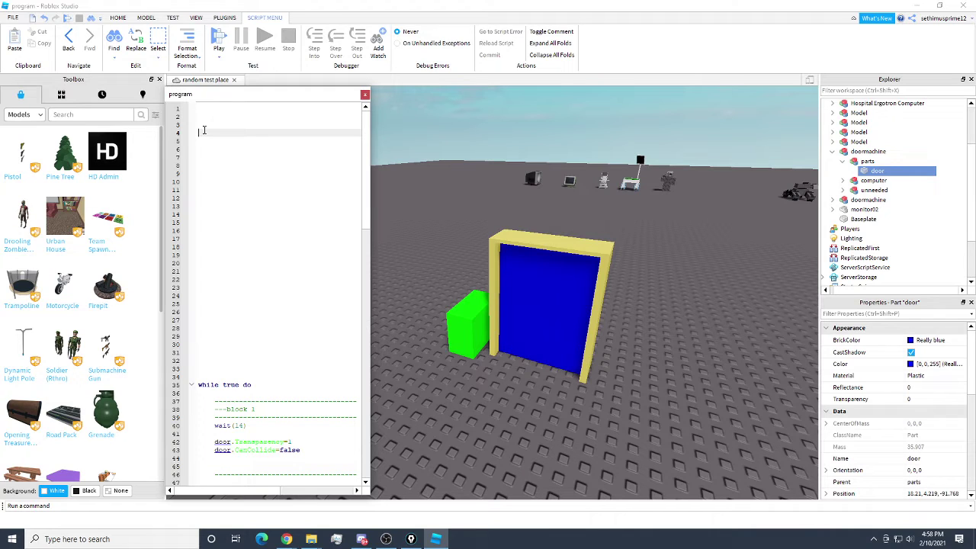
{"action": "type", "text": "door"}
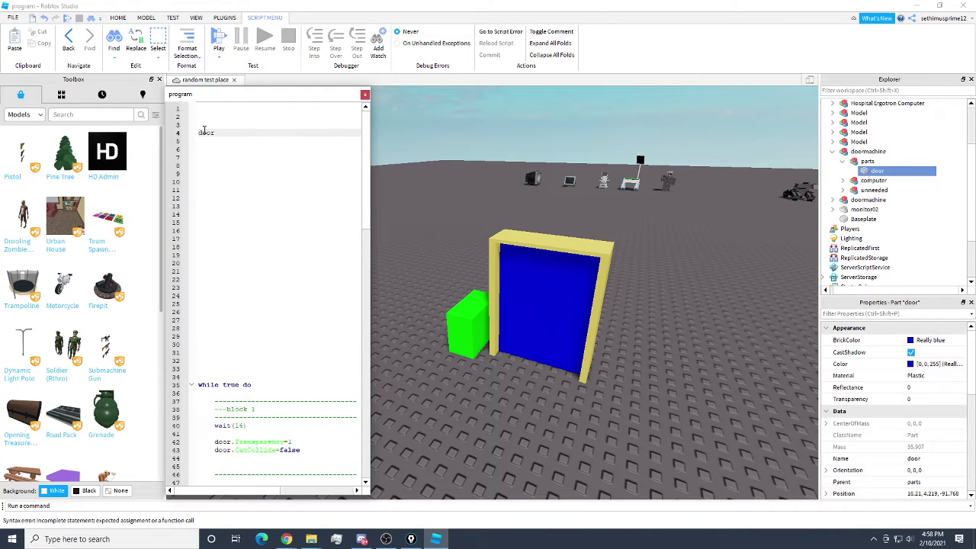
{"action": "type", "text": " = s"}
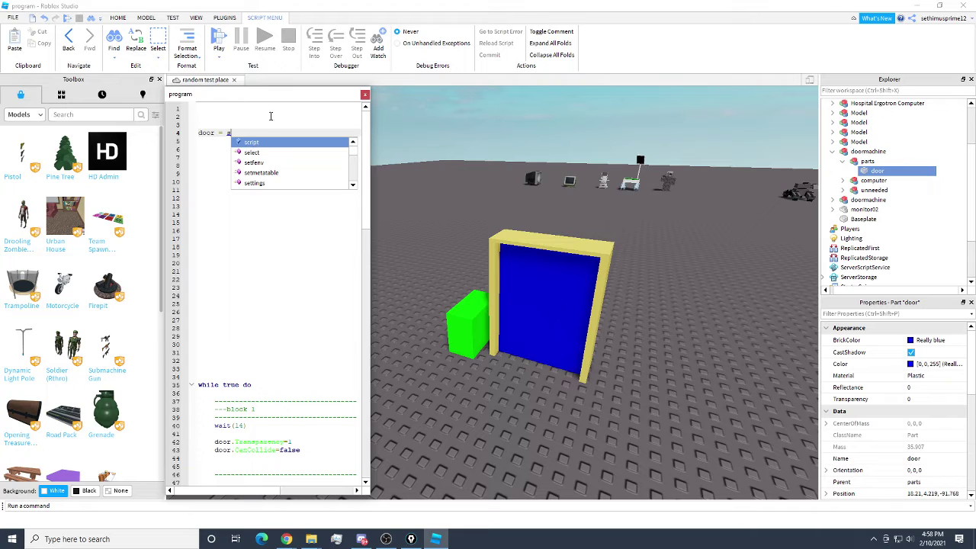
{"action": "key", "text": "Tab"}
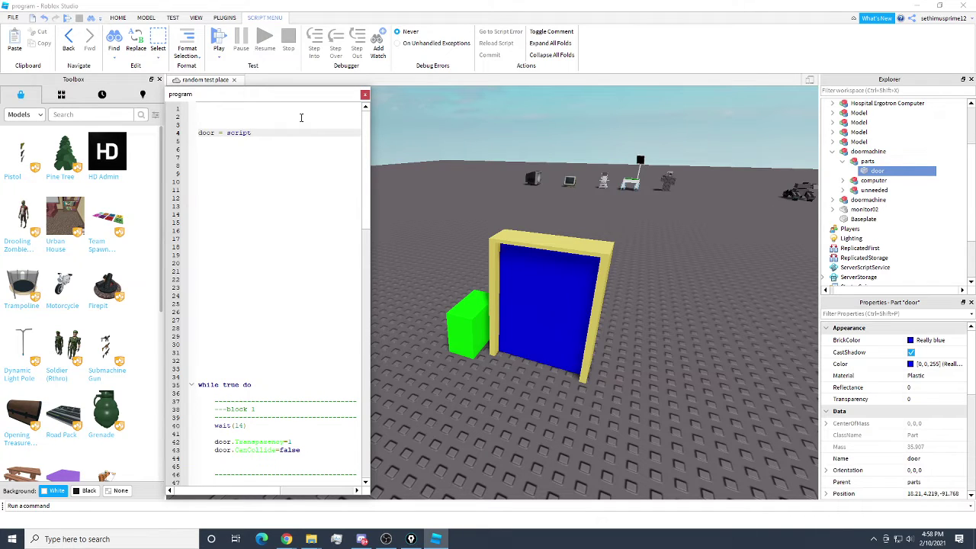
{"action": "type", "text": "."}
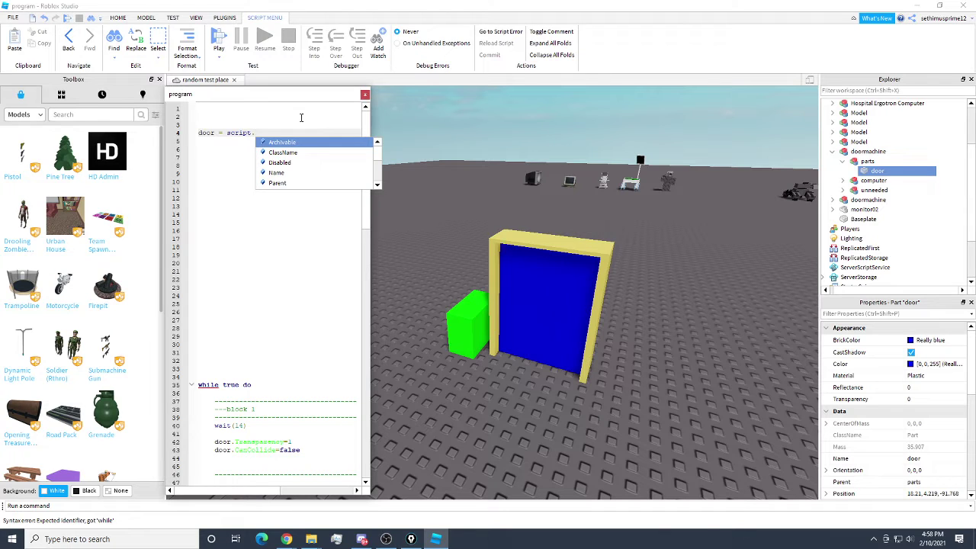
{"action": "type", "text": "p"}
{"action": "key", "text": "Tab"}
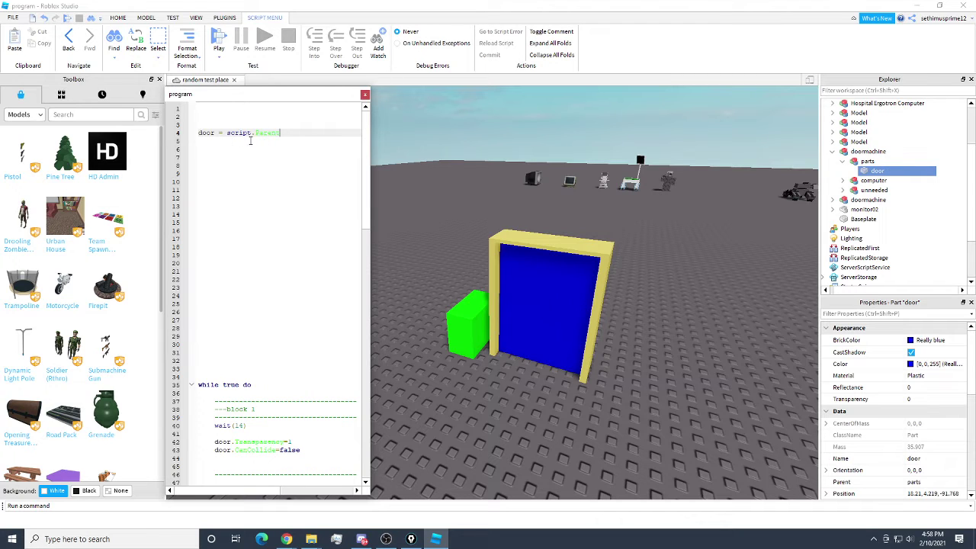
- Expand the coloured doormachine's computer model and extend the door variable's path to script.Parent.Parent.Parent
{"action": "left_click", "coordinate": [874, 180]}
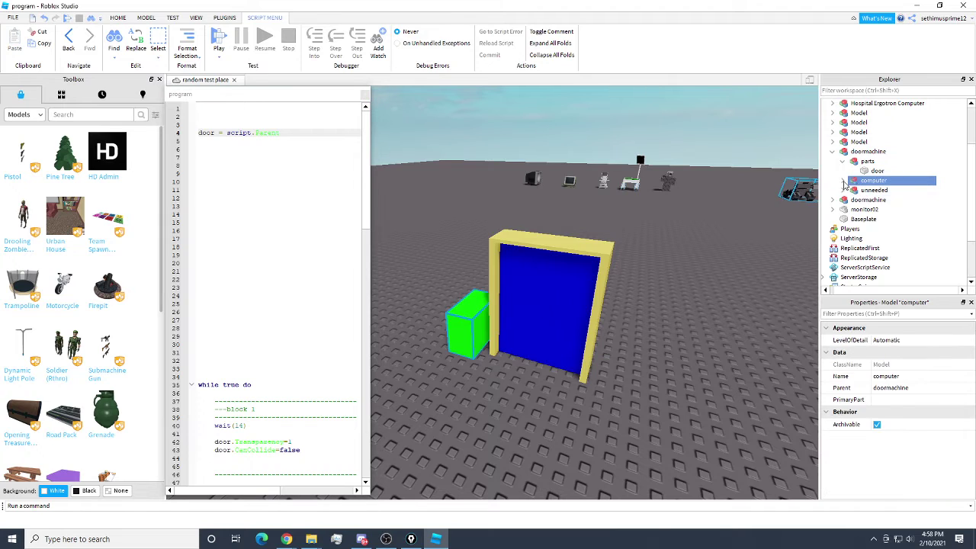
{"action": "left_click", "coordinate": [852, 181]}
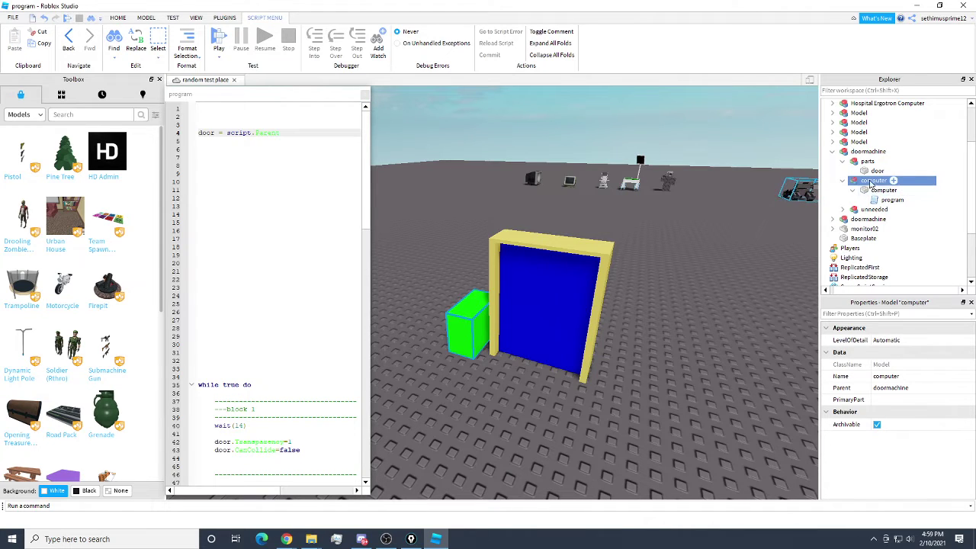
{"action": "left_click", "coordinate": [279, 134]}
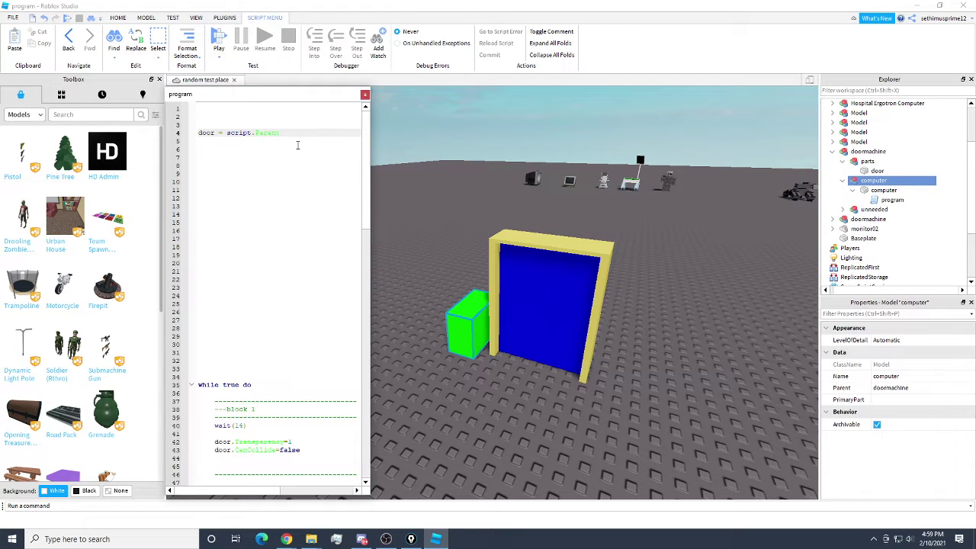
{"action": "type", "text": ".P"}
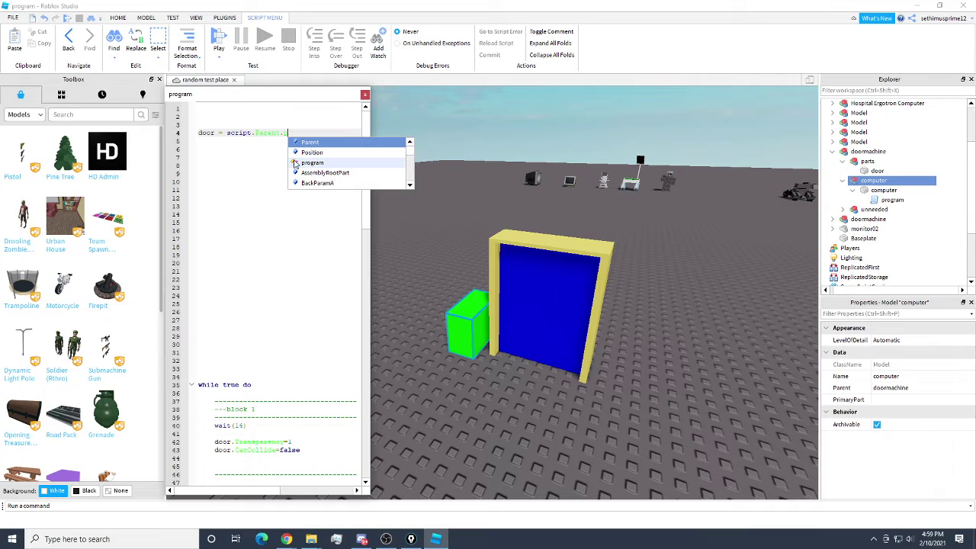
{"action": "key", "text": "Tab"}
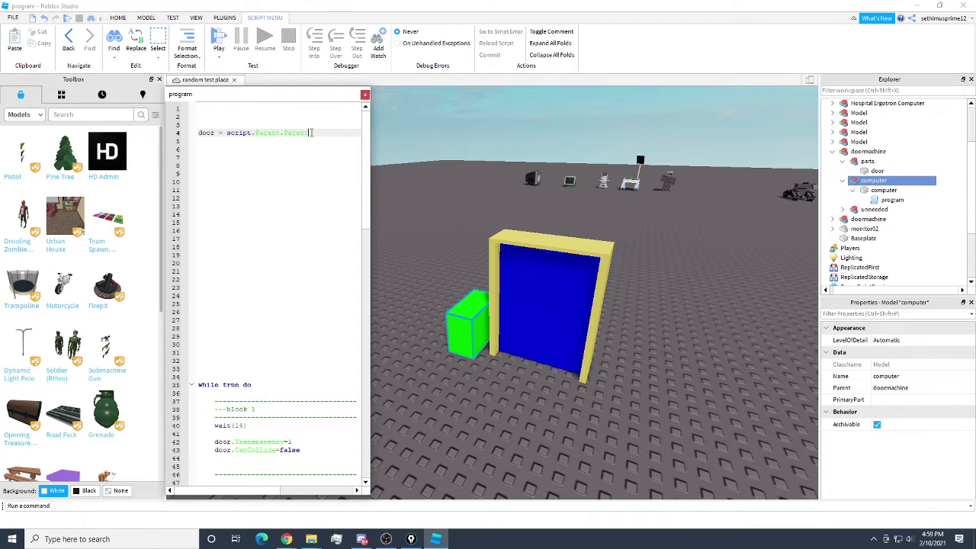
{"action": "type", "text": "."}
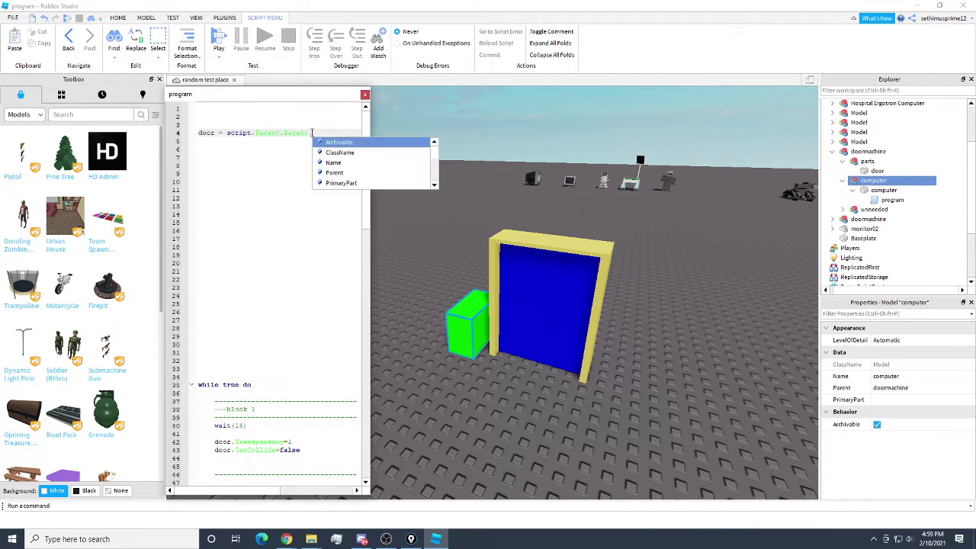
{"action": "type", "text": "P"}
{"action": "key", "text": "Tab"}
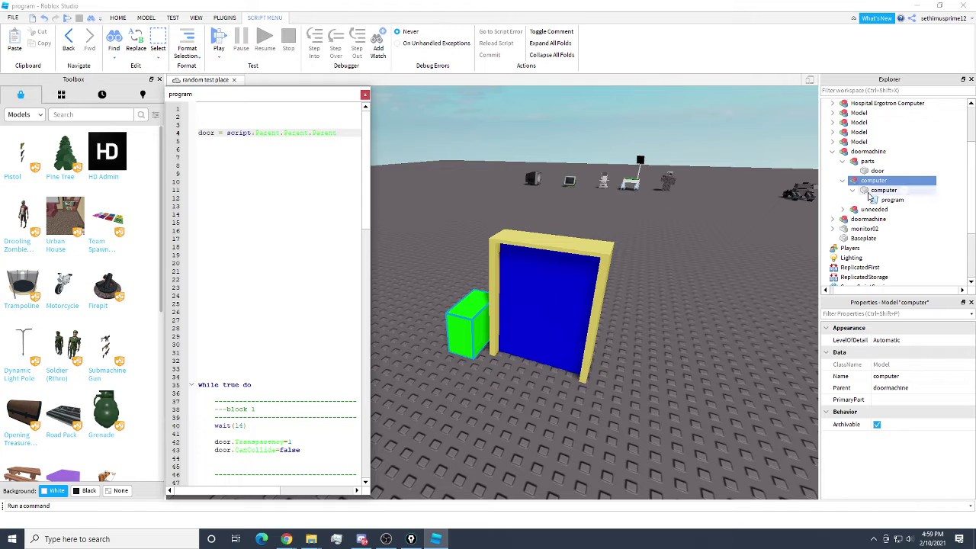
- Trace the hierarchy from the computer part up to doormachine and append the parts model to the door variable's path
{"action": "left_click_drag", "start_coordinate": [875, 190], "coordinate": [882, 156]}
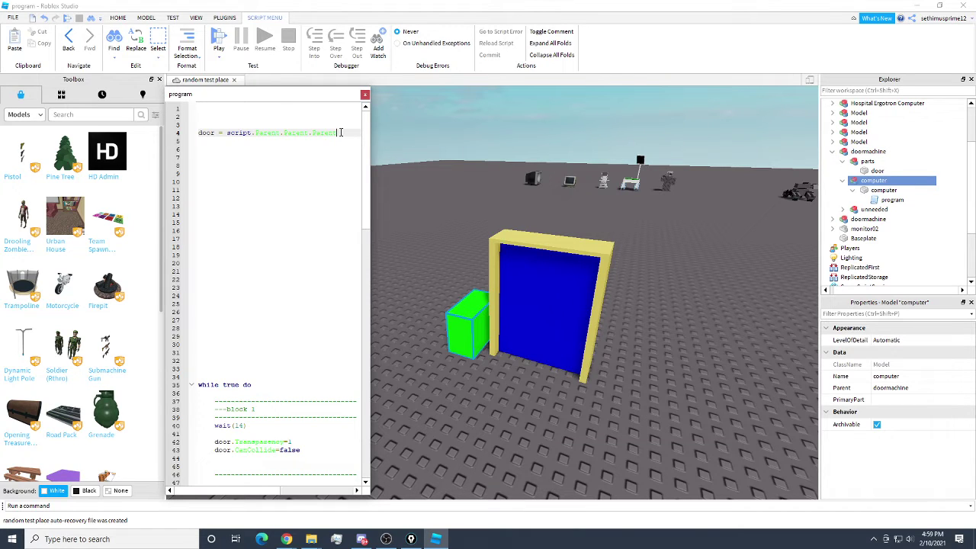
{"action": "type", "text": ".p"}
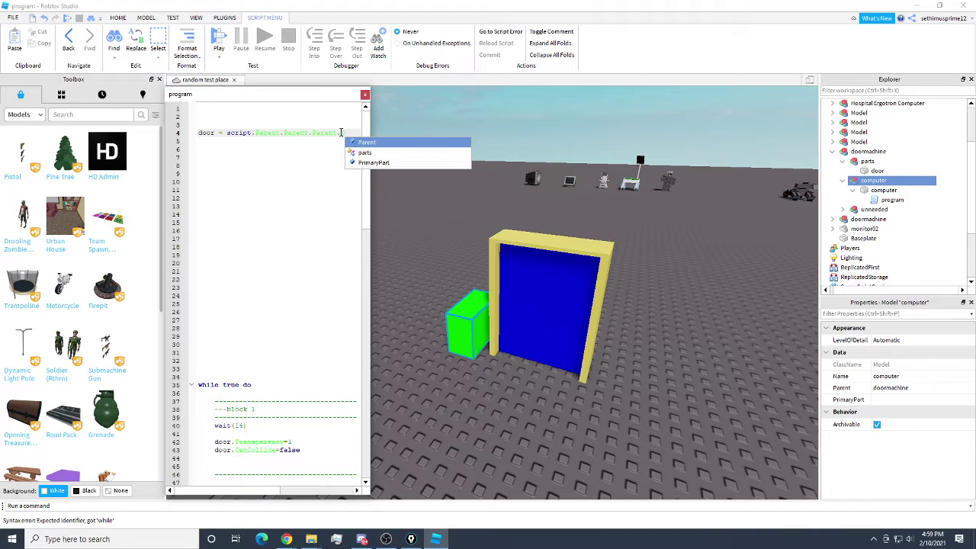
{"action": "left_click", "coordinate": [360, 156]}
{"action": "left_click", "coordinate": [365, 153]}
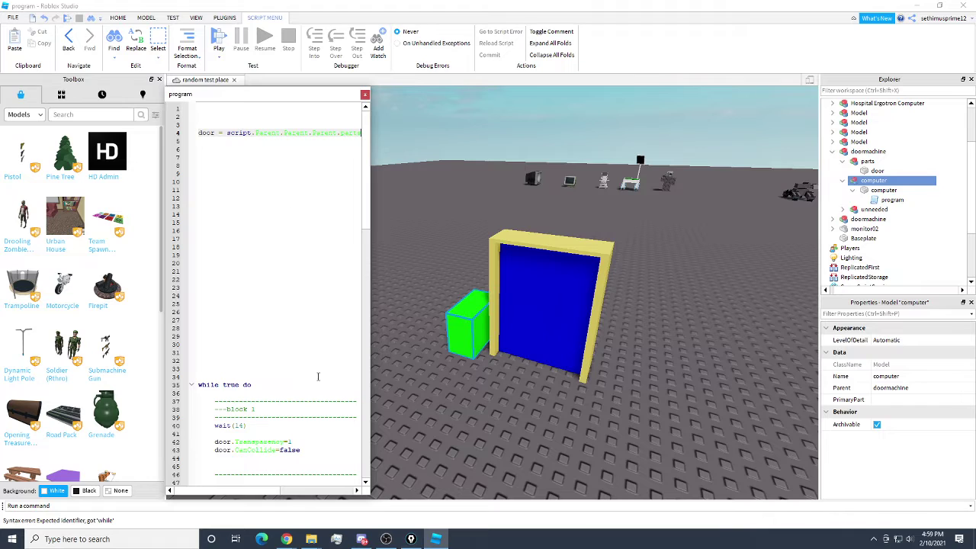
- Collapse the computer model, show the contents of the parts model, and finish the variable's path with .door
{"action": "left_click_drag", "start_coordinate": [271, 490], "coordinate": [277, 490]}
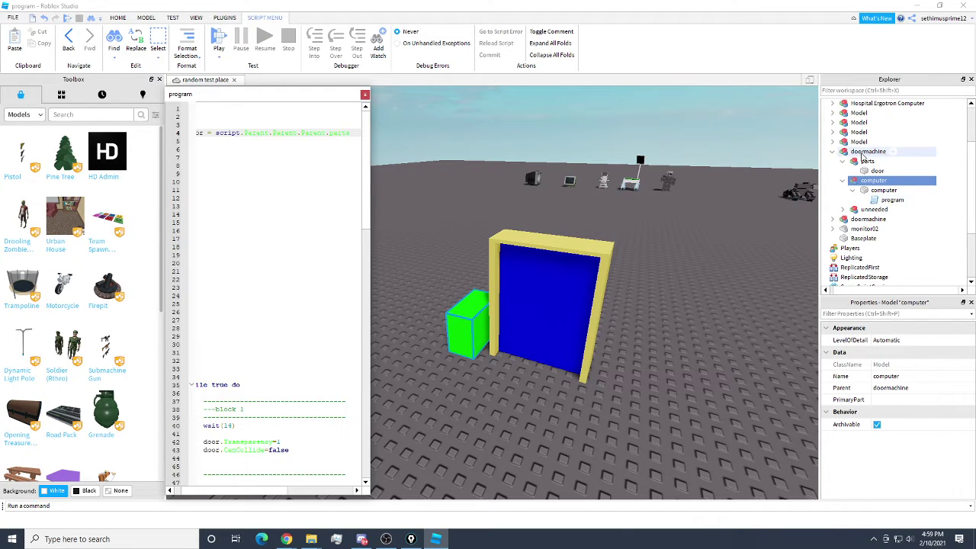
{"action": "left_click", "coordinate": [844, 181]}
{"action": "left_click", "coordinate": [845, 161]}
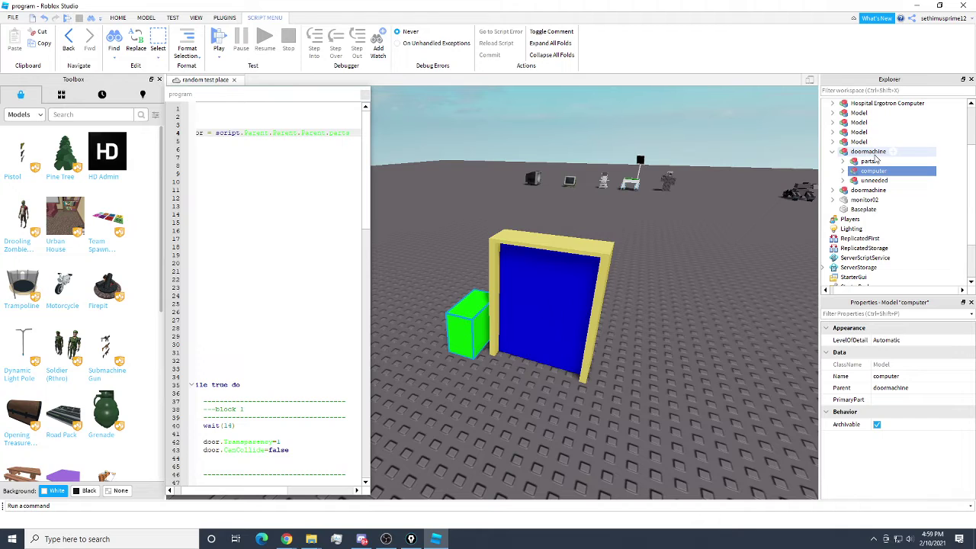
{"action": "left_click", "coordinate": [868, 161]}
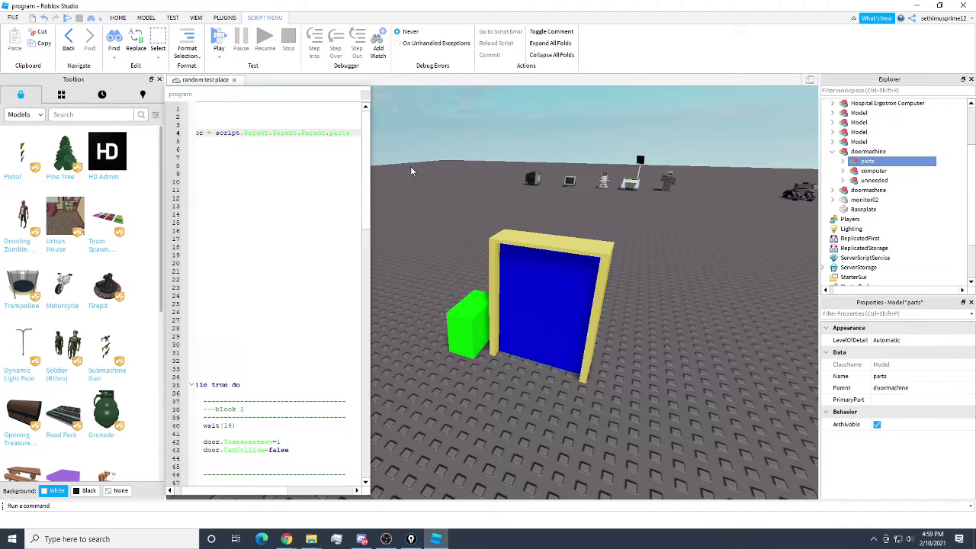
{"action": "left_click", "coordinate": [843, 161]}
{"action": "left_click", "coordinate": [352, 134]}
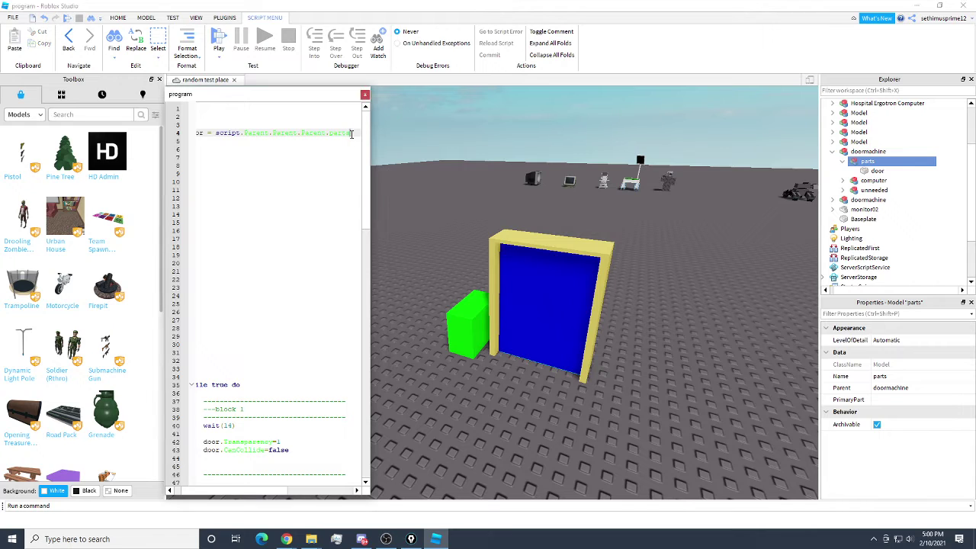
{"action": "type", "text": ".door"}
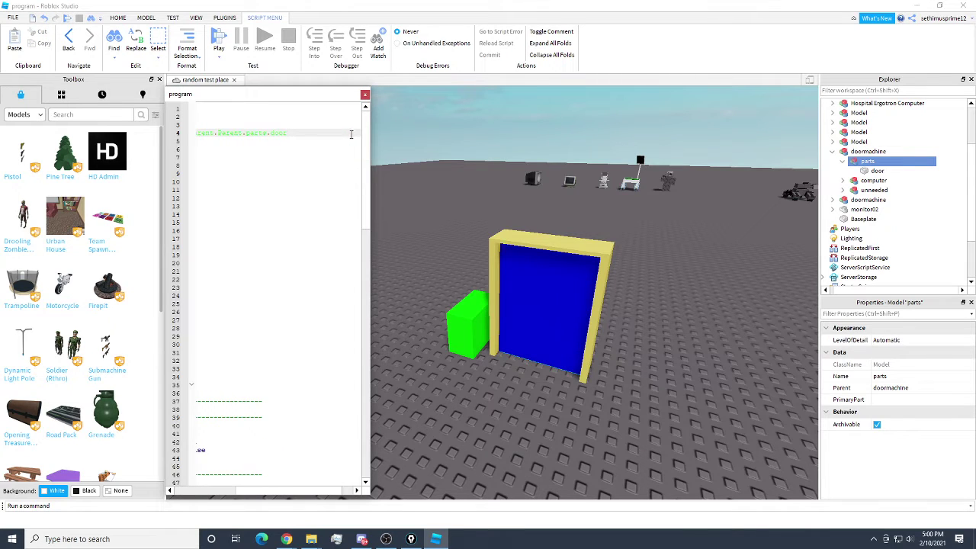
- Review the door variable on line 4 and how the while loop's two blocks use it for Transparency and CanCollide
{"action": "left_click_drag", "start_coordinate": [256, 492], "coordinate": [189, 492]}
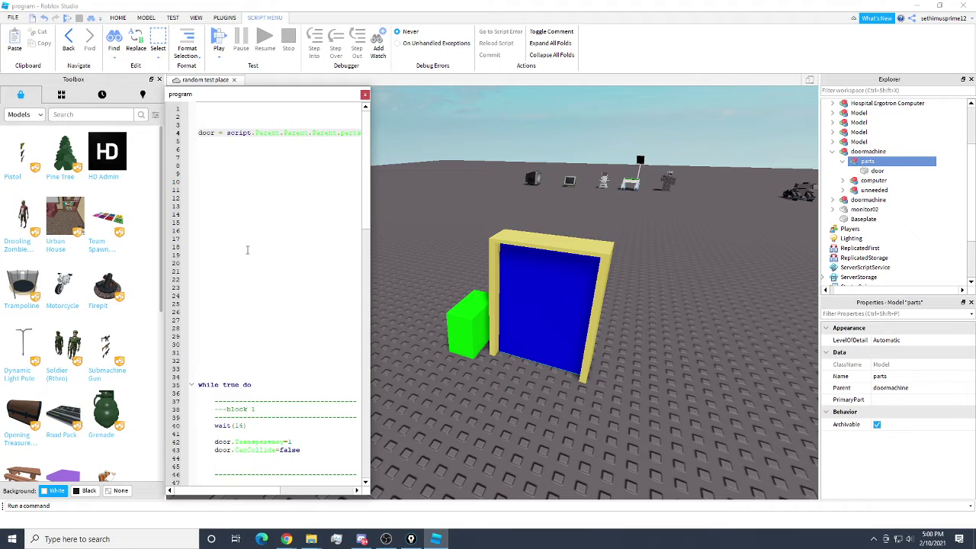
{"action": "double_click", "coordinate": [201, 133]}
{"action": "left_click", "coordinate": [218, 133]}
{"action": "mouse_move", "coordinate": [216, 133]}
{"action": "left_mouse_down"}
{"action": "mouse_move", "coordinate": [201, 134]}
{"action": "mouse_move", "coordinate": [335, 133]}
{"action": "mouse_move", "coordinate": [223, 135]}
{"action": "left_mouse_up"}
{"action": "scroll", "coordinate": [251, 209], "scroll_direction": "down", "scroll_amount": 2}
{"action": "scroll", "coordinate": [258, 218], "scroll_direction": "down", "scroll_amount": 1}
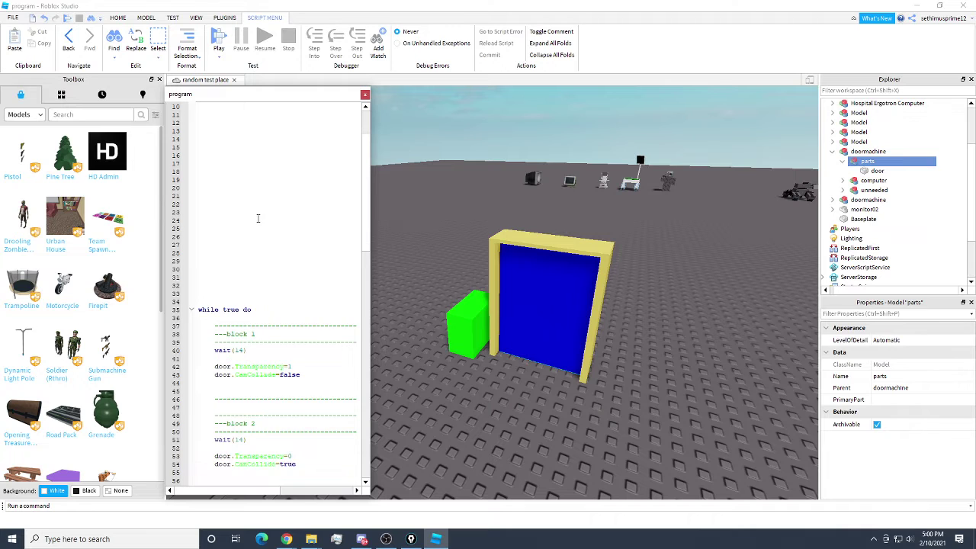
{"action": "scroll", "coordinate": [259, 221], "scroll_direction": "down", "scroll_amount": 3}
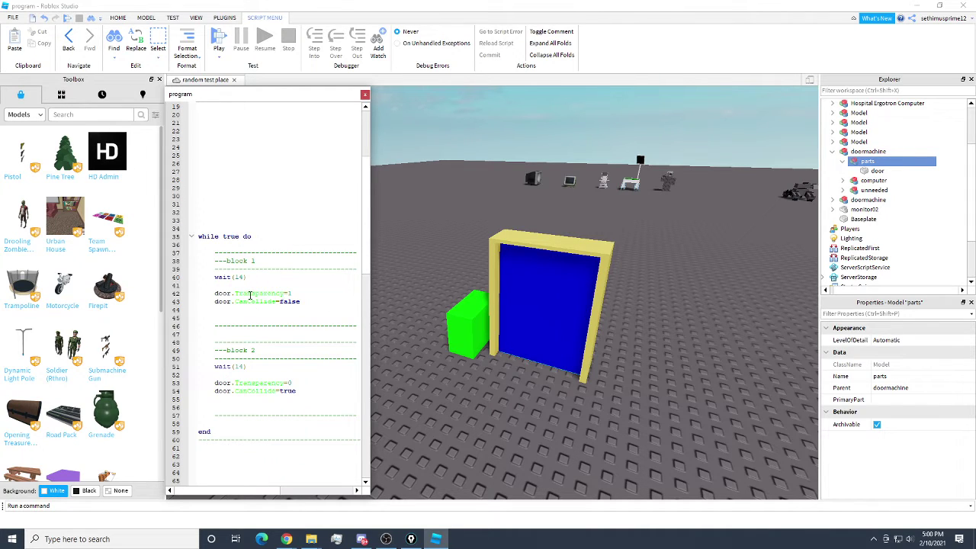
{"action": "scroll", "coordinate": [252, 292], "scroll_direction": "up", "scroll_amount": 6}
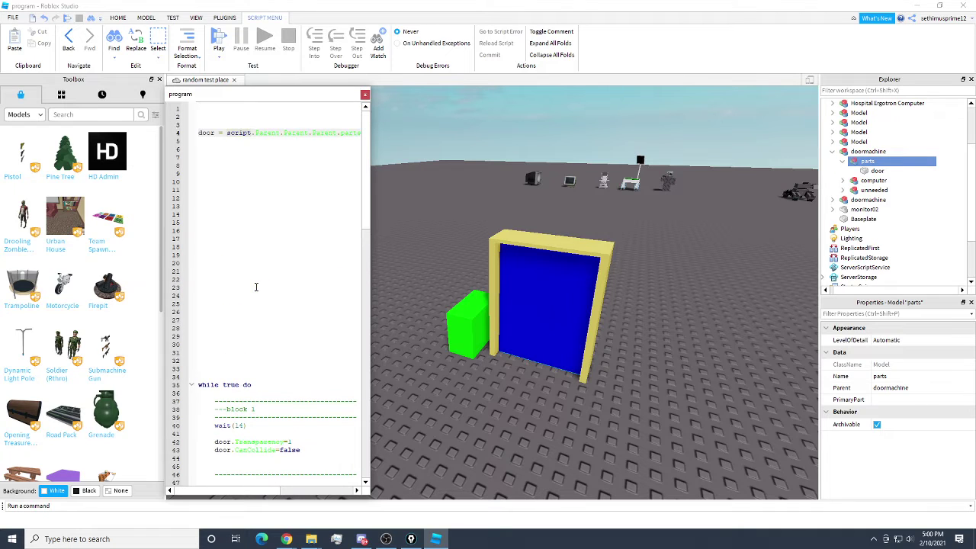
{"action": "mouse_move", "coordinate": [241, 490]}
{"action": "left_mouse_down"}
{"action": "mouse_move", "coordinate": [290, 489]}
{"action": "mouse_move", "coordinate": [246, 489]}
{"action": "left_mouse_up"}
{"action": "scroll", "coordinate": [275, 315], "scroll_direction": "down", "scroll_amount": 1}
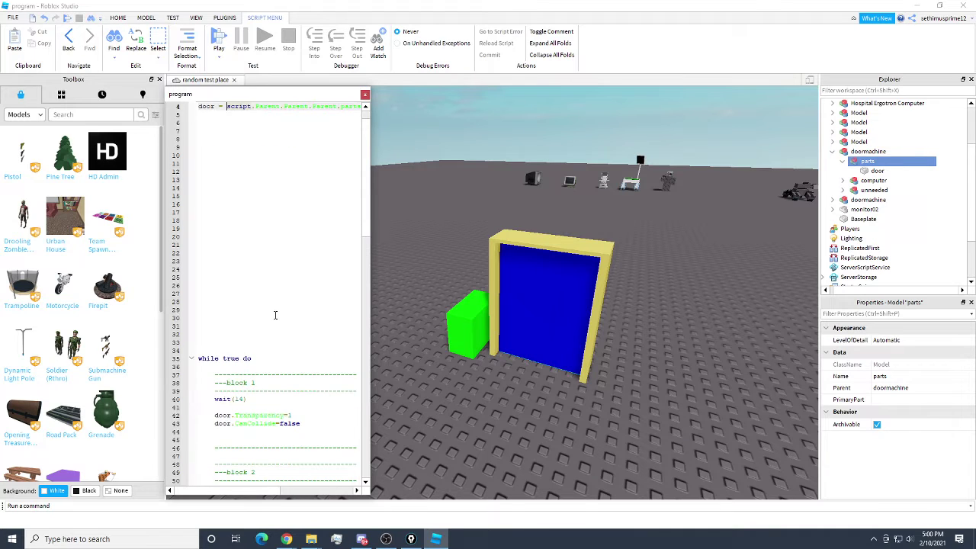
- Add a long dashed comment separator on line 9, below the door variable declaration
{"action": "scroll", "coordinate": [275, 315], "scroll_direction": "up", "scroll_amount": 1}
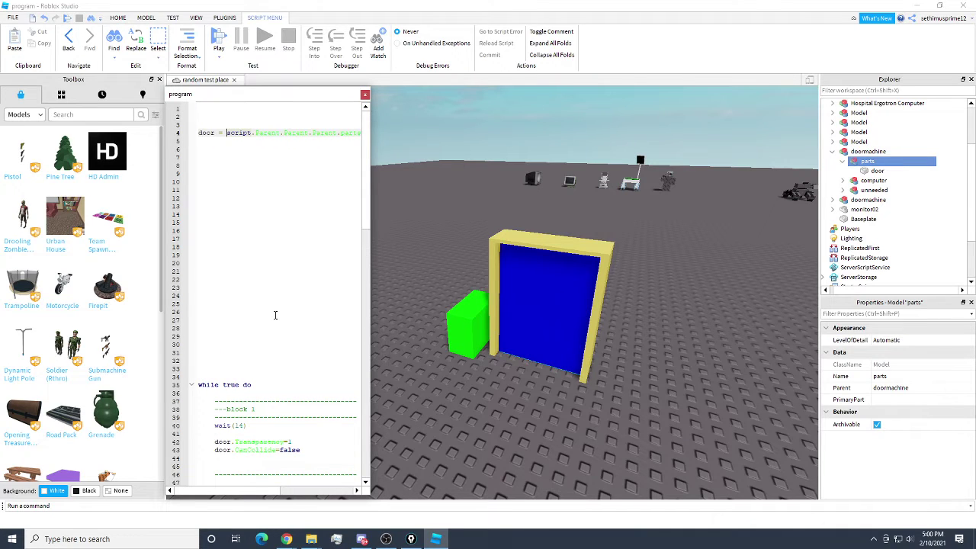
{"action": "left_click", "coordinate": [203, 172]}
{"action": "type", "text": "-"}
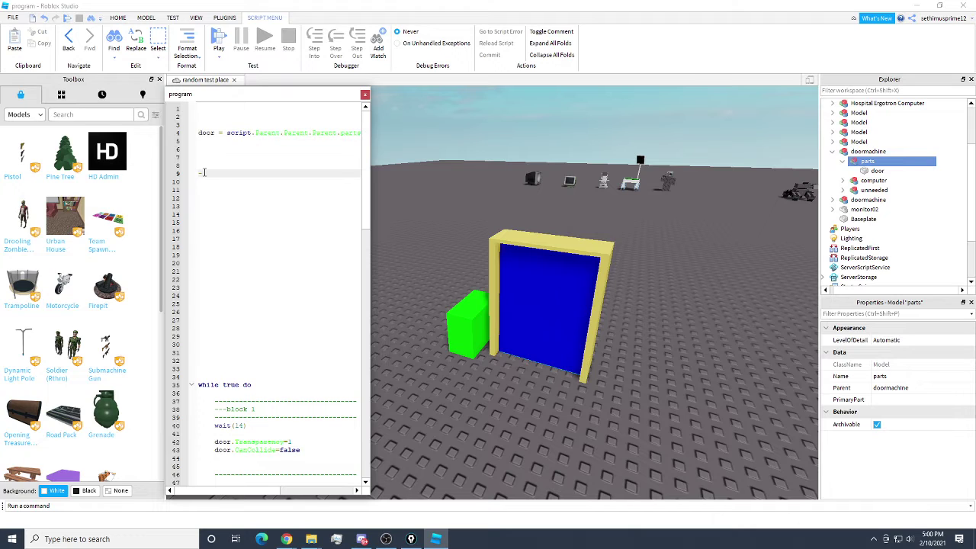
{"action": "type", "text": "-----------------------------------"}
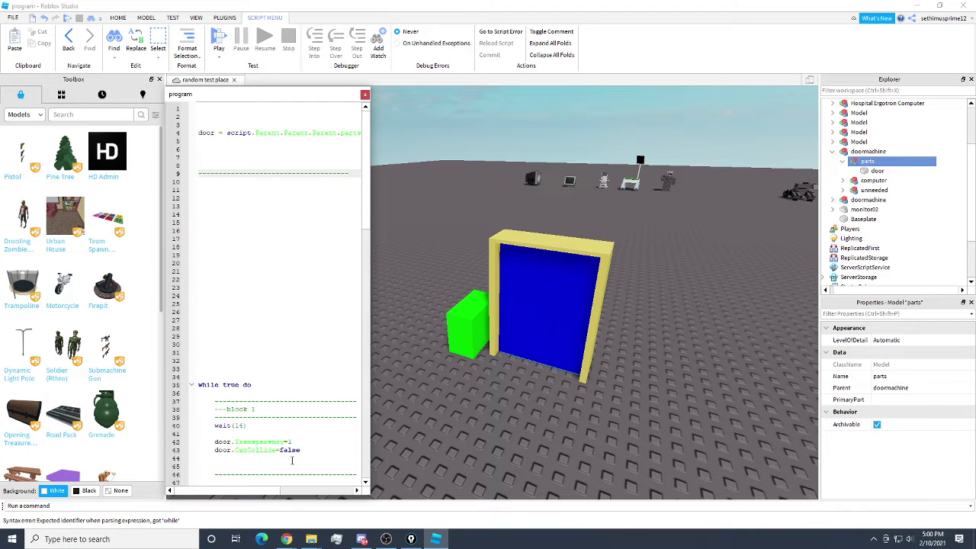
{"action": "left_click_drag", "start_coordinate": [268, 491], "coordinate": [309, 489]}
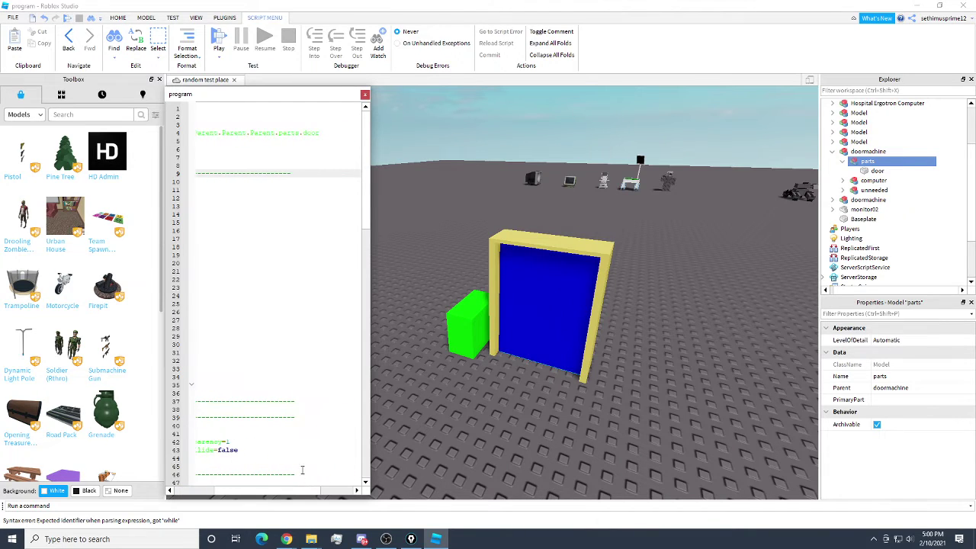
{"action": "type", "text": "----------------------"}
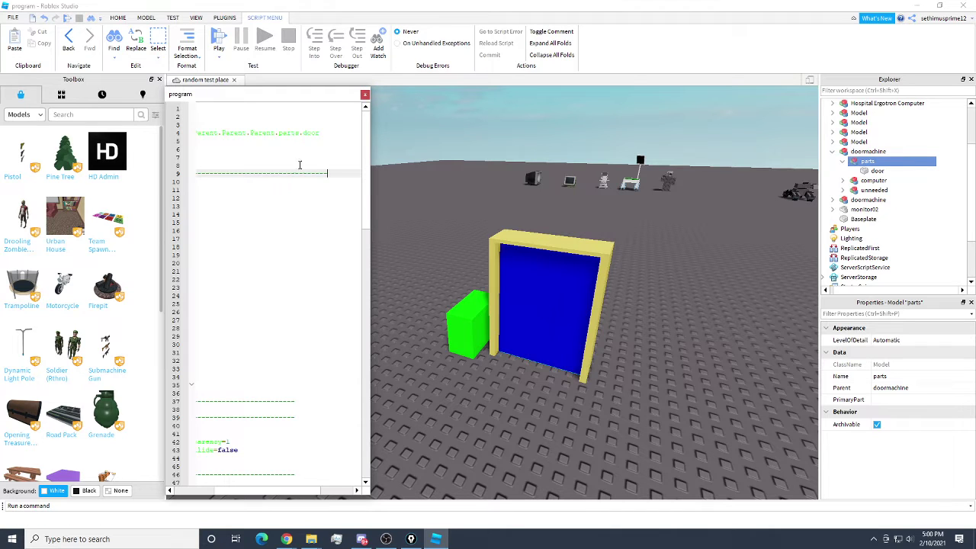
- Add a dashed comment separator on line 2, above the door variable declaration
{"action": "left_click", "coordinate": [264, 115]}
{"action": "type", "text": "-----"}
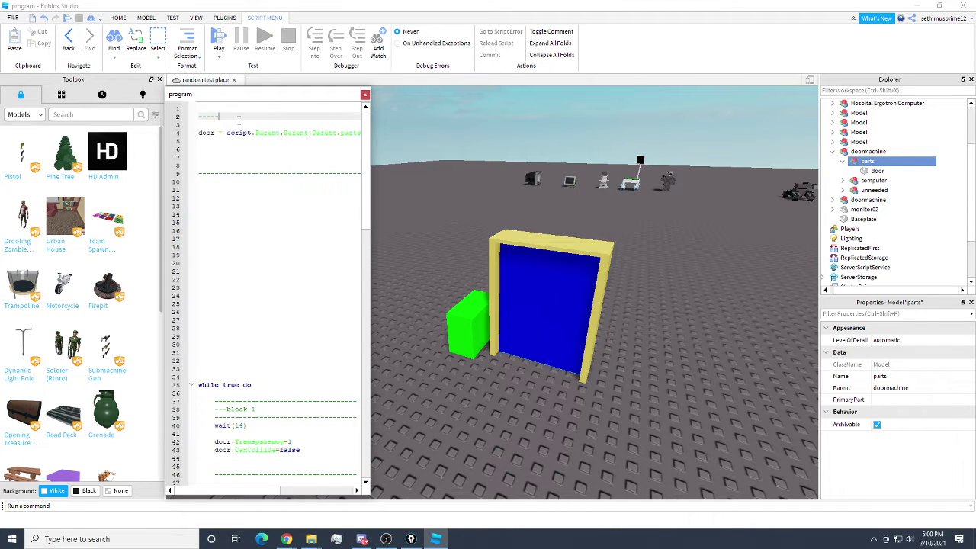
{"action": "type", "text": "----------------------------------"}
- Examine the "while true do" line that opens the main loop on line 35
{"action": "scroll", "coordinate": [289, 266], "scroll_direction": "down", "scroll_amount": 6}
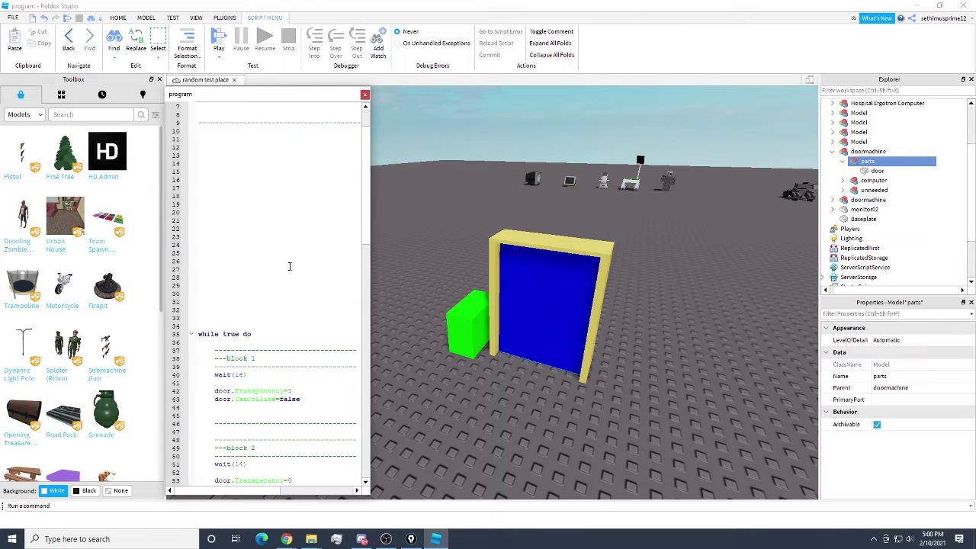
{"action": "scroll", "coordinate": [323, 290], "scroll_direction": "down", "scroll_amount": 1}
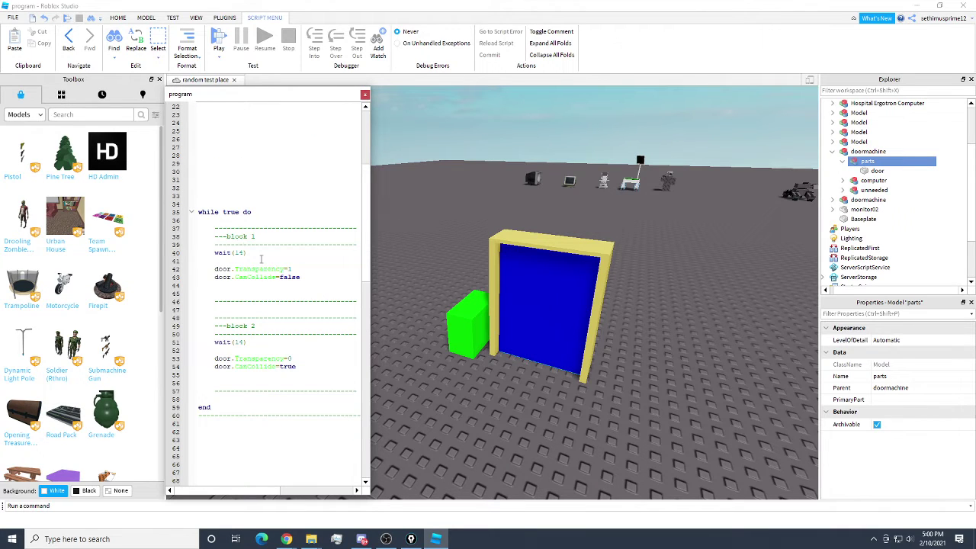
{"action": "left_click_drag", "start_coordinate": [199, 215], "coordinate": [254, 212]}
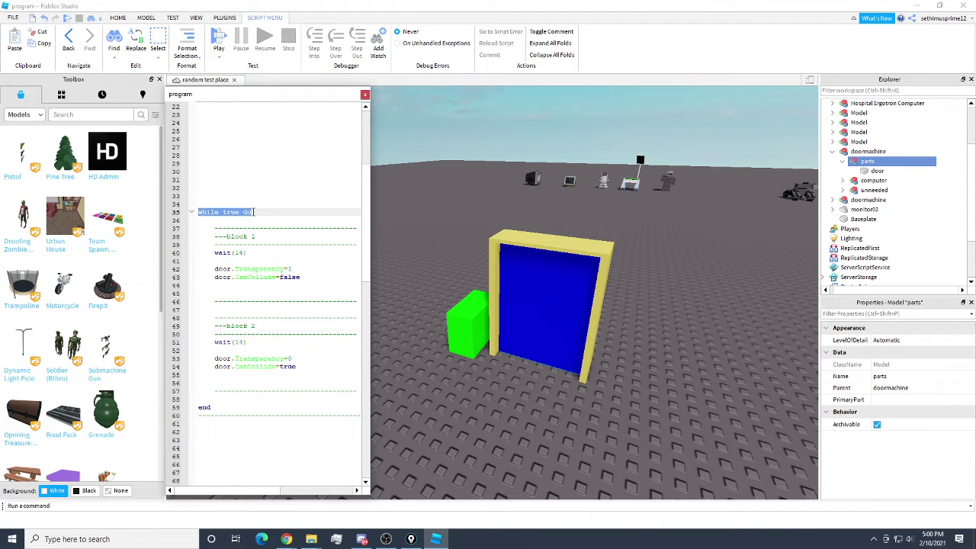
{"action": "left_click", "coordinate": [261, 206]}
{"action": "left_click_drag", "start_coordinate": [200, 213], "coordinate": [253, 214]}
{"action": "left_click", "coordinate": [247, 219]}
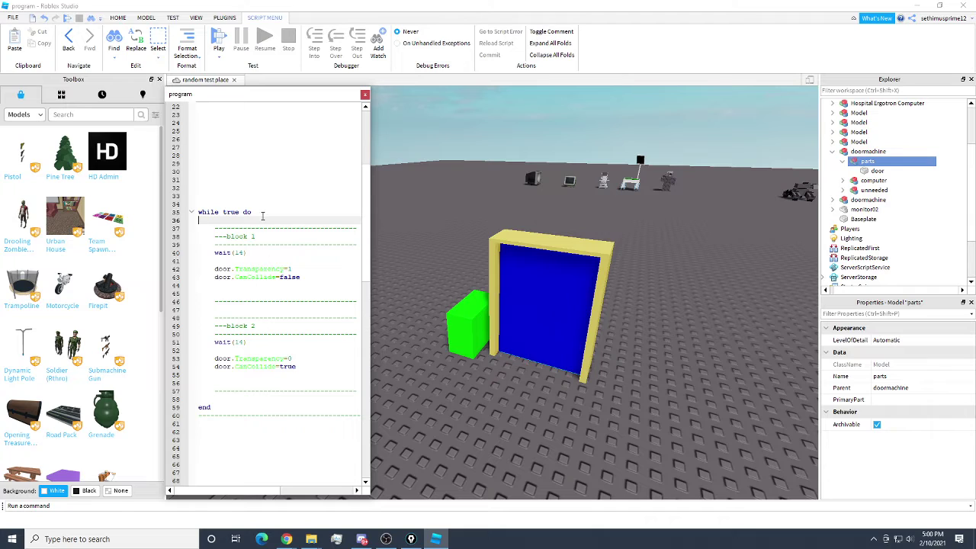
{"action": "left_click_drag", "start_coordinate": [251, 212], "coordinate": [199, 211]}
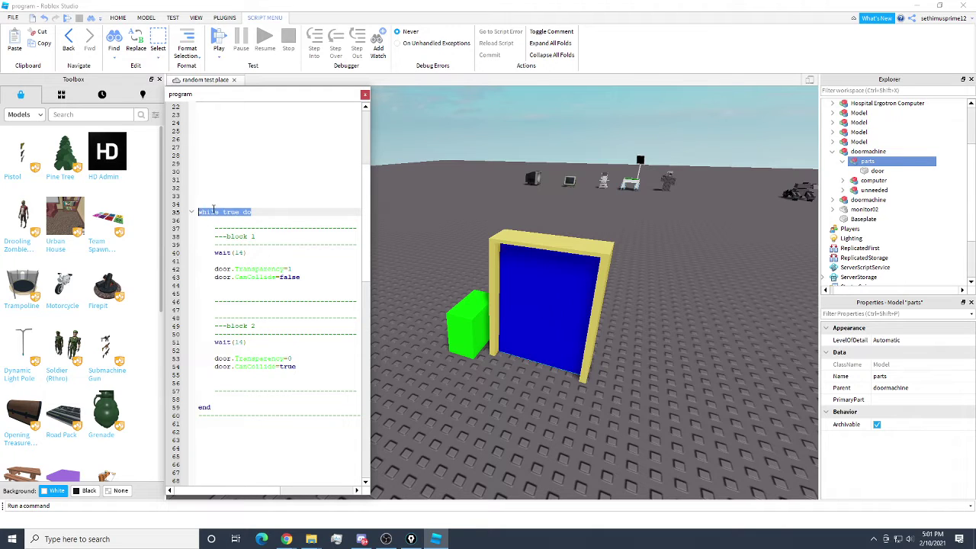
{"action": "left_click", "coordinate": [256, 212]}
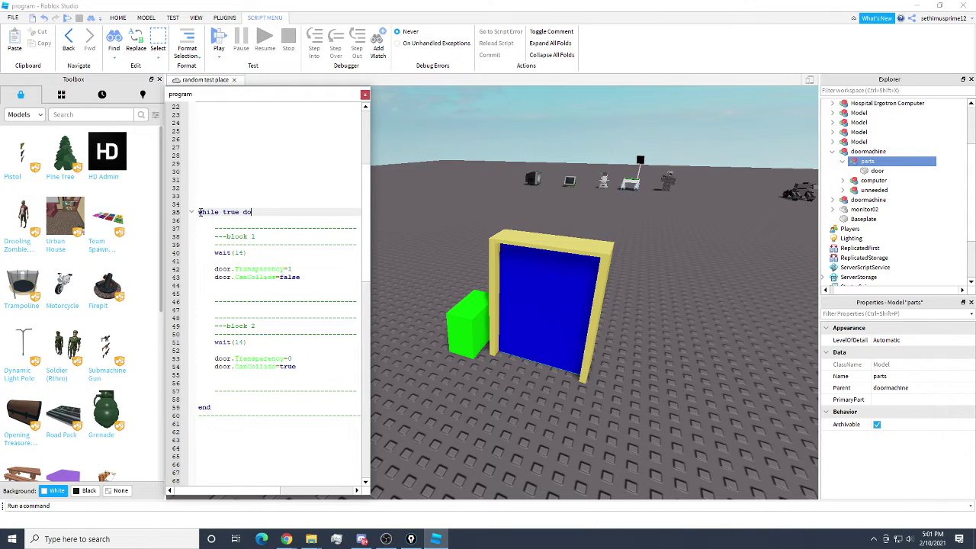
{"action": "left_click_drag", "start_coordinate": [199, 213], "coordinate": [252, 212]}
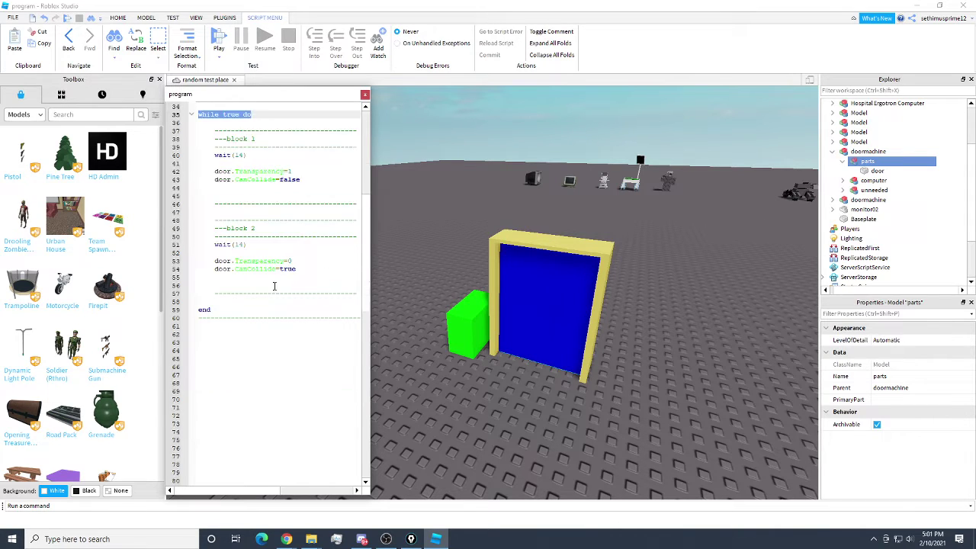
- Write an empty "while true do" loop with its closing "end" on line 68, below the main loop
{"action": "scroll", "coordinate": [225, 318], "scroll_direction": "down", "scroll_amount": 7}
{"action": "left_click", "coordinate": [204, 311]}
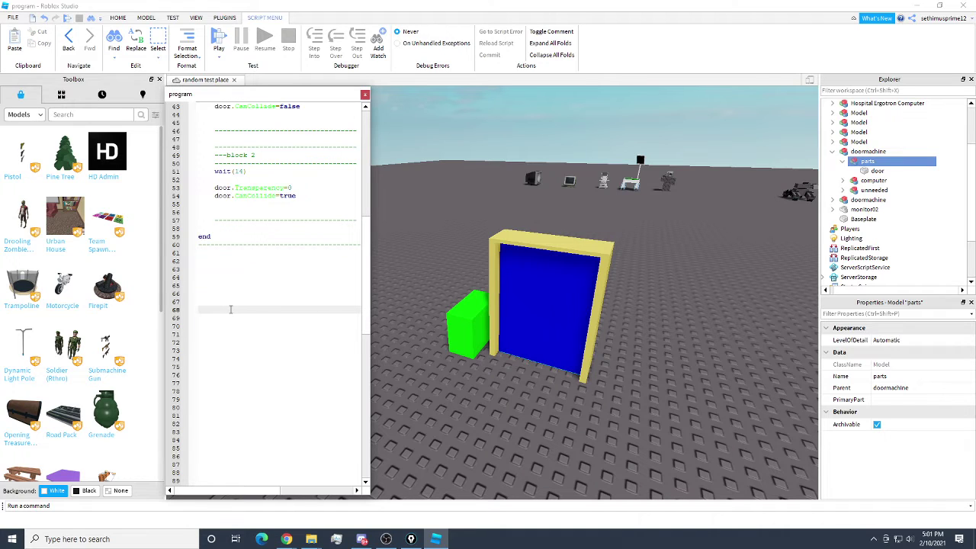
{"action": "type", "text": "while t"}
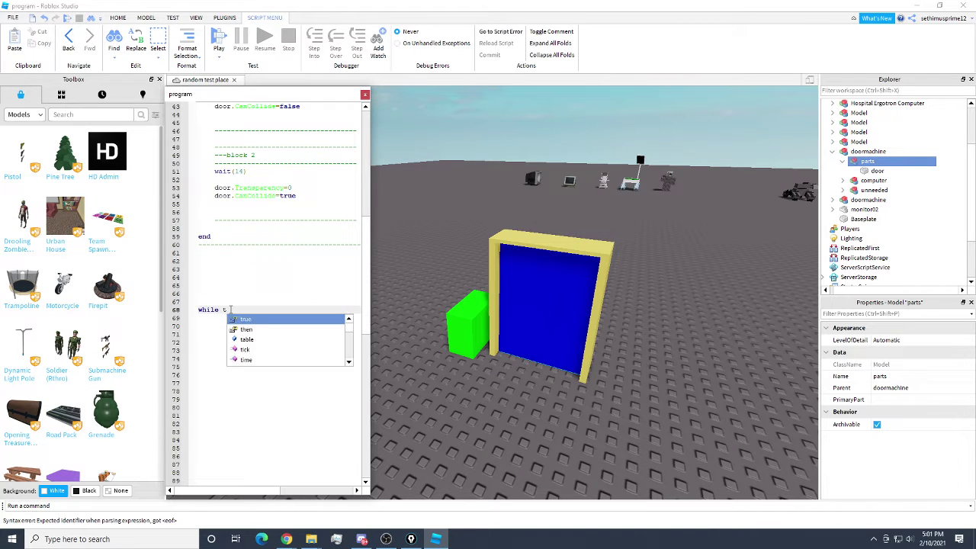
{"action": "type", "text": "ure do"}
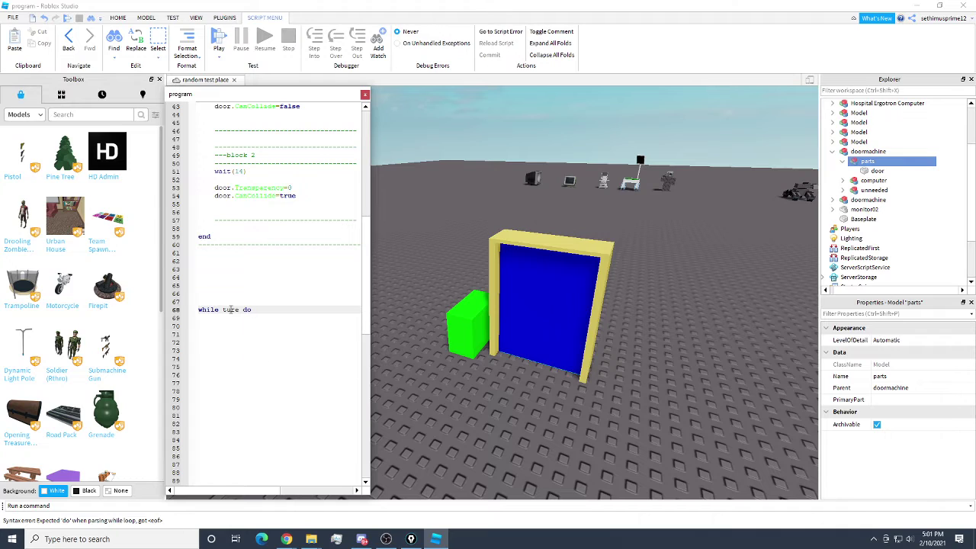
{"action": "key", "text": "Return"}
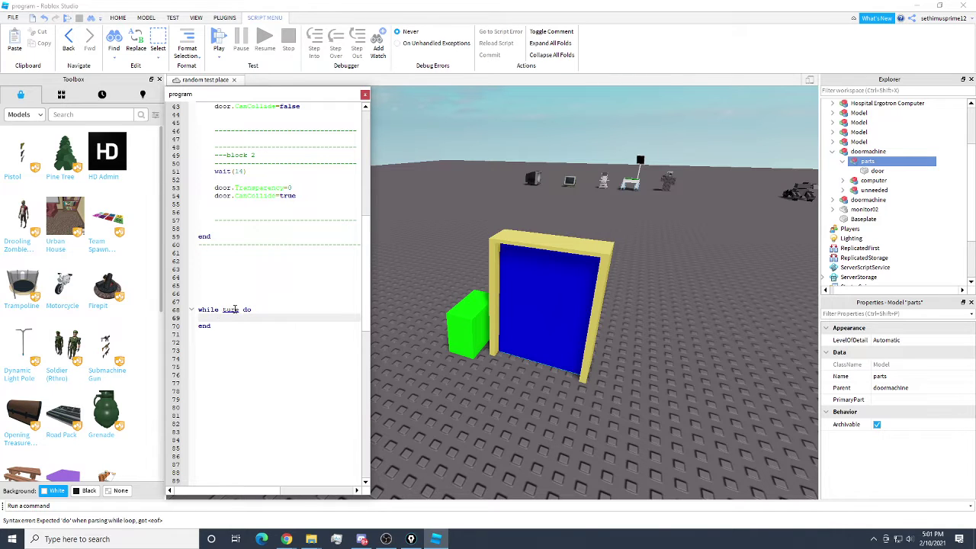
{"action": "double_click", "coordinate": [238, 310]}
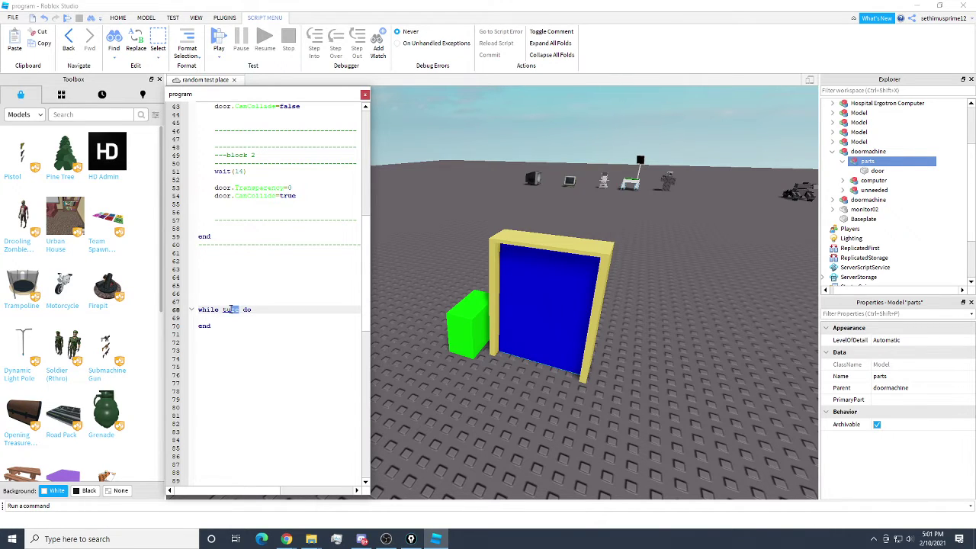
{"action": "type", "text": "true"}
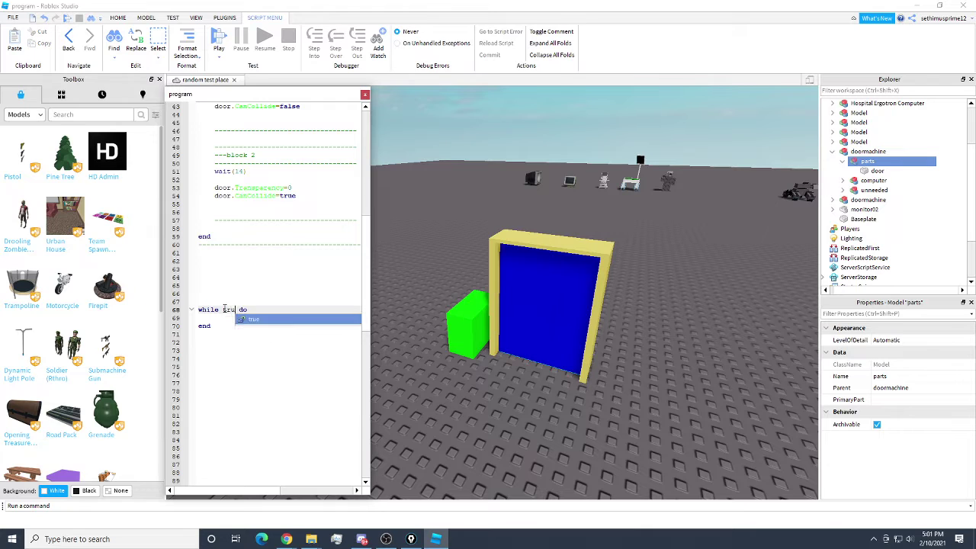
{"action": "left_click", "coordinate": [259, 310]}
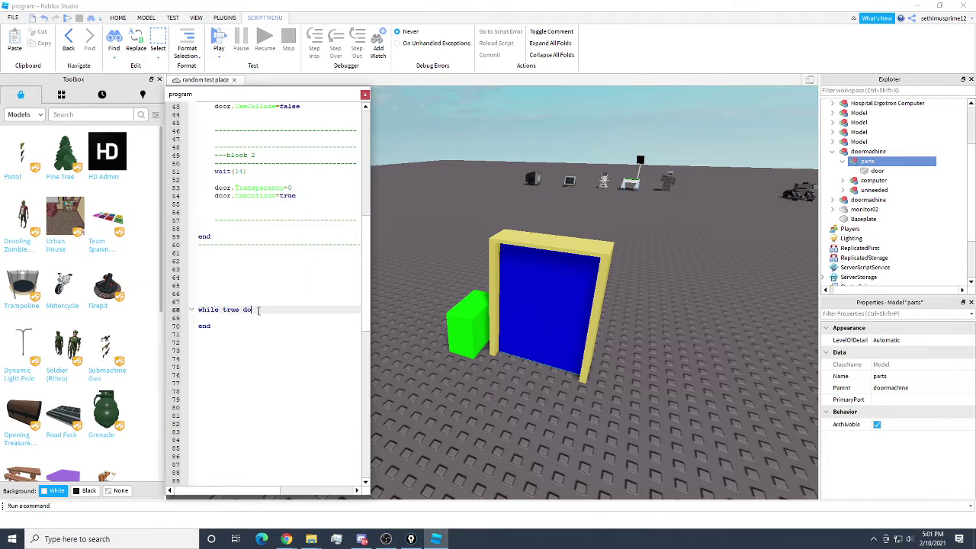
{"action": "left_click", "coordinate": [213, 319]}
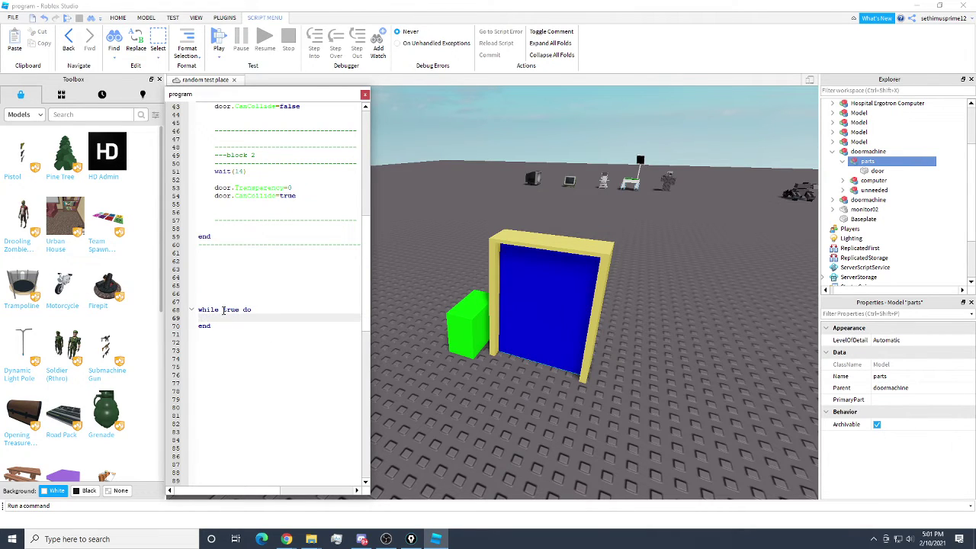
- Delete the empty while loop on lines 68 to 70
{"action": "left_click_drag", "start_coordinate": [199, 310], "coordinate": [252, 309]}
{"action": "left_click", "coordinate": [198, 326]}
{"action": "left_click", "coordinate": [231, 316]}
{"action": "left_click_drag", "start_coordinate": [199, 309], "coordinate": [241, 323]}
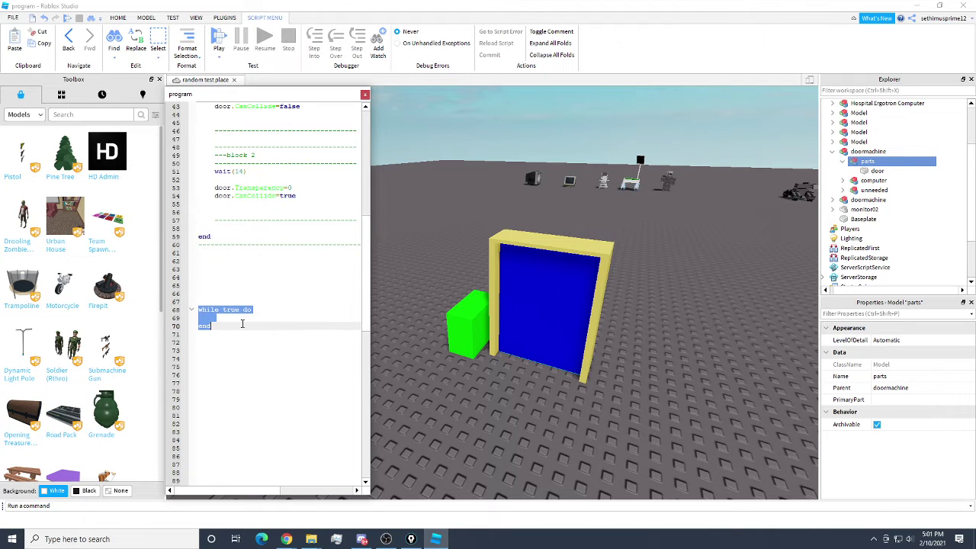
{"action": "key", "text": "BackSpace"}
- Examine the main loop's start and end, block 1's wait line, and how its Transparency and CanCollide lines use the door variable
{"action": "scroll", "coordinate": [272, 283], "scroll_direction": "up", "scroll_amount": 5}
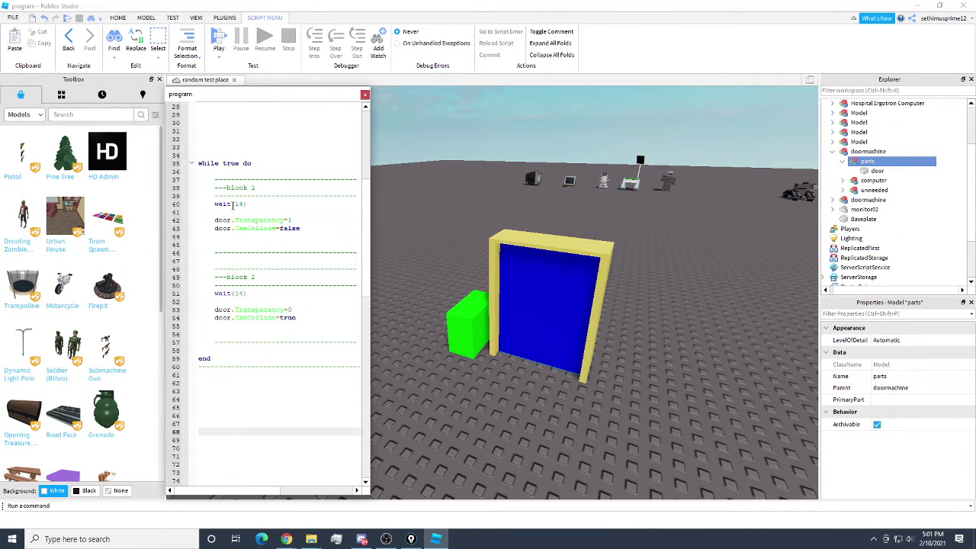
{"action": "left_click_drag", "start_coordinate": [199, 164], "coordinate": [252, 163]}
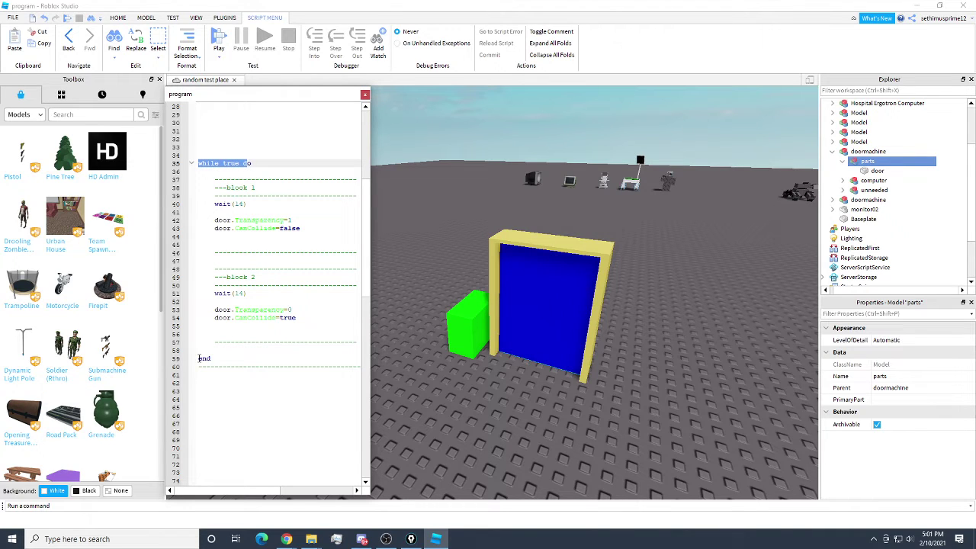
{"action": "left_click_drag", "start_coordinate": [199, 359], "coordinate": [212, 359]}
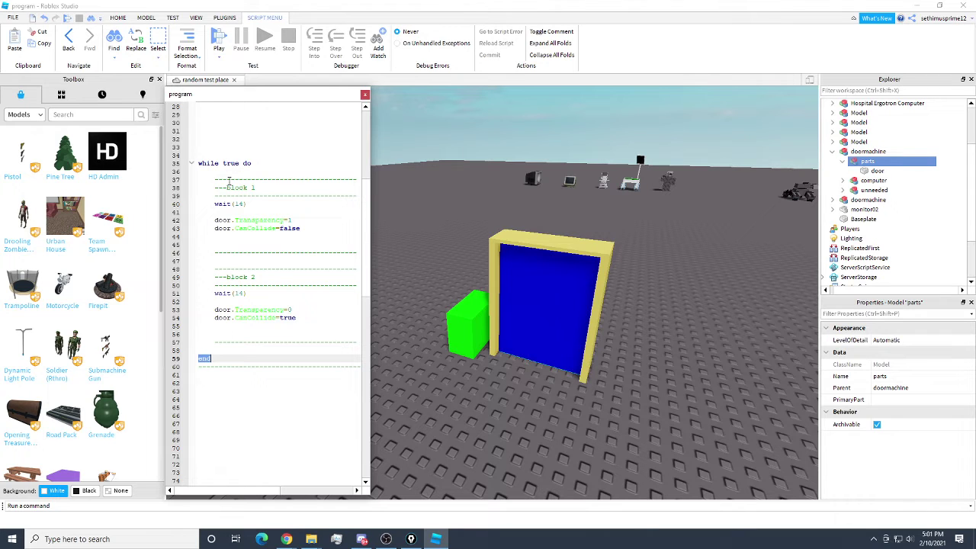
{"action": "left_click_drag", "start_coordinate": [216, 180], "coordinate": [247, 204]}
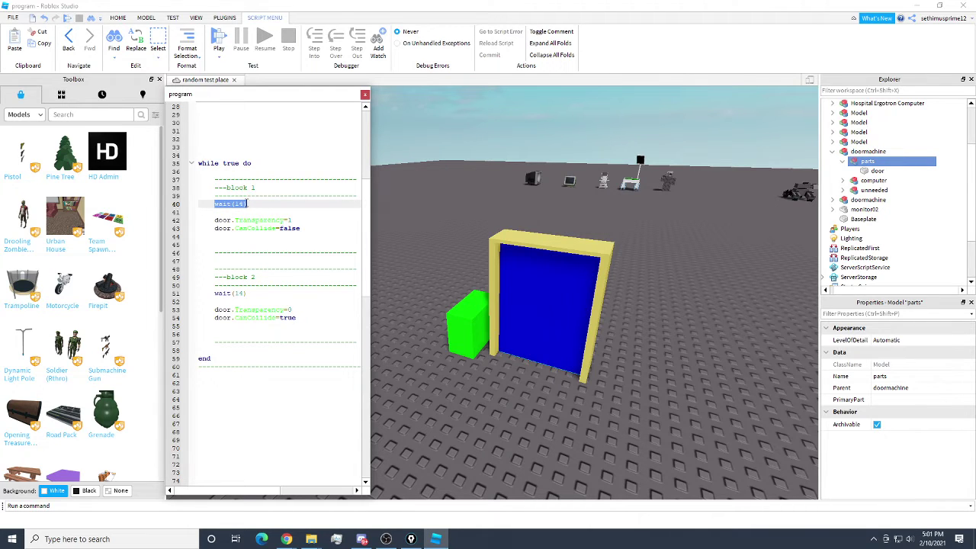
{"action": "left_click", "coordinate": [262, 213]}
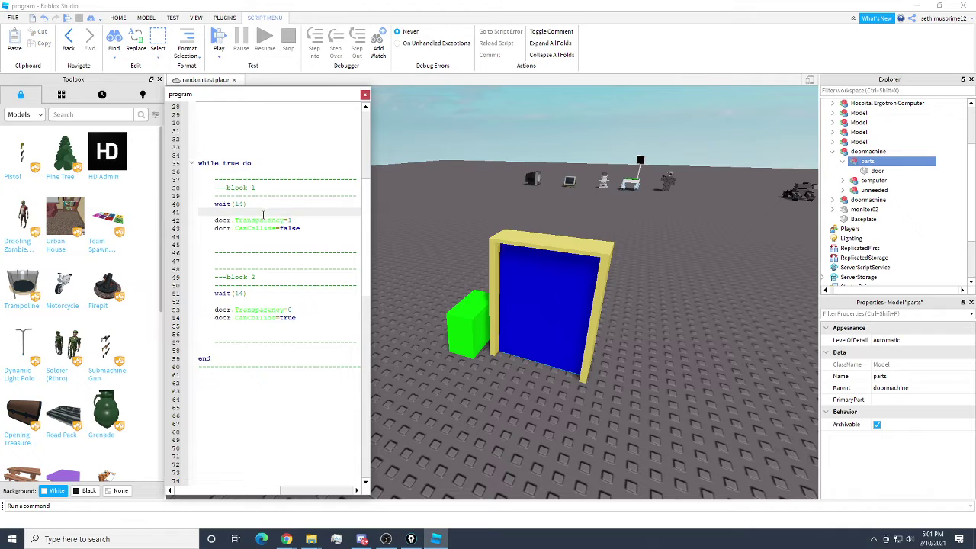
{"action": "left_click_drag", "start_coordinate": [216, 220], "coordinate": [219, 221]}
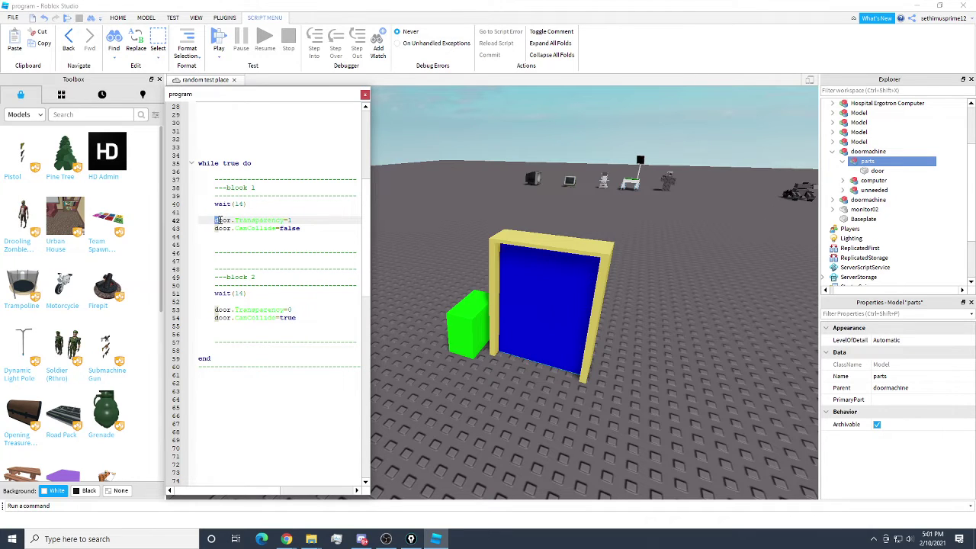
{"action": "double_click", "coordinate": [227, 228]}
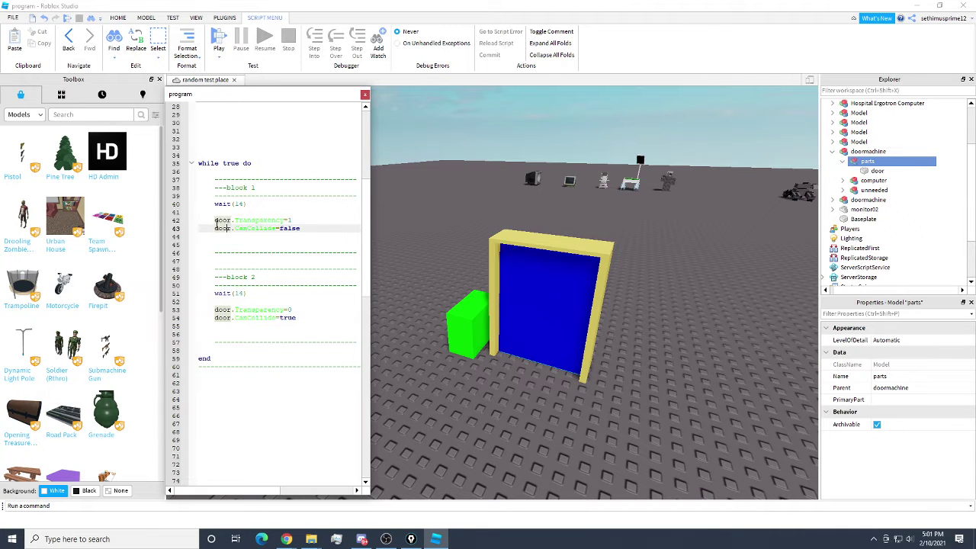
{"action": "scroll", "coordinate": [229, 223], "scroll_direction": "up", "scroll_amount": 6}
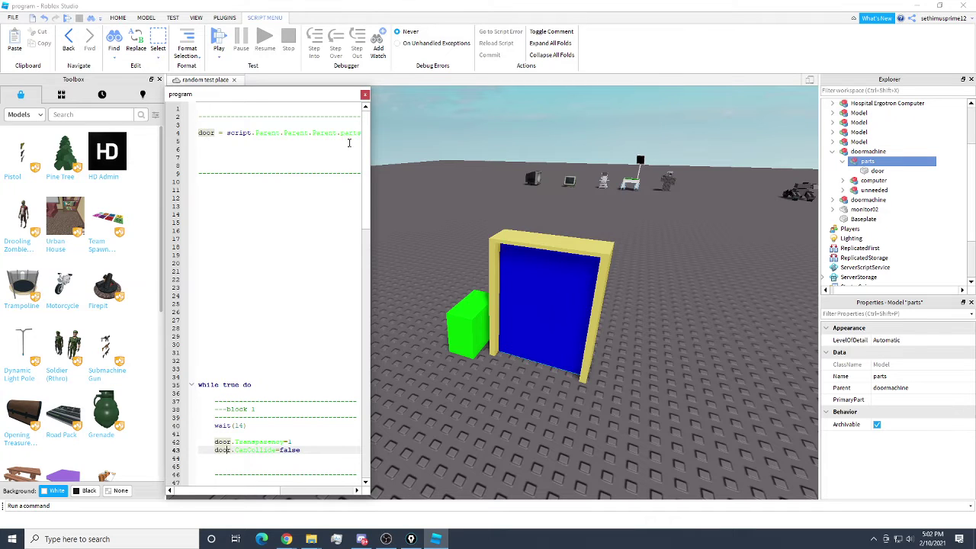
{"action": "scroll", "coordinate": [251, 363], "scroll_direction": "down", "scroll_amount": 2}
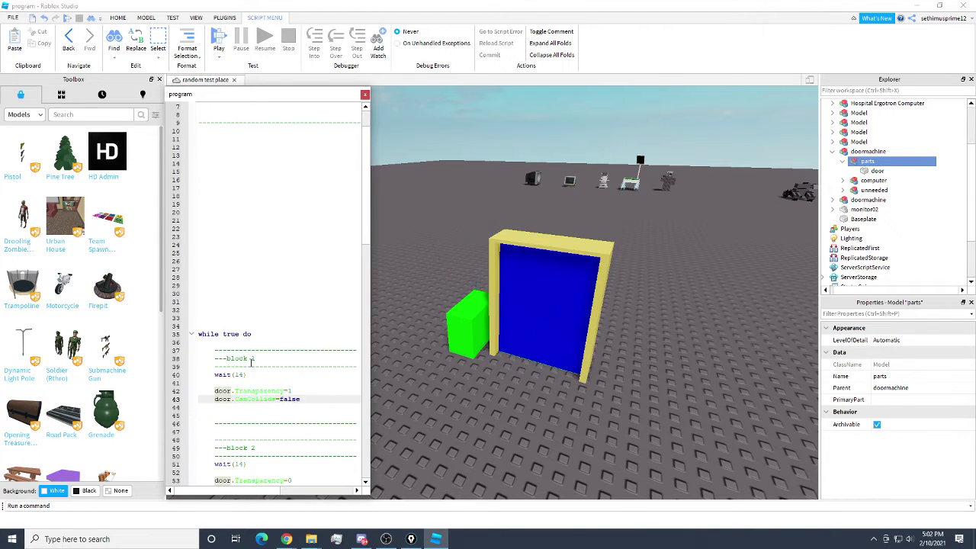
{"action": "scroll", "coordinate": [251, 363], "scroll_direction": "down", "scroll_amount": 5}
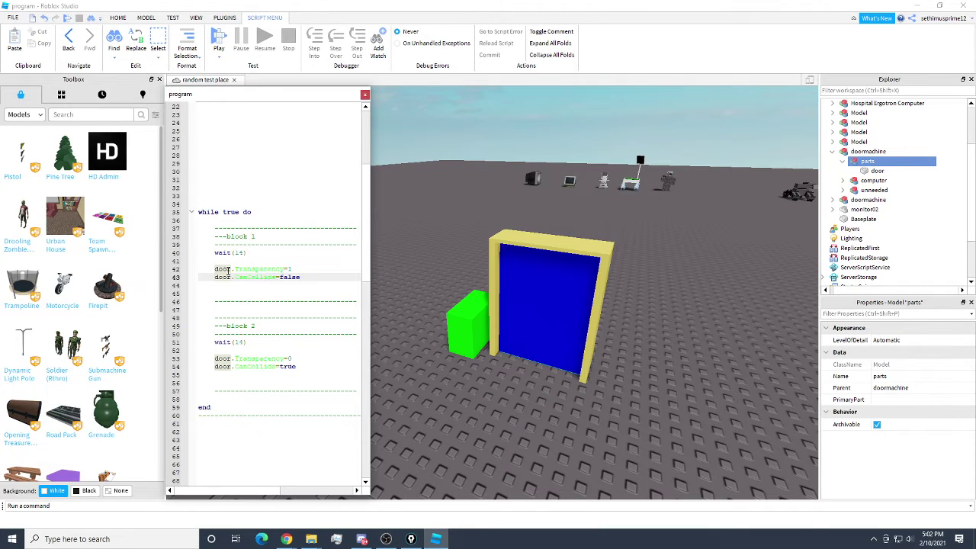
{"action": "left_click_drag", "start_coordinate": [235, 268], "coordinate": [283, 269]}
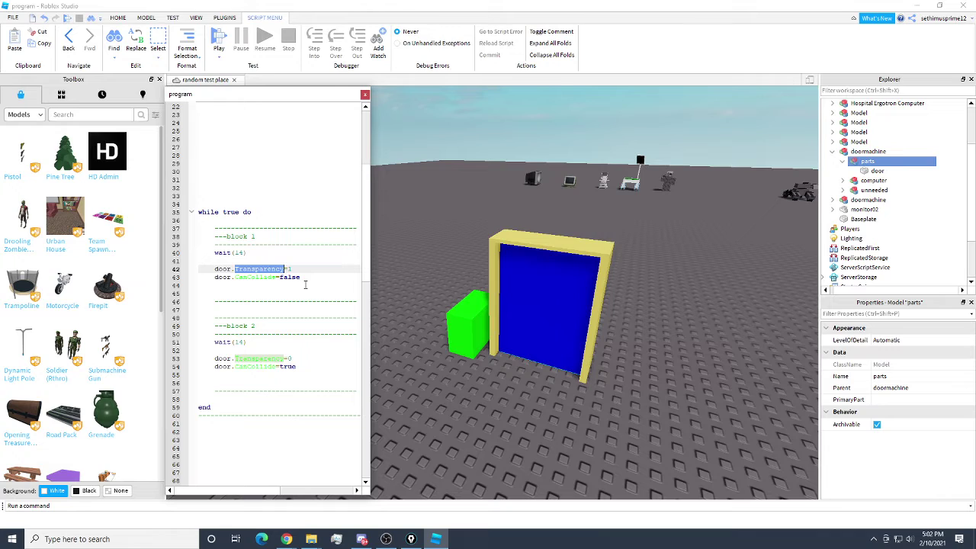
{"action": "left_click", "coordinate": [291, 269]}
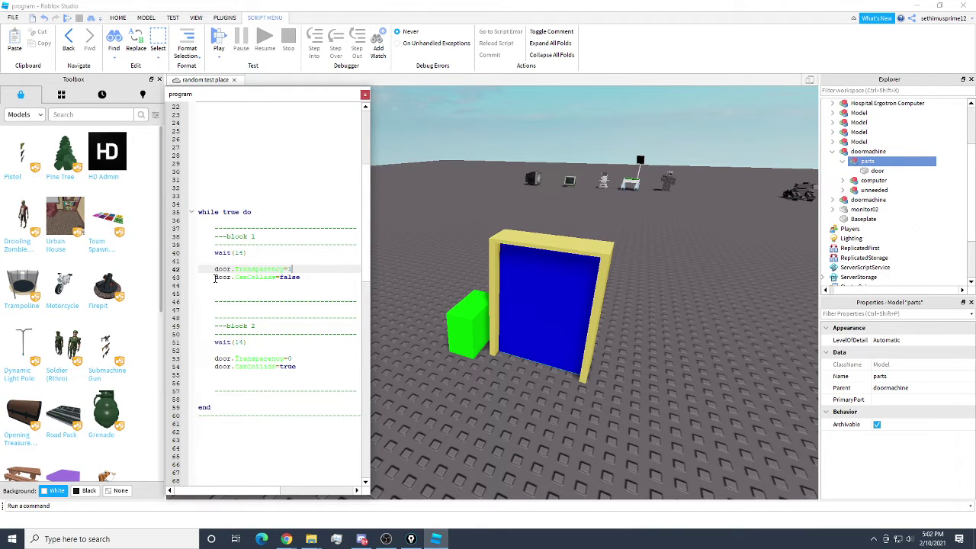
{"action": "left_click_drag", "start_coordinate": [215, 278], "coordinate": [227, 279]}
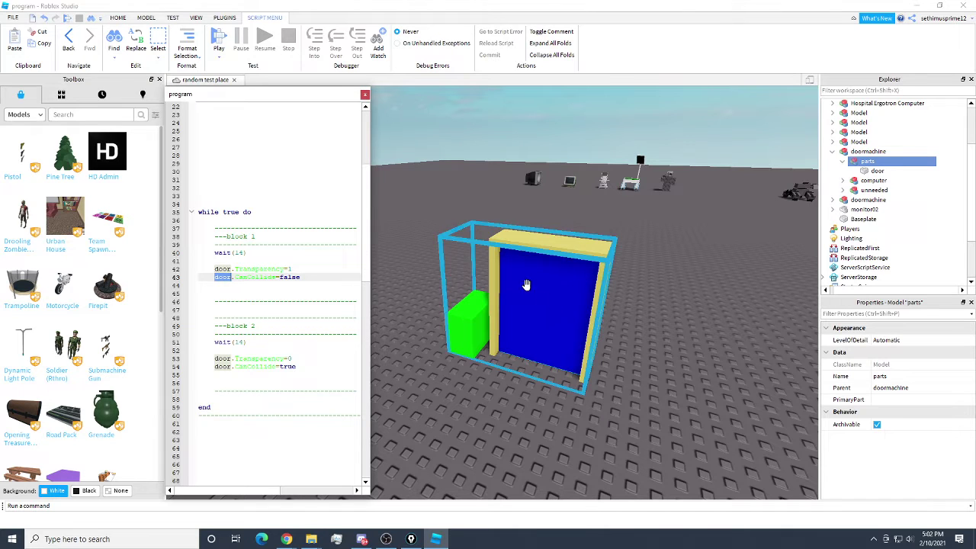
- Examine the door variable's definition on line 4, including its script.Parent.Parent.Parent path to the parts model
{"action": "scroll", "coordinate": [262, 201], "scroll_direction": "up", "scroll_amount": 1}
{"action": "scroll", "coordinate": [263, 201], "scroll_direction": "up", "scroll_amount": 6}
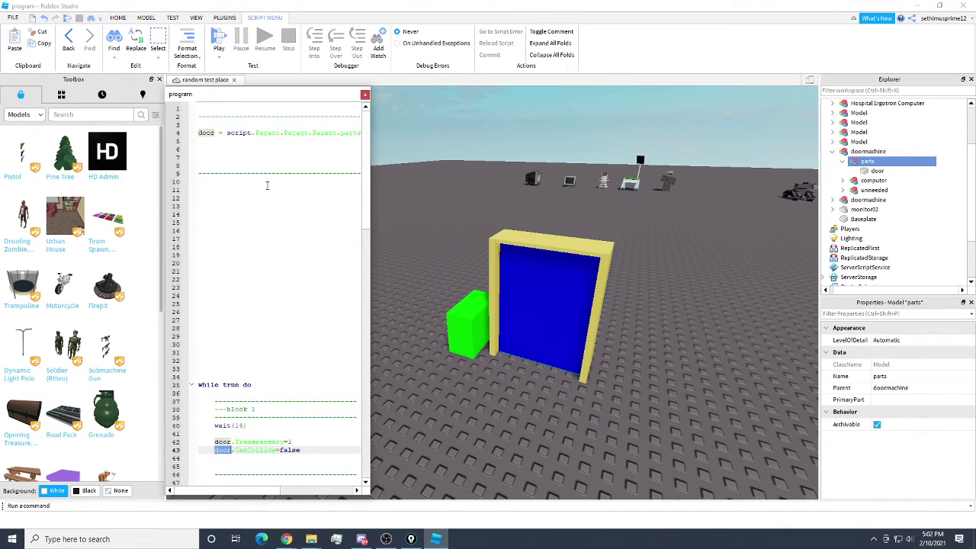
{"action": "left_click_drag", "start_coordinate": [199, 132], "coordinate": [338, 133]}
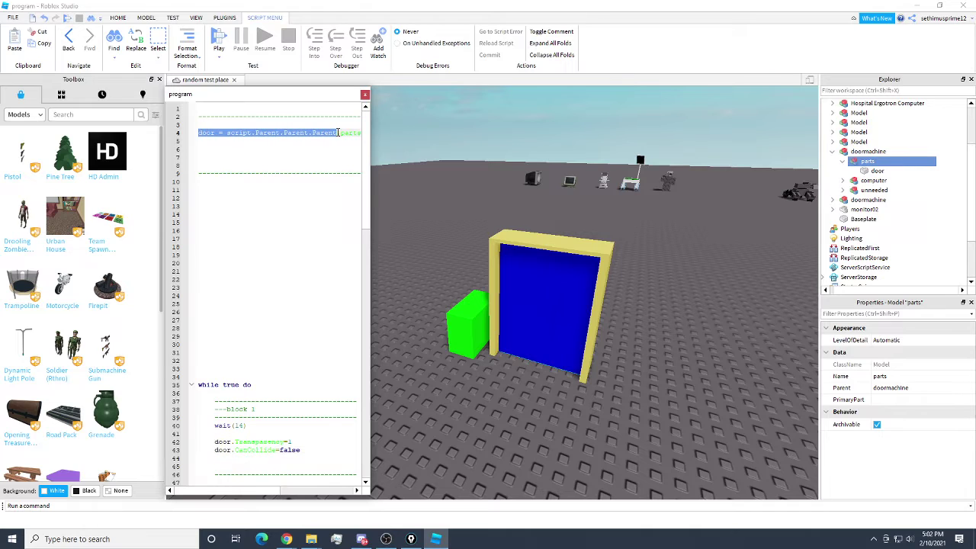
{"action": "left_click", "coordinate": [215, 133]}
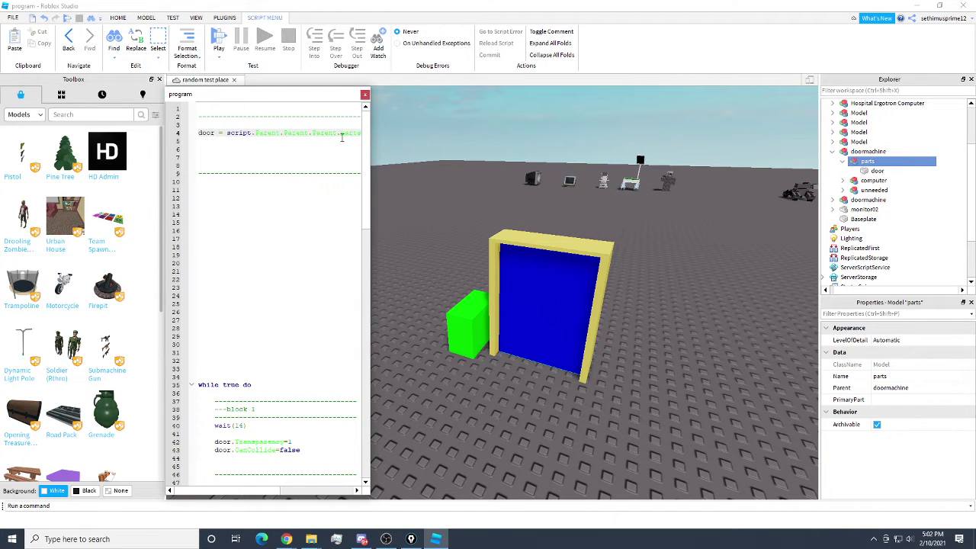
- Examine block 1's CanCollide=false line and block 2's wait(14), Transparency=0 and CanCollide=true lines
{"action": "scroll", "coordinate": [328, 271], "scroll_direction": "down", "scroll_amount": 10}
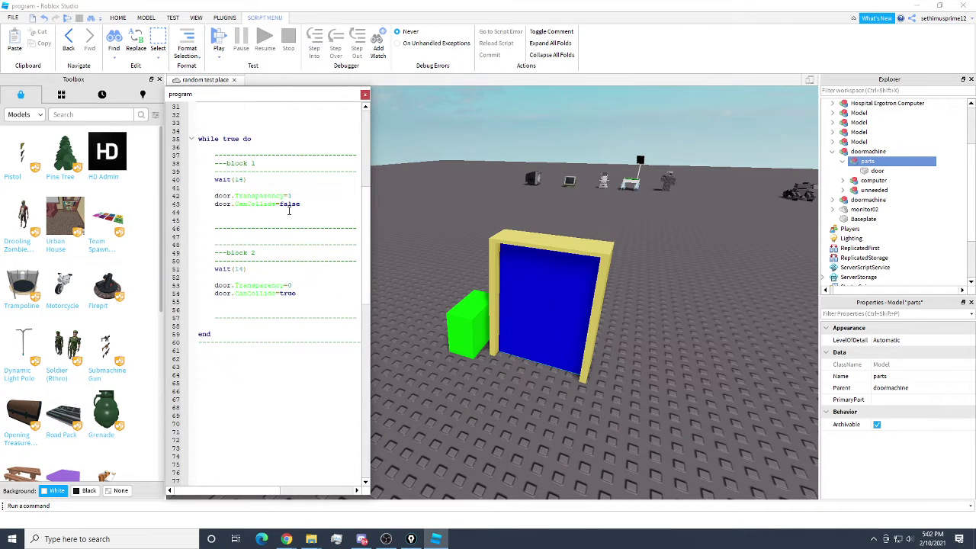
{"action": "double_click", "coordinate": [224, 205]}
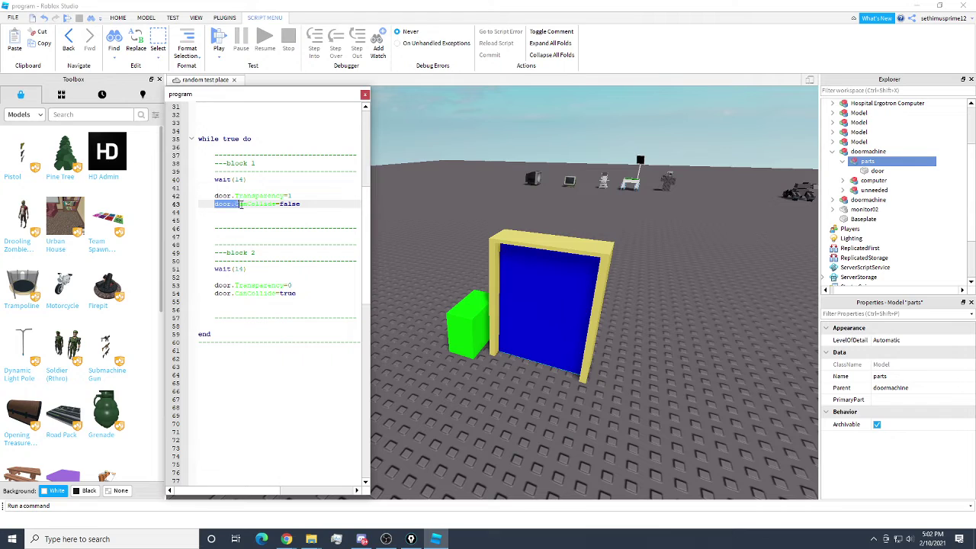
{"action": "left_click", "coordinate": [302, 205]}
{"action": "scroll", "coordinate": [265, 247], "scroll_direction": "down", "scroll_amount": 1}
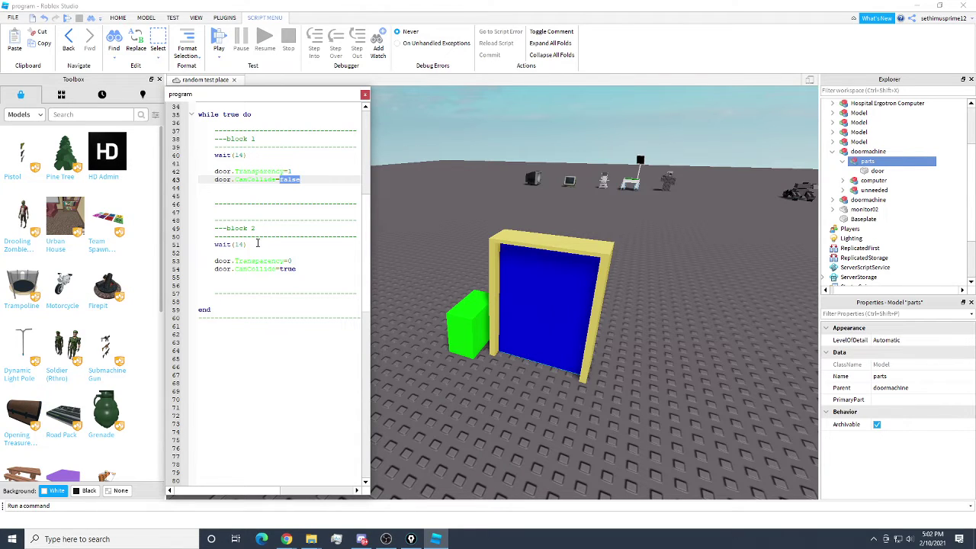
{"action": "left_click", "coordinate": [216, 244]}
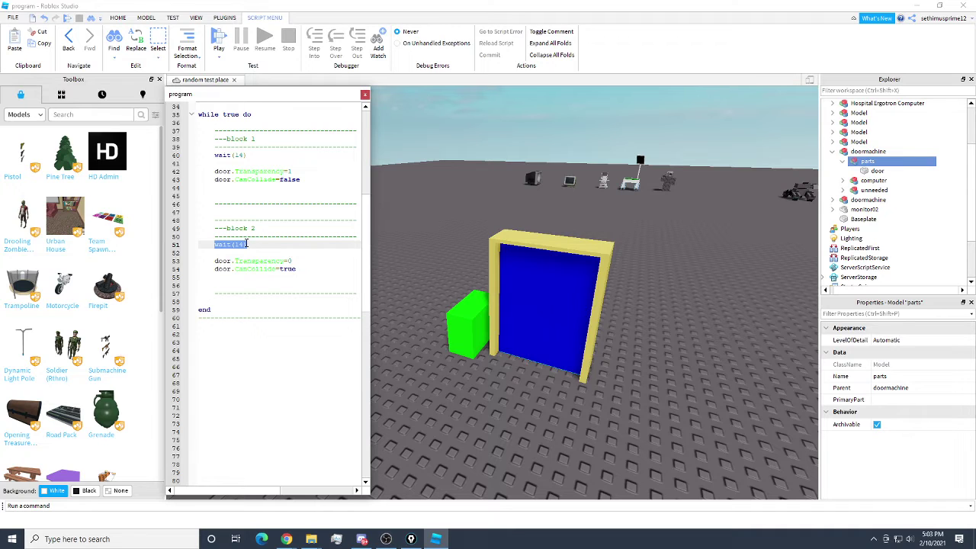
{"action": "left_click_drag", "start_coordinate": [214, 261], "coordinate": [281, 261]}
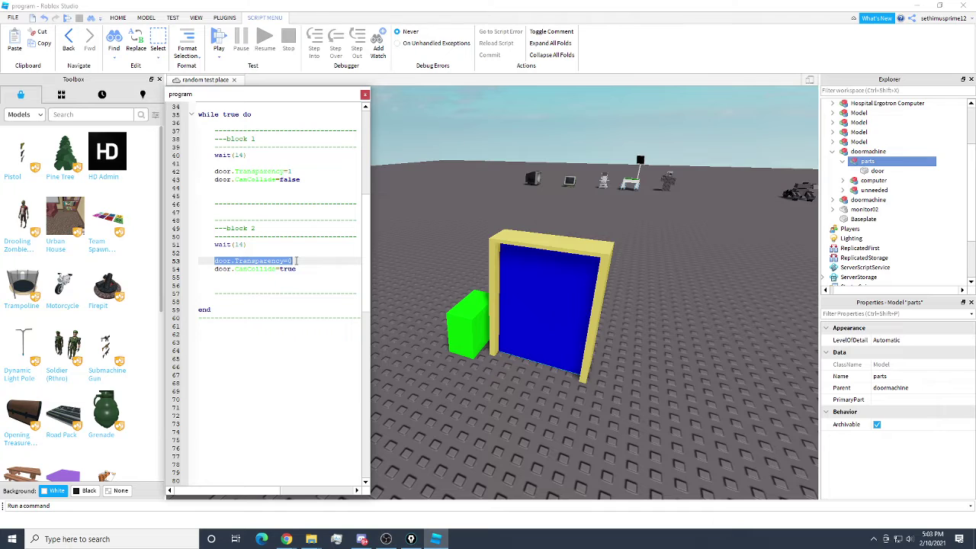
{"action": "left_click_drag", "start_coordinate": [215, 269], "coordinate": [219, 270]}
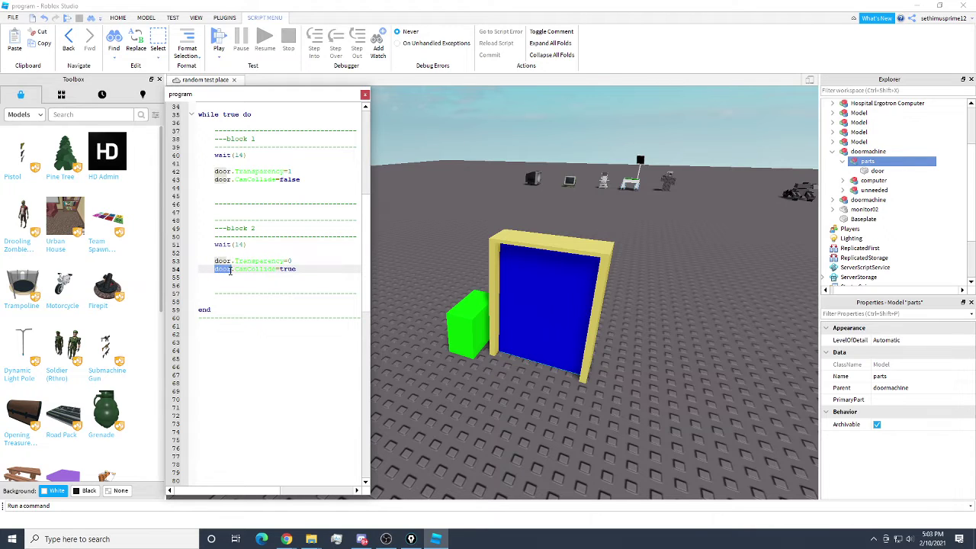
{"action": "left_click", "coordinate": [300, 268]}
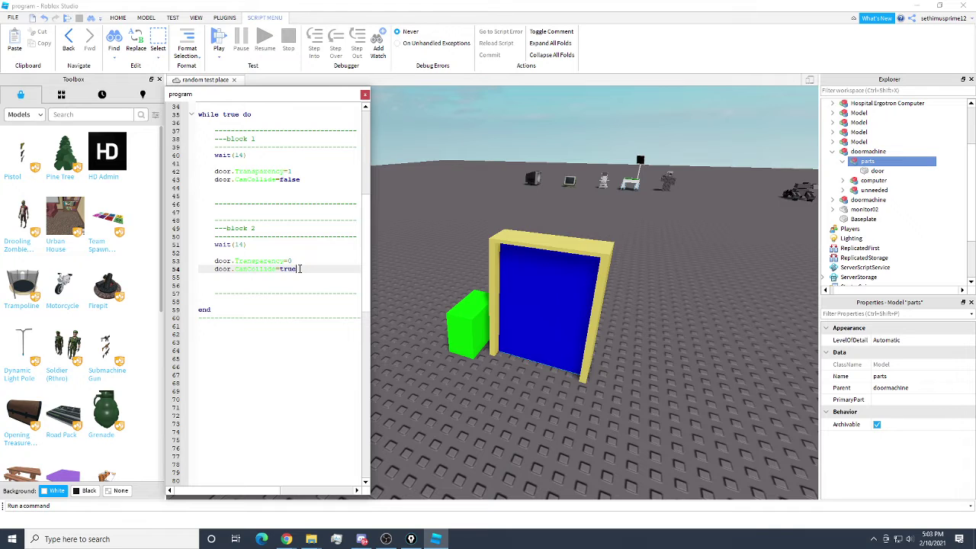
- Start a play test of the place and walk the character over to the blue door
{"action": "left_click", "coordinate": [433, 135]}
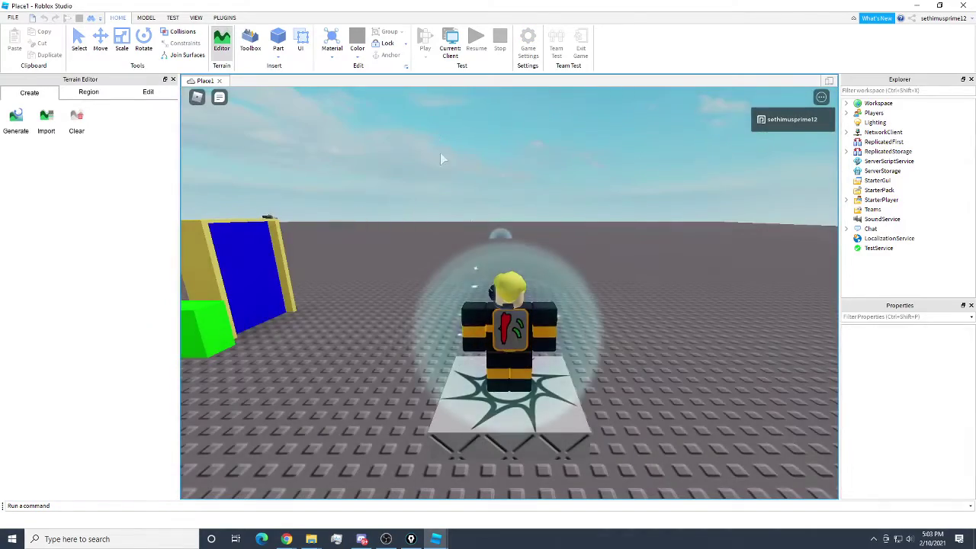
{"action": "key", "text": "w"}
{"action": "right_click_drag", "start_coordinate": [493, 228], "coordinate": [492, 227]}
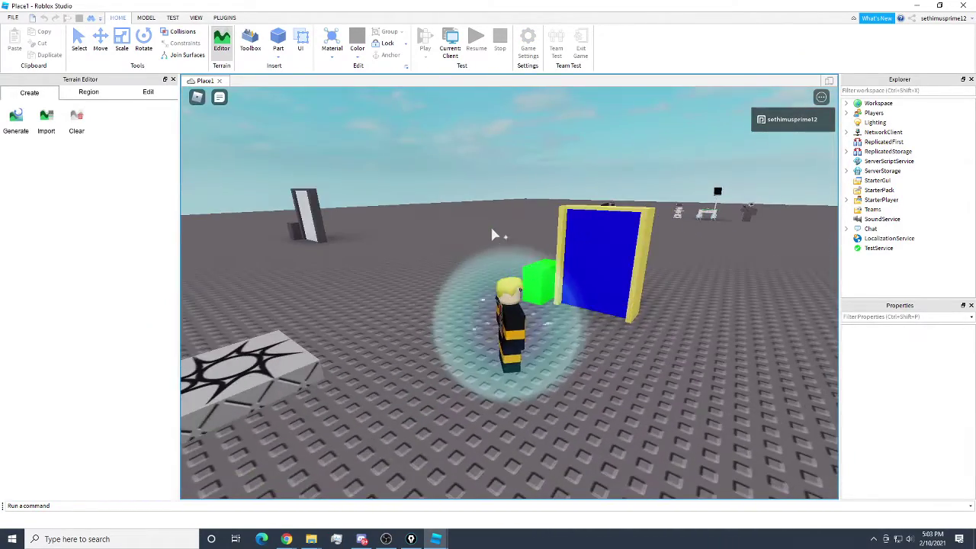
{"action": "right_click_drag", "start_coordinate": [571, 272], "coordinate": [571, 273]}
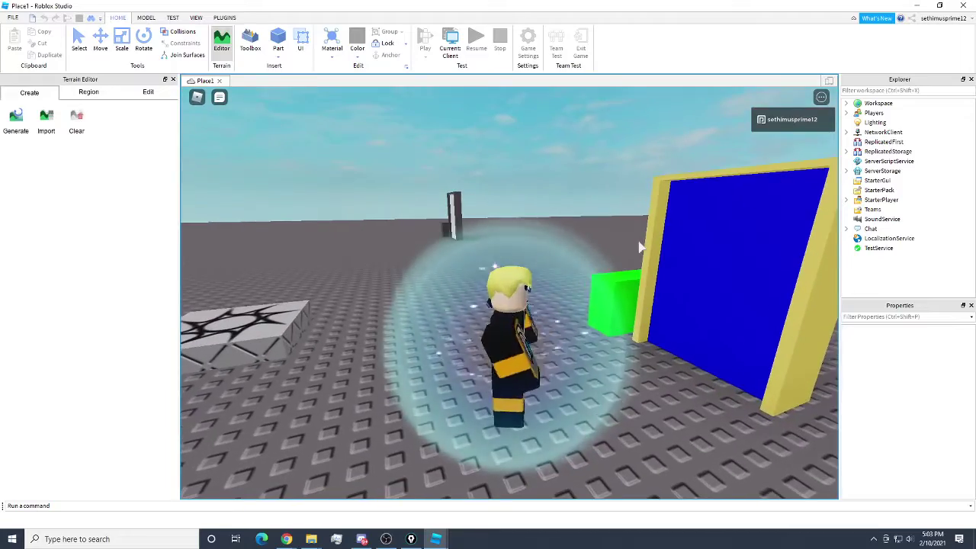
{"action": "right_click_drag", "start_coordinate": [639, 241], "coordinate": [588, 323]}
- Keep the character close to the closed door and watch the door from several angles while the wait(14) delay runs
{"action": "key", "text": "d"}
{"action": "key", "text": "a"}
{"action": "scroll", "coordinate": [598, 241], "scroll_direction": "up", "scroll_amount": 2}
{"action": "key", "text": "a"}
{"action": "key", "text": "w"}
{"action": "key", "text": "s"}
{"action": "key", "text": "a"}
{"action": "key", "text": "a"}
{"action": "key", "text": "w"}
{"action": "key", "text": "d"}
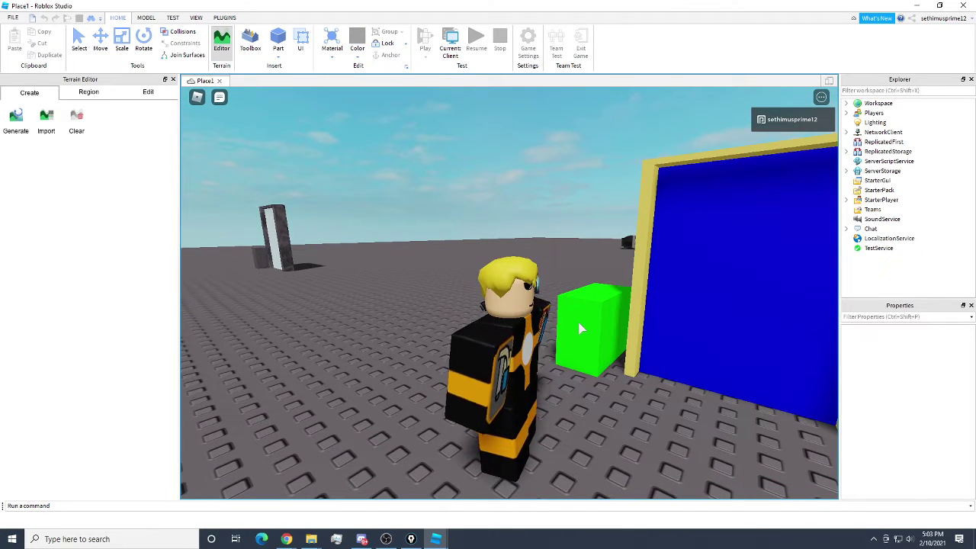
{"action": "right_click_drag", "start_coordinate": [584, 326], "coordinate": [585, 325]}
{"action": "key", "text": "d"}
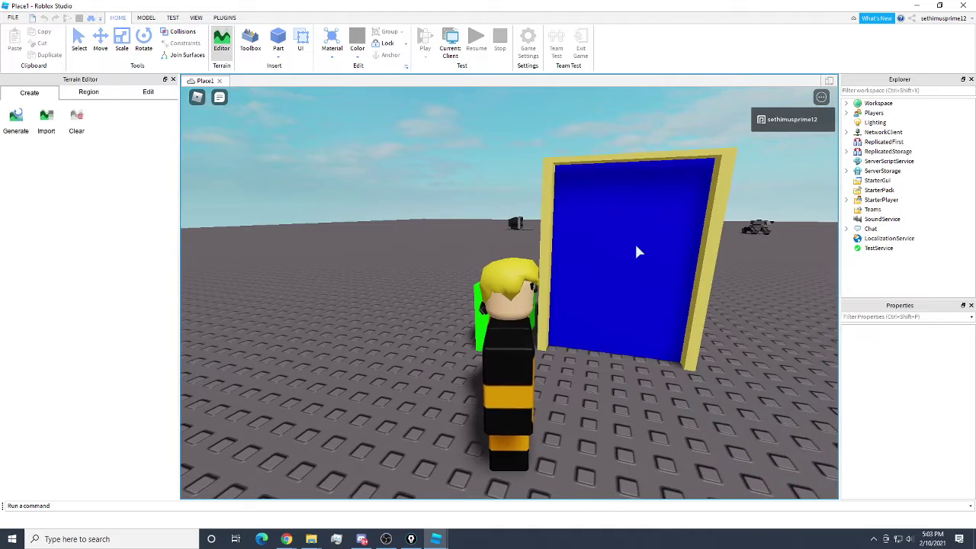
{"action": "right_click_drag", "start_coordinate": [632, 273], "coordinate": [634, 274]}
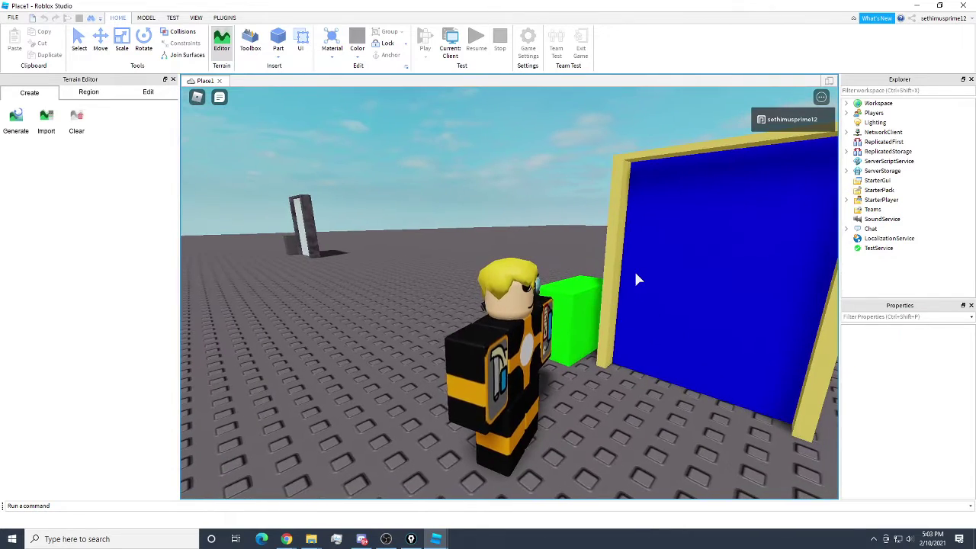
{"action": "key", "text": "a"}
{"action": "key", "text": "d"}
{"action": "right_click_drag", "start_coordinate": [642, 325], "coordinate": [642, 325]}
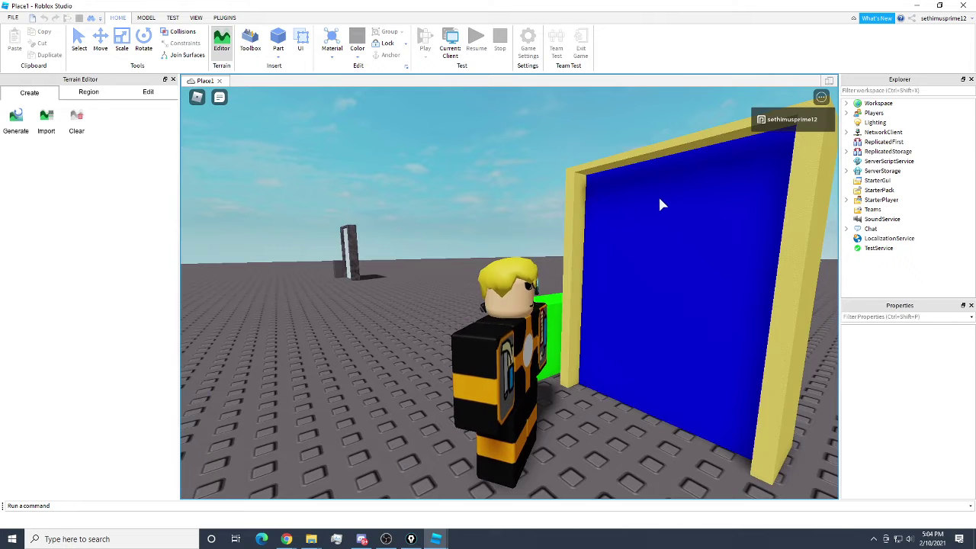
{"action": "right_click_drag", "start_coordinate": [614, 272], "coordinate": [614, 272]}
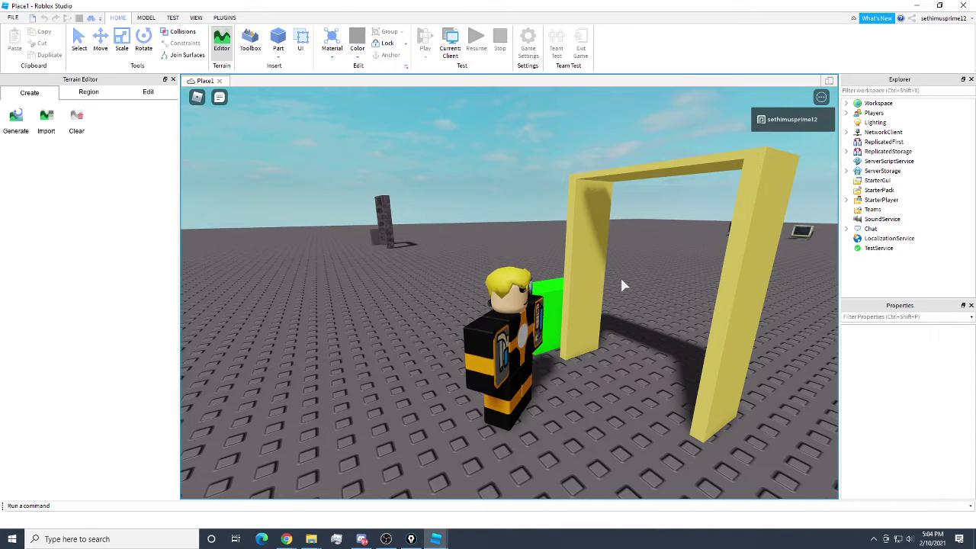
- Walk the character around in front of the open yellow door frame and watch for the door to close again
{"action": "right_click_drag", "start_coordinate": [575, 305], "coordinate": [575, 307]}
{"action": "key", "text": "a"}
{"action": "key", "text": "d"}
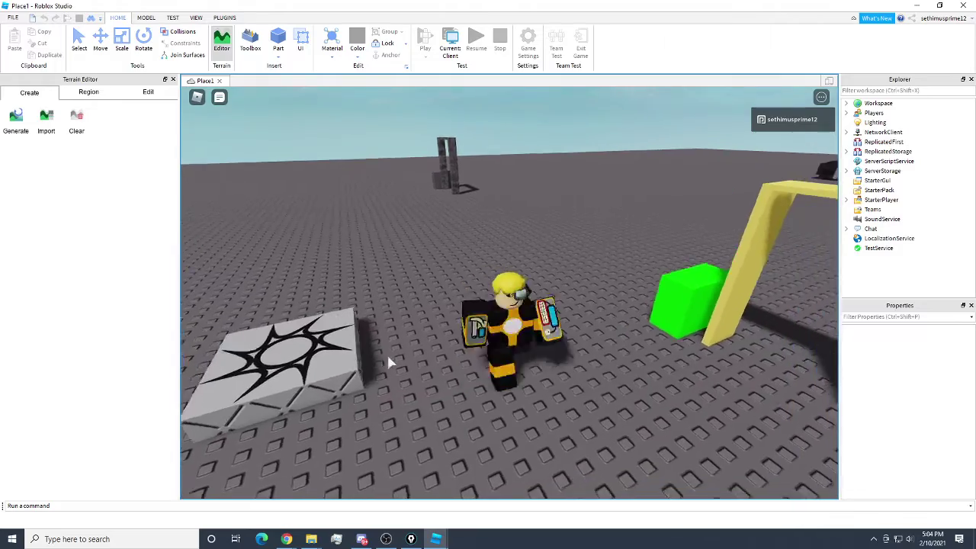
{"action": "right_click_drag", "start_coordinate": [594, 339], "coordinate": [594, 340]}
{"action": "scroll", "coordinate": [595, 339], "scroll_direction": "up", "scroll_amount": 1}
{"action": "key", "text": "s"}
{"action": "scroll", "coordinate": [527, 343], "scroll_direction": "up", "scroll_amount": 1}
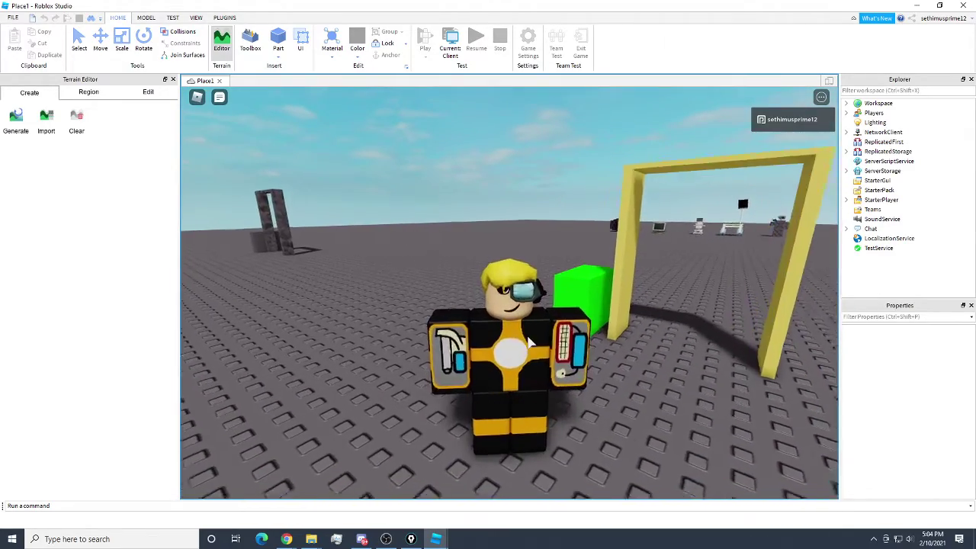
{"action": "right_click_drag", "start_coordinate": [528, 342], "coordinate": [531, 343]}
{"action": "key", "text": "d"}
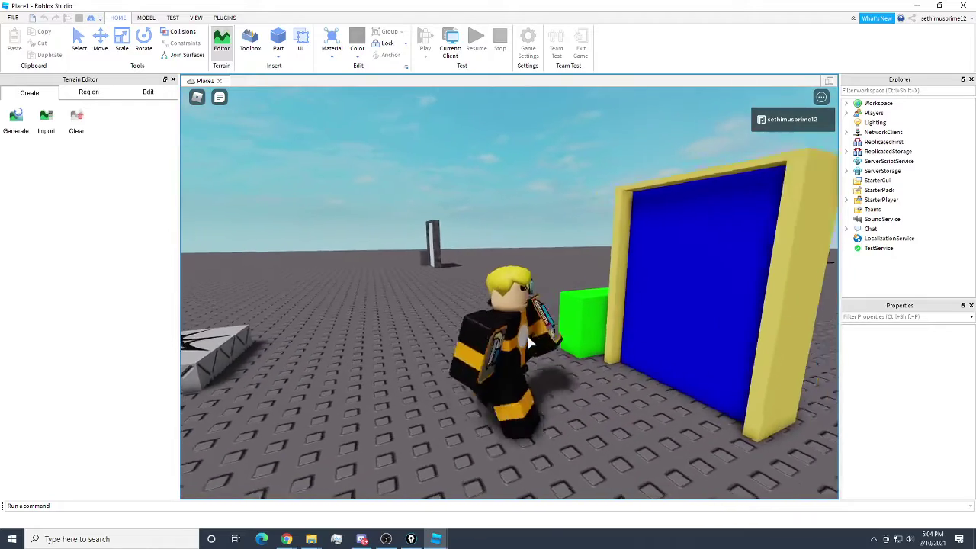
{"action": "scroll", "coordinate": [530, 343], "scroll_direction": "down", "scroll_amount": 1}
{"action": "key", "text": "s"}
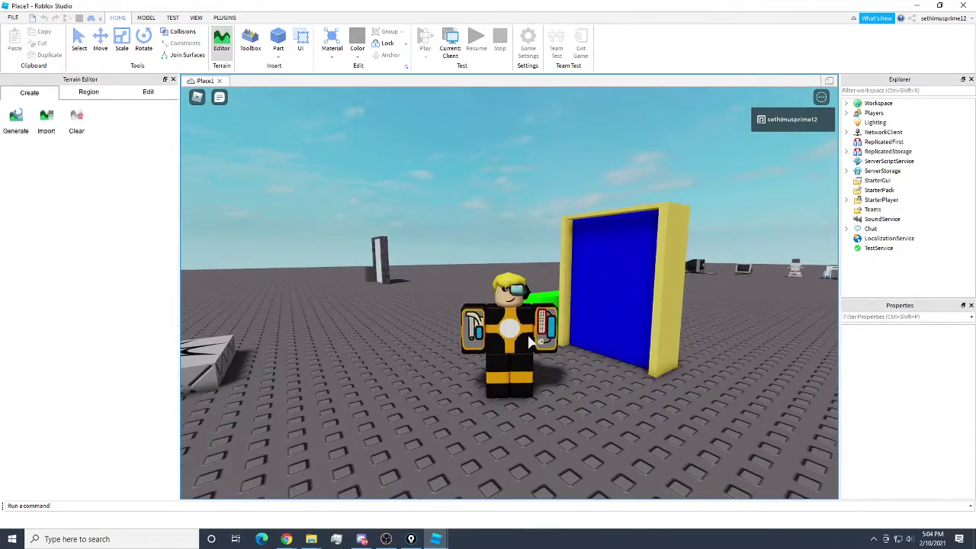
{"action": "key", "text": "d"}
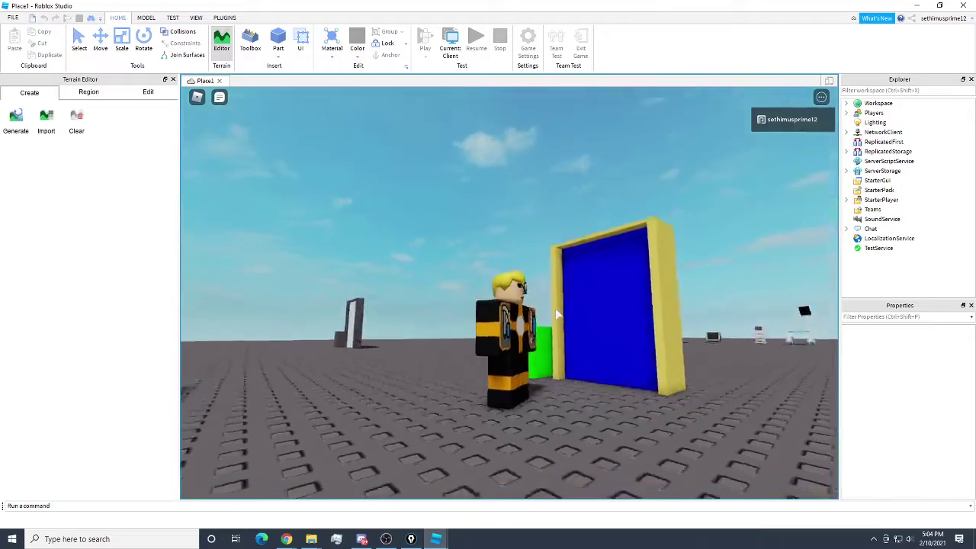
- Walk the character back and forth at the door to test passing through the doorway
{"action": "mouse_move", "coordinate": [556, 314]}
{"action": "right_mouse_down"}
{"action": "mouse_move", "coordinate": [554, 305]}
{"action": "mouse_move", "coordinate": [556, 315]}
{"action": "right_mouse_up"}
{"action": "key", "text": "w"}
{"action": "key", "text": "s"}
{"action": "key", "text": "s"}
{"action": "key", "text": "w"}
{"action": "key", "text": "w"}
{"action": "key", "text": "s"}
{"action": "key", "text": "w"}
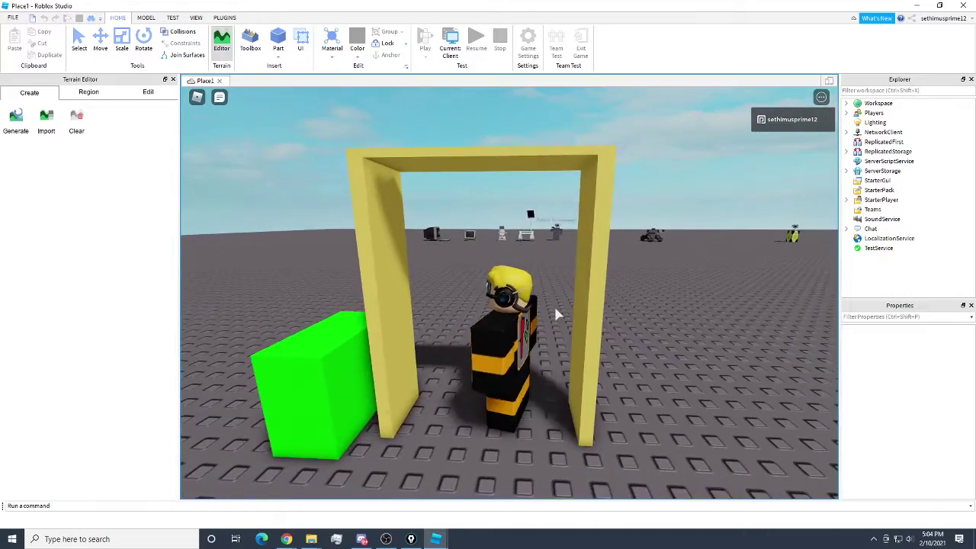
- Back the character away from the open doorway and watch the door through its next closing
{"action": "key", "text": "s"}
{"action": "key", "text": "s"}
{"action": "scroll", "coordinate": [556, 315], "scroll_direction": "down", "scroll_amount": 3}
{"action": "key", "text": "w"}
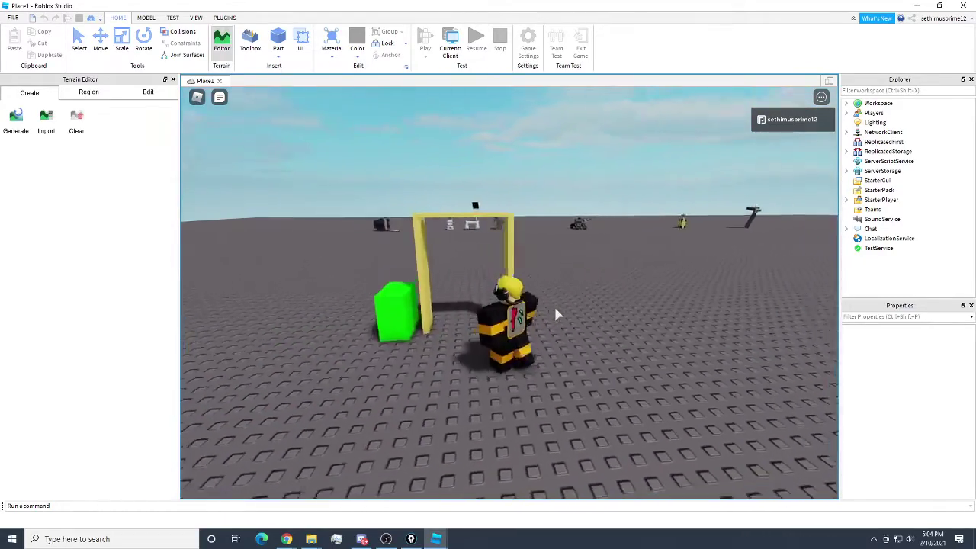
{"action": "key", "text": "s"}
{"action": "right_click_drag", "start_coordinate": [556, 314], "coordinate": [556, 314]}
{"action": "scroll", "coordinate": [556, 314], "scroll_direction": "up", "scroll_amount": 3}
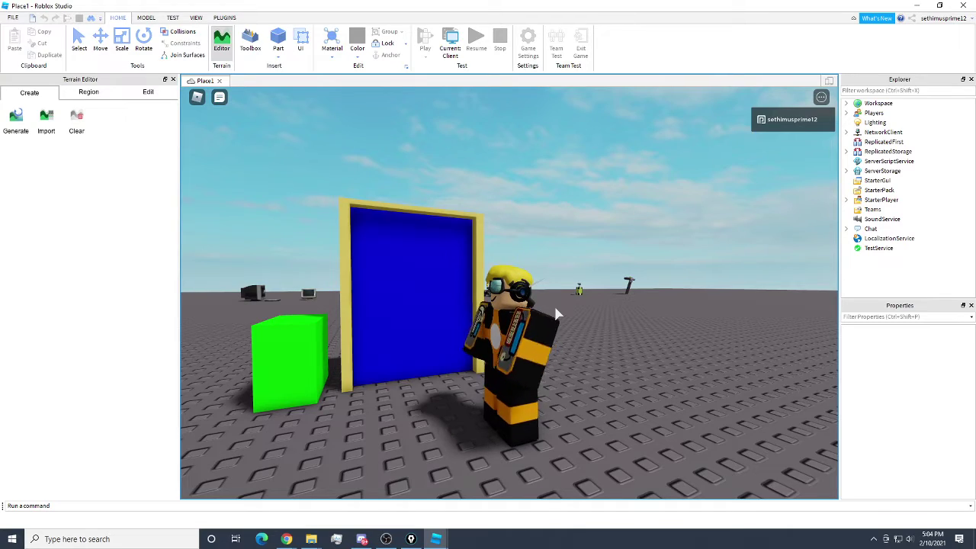
- Walk the character into the closed door to test its collision, and end the play test
{"action": "scroll", "coordinate": [540, 305], "scroll_direction": "down", "scroll_amount": 3}
{"action": "right_click_drag", "start_coordinate": [539, 305], "coordinate": [533, 307]}
{"action": "key", "text": "w"}
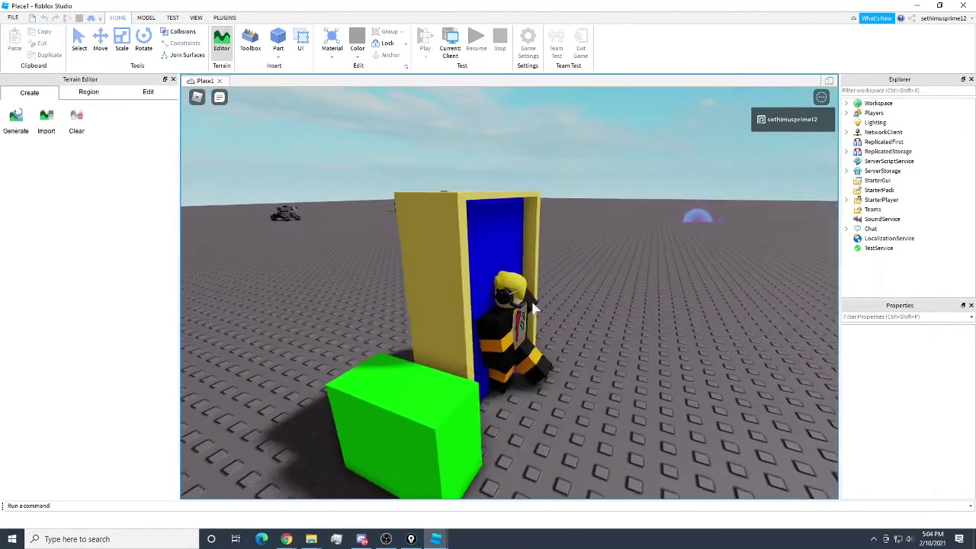
{"action": "key", "text": "s"}
{"action": "left_click", "coordinate": [964, 6]}
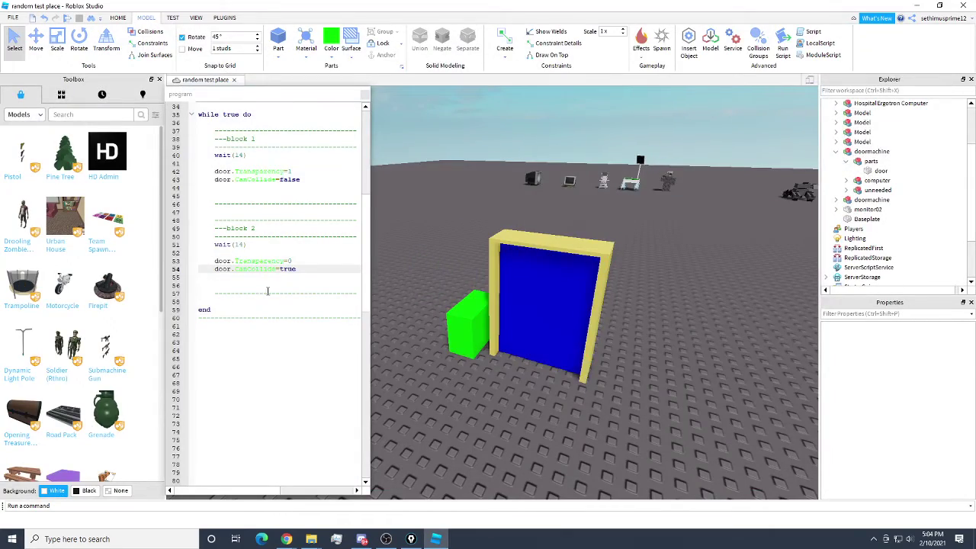
- Examine the door variable's name on line 4 and the script and first Parent parts of its path
{"action": "scroll", "coordinate": [298, 186], "scroll_direction": "up", "scroll_amount": 11}
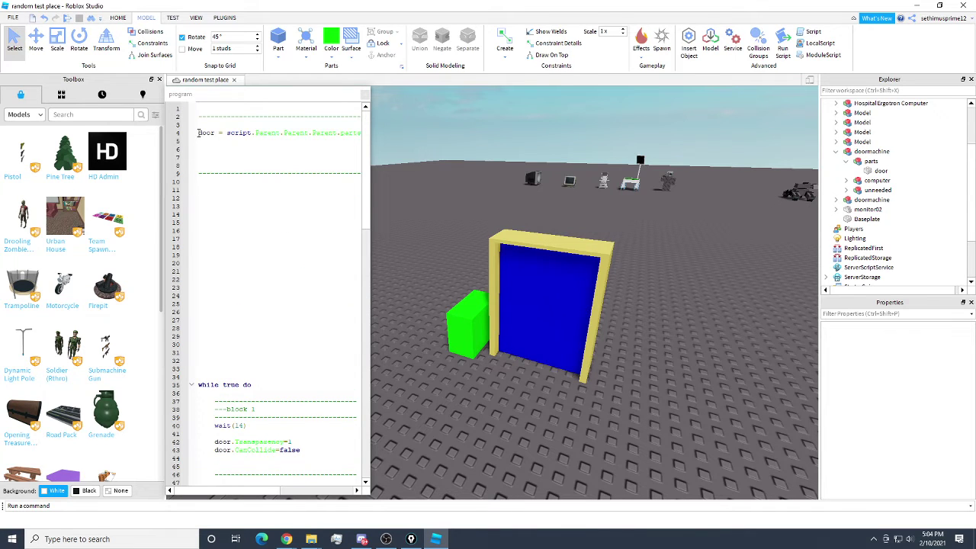
{"action": "left_click_drag", "start_coordinate": [198, 133], "coordinate": [216, 133]}
{"action": "left_click", "coordinate": [200, 133]}
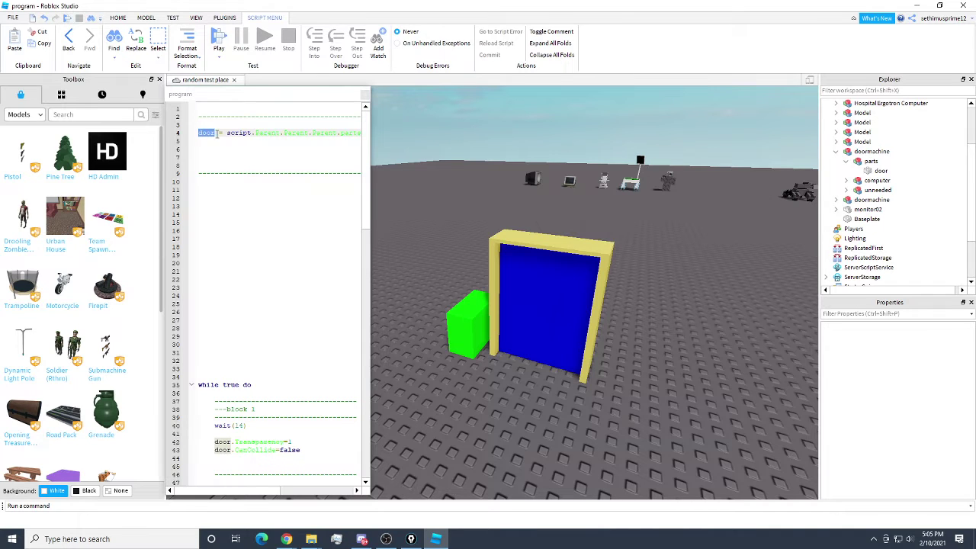
{"action": "left_click", "coordinate": [215, 133]}
{"action": "left_click_drag", "start_coordinate": [215, 134], "coordinate": [200, 135]}
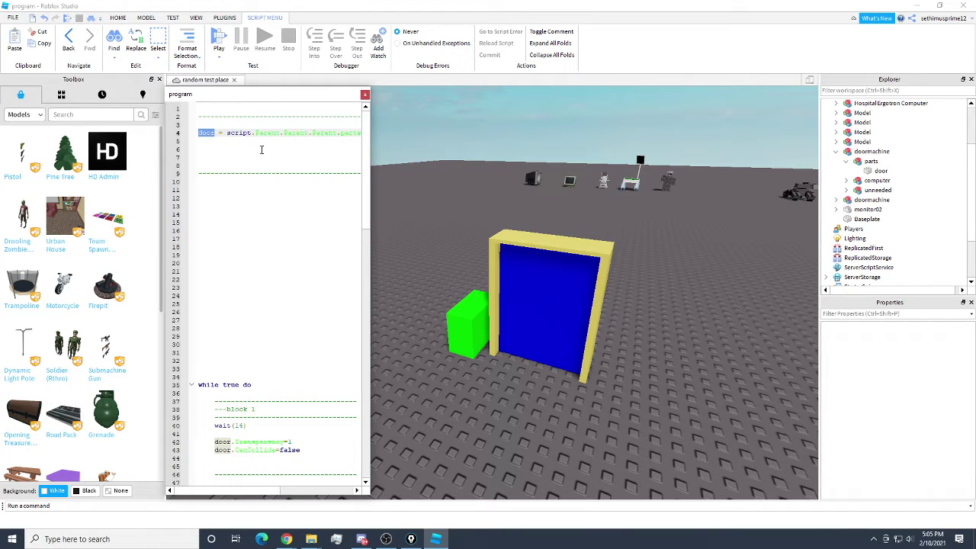
{"action": "left_click", "coordinate": [220, 134]}
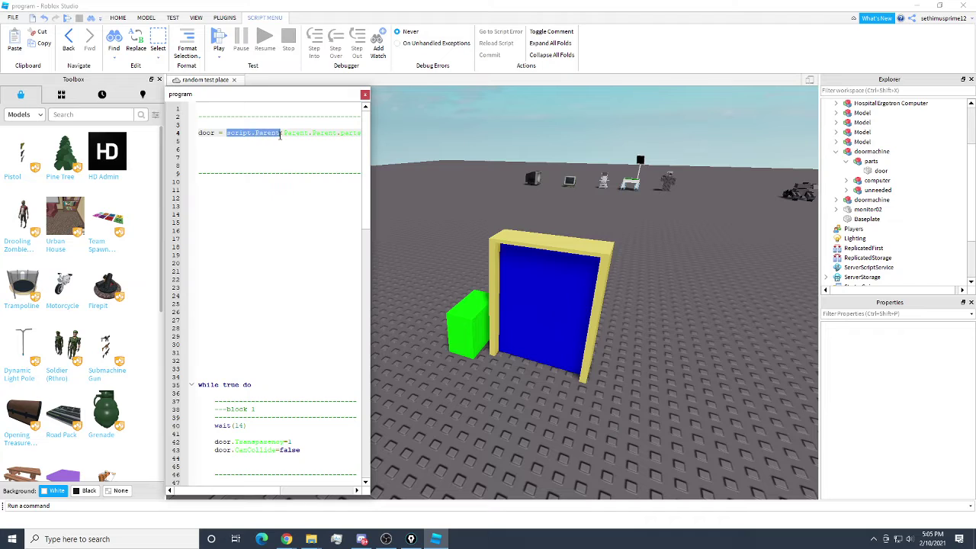
{"action": "left_click_drag", "start_coordinate": [281, 134], "coordinate": [251, 134]}
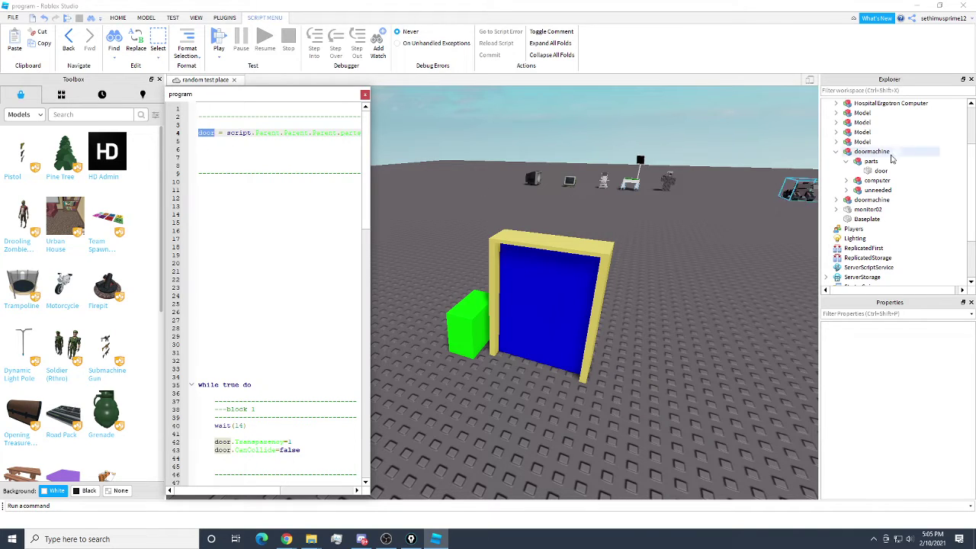
{"action": "left_click_drag", "start_coordinate": [227, 133], "coordinate": [237, 134]}
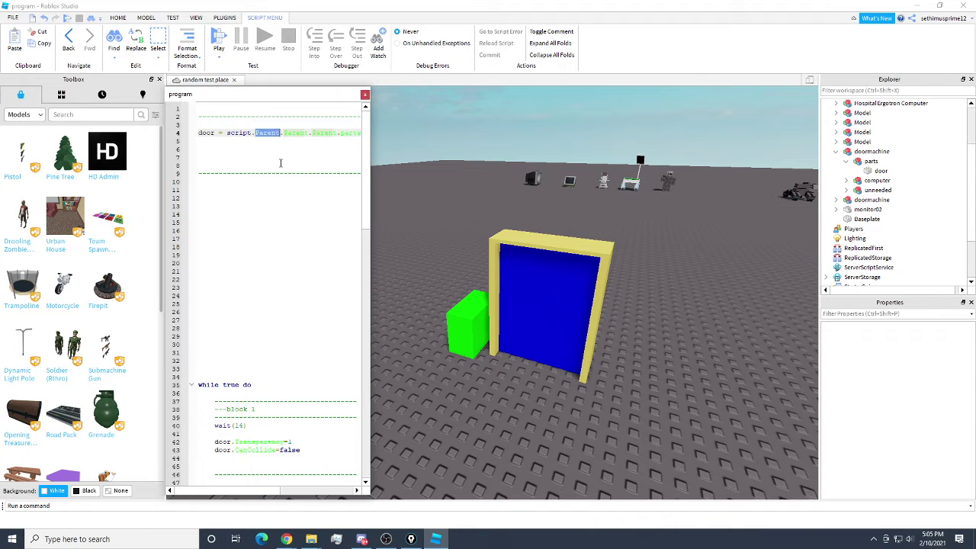
- Expand the computer model and the computer part inside it under doormachine to locate the program script
{"action": "left_click", "coordinate": [847, 180]}
{"action": "left_click", "coordinate": [857, 190]}
{"action": "left_click", "coordinate": [894, 200]}
{"action": "left_click", "coordinate": [885, 191]}
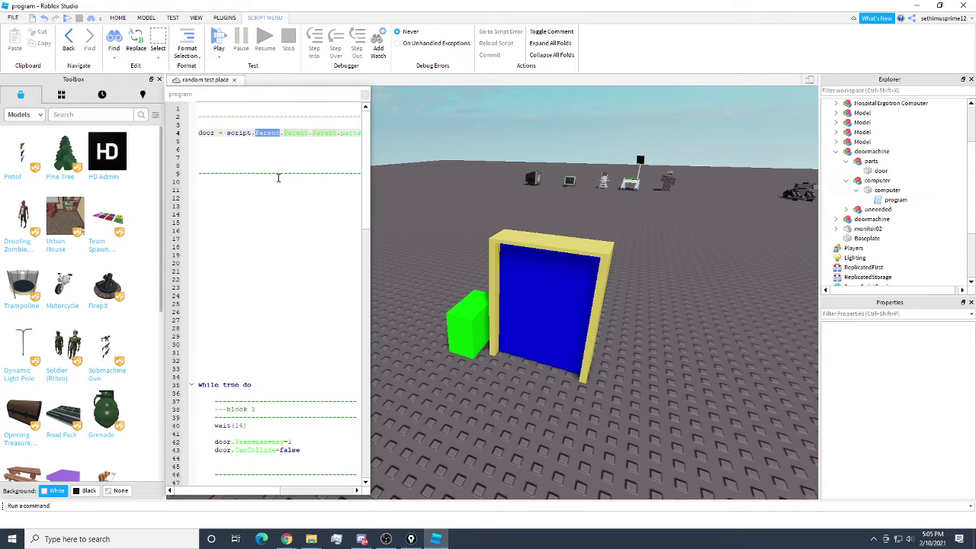
- Trace the line 4 Parent path through the computer part, computer model, doormachine and parts to the door part
{"action": "left_click", "coordinate": [885, 190]}
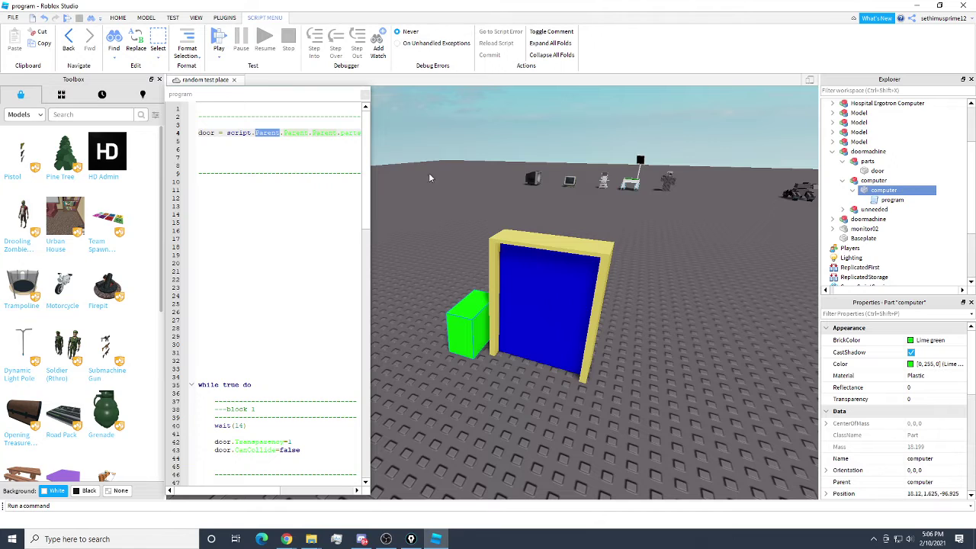
{"action": "double_click", "coordinate": [296, 134]}
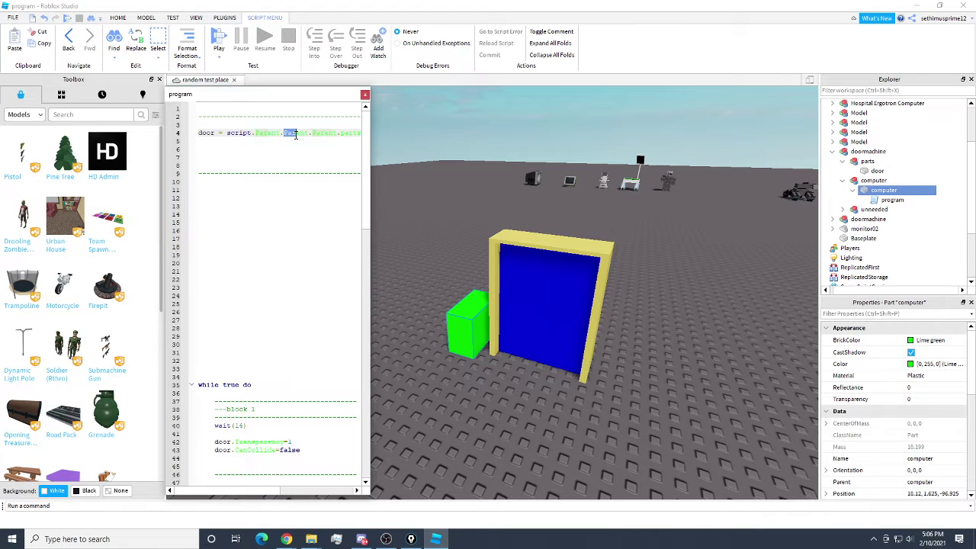
{"action": "left_click", "coordinate": [873, 181]}
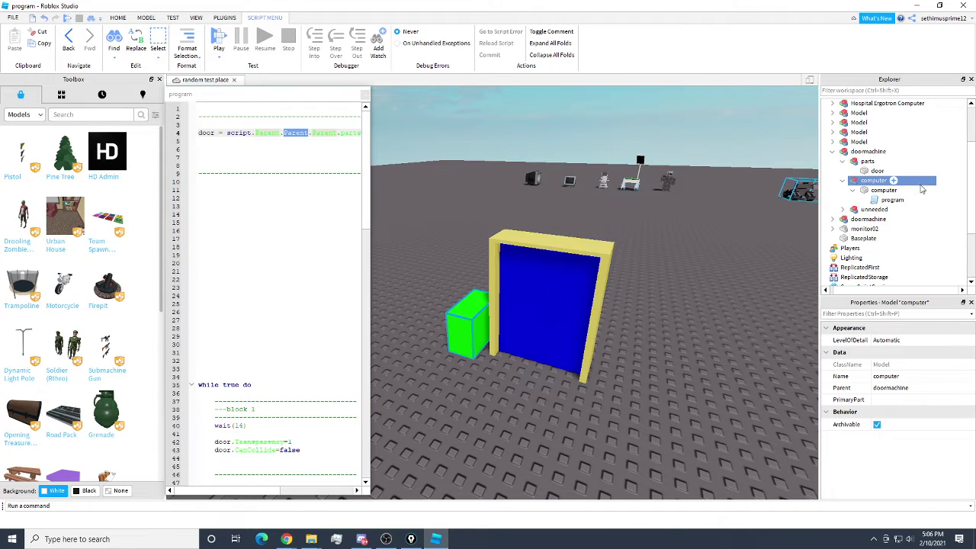
{"action": "left_click", "coordinate": [869, 151]}
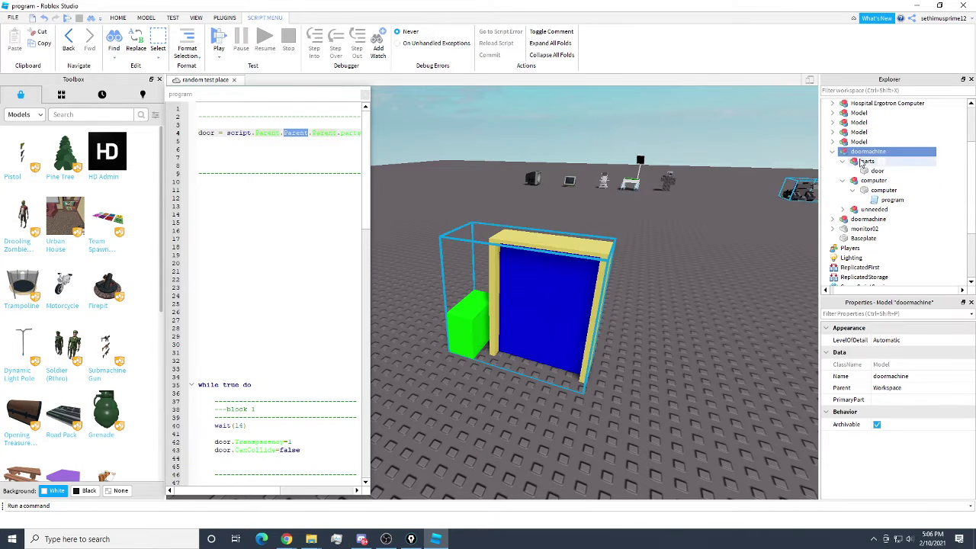
{"action": "double_click", "coordinate": [351, 133]}
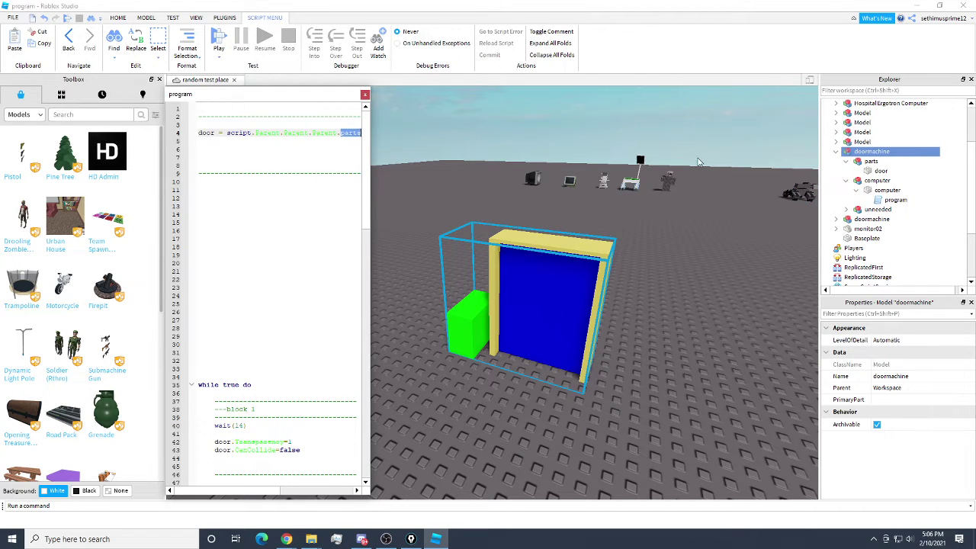
{"action": "left_click", "coordinate": [878, 171]}
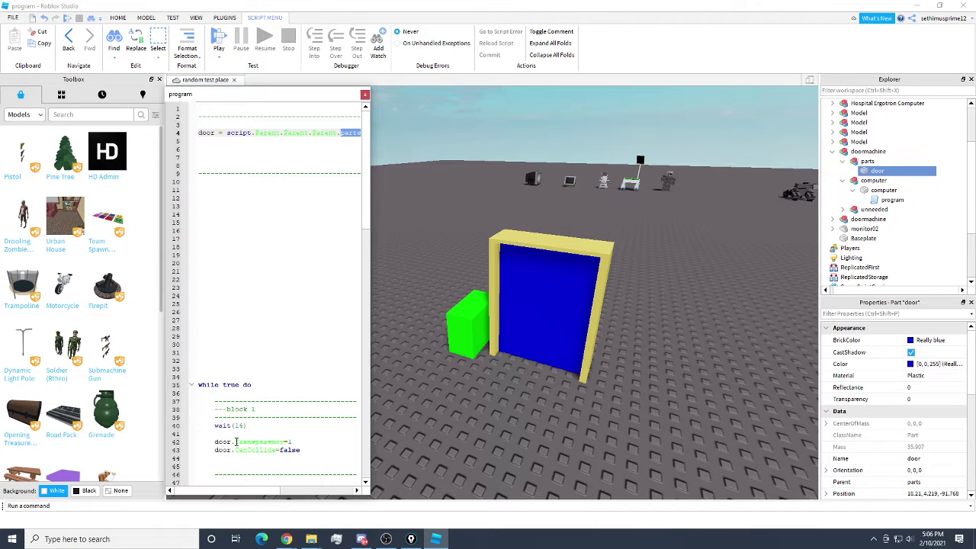
- Highlight the door.Transparency=1 line in block 1 and the while true do line for review
{"action": "left_click_drag", "start_coordinate": [236, 442], "coordinate": [251, 442]}
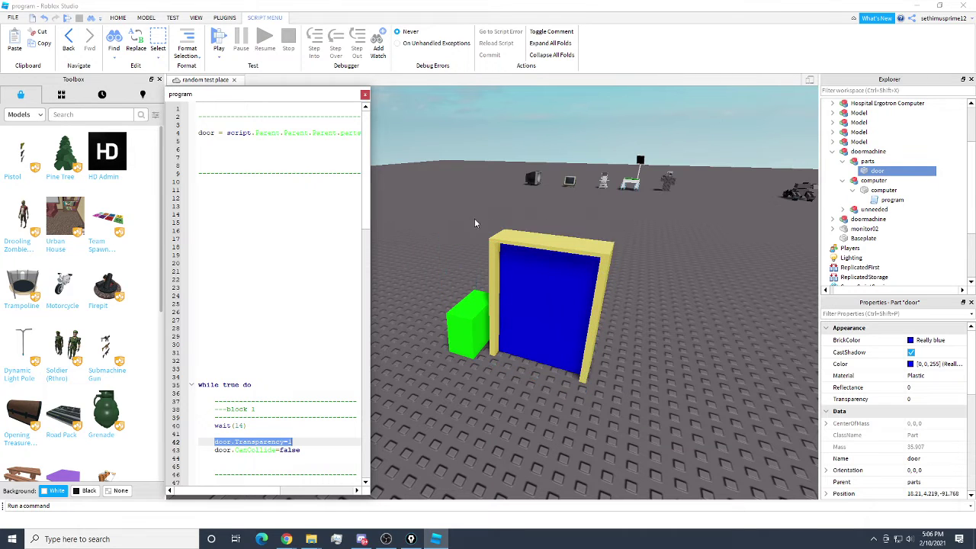
{"action": "left_click", "coordinate": [444, 122]}
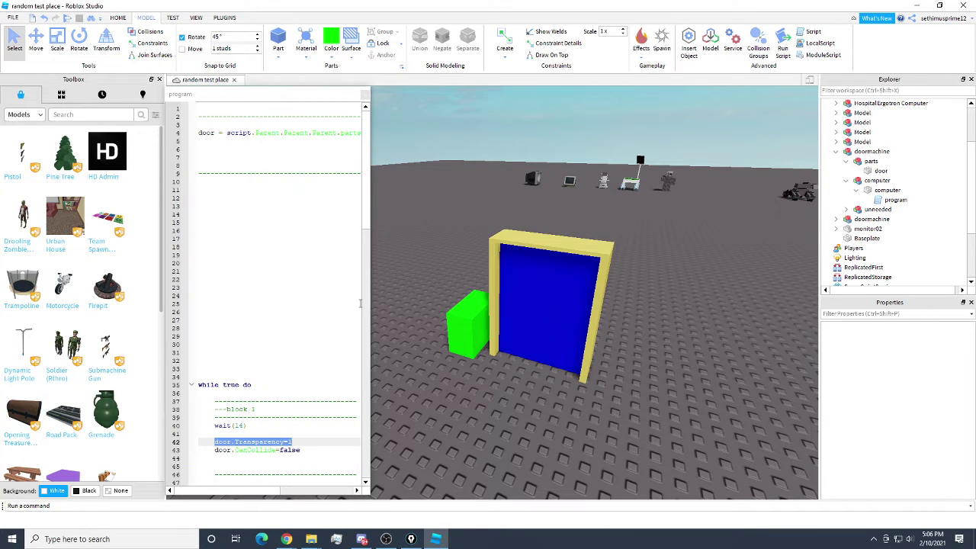
{"action": "scroll", "coordinate": [246, 396], "scroll_direction": "down", "scroll_amount": 7}
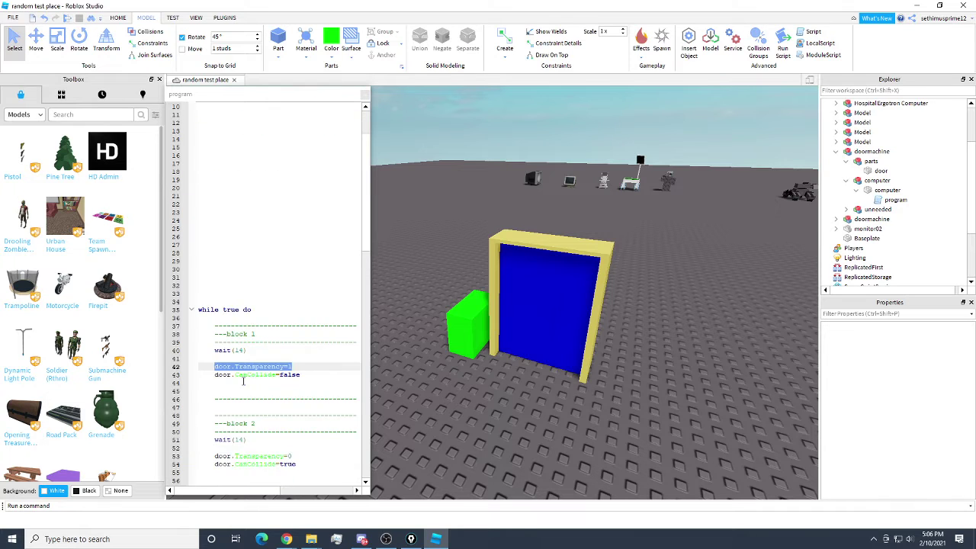
{"action": "left_click_drag", "start_coordinate": [198, 212], "coordinate": [252, 213]}
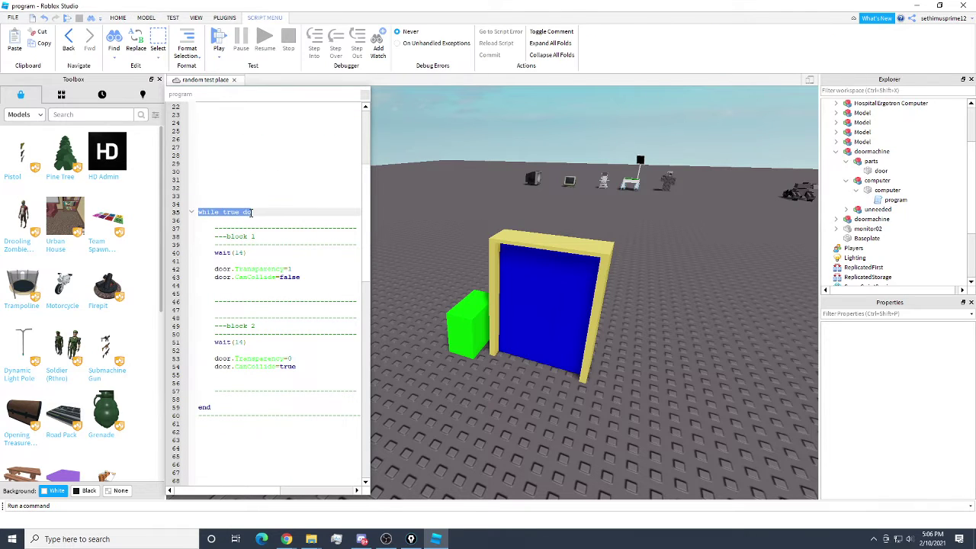
{"action": "left_click", "coordinate": [448, 136]}
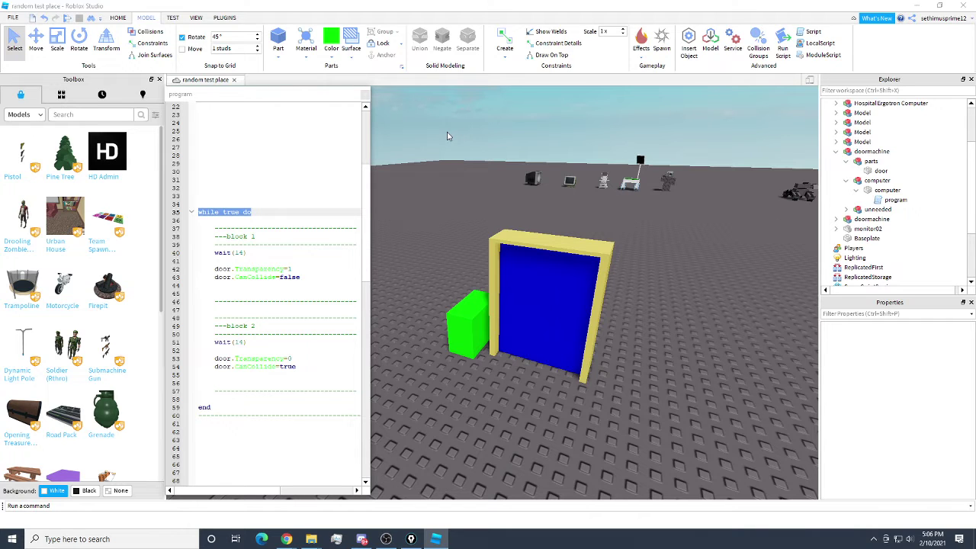
- Start a play test and walk the character off the spawn pad towards the closed door
{"action": "key", "text": "F5"}
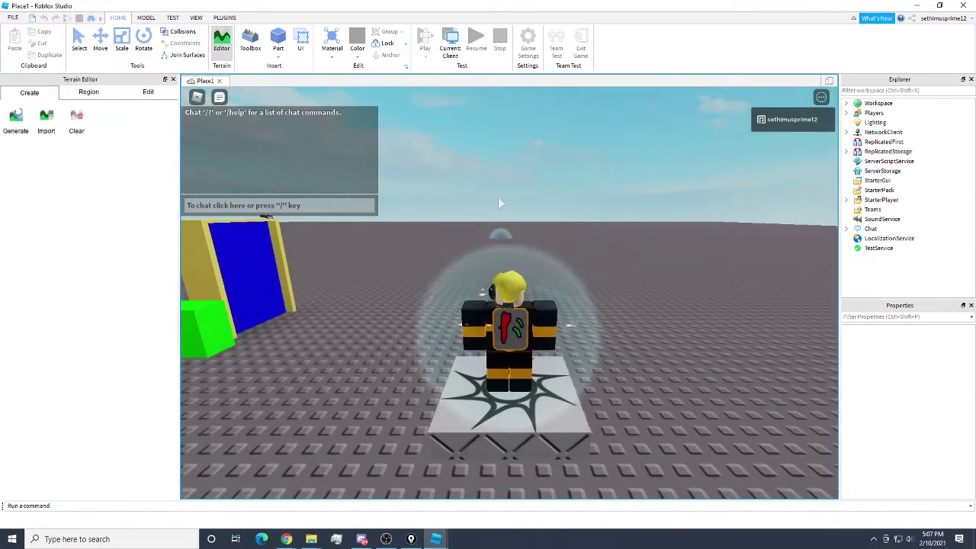
{"action": "key", "text": "w"}
{"action": "right_click_drag", "start_coordinate": [498, 196], "coordinate": [475, 216]}
{"action": "scroll", "coordinate": [499, 203], "scroll_direction": "down", "scroll_amount": 1}
{"action": "key", "text": "d"}
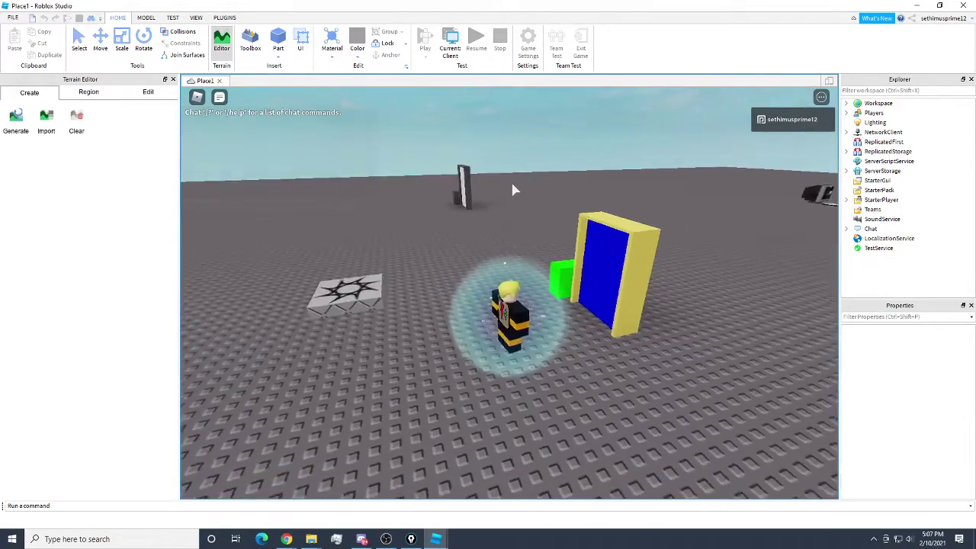
{"action": "scroll", "coordinate": [510, 183], "scroll_direction": "down", "scroll_amount": 5}
{"action": "scroll", "coordinate": [475, 217], "scroll_direction": "up", "scroll_amount": 6}
{"action": "scroll", "coordinate": [574, 220], "scroll_direction": "up", "scroll_amount": 2}
{"action": "right_click_drag", "start_coordinate": [589, 215], "coordinate": [590, 217]}
{"action": "scroll", "coordinate": [589, 215], "scroll_direction": "down", "scroll_amount": 3}
{"action": "key", "text": "d"}
{"action": "scroll", "coordinate": [589, 215], "scroll_direction": "up", "scroll_amount": 3}
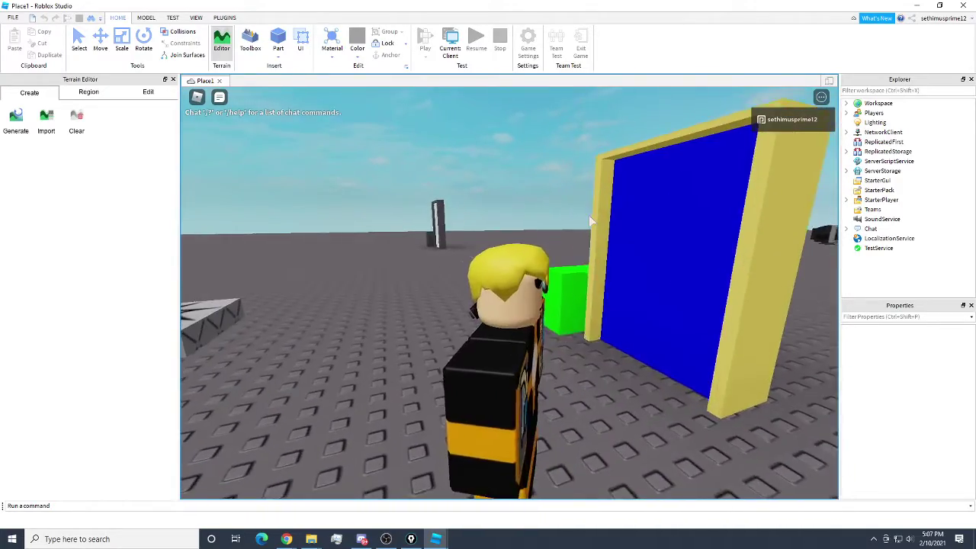
- Walk the character up to the closed door near the green computer block
{"action": "scroll", "coordinate": [589, 217], "scroll_direction": "down", "scroll_amount": 2}
{"action": "key", "text": "a"}
{"action": "key", "text": "w"}
{"action": "right_click_drag", "start_coordinate": [522, 230], "coordinate": [523, 237]}
{"action": "key", "text": "d"}
{"action": "key", "text": "s"}
{"action": "key", "text": "w"}
{"action": "scroll", "coordinate": [523, 231], "scroll_direction": "down", "scroll_amount": 1}
{"action": "key", "text": "w"}
{"action": "key", "text": "a"}
{"action": "right_click_drag", "start_coordinate": [552, 286], "coordinate": [553, 286]}
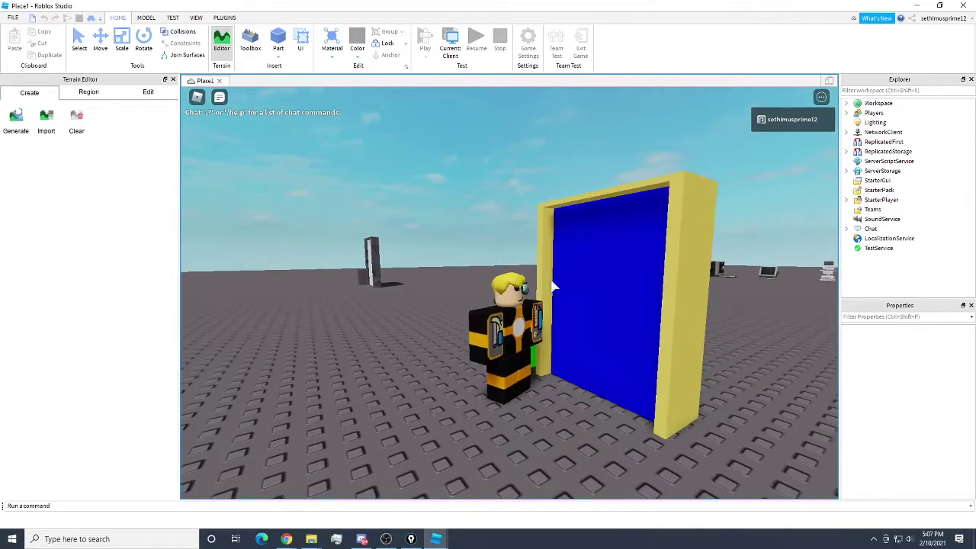
- Move the character around in front of the closed door and park it beside the green block to wait
{"action": "key", "text": "s"}
{"action": "key", "text": "w"}
{"action": "key", "text": "s"}
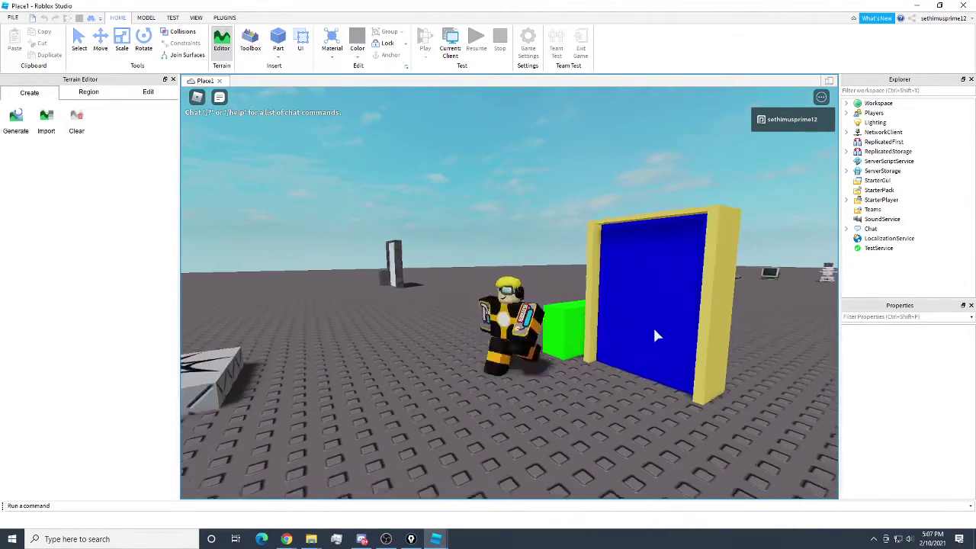
{"action": "key", "text": "d"}
{"action": "scroll", "coordinate": [588, 330], "scroll_direction": "up", "scroll_amount": 1}
{"action": "right_click_drag", "start_coordinate": [576, 328], "coordinate": [576, 328]}
{"action": "scroll", "coordinate": [547, 308], "scroll_direction": "down", "scroll_amount": 1}
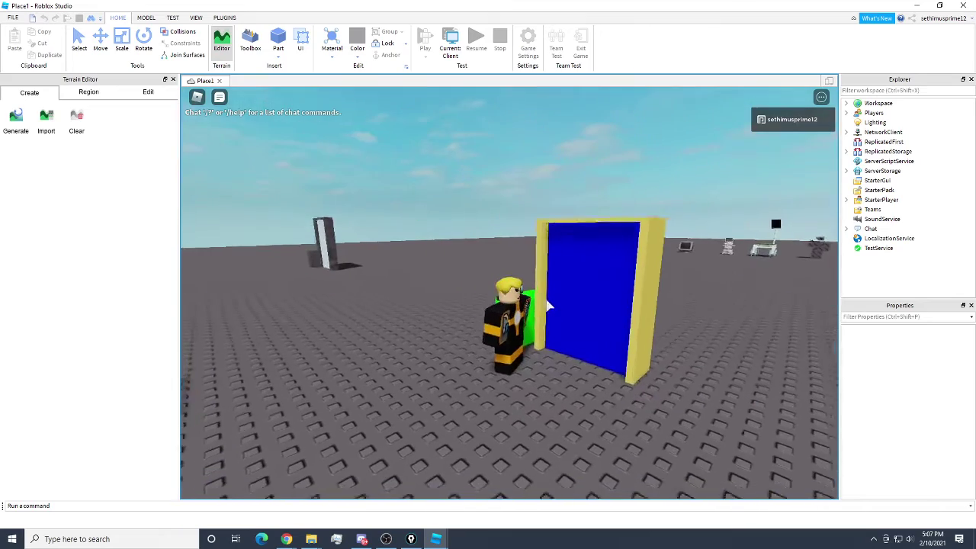
{"action": "key", "text": "a"}
{"action": "scroll", "coordinate": [400, 269], "scroll_direction": "up", "scroll_amount": 1}
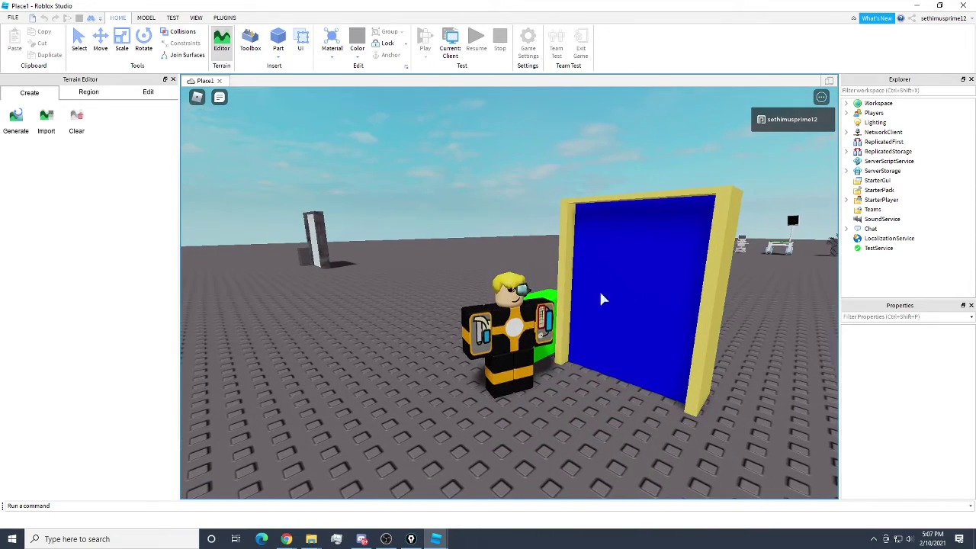
{"action": "scroll", "coordinate": [467, 290], "scroll_direction": "down", "scroll_amount": 1}
{"action": "key", "text": "d"}
{"action": "key", "text": "s"}
{"action": "scroll", "coordinate": [456, 288], "scroll_direction": "down", "scroll_amount": 1}
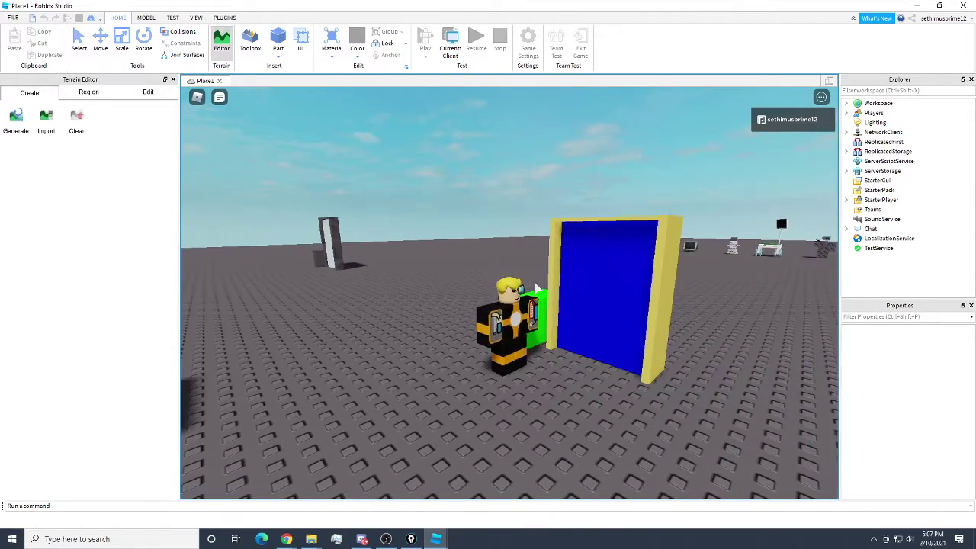
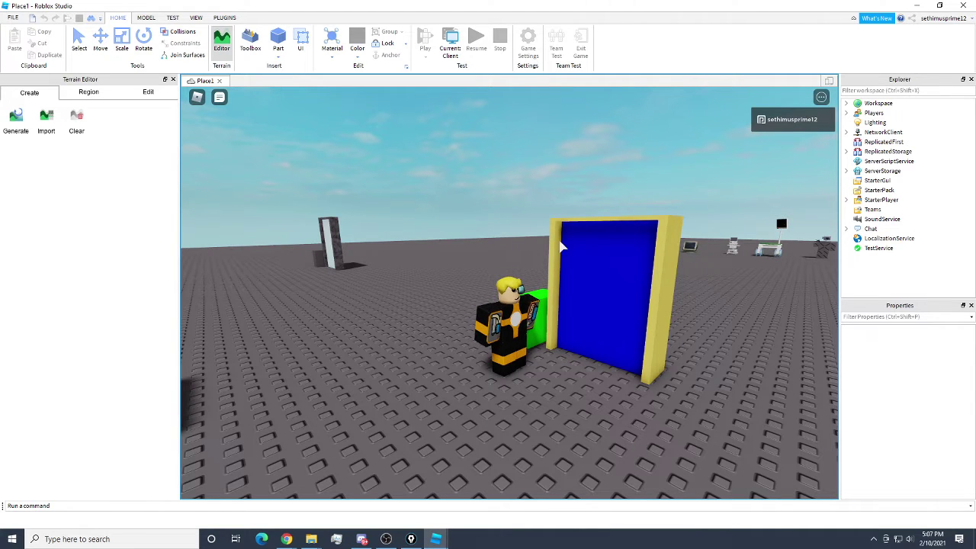
- Watch the door open from beside the frame and inspect the empty doorway from several angles
{"action": "mouse_move", "coordinate": [555, 264]}
{"action": "right_mouse_down"}
{"action": "mouse_move", "coordinate": [573, 272]}
{"action": "mouse_move", "coordinate": [574, 286]}
{"action": "mouse_move", "coordinate": [568, 276]}
{"action": "right_mouse_up"}
{"action": "scroll", "coordinate": [556, 266], "scroll_direction": "up", "scroll_amount": 1}
{"action": "scroll", "coordinate": [558, 267], "scroll_direction": "up", "scroll_amount": 3}
{"action": "key", "text": "s"}
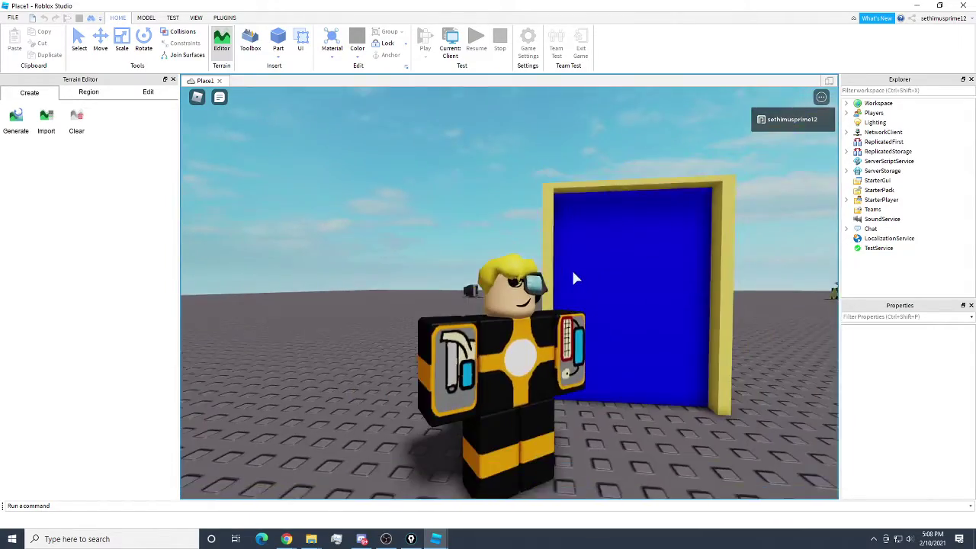
{"action": "key", "text": "d"}
{"action": "key", "text": "w"}
{"action": "key", "text": "s"}
{"action": "scroll", "coordinate": [574, 285], "scroll_direction": "up", "scroll_amount": 3}
{"action": "scroll", "coordinate": [572, 286], "scroll_direction": "down", "scroll_amount": 3}
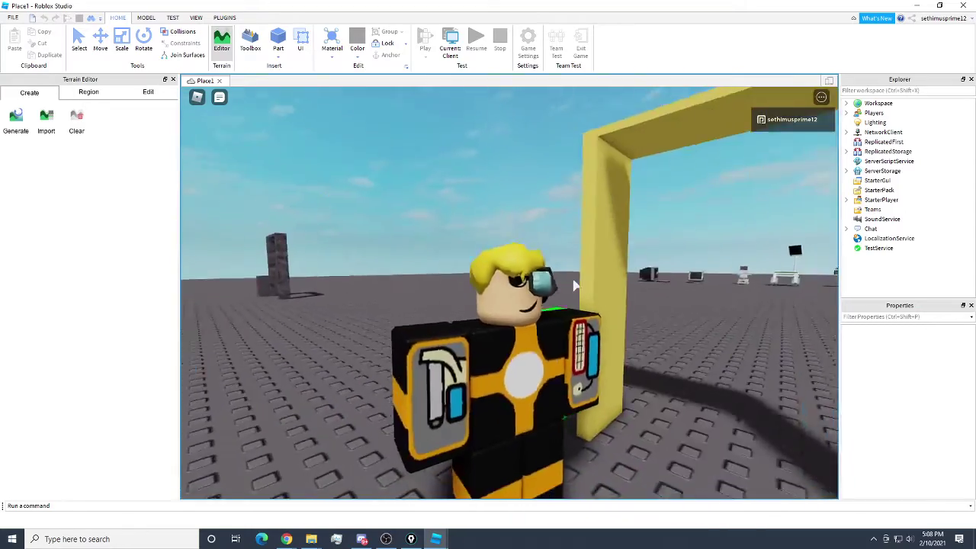
{"action": "scroll", "coordinate": [574, 280], "scroll_direction": "down", "scroll_amount": 4}
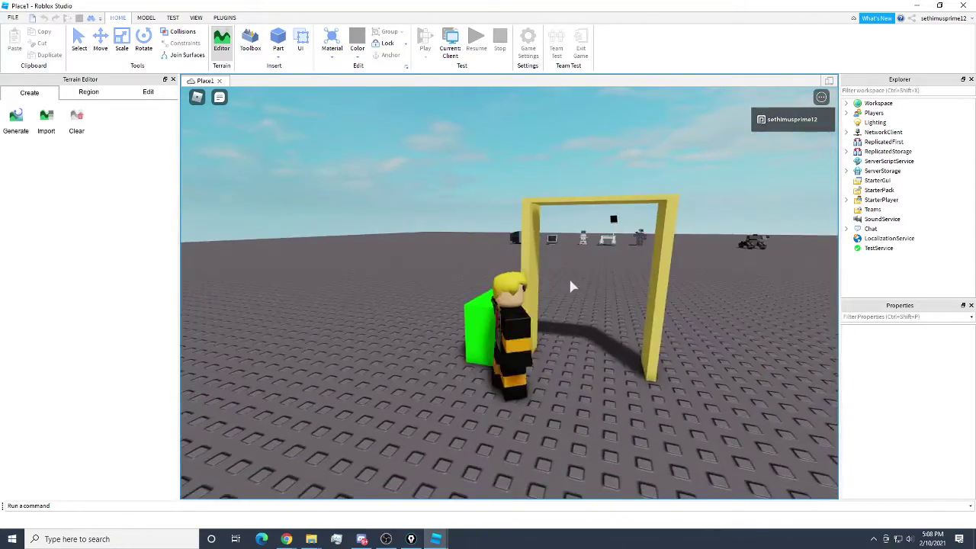
{"action": "mouse_move", "coordinate": [632, 284]}
{"action": "right_mouse_down"}
{"action": "mouse_move", "coordinate": [659, 277]}
{"action": "mouse_move", "coordinate": [645, 283]}
{"action": "right_mouse_up"}
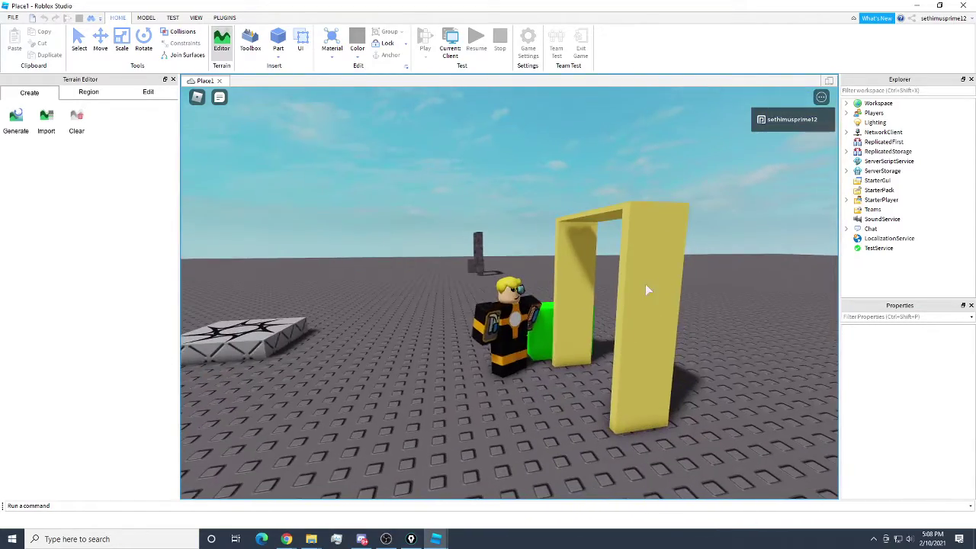
{"action": "key", "text": "s"}
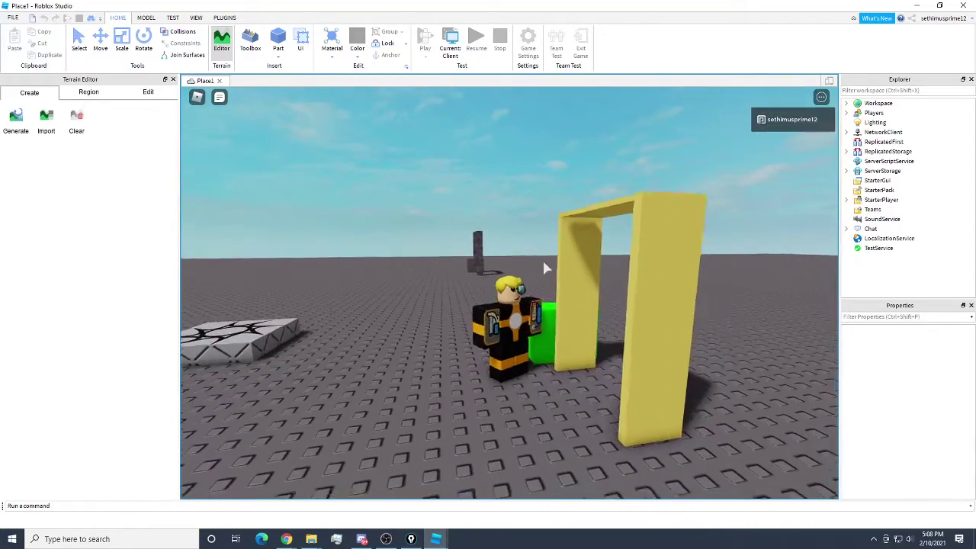
- Take a last look around the doorway with the character and end the play test
{"action": "right_click_drag", "start_coordinate": [544, 261], "coordinate": [550, 248]}
{"action": "key", "text": "d"}
{"action": "key", "text": "s"}
{"action": "scroll", "coordinate": [544, 262], "scroll_direction": "up", "scroll_amount": 2}
{"action": "scroll", "coordinate": [553, 255], "scroll_direction": "up", "scroll_amount": 4}
{"action": "scroll", "coordinate": [548, 245], "scroll_direction": "down", "scroll_amount": 5}
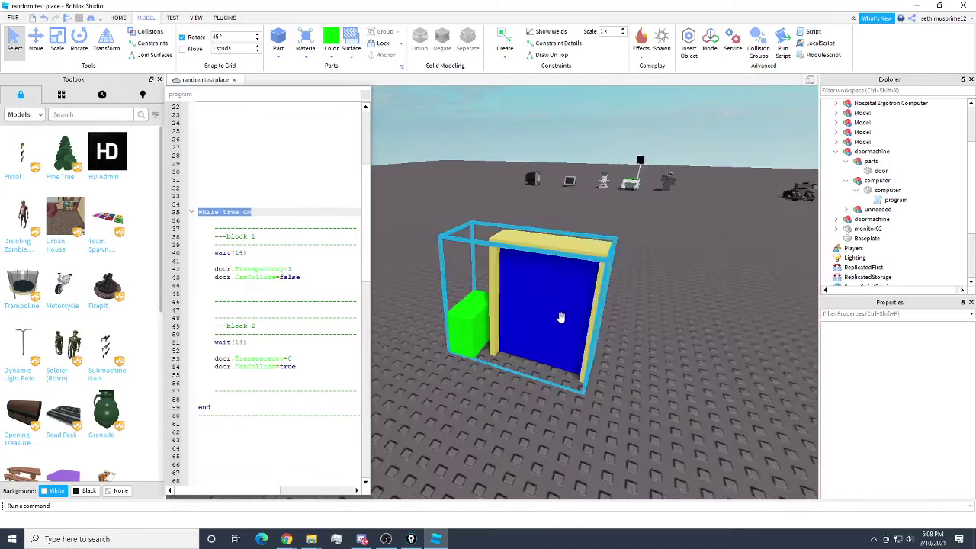
- Close the program script and collapse the first doormachine model in the object tree
{"action": "key", "text": "s"}
{"action": "right_click_drag", "start_coordinate": [499, 344], "coordinate": [499, 344]}
{"action": "key", "text": "w"}
{"action": "key", "text": "w"}
{"action": "key", "text": "a"}
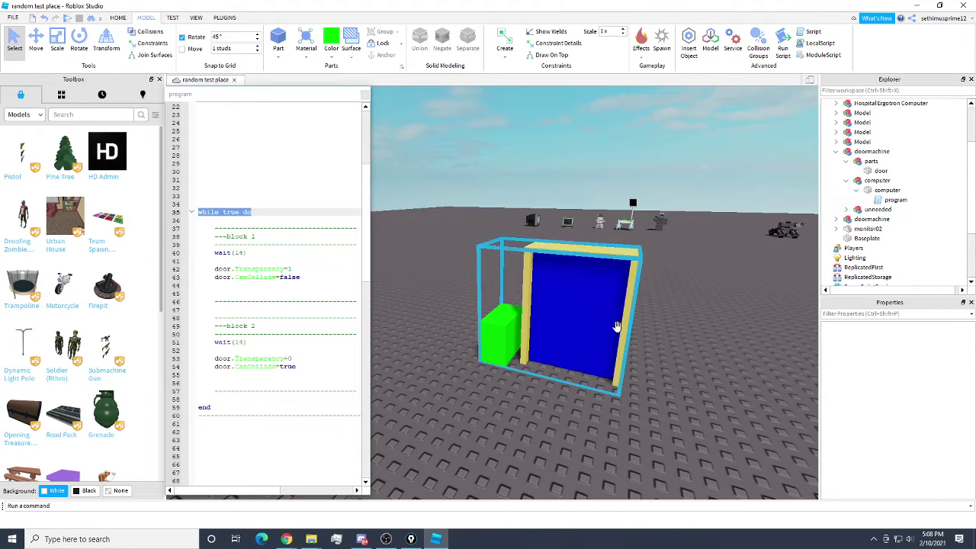
{"action": "right_click_drag", "start_coordinate": [617, 326], "coordinate": [437, 311]}
{"action": "key", "text": "w"}
{"action": "key", "text": "a"}
{"action": "key", "text": "d"}
{"action": "key", "text": "s"}
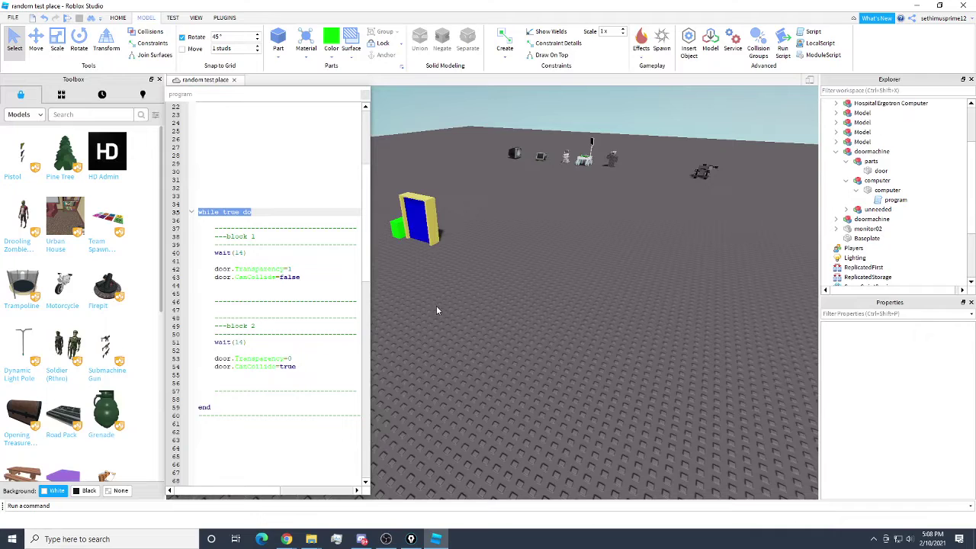
{"action": "left_click", "coordinate": [365, 97]}
{"action": "right_click_drag", "start_coordinate": [398, 290], "coordinate": [398, 290]}
{"action": "key", "text": "w"}
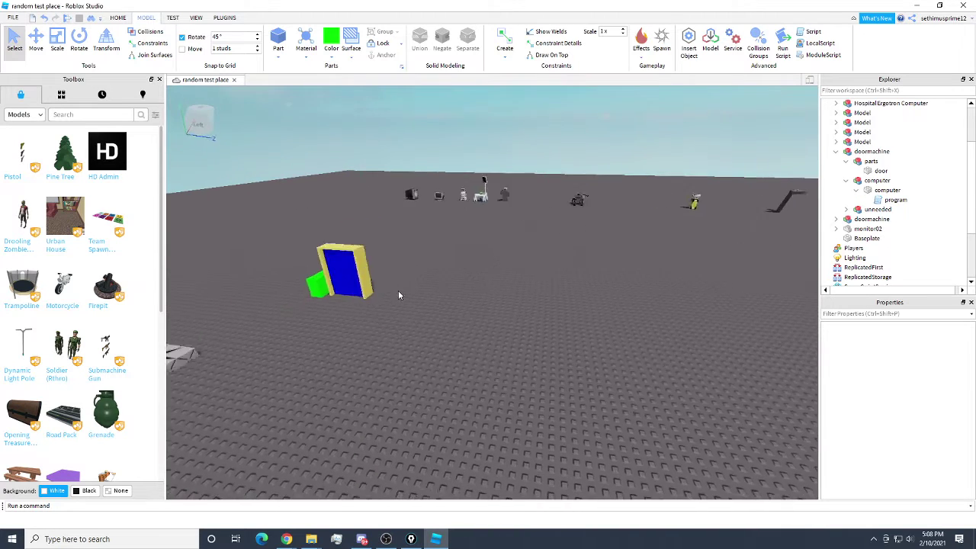
{"action": "key", "text": "a"}
{"action": "left_click", "coordinate": [839, 151]}
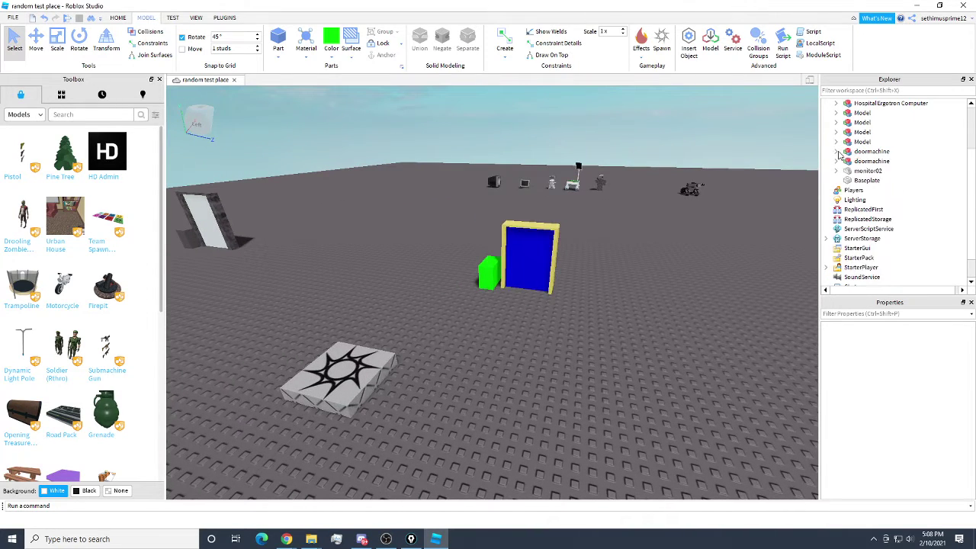
- Insert a Pearl-coloured block part on an empty area of the baseplate
{"action": "right_click_drag", "start_coordinate": [620, 294], "coordinate": [619, 293]}
{"action": "key", "text": "d"}
{"action": "key", "text": "s"}
{"action": "key", "text": "a"}
{"action": "key", "text": "w"}
{"action": "key", "text": "s"}
{"action": "key", "text": "w"}
{"action": "right_click_drag", "start_coordinate": [619, 289], "coordinate": [619, 289]}
{"action": "left_click", "coordinate": [333, 58]}
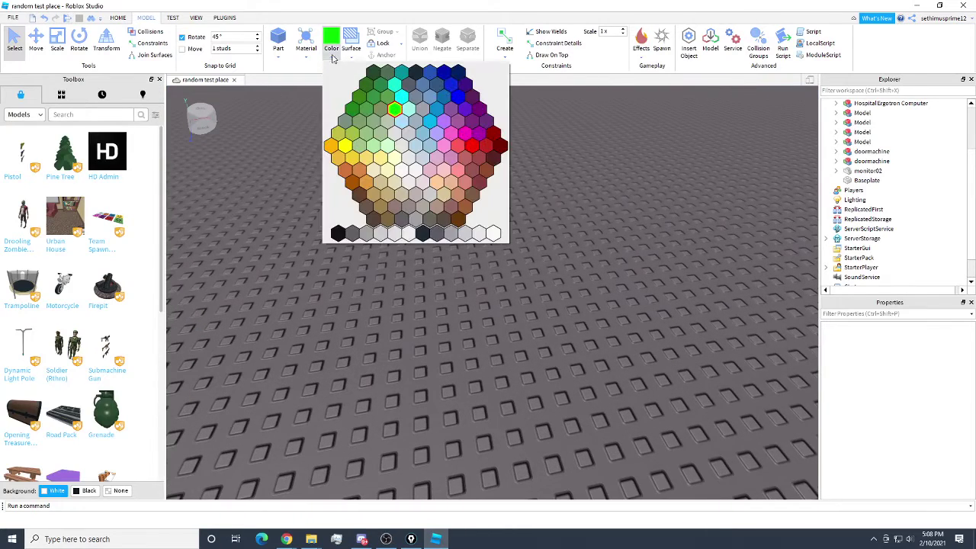
{"action": "left_click", "coordinate": [481, 234]}
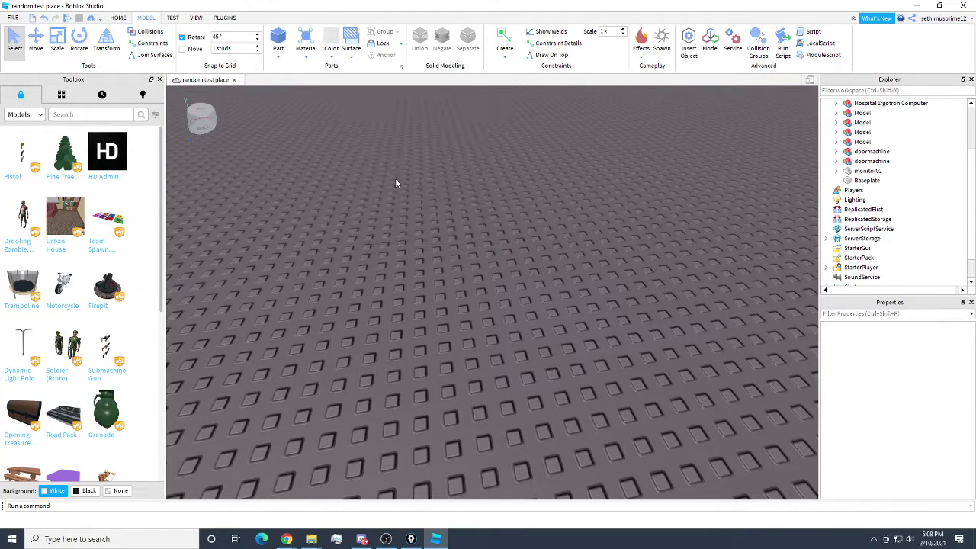
{"action": "left_click", "coordinate": [279, 40]}
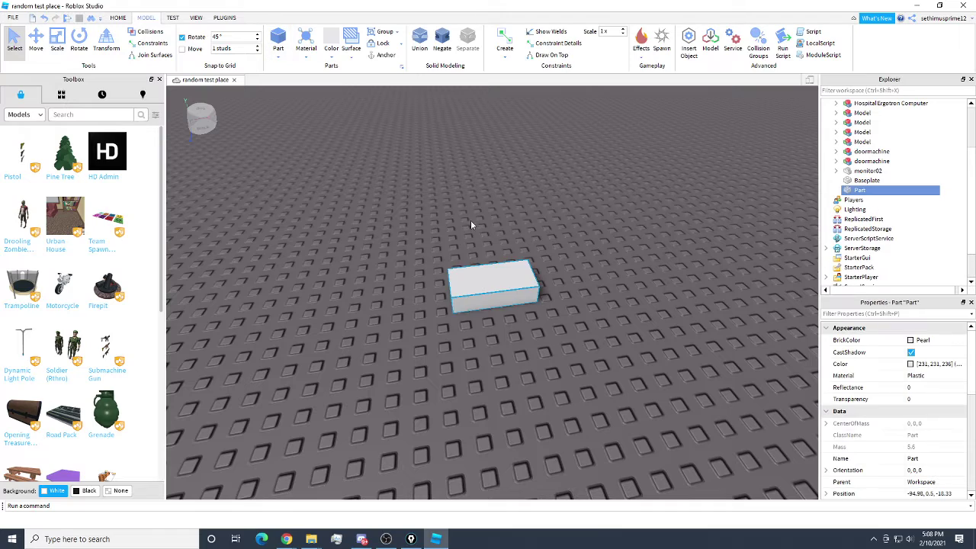
- Slide the new part to another spot on the baseplate
{"action": "left_click_drag", "start_coordinate": [481, 281], "coordinate": [449, 321]}
{"action": "key", "text": "w"}
{"action": "key", "text": "a"}
- Resize the white part with the Scale tool into a larger block
{"action": "left_click", "coordinate": [57, 53]}
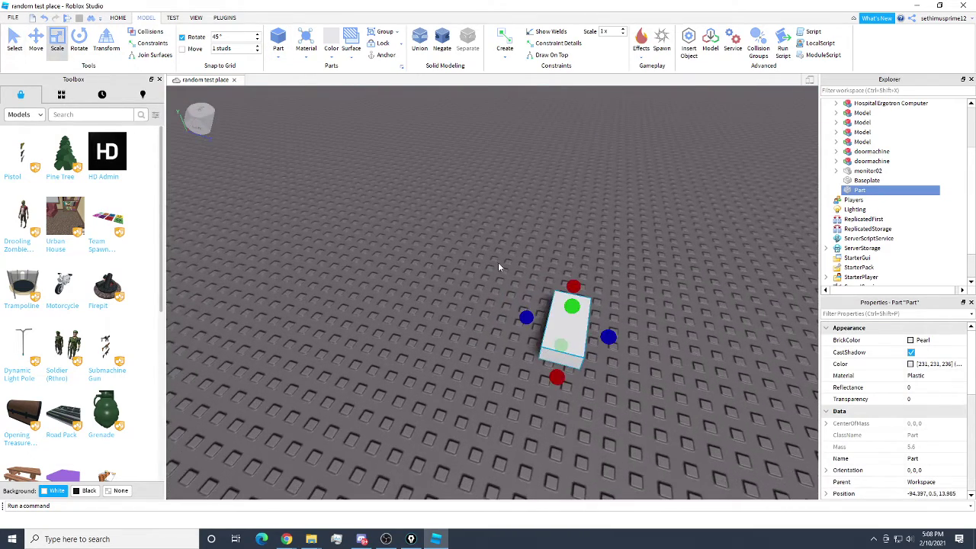
{"action": "key", "text": "d"}
{"action": "right_click_drag", "start_coordinate": [521, 271], "coordinate": [525, 273]}
{"action": "left_click_drag", "start_coordinate": [466, 282], "coordinate": [488, 243]}
{"action": "left_click", "coordinate": [545, 237]}
{"action": "key", "text": "s"}
{"action": "right_click_drag", "start_coordinate": [542, 239], "coordinate": [452, 260]}
{"action": "key", "text": "a"}
{"action": "left_click", "coordinate": [486, 245]}
{"action": "key", "text": "s"}
- Shift the resized white part along one axis with the Move tool
{"action": "left_click", "coordinate": [35, 43]}
{"action": "left_click_drag", "start_coordinate": [461, 291], "coordinate": [489, 296]}
{"action": "left_click", "coordinate": [505, 248]}
{"action": "right_click_drag", "start_coordinate": [505, 248], "coordinate": [503, 247]}
- Raise the spawn pad high above the baseplate and deselect it
{"action": "left_click_drag", "start_coordinate": [353, 179], "coordinate": [462, 273]}
{"action": "right_click_drag", "start_coordinate": [353, 179], "coordinate": [463, 272]}
{"action": "left_click_drag", "start_coordinate": [462, 272], "coordinate": [573, 269]}
{"action": "key", "text": "w"}
{"action": "right_click_drag", "start_coordinate": [573, 269], "coordinate": [573, 270]}
{"action": "left_click_drag", "start_coordinate": [530, 276], "coordinate": [553, 131]}
{"action": "left_click", "coordinate": [431, 312]}
{"action": "right_click_drag", "start_coordinate": [431, 313], "coordinate": [395, 261]}
{"action": "key", "text": "w"}
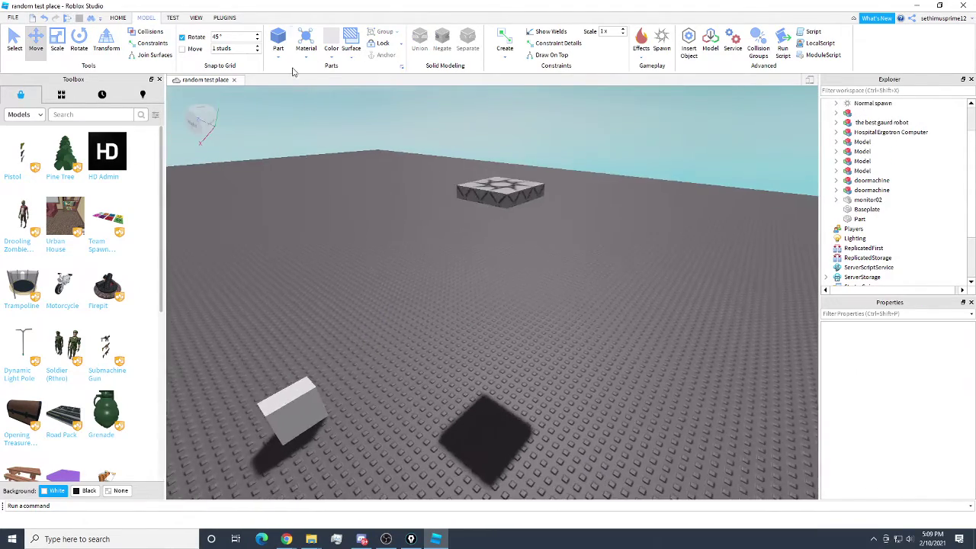
- Insert a new white part and place it against the raised spawn pad
{"action": "left_click", "coordinate": [276, 38]}
{"action": "left_click_drag", "start_coordinate": [493, 261], "coordinate": [518, 136]}
{"action": "key", "text": "w"}
{"action": "right_click_drag", "start_coordinate": [473, 164], "coordinate": [472, 164]}
{"action": "scroll", "coordinate": [528, 183], "scroll_direction": "down", "scroll_amount": 5}
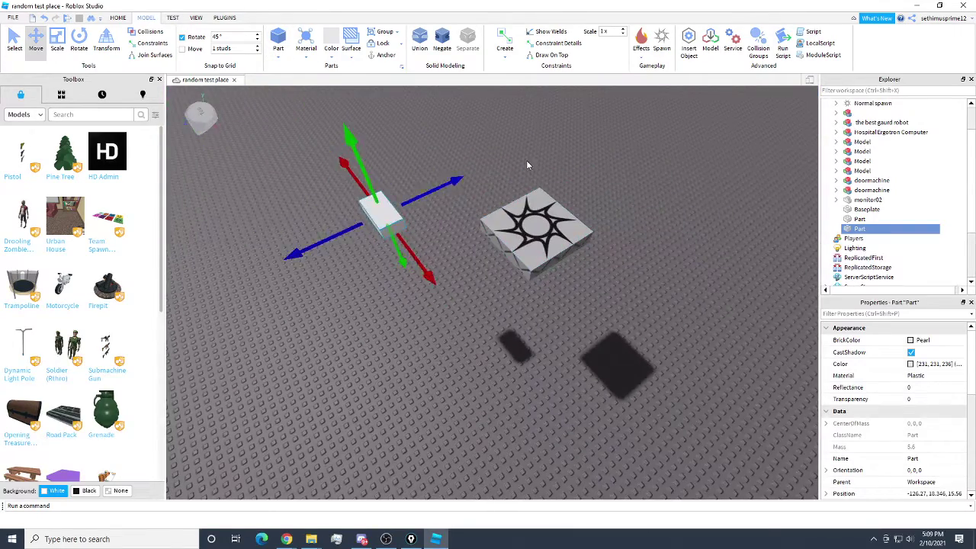
{"action": "left_click_drag", "start_coordinate": [383, 221], "coordinate": [521, 249]}
{"action": "scroll", "coordinate": [519, 210], "scroll_direction": "up", "scroll_amount": 3}
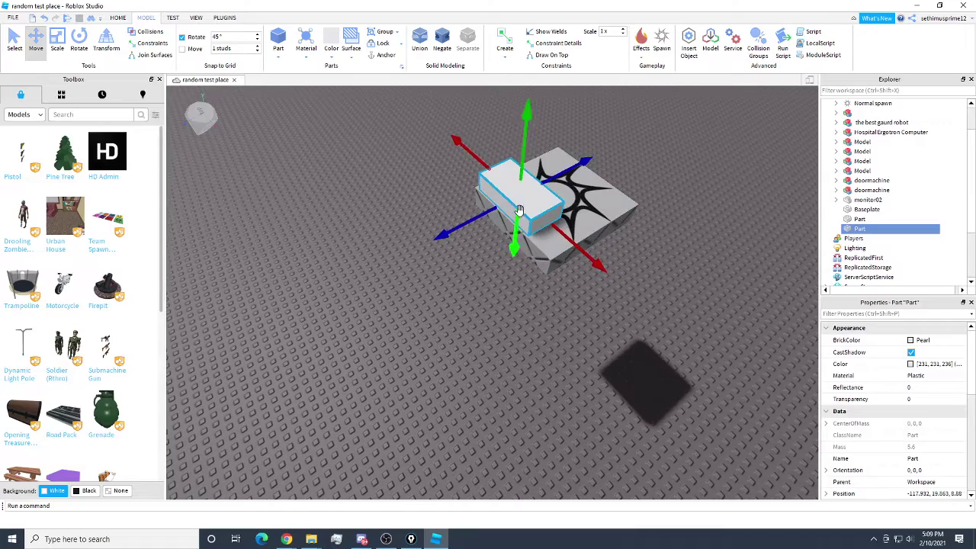
- Lower the new part until it sits directly beneath the spawn pad
{"action": "left_click_drag", "start_coordinate": [525, 172], "coordinate": [521, 195]}
{"action": "scroll", "coordinate": [466, 230], "scroll_direction": "up", "scroll_amount": 3}
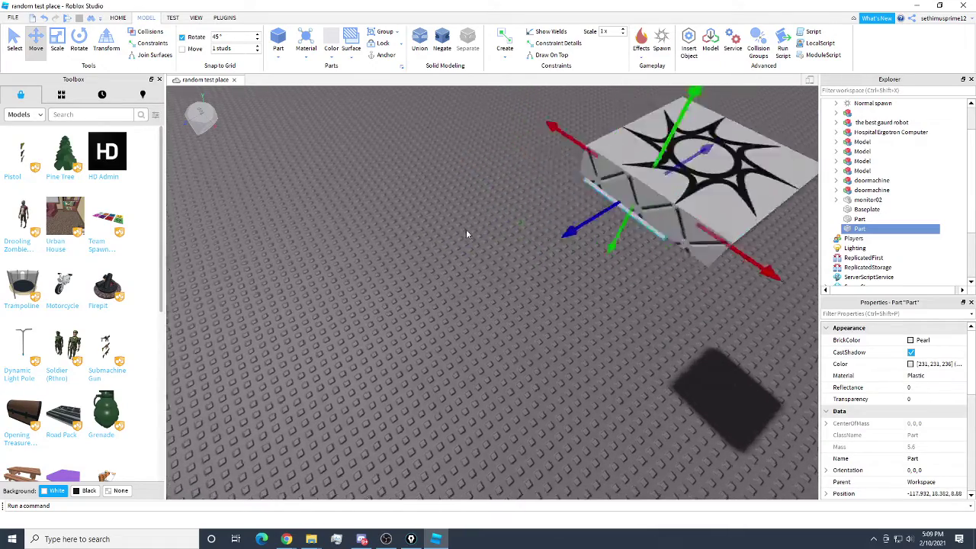
{"action": "right_click_drag", "start_coordinate": [466, 230], "coordinate": [475, 233]}
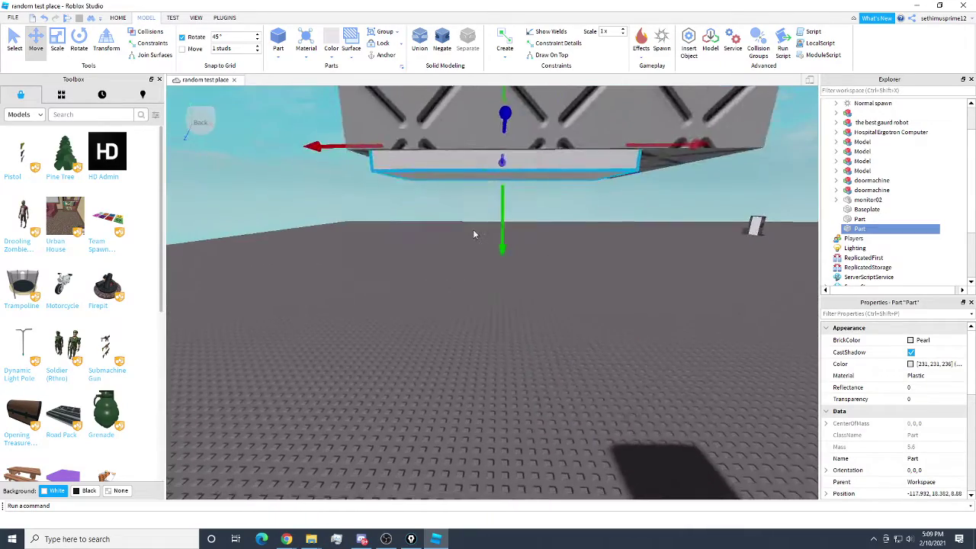
{"action": "scroll", "coordinate": [476, 233], "scroll_direction": "down", "scroll_amount": 3}
{"action": "left_click_drag", "start_coordinate": [500, 258], "coordinate": [497, 274]}
{"action": "scroll", "coordinate": [496, 274], "scroll_direction": "down", "scroll_amount": 3}
- Scale the part outward along both horizontal axes into a platform extending past the spawn pad's edges
{"action": "key", "text": "ctrl+3"}
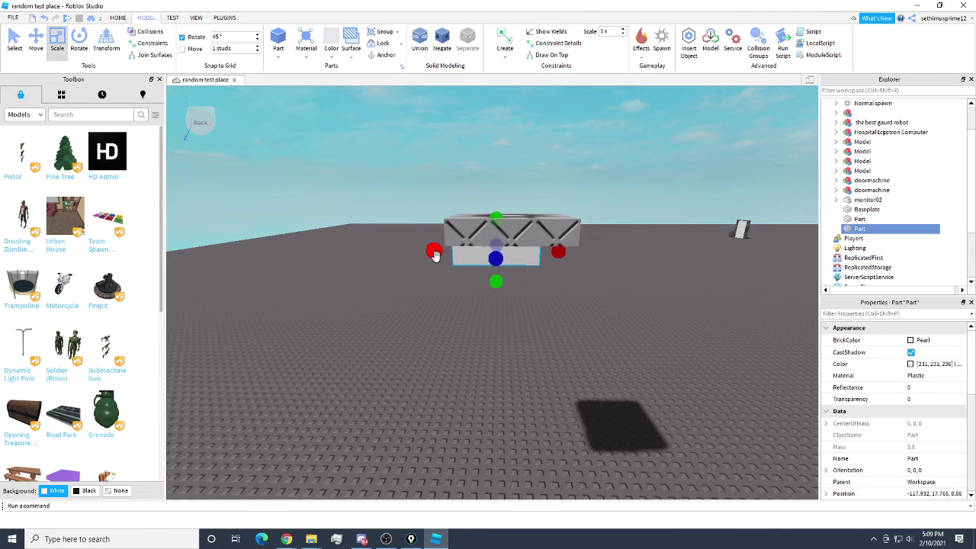
{"action": "mouse_move", "coordinate": [435, 256]}
{"action": "left_mouse_down"}
{"action": "mouse_move", "coordinate": [423, 255]}
{"action": "mouse_move", "coordinate": [478, 257]}
{"action": "mouse_move", "coordinate": [449, 260]}
{"action": "left_mouse_up"}
{"action": "key", "text": "d"}
{"action": "left_click_drag", "start_coordinate": [334, 265], "coordinate": [320, 269]}
{"action": "right_click_drag", "start_coordinate": [320, 269], "coordinate": [461, 266]}
{"action": "left_click_drag", "start_coordinate": [448, 255], "coordinate": [528, 269]}
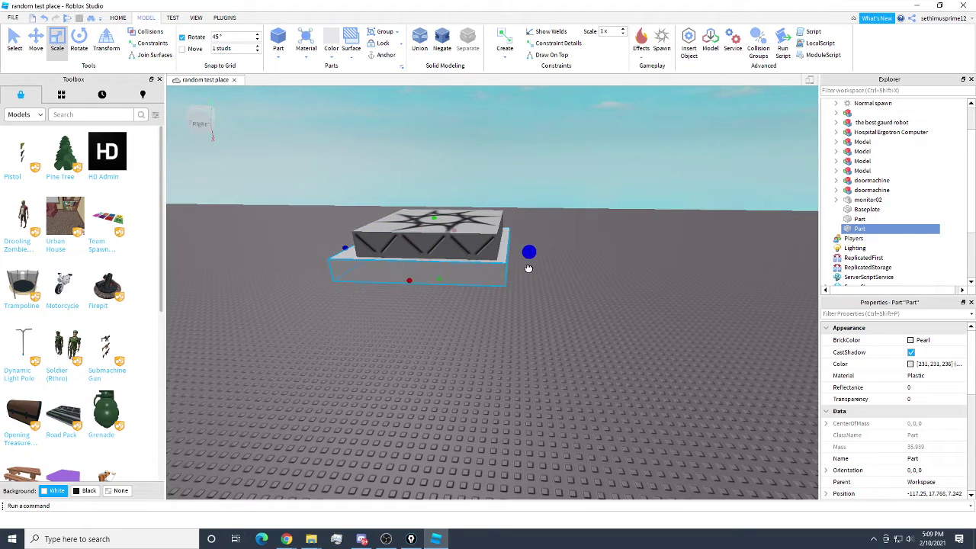
- Trim the overhanging side of the spawn platform so it fits the spawn pad more closely
{"action": "left_click", "coordinate": [631, 315]}
{"action": "key", "text": "s"}
{"action": "right_click_drag", "start_coordinate": [631, 314], "coordinate": [604, 307]}
{"action": "key", "text": "w"}
{"action": "key", "text": "s"}
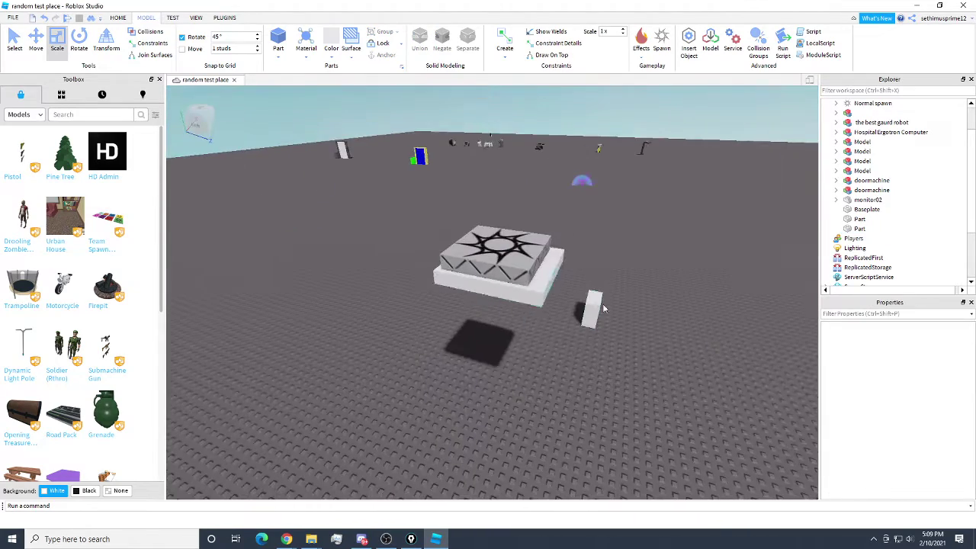
{"action": "left_click", "coordinate": [543, 287]}
{"action": "left_click_drag", "start_coordinate": [578, 282], "coordinate": [560, 277]}
{"action": "left_click", "coordinate": [604, 238]}
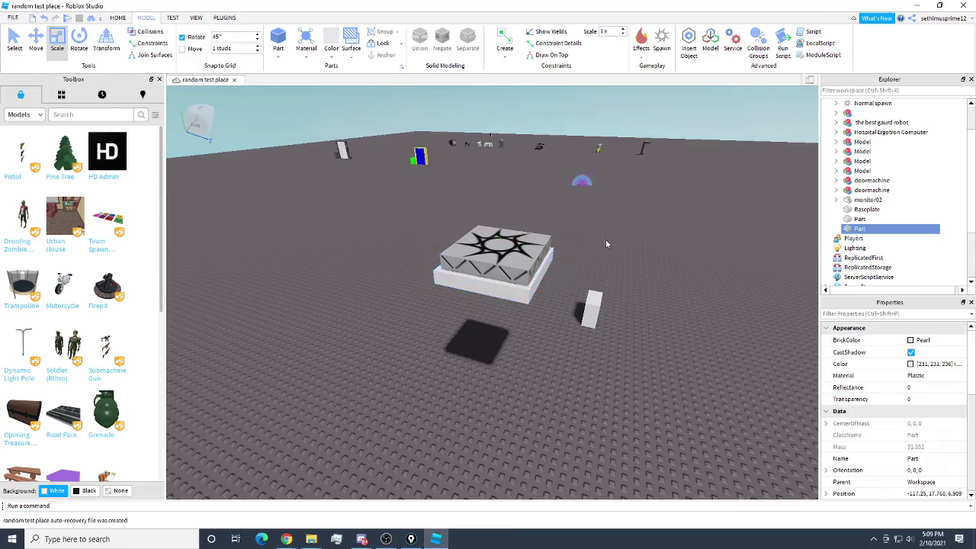
{"action": "key", "text": "w"}
{"action": "right_click_drag", "start_coordinate": [605, 238], "coordinate": [605, 238]}
{"action": "key", "text": "s"}
{"action": "key", "text": "a"}
{"action": "key", "text": "d"}
{"action": "right_click_drag", "start_coordinate": [407, 212], "coordinate": [408, 213]}
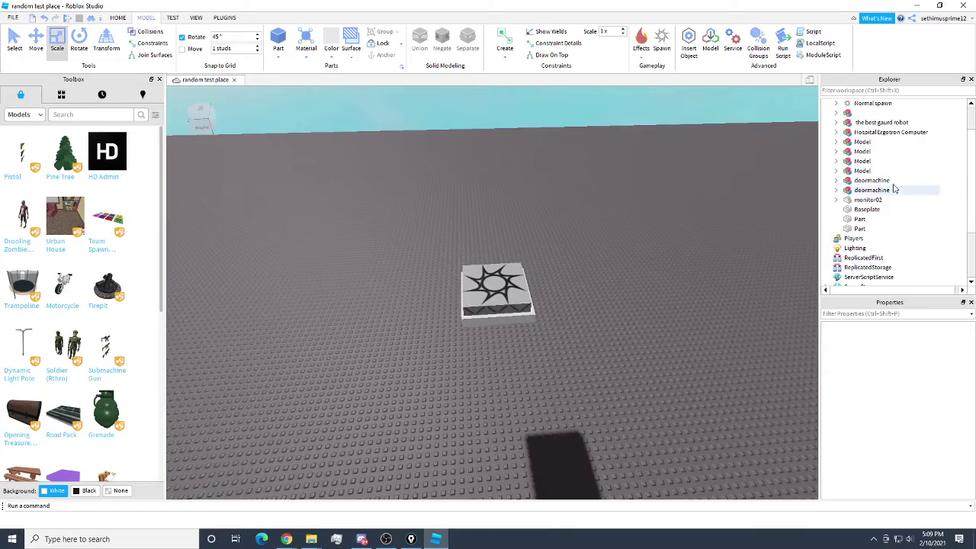
{"action": "key", "text": "d"}
{"action": "right_click_drag", "start_coordinate": [553, 312], "coordinate": [551, 313]}
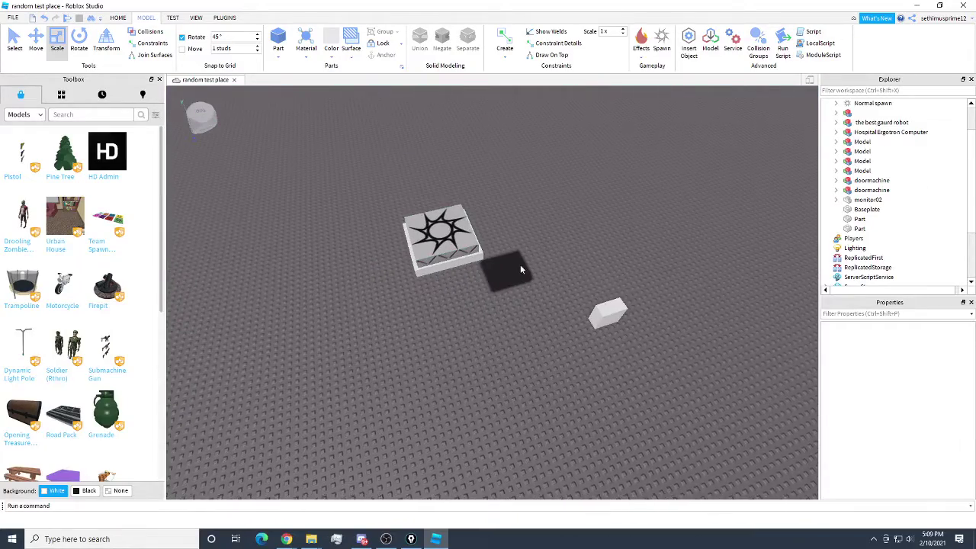
{"action": "right_click_drag", "start_coordinate": [520, 265], "coordinate": [519, 264]}
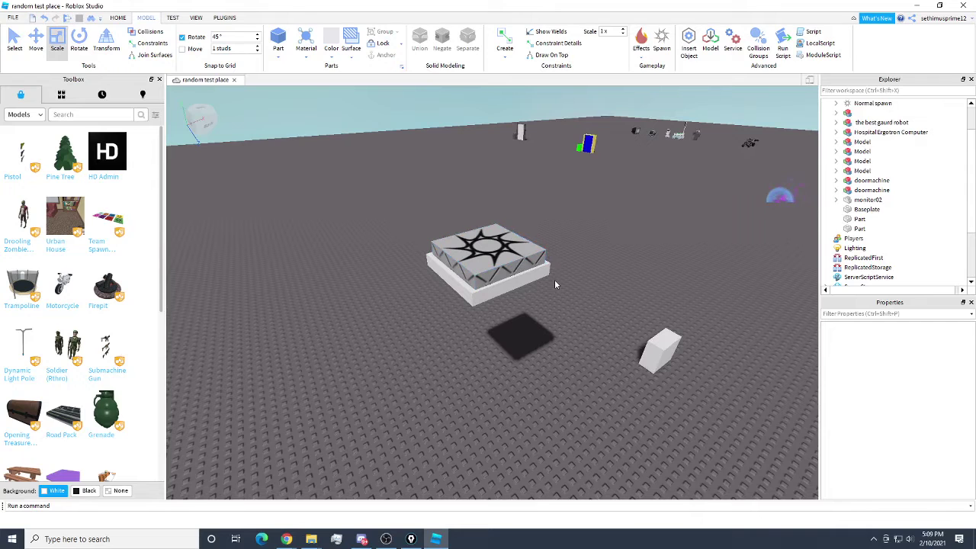
{"action": "right_click_drag", "start_coordinate": [540, 308], "coordinate": [540, 307]}
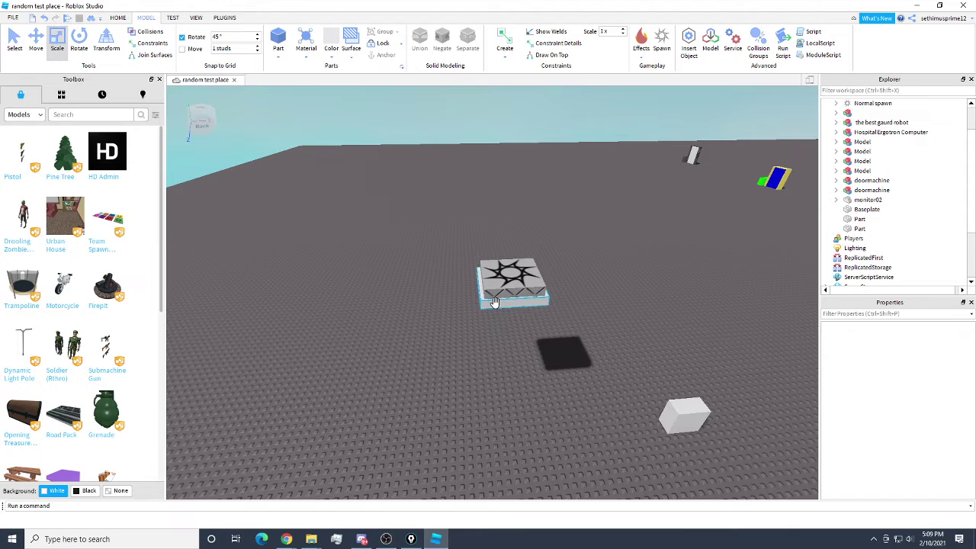
- Duplicate the spawn platform and move the copy well away from it along the red axis
{"action": "right_click", "coordinate": [495, 303]}
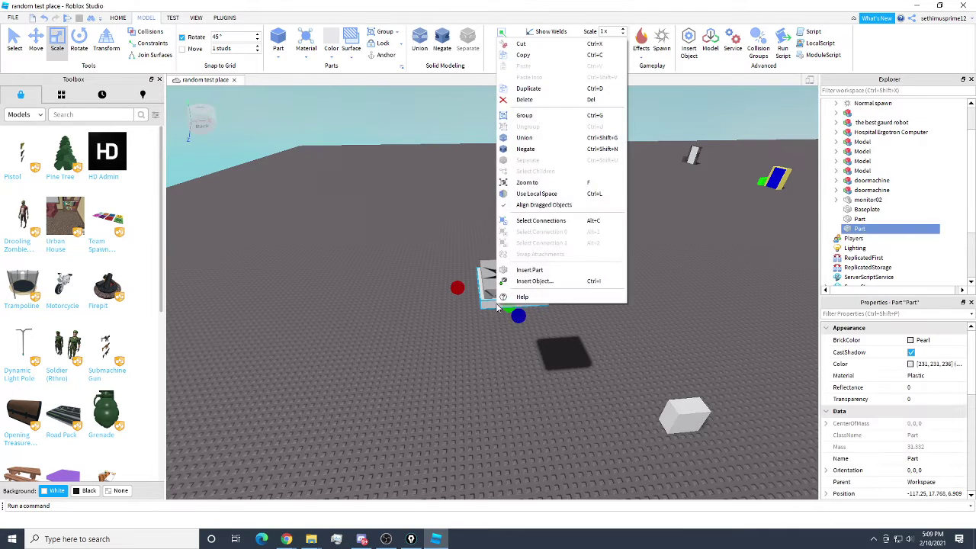
{"action": "left_click", "coordinate": [538, 90]}
{"action": "left_click", "coordinate": [36, 42]}
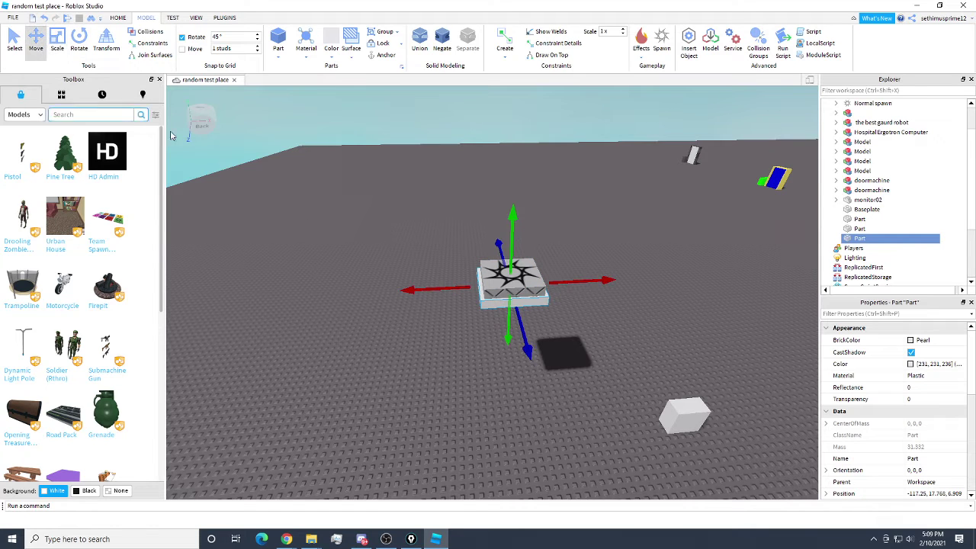
{"action": "key", "text": "a"}
{"action": "left_click_drag", "start_coordinate": [433, 292], "coordinate": [359, 289]}
{"action": "left_click", "coordinate": [516, 311]}
- Anchor the two raised platforms and the loose white block together
{"action": "key", "text": "d"}
{"action": "right_click_drag", "start_coordinate": [421, 275], "coordinate": [406, 292]}
{"action": "key", "text": "a"}
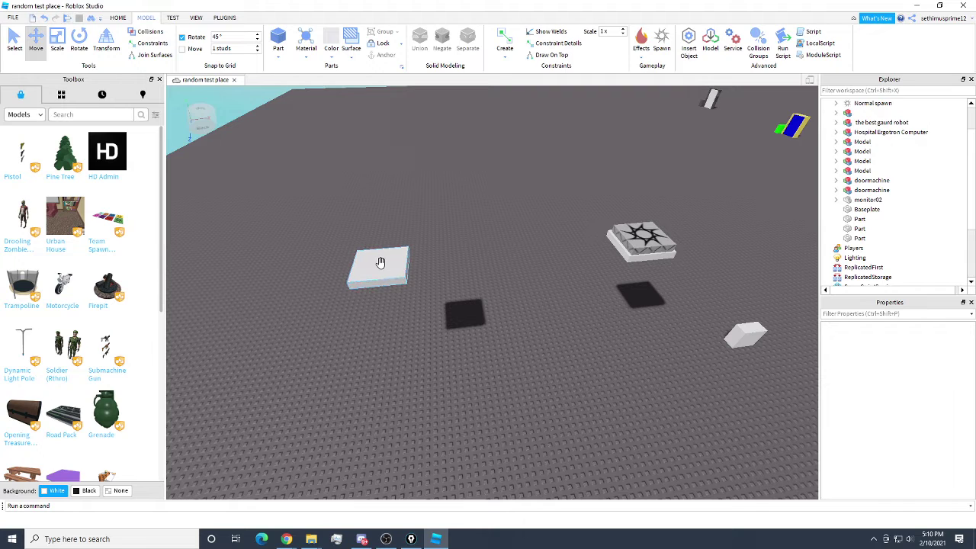
{"action": "left_click", "coordinate": [381, 262]}
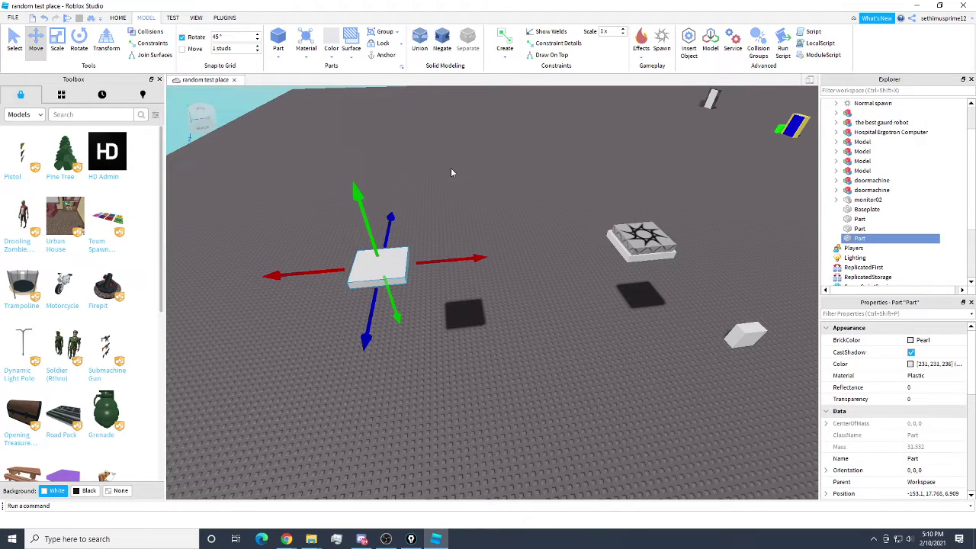
{"action": "right_click_drag", "start_coordinate": [450, 168], "coordinate": [451, 167]}
{"action": "left_click", "coordinate": [551, 200], "text": "ctrl"}
{"action": "left_click", "coordinate": [659, 287], "text": "ctrl"}
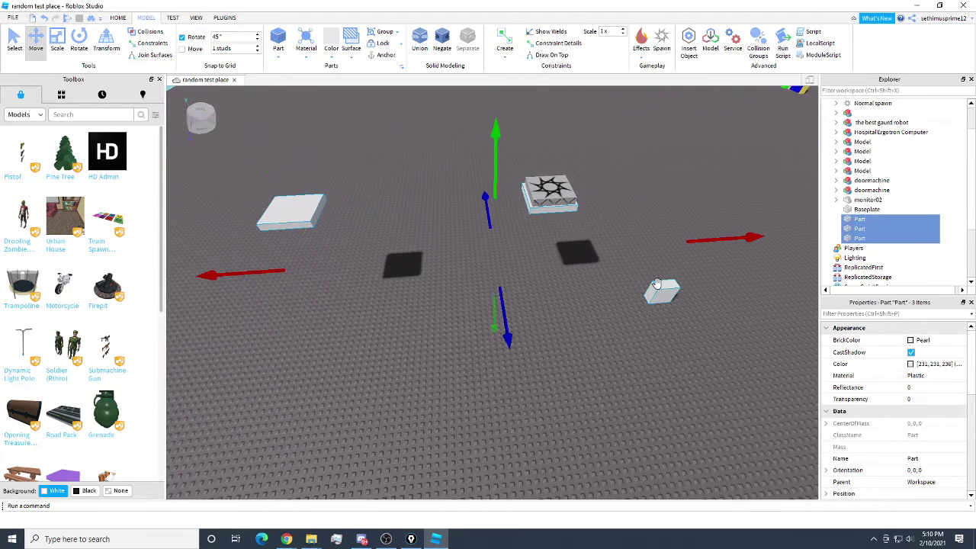
{"action": "left_click", "coordinate": [407, 205]}
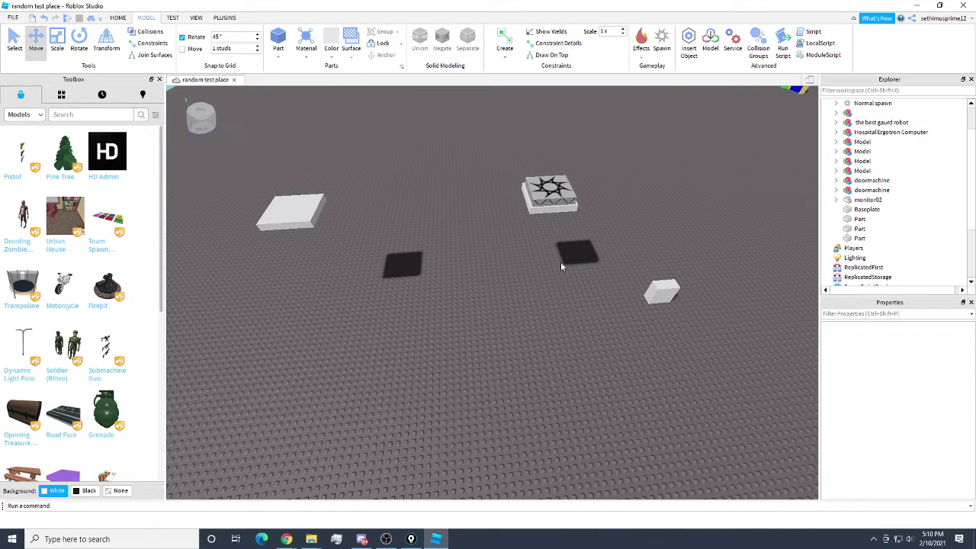
{"action": "key", "text": "w"}
{"action": "key", "text": "a"}
{"action": "right_click_drag", "start_coordinate": [511, 262], "coordinate": [521, 288]}
{"action": "key", "text": "s"}
{"action": "key", "text": "d"}
{"action": "key", "text": "d"}
{"action": "key", "text": "a"}
{"action": "left_click", "coordinate": [504, 262]}
{"action": "key", "text": "s"}
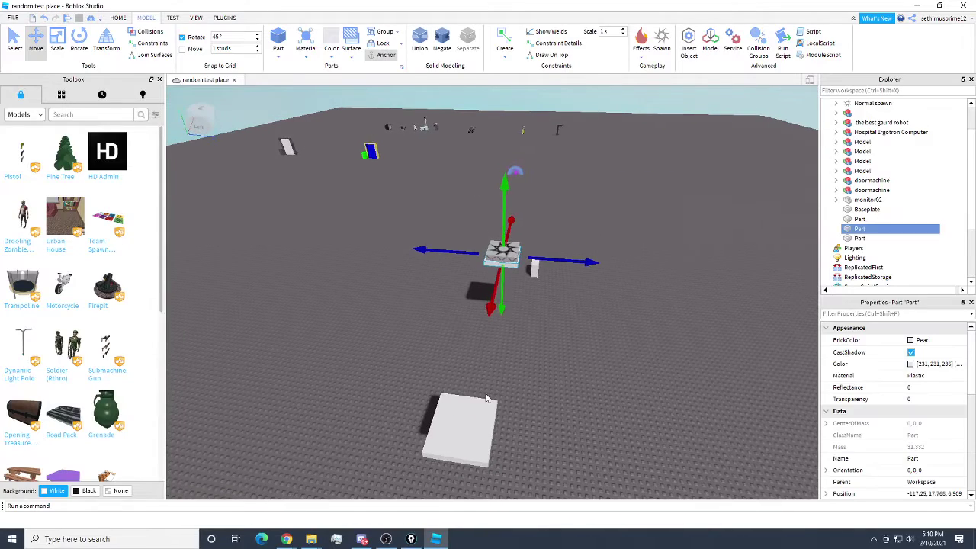
{"action": "left_click", "coordinate": [474, 404], "text": "ctrl"}
- Widen the spawn platform on both sides with the Scale tool
{"action": "left_click", "coordinate": [53, 40]}
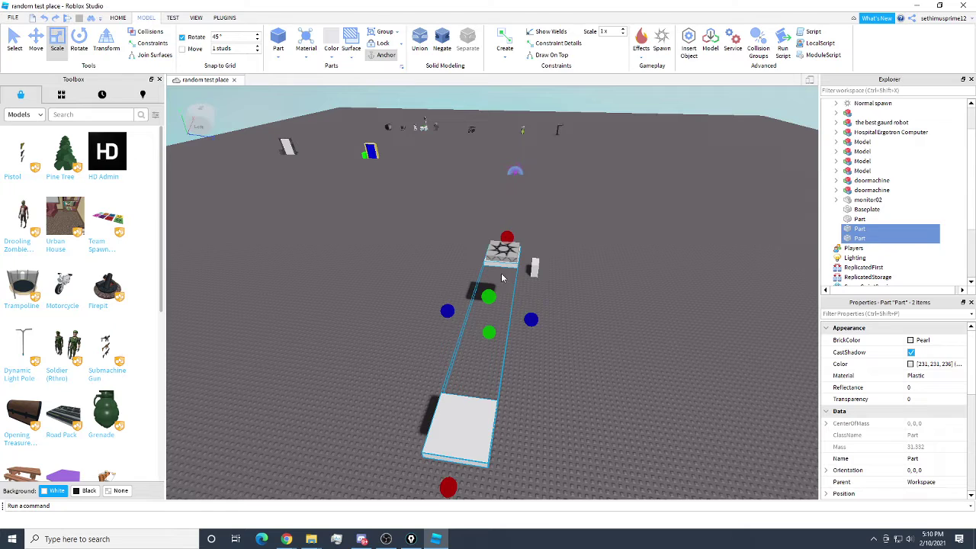
{"action": "left_click", "coordinate": [584, 310]}
{"action": "right_click_drag", "start_coordinate": [583, 310], "coordinate": [400, 331]}
{"action": "key", "text": "d"}
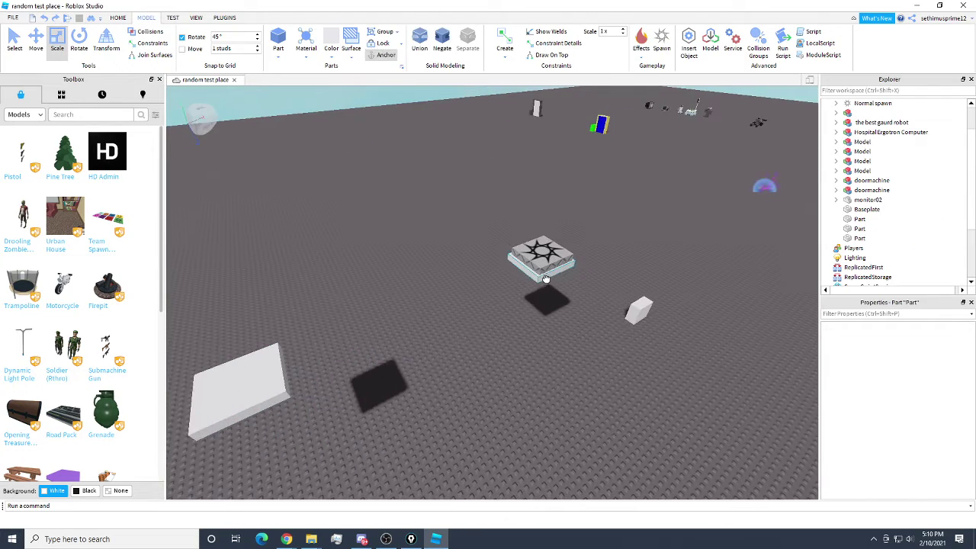
{"action": "left_click", "coordinate": [546, 278]}
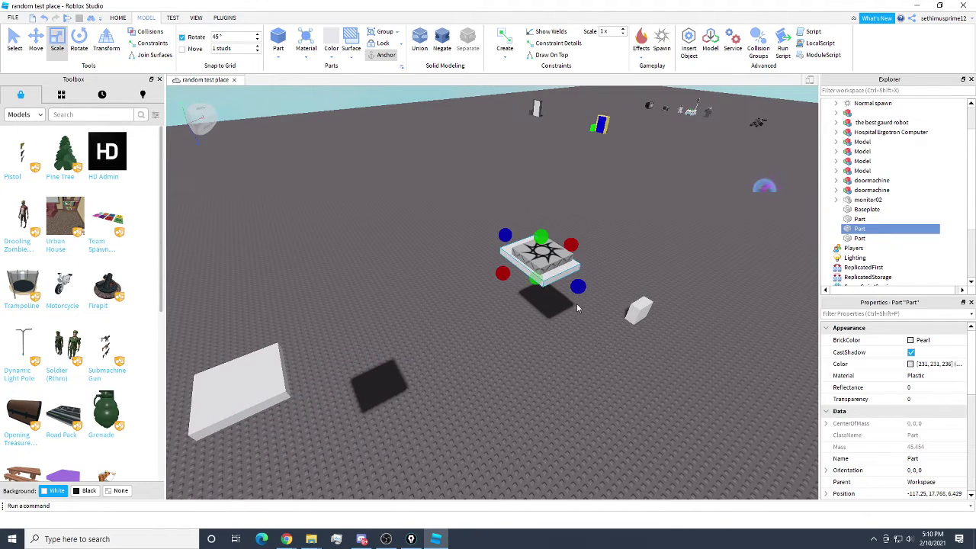
{"action": "left_click_drag", "start_coordinate": [505, 239], "coordinate": [501, 235]}
{"action": "left_click_drag", "start_coordinate": [582, 291], "coordinate": [586, 294]}
{"action": "left_click", "coordinate": [489, 329]}
- Enlarge the second, distant platform outward with the Scale tool
{"action": "key", "text": "a"}
{"action": "key", "text": "s"}
{"action": "left_click", "coordinate": [433, 377]}
{"action": "left_click_drag", "start_coordinate": [442, 396], "coordinate": [452, 410]}
{"action": "left_click_drag", "start_coordinate": [401, 331], "coordinate": [394, 322]}
- Duplicate the distant platform and make the copy slightly thinner and narrower
{"action": "key", "text": "a"}
{"action": "right_click_drag", "start_coordinate": [515, 290], "coordinate": [516, 290]}
{"action": "left_click", "coordinate": [522, 287]}
{"action": "left_click", "coordinate": [464, 365]}
{"action": "right_click", "coordinate": [490, 356]}
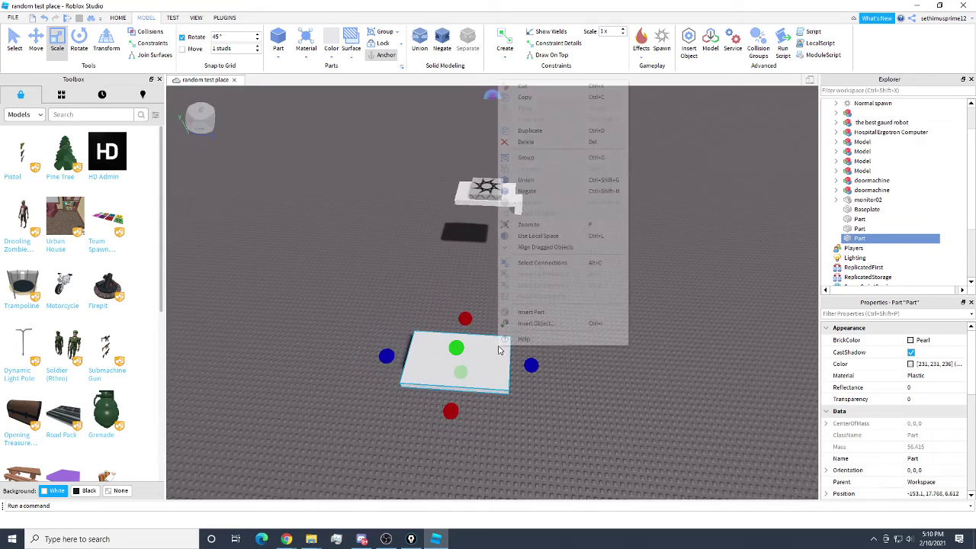
{"action": "left_click", "coordinate": [534, 136]}
{"action": "right_click_drag", "start_coordinate": [514, 285], "coordinate": [450, 203]}
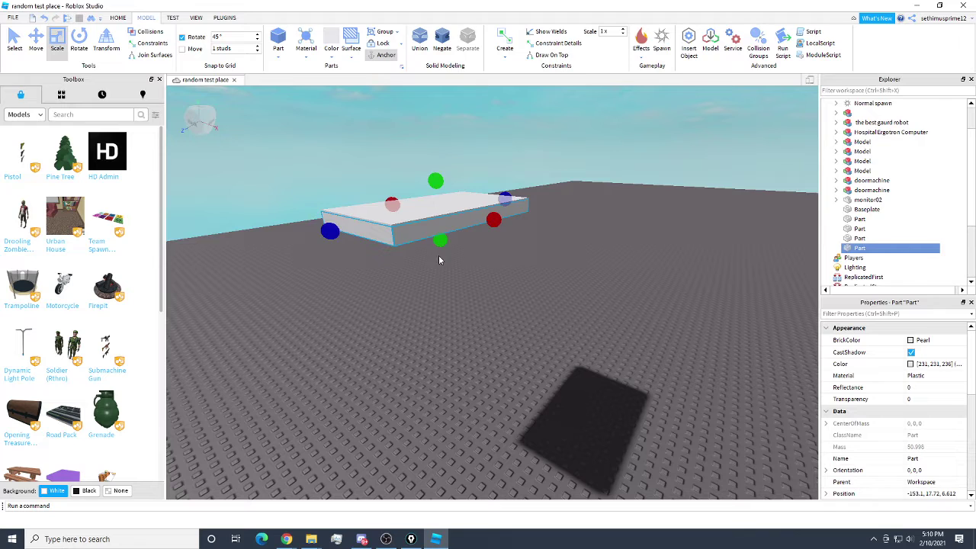
{"action": "left_click_drag", "start_coordinate": [440, 241], "coordinate": [438, 241]}
{"action": "left_click_drag", "start_coordinate": [331, 230], "coordinate": [332, 229]}
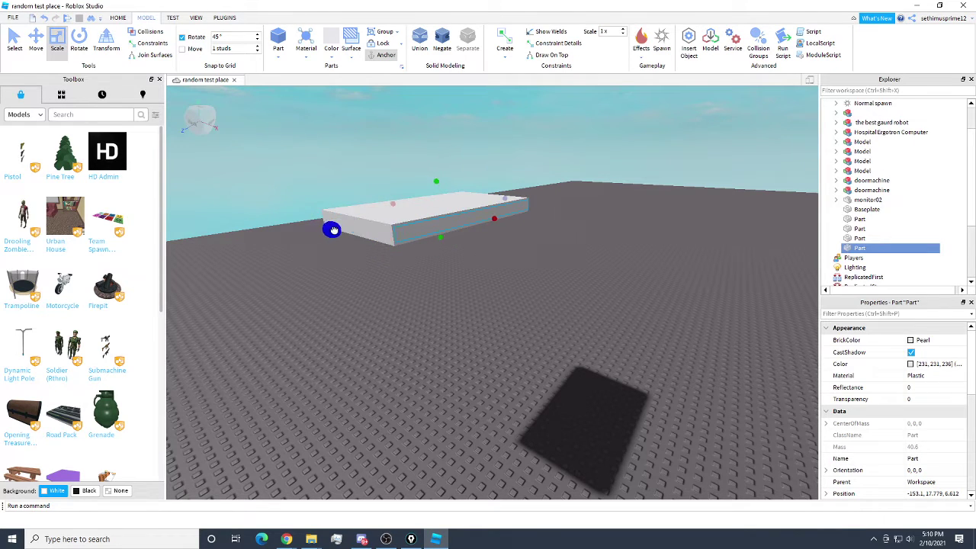
{"action": "left_click_drag", "start_coordinate": [506, 198], "coordinate": [502, 197]}
- Stretch the duplicated part across the gap to the spawn platform to form a bridge
{"action": "right_click_drag", "start_coordinate": [563, 216], "coordinate": [561, 214]}
{"action": "left_click_drag", "start_coordinate": [452, 189], "coordinate": [489, 188]}
{"action": "right_click_drag", "start_coordinate": [558, 201], "coordinate": [557, 201]}
{"action": "left_click_drag", "start_coordinate": [432, 170], "coordinate": [567, 230]}
- Trim one side of the bridge so it is inset from the platform edges
{"action": "left_click", "coordinate": [500, 254]}
{"action": "right_click_drag", "start_coordinate": [506, 246], "coordinate": [507, 246]}
{"action": "left_click", "coordinate": [479, 261]}
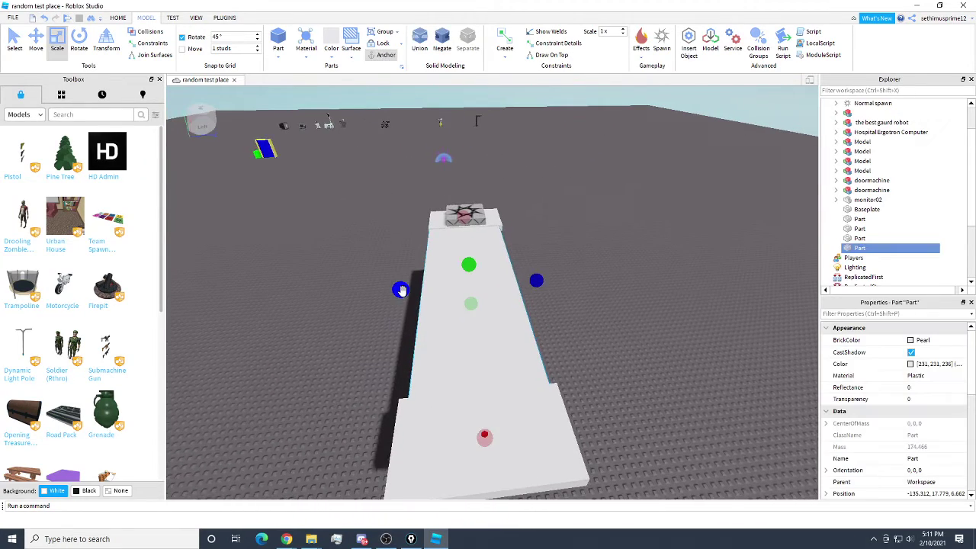
{"action": "left_click", "coordinate": [592, 288]}
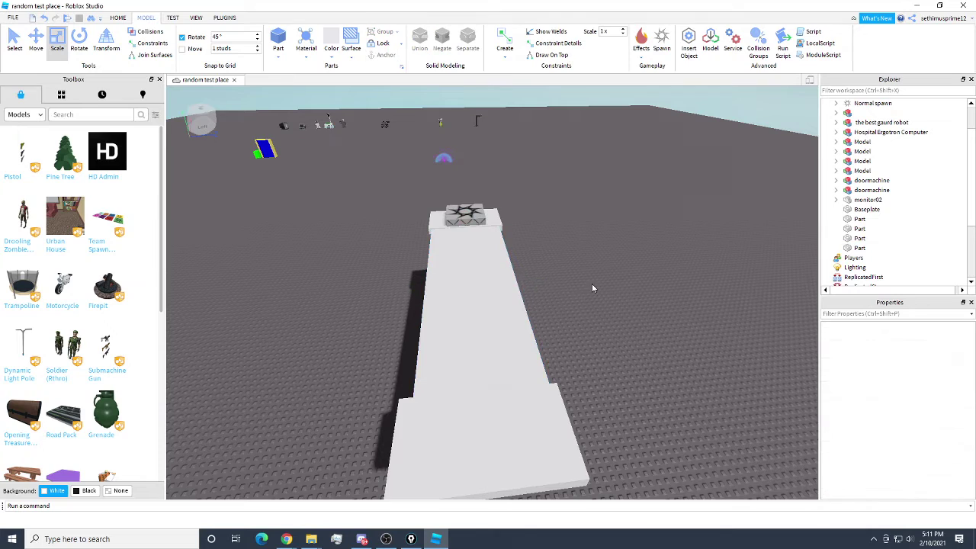
- Color the bridge between the two platforms bright green
{"action": "key", "text": "d"}
{"action": "right_click_drag", "start_coordinate": [482, 266], "coordinate": [482, 265]}
{"action": "left_click", "coordinate": [449, 280]}
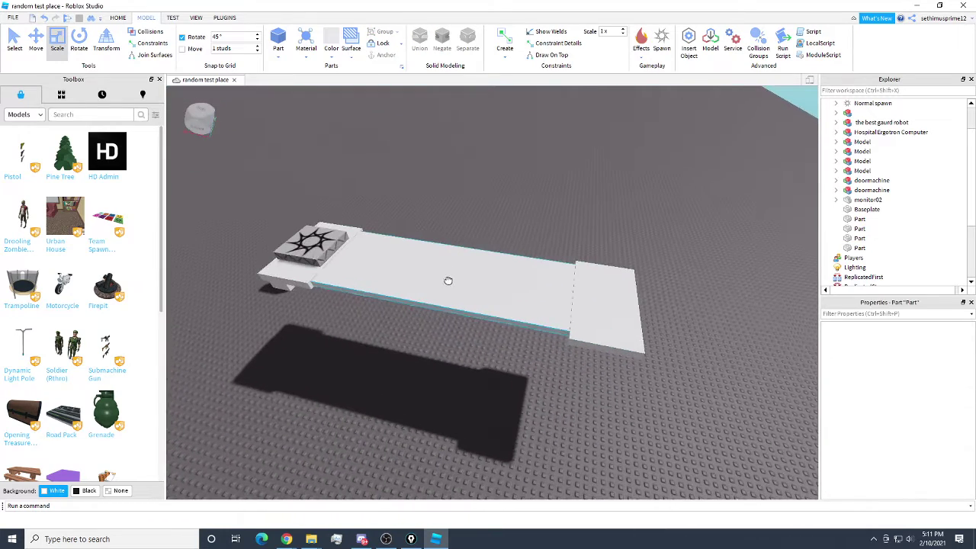
{"action": "left_click", "coordinate": [448, 281]}
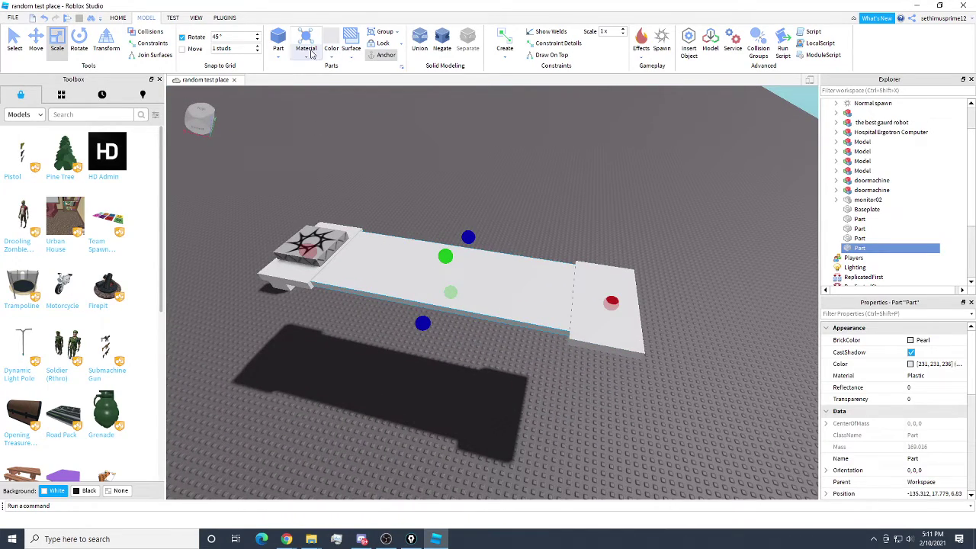
{"action": "left_click", "coordinate": [335, 53]}
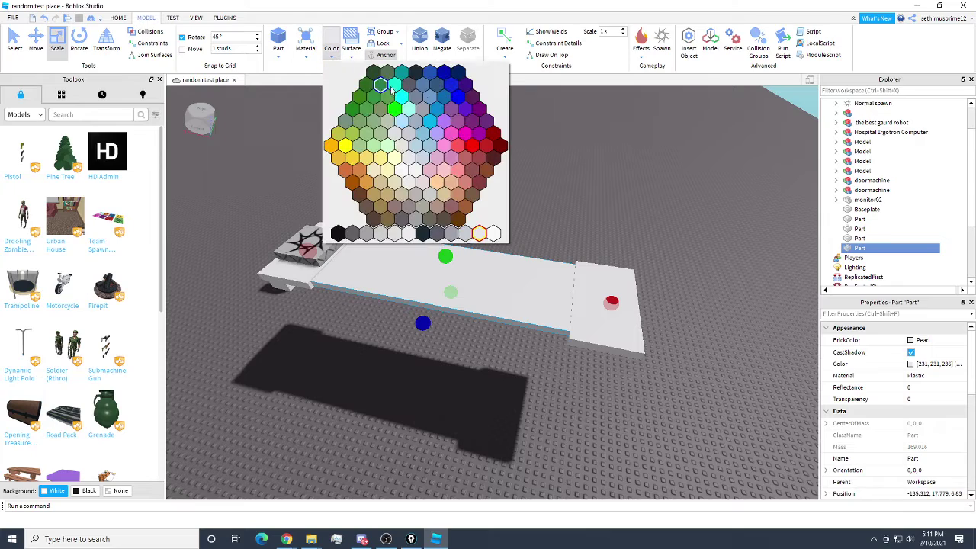
{"action": "left_click", "coordinate": [395, 110]}
{"action": "left_click", "coordinate": [531, 172]}
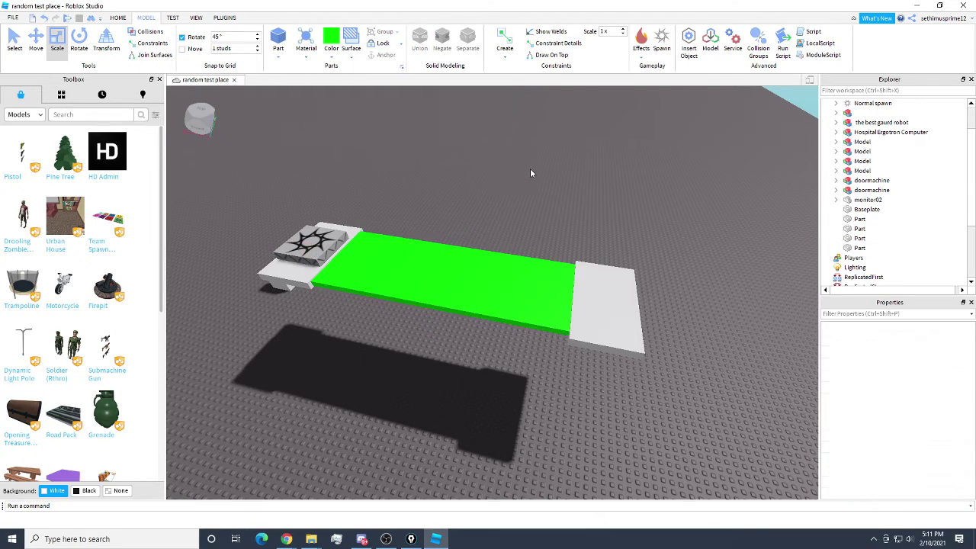
- Color the loose white block on the baseplate blue
{"action": "key", "text": "d"}
{"action": "right_click_drag", "start_coordinate": [531, 172], "coordinate": [530, 175]}
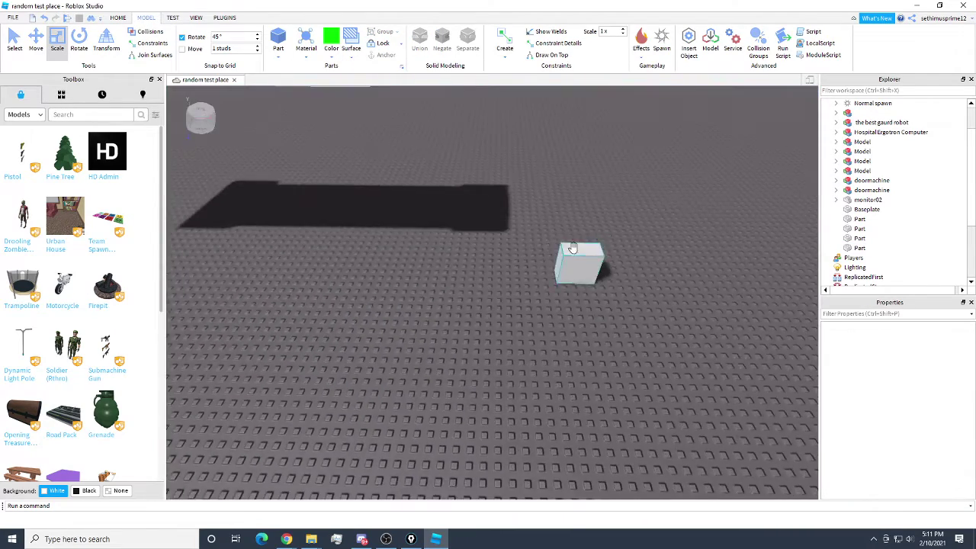
{"action": "left_click", "coordinate": [601, 248]}
{"action": "left_click", "coordinate": [332, 53]}
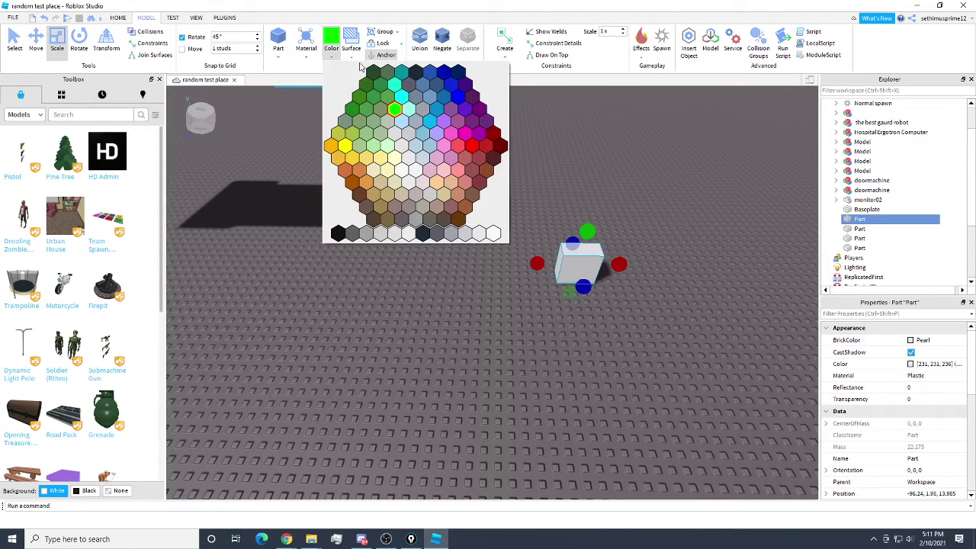
{"action": "left_click", "coordinate": [457, 98]}
{"action": "left_click", "coordinate": [566, 187]}
{"action": "key", "text": "s"}
{"action": "key", "text": "a"}
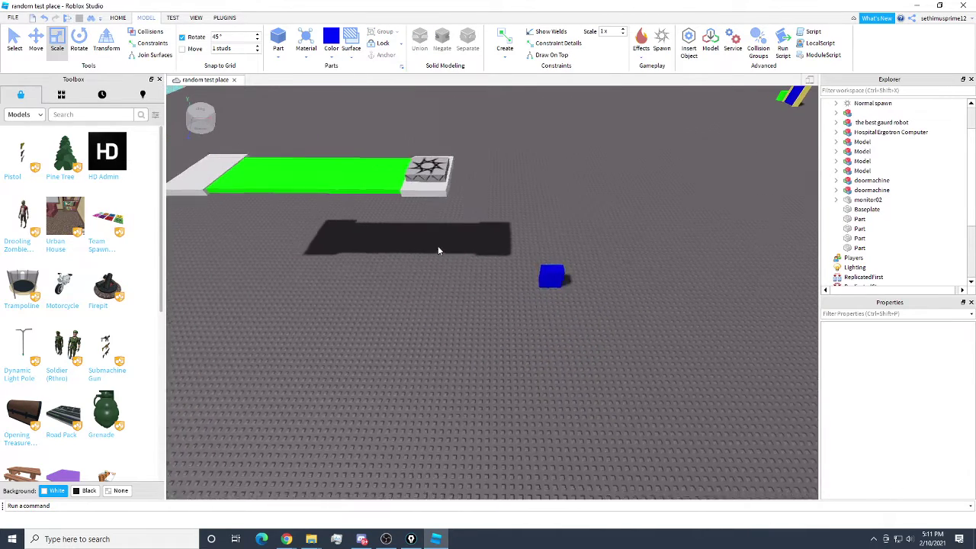
{"action": "right_click_drag", "start_coordinate": [438, 250], "coordinate": [437, 250]}
{"action": "key", "text": "a"}
{"action": "key", "text": "w"}
{"action": "key", "text": "a"}
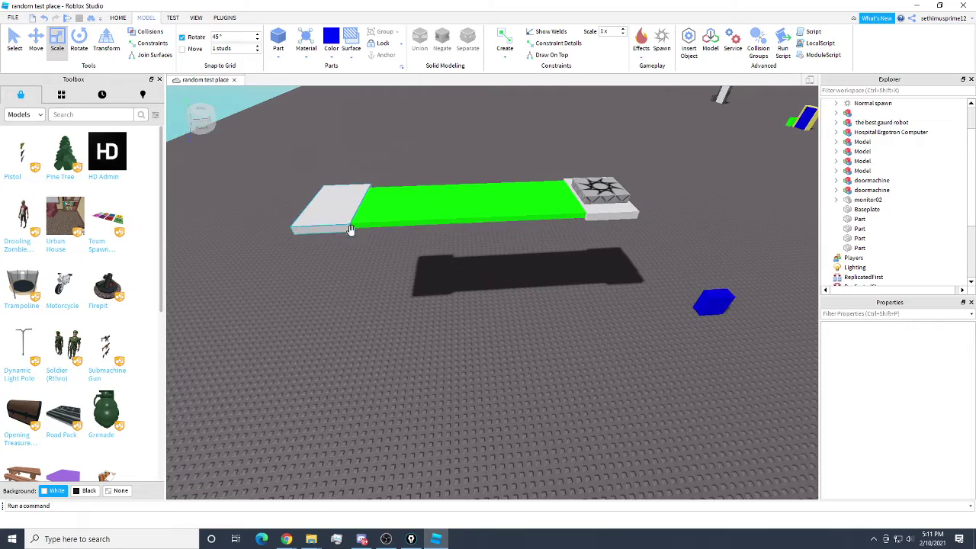
- Inspect the green bridge, its two platforms and the blue block from several angles
{"action": "right_click_drag", "start_coordinate": [505, 278], "coordinate": [505, 282]}
{"action": "key", "text": "s"}
{"action": "key", "text": "w"}
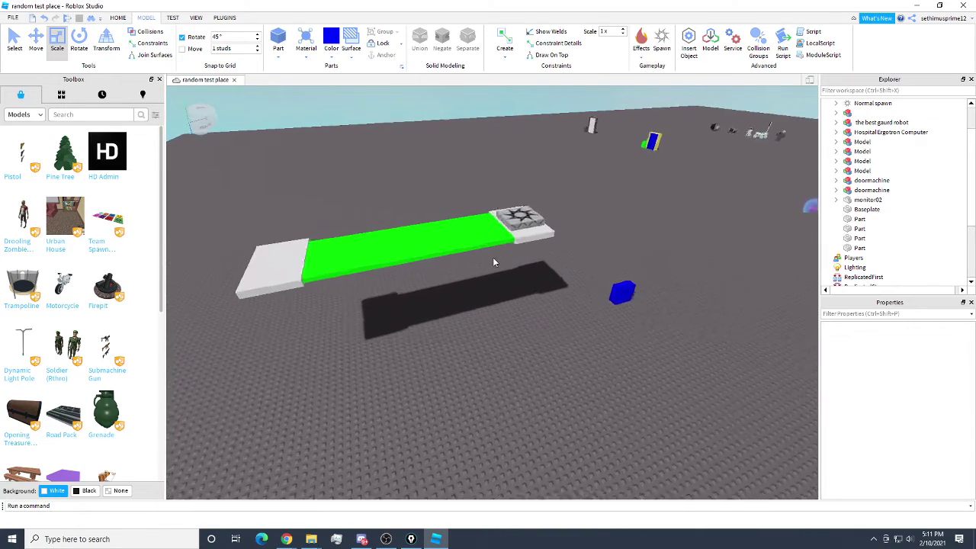
{"action": "key", "text": "a"}
{"action": "scroll", "coordinate": [493, 257], "scroll_direction": "down", "scroll_amount": 5}
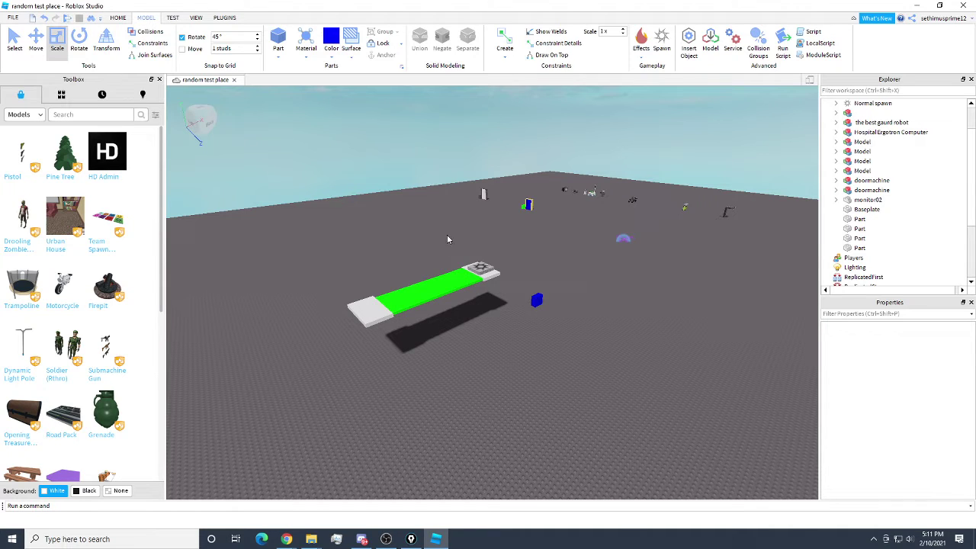
{"action": "scroll", "coordinate": [465, 292], "scroll_direction": "up", "scroll_amount": 5}
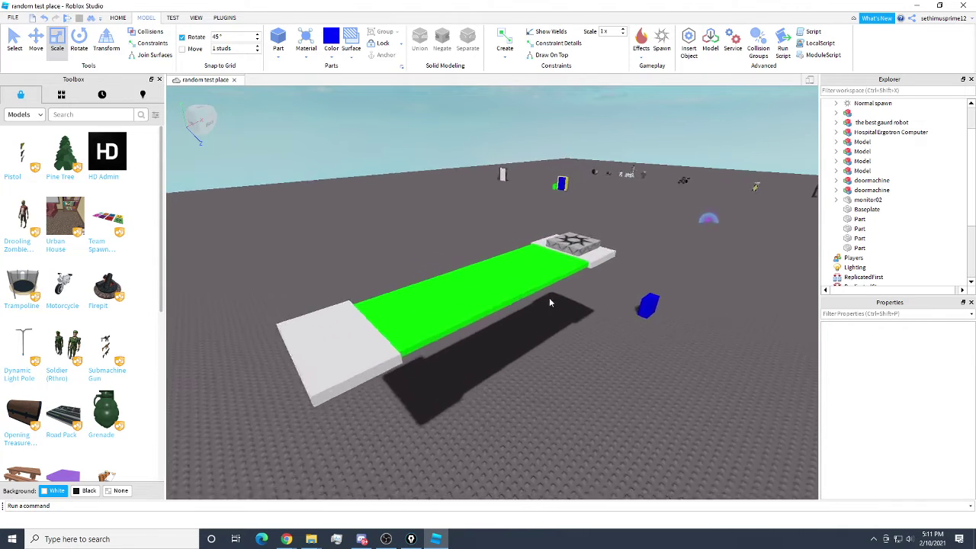
{"action": "right_click_drag", "start_coordinate": [550, 303], "coordinate": [551, 295]}
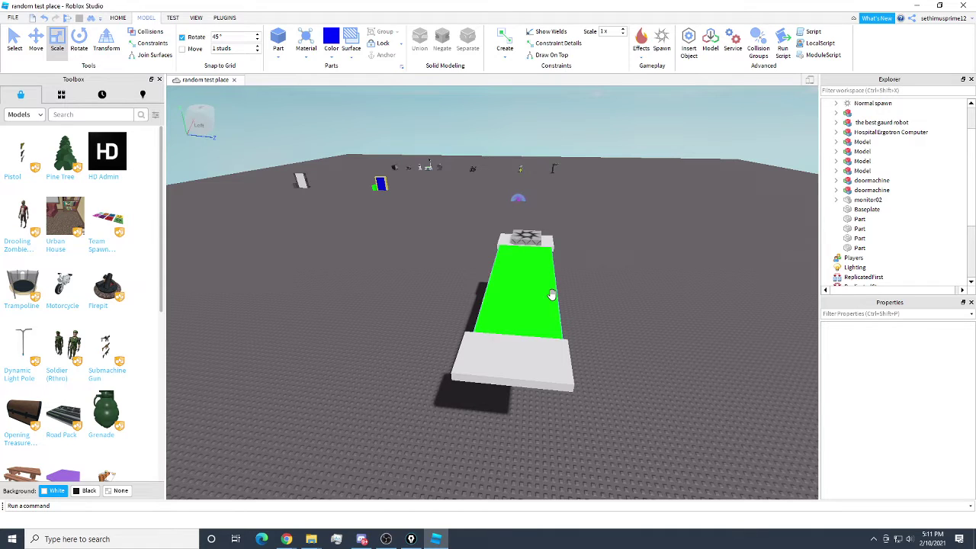
- Rename the blue block on the baseplate as computer
{"action": "right_click_drag", "start_coordinate": [448, 216], "coordinate": [456, 222]}
{"action": "key", "text": "d"}
{"action": "left_click", "coordinate": [534, 374]}
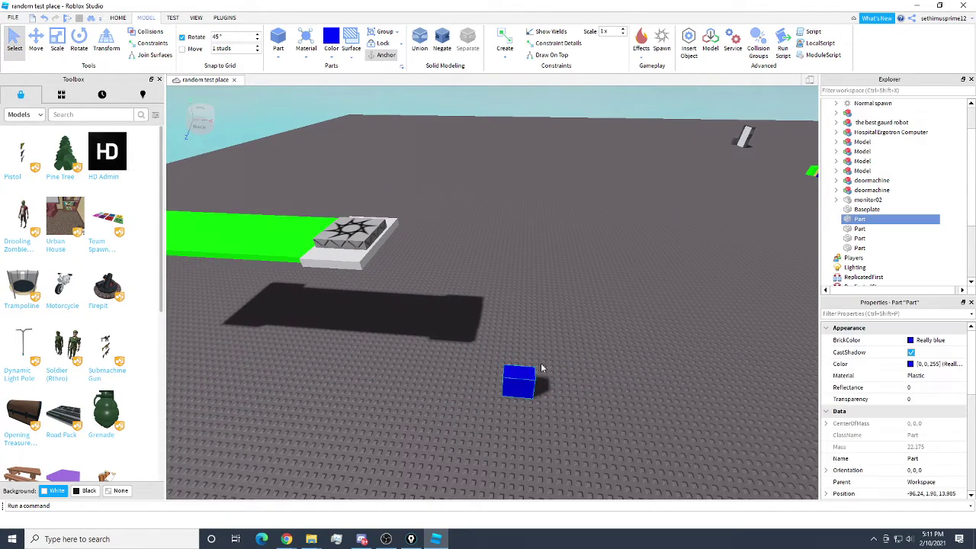
{"action": "right_click", "coordinate": [859, 220]}
{"action": "left_click", "coordinate": [887, 282]}
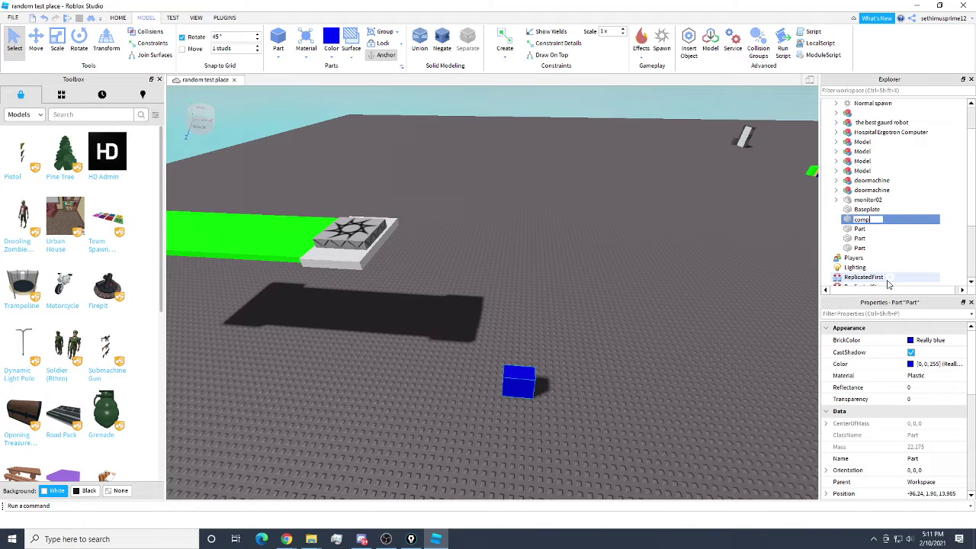
{"action": "left_click", "coordinate": [473, 301]}
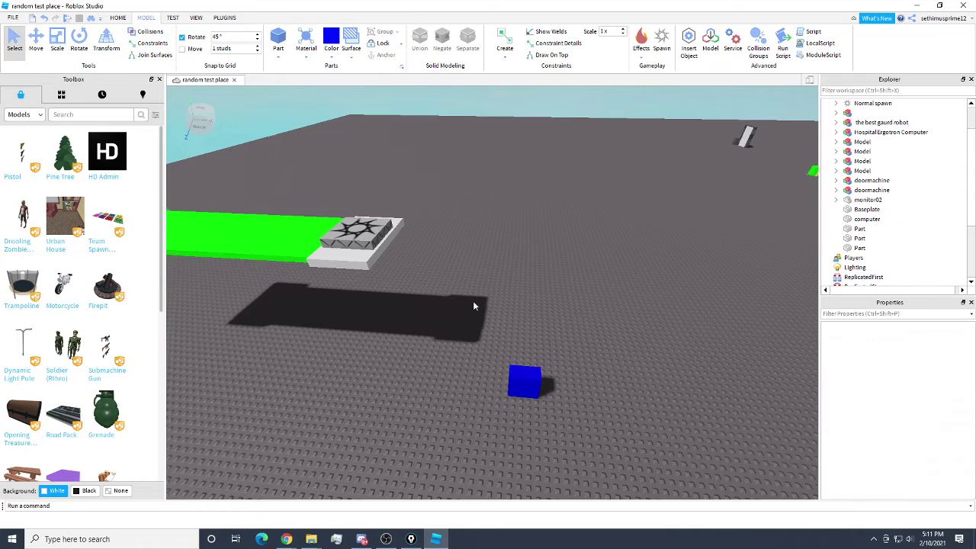
- Rename the white platform at the bridge end opposite the spawn as pointA
{"action": "right_click_drag", "start_coordinate": [442, 298], "coordinate": [442, 298]}
{"action": "left_click", "coordinate": [480, 212]}
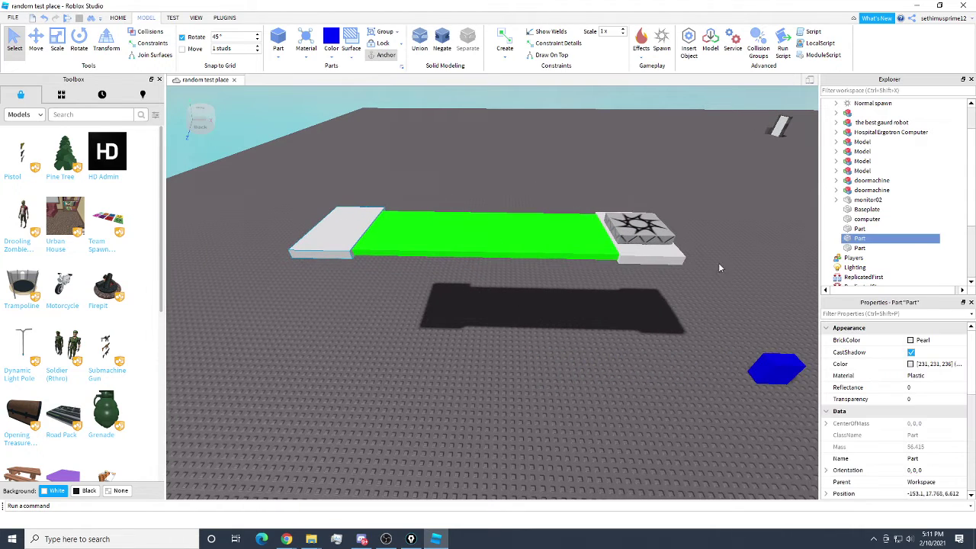
{"action": "right_click", "coordinate": [871, 241]}
{"action": "left_click", "coordinate": [900, 304]}
- Rename the white platform under the spawn as PointB
{"action": "left_click", "coordinate": [644, 257]}
{"action": "right_click", "coordinate": [850, 229]}
{"action": "left_click", "coordinate": [885, 293]}
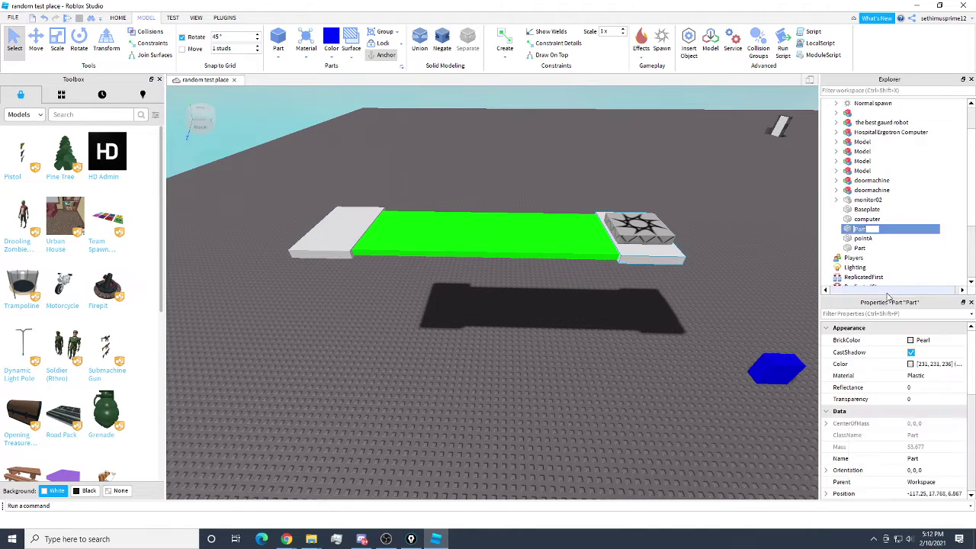
{"action": "key", "text": "BackSpace"}
{"action": "type", "text": "PointB"}
{"action": "key", "text": "Return"}
{"action": "left_click", "coordinate": [591, 349]}
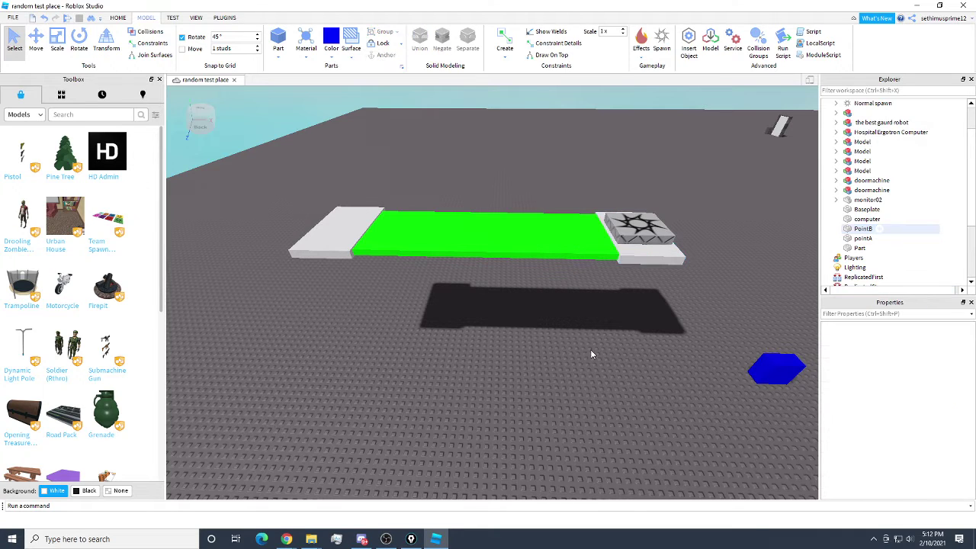
- Rename the green bridge part as road
{"action": "left_click", "coordinate": [463, 236]}
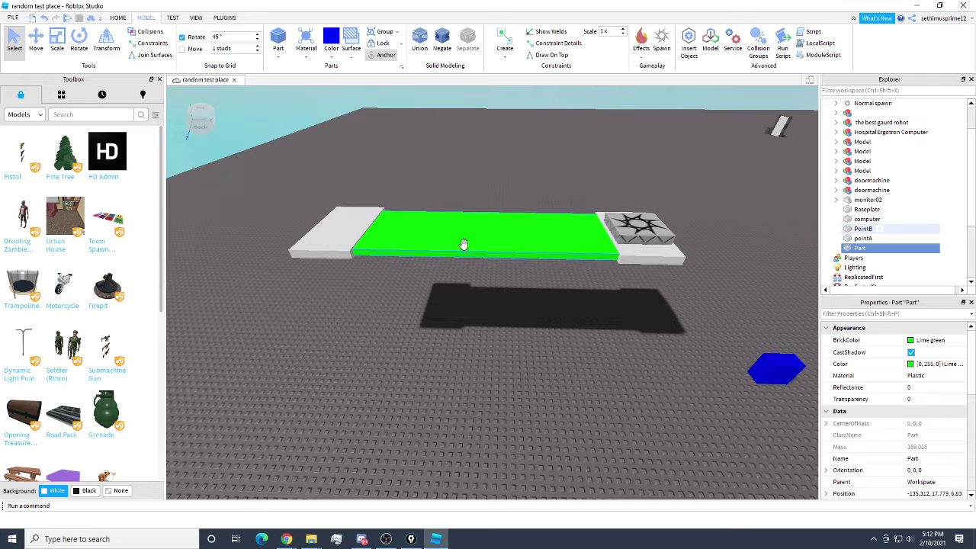
{"action": "right_click", "coordinate": [856, 248]}
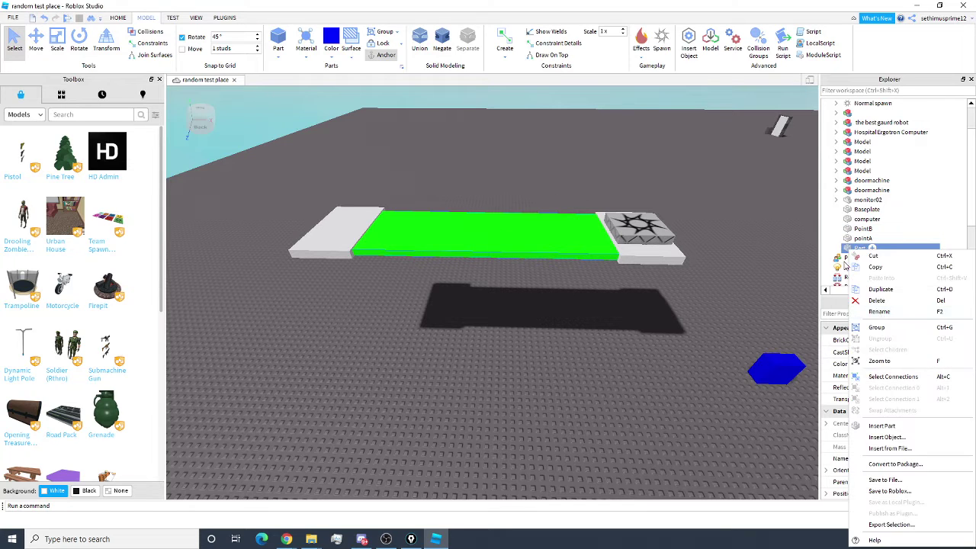
{"action": "left_click", "coordinate": [879, 313]}
{"action": "key", "text": "BackSpace"}
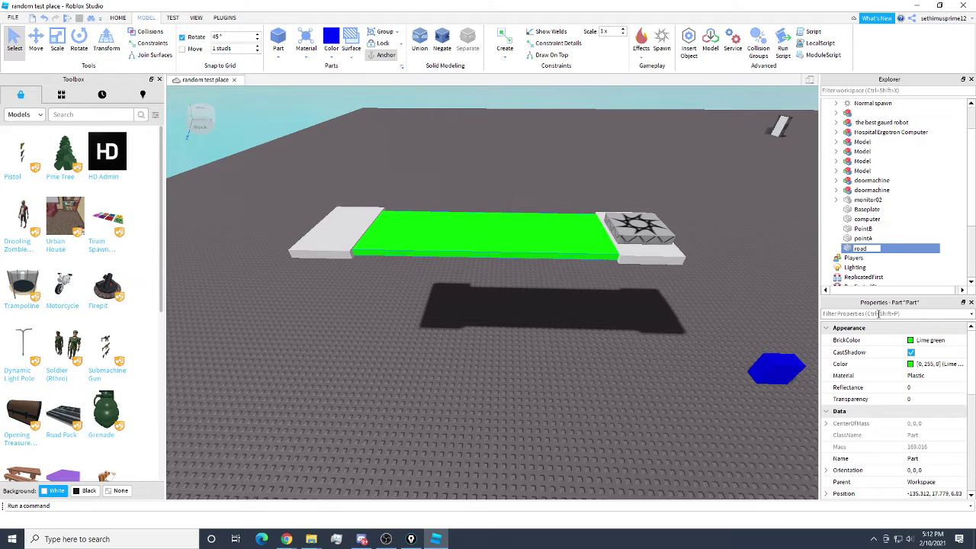
{"action": "key", "text": "Return"}
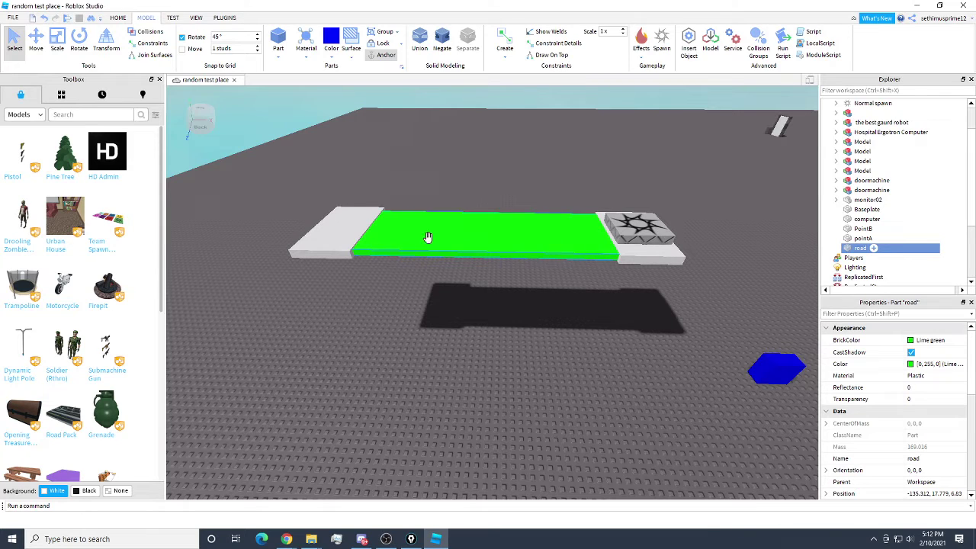
{"action": "left_click", "coordinate": [509, 331]}
- Group PointB, pointA, road and the blue computer block into one model
{"action": "key", "text": "a"}
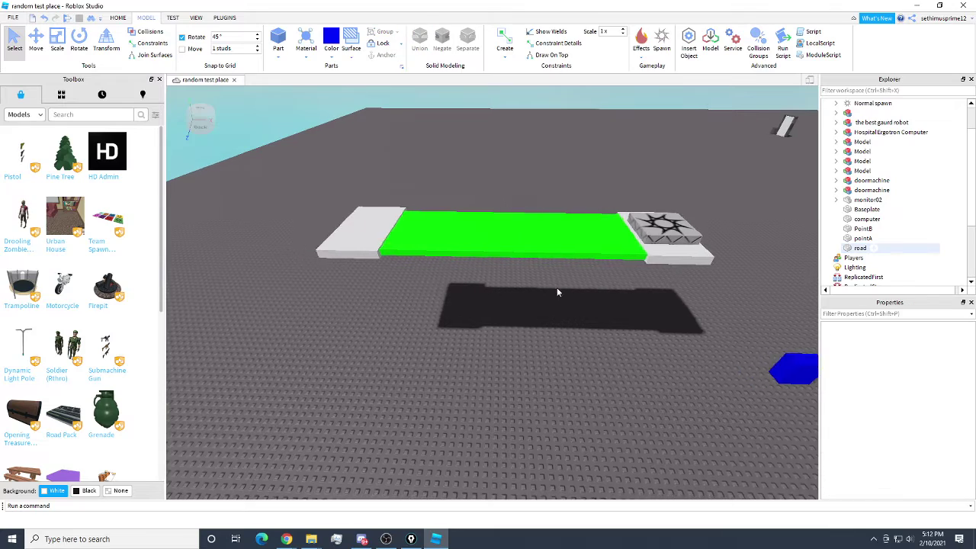
{"action": "right_click_drag", "start_coordinate": [558, 288], "coordinate": [506, 272]}
{"action": "key", "text": "d"}
{"action": "scroll", "coordinate": [549, 279], "scroll_direction": "down", "scroll_amount": 1}
{"action": "scroll", "coordinate": [546, 277], "scroll_direction": "up", "scroll_amount": 1}
{"action": "left_click", "coordinate": [556, 262]}
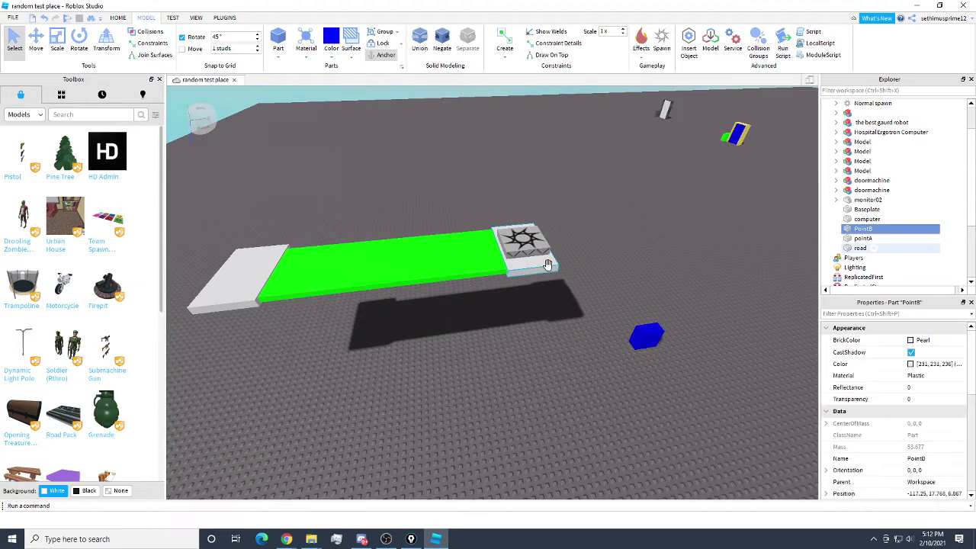
{"action": "left_click", "coordinate": [255, 280], "text": "ctrl"}
{"action": "left_click", "coordinate": [251, 283], "text": "ctrl"}
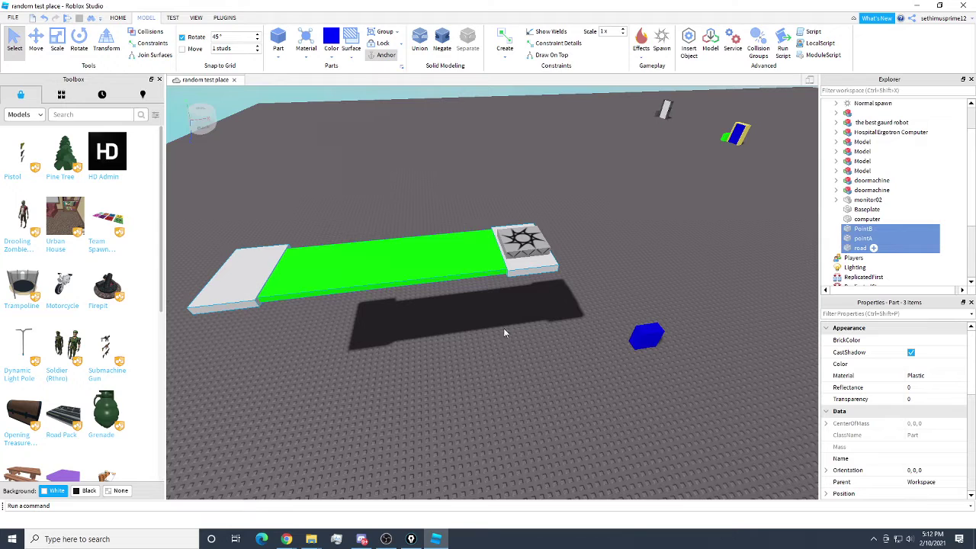
{"action": "left_click", "coordinate": [645, 337], "text": "ctrl"}
{"action": "right_click", "coordinate": [469, 269]}
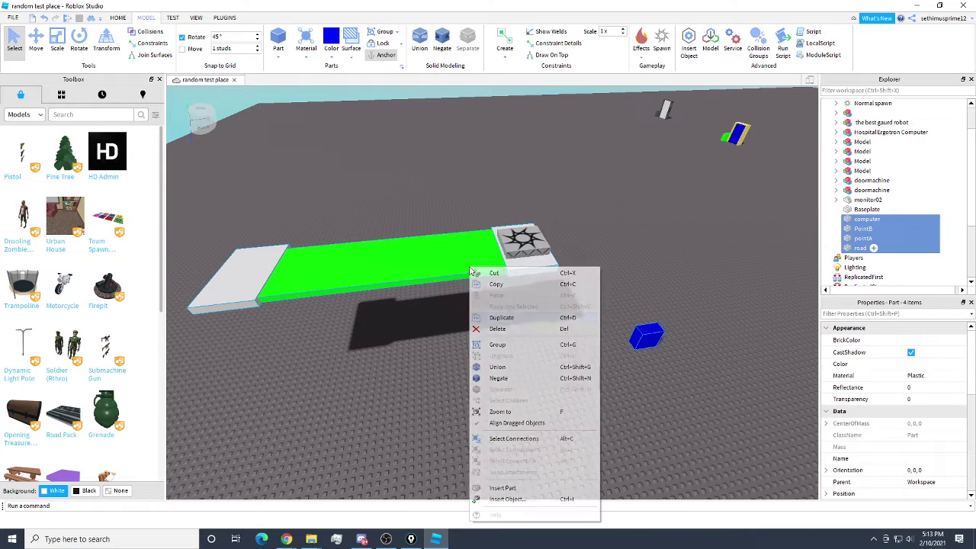
{"action": "left_click", "coordinate": [492, 345]}
- Rename the new group of bridge, platforms and blue block as roadmachine
{"action": "right_click", "coordinate": [864, 183]}
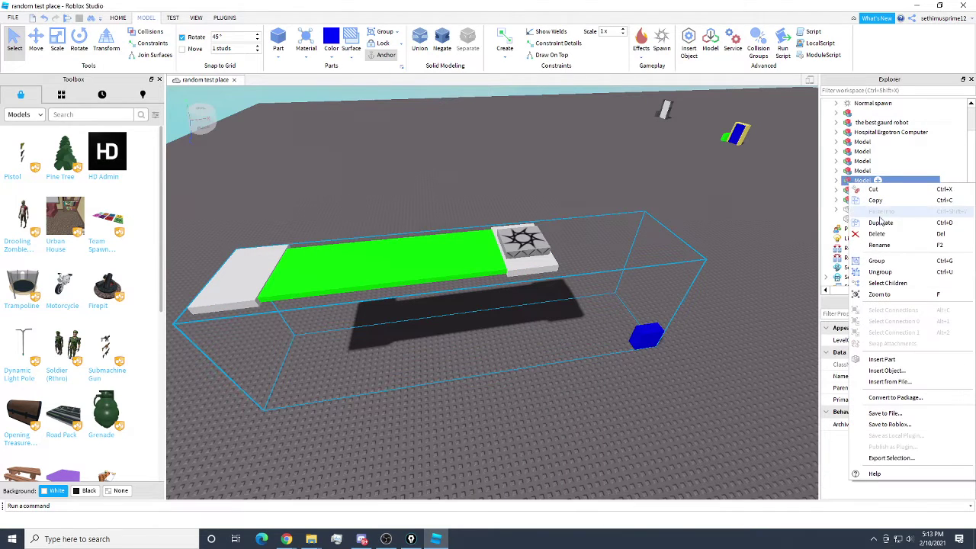
{"action": "left_click", "coordinate": [879, 245]}
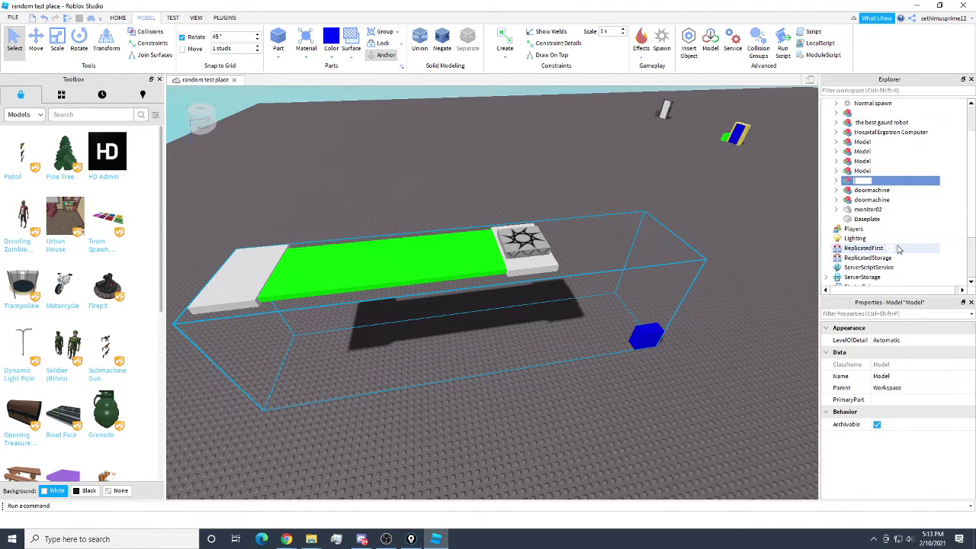
{"action": "key", "text": "Return"}
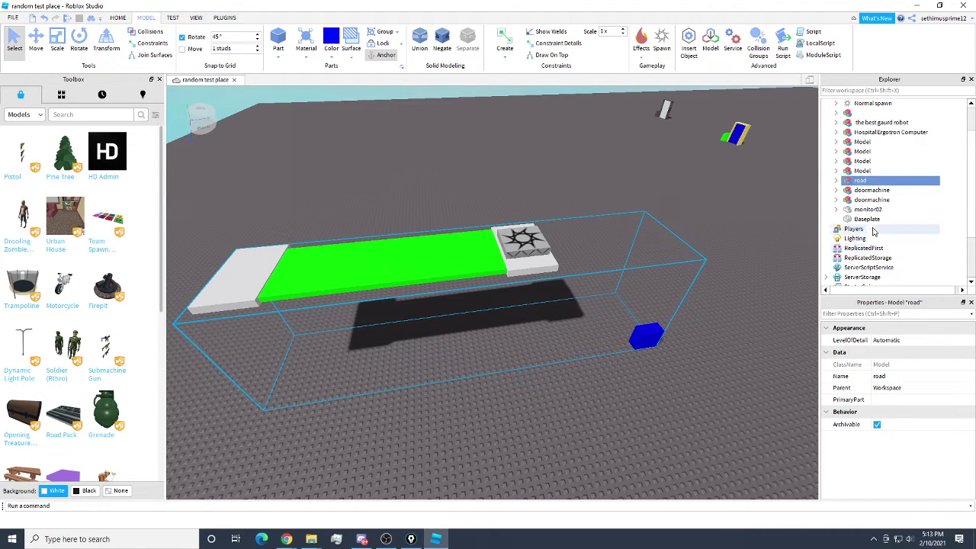
{"action": "right_click", "coordinate": [852, 182]}
{"action": "left_click", "coordinate": [881, 243]}
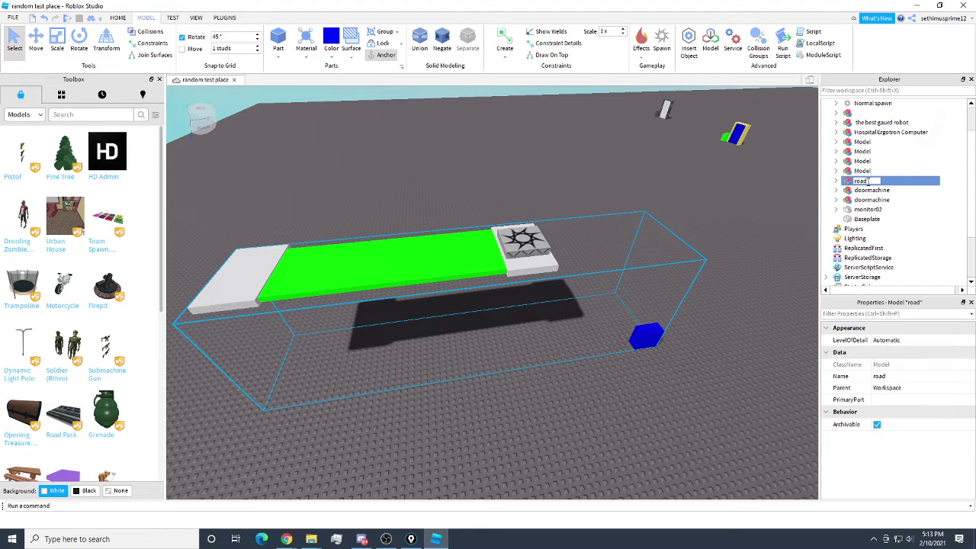
{"action": "key", "text": "Return"}
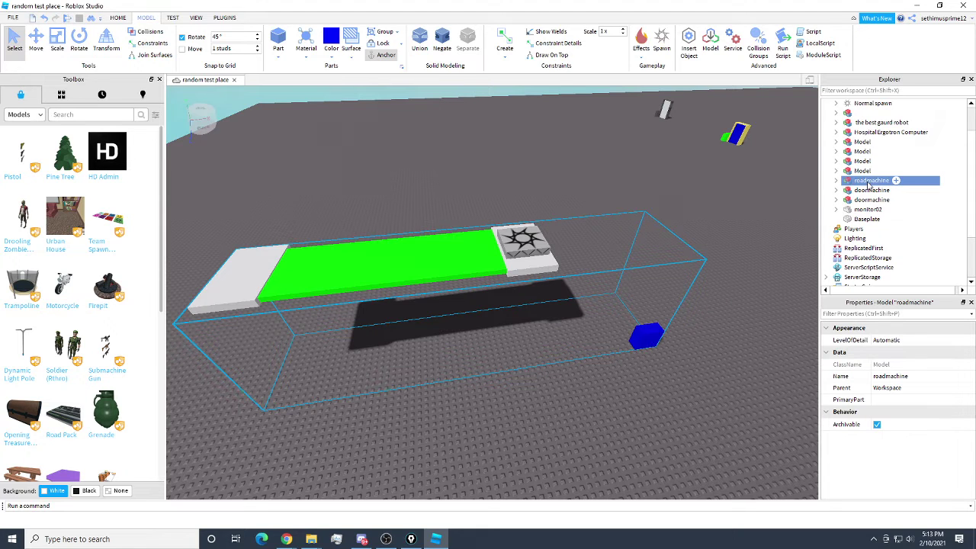
- Examine the grouped roadmachine model around the bridge, its platforms and the blue block
{"action": "left_click", "coordinate": [583, 200]}
{"action": "key", "text": "a"}
{"action": "right_click_drag", "start_coordinate": [581, 194], "coordinate": [580, 190]}
{"action": "key", "text": "a"}
{"action": "key", "text": "w"}
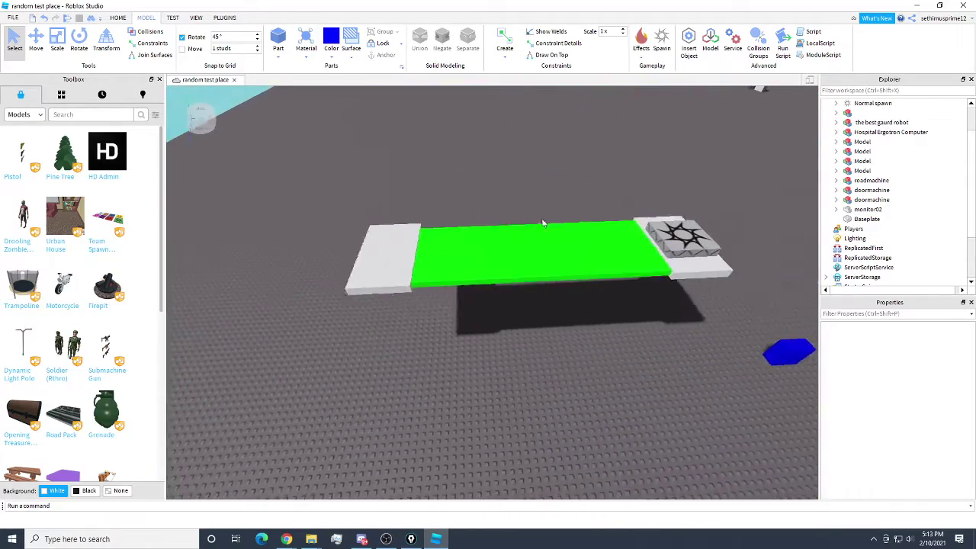
{"action": "left_click", "coordinate": [415, 266]}
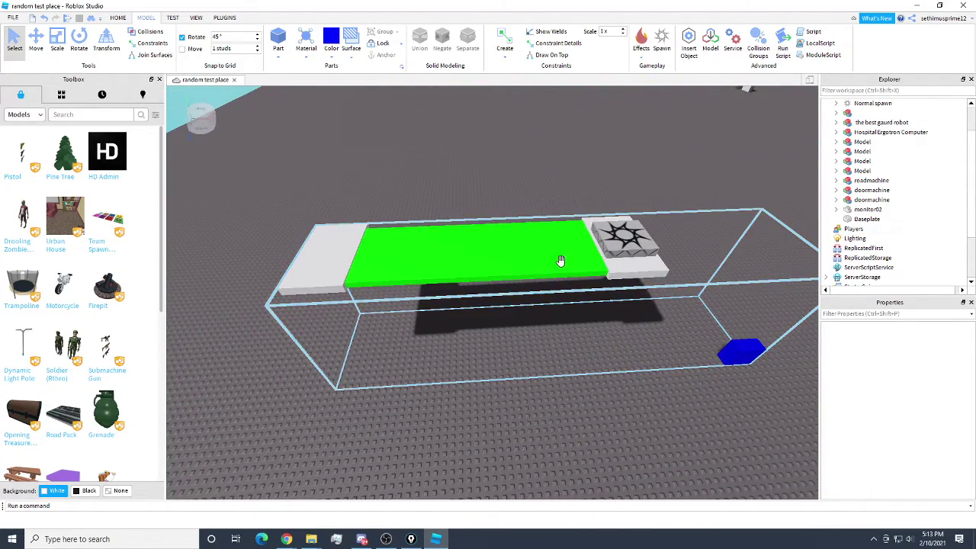
{"action": "right_click_drag", "start_coordinate": [582, 248], "coordinate": [581, 249]}
{"action": "key", "text": "d"}
{"action": "key", "text": "a"}
{"action": "right_click_drag", "start_coordinate": [499, 262], "coordinate": [502, 263]}
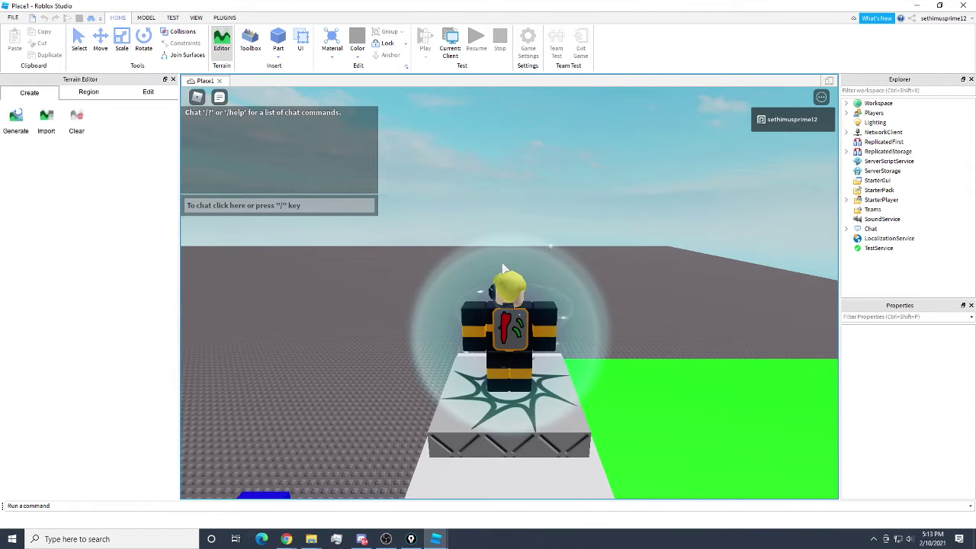
- Walk the character from the spawn onto the green bridge in the play test and view it from the side
{"action": "right_click_drag", "start_coordinate": [495, 262], "coordinate": [495, 262]}
{"action": "scroll", "coordinate": [495, 262], "scroll_direction": "down", "scroll_amount": 3}
{"action": "key", "text": "a"}
{"action": "scroll", "coordinate": [495, 262], "scroll_direction": "up", "scroll_amount": 2}
{"action": "key", "text": "w"}
{"action": "scroll", "coordinate": [625, 261], "scroll_direction": "down", "scroll_amount": 3}
{"action": "right_click_drag", "start_coordinate": [625, 262], "coordinate": [625, 261]}
{"action": "key", "text": "s"}
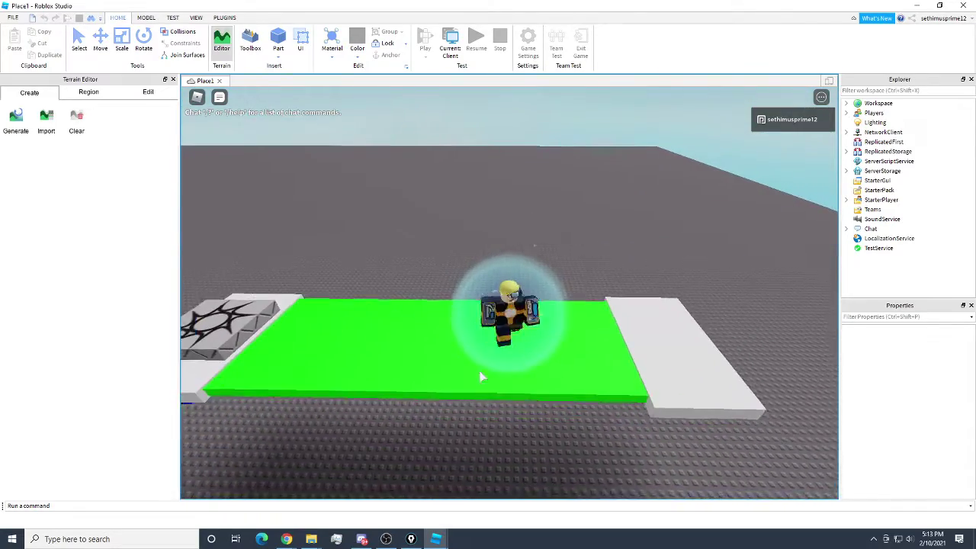
{"action": "right_click_drag", "start_coordinate": [481, 377], "coordinate": [498, 367]}
{"action": "scroll", "coordinate": [497, 366], "scroll_direction": "up", "scroll_amount": 1}
{"action": "right_click_drag", "start_coordinate": [536, 244], "coordinate": [537, 239]}
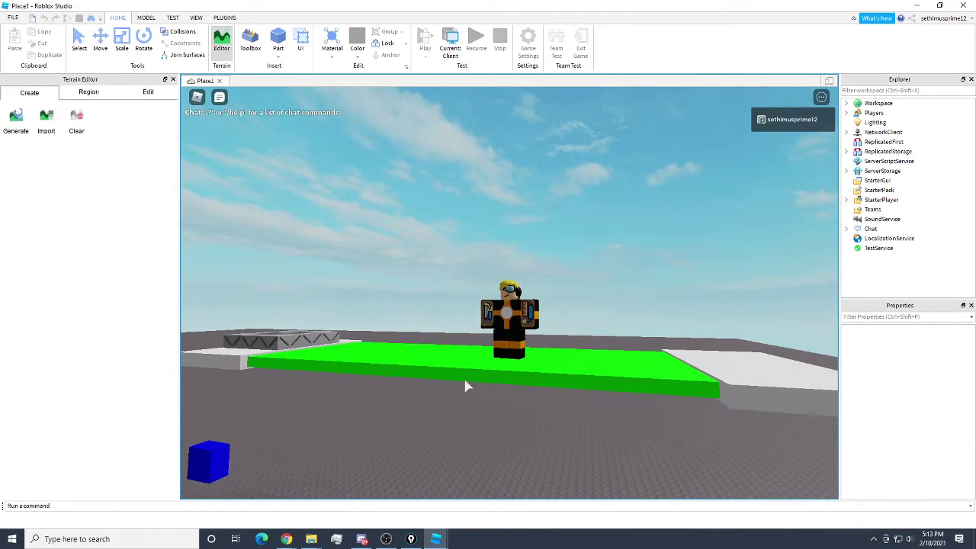
- Walk the character back to the spawn end of the bridge and examine the blue block beside it
{"action": "right_click_drag", "start_coordinate": [471, 373], "coordinate": [470, 372]}
{"action": "key", "text": "d"}
{"action": "key", "text": "a"}
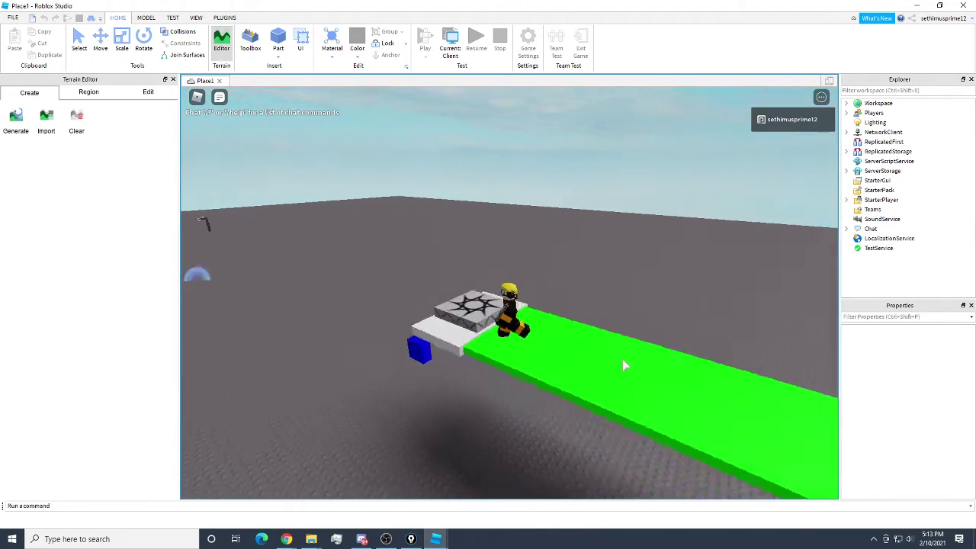
{"action": "right_click_drag", "start_coordinate": [624, 365], "coordinate": [627, 359]}
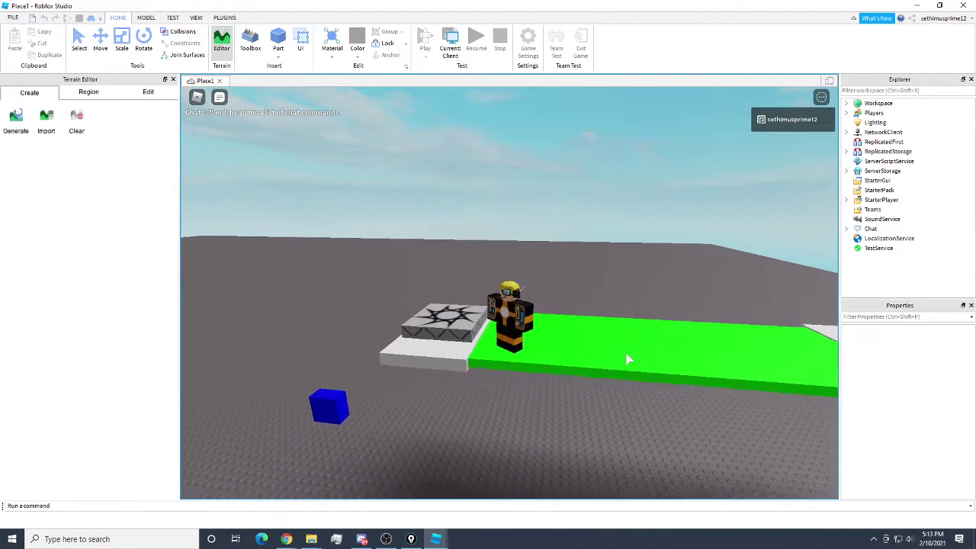
{"action": "scroll", "coordinate": [567, 356], "scroll_direction": "up", "scroll_amount": 3}
{"action": "right_click_drag", "start_coordinate": [566, 338], "coordinate": [563, 331]}
{"action": "scroll", "coordinate": [565, 337], "scroll_direction": "down", "scroll_amount": 2}
{"action": "scroll", "coordinate": [565, 336], "scroll_direction": "up", "scroll_amount": 3}
{"action": "scroll", "coordinate": [564, 336], "scroll_direction": "down", "scroll_amount": 3}
{"action": "key", "text": "d"}
{"action": "key", "text": "a"}
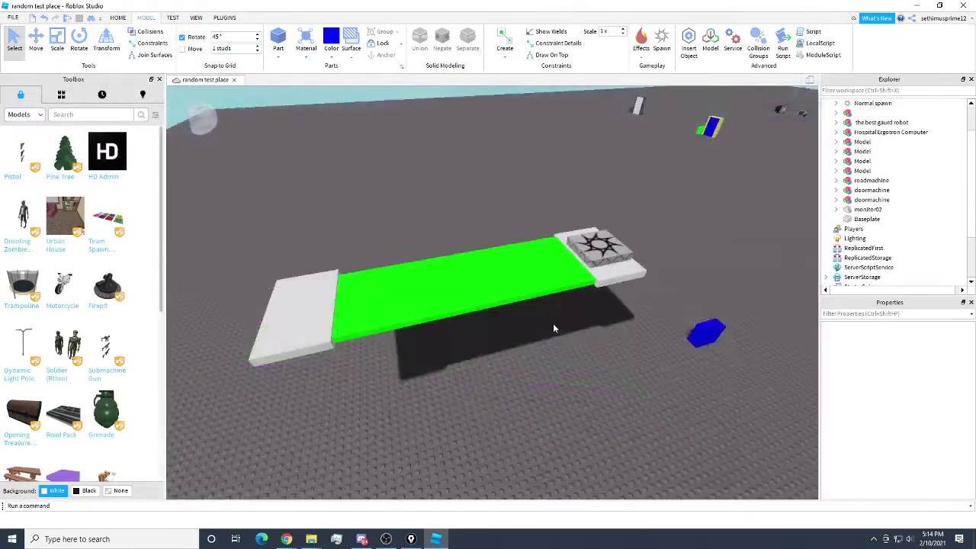
- Group the road part on its own inside the roadmachine model and name the group parts
{"action": "right_click_drag", "start_coordinate": [553, 324], "coordinate": [567, 332]}
{"action": "key", "text": "d"}
{"action": "left_click", "coordinate": [602, 365]}
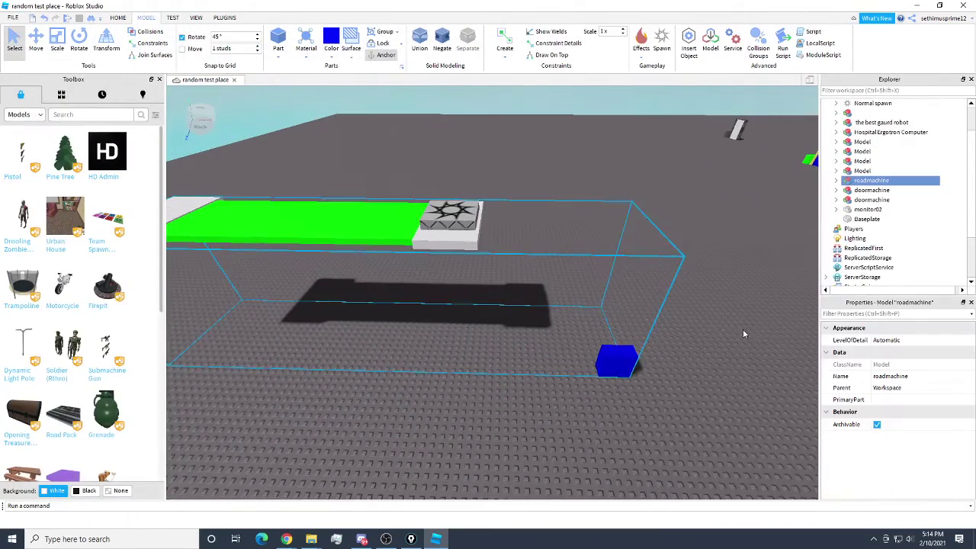
{"action": "left_click", "coordinate": [837, 181]}
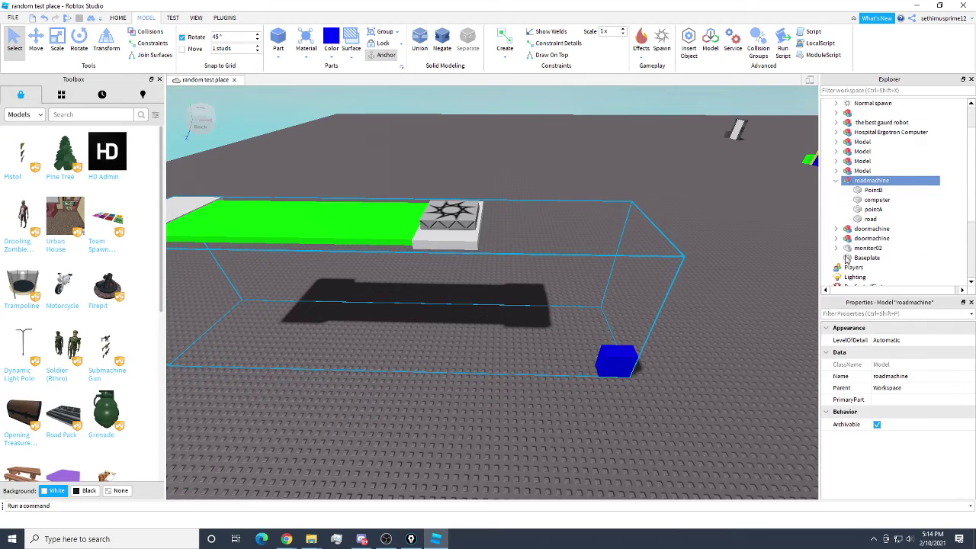
{"action": "left_click", "coordinate": [871, 220]}
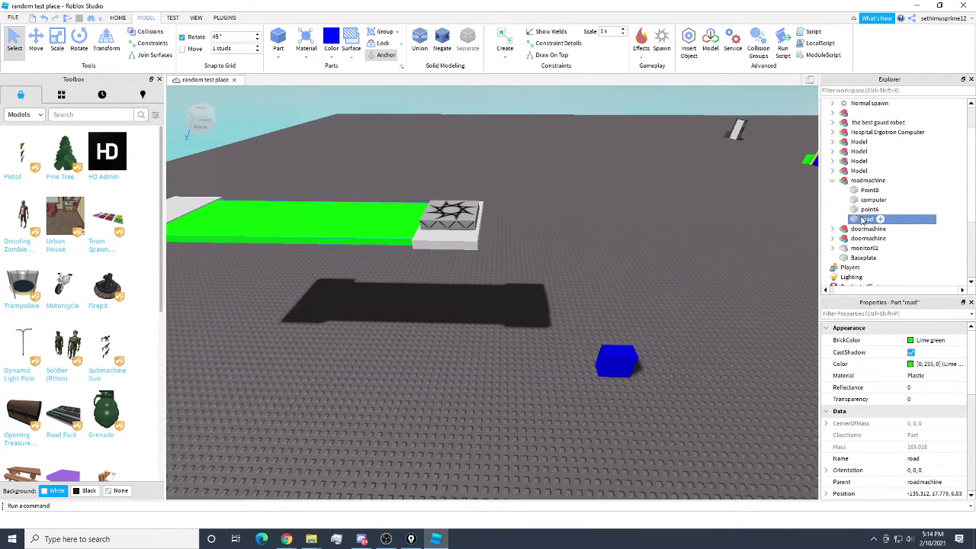
{"action": "right_click", "coordinate": [866, 221]}
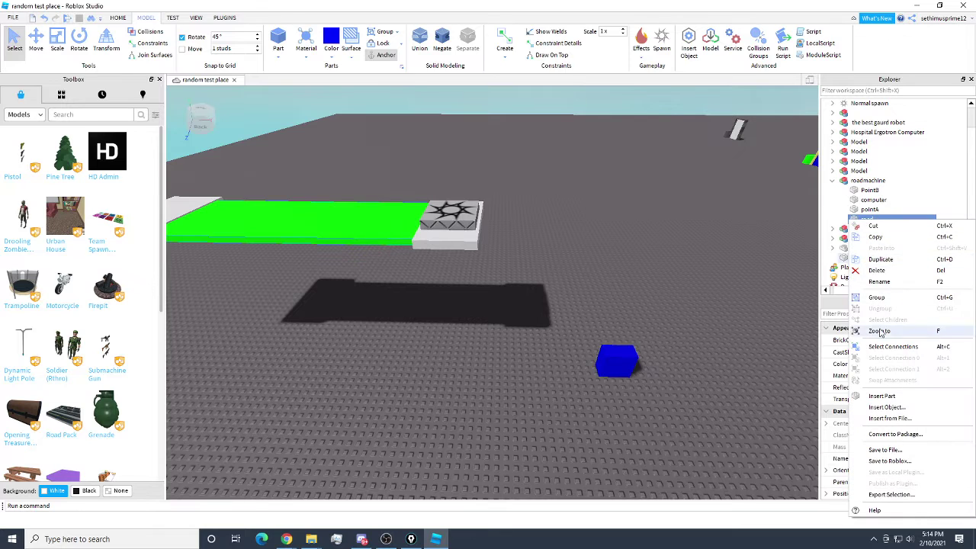
{"action": "left_click", "coordinate": [877, 298]}
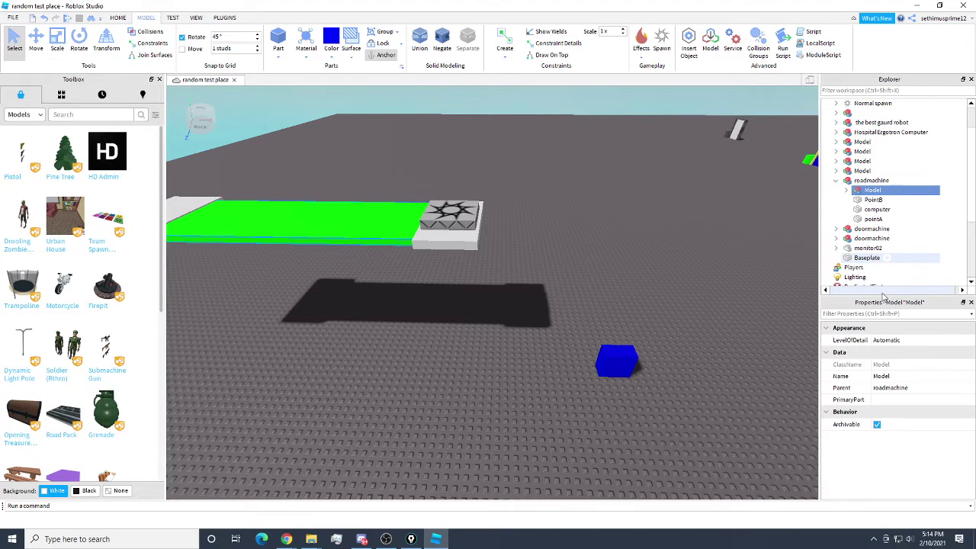
{"action": "right_click", "coordinate": [872, 190]}
{"action": "left_click", "coordinate": [879, 251]}
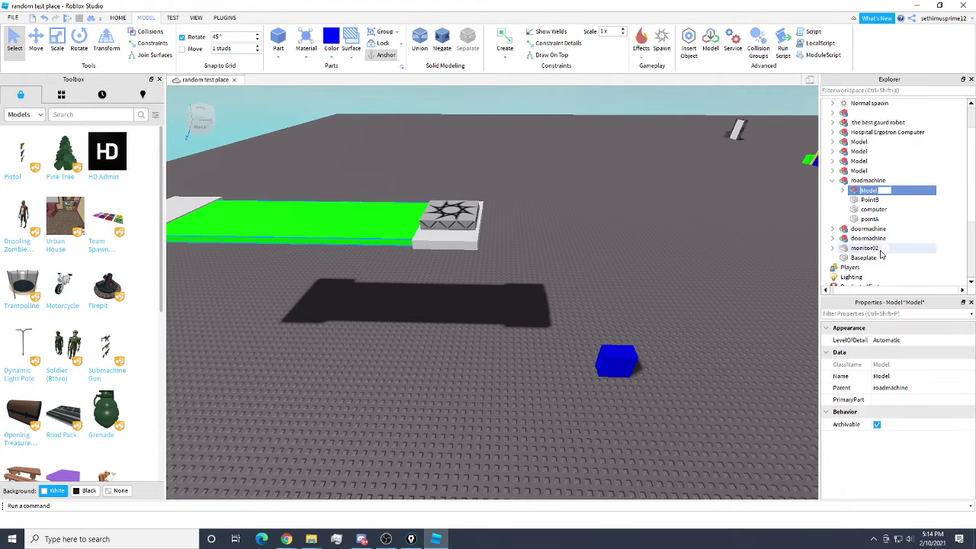
{"action": "key", "text": "BackSpace"}
{"action": "type", "text": "parts"}
{"action": "key", "text": "Return"}
- Group PointB and pointA inside the roadmachine model and name the group unneeded
{"action": "left_click", "coordinate": [870, 200]}
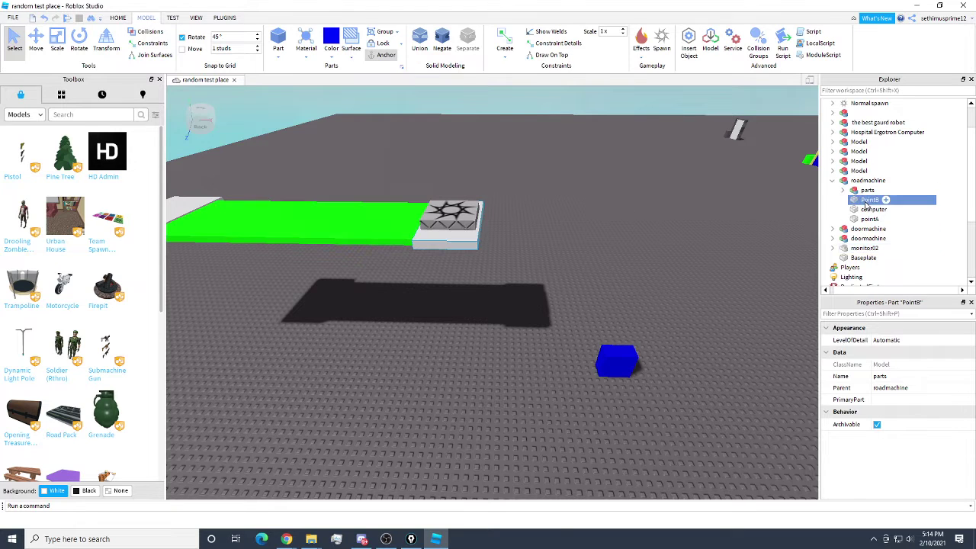
{"action": "left_click", "coordinate": [868, 220], "text": "ctrl"}
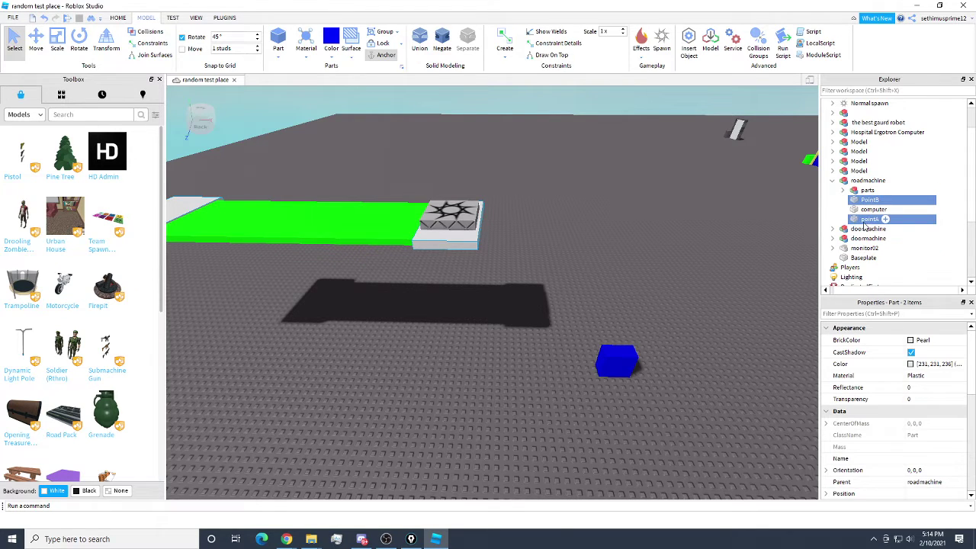
{"action": "right_click", "coordinate": [852, 221]}
{"action": "left_click", "coordinate": [877, 301]}
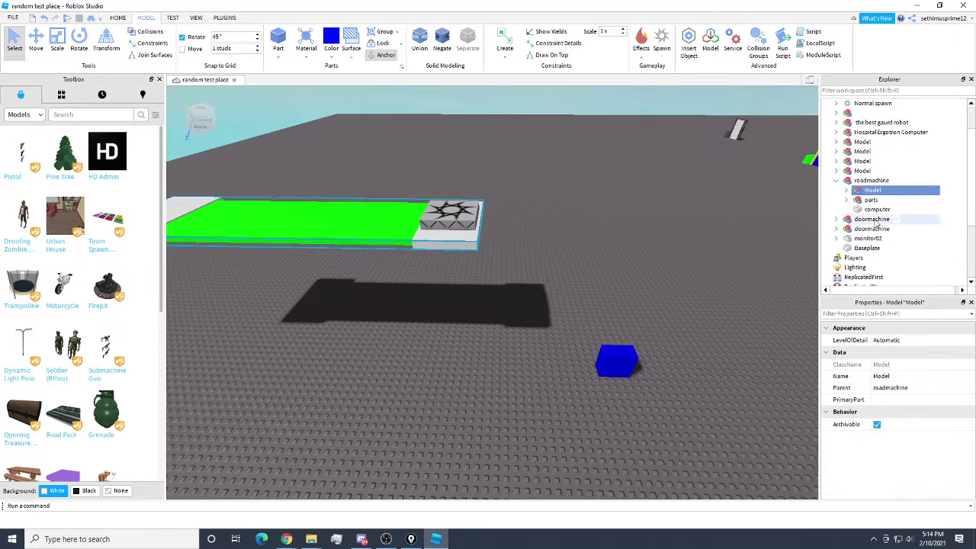
{"action": "right_click", "coordinate": [851, 191]}
{"action": "left_click", "coordinate": [880, 254]}
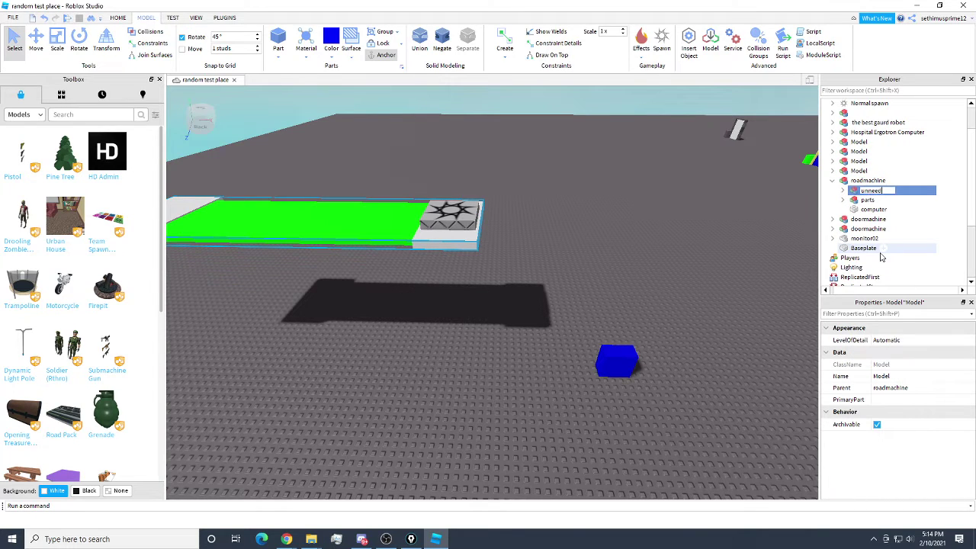
{"action": "key", "text": "Return"}
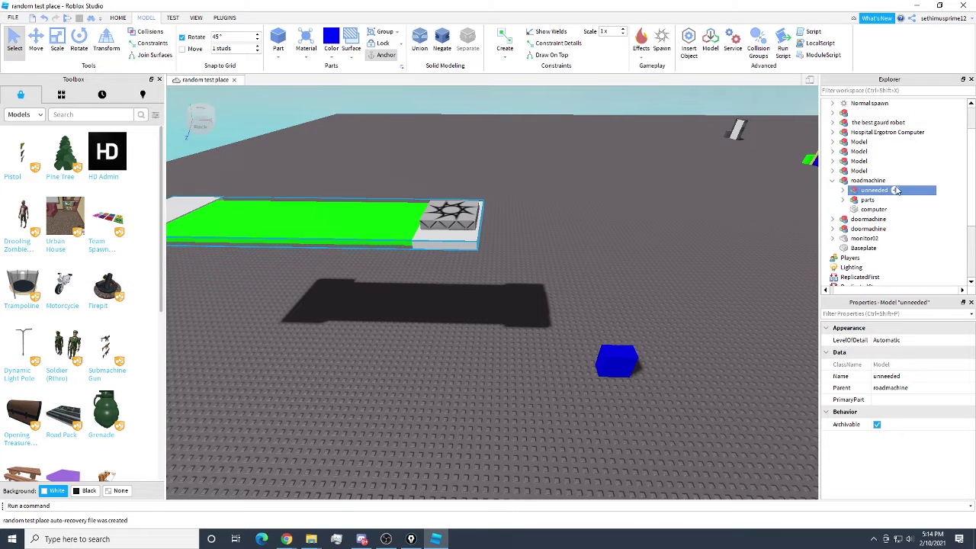
- Examine how the first doormachine model organises its contents, including its parts group
{"action": "right_click_drag", "start_coordinate": [697, 258], "coordinate": [683, 238]}
{"action": "left_click", "coordinate": [642, 197]}
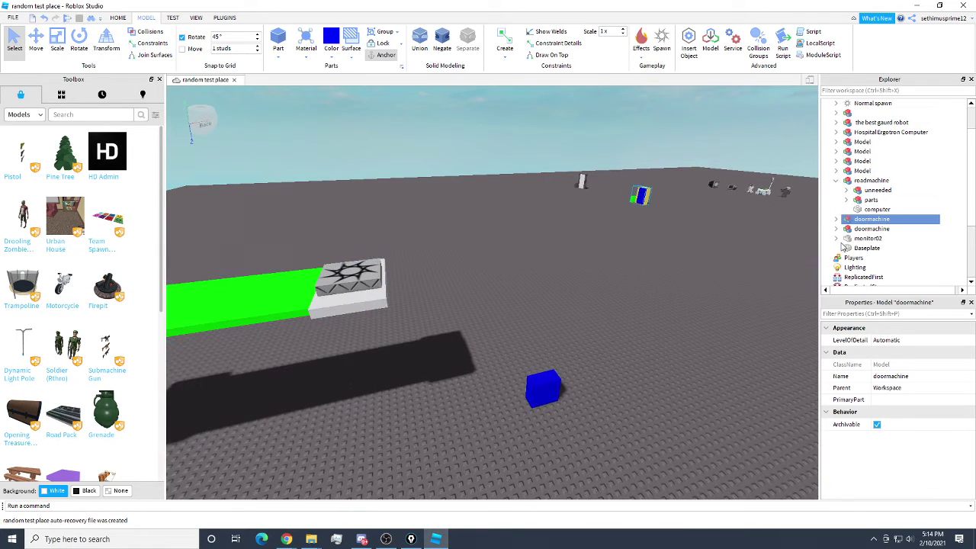
{"action": "left_click", "coordinate": [836, 219]}
{"action": "left_click", "coordinate": [847, 229]}
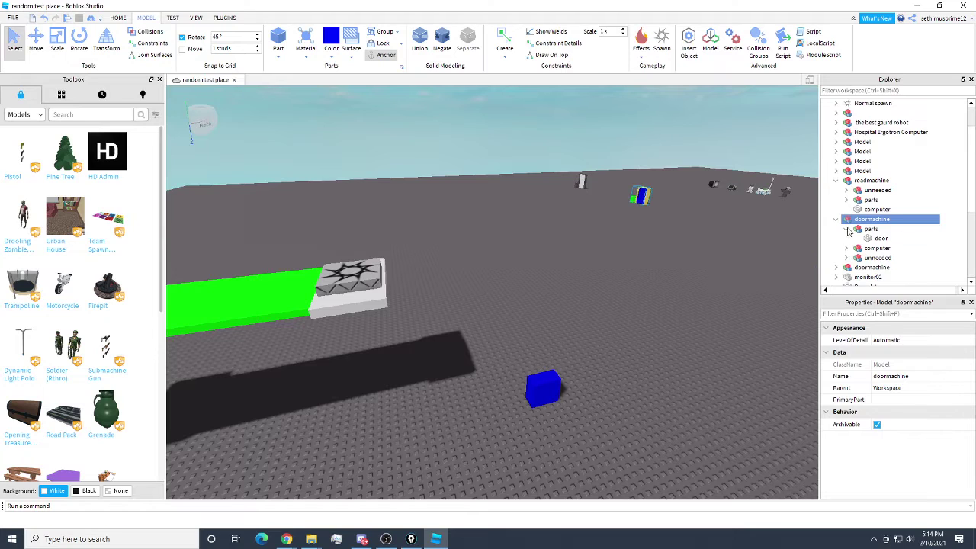
{"action": "left_click", "coordinate": [847, 228]}
{"action": "left_click", "coordinate": [837, 220]}
- Group the blue computer block inside the roadmachine model and name the group computer
{"action": "left_click_drag", "start_coordinate": [871, 220], "coordinate": [867, 216]}
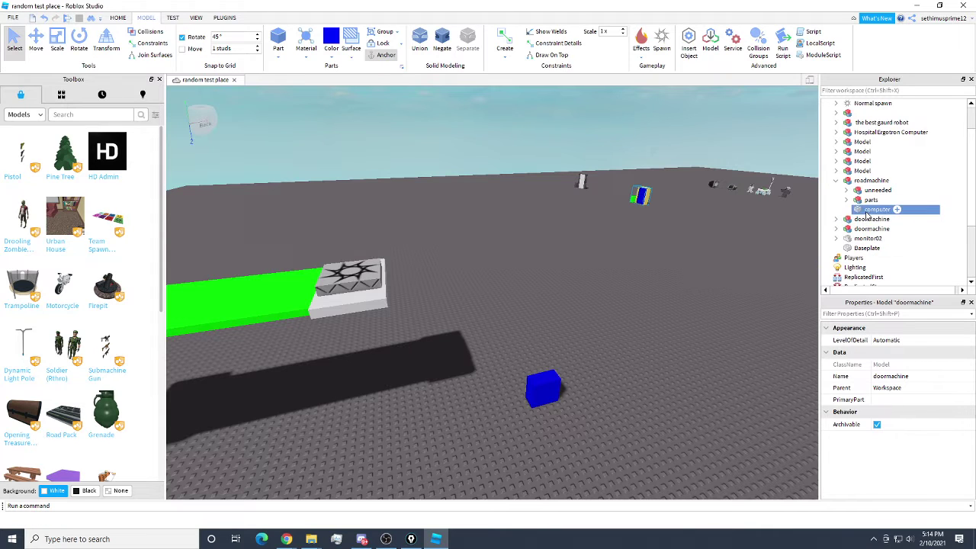
{"action": "right_click", "coordinate": [867, 216]}
{"action": "left_click", "coordinate": [877, 296]}
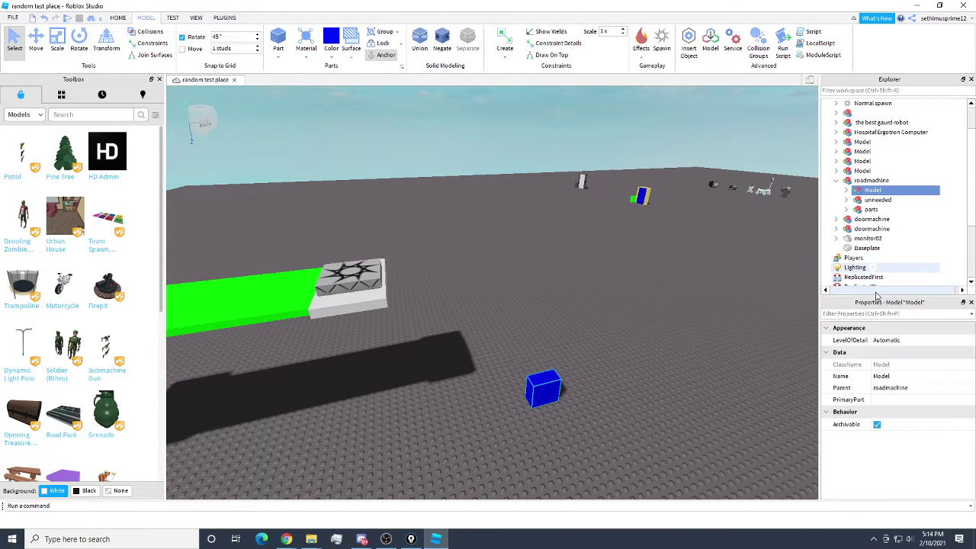
{"action": "right_click", "coordinate": [869, 190]}
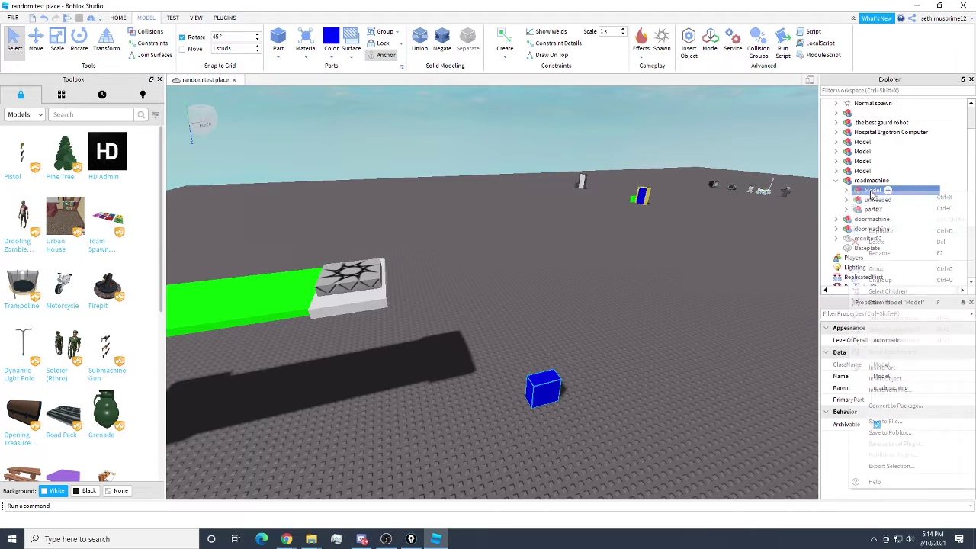
{"action": "left_click", "coordinate": [885, 255]}
{"action": "key", "text": "BackSpace"}
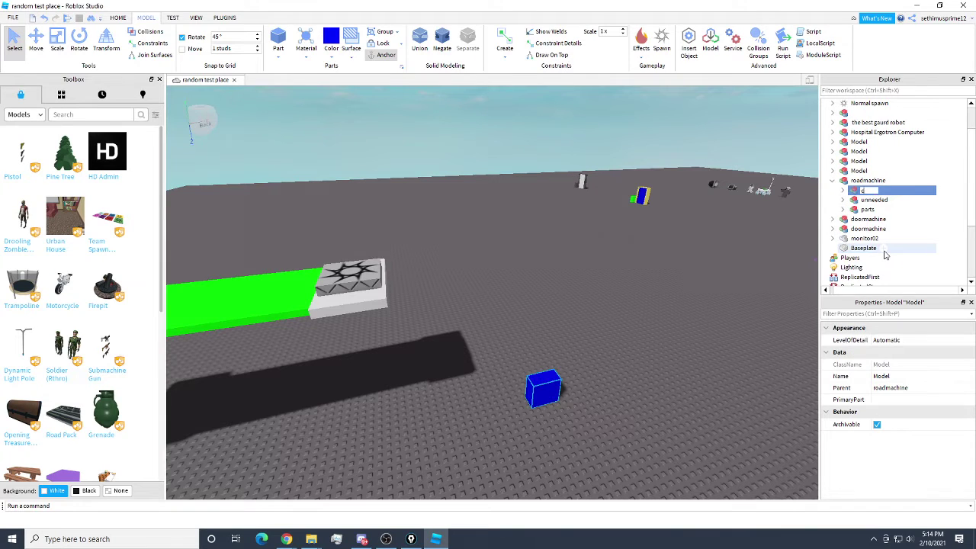
{"action": "type", "text": "computer"}
{"action": "key", "text": "Return"}
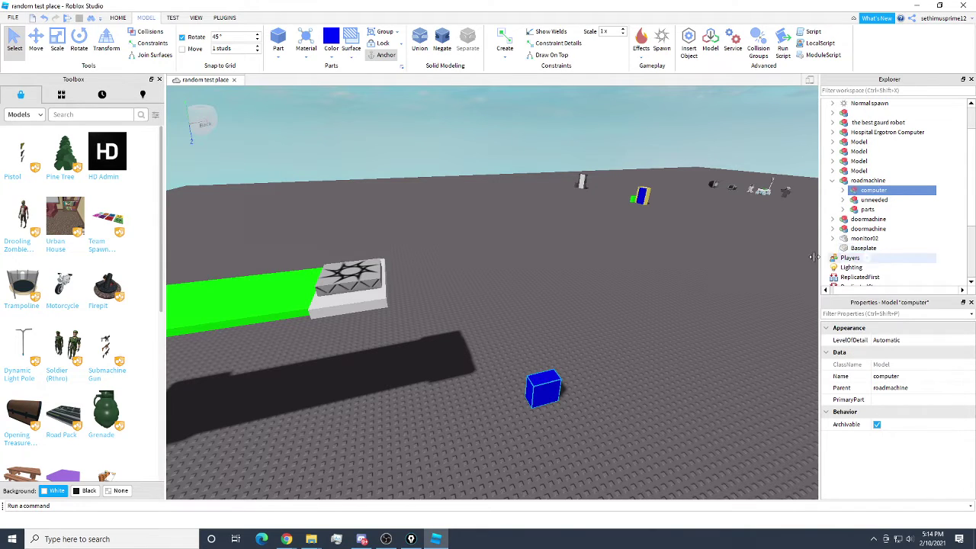
- Insert a Script into the computer part within the computer group and rename it program
{"action": "right_click_drag", "start_coordinate": [597, 328], "coordinate": [597, 328]}
{"action": "key", "text": "a"}
{"action": "scroll", "coordinate": [596, 323], "scroll_direction": "down", "scroll_amount": 5}
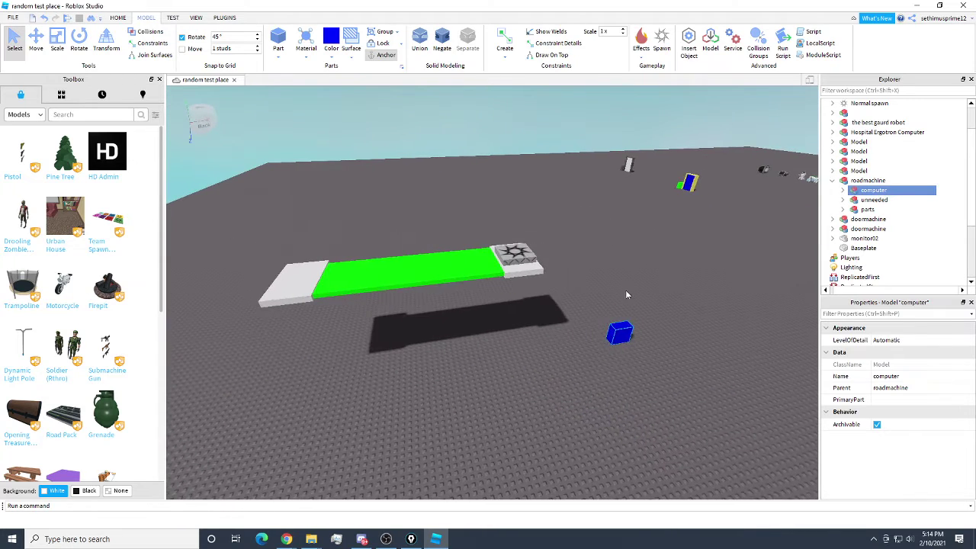
{"action": "left_click", "coordinate": [844, 190]}
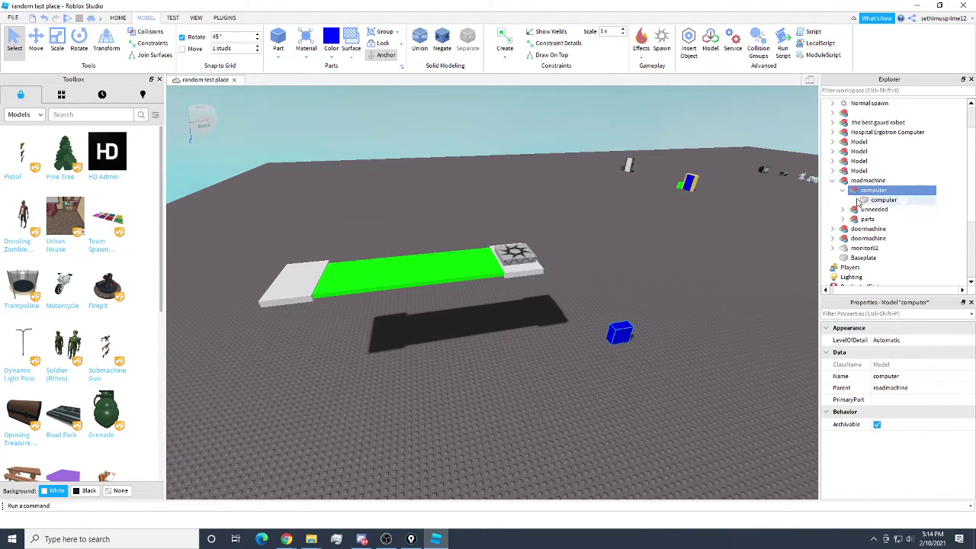
{"action": "left_click", "coordinate": [877, 199]}
{"action": "right_click", "coordinate": [854, 201]}
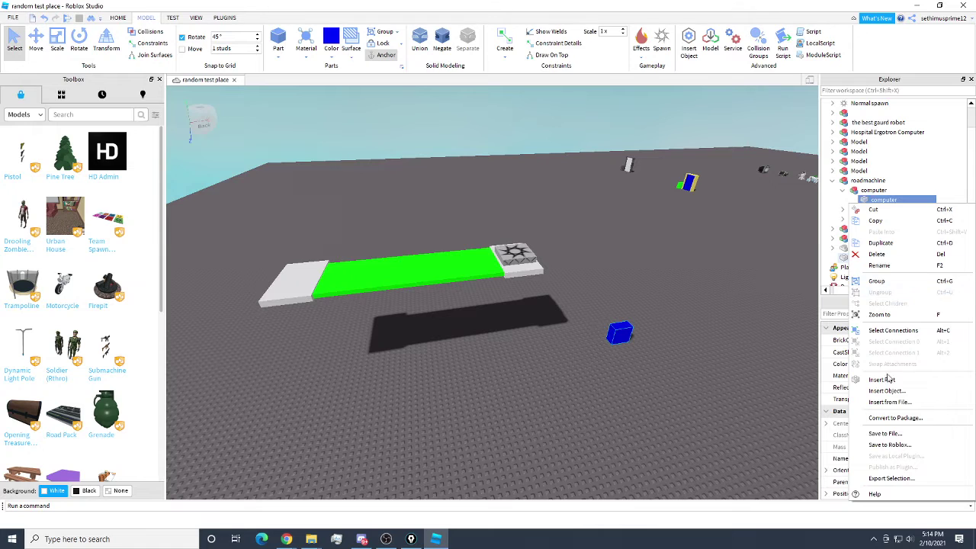
{"action": "mouse_move", "coordinate": [903, 395]}
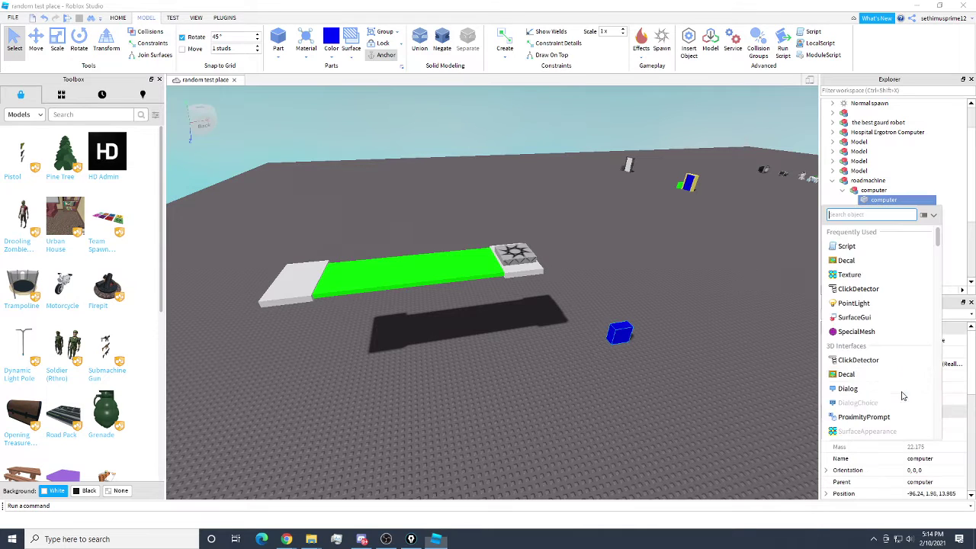
{"action": "left_click", "coordinate": [858, 247]}
{"action": "right_click", "coordinate": [878, 210]}
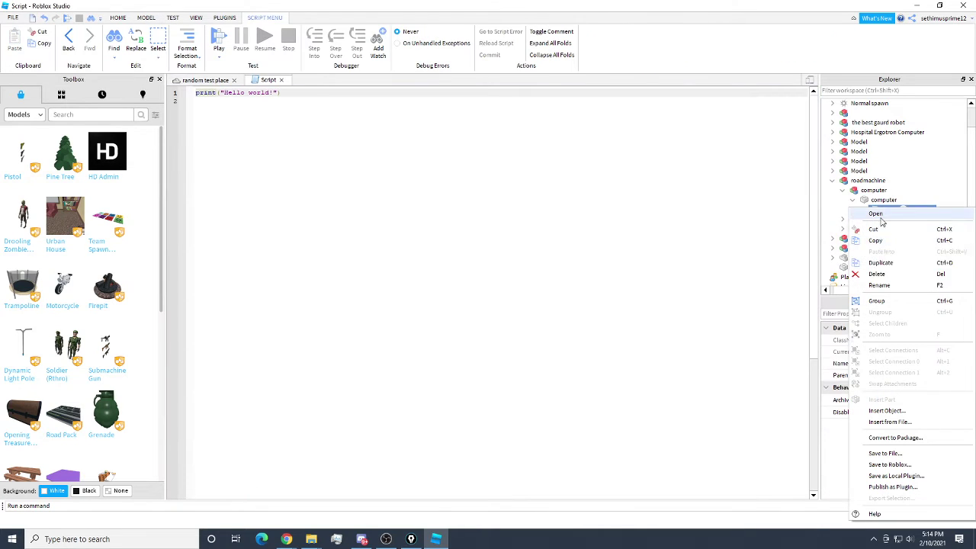
{"action": "left_click", "coordinate": [887, 287]}
{"action": "key", "text": "BackSpace"}
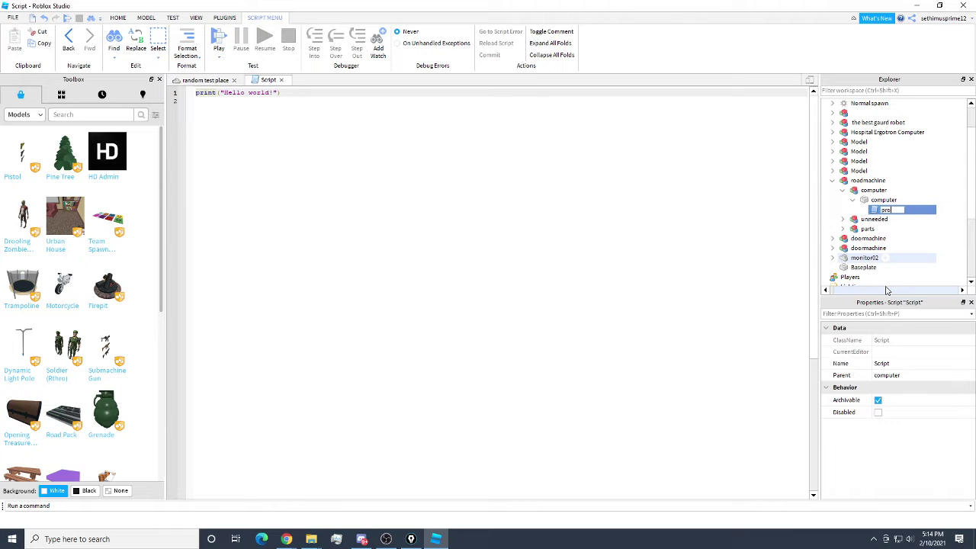
{"action": "key", "text": "Return"}
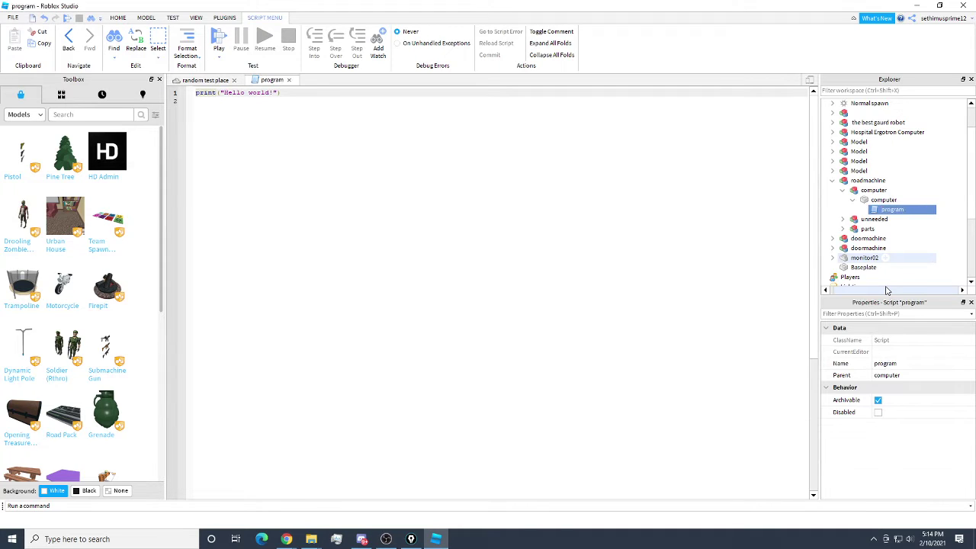
- Delete the default Hello world print line from the program script and fill the script with blank lines
{"action": "left_click_drag", "start_coordinate": [280, 92], "coordinate": [187, 92]}
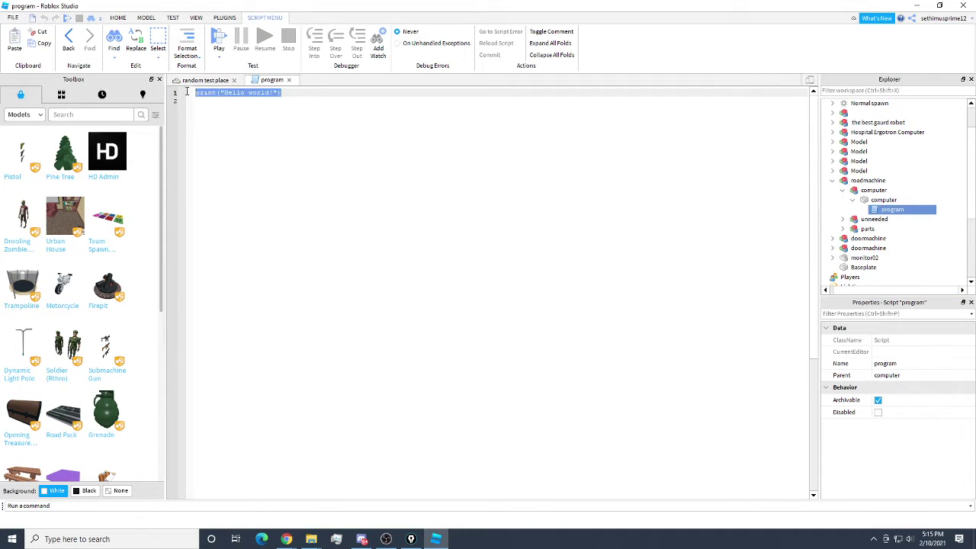
{"action": "key", "text": "BackSpace"}
{"action": "key", "text": "Return"}
{"action": "key", "text": "Return"}
{"action": "key", "text": "Return"}
{"action": "key", "text": "Return"}
{"action": "key", "text": "Return"}
{"action": "key", "text": "Return"}
{"action": "key", "text": "Return"}
{"action": "key", "text": "Return"}
{"action": "key", "text": "Return"}
{"action": "key", "text": "Return"}
{"action": "key", "text": "Return"}
{"action": "key", "text": "Return"}
{"action": "key", "text": "Return"}
{"action": "key", "text": "Return"}
{"action": "key", "text": "Return"}
{"action": "key", "text": "Return"}
{"action": "key", "text": "Return"}
{"action": "key", "text": "Return"}
{"action": "key", "text": "Return"}
{"action": "key", "text": "Return"}
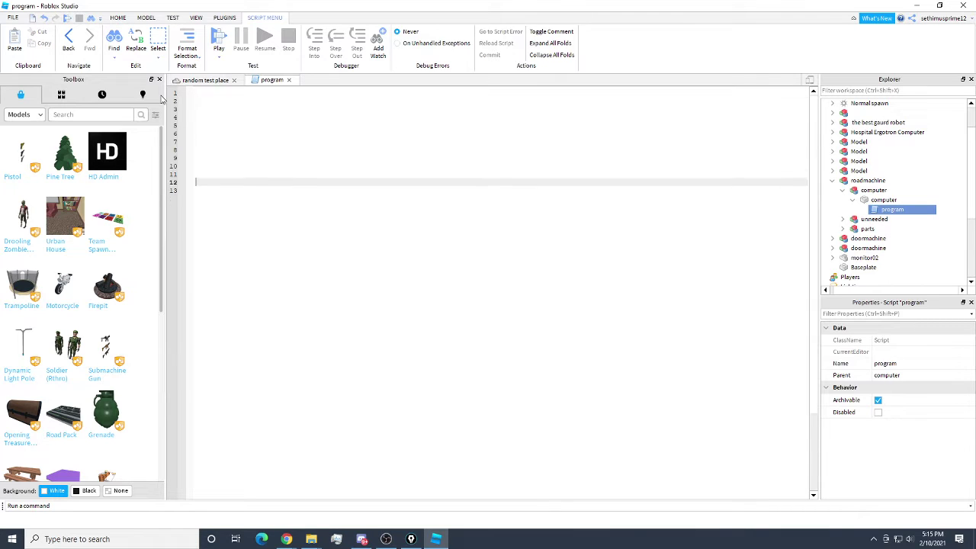
{"action": "key", "text": "Return"}
{"action": "key", "text": "Return"}
{"action": "key", "text": "Return"}
{"action": "key", "text": "Return"}
{"action": "key", "text": "Return"}
{"action": "key", "text": "Return"}
{"action": "key", "text": "Return"}
{"action": "key", "text": "Return"}
{"action": "key", "text": "Return"}
{"action": "key", "text": "Return"}
{"action": "key", "text": "Return"}
{"action": "key", "text": "Return"}
{"action": "key", "text": "Return"}
{"action": "key", "text": "Return"}
{"action": "key", "text": "Return"}
{"action": "key", "text": "Return"}
{"action": "key", "text": "Return"}
{"action": "left_click", "coordinate": [204, 96]}
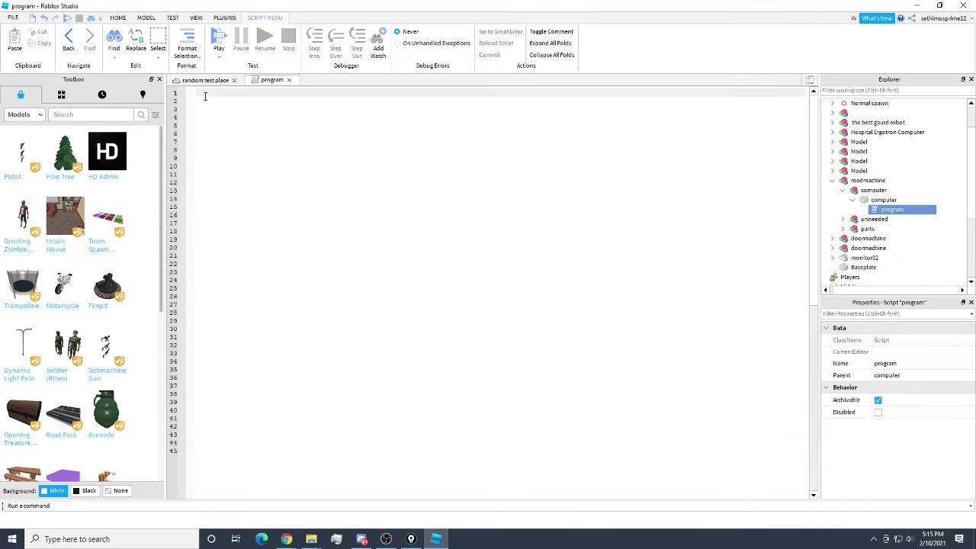
- Declare the road variable on line 3 as road = script.Parent.Parent.Parent.parts.road and expand roadmachine's parts group to check that path
{"action": "left_click", "coordinate": [201, 106]}
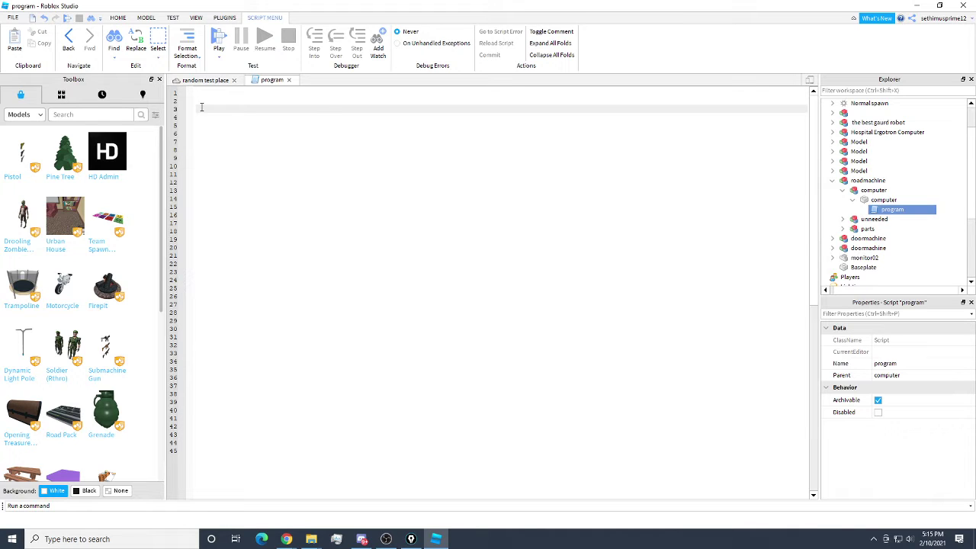
{"action": "type", "text": "read"}
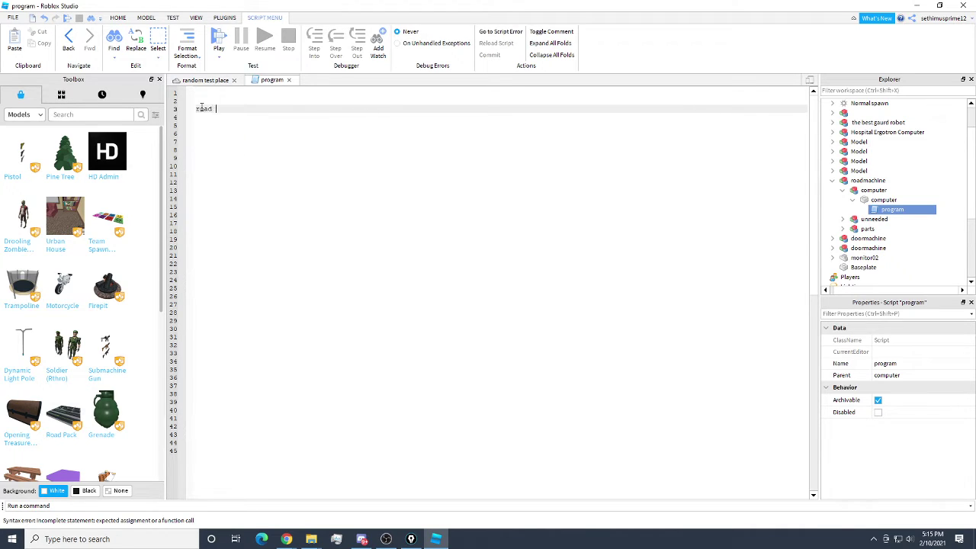
{"action": "type", "text": " = script.Parent."}
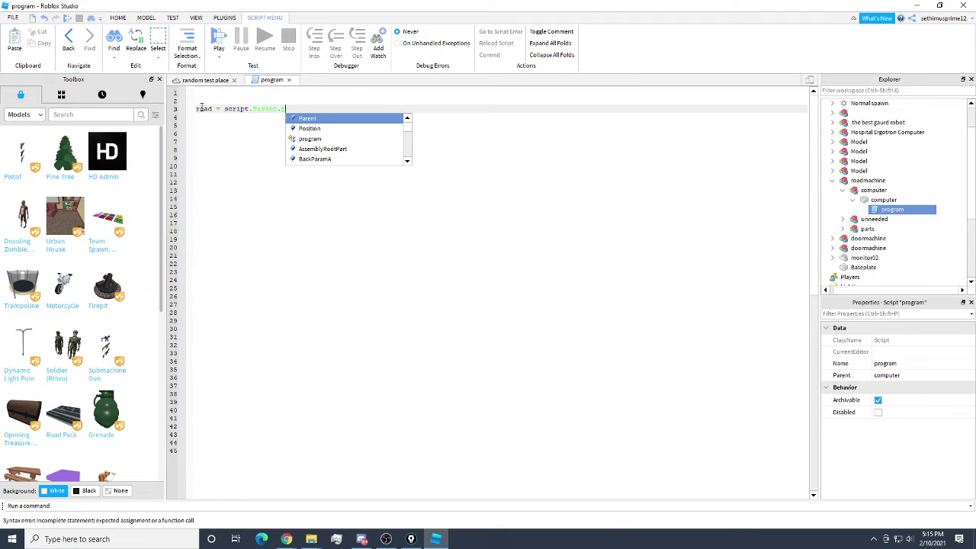
{"action": "type", "text": "Parent.Parent."}
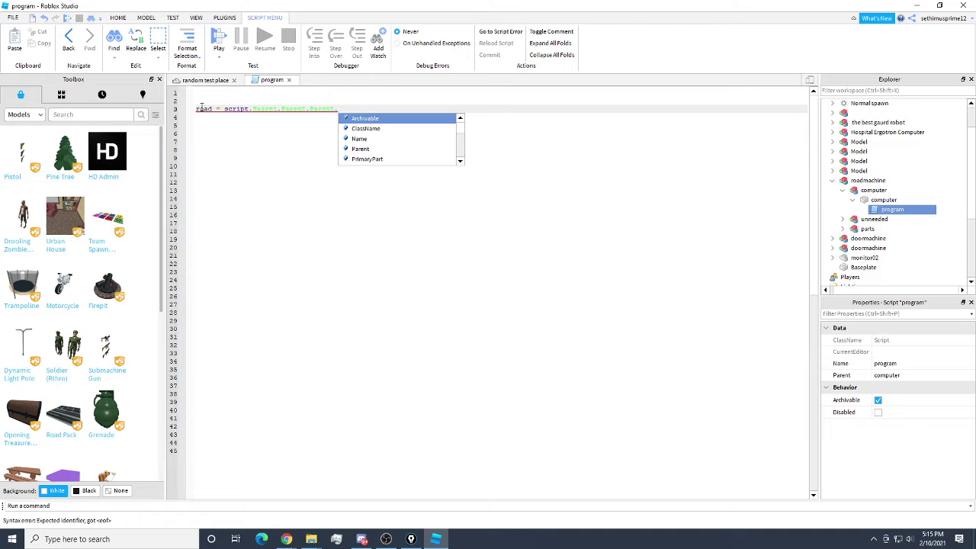
{"action": "type", "text": "r"}
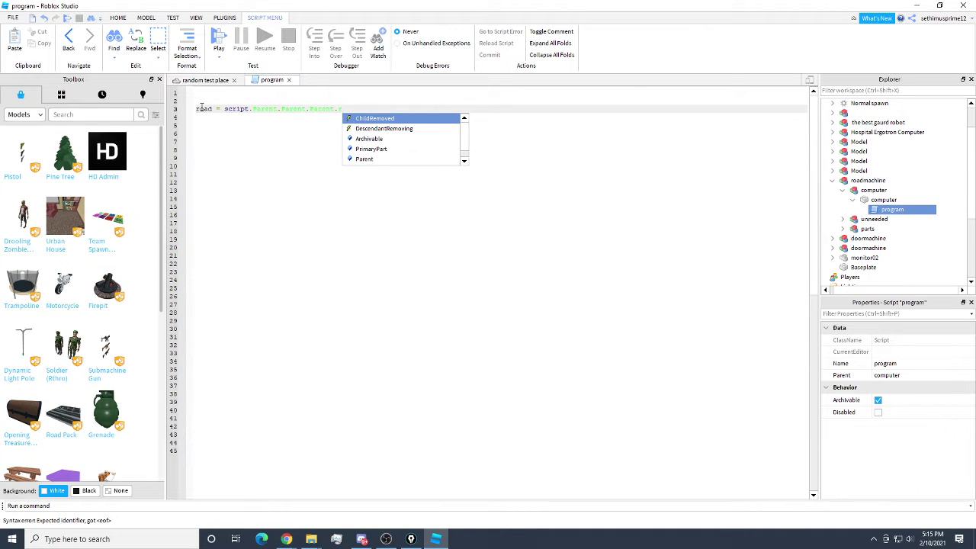
{"action": "key", "text": "BackSpace"}
{"action": "type", "text": "p"}
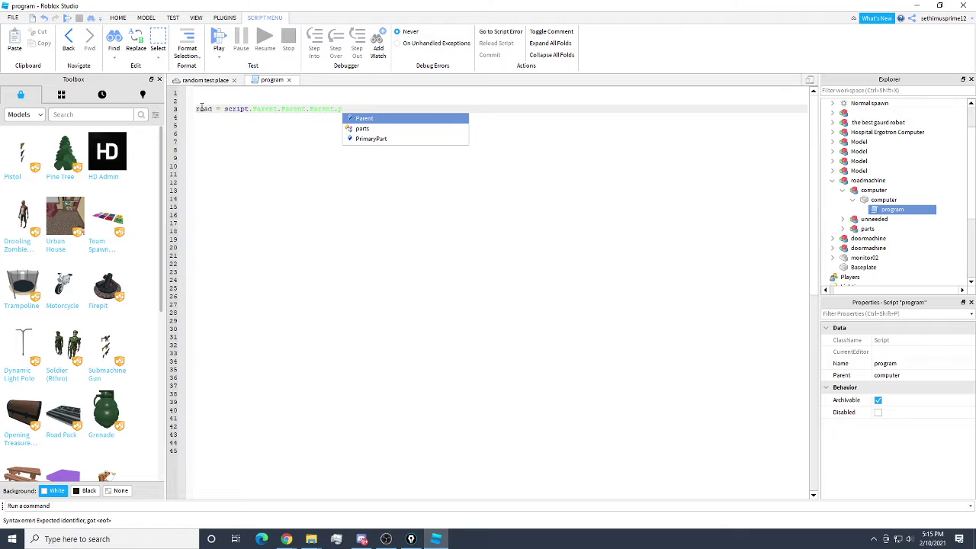
{"action": "left_click", "coordinate": [366, 129]}
{"action": "type", "text": ".r"}
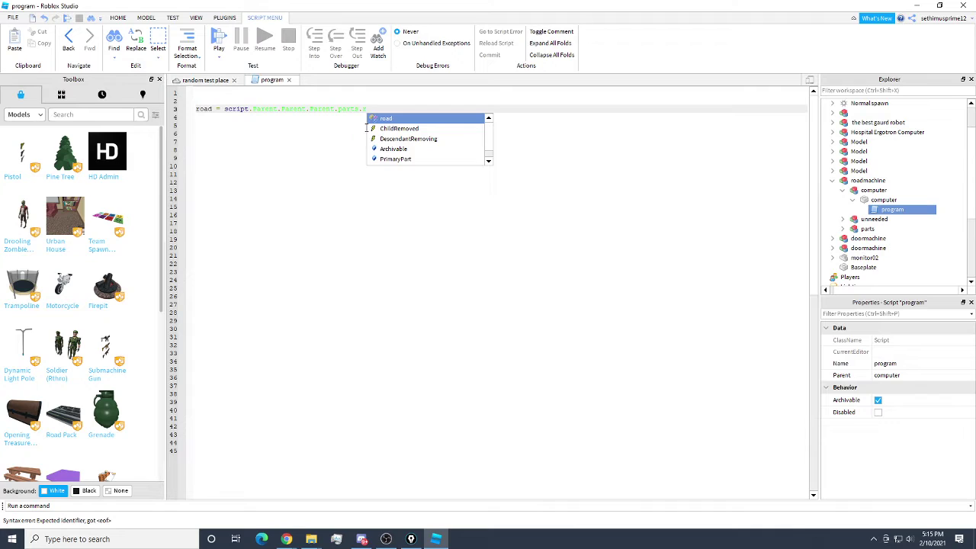
{"action": "key", "text": "Tab"}
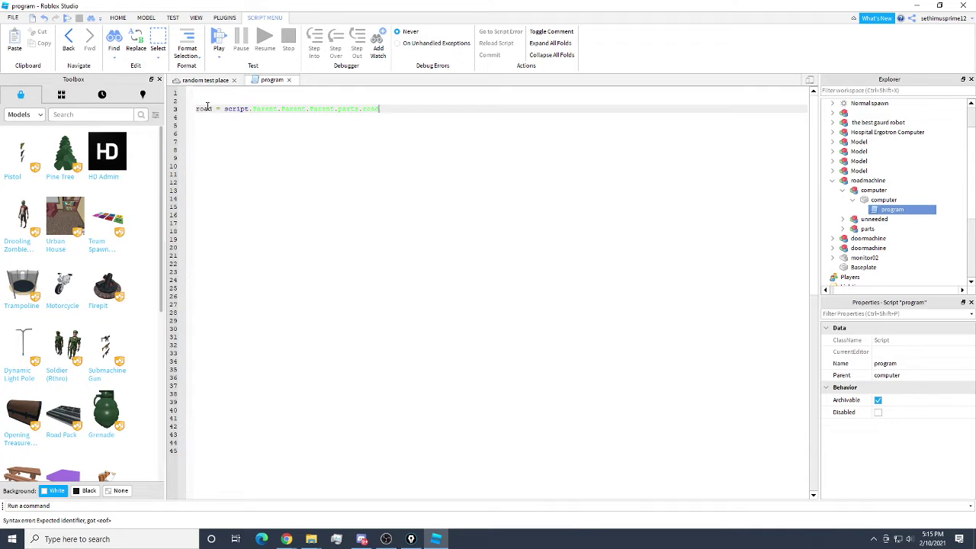
{"action": "left_click_drag", "start_coordinate": [196, 108], "coordinate": [382, 109]}
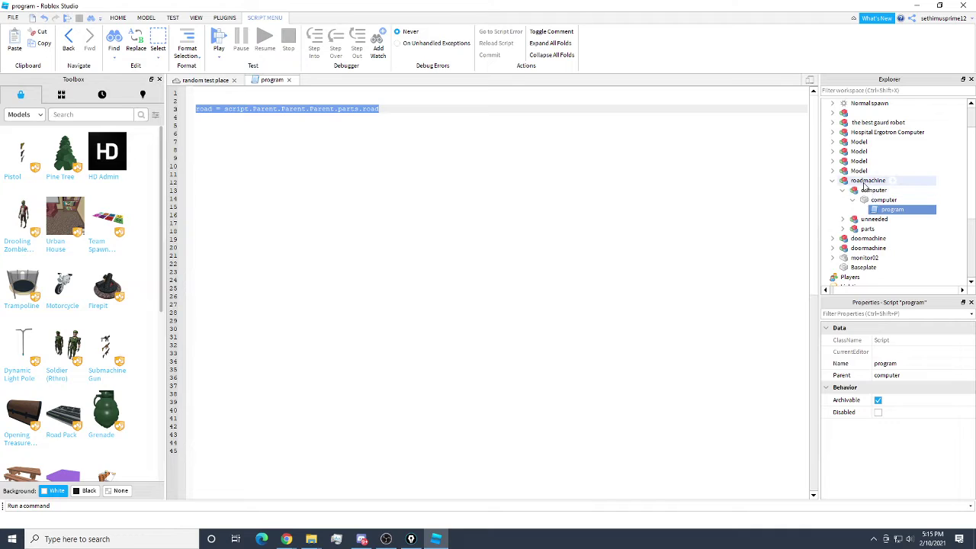
{"action": "left_click", "coordinate": [843, 229]}
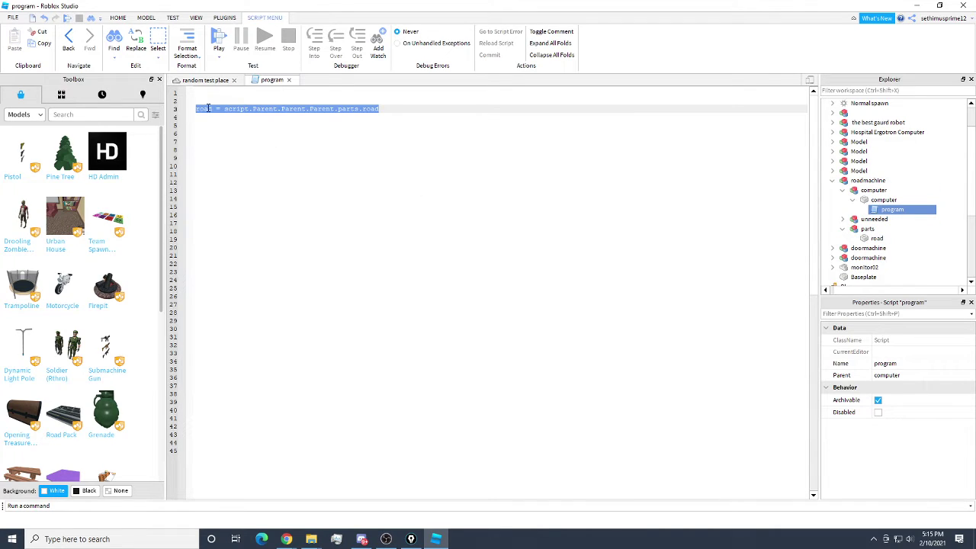
- Add a dashed comment line on line 6, below the road variable, as a separator
{"action": "left_click", "coordinate": [213, 132]}
{"action": "type", "text": "-"}
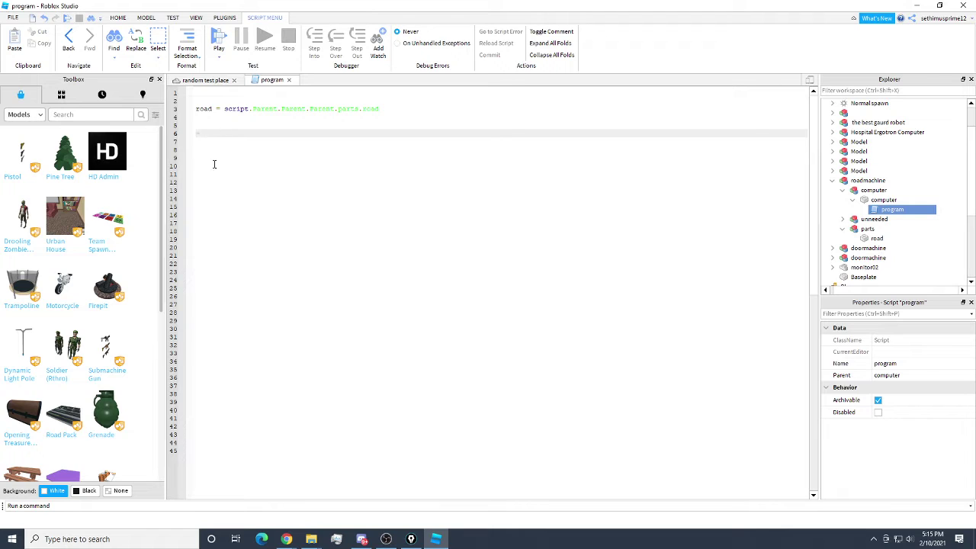
{"action": "type", "text": "-----------------------------------------------------"}
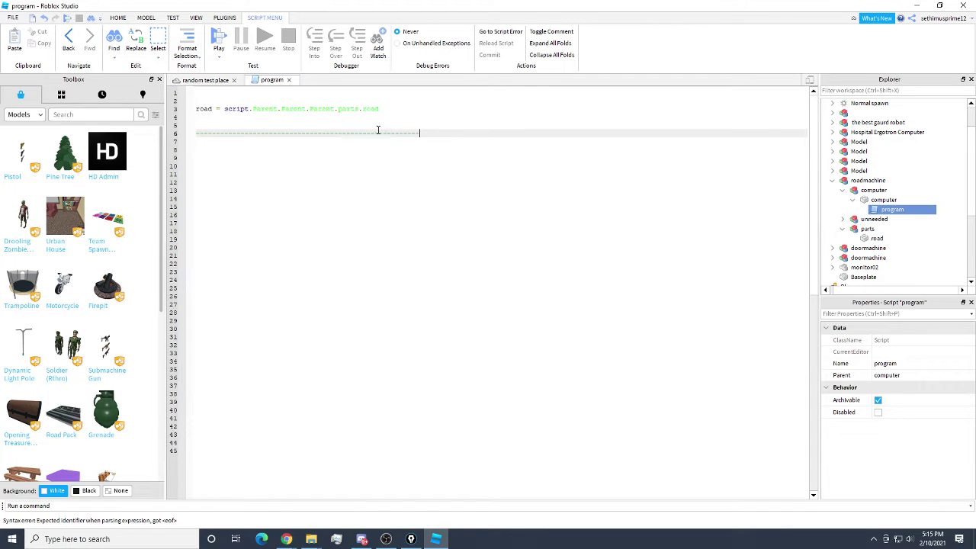
{"action": "key", "text": "Up"}
- Add a dashed comment line on line 1, above the road variable, as long as the separator below it
{"action": "left_click", "coordinate": [207, 94]}
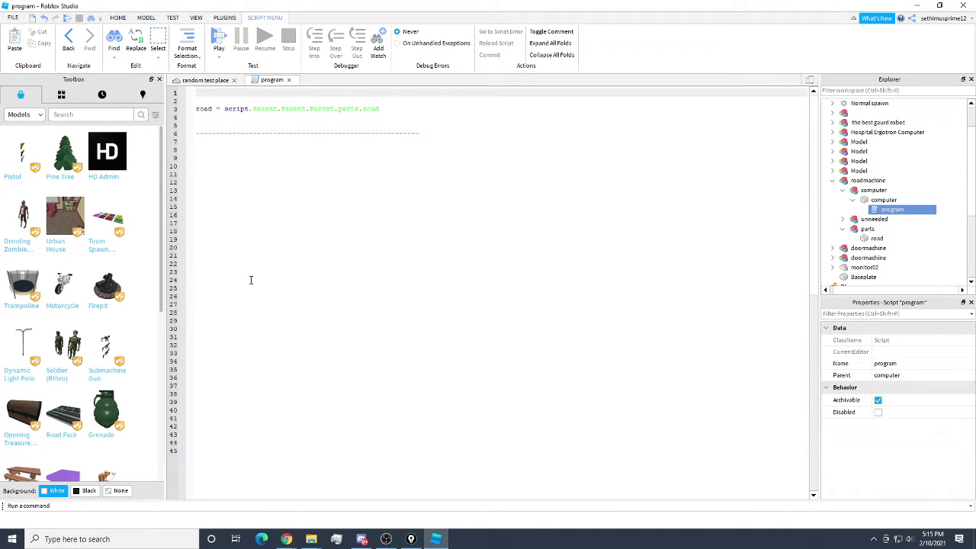
{"action": "left_click", "coordinate": [200, 100]}
{"action": "left_click", "coordinate": [198, 108]}
{"action": "left_click", "coordinate": [198, 126]}
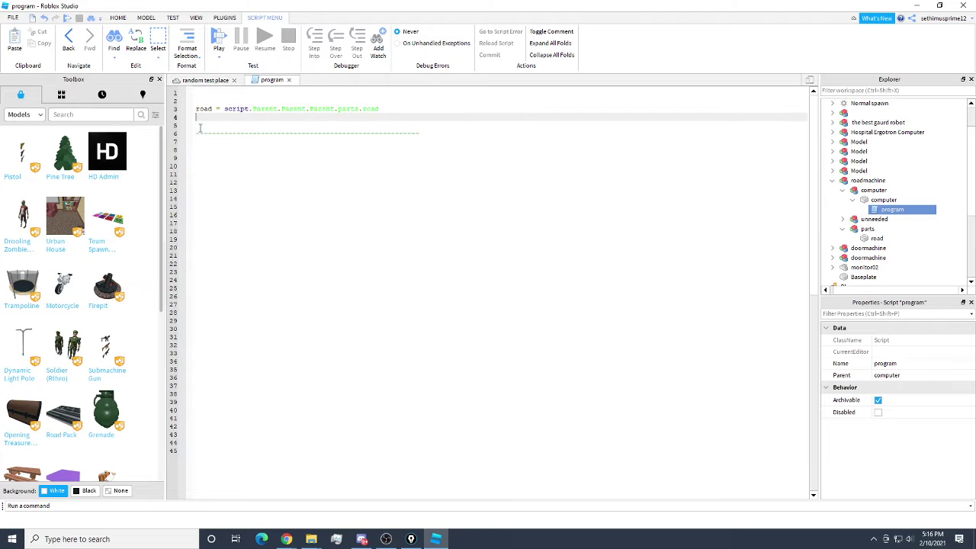
{"action": "left_click", "coordinate": [198, 133]}
{"action": "left_click", "coordinate": [210, 95]}
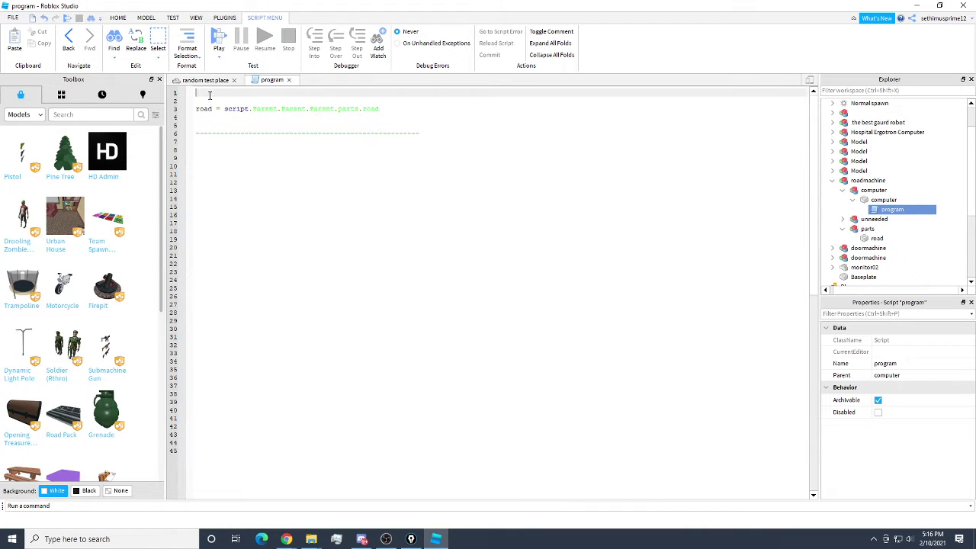
{"action": "type", "text": "---------------------"}
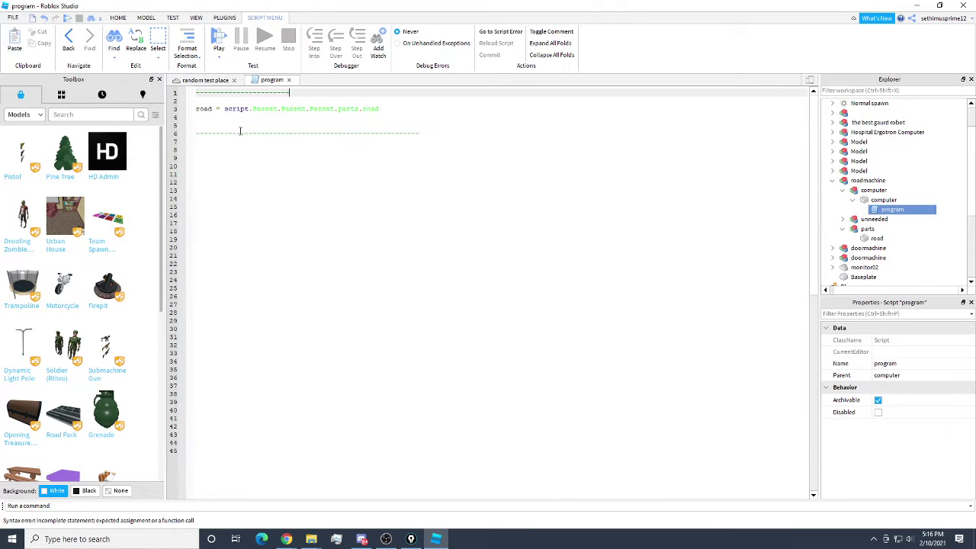
{"action": "type", "text": "----------------------------------------------------------"}
- Place the insertion point on line 11, and open the program script in the first doormachine's computer group at its while loop
{"action": "left_click", "coordinate": [234, 174]}
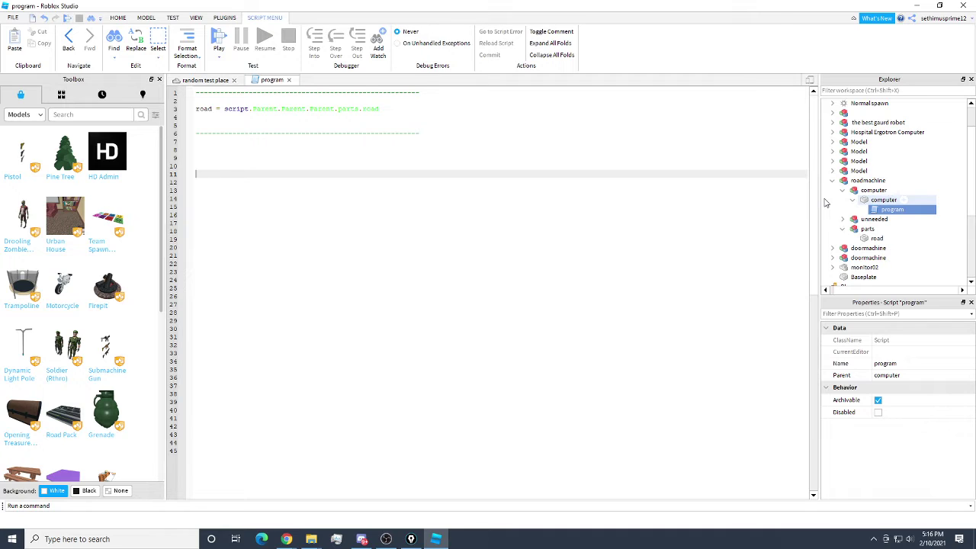
{"action": "scroll", "coordinate": [870, 199], "scroll_direction": "down", "scroll_amount": 1}
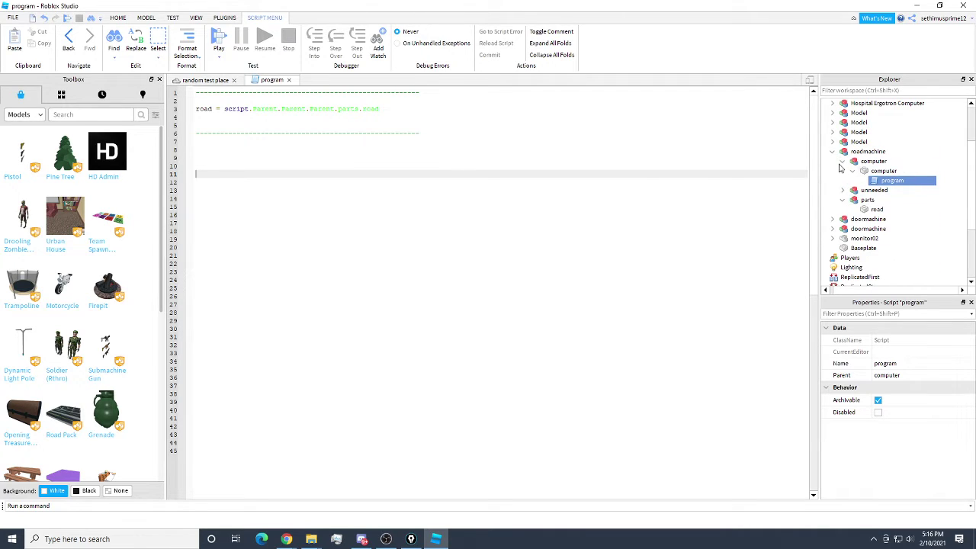
{"action": "left_click", "coordinate": [833, 219]}
{"action": "left_click", "coordinate": [843, 229]}
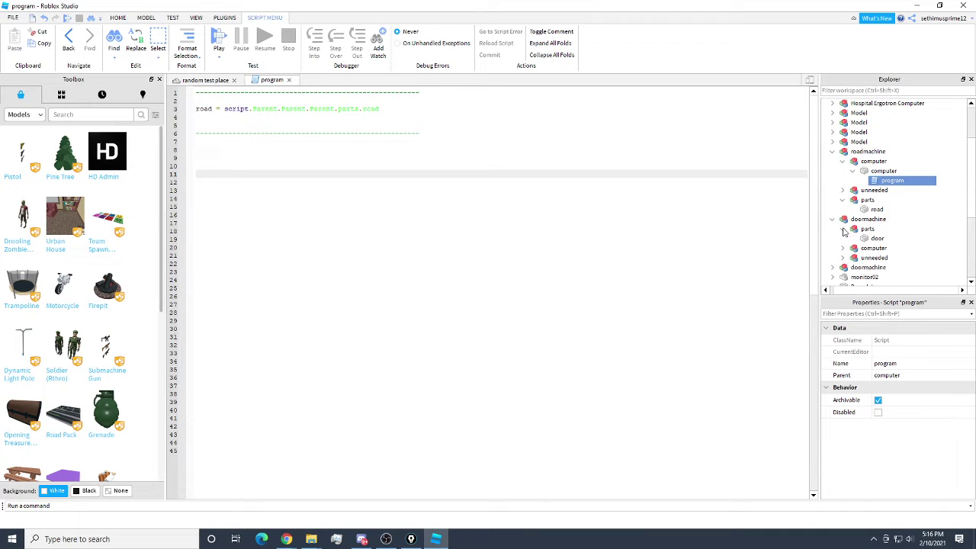
{"action": "left_click", "coordinate": [843, 228]}
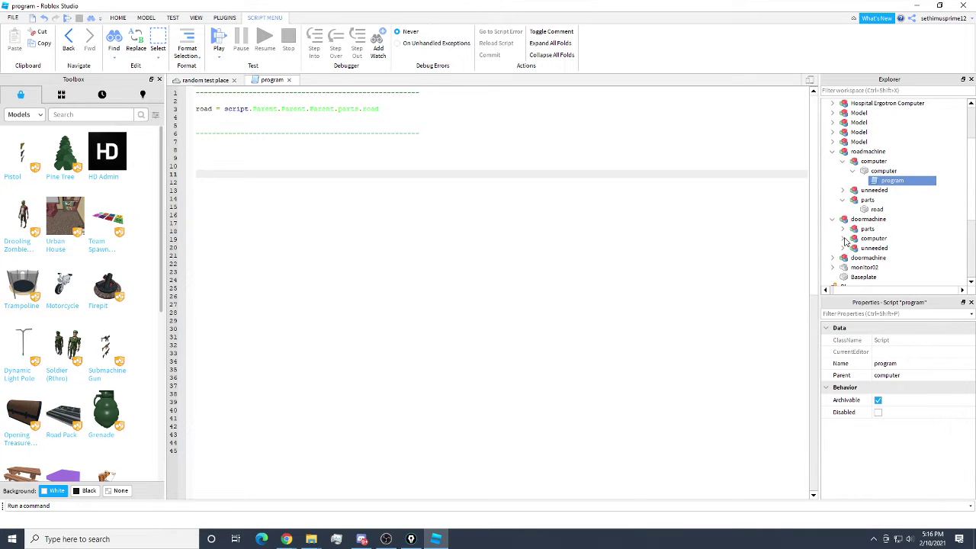
{"action": "left_click", "coordinate": [843, 238]}
{"action": "left_click", "coordinate": [889, 258]}
{"action": "double_click", "coordinate": [888, 258]}
{"action": "scroll", "coordinate": [300, 277], "scroll_direction": "down", "scroll_amount": 7}
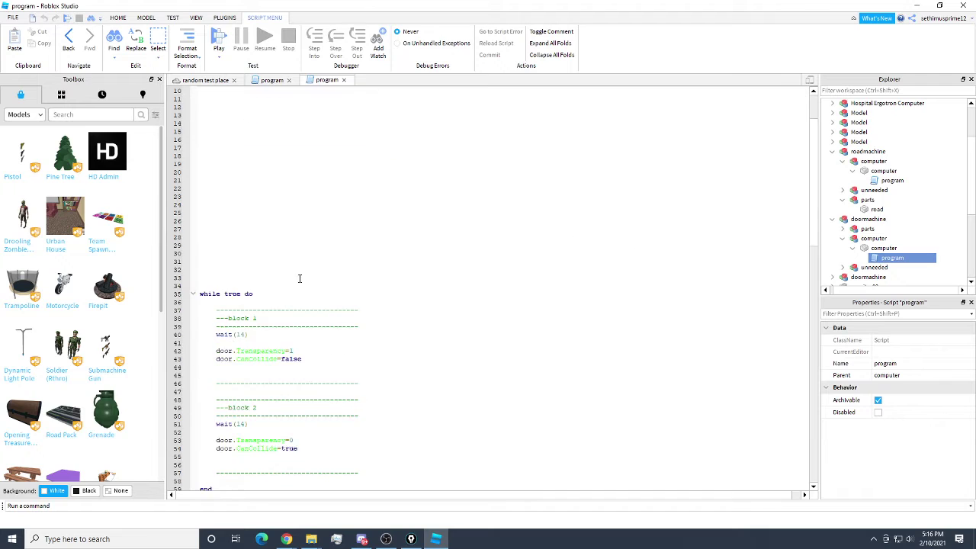
- Copy the door script's while true do loop with its closing dashed line into roadmachine's program script at line 11, closing the door script
{"action": "left_click_drag", "start_coordinate": [199, 196], "coordinate": [471, 399]}
{"action": "right_click", "coordinate": [458, 400]}
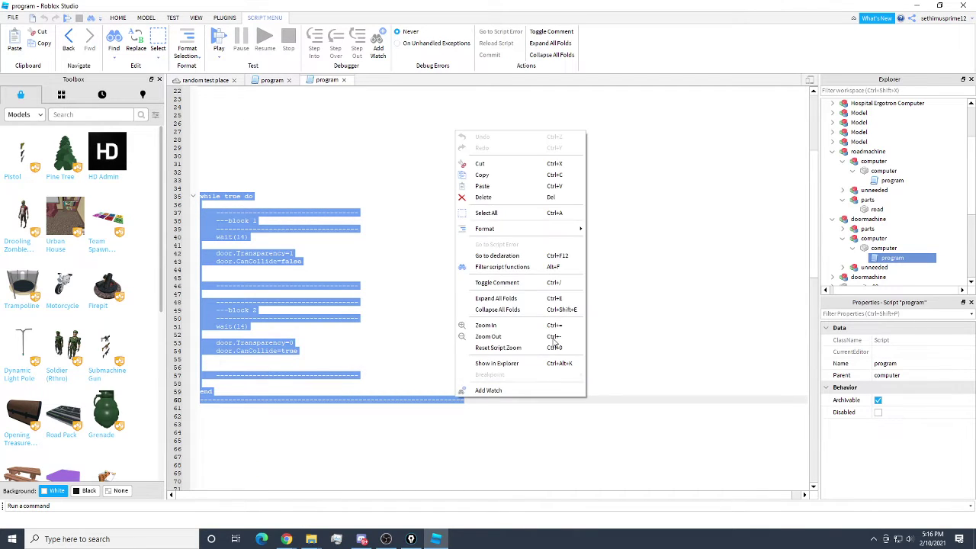
{"action": "left_click", "coordinate": [484, 175]}
{"action": "left_click", "coordinate": [344, 81]}
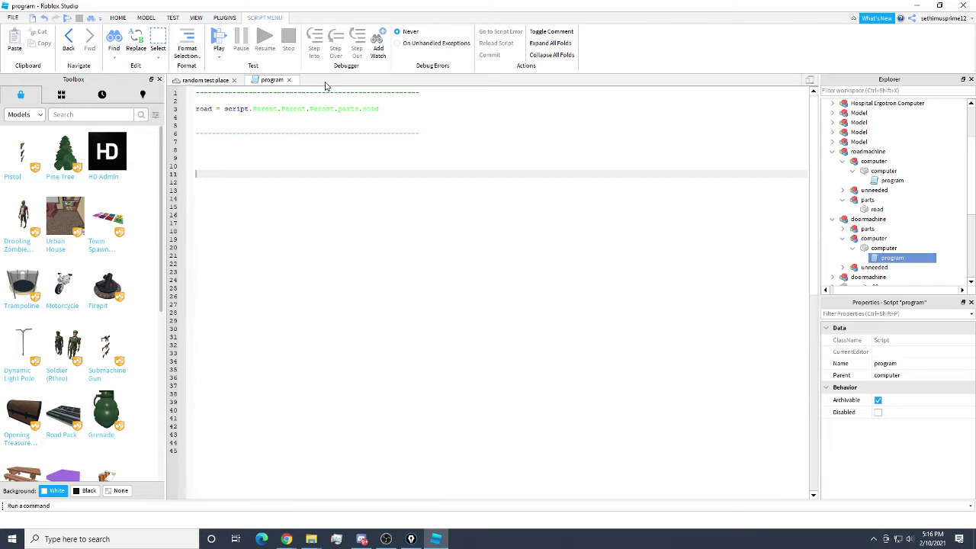
{"action": "key", "text": "ctrl+v"}
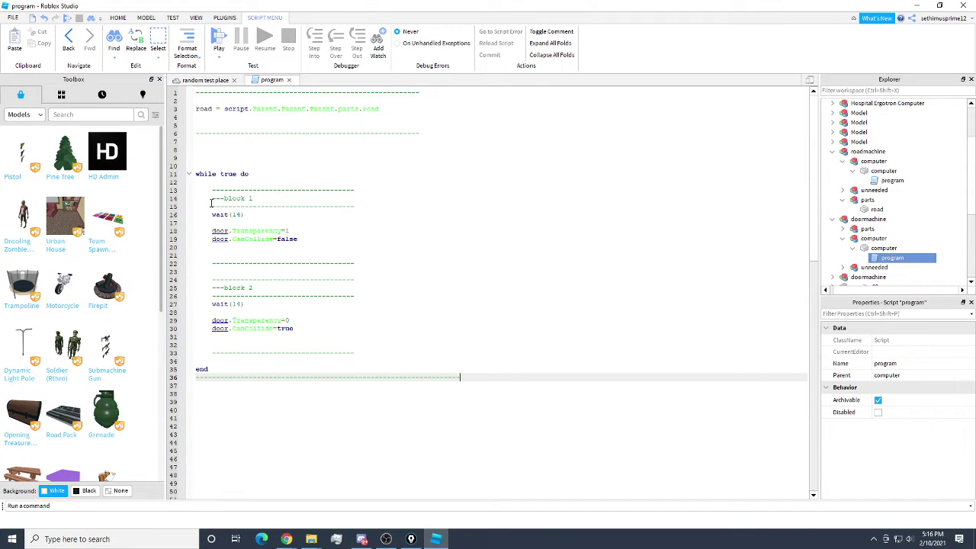
- Replace door with road in the Transparency and CanCollide lines of block 1 and block 2
{"action": "double_click", "coordinate": [224, 230]}
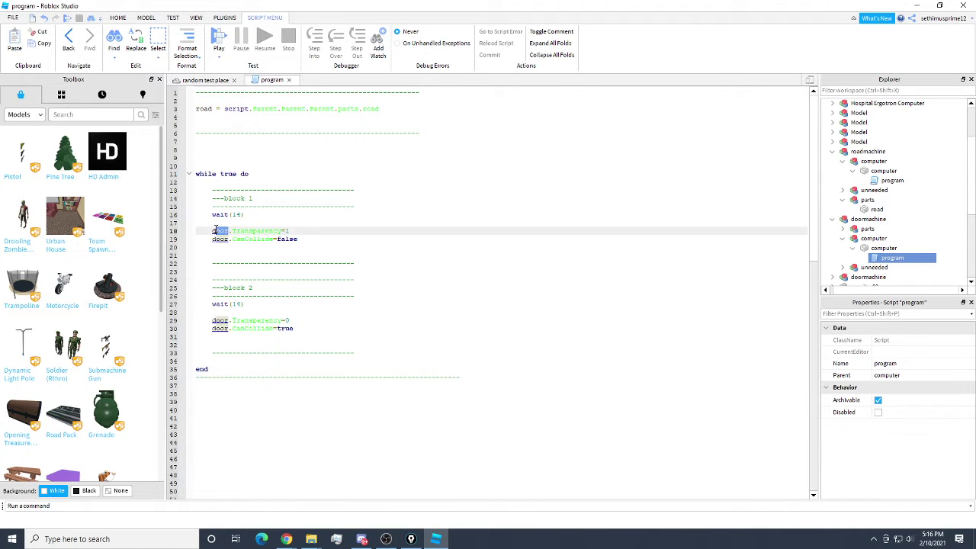
{"action": "double_click", "coordinate": [204, 109]}
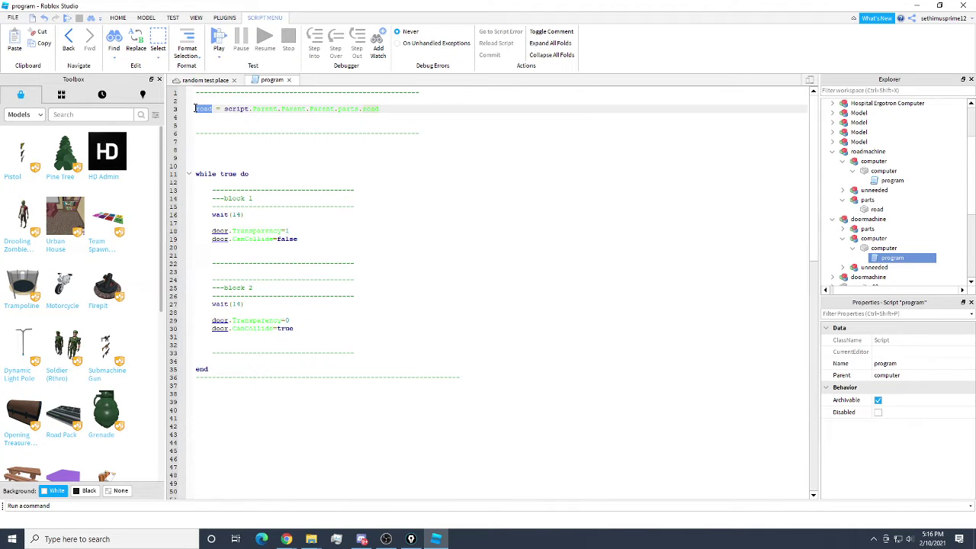
{"action": "right_click", "coordinate": [204, 109]}
{"action": "left_click", "coordinate": [221, 146]}
{"action": "double_click", "coordinate": [216, 230]}
{"action": "key", "text": "ctrl+v"}
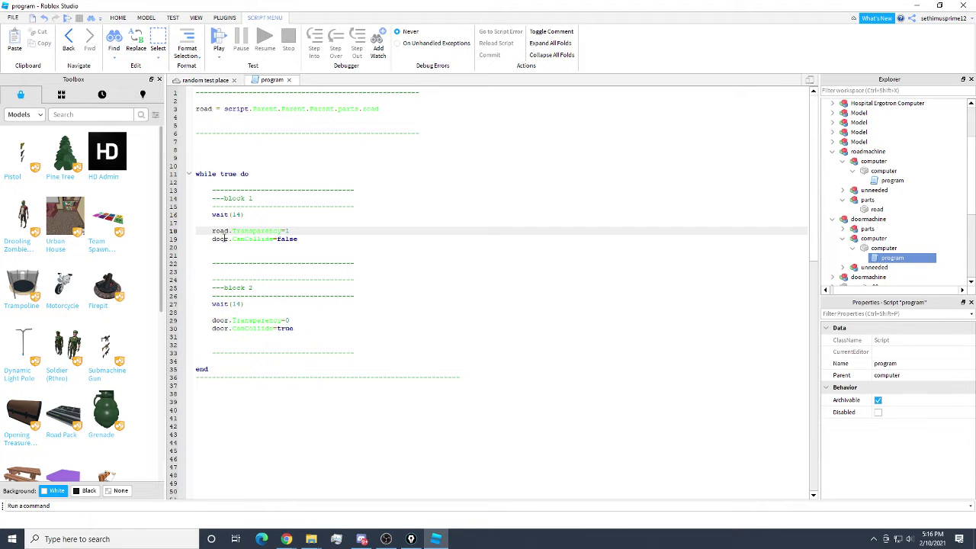
{"action": "double_click", "coordinate": [220, 239]}
{"action": "key", "text": "ctrl+v"}
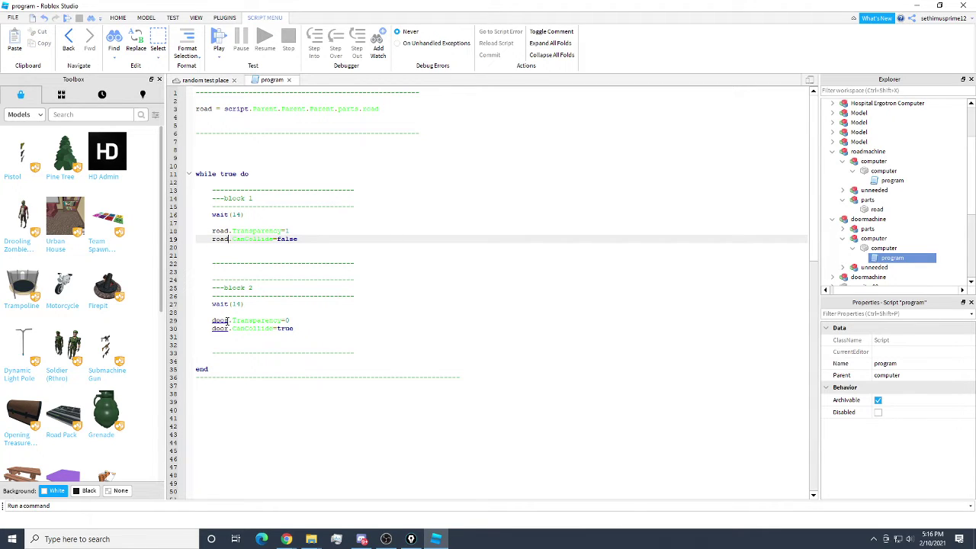
{"action": "double_click", "coordinate": [217, 320]}
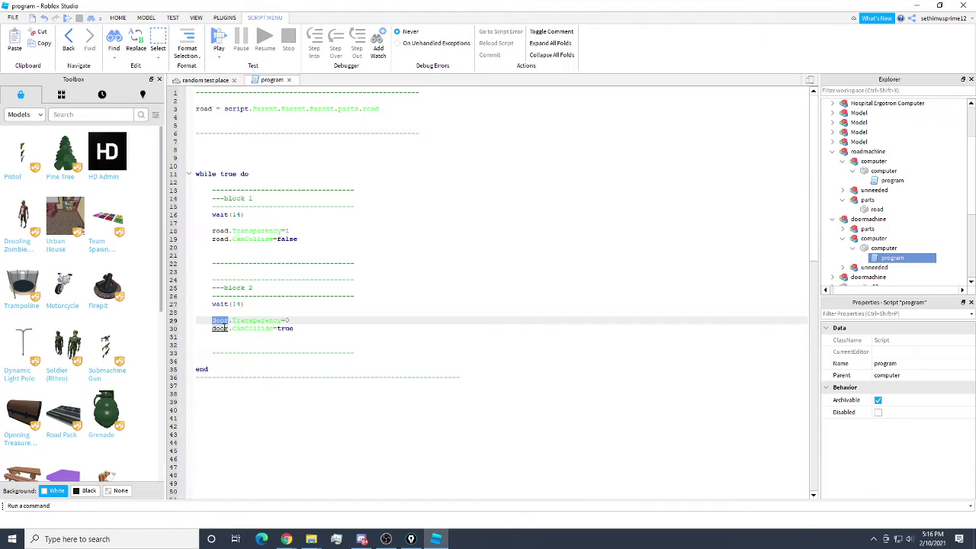
{"action": "key", "text": "ctrl+v"}
{"action": "double_click", "coordinate": [219, 328]}
{"action": "key", "text": "ctrl+v"}
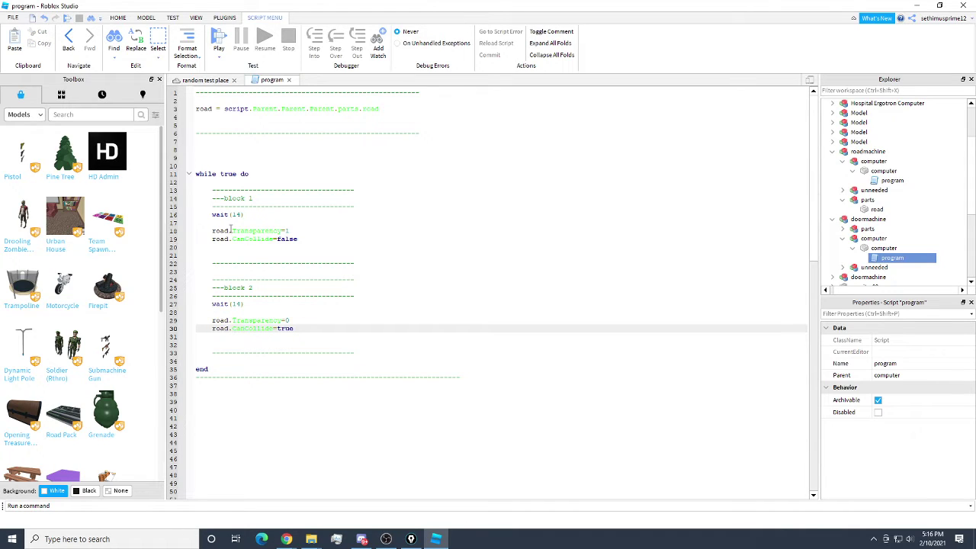
{"action": "left_click", "coordinate": [211, 192]}
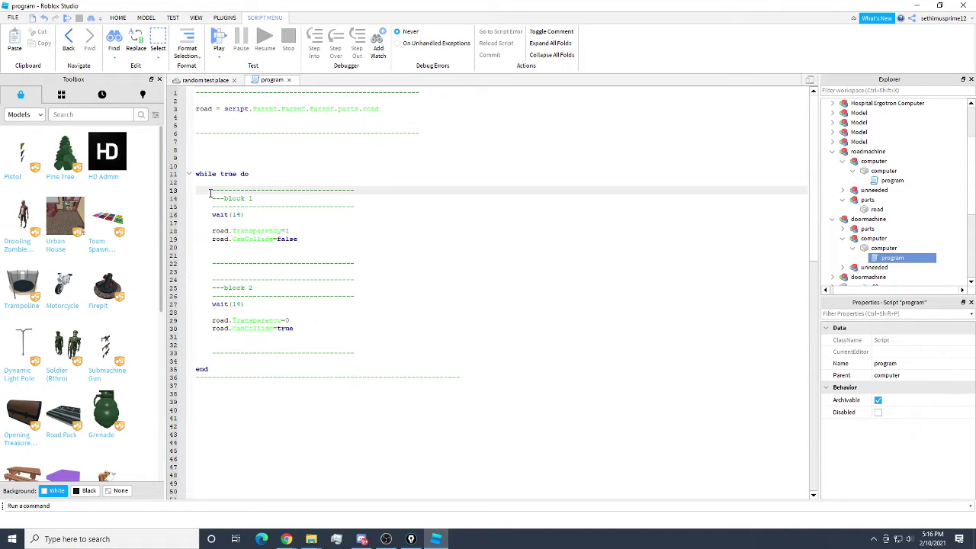
{"action": "left_click_drag", "start_coordinate": [210, 192], "coordinate": [356, 206]}
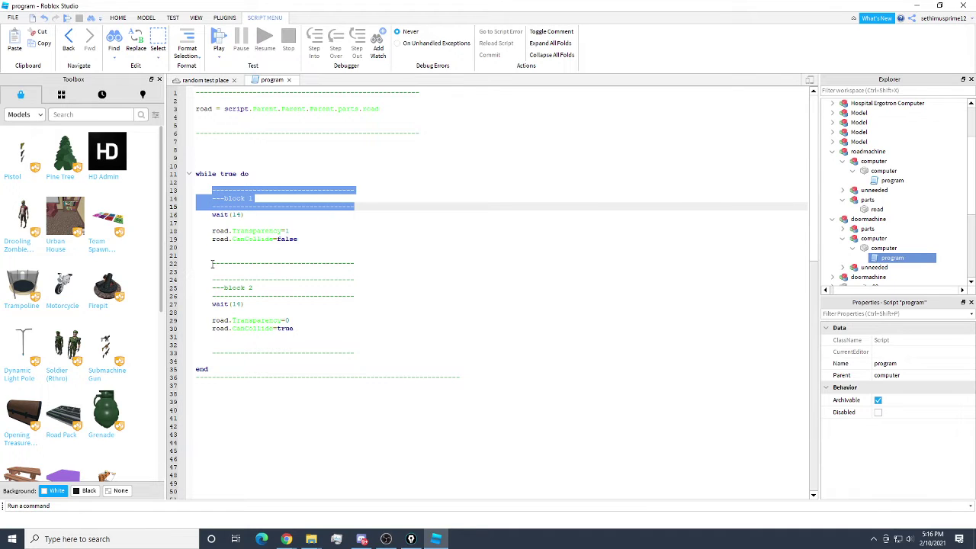
{"action": "left_click_drag", "start_coordinate": [212, 263], "coordinate": [360, 296]}
{"action": "left_click", "coordinate": [360, 296]}
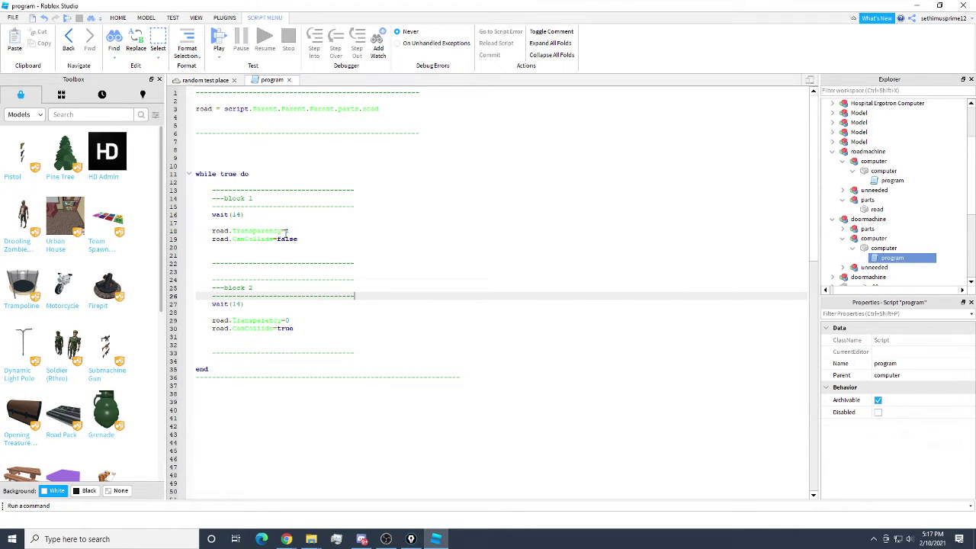
- Remove wait(14) from block 1 and block 2, and place a single wait(14) on line 23 between the two blocks
{"action": "left_click_drag", "start_coordinate": [242, 215], "coordinate": [214, 218]}
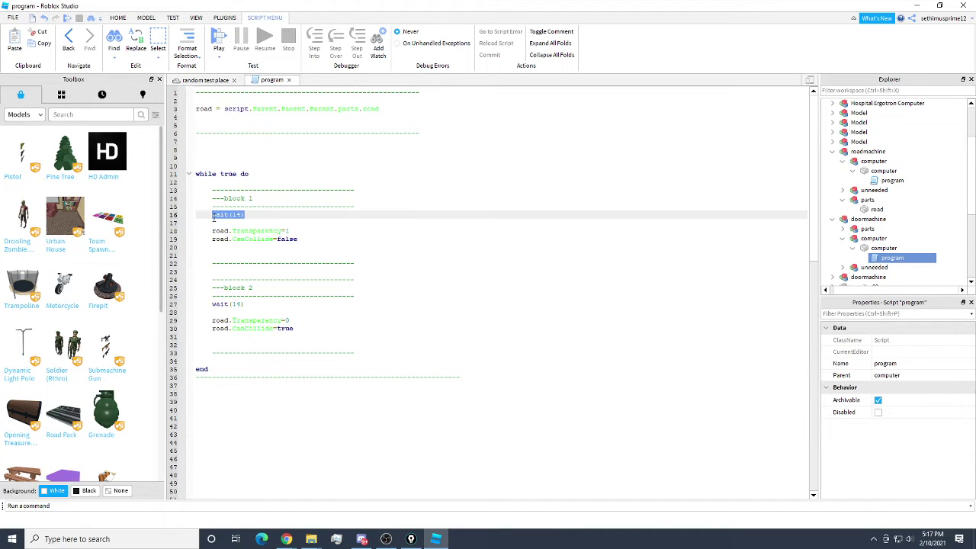
{"action": "key", "text": "ctrl+x"}
{"action": "left_click_drag", "start_coordinate": [213, 304], "coordinate": [243, 304]}
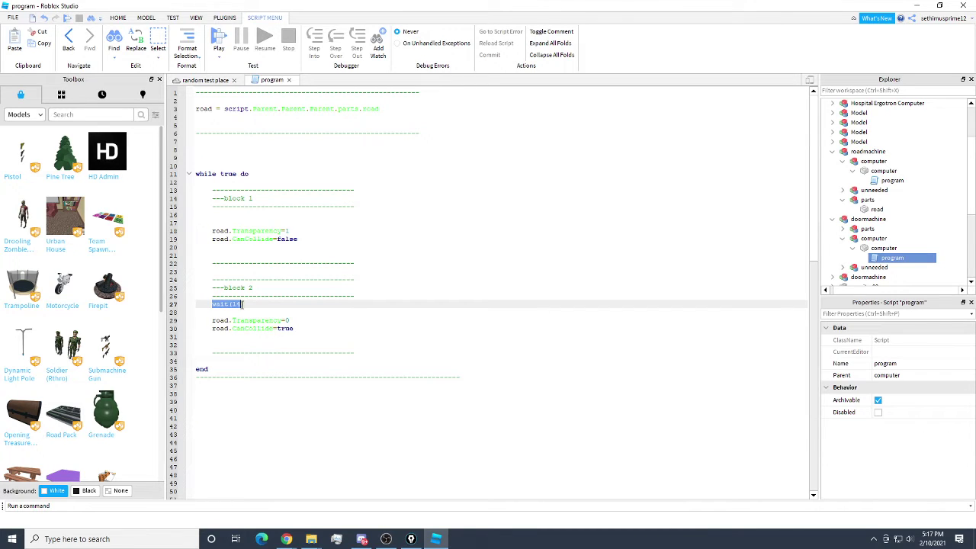
{"action": "right_click", "coordinate": [235, 304]}
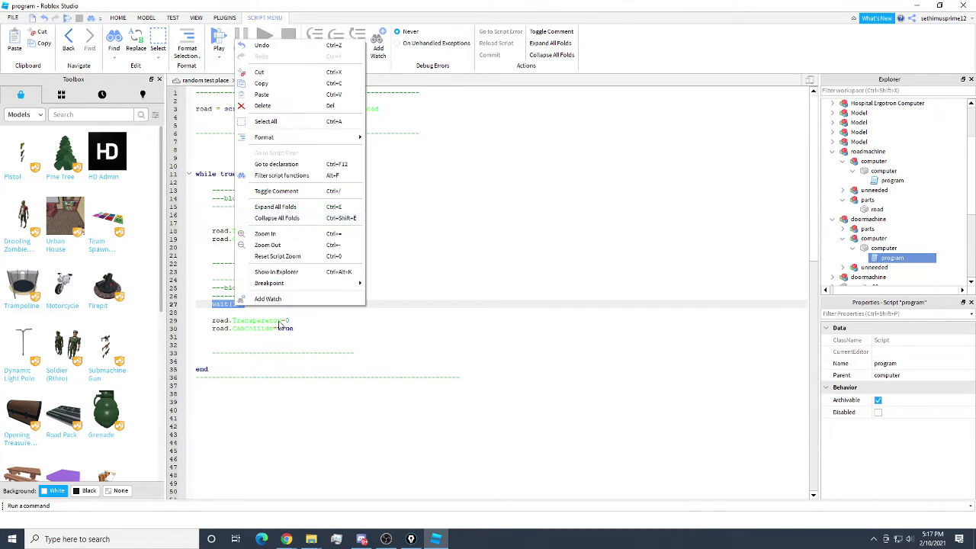
{"action": "left_click", "coordinate": [263, 83]}
{"action": "key", "text": "BackSpace"}
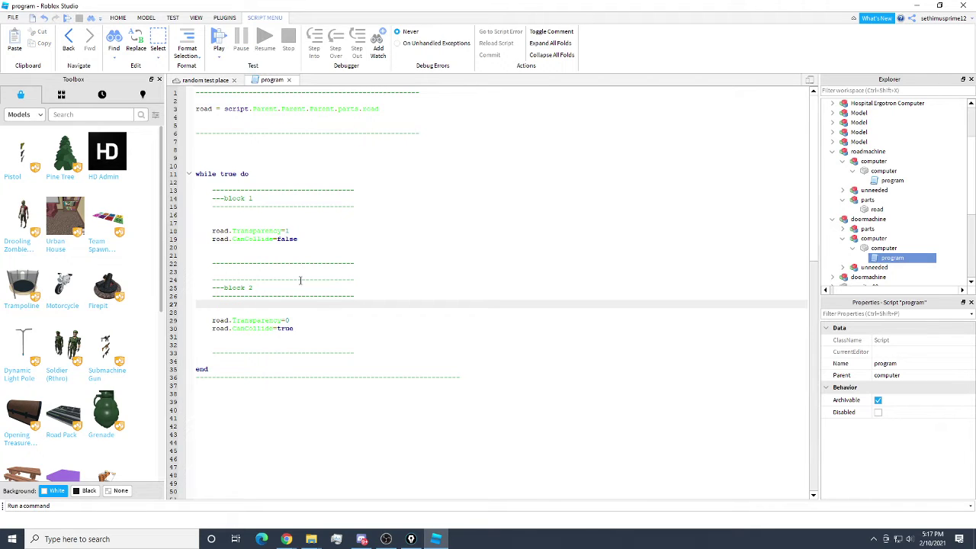
{"action": "left_click", "coordinate": [231, 273]}
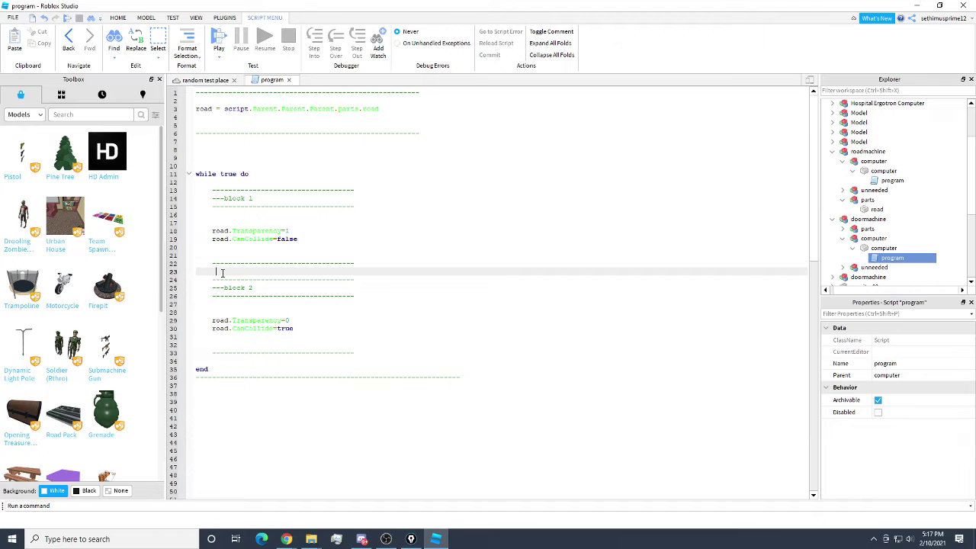
{"action": "key", "text": "ctrl+v"}
- Copy wait(14) from line 23 to line 34, just before the loop's end, and close the program script
{"action": "left_click_drag", "start_coordinate": [212, 321], "coordinate": [296, 329]}
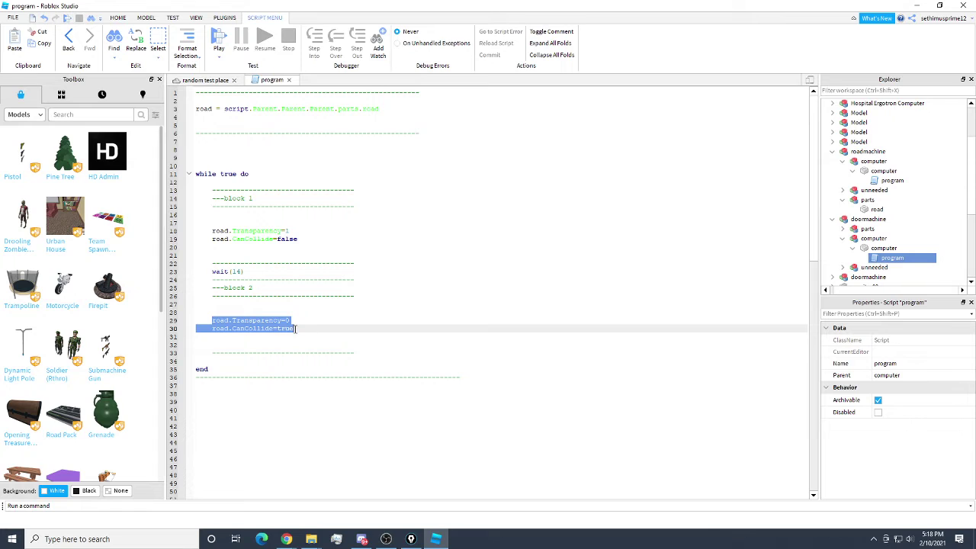
{"action": "left_click_drag", "start_coordinate": [212, 272], "coordinate": [247, 271]}
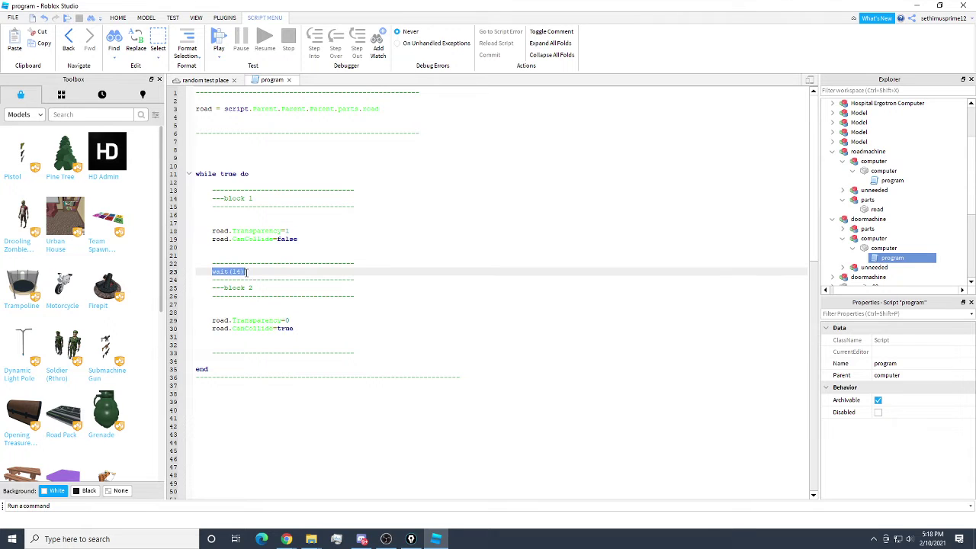
{"action": "right_click", "coordinate": [238, 272]}
{"action": "left_click", "coordinate": [276, 319]}
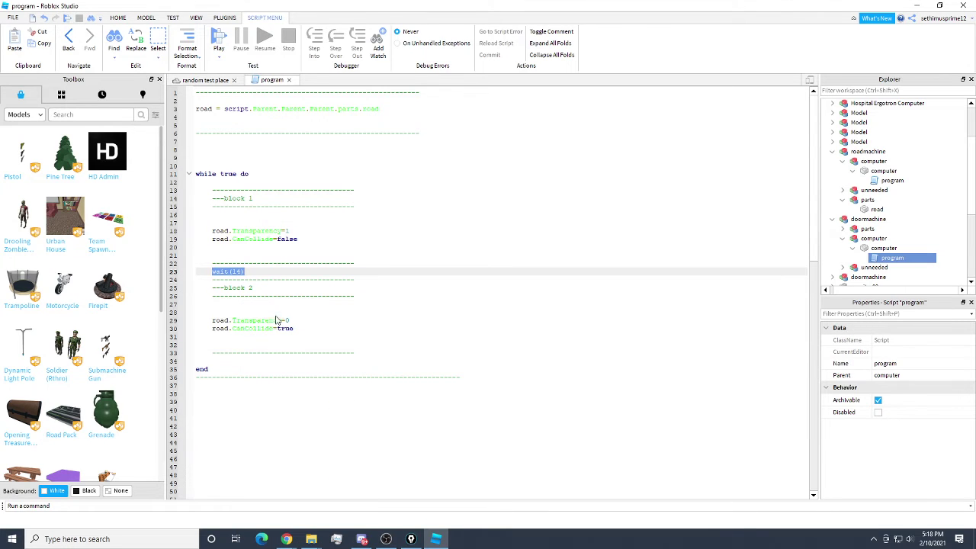
{"action": "left_click", "coordinate": [217, 361]}
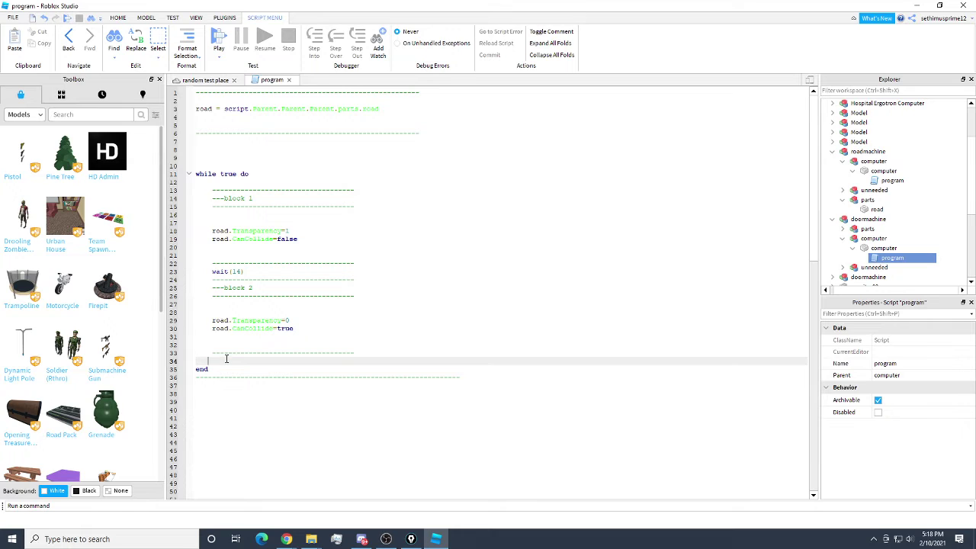
{"action": "key", "text": "ctrl+v"}
{"action": "left_click", "coordinate": [290, 81]}
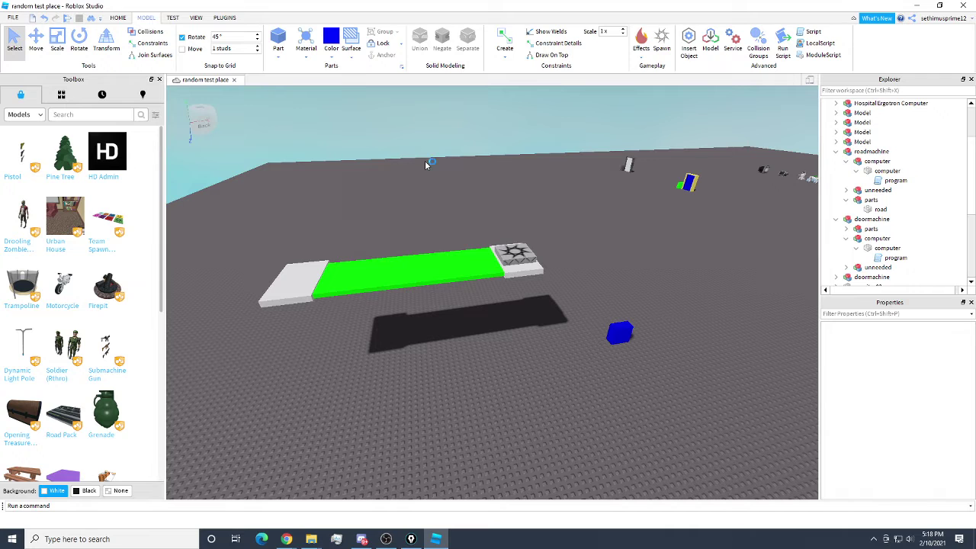
- Start a playtest, jump the avatar off the spawn platform, and watch the road gap from the ground
{"action": "key", "text": "ctrl+n"}
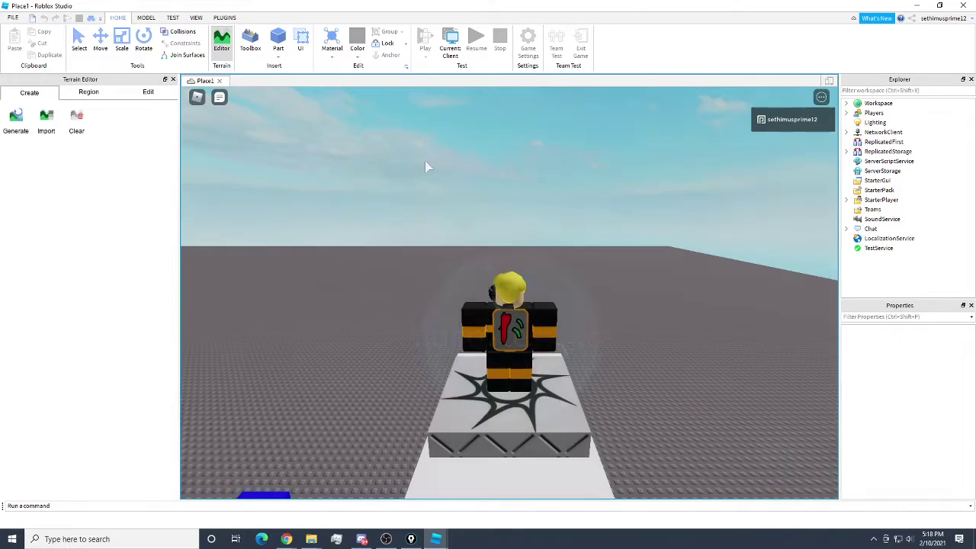
{"action": "scroll", "coordinate": [441, 171], "scroll_direction": "down", "scroll_amount": 4}
{"action": "right_click_drag", "start_coordinate": [441, 173], "coordinate": [440, 186]}
{"action": "scroll", "coordinate": [441, 174], "scroll_direction": "up", "scroll_amount": 2}
{"action": "key", "text": "w"}
{"action": "key", "text": "s"}
{"action": "scroll", "coordinate": [441, 186], "scroll_direction": "down", "scroll_amount": 2}
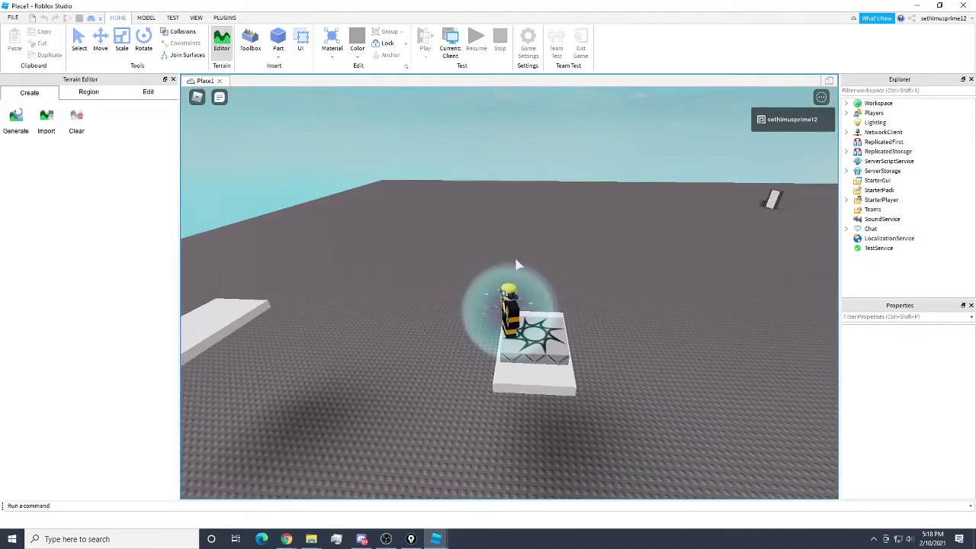
{"action": "key", "text": "space"}
{"action": "key", "text": "a"}
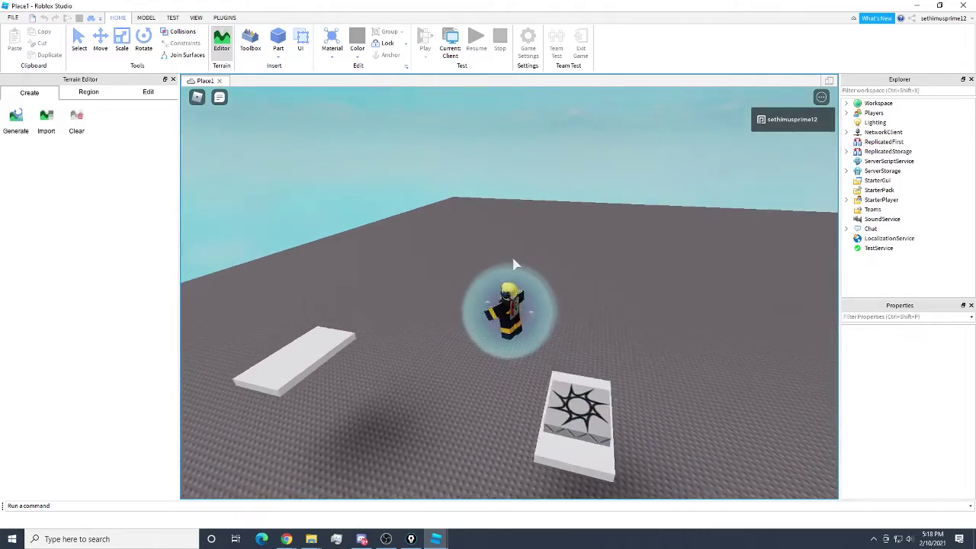
{"action": "right_click_drag", "start_coordinate": [516, 265], "coordinate": [512, 265]}
{"action": "key", "text": "s"}
{"action": "scroll", "coordinate": [514, 265], "scroll_direction": "down", "scroll_amount": 3}
{"action": "scroll", "coordinate": [515, 265], "scroll_direction": "up", "scroll_amount": 2}
{"action": "scroll", "coordinate": [514, 265], "scroll_direction": "down", "scroll_amount": 2}
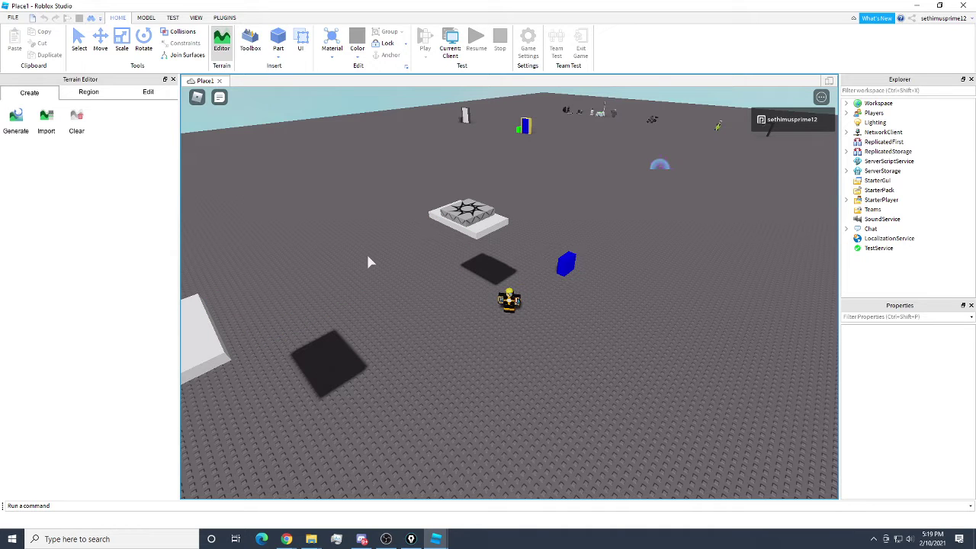
- Walk the avatar over to the doormachine and check whether its door is open
{"action": "right_click_drag", "start_coordinate": [366, 251], "coordinate": [518, 229]}
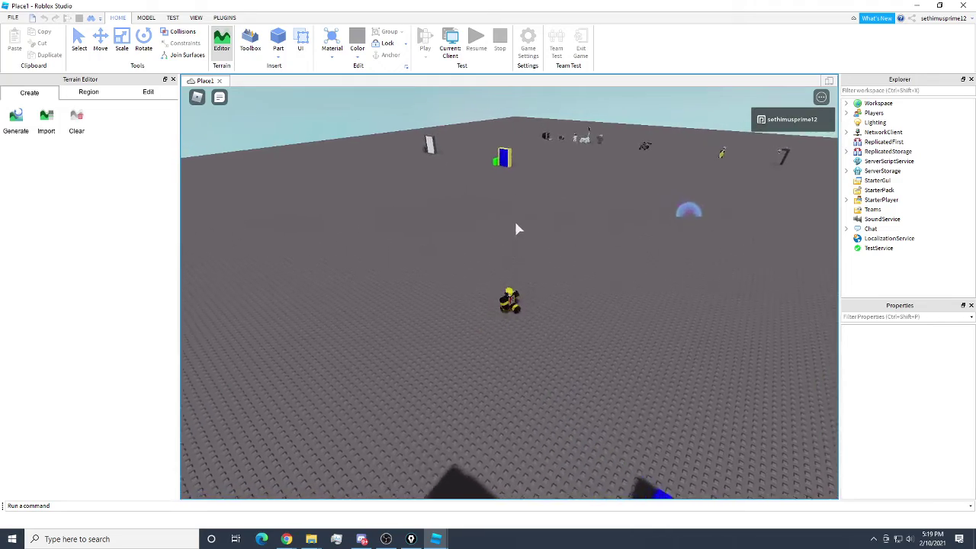
{"action": "right_click_drag", "start_coordinate": [516, 164], "coordinate": [569, 188]}
{"action": "key", "text": "w"}
{"action": "key", "text": "d"}
{"action": "key", "text": "s"}
{"action": "scroll", "coordinate": [569, 190], "scroll_direction": "up", "scroll_amount": 5}
{"action": "scroll", "coordinate": [569, 188], "scroll_direction": "down", "scroll_amount": 5}
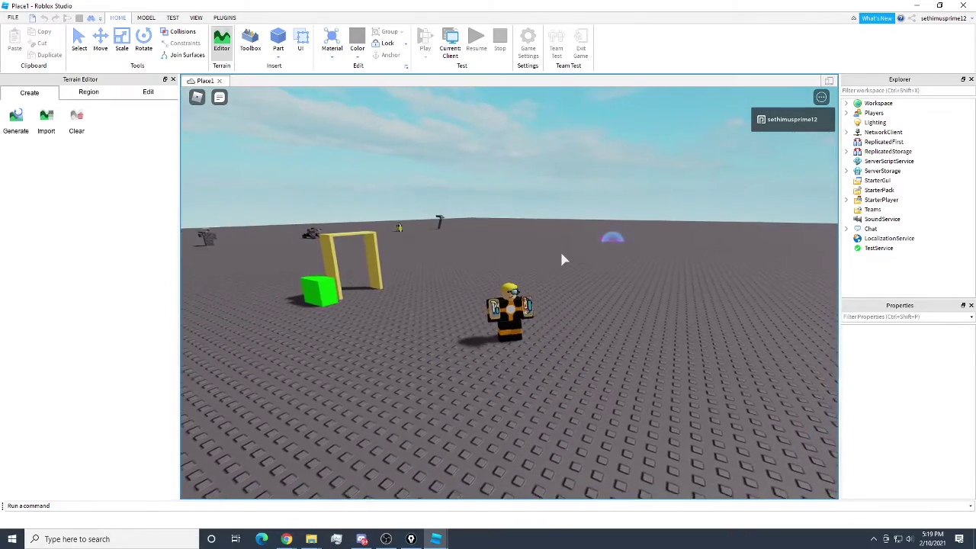
{"action": "scroll", "coordinate": [561, 253], "scroll_direction": "up", "scroll_amount": 1}
{"action": "scroll", "coordinate": [561, 253], "scroll_direction": "up", "scroll_amount": 2}
{"action": "key", "text": "a"}
{"action": "right_click_drag", "start_coordinate": [561, 253], "coordinate": [527, 244]}
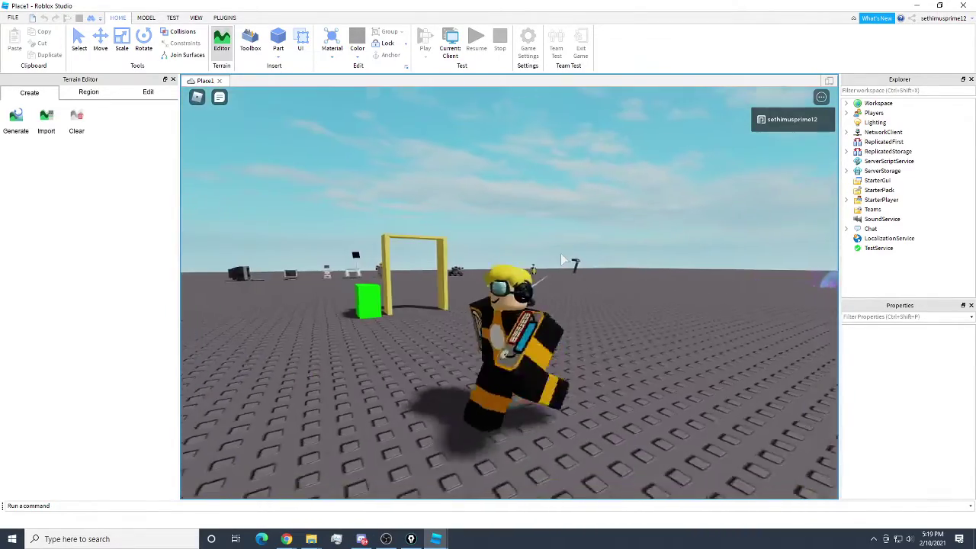
- Look around the avatar at close range beside the doormachine, and end the playtest
{"action": "scroll", "coordinate": [561, 253], "scroll_direction": "up", "scroll_amount": 3}
{"action": "scroll", "coordinate": [560, 253], "scroll_direction": "down", "scroll_amount": 1}
{"action": "key", "text": "s"}
{"action": "key", "text": "d"}
{"action": "key", "text": "space"}
{"action": "scroll", "coordinate": [546, 247], "scroll_direction": "down", "scroll_amount": 1}
{"action": "scroll", "coordinate": [546, 247], "scroll_direction": "up", "scroll_amount": 2}
{"action": "scroll", "coordinate": [528, 243], "scroll_direction": "down", "scroll_amount": 1}
{"action": "scroll", "coordinate": [576, 282], "scroll_direction": "up", "scroll_amount": 1}
{"action": "right_click_drag", "start_coordinate": [573, 284], "coordinate": [574, 289]}
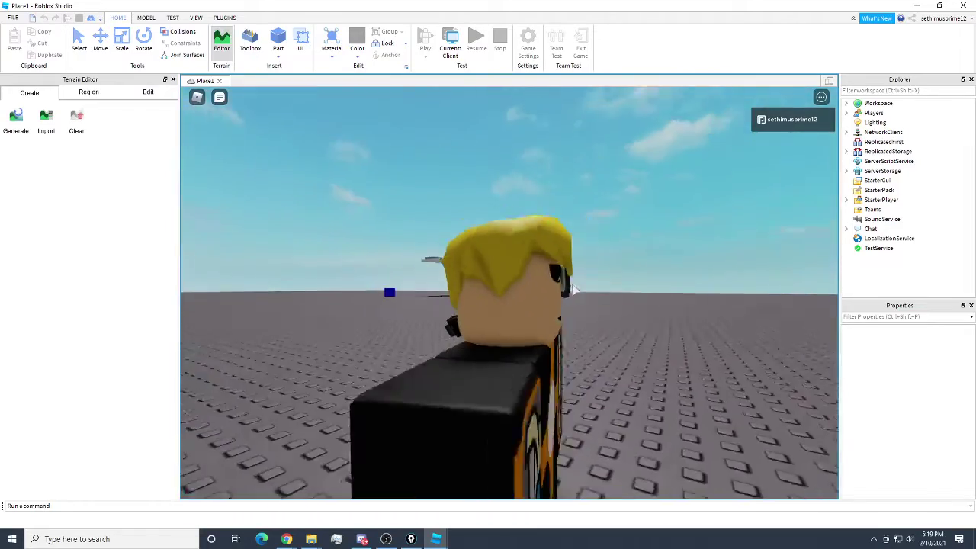
{"action": "scroll", "coordinate": [573, 284], "scroll_direction": "up", "scroll_amount": 1}
{"action": "scroll", "coordinate": [573, 284], "scroll_direction": "down", "scroll_amount": 1}
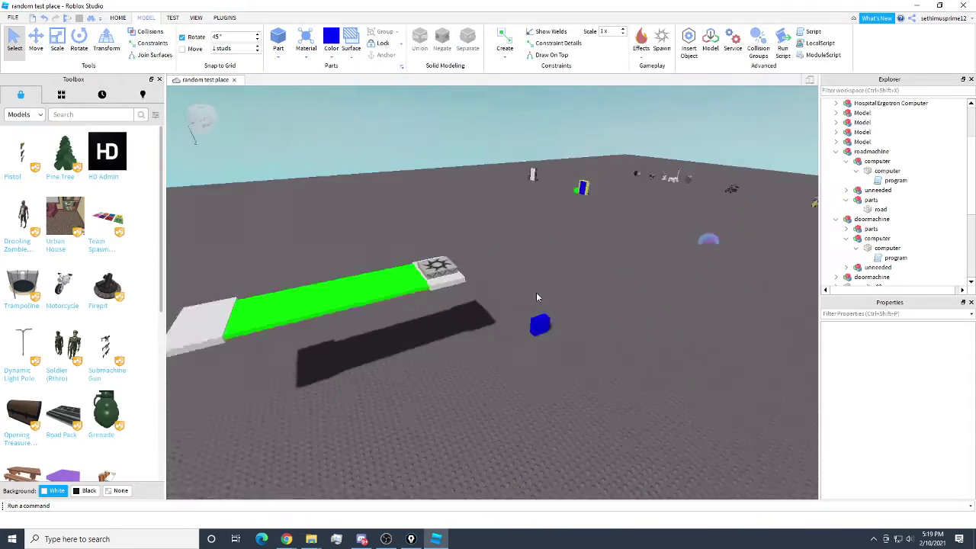
- Insert a new block part on the empty baseplate beyond the road machine, with its color set to Fossil
{"action": "right_click_drag", "start_coordinate": [536, 298], "coordinate": [533, 296]}
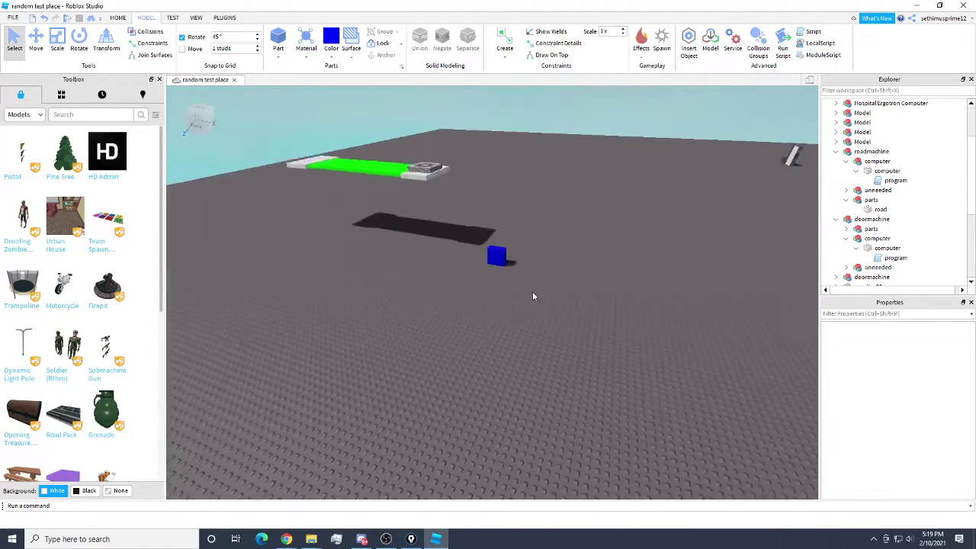
{"action": "middle_click_drag", "start_coordinate": [532, 296], "coordinate": [532, 207]}
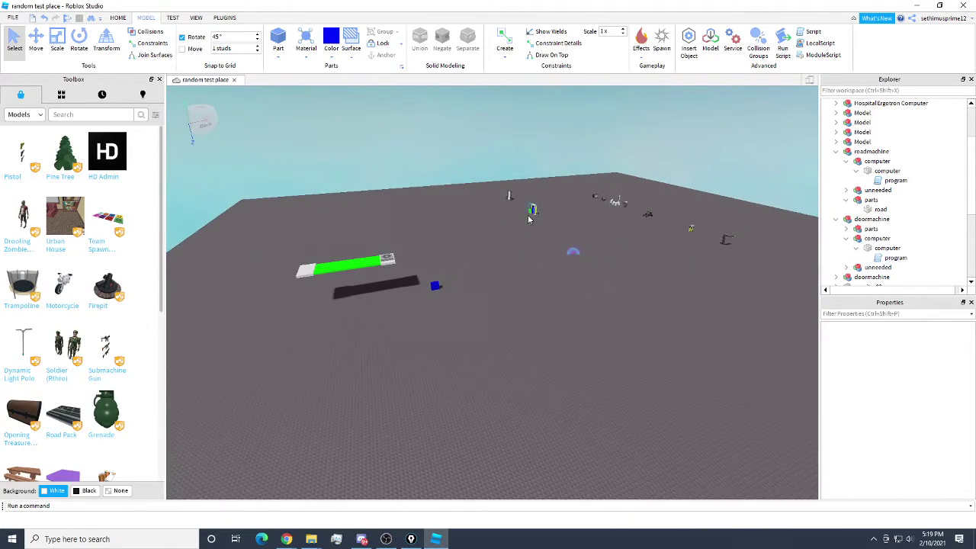
{"action": "key", "text": "w"}
{"action": "right_click_drag", "start_coordinate": [486, 304], "coordinate": [487, 306]}
{"action": "key", "text": "d"}
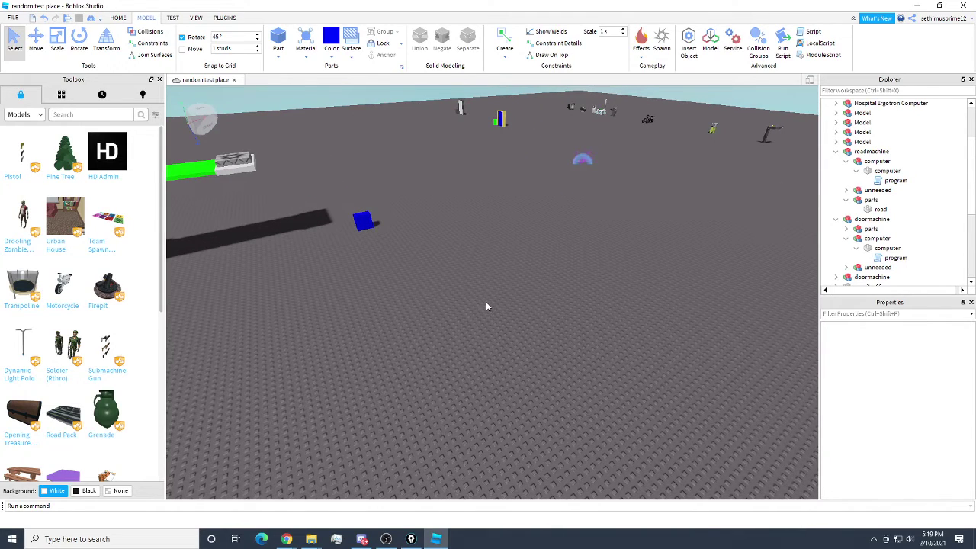
{"action": "scroll", "coordinate": [486, 301], "scroll_direction": "up", "scroll_amount": 6}
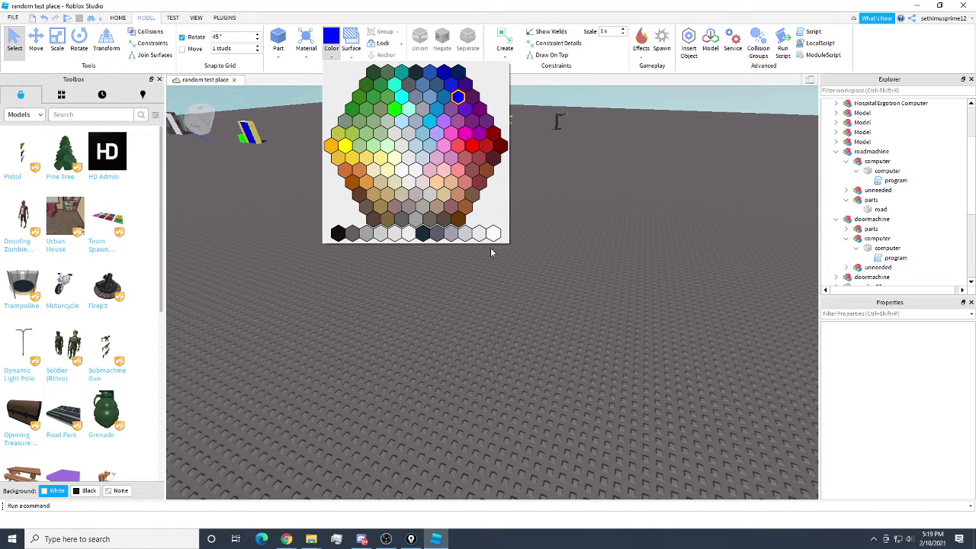
{"action": "left_click", "coordinate": [454, 239]}
{"action": "right_click_drag", "start_coordinate": [386, 194], "coordinate": [382, 195]}
{"action": "left_click", "coordinate": [278, 42]}
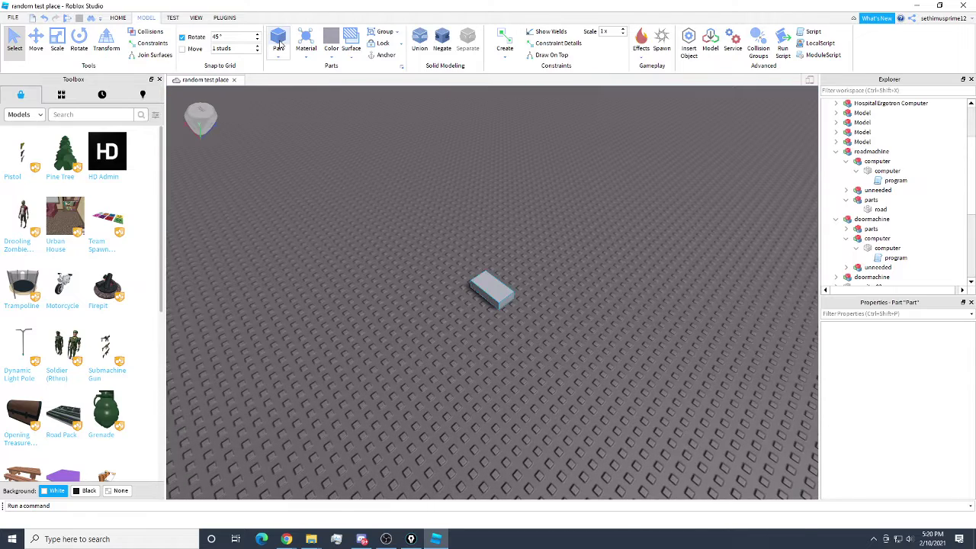
{"action": "right_click_drag", "start_coordinate": [490, 266], "coordinate": [489, 266]}
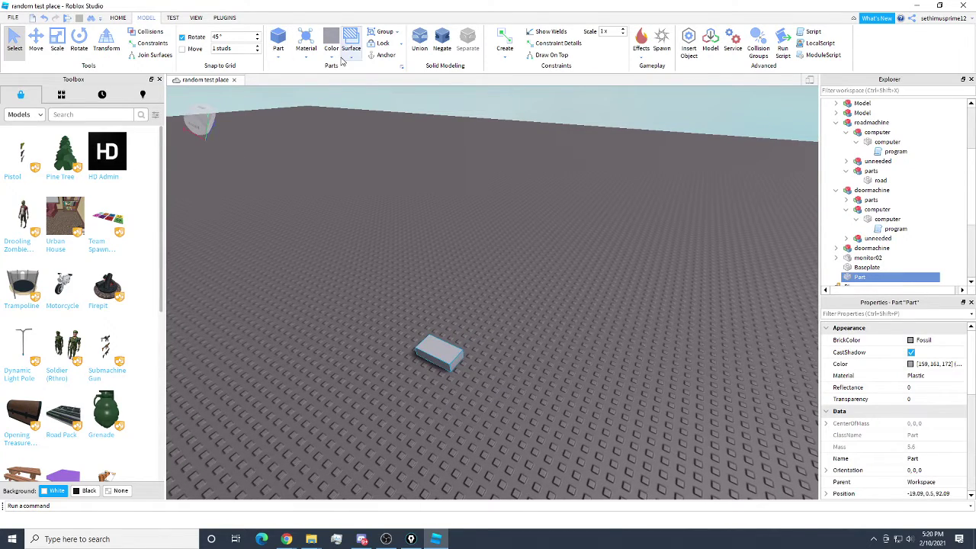
- Stretch the new part upward into an upright block and shift it to about -30.8, 2.2, 81 on the baseplate
{"action": "right_click_drag", "start_coordinate": [487, 282], "coordinate": [487, 283]}
{"action": "key", "text": "d"}
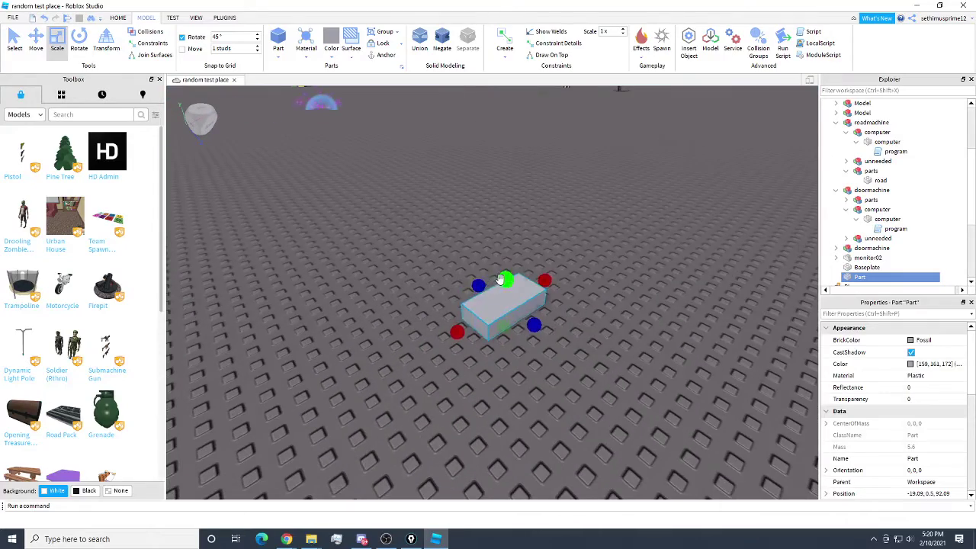
{"action": "left_click_drag", "start_coordinate": [496, 281], "coordinate": [325, 314]}
{"action": "left_click", "coordinate": [572, 214]}
{"action": "scroll", "coordinate": [573, 214], "scroll_direction": "down", "scroll_amount": 3}
{"action": "key", "text": "a"}
{"action": "right_click_drag", "start_coordinate": [460, 198], "coordinate": [465, 203]}
{"action": "key", "text": "w"}
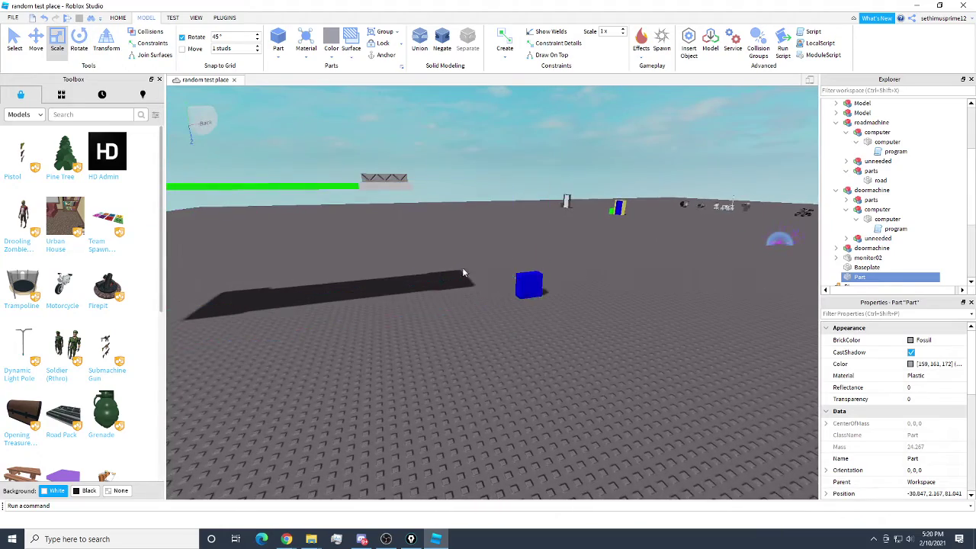
- Rotate the upright grey part 90 degrees about its vertical axis and deselect it
{"action": "key", "text": "w"}
{"action": "right_click_drag", "start_coordinate": [447, 253], "coordinate": [446, 252]}
{"action": "key", "text": "s"}
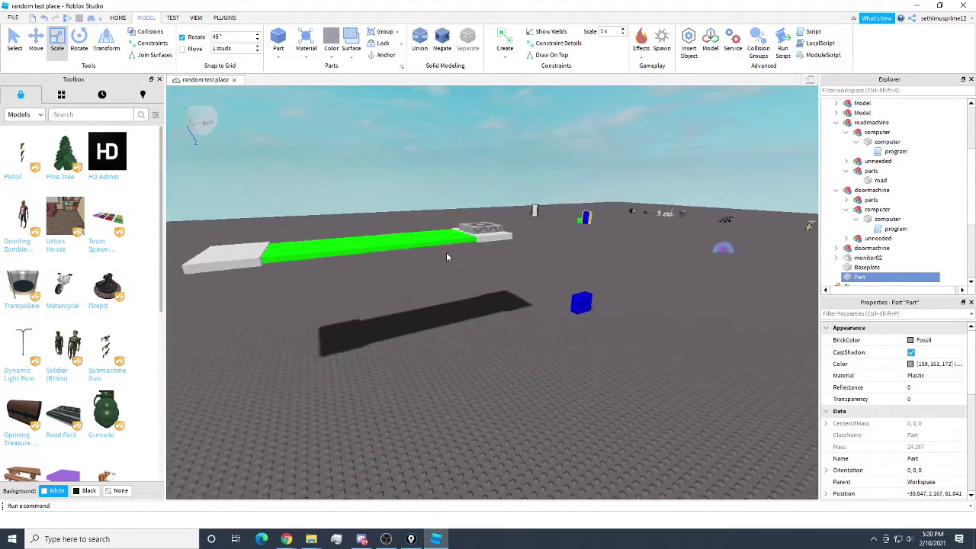
{"action": "right_click_drag", "start_coordinate": [637, 310], "coordinate": [637, 314]}
{"action": "key", "text": "w"}
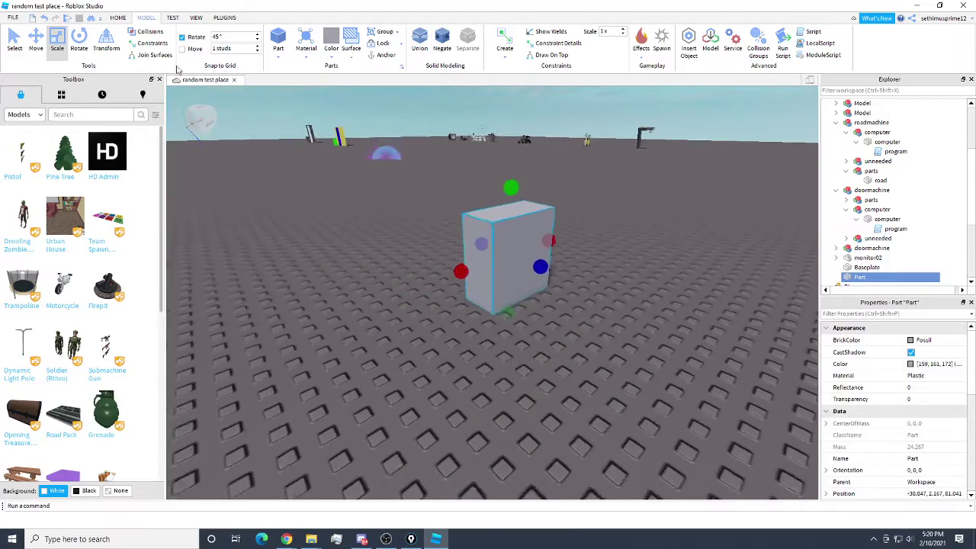
{"action": "left_click", "coordinate": [79, 47]}
{"action": "right_click_drag", "start_coordinate": [539, 237], "coordinate": [540, 238]}
{"action": "scroll", "coordinate": [540, 239], "scroll_direction": "up", "scroll_amount": 3}
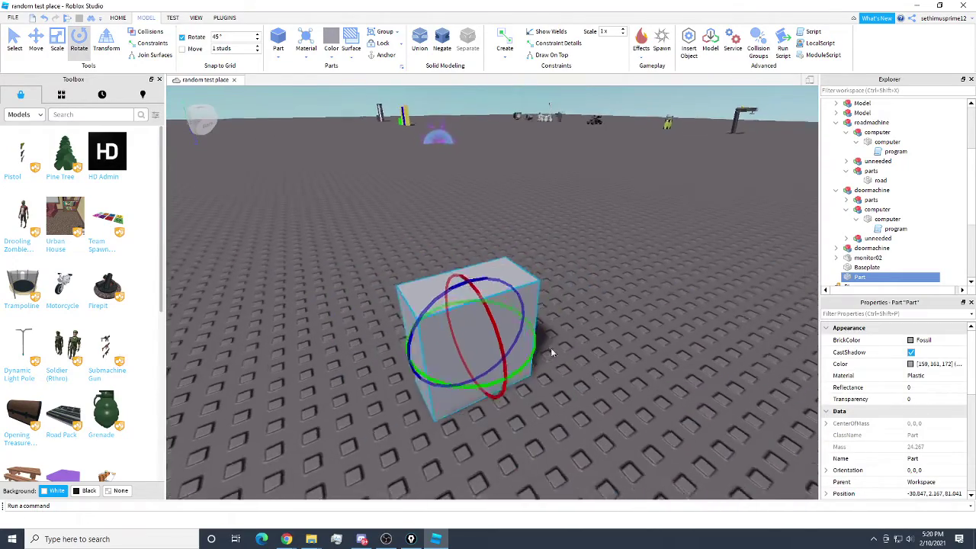
{"action": "left_click_drag", "start_coordinate": [550, 347], "coordinate": [494, 250]}
{"action": "left_click", "coordinate": [566, 253]}
- Select the rotated grey part and collapse the expanded doormachine group in the object tree
{"action": "key", "text": "s"}
{"action": "key", "text": "d"}
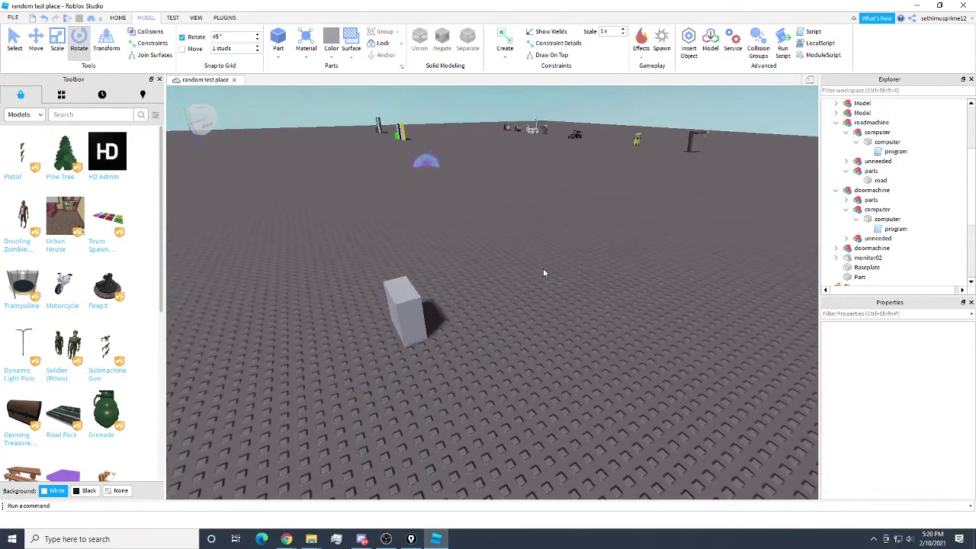
{"action": "key", "text": "a"}
{"action": "key", "text": "w"}
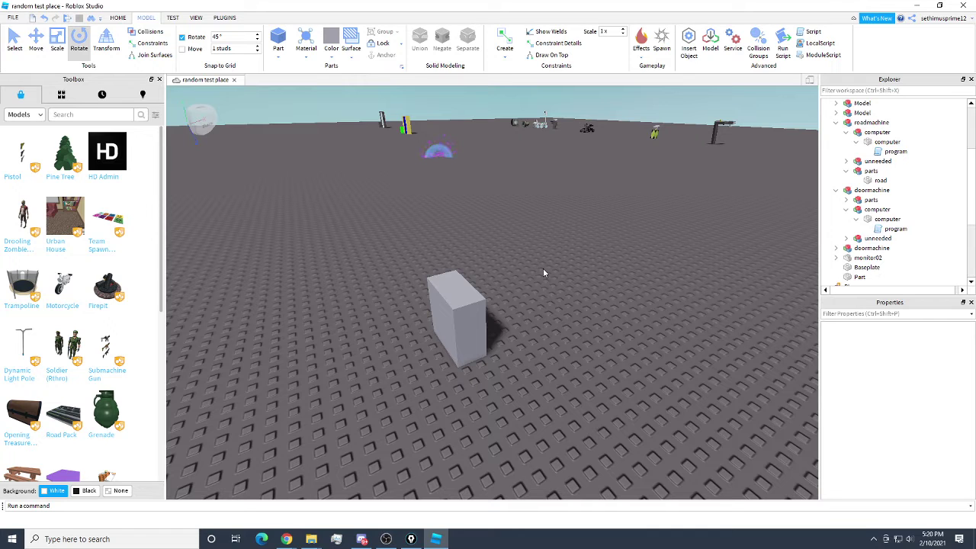
{"action": "right_click_drag", "start_coordinate": [523, 269], "coordinate": [523, 269]}
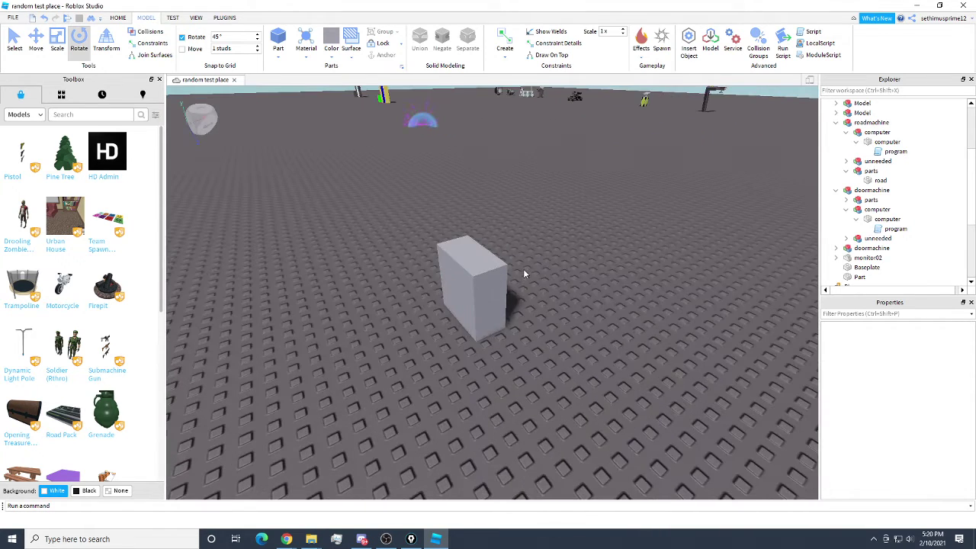
{"action": "left_click", "coordinate": [492, 275]}
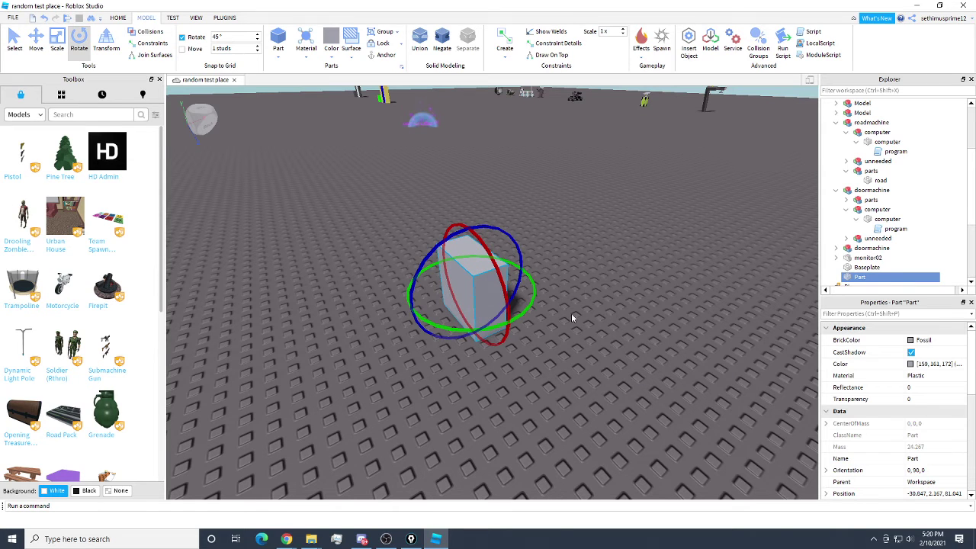
{"action": "left_click", "coordinate": [836, 190]}
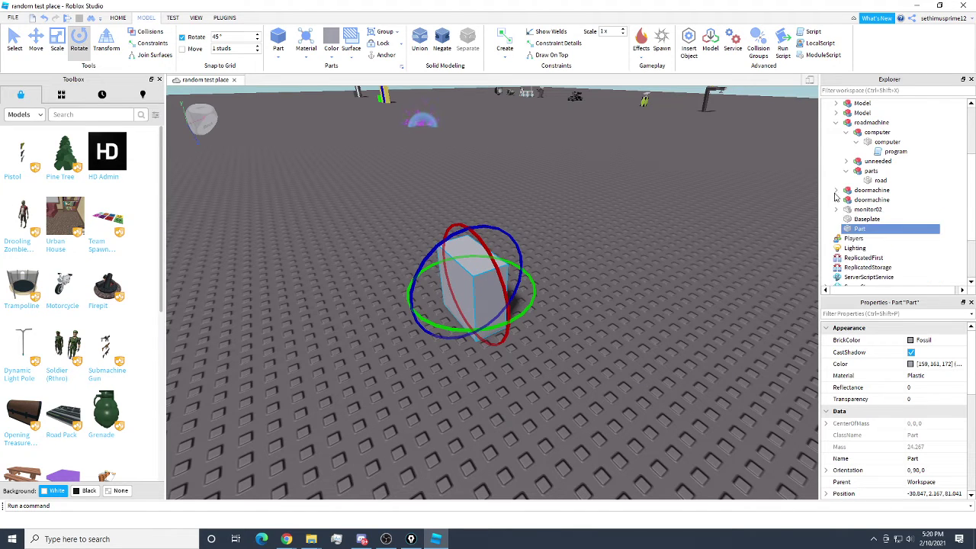
- Collapse the roadmachine group in the object tree and deselect the upright grey part
{"action": "left_click", "coordinate": [838, 123]}
{"action": "left_click", "coordinate": [596, 277]}
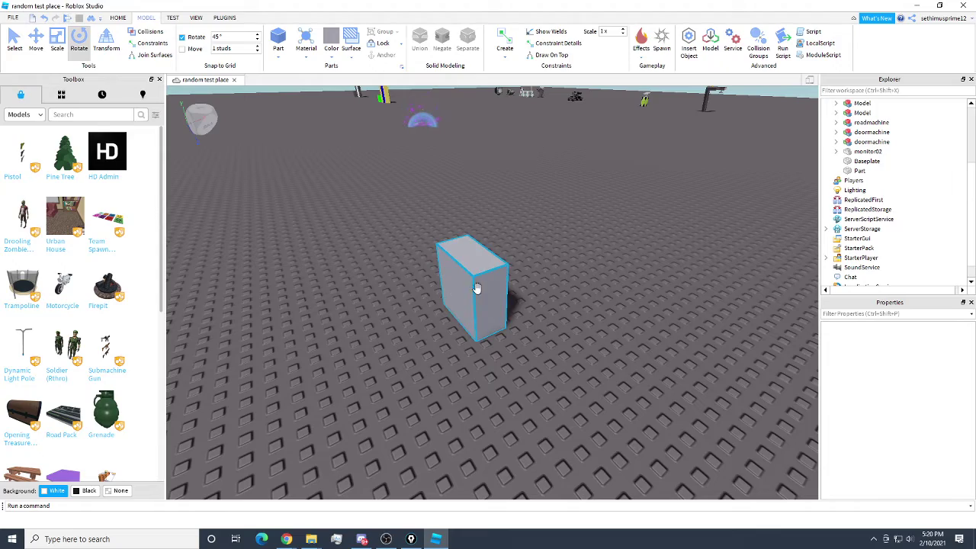
- Insert a second block part and place it on the baseplate beside the upright block, at about -21.5, 0.5, 85.4
{"action": "mouse_move", "coordinate": [585, 267]}
{"action": "right_mouse_down"}
{"action": "mouse_move", "coordinate": [589, 305]}
{"action": "mouse_move", "coordinate": [584, 267]}
{"action": "right_mouse_up"}
{"action": "key", "text": "s"}
{"action": "key", "text": "d"}
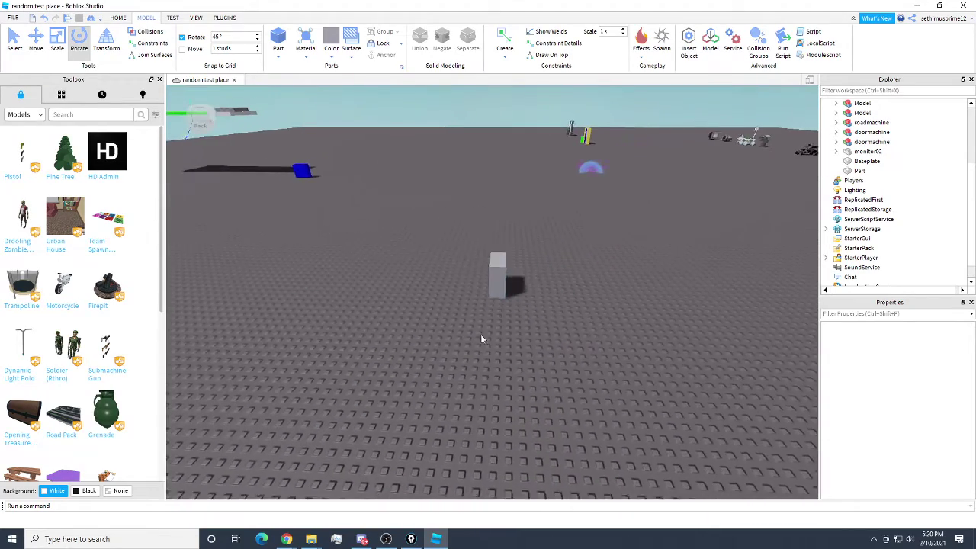
{"action": "key", "text": "w"}
{"action": "right_click_drag", "start_coordinate": [556, 319], "coordinate": [556, 319]}
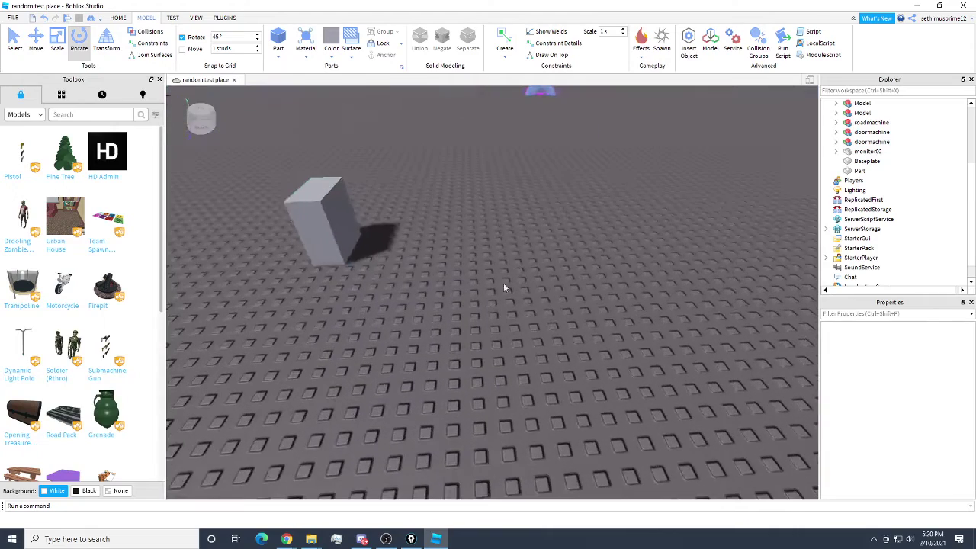
{"action": "key", "text": "a"}
{"action": "right_click_drag", "start_coordinate": [453, 188], "coordinate": [453, 188]}
{"action": "left_click", "coordinate": [287, 48]}
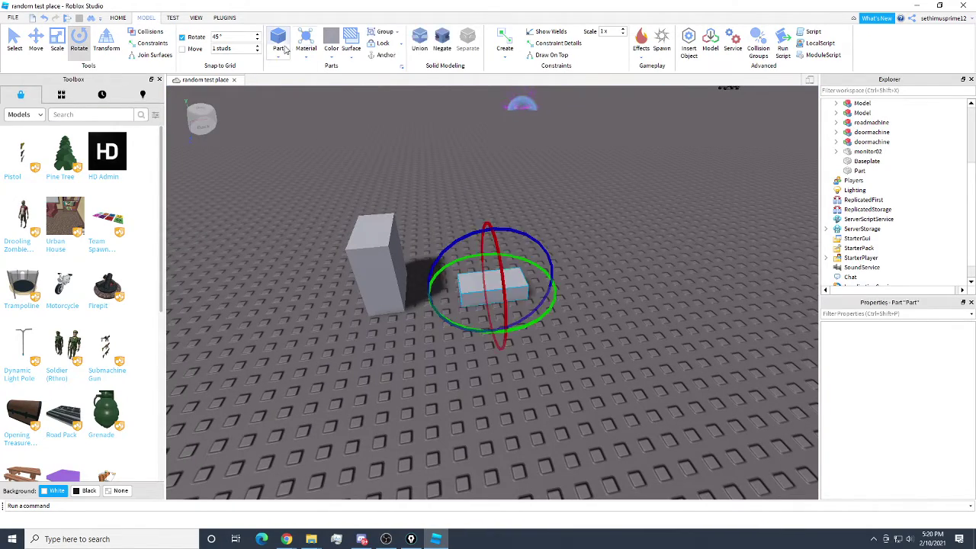
{"action": "left_click_drag", "start_coordinate": [495, 300], "coordinate": [417, 330]}
{"action": "key", "text": "d"}
{"action": "key", "text": "a"}
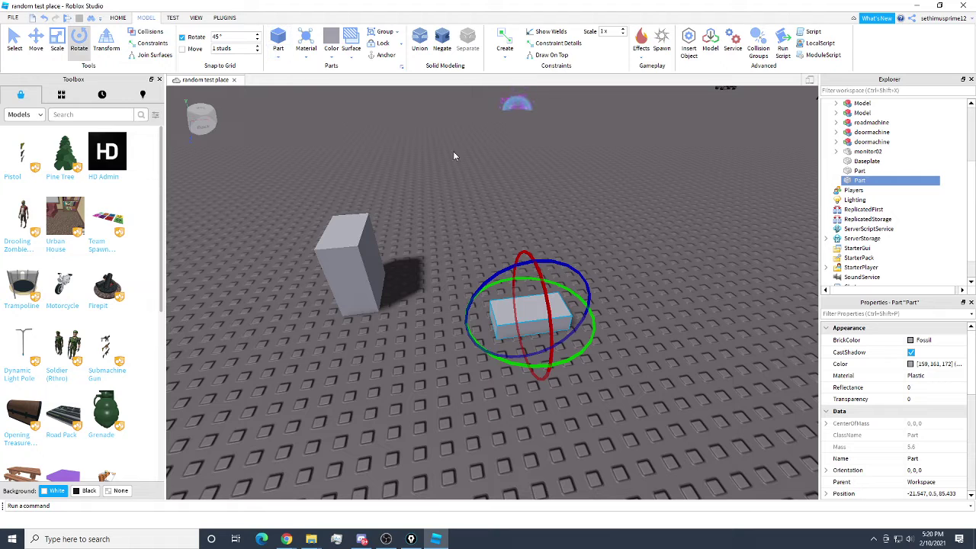
- Scale the second part into a wide, thin, roughly square slab and shift it slightly away from the upright block, to about -19.8, 0.15, 89
{"action": "left_click", "coordinate": [59, 39]}
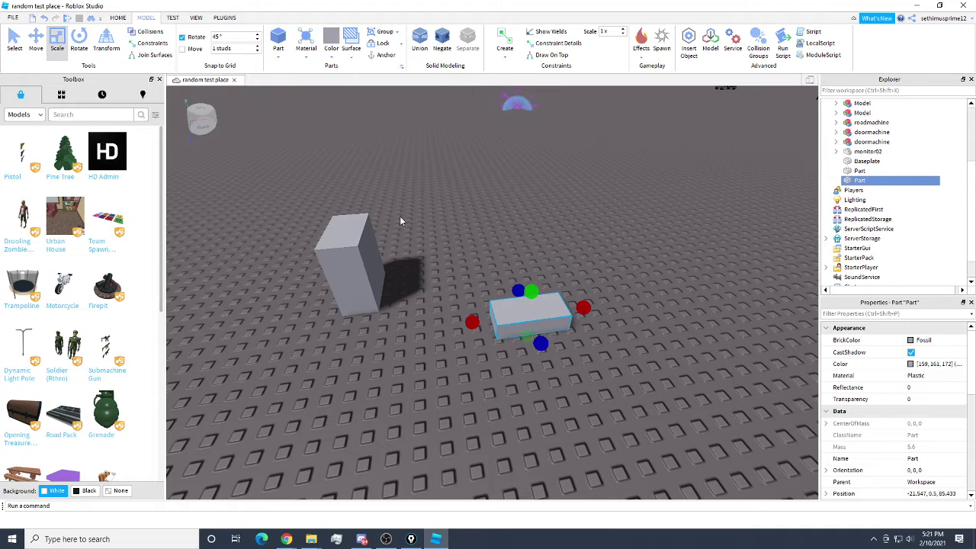
{"action": "left_click_drag", "start_coordinate": [536, 297], "coordinate": [494, 245]}
{"action": "left_click_drag", "start_coordinate": [465, 292], "coordinate": [386, 305]}
{"action": "key", "text": "d"}
{"action": "key", "text": "s"}
{"action": "left_click_drag", "start_coordinate": [422, 355], "coordinate": [436, 446]}
{"action": "left_click_drag", "start_coordinate": [504, 312], "coordinate": [592, 327]}
{"action": "right_click_drag", "start_coordinate": [529, 301], "coordinate": [530, 305]}
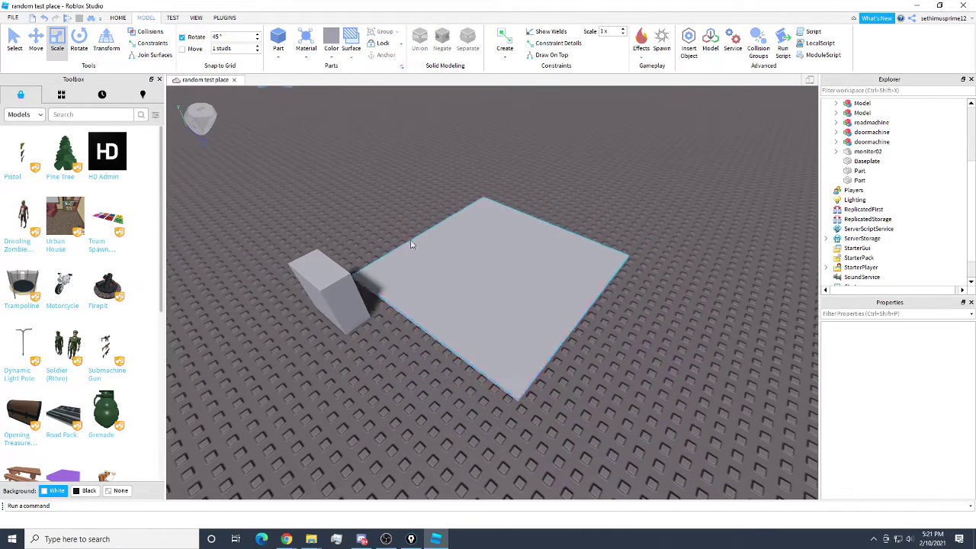
{"action": "left_click", "coordinate": [36, 40]}
{"action": "mouse_move", "coordinate": [598, 331]}
{"action": "left_mouse_down"}
{"action": "mouse_move", "coordinate": [632, 338]}
{"action": "mouse_move", "coordinate": [614, 336]}
{"action": "left_mouse_up"}
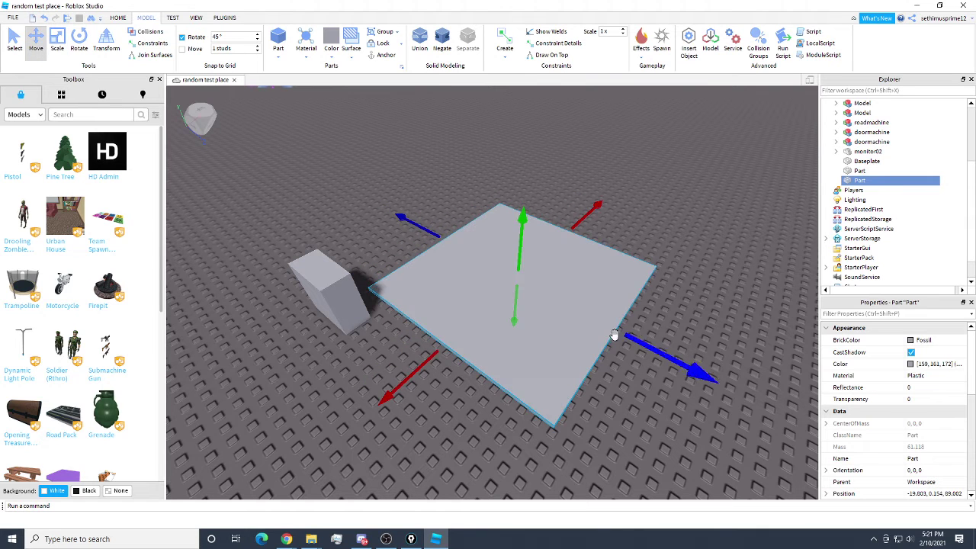
- Move the large flat plate beside the upright block, to about X -20.93 and Z 89.24
{"action": "left_click_drag", "start_coordinate": [431, 354], "coordinate": [428, 317]}
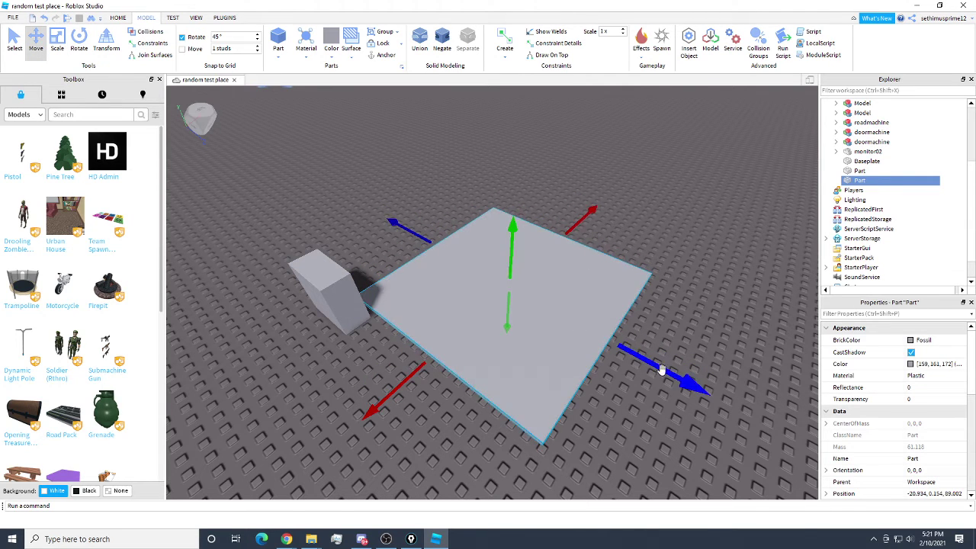
{"action": "left_click_drag", "start_coordinate": [662, 370], "coordinate": [669, 371]}
{"action": "left_click", "coordinate": [528, 164]}
{"action": "right_click_drag", "start_coordinate": [528, 165], "coordinate": [486, 279]}
{"action": "left_click", "coordinate": [486, 280]}
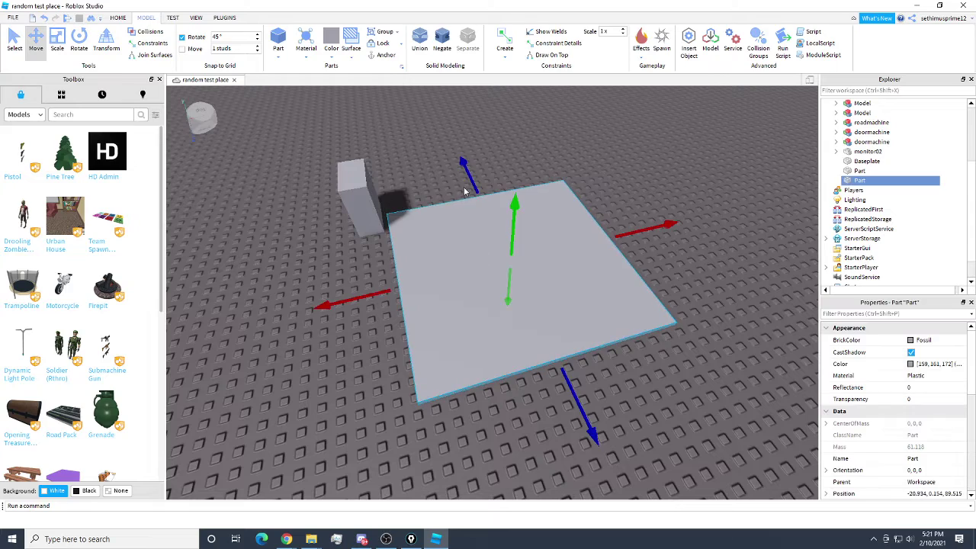
{"action": "left_click_drag", "start_coordinate": [466, 189], "coordinate": [461, 187]}
{"action": "left_click", "coordinate": [544, 152]}
{"action": "right_click_drag", "start_coordinate": [543, 156], "coordinate": [536, 190]}
- Select the flat plate and the upright block together and check their anchor setting
{"action": "left_click", "coordinate": [476, 257]}
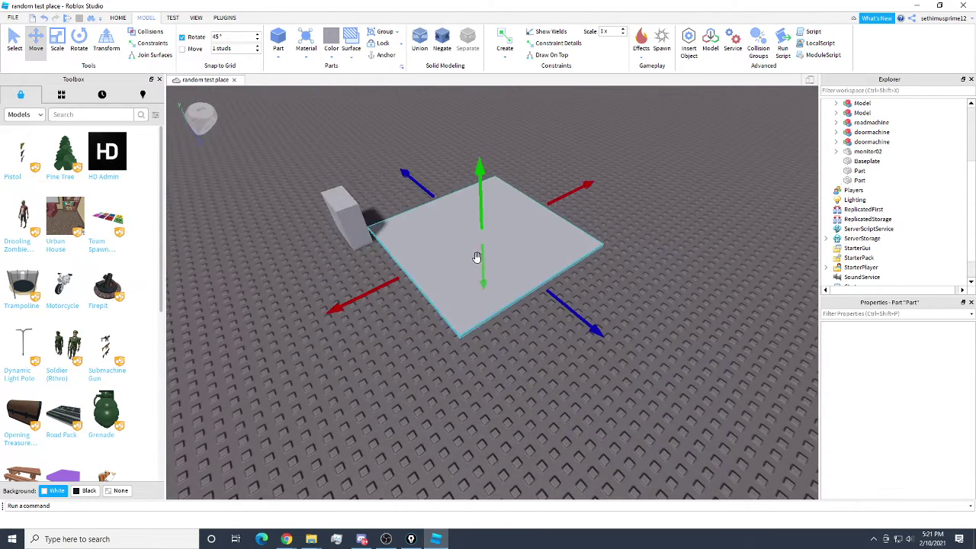
{"action": "left_click", "coordinate": [519, 161]}
{"action": "left_click", "coordinate": [436, 243]}
{"action": "left_click", "coordinate": [339, 216], "text": "ctrl"}
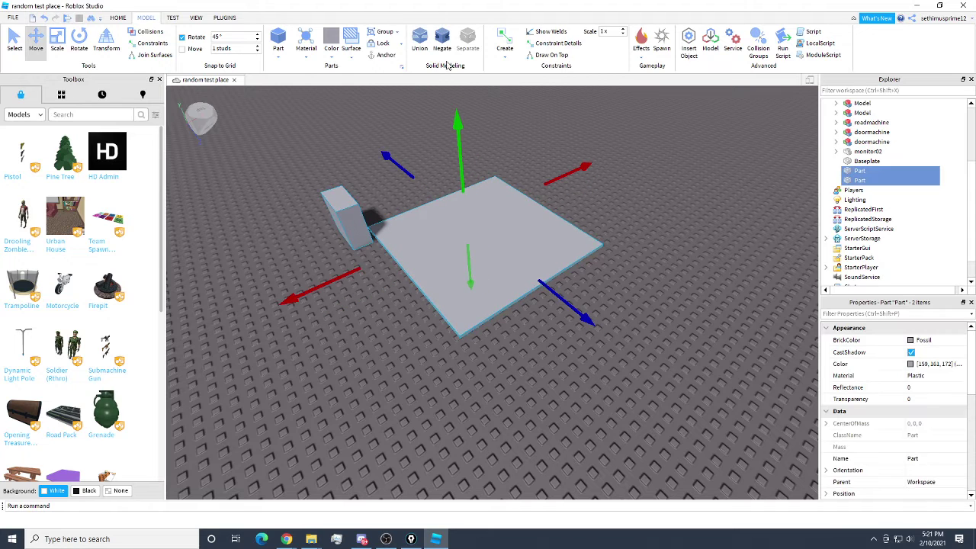
{"action": "left_click", "coordinate": [118, 17]}
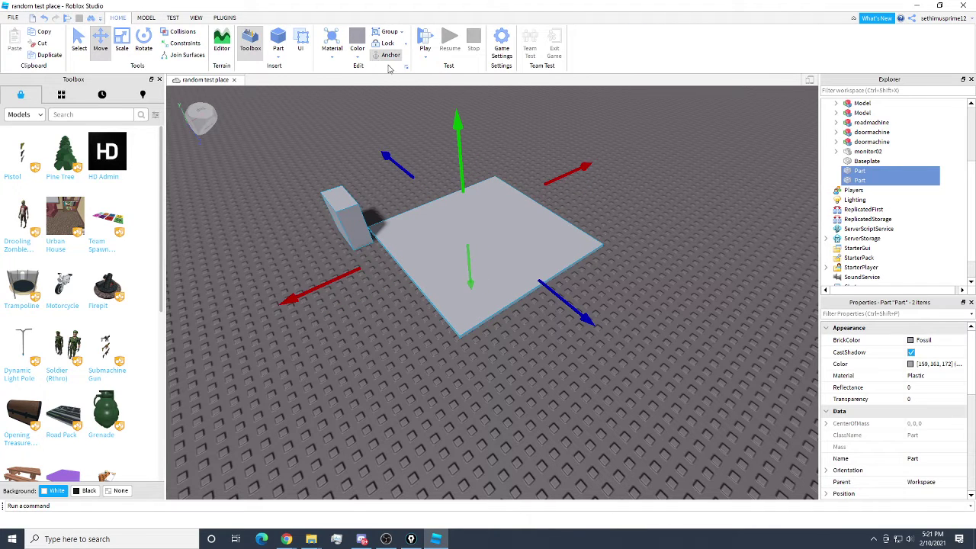
{"action": "left_click", "coordinate": [549, 123]}
{"action": "right_click_drag", "start_coordinate": [455, 204], "coordinate": [455, 206]}
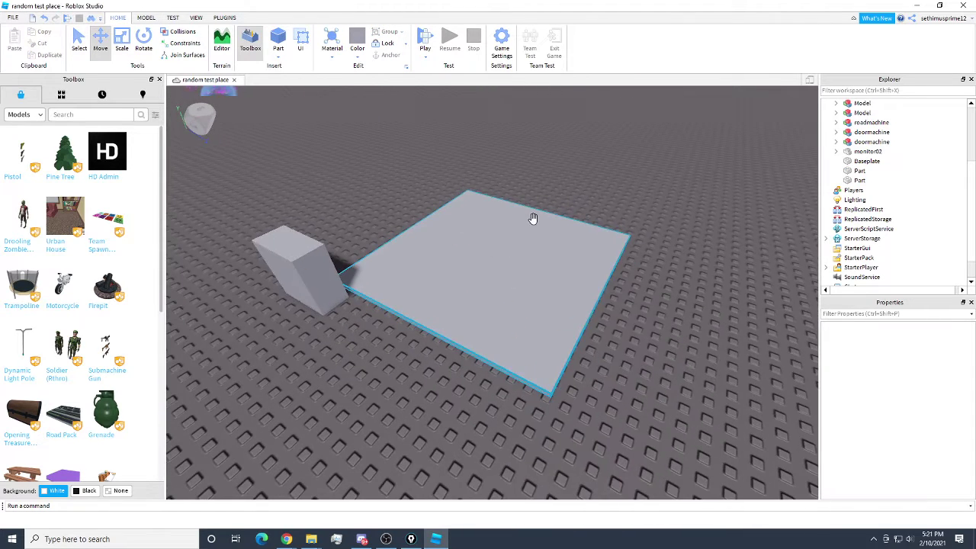
{"action": "right_click_drag", "start_coordinate": [534, 219], "coordinate": [524, 219]}
{"action": "scroll", "coordinate": [523, 219], "scroll_direction": "down", "scroll_amount": 3}
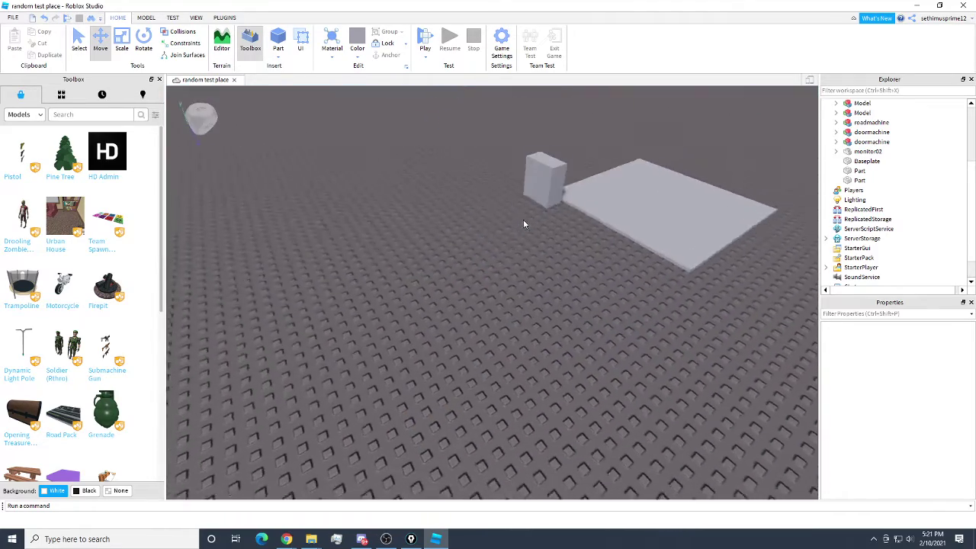
{"action": "scroll", "coordinate": [524, 219], "scroll_direction": "up", "scroll_amount": 2}
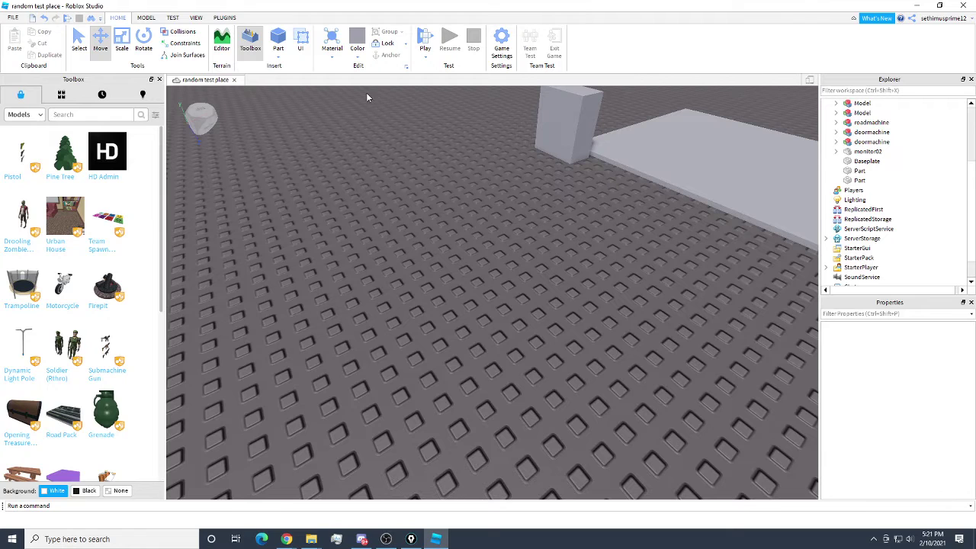
{"action": "left_click", "coordinate": [146, 18]}
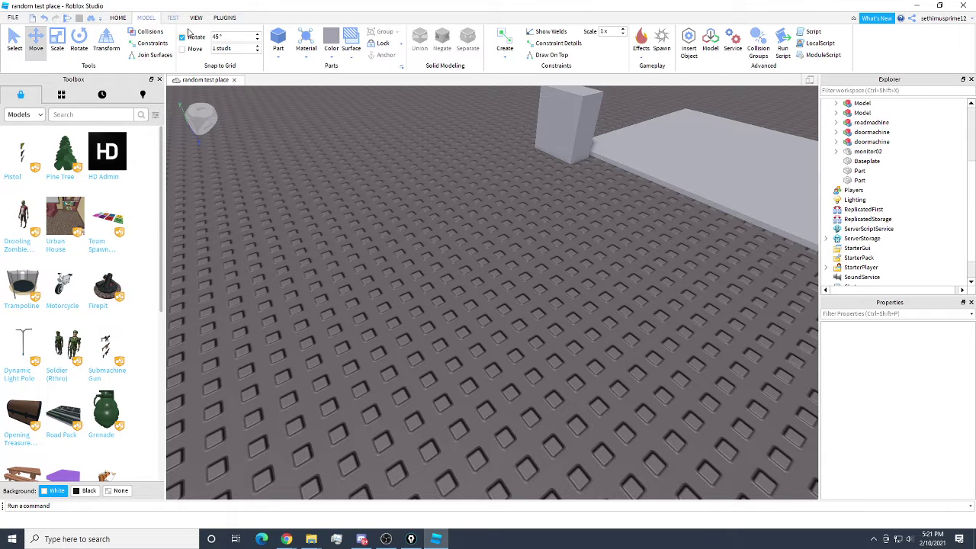
{"action": "left_click", "coordinate": [278, 42]}
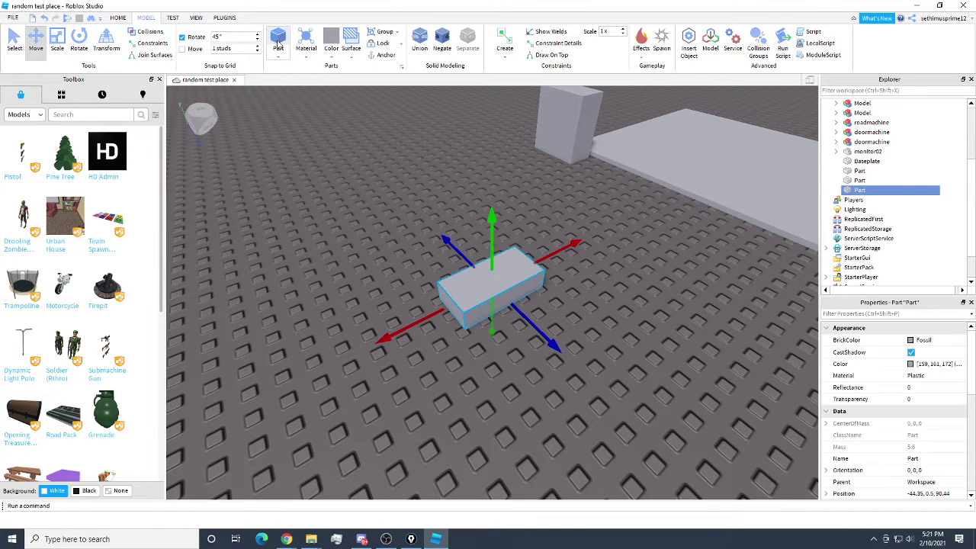
{"action": "left_click", "coordinate": [57, 39]}
{"action": "left_click_drag", "start_coordinate": [464, 263], "coordinate": [442, 241]}
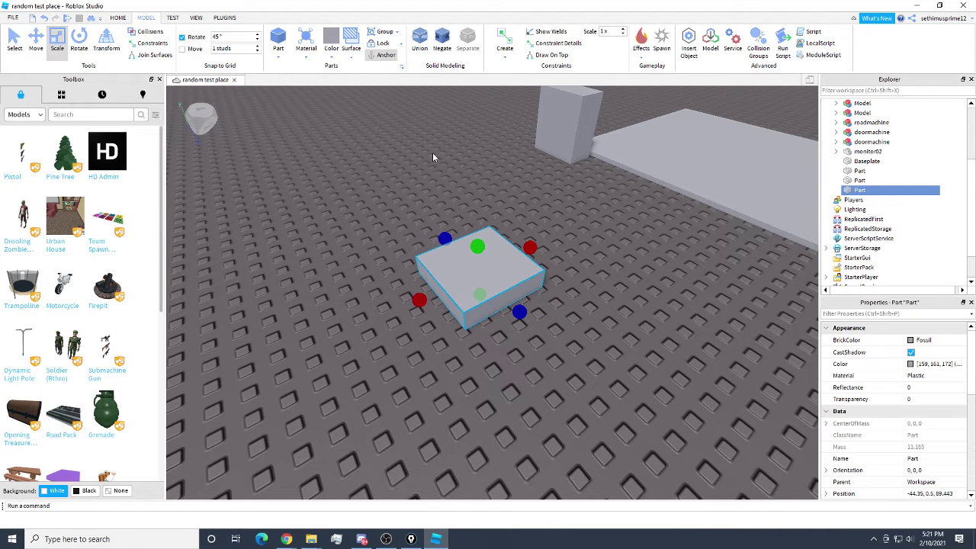
{"action": "left_click", "coordinate": [461, 171]}
{"action": "right_click_drag", "start_coordinate": [488, 183], "coordinate": [504, 244]}
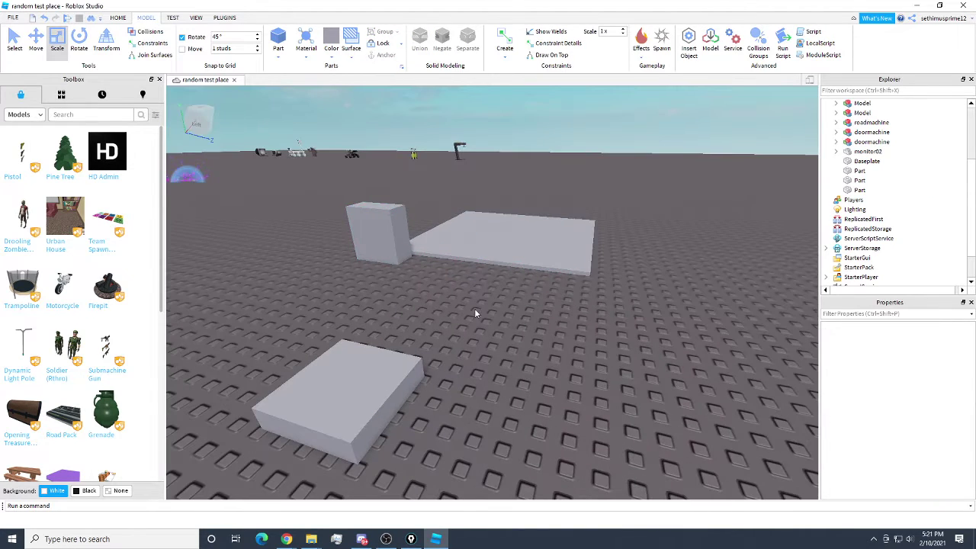
{"action": "left_click", "coordinate": [386, 371]}
{"action": "key", "text": "Delete"}
- Duplicate the flat plate and raise the copy above the original to about Y 1.36
{"action": "right_click_drag", "start_coordinate": [384, 368], "coordinate": [407, 298]}
{"action": "key", "text": "s"}
{"action": "key", "text": "w"}
{"action": "key", "text": "s"}
{"action": "key", "text": "a"}
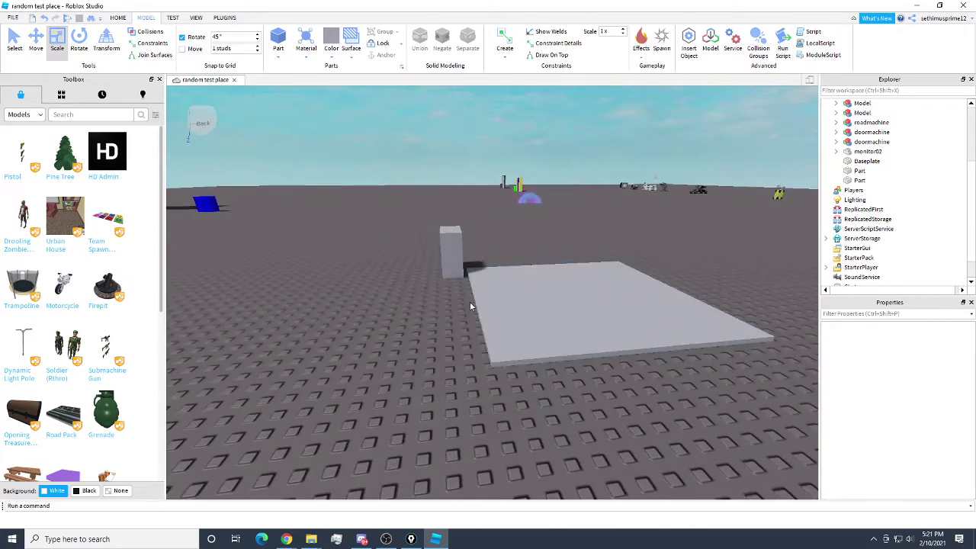
{"action": "key", "text": "w"}
{"action": "right_click_drag", "start_coordinate": [471, 302], "coordinate": [472, 293]}
{"action": "key", "text": "s"}
{"action": "right_click_drag", "start_coordinate": [528, 305], "coordinate": [531, 306]}
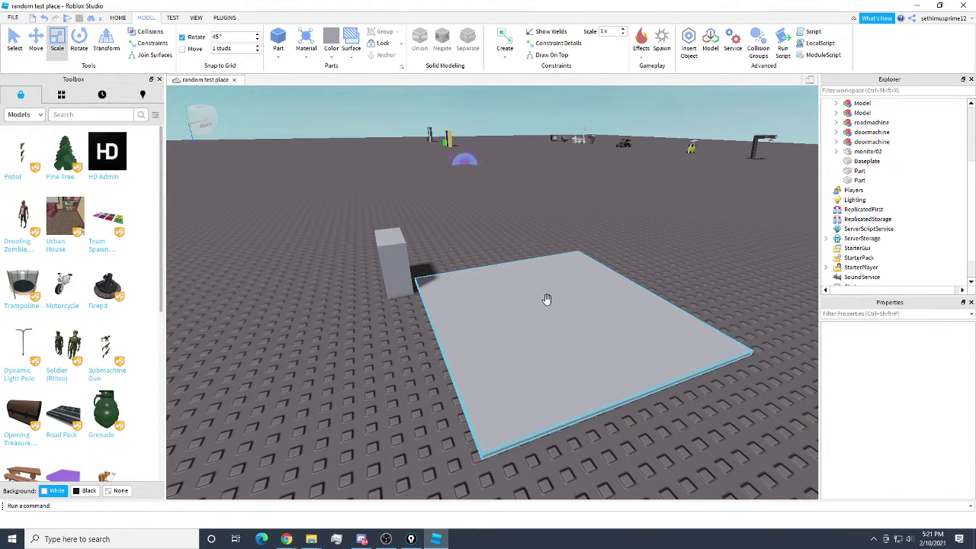
{"action": "right_click", "coordinate": [560, 310]}
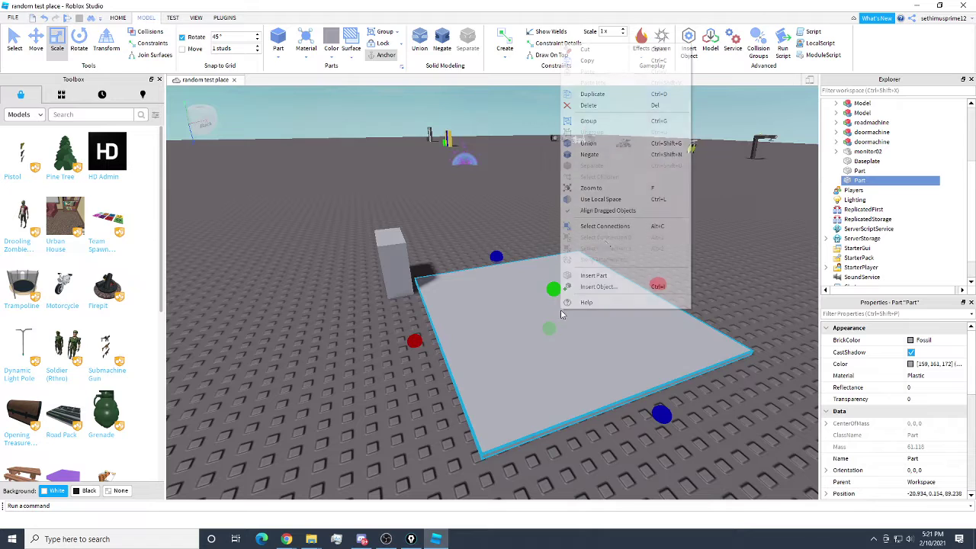
{"action": "left_click", "coordinate": [587, 93]}
{"action": "left_click", "coordinate": [42, 44]}
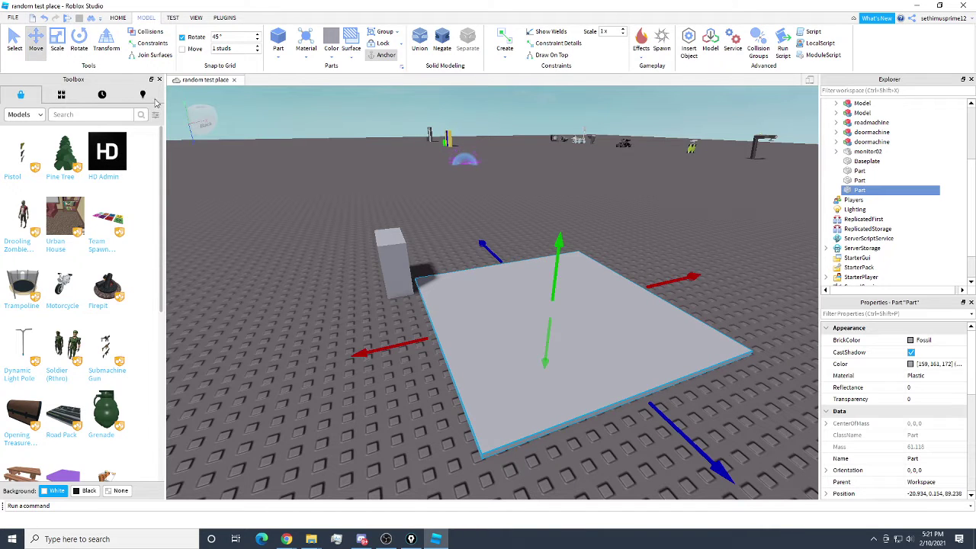
{"action": "left_click_drag", "start_coordinate": [553, 274], "coordinate": [552, 261]}
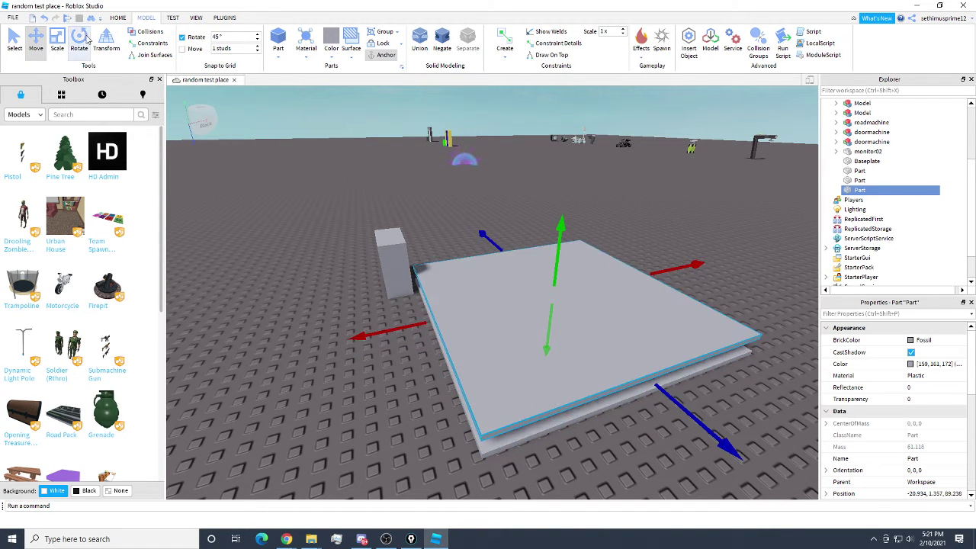
- Scale the raised copy inward on all four sides so it is smaller than the plate beneath it
{"action": "left_click", "coordinate": [58, 43]}
{"action": "left_click_drag", "start_coordinate": [410, 327], "coordinate": [420, 325]}
{"action": "right_click_drag", "start_coordinate": [538, 302], "coordinate": [500, 317]}
{"action": "left_click_drag", "start_coordinate": [684, 291], "coordinate": [675, 291]}
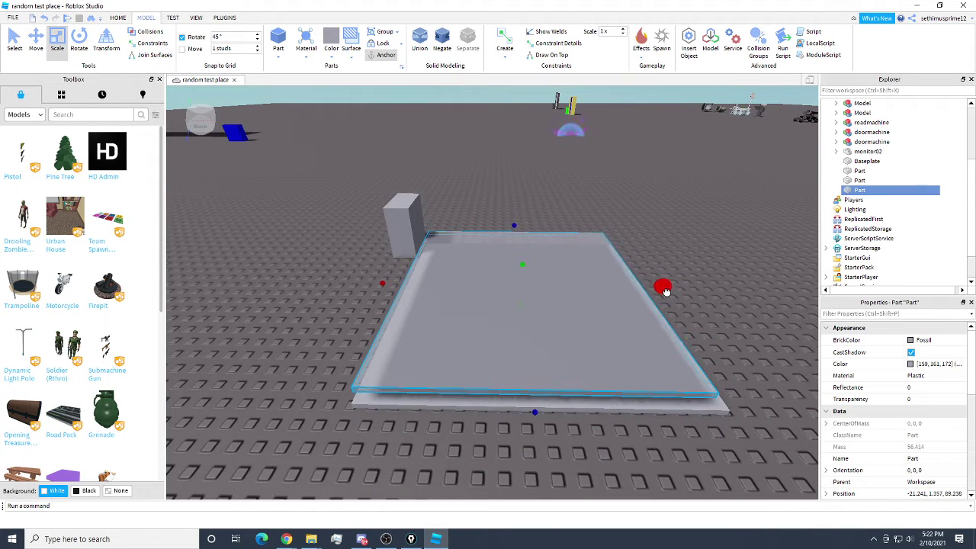
{"action": "left_click_drag", "start_coordinate": [535, 411], "coordinate": [539, 385]}
{"action": "left_click_drag", "start_coordinate": [518, 215], "coordinate": [523, 233]}
{"action": "left_click_drag", "start_coordinate": [347, 293], "coordinate": [387, 295]}
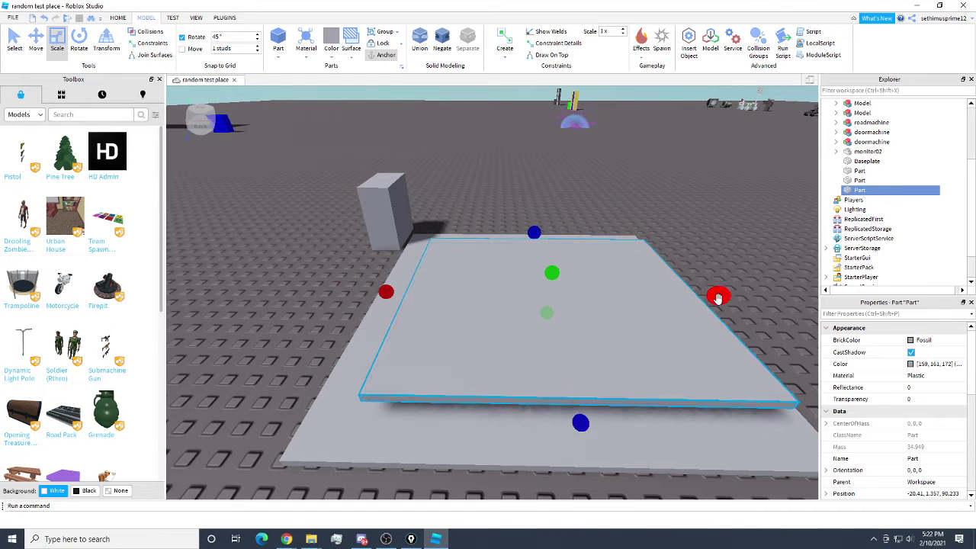
{"action": "left_click_drag", "start_coordinate": [719, 295], "coordinate": [667, 307]}
{"action": "right_click_drag", "start_coordinate": [573, 306], "coordinate": [572, 305]}
{"action": "scroll", "coordinate": [571, 305], "scroll_direction": "down", "scroll_amount": 2}
{"action": "scroll", "coordinate": [571, 305], "scroll_direction": "up", "scroll_amount": 1}
- Lower the smaller plate onto the base plate and center it at about X -20.71, Y 0.65, Z 88.92
{"action": "key", "text": "ctrl+2"}
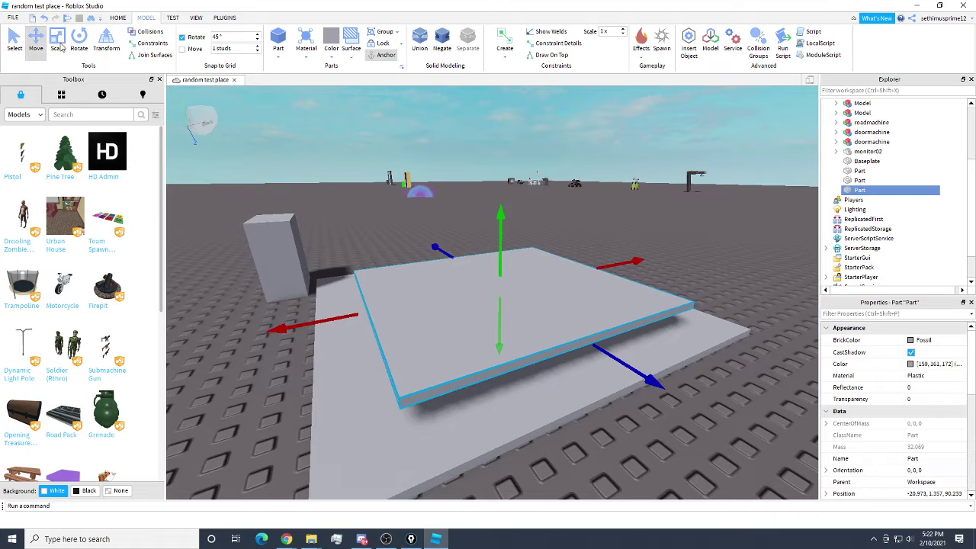
{"action": "left_click_drag", "start_coordinate": [500, 237], "coordinate": [501, 259]}
{"action": "scroll", "coordinate": [552, 249], "scroll_direction": "down", "scroll_amount": 3}
{"action": "right_click_drag", "start_coordinate": [550, 247], "coordinate": [580, 261]}
{"action": "left_click_drag", "start_coordinate": [582, 274], "coordinate": [576, 272]}
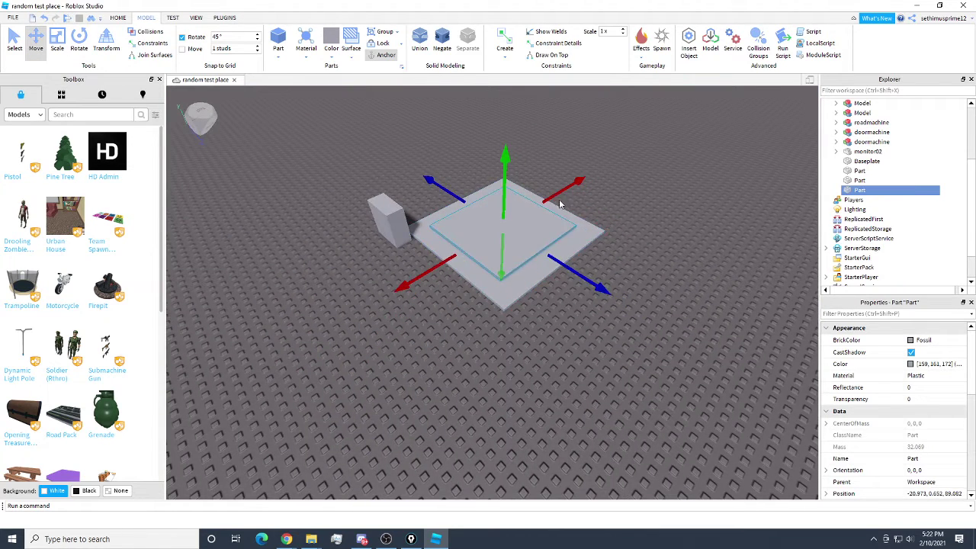
{"action": "left_click_drag", "start_coordinate": [556, 200], "coordinate": [558, 197]}
{"action": "right_click_drag", "start_coordinate": [373, 103], "coordinate": [386, 103]}
{"action": "scroll", "coordinate": [386, 103], "scroll_direction": "up", "scroll_amount": 3}
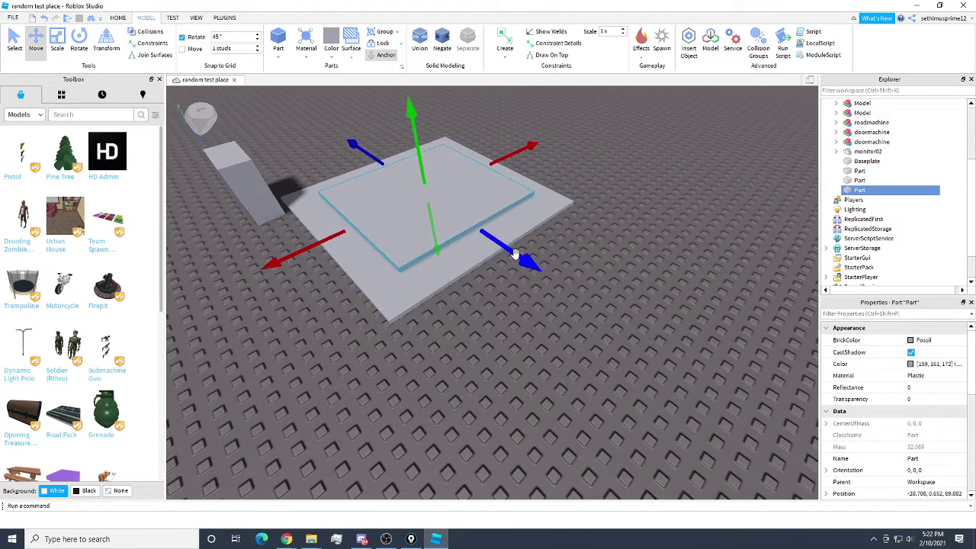
{"action": "left_click_drag", "start_coordinate": [516, 253], "coordinate": [512, 250]}
- Color the smaller plate Cyan
{"action": "left_click", "coordinate": [308, 58]}
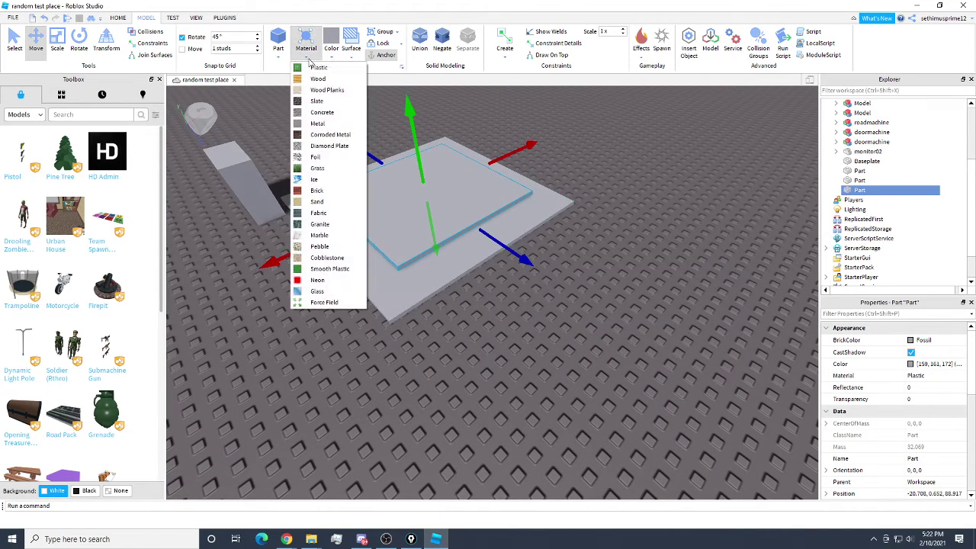
{"action": "left_click", "coordinate": [336, 58]}
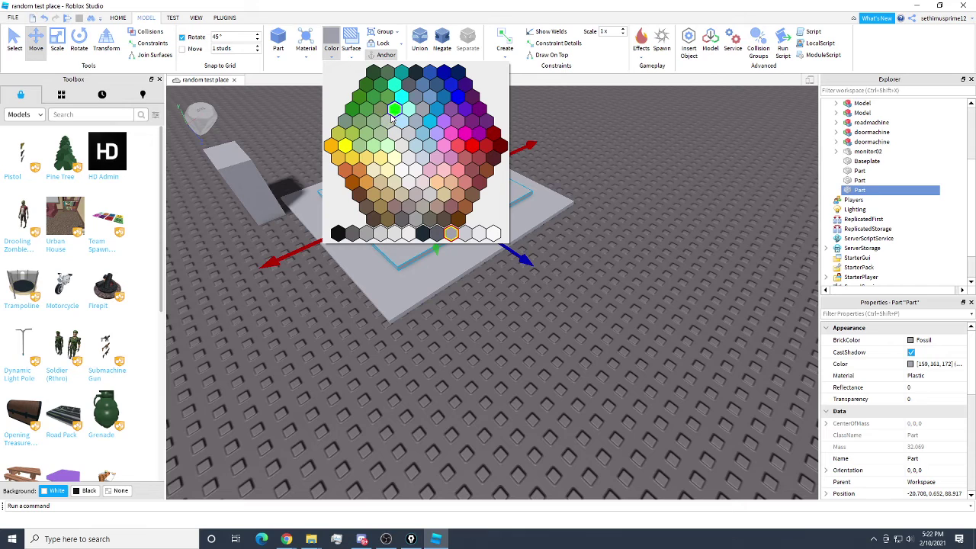
{"action": "left_click", "coordinate": [433, 123]}
- Stack three duplicates of the cyan plate directly above it, with the top one at about Y 2.10
{"action": "right_click_drag", "start_coordinate": [522, 192], "coordinate": [523, 192]}
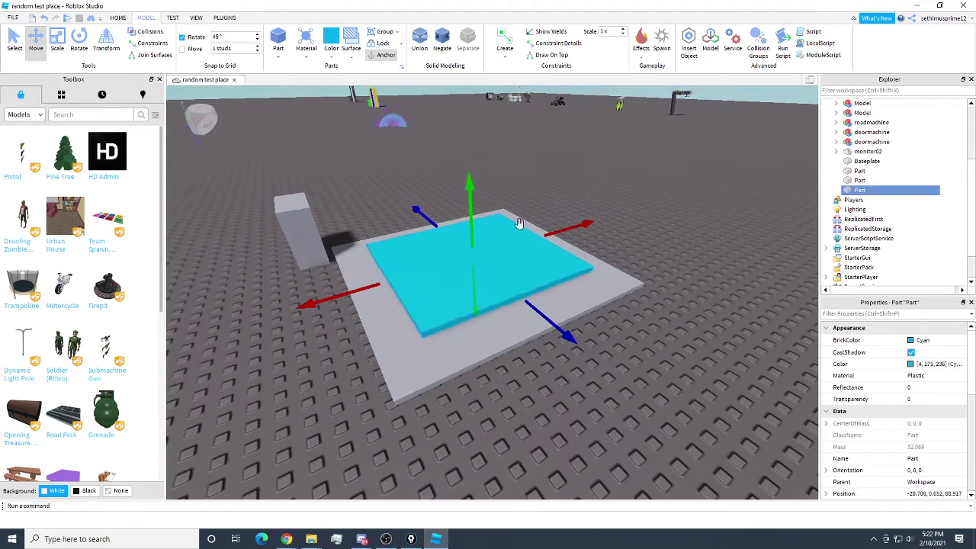
{"action": "right_click", "coordinate": [514, 257]}
{"action": "left_click", "coordinate": [558, 311]}
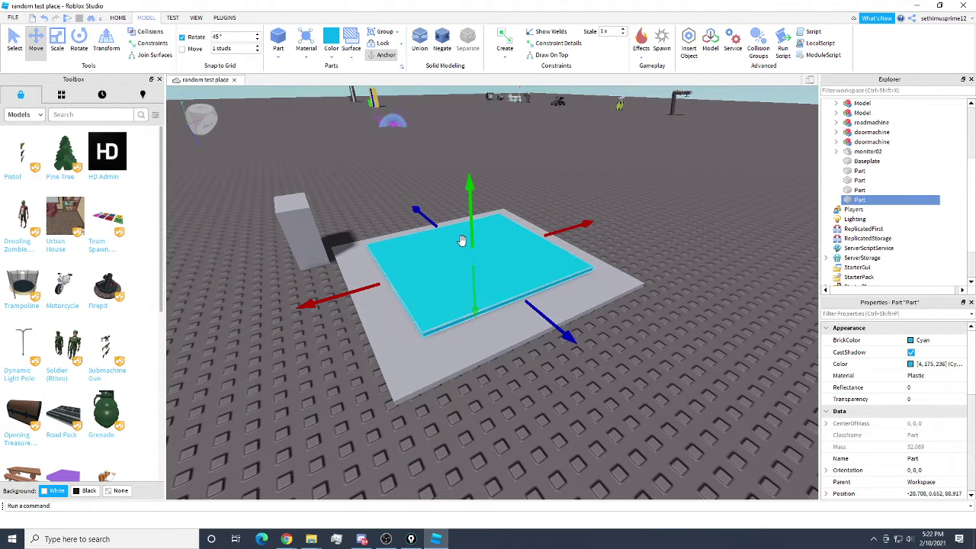
{"action": "left_click_drag", "start_coordinate": [468, 231], "coordinate": [468, 228]}
{"action": "right_click", "coordinate": [509, 246]}
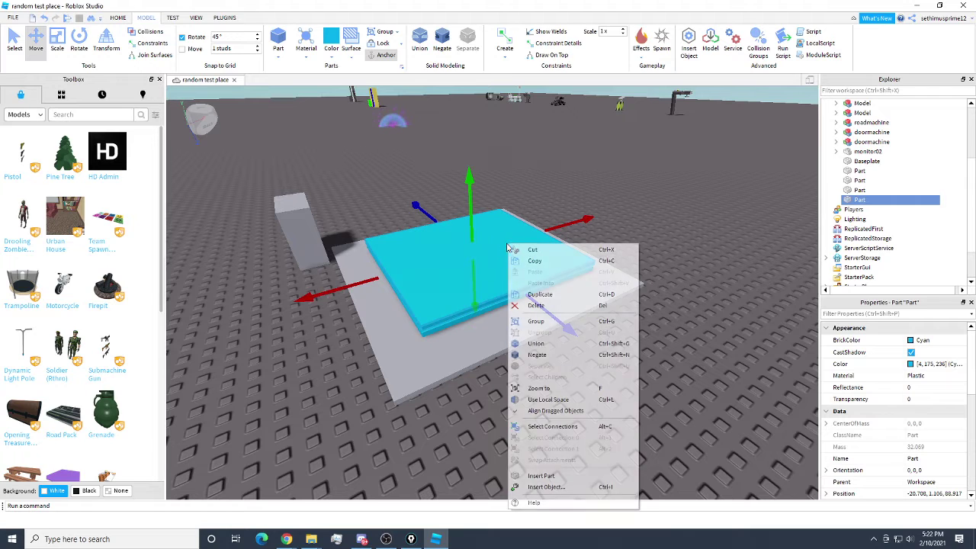
{"action": "left_click", "coordinate": [540, 295]}
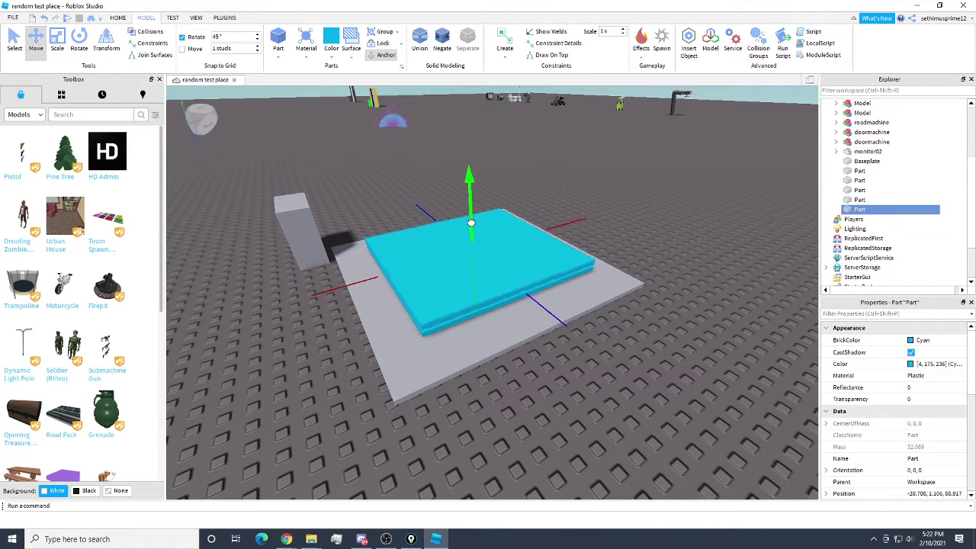
{"action": "left_click_drag", "start_coordinate": [468, 221], "coordinate": [469, 217]}
{"action": "right_click", "coordinate": [510, 240]}
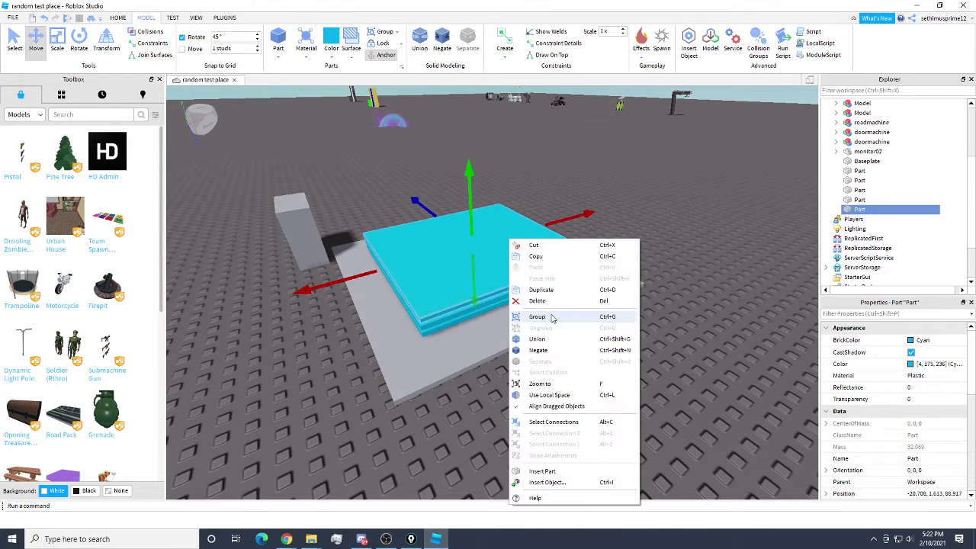
{"action": "left_click", "coordinate": [548, 290]}
{"action": "left_click_drag", "start_coordinate": [470, 215], "coordinate": [467, 211]}
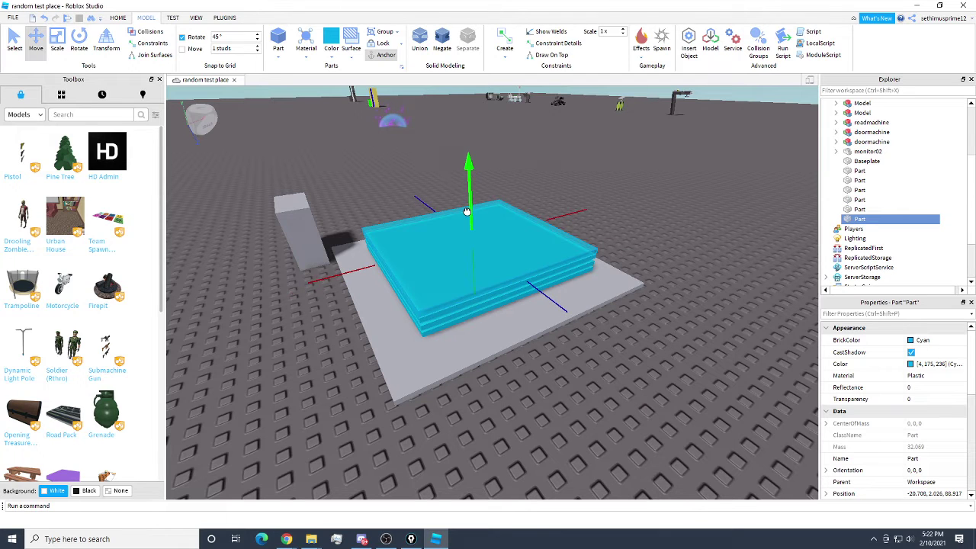
- Add three more duplicates of the top cyan plate to the stack, reaching about Y 3.67
{"action": "right_click", "coordinate": [534, 247]}
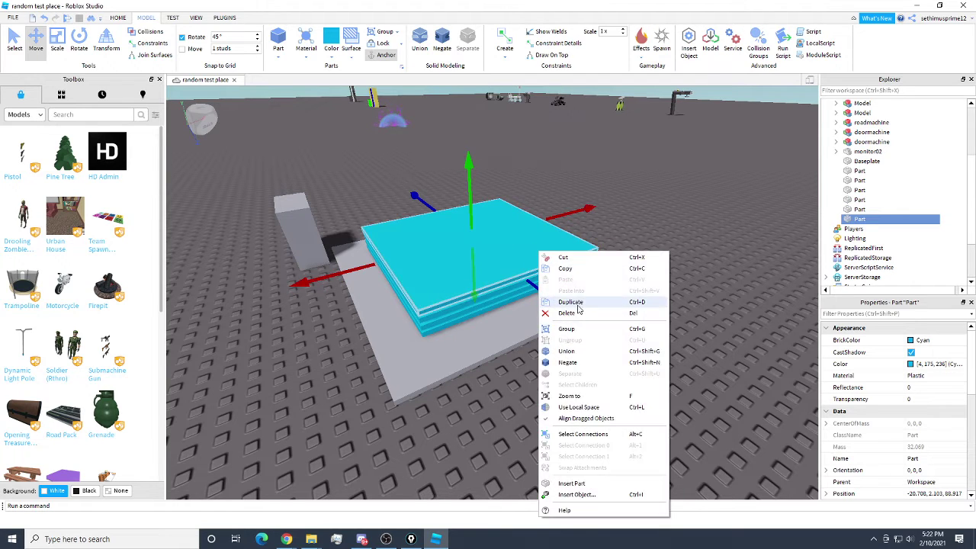
{"action": "left_click", "coordinate": [549, 299]}
{"action": "left_click_drag", "start_coordinate": [462, 231], "coordinate": [463, 174]}
{"action": "right_click", "coordinate": [531, 234]}
{"action": "left_click", "coordinate": [563, 285]}
{"action": "scroll", "coordinate": [490, 225], "scroll_direction": "up", "scroll_amount": 2}
{"action": "right_click", "coordinate": [511, 212]}
{"action": "left_click", "coordinate": [529, 264]}
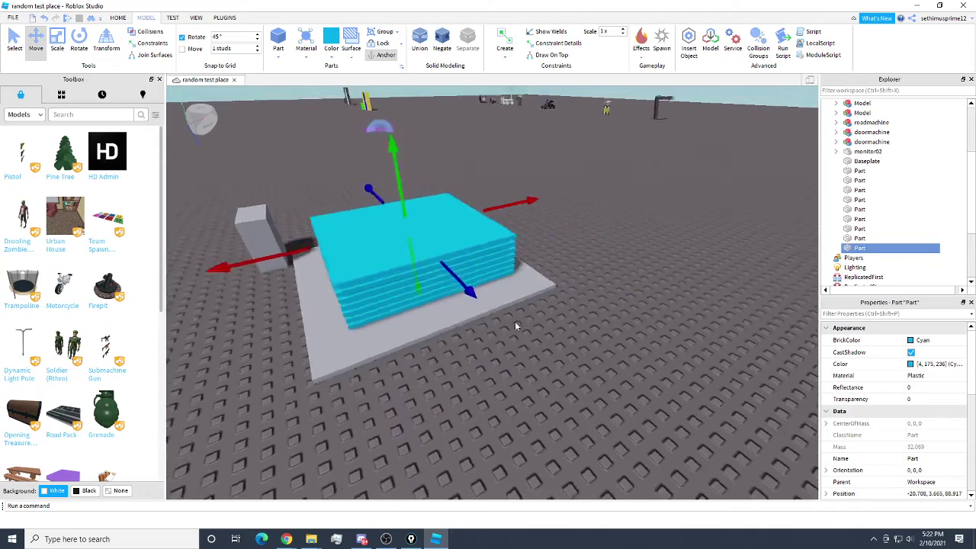
{"action": "scroll", "coordinate": [505, 321], "scroll_direction": "up", "scroll_amount": 10}
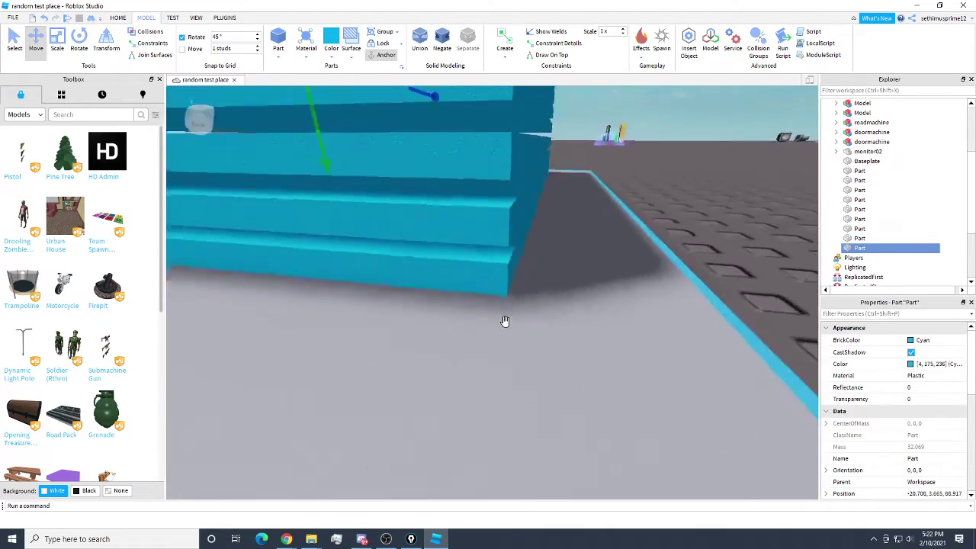
{"action": "scroll", "coordinate": [505, 321], "scroll_direction": "down", "scroll_amount": 2}
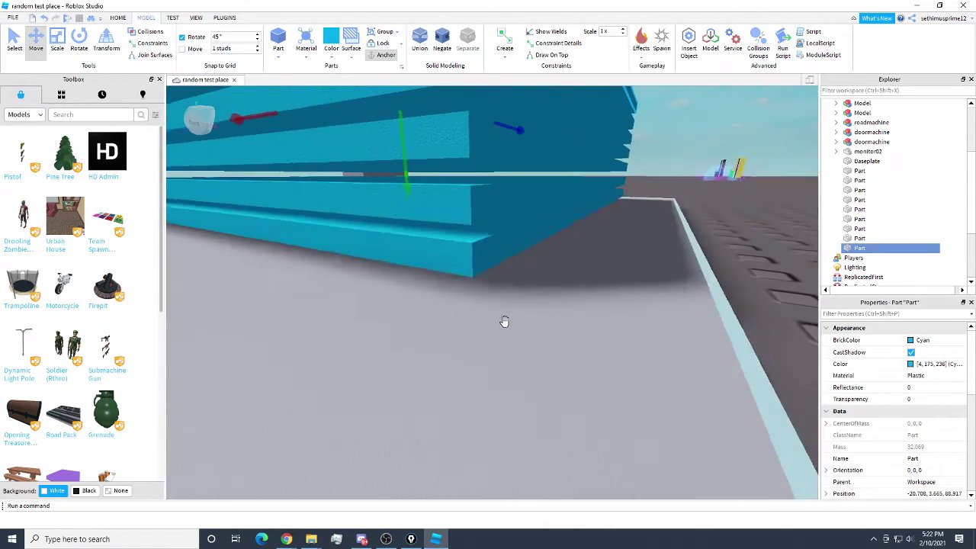
{"action": "scroll", "coordinate": [514, 255], "scroll_direction": "down", "scroll_amount": 8}
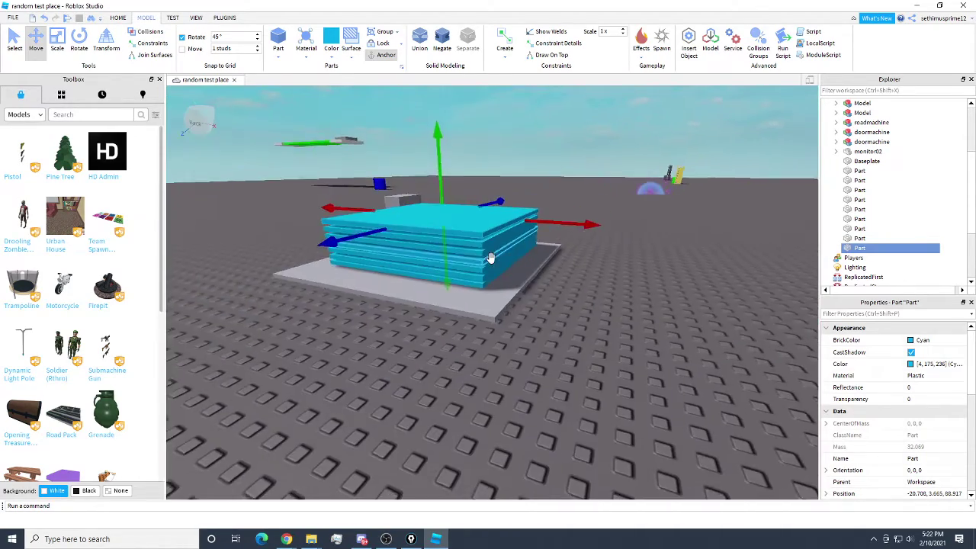
- Duplicate six of the stack's cyan plates together and raise the copies just above the stack
{"action": "right_click_drag", "start_coordinate": [490, 258], "coordinate": [484, 254]}
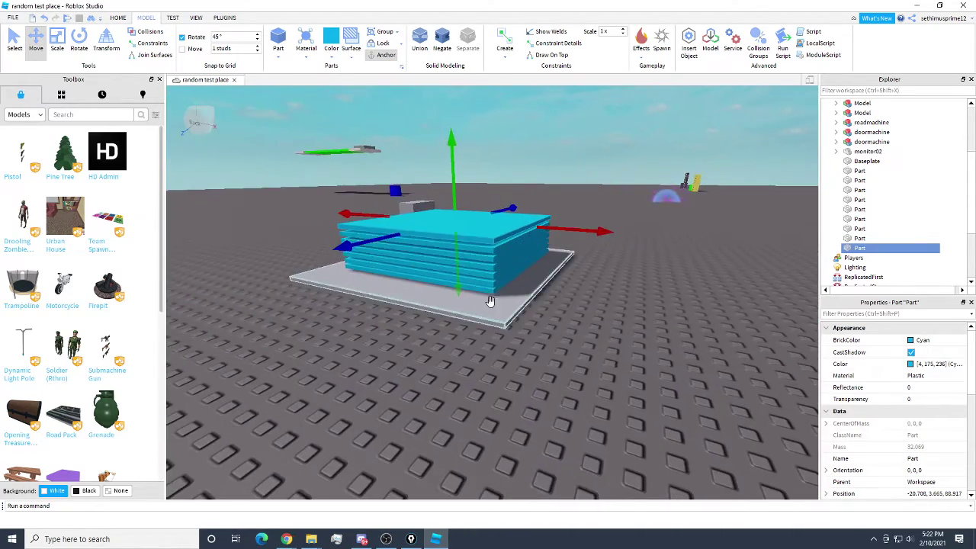
{"action": "scroll", "coordinate": [547, 284], "scroll_direction": "up", "scroll_amount": 5}
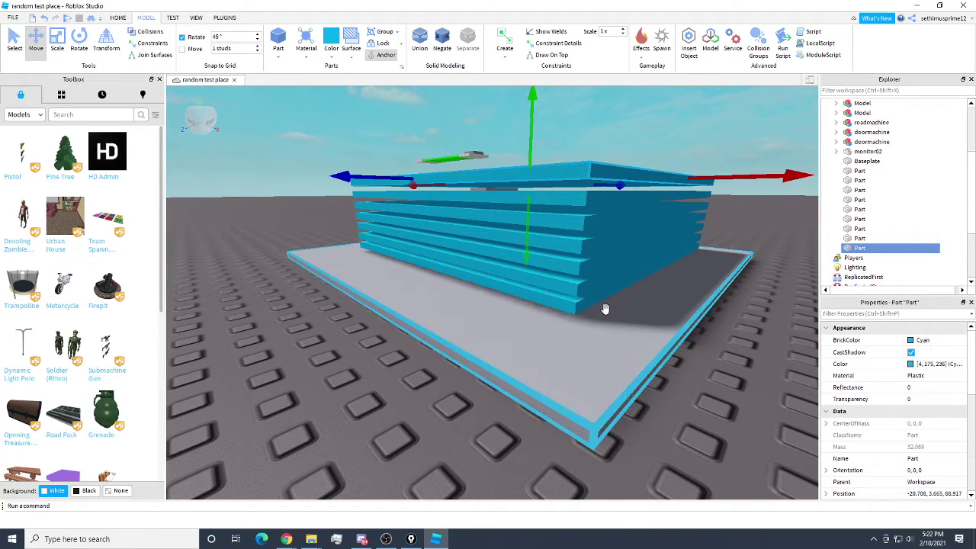
{"action": "right_click_drag", "start_coordinate": [575, 191], "coordinate": [567, 191]}
{"action": "right_click_drag", "start_coordinate": [525, 244], "coordinate": [524, 247]}
{"action": "left_click", "coordinate": [556, 256], "text": "ctrl"}
{"action": "left_click", "coordinate": [555, 235], "text": "ctrl"}
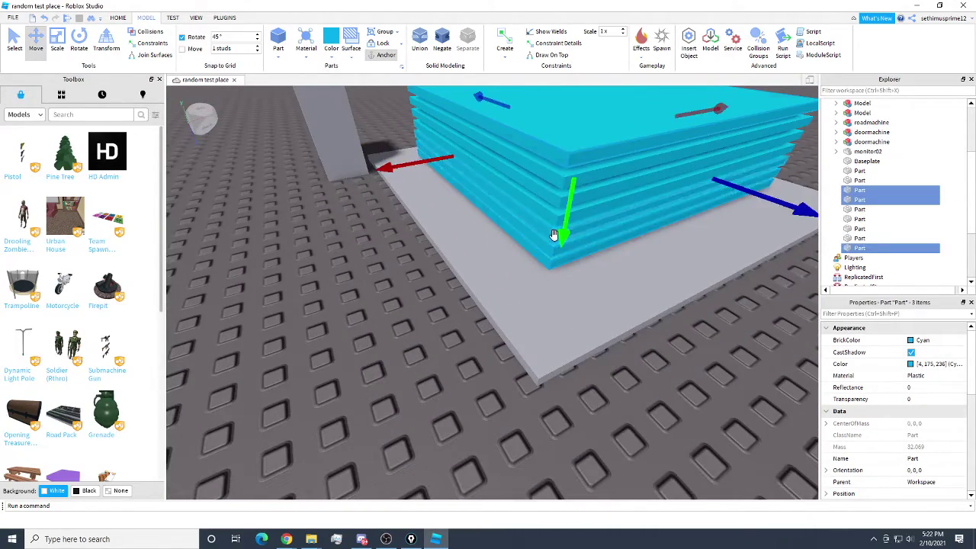
{"action": "left_click", "coordinate": [549, 206], "text": "ctrl"}
{"action": "left_click", "coordinate": [551, 184], "text": "ctrl"}
{"action": "scroll", "coordinate": [561, 194], "scroll_direction": "down", "scroll_amount": 4}
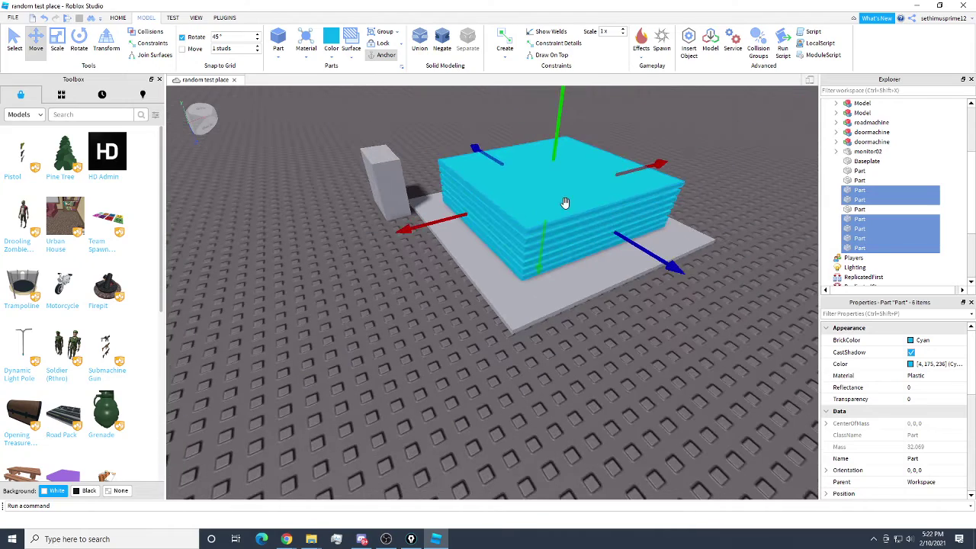
{"action": "right_click", "coordinate": [567, 204]}
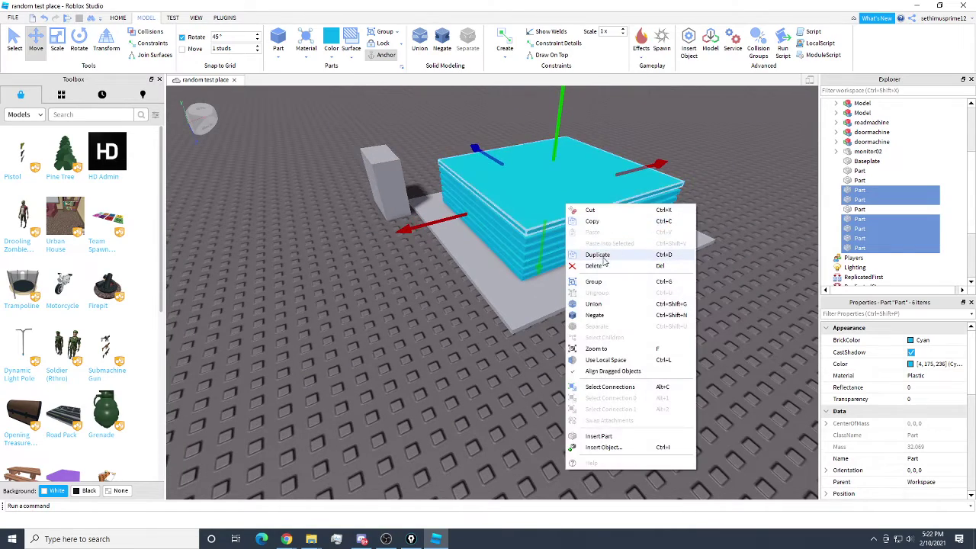
{"action": "left_click", "coordinate": [598, 255]}
{"action": "scroll", "coordinate": [534, 237], "scroll_direction": "down", "scroll_amount": 5}
{"action": "left_click_drag", "start_coordinate": [528, 237], "coordinate": [532, 218]}
{"action": "scroll", "coordinate": [541, 246], "scroll_direction": "up", "scroll_amount": 4}
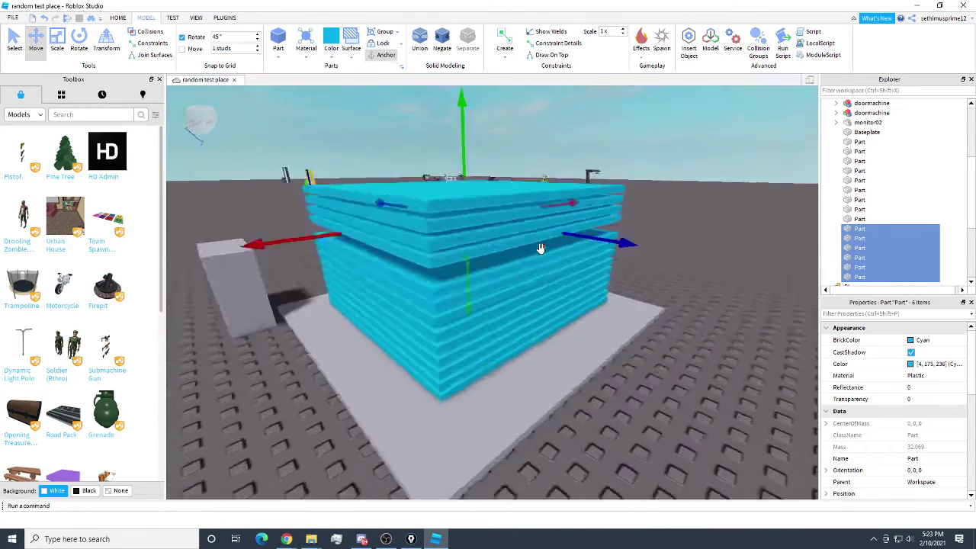
- Add two more duplicates of the six-plate cyan group, raising each one above the previous group
{"action": "right_click_drag", "start_coordinate": [541, 248], "coordinate": [545, 250]}
{"action": "scroll", "coordinate": [553, 259], "scroll_direction": "down", "scroll_amount": 2}
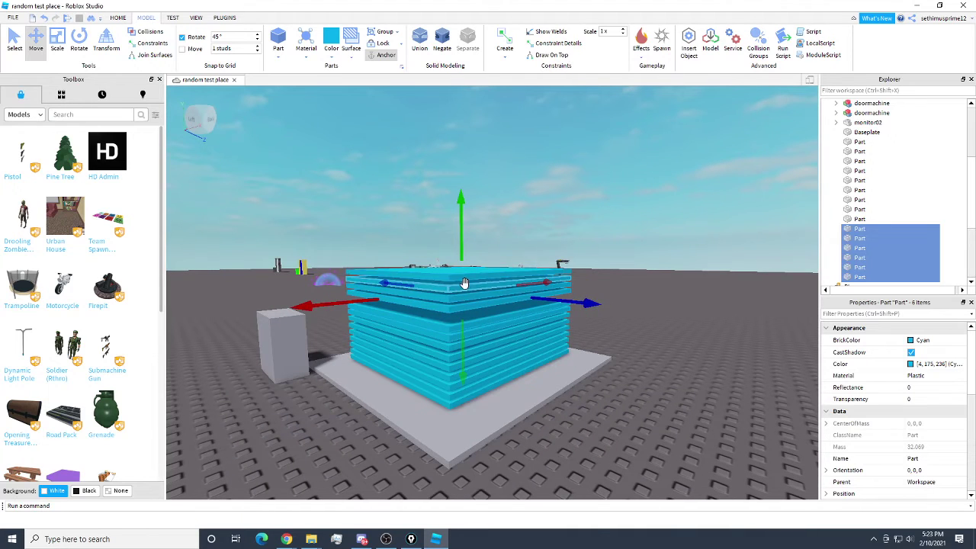
{"action": "right_click", "coordinate": [464, 283]}
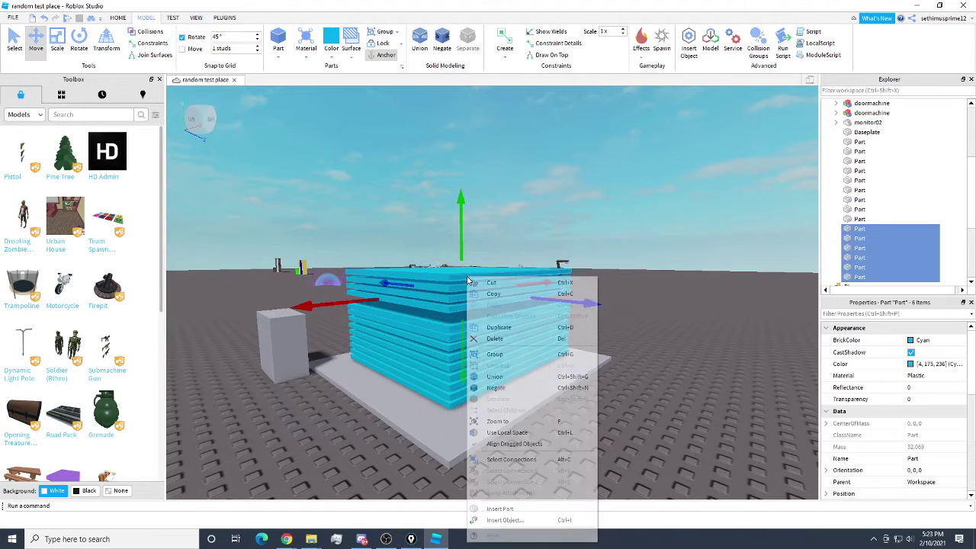
{"action": "left_click", "coordinate": [494, 331]}
{"action": "left_click_drag", "start_coordinate": [461, 240], "coordinate": [465, 194]}
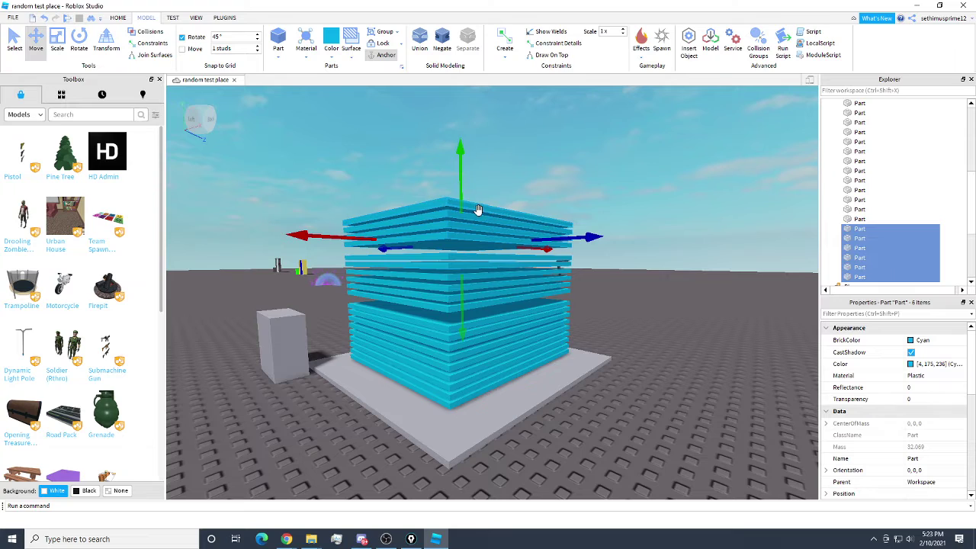
{"action": "right_click", "coordinate": [478, 213]}
{"action": "left_click", "coordinate": [526, 264]}
{"action": "scroll", "coordinate": [521, 275], "scroll_direction": "up", "scroll_amount": 3}
{"action": "right_click_drag", "start_coordinate": [521, 274], "coordinate": [519, 277]}
{"action": "scroll", "coordinate": [519, 277], "scroll_direction": "down", "scroll_amount": 3}
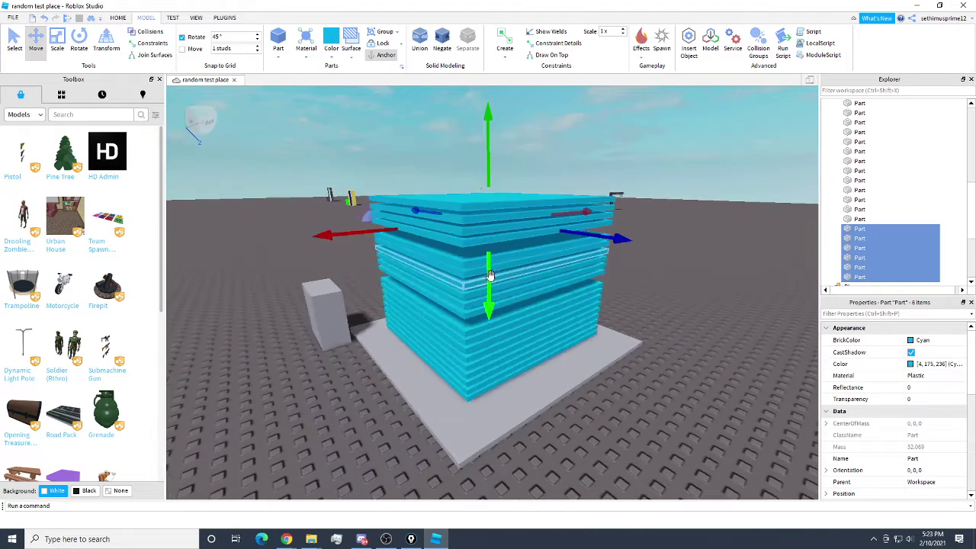
{"action": "left_click_drag", "start_coordinate": [490, 274], "coordinate": [491, 220]}
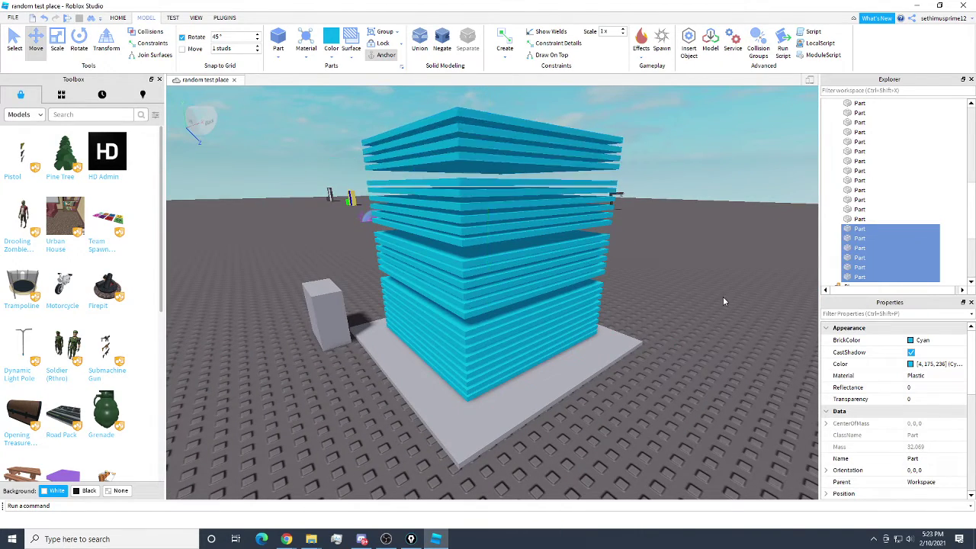
- Fill the two upper gaps in the tower with duplicates of a single cyan plate, the second at about Y 8.74
{"action": "scroll", "coordinate": [725, 301], "scroll_direction": "down", "scroll_amount": 2}
{"action": "left_click", "coordinate": [500, 225]}
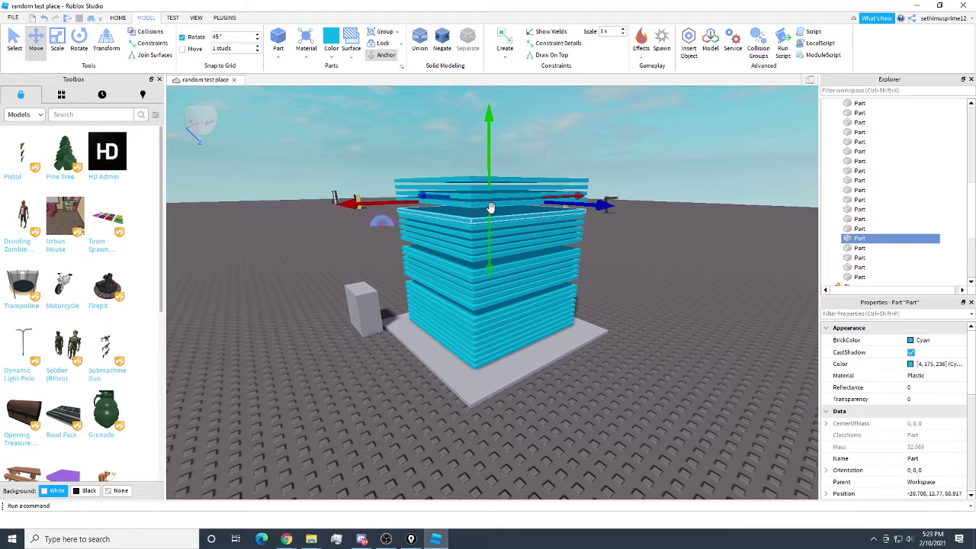
{"action": "right_click", "coordinate": [490, 208]}
{"action": "left_click", "coordinate": [518, 255]}
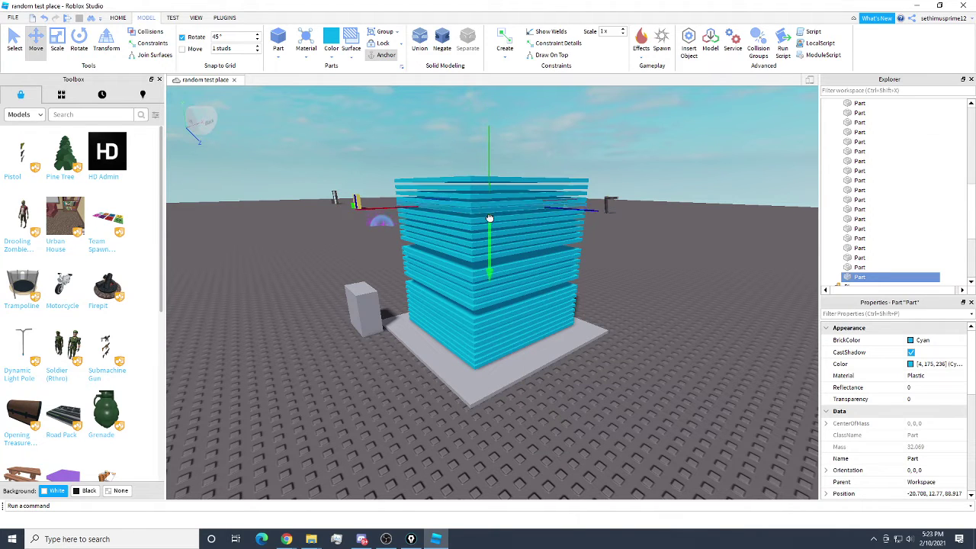
{"action": "right_click", "coordinate": [498, 210]}
{"action": "left_click", "coordinate": [549, 262]}
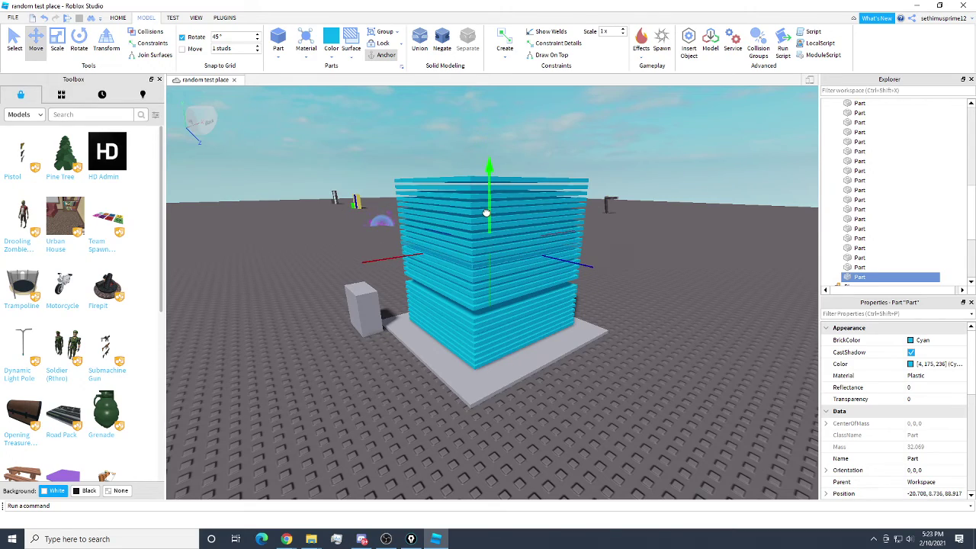
- Duplicate the single cyan plate once more and lower it into the lowest gap at about Y 5.21
{"action": "right_click_drag", "start_coordinate": [567, 306], "coordinate": [525, 190]}
{"action": "scroll", "coordinate": [558, 297], "scroll_direction": "up", "scroll_amount": 2}
{"action": "scroll", "coordinate": [558, 297], "scroll_direction": "down", "scroll_amount": 1}
{"action": "scroll", "coordinate": [569, 290], "scroll_direction": "up", "scroll_amount": 3}
{"action": "scroll", "coordinate": [569, 290], "scroll_direction": "down", "scroll_amount": 3}
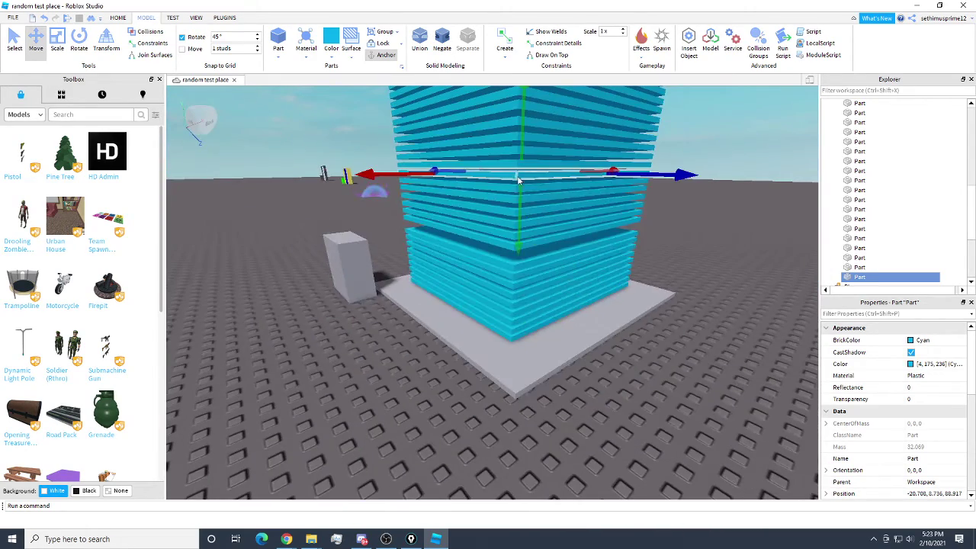
{"action": "right_click", "coordinate": [519, 180]}
{"action": "left_click", "coordinate": [525, 221]}
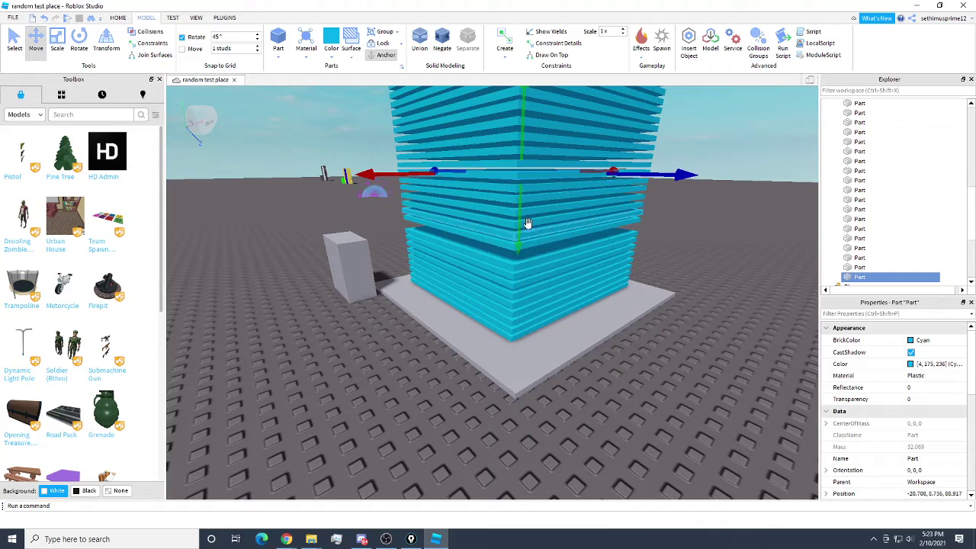
{"action": "left_click_drag", "start_coordinate": [525, 220], "coordinate": [515, 245]}
{"action": "scroll", "coordinate": [658, 376], "scroll_direction": "down", "scroll_amount": 2}
{"action": "left_click", "coordinate": [658, 376]}
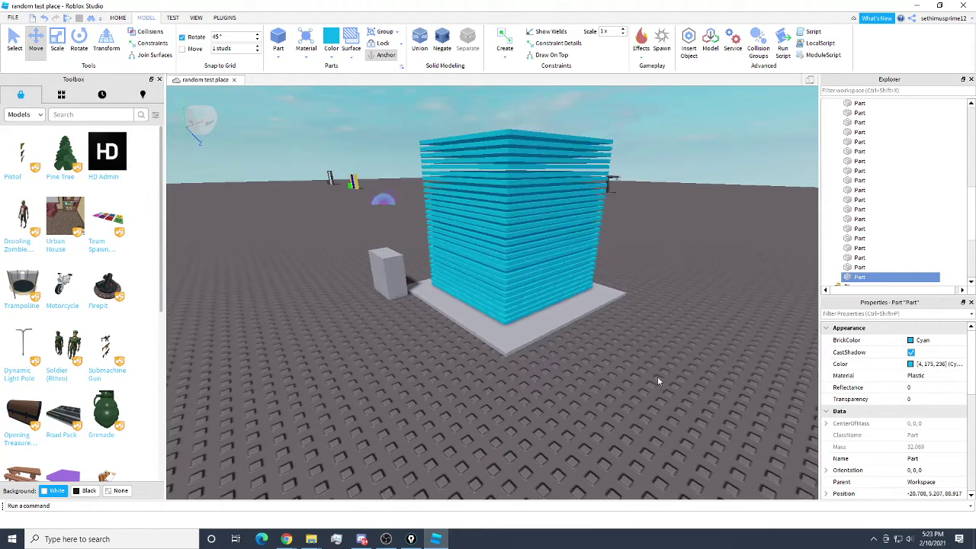
- Examine the cyan tower from several sides and from above for remaining gaps
{"action": "scroll", "coordinate": [534, 170], "scroll_direction": "up", "scroll_amount": 2}
{"action": "scroll", "coordinate": [508, 302], "scroll_direction": "up", "scroll_amount": 2}
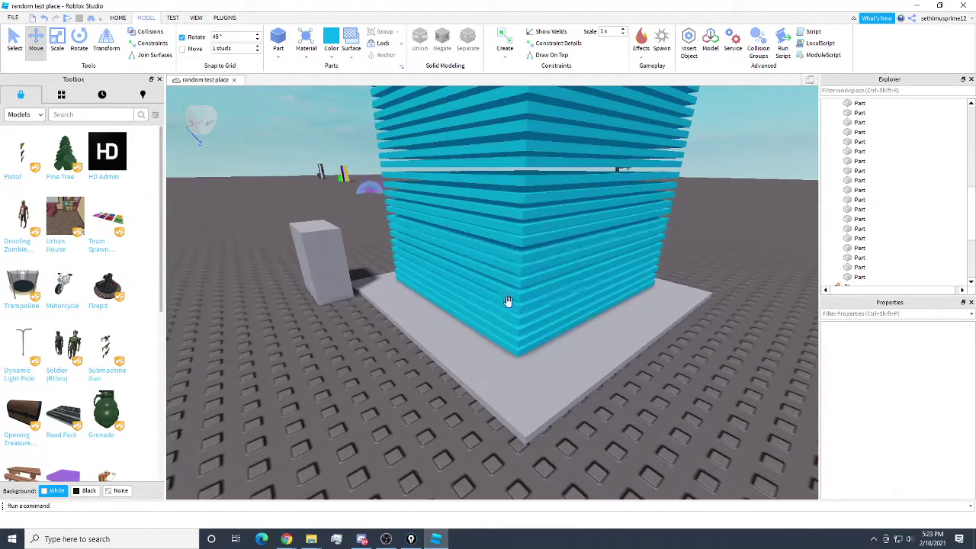
{"action": "right_click_drag", "start_coordinate": [517, 291], "coordinate": [517, 290]}
{"action": "scroll", "coordinate": [501, 341], "scroll_direction": "up", "scroll_amount": 1}
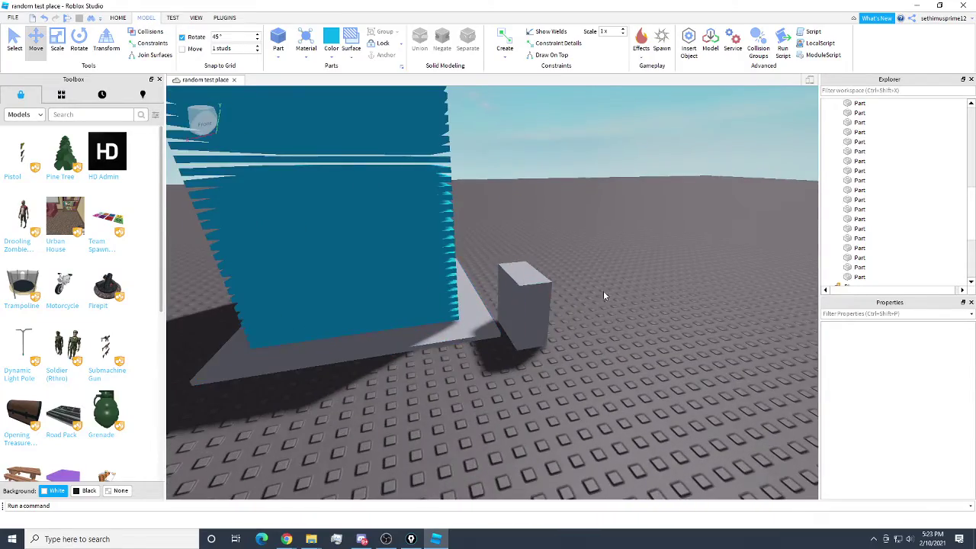
{"action": "right_click_drag", "start_coordinate": [604, 292], "coordinate": [605, 293]}
{"action": "scroll", "coordinate": [519, 252], "scroll_direction": "down", "scroll_amount": 3}
{"action": "right_click_drag", "start_coordinate": [519, 252], "coordinate": [518, 251]}
{"action": "key", "text": "w"}
{"action": "right_click_drag", "start_coordinate": [501, 305], "coordinate": [501, 304]}
{"action": "key", "text": "s"}
{"action": "key", "text": "a"}
{"action": "right_click_drag", "start_coordinate": [536, 268], "coordinate": [535, 268]}
{"action": "key", "text": "w"}
{"action": "key", "text": "s"}
{"action": "key", "text": "w"}
{"action": "scroll", "coordinate": [536, 268], "scroll_direction": "down", "scroll_amount": 5}
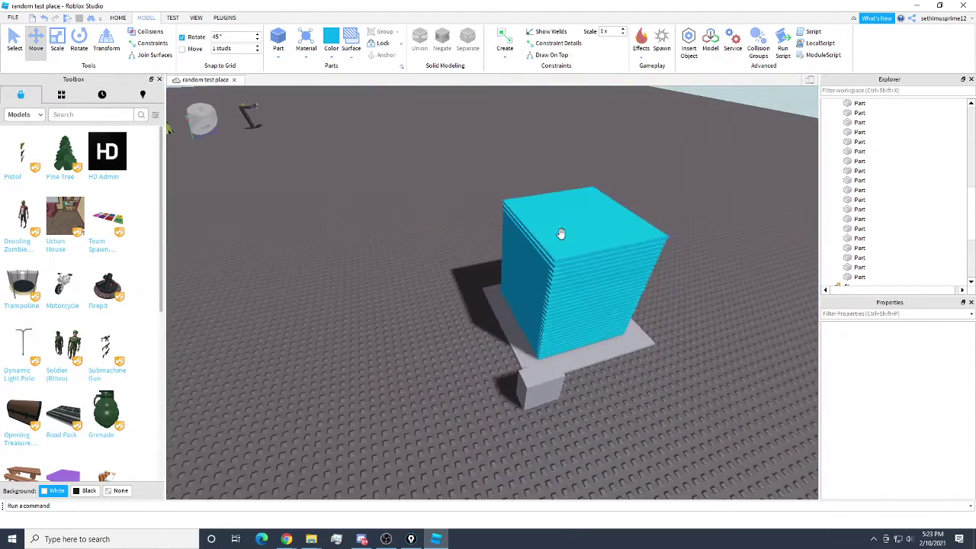
- Duplicate the gray base plate, shift the copy beside the tower to about Z 74.53 and raise it to about Y 14.23
{"action": "left_click", "coordinate": [543, 271]}
{"action": "left_click", "coordinate": [605, 358]}
{"action": "right_click", "coordinate": [604, 358]}
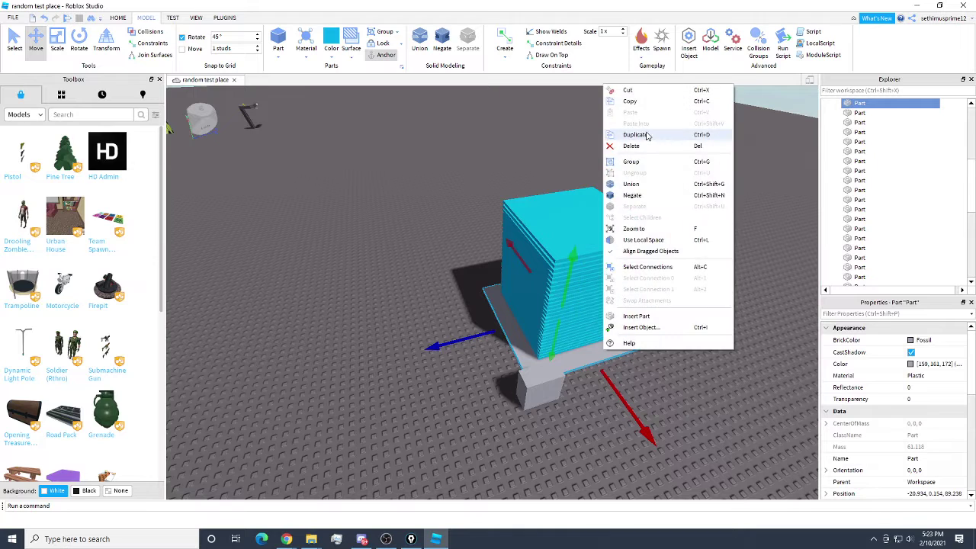
{"action": "left_click", "coordinate": [617, 133]}
{"action": "left_click_drag", "start_coordinate": [645, 290], "coordinate": [538, 316]}
{"action": "left_click_drag", "start_coordinate": [453, 311], "coordinate": [463, 204]}
{"action": "key", "text": "d"}
{"action": "left_click", "coordinate": [614, 183]}
- Examine the raised gray plate's height and position relative to the top of the cyan tower from several angles
{"action": "right_click_drag", "start_coordinate": [614, 183], "coordinate": [458, 281]}
{"action": "key", "text": "a"}
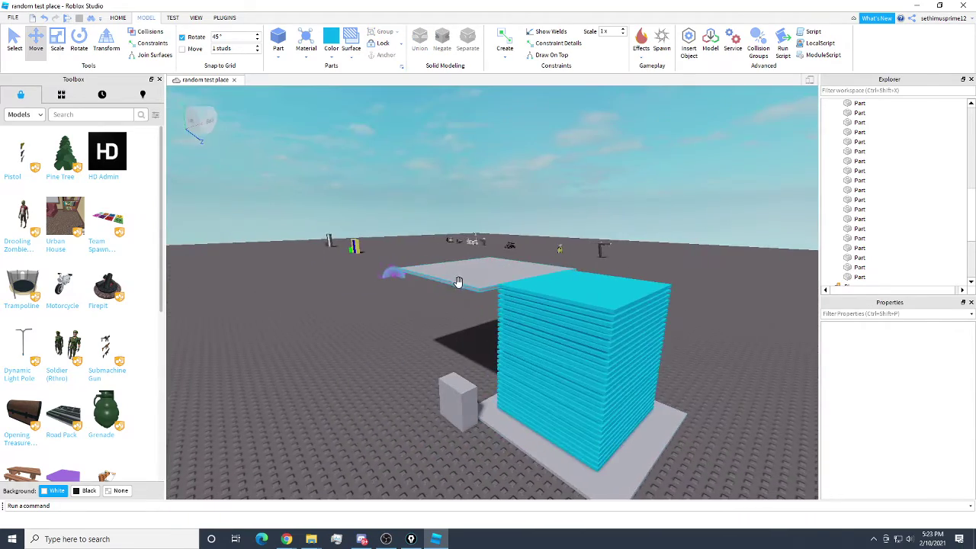
{"action": "right_click_drag", "start_coordinate": [571, 355], "coordinate": [573, 356]}
{"action": "key", "text": "a"}
{"action": "key", "text": "s"}
{"action": "key", "text": "d"}
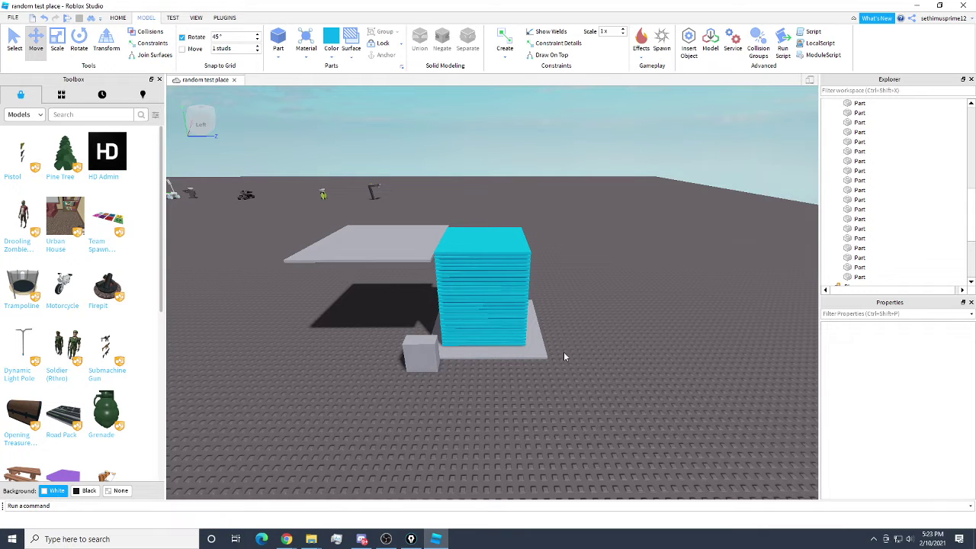
{"action": "right_click_drag", "start_coordinate": [526, 222], "coordinate": [525, 220]}
{"action": "key", "text": "w"}
{"action": "key", "text": "w"}
{"action": "key", "text": "w"}
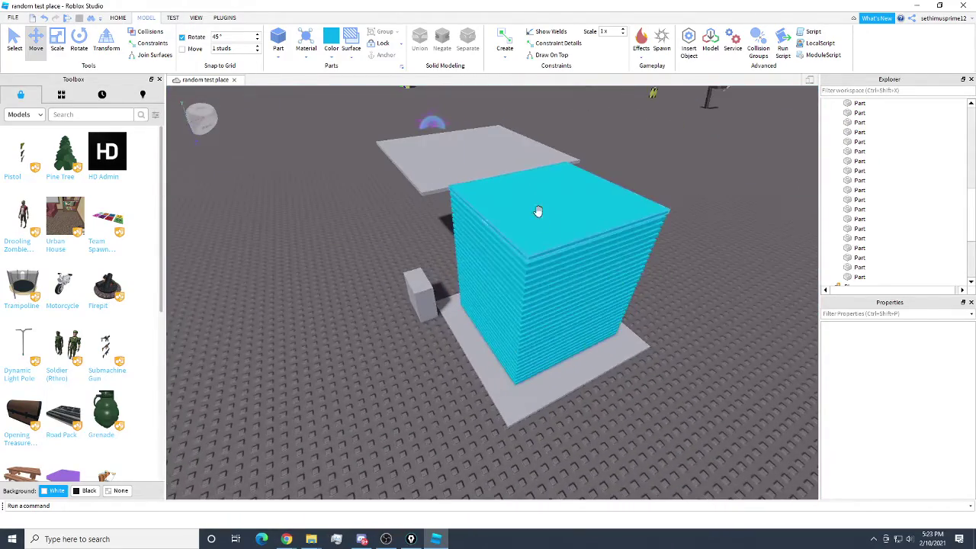
{"action": "right_click_drag", "start_coordinate": [569, 189], "coordinate": [570, 189]}
{"action": "key", "text": "a"}
{"action": "key", "text": "s"}
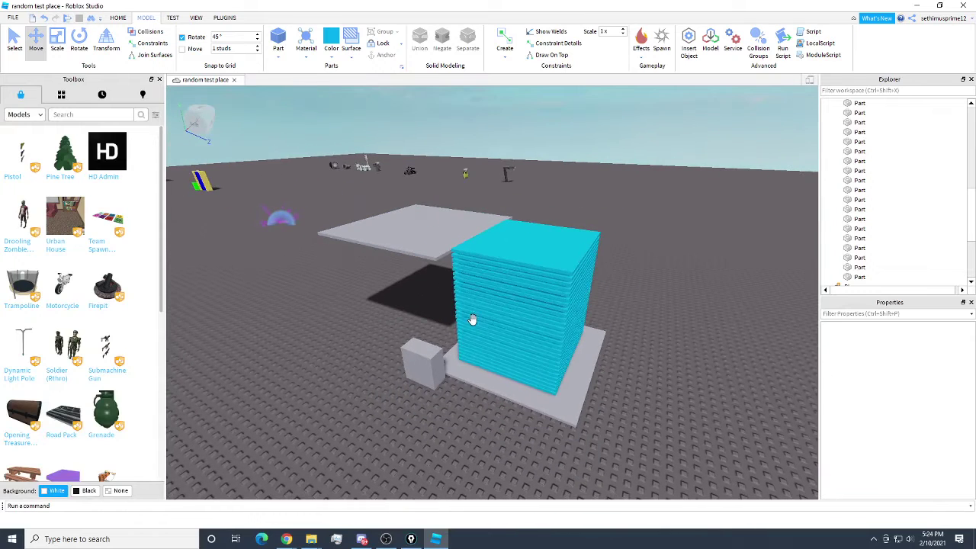
- Color the small gray block beside the base plate dark purple
{"action": "left_click", "coordinate": [421, 364]}
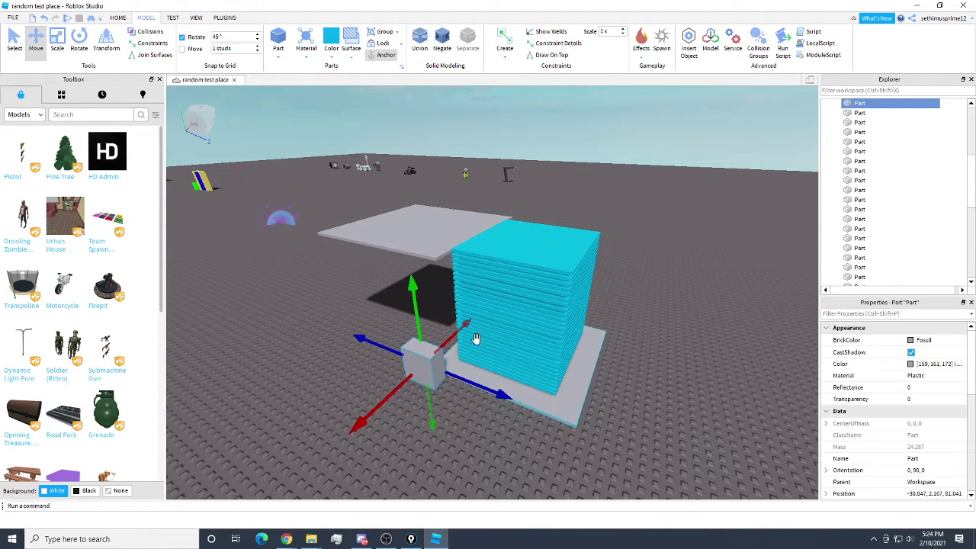
{"action": "left_click", "coordinate": [331, 53]}
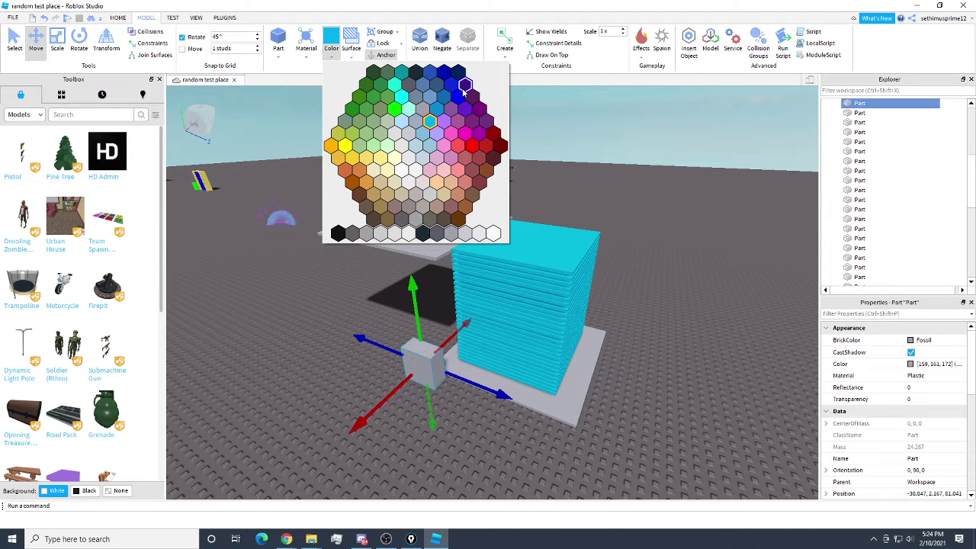
{"action": "left_click", "coordinate": [464, 86]}
{"action": "left_click", "coordinate": [672, 245]}
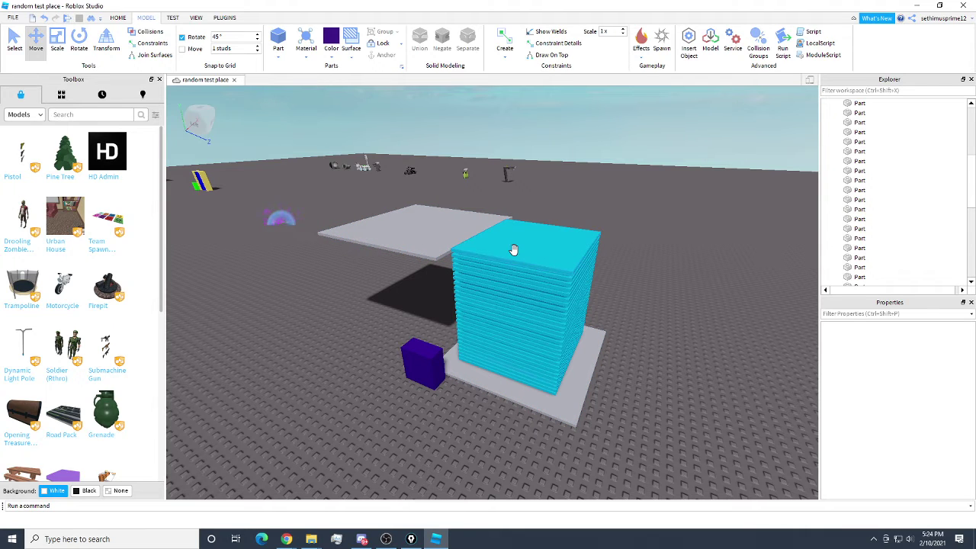
- Rename the raised gray plate to floor2
{"action": "left_click", "coordinate": [498, 387]}
{"action": "left_click", "coordinate": [425, 242]}
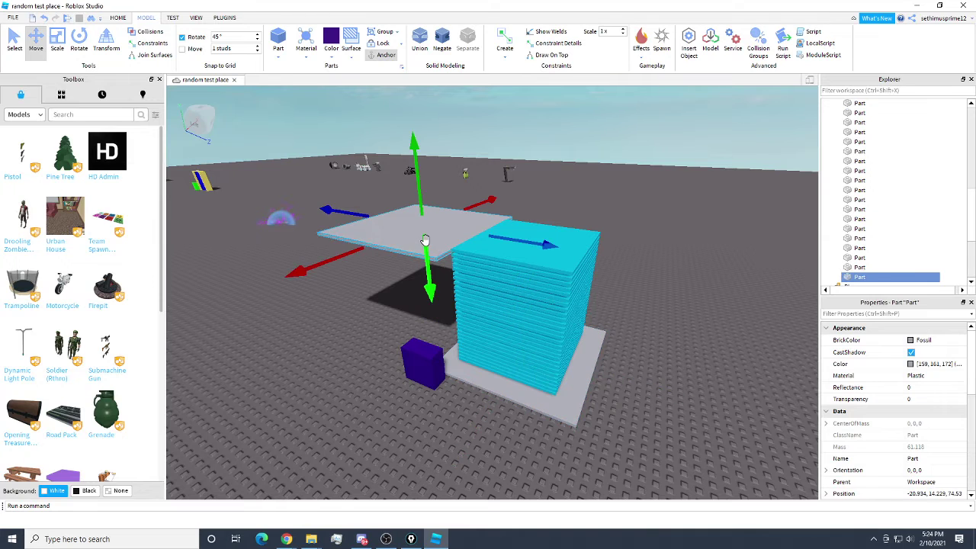
{"action": "right_click", "coordinate": [859, 282]}
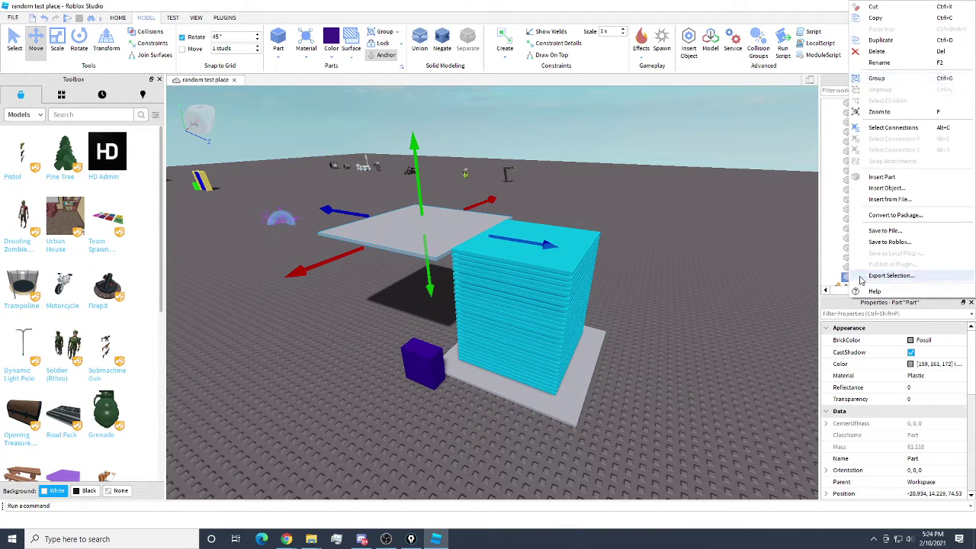
{"action": "left_click", "coordinate": [903, 64]}
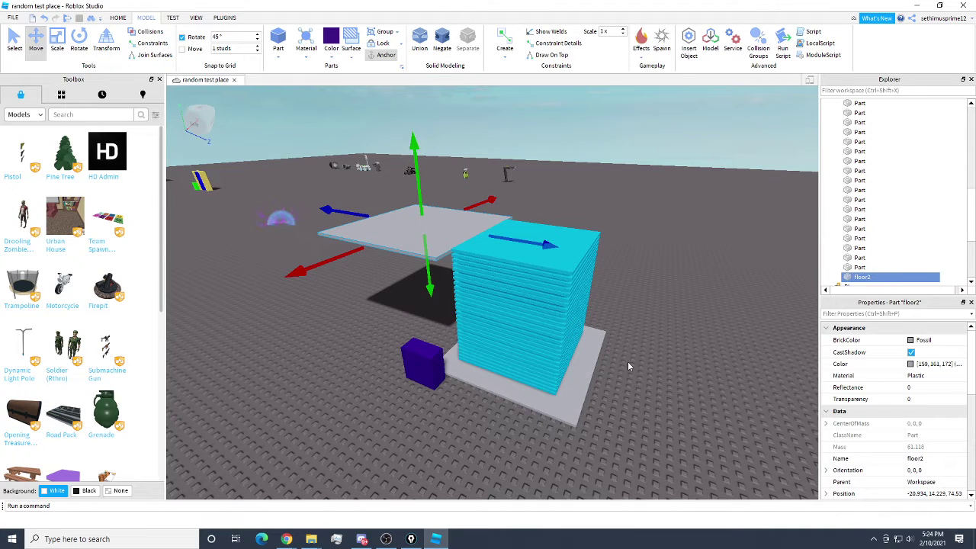
- Rename the gray base plate under the cyan tower to floor1
{"action": "left_click", "coordinate": [600, 382]}
{"action": "right_click", "coordinate": [871, 103]}
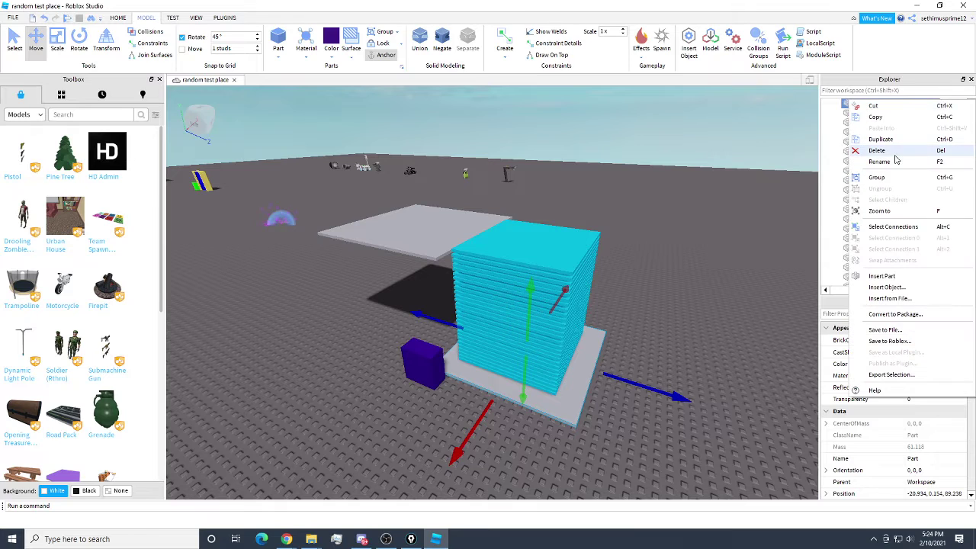
{"action": "left_click", "coordinate": [894, 160]}
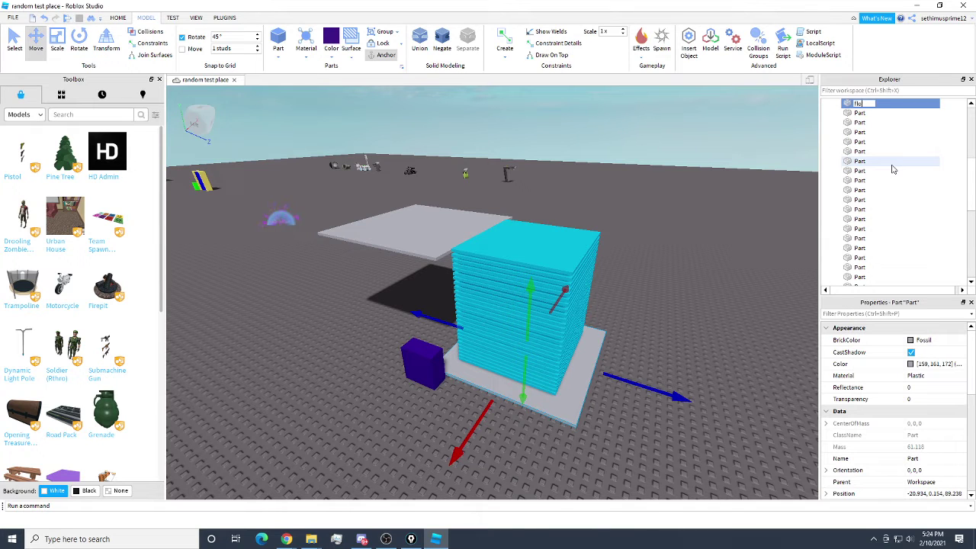
{"action": "left_click", "coordinate": [618, 185]}
- Set the current part color to red with nothing selected
{"action": "key", "text": "w"}
{"action": "right_click_drag", "start_coordinate": [619, 184], "coordinate": [632, 191]}
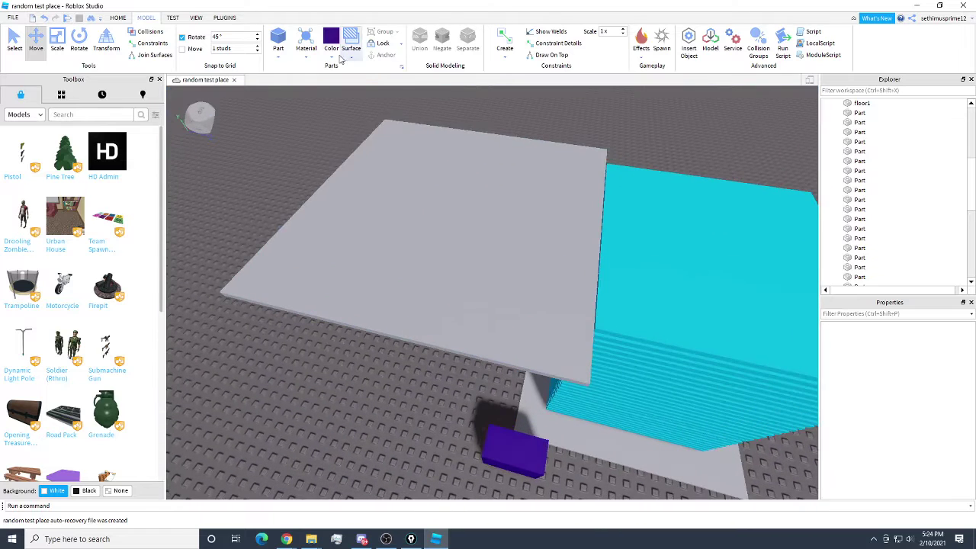
{"action": "left_click", "coordinate": [338, 59]}
{"action": "left_click", "coordinate": [474, 147]}
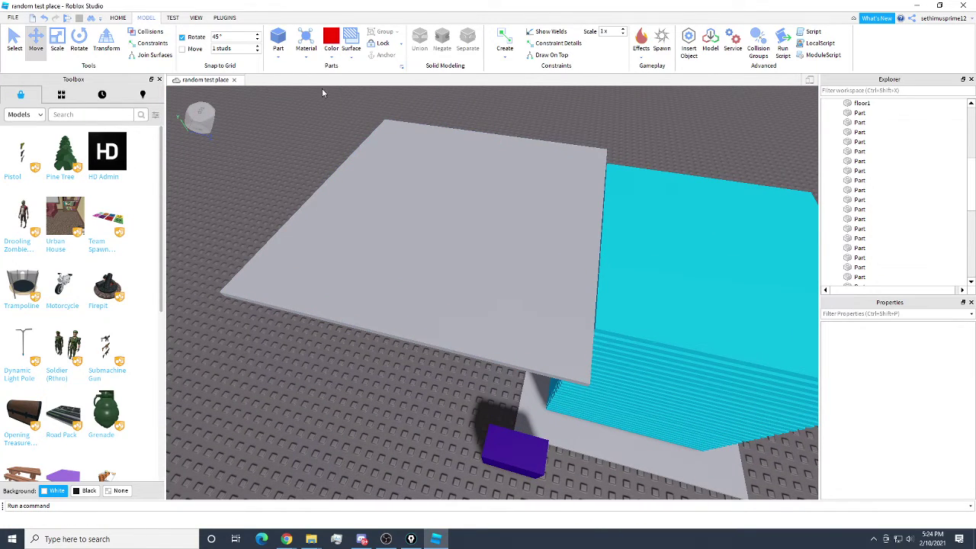
- Insert a red block part and place it on the corner of the floor2 plate nearest the cyan tower
{"action": "left_click", "coordinate": [280, 44]}
{"action": "left_click_drag", "start_coordinate": [510, 293], "coordinate": [532, 251]}
{"action": "right_click_drag", "start_coordinate": [526, 258], "coordinate": [532, 251]}
{"action": "left_click_drag", "start_coordinate": [531, 251], "coordinate": [504, 348]}
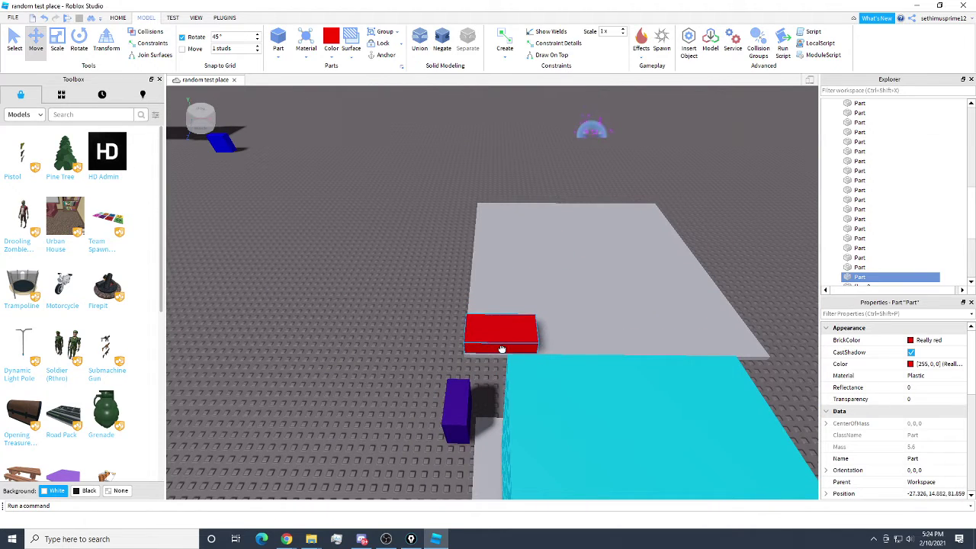
- Scale the red block on floor2 into a tall, thin pillar
{"action": "left_click", "coordinate": [55, 47]}
{"action": "left_click_drag", "start_coordinate": [557, 334], "coordinate": [504, 332]}
{"action": "right_click_drag", "start_coordinate": [504, 332], "coordinate": [498, 299]}
{"action": "left_click_drag", "start_coordinate": [491, 326], "coordinate": [492, 257]}
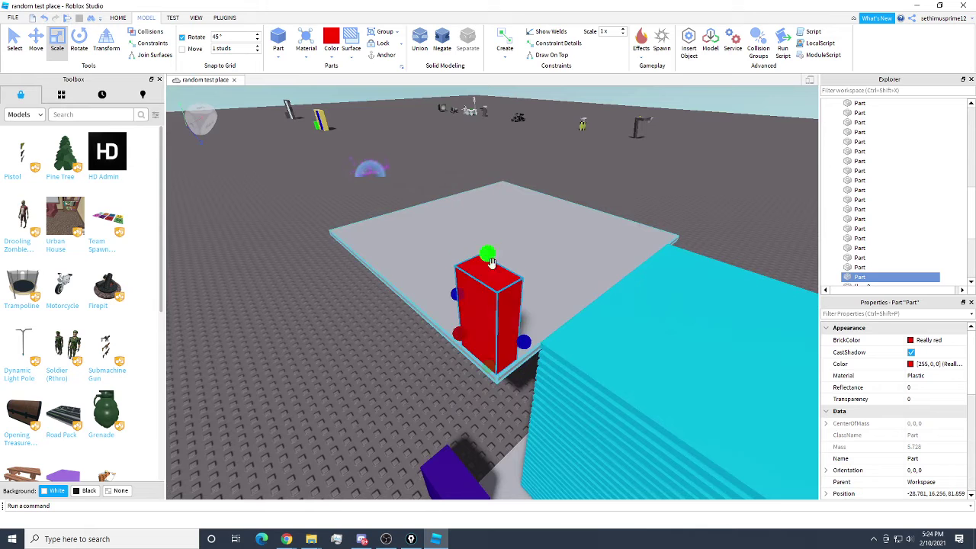
{"action": "left_click_drag", "start_coordinate": [460, 299], "coordinate": [482, 317]}
{"action": "right_click_drag", "start_coordinate": [523, 228], "coordinate": [522, 206]}
{"action": "left_click_drag", "start_coordinate": [484, 225], "coordinate": [485, 203]}
- Duplicate the red pillar, move the copy to the outer corner of the floor1 plate and color it lime green
{"action": "right_click", "coordinate": [484, 260]}
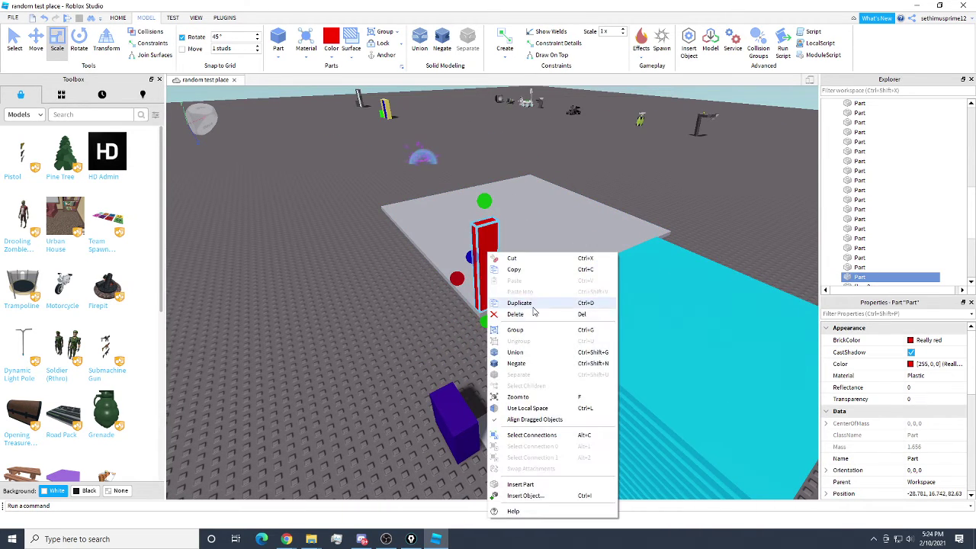
{"action": "left_click", "coordinate": [333, 162]}
{"action": "left_click", "coordinate": [36, 48]}
{"action": "right_click_drag", "start_coordinate": [349, 193], "coordinate": [359, 200]}
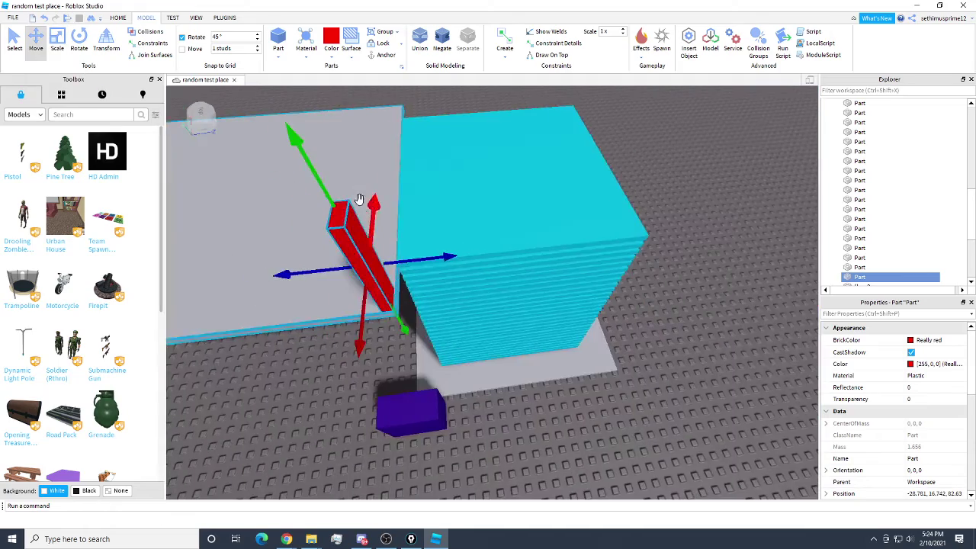
{"action": "left_click_drag", "start_coordinate": [445, 261], "coordinate": [519, 215]}
{"action": "left_click", "coordinate": [331, 42]}
{"action": "left_click", "coordinate": [513, 159]}
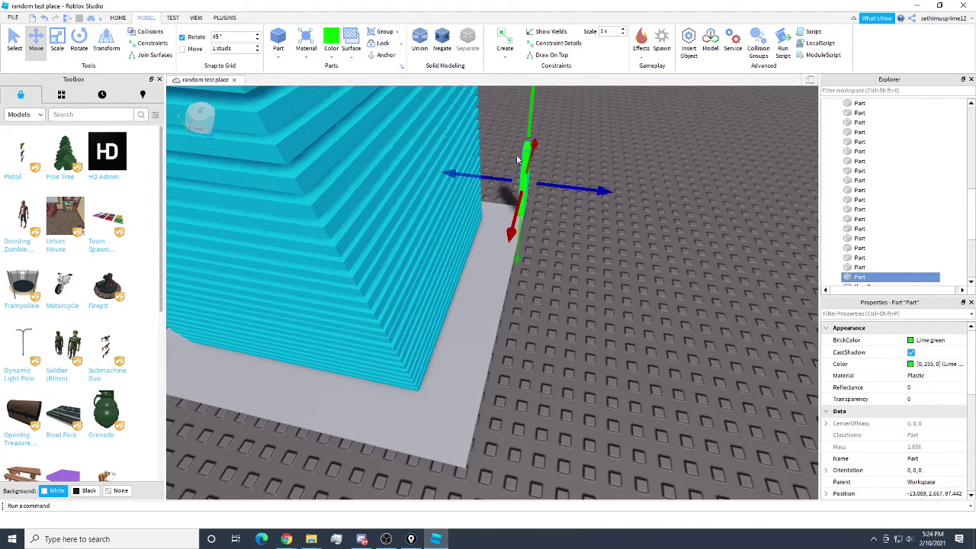
{"action": "left_click", "coordinate": [641, 170]}
- Examine the cyan tower, both floor plates and the red and green pillars from several angles
{"action": "key", "text": "s"}
{"action": "right_click_drag", "start_coordinate": [641, 170], "coordinate": [643, 170]}
{"action": "key", "text": "w"}
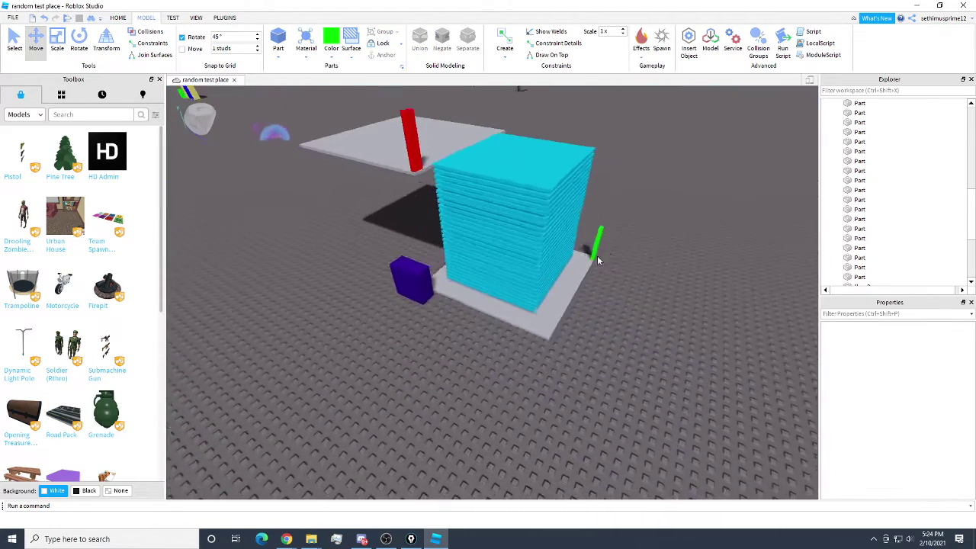
{"action": "scroll", "coordinate": [612, 232], "scroll_direction": "up", "scroll_amount": 2}
{"action": "key", "text": "s"}
{"action": "key", "text": "d"}
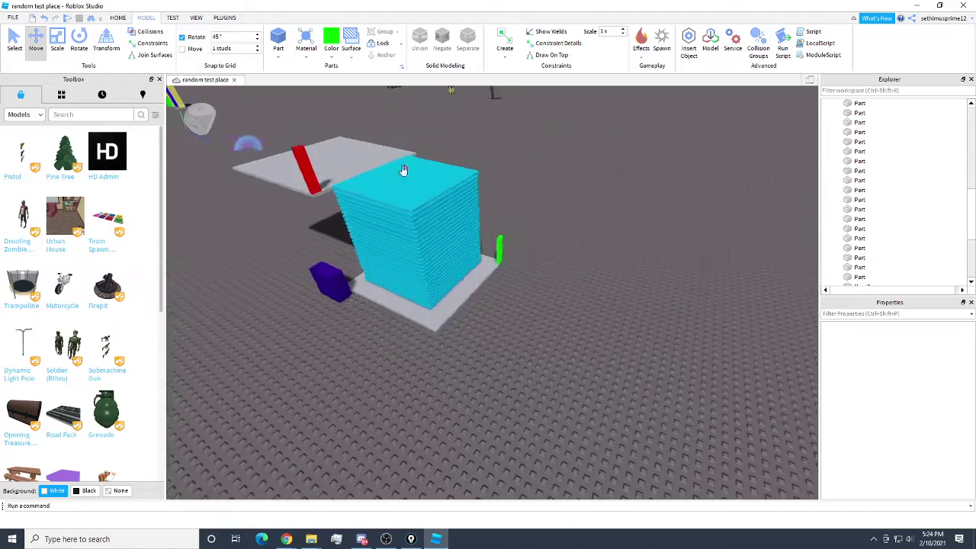
{"action": "right_click_drag", "start_coordinate": [394, 158], "coordinate": [395, 158]}
{"action": "key", "text": "w"}
{"action": "key", "text": "s"}
{"action": "key", "text": "d"}
{"action": "key", "text": "w"}
{"action": "key", "text": "a"}
{"action": "right_click_drag", "start_coordinate": [462, 196], "coordinate": [468, 217]}
{"action": "key", "text": "w"}
{"action": "key", "text": "a"}
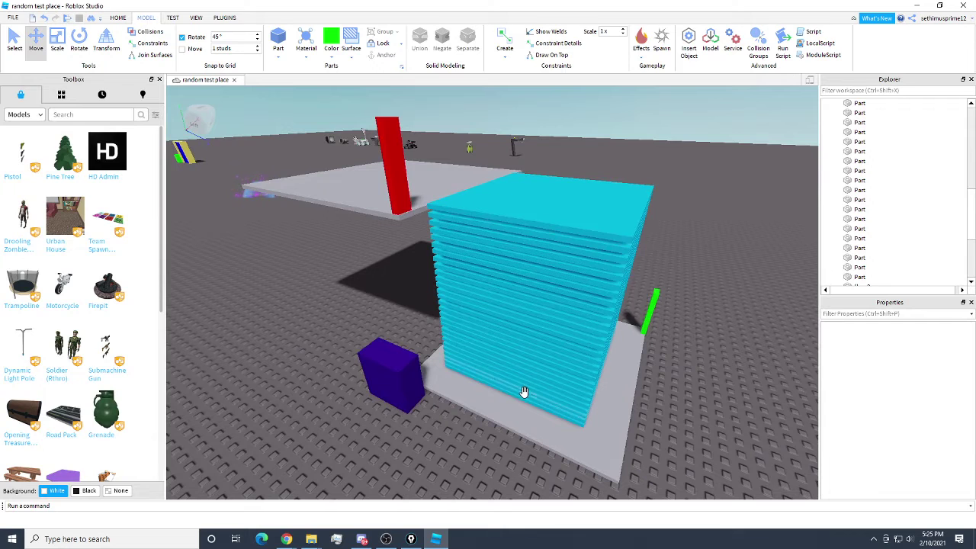
- Rename the lowest cyan plate of the tower to 1 and the plate directly above it to 2
{"action": "left_click", "coordinate": [521, 399]}
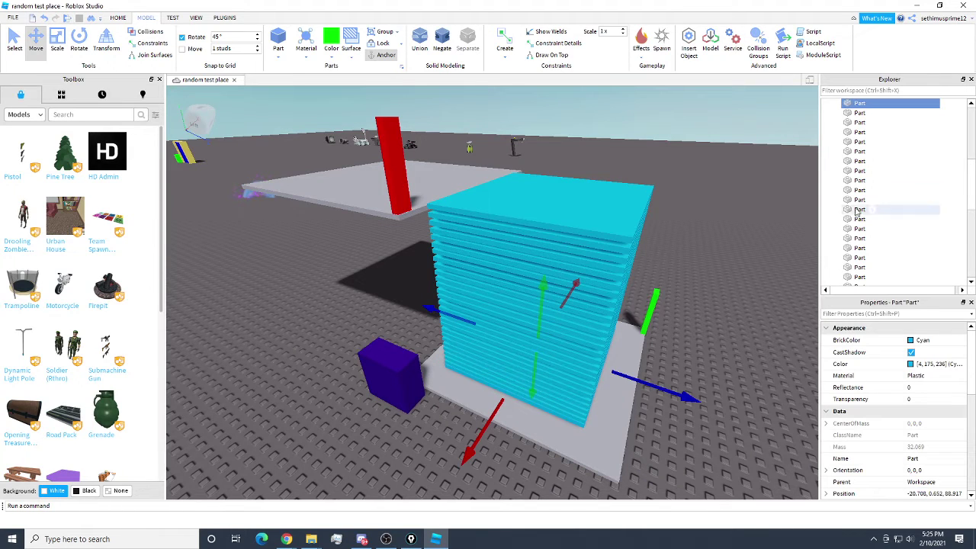
{"action": "right_click", "coordinate": [861, 103]}
{"action": "left_click", "coordinate": [885, 171]}
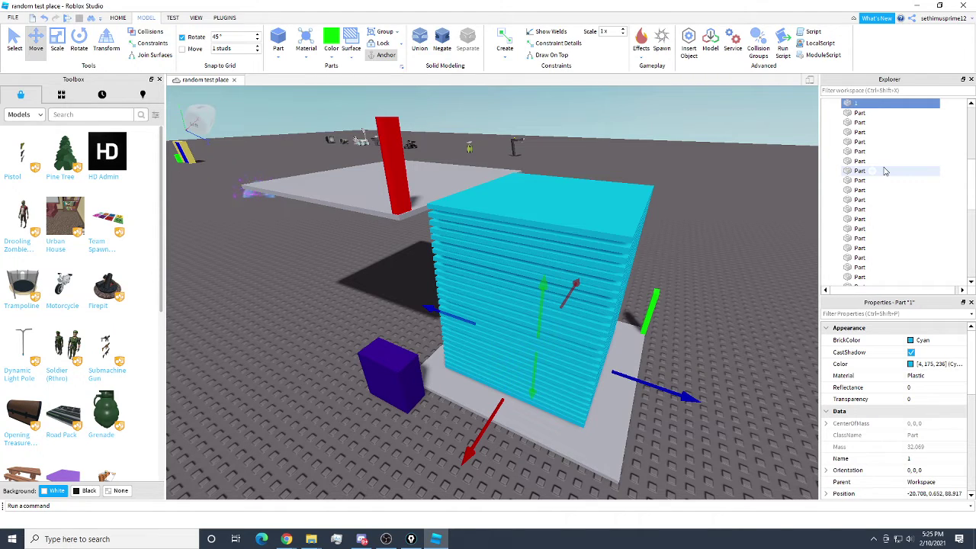
{"action": "scroll", "coordinate": [708, 307], "scroll_direction": "up", "scroll_amount": 10}
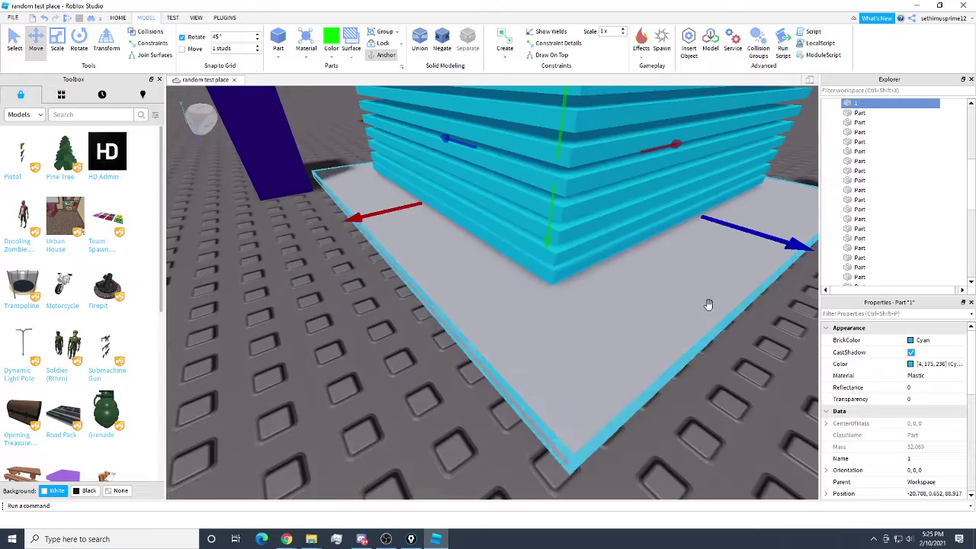
{"action": "left_click", "coordinate": [574, 253]}
{"action": "right_click", "coordinate": [853, 116]}
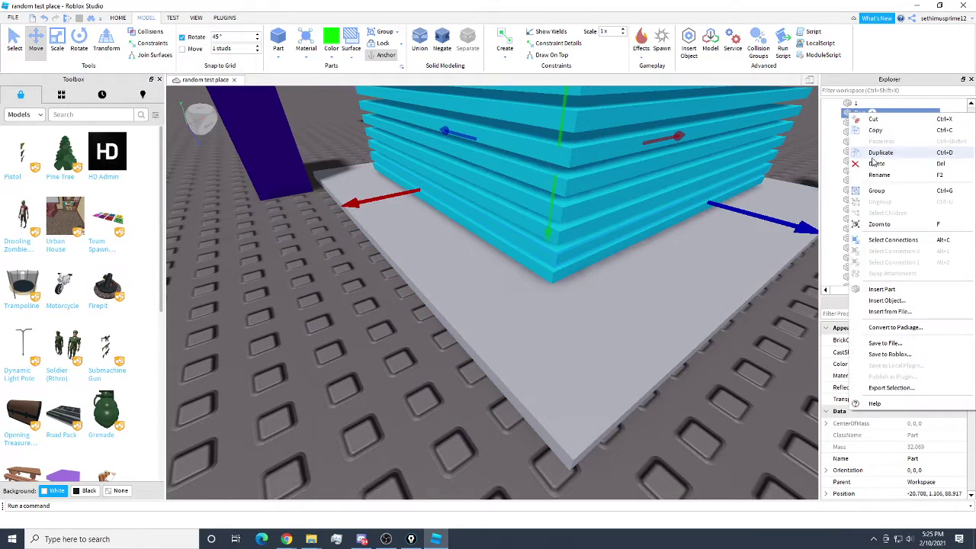
{"action": "left_click", "coordinate": [877, 174]}
{"action": "type", "text": "2"}
{"action": "key", "text": "Return"}
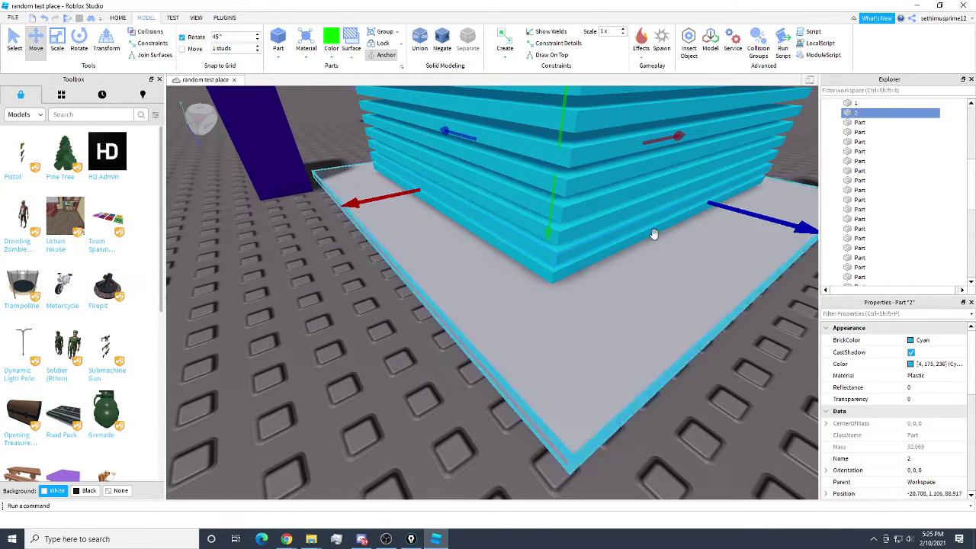
- Rename the third cyan plate from the bottom to 3 and the fourth to 4
{"action": "left_click", "coordinate": [856, 124]}
{"action": "right_click", "coordinate": [852, 123]}
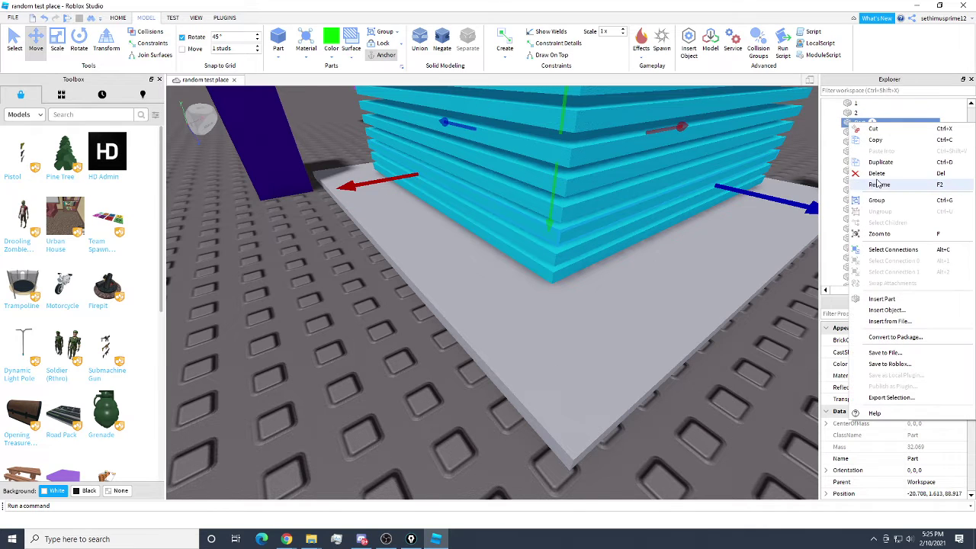
{"action": "left_click", "coordinate": [879, 183]}
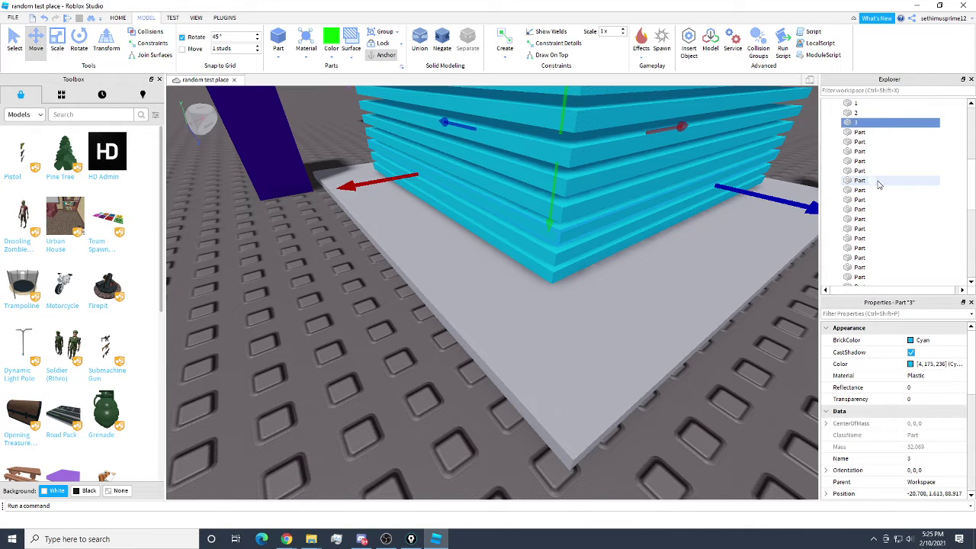
{"action": "left_click", "coordinate": [858, 133]}
{"action": "right_click", "coordinate": [858, 134]}
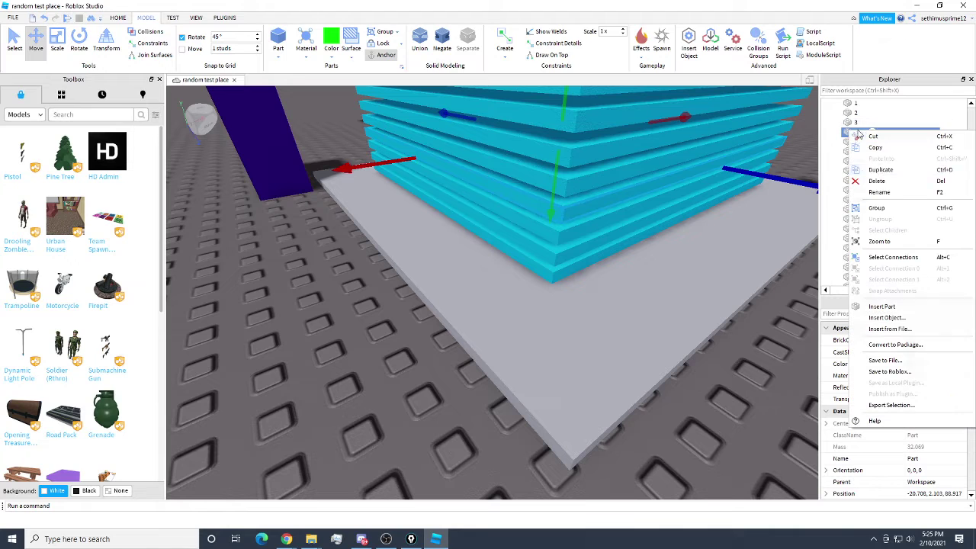
{"action": "left_click", "coordinate": [879, 192]}
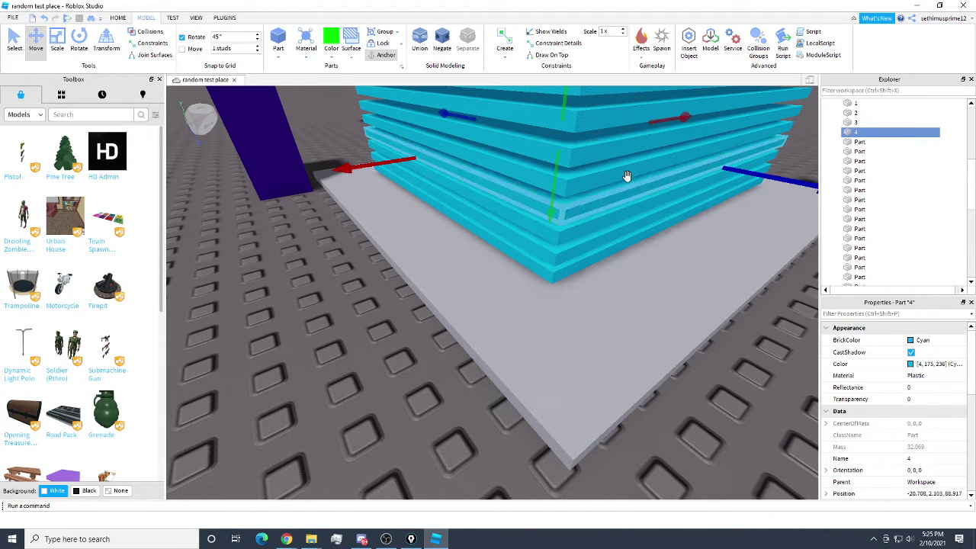
- Rename the fifth cyan plate from the bottom to 5 and the sixth to 6
{"action": "left_click", "coordinate": [602, 174]}
{"action": "right_click", "coordinate": [859, 145]}
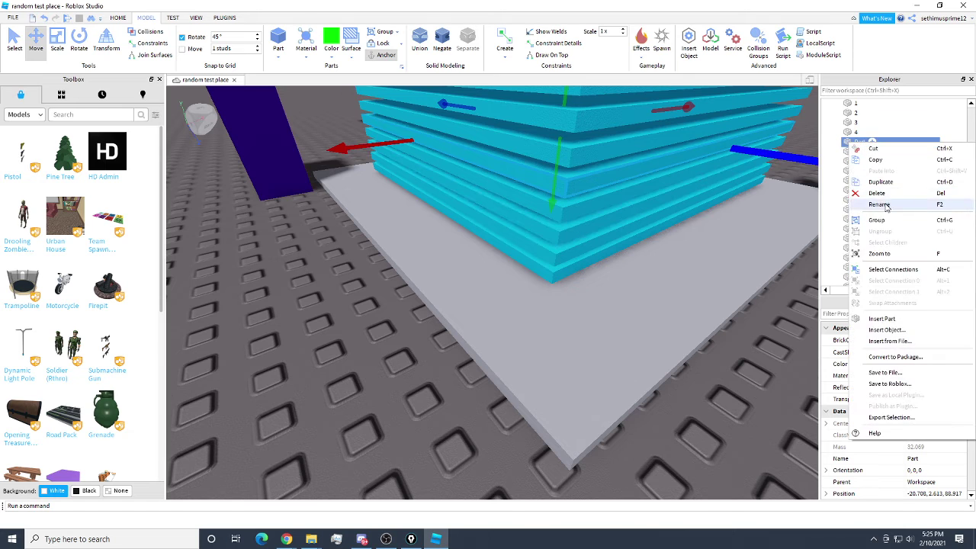
{"action": "left_click", "coordinate": [885, 204]}
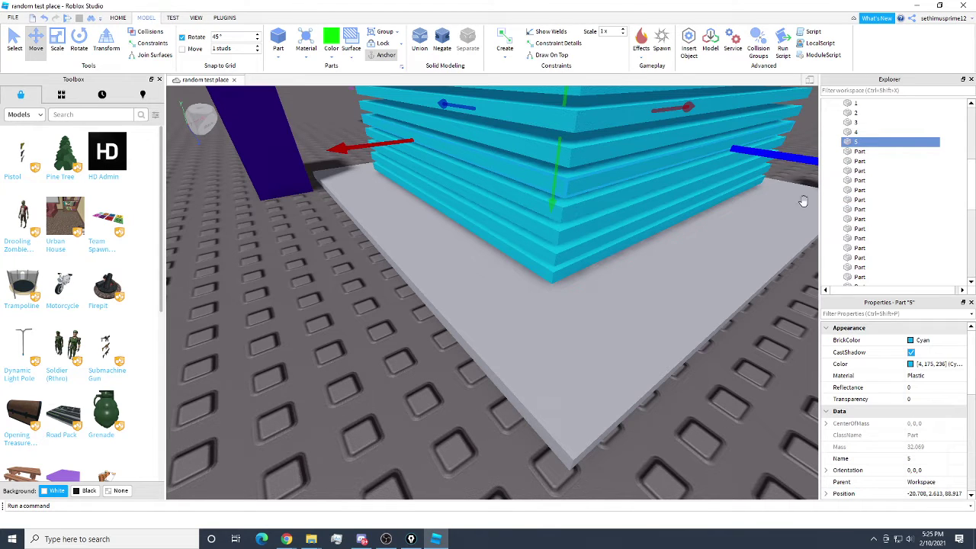
{"action": "left_click", "coordinate": [604, 150]}
{"action": "right_click", "coordinate": [860, 152]}
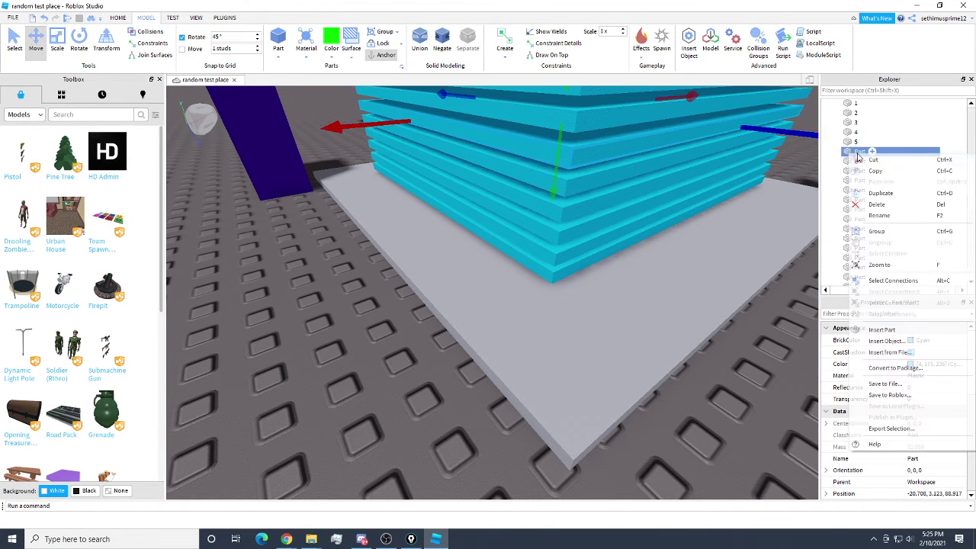
{"action": "left_click", "coordinate": [889, 218]}
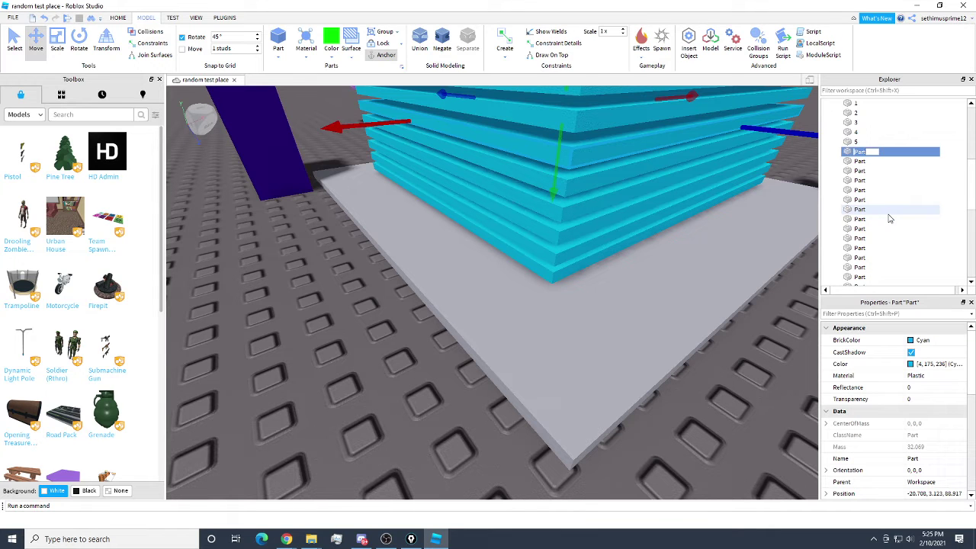
- Rename the seventh cyan plate from the bottom to 7 and the eighth to 8
{"action": "right_click_drag", "start_coordinate": [662, 286], "coordinate": [662, 286]}
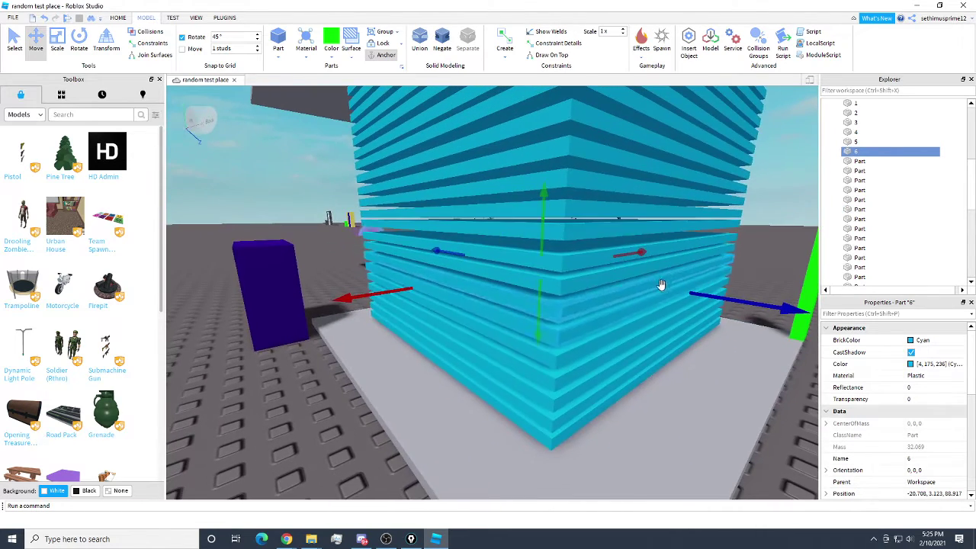
{"action": "left_click", "coordinate": [584, 312]}
{"action": "right_click", "coordinate": [861, 162]}
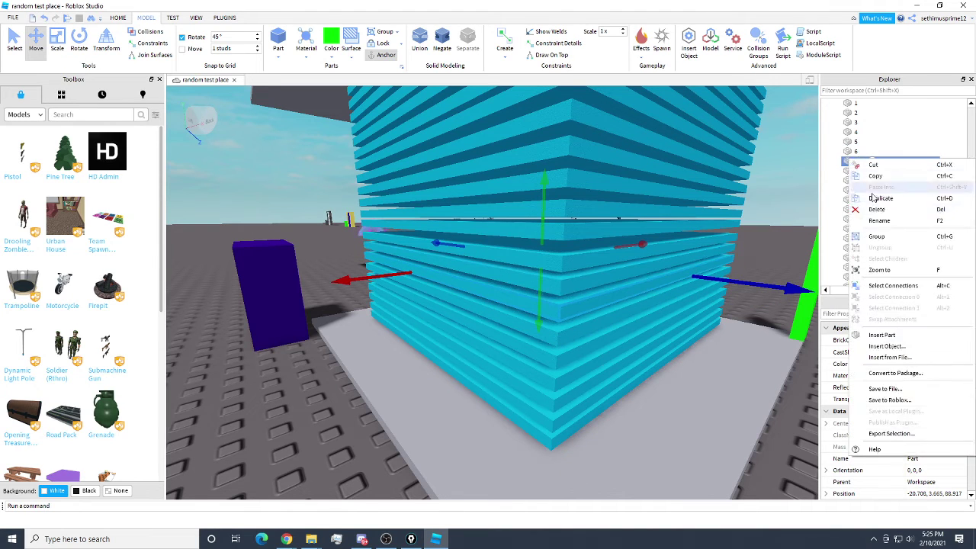
{"action": "left_click", "coordinate": [880, 222]}
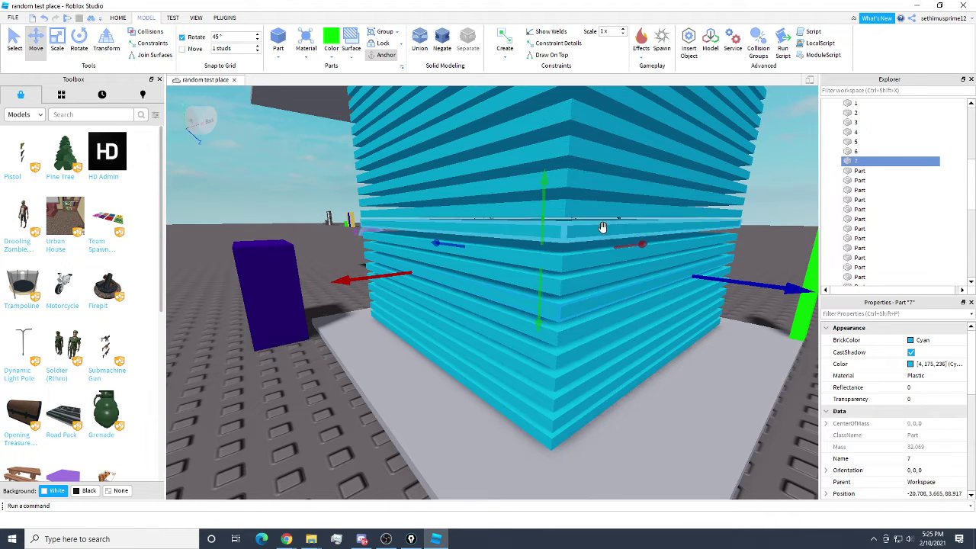
{"action": "left_click", "coordinate": [699, 282]}
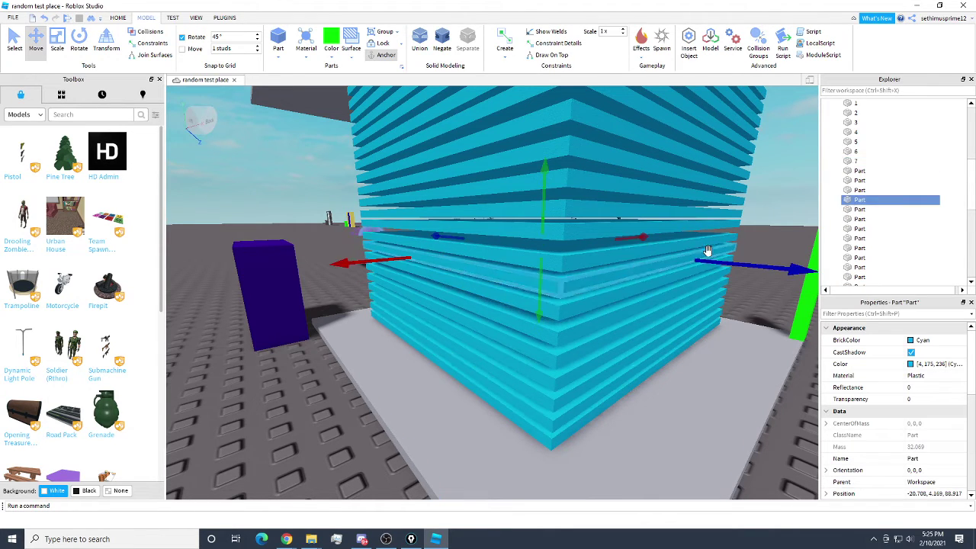
{"action": "left_click", "coordinate": [581, 309]}
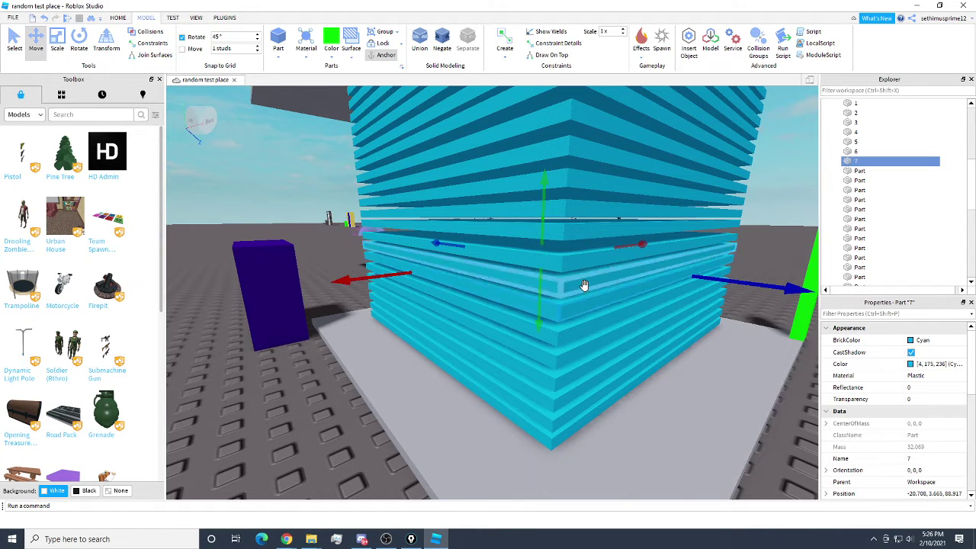
{"action": "left_click", "coordinate": [584, 286]}
{"action": "right_click", "coordinate": [862, 200]}
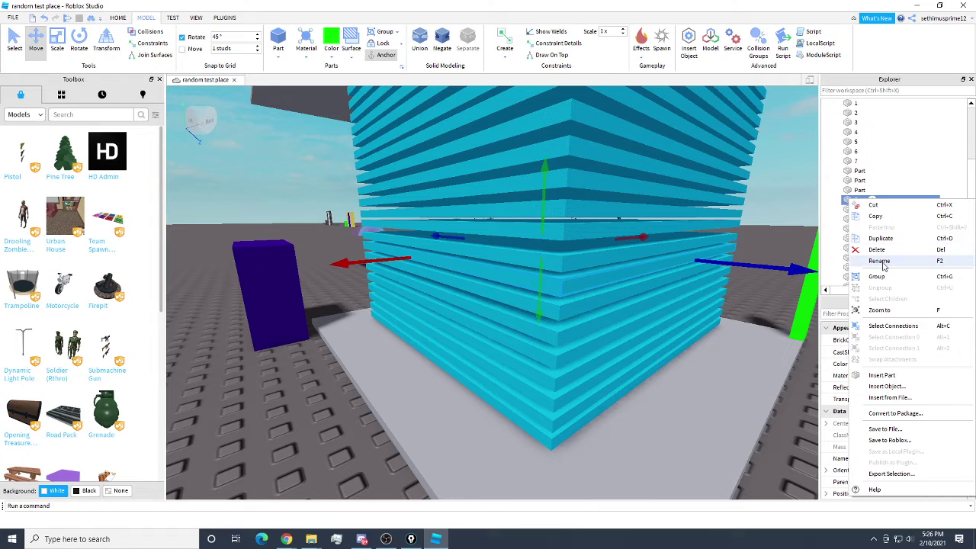
{"action": "left_click", "coordinate": [883, 267]}
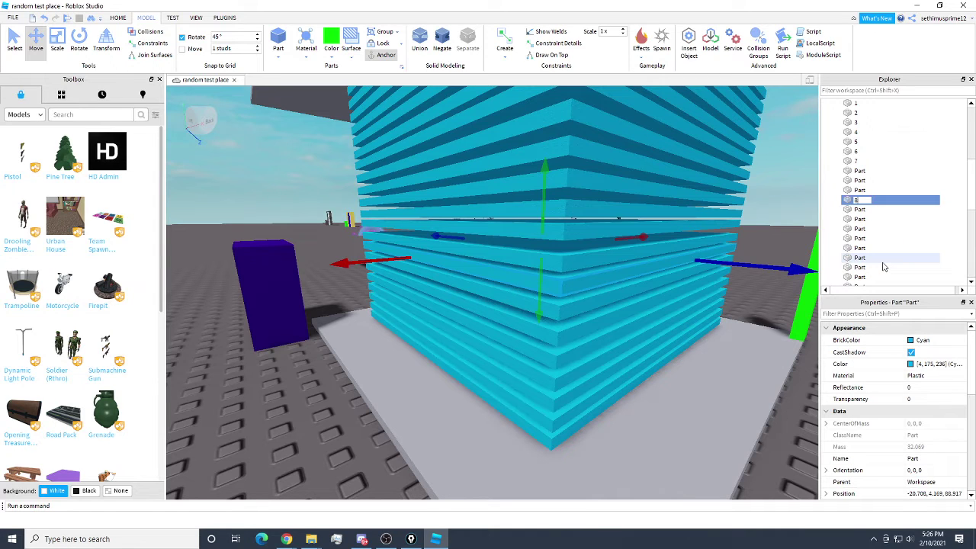
- Rename the ninth cyan plate from the bottom to 9 and the tenth to 10
{"action": "left_click", "coordinate": [571, 266]}
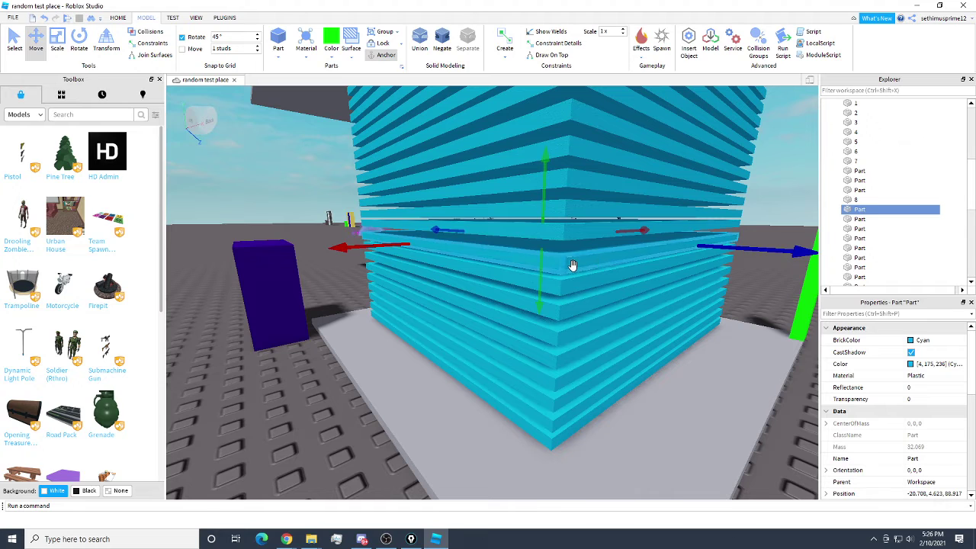
{"action": "right_click", "coordinate": [859, 216]}
{"action": "left_click", "coordinate": [874, 274]}
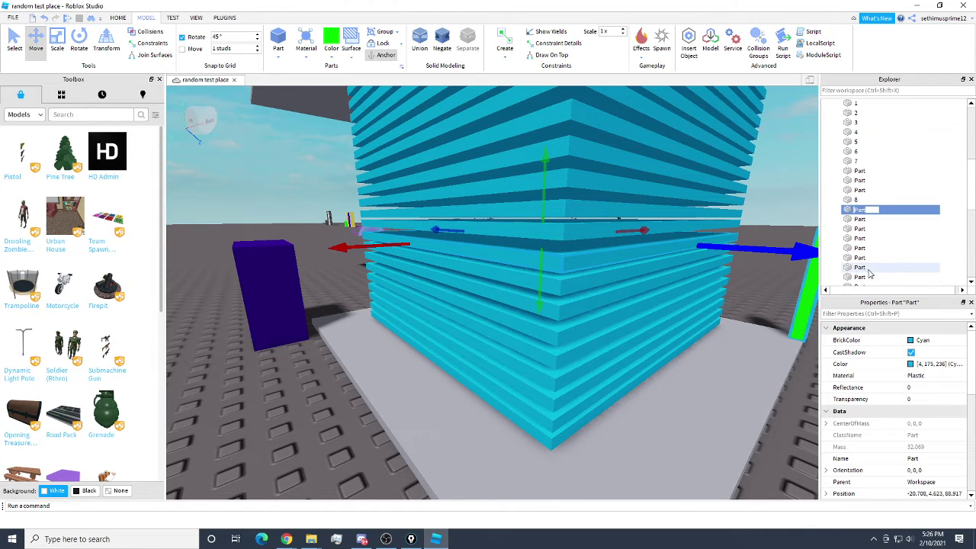
{"action": "left_click", "coordinate": [603, 233]}
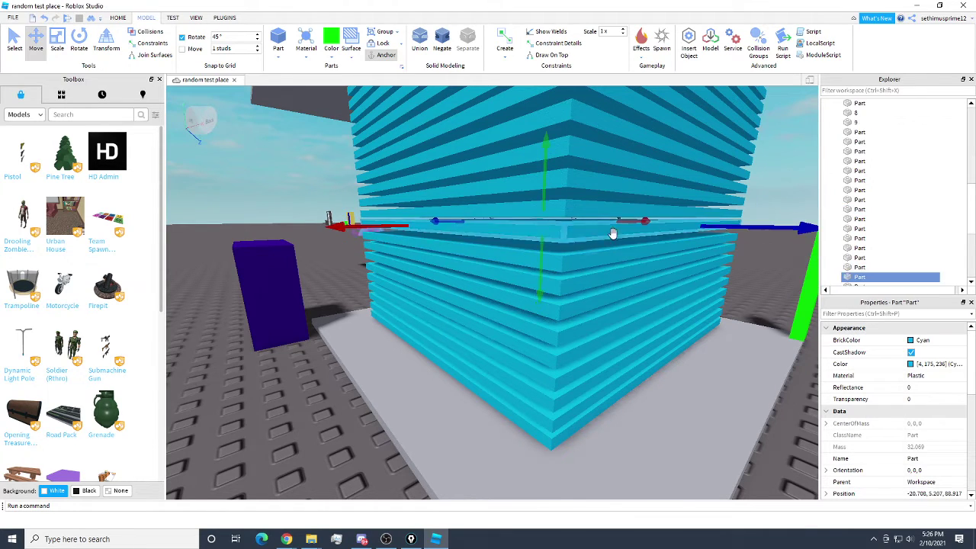
{"action": "right_click", "coordinate": [860, 278]}
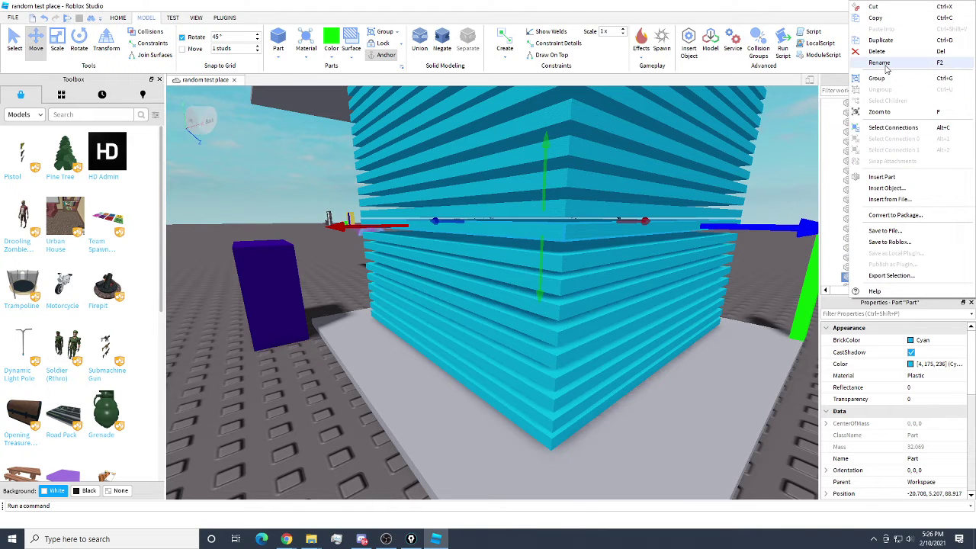
{"action": "left_click", "coordinate": [889, 66]}
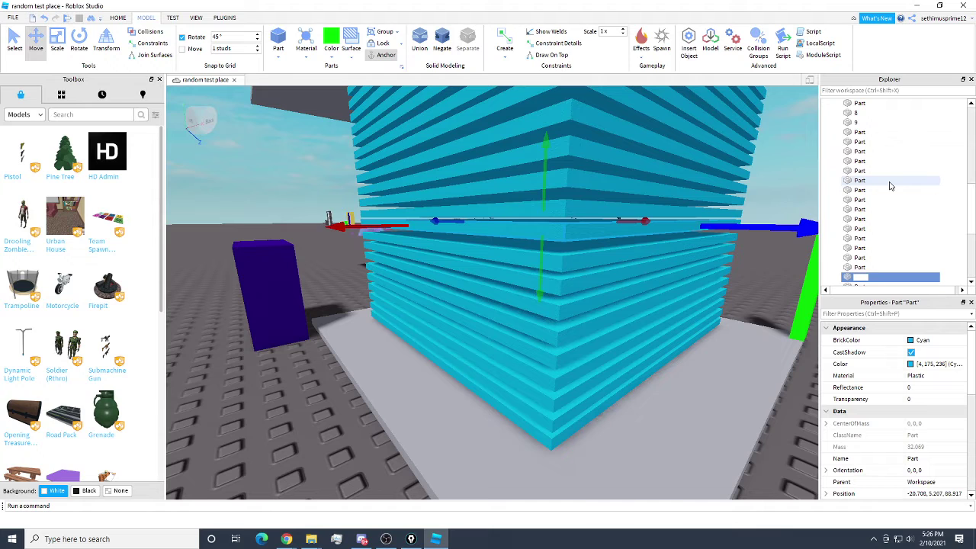
- Rename the eleventh cyan plate from the bottom of the tower to 11
{"action": "left_click", "coordinate": [587, 202]}
{"action": "right_click", "coordinate": [864, 107]}
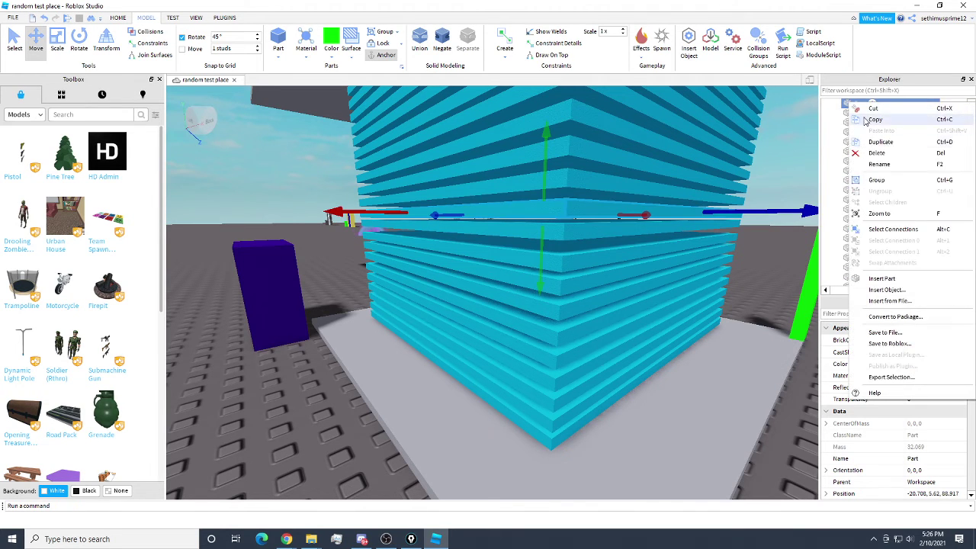
{"action": "left_click", "coordinate": [886, 175]}
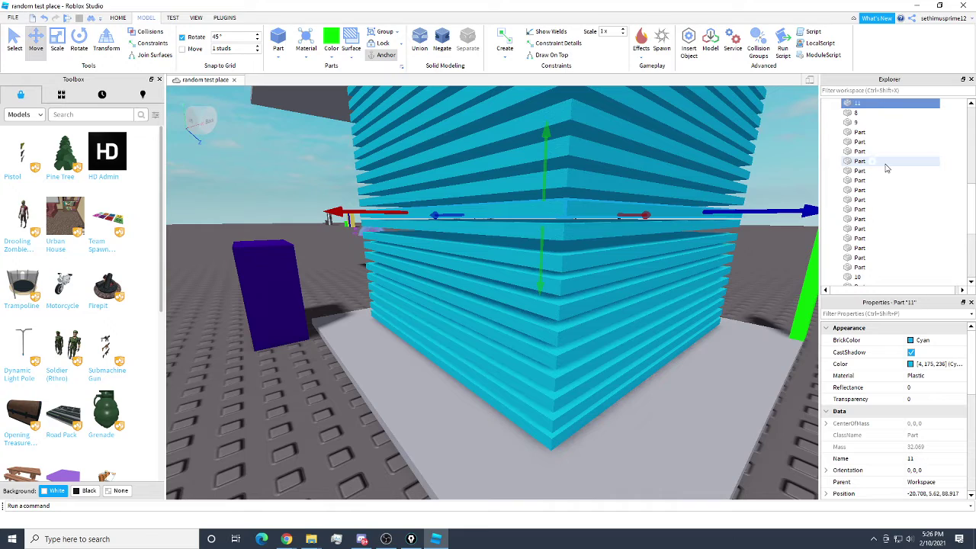
- Rename the twelfth cyan plate from the bottom of the tower to 12
{"action": "right_click_drag", "start_coordinate": [582, 302], "coordinate": [640, 404]}
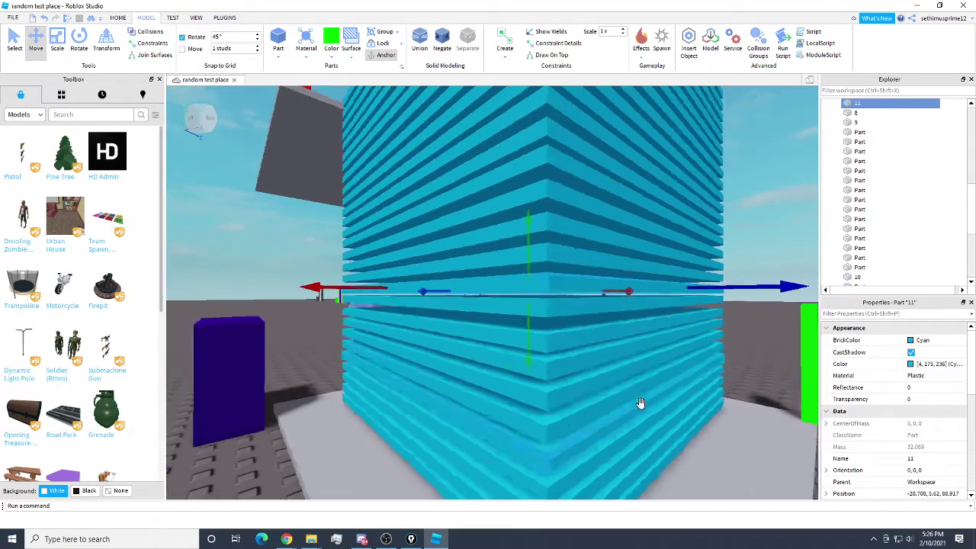
{"action": "scroll", "coordinate": [641, 403], "scroll_direction": "down", "scroll_amount": 2}
{"action": "left_click", "coordinate": [563, 277]}
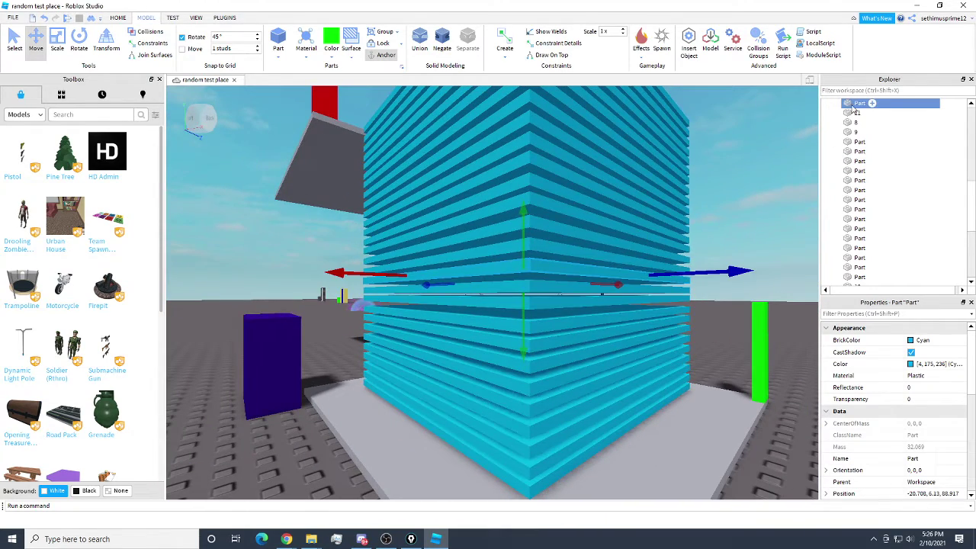
{"action": "right_click", "coordinate": [853, 107]}
{"action": "left_click", "coordinate": [875, 172]}
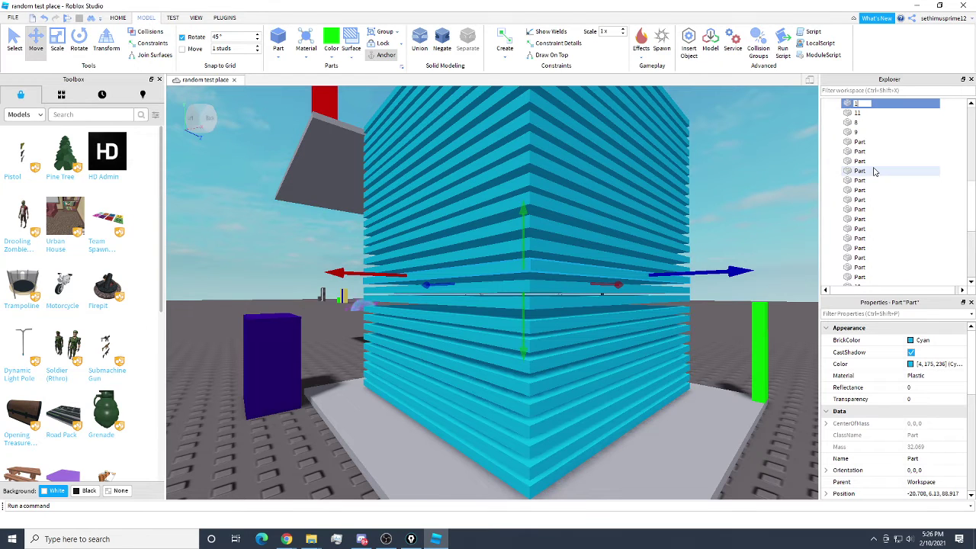
{"action": "type", "text": "12"}
{"action": "key", "text": "Return"}
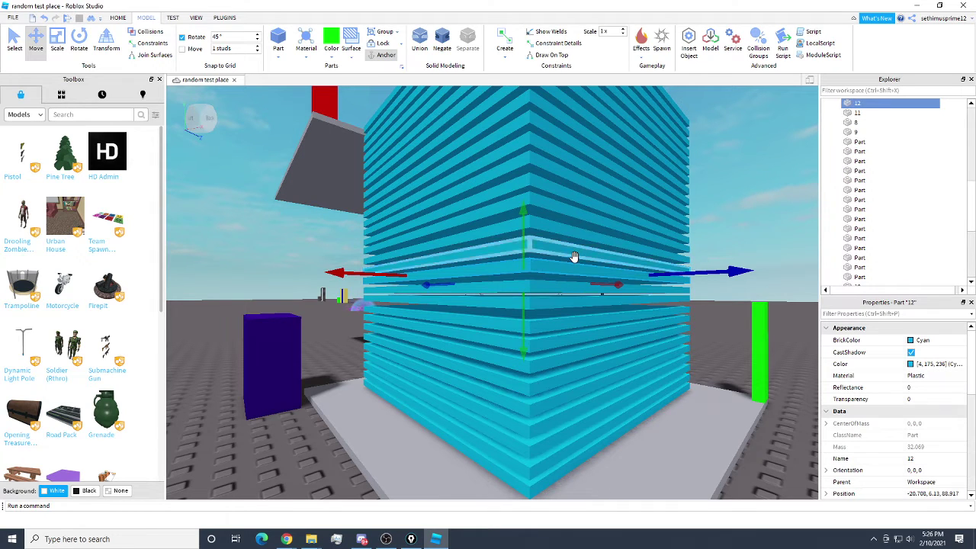
- Rename the thirteenth cyan plate from the bottom, directly above plate 12, to 13
{"action": "key", "text": "ctrl+v"}
{"action": "right_click", "coordinate": [853, 107]}
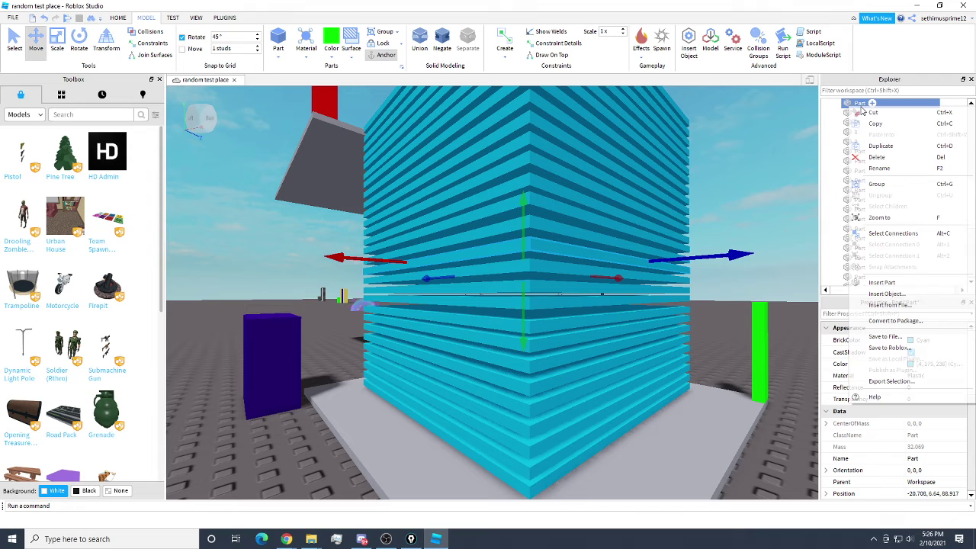
{"action": "left_click", "coordinate": [886, 170]}
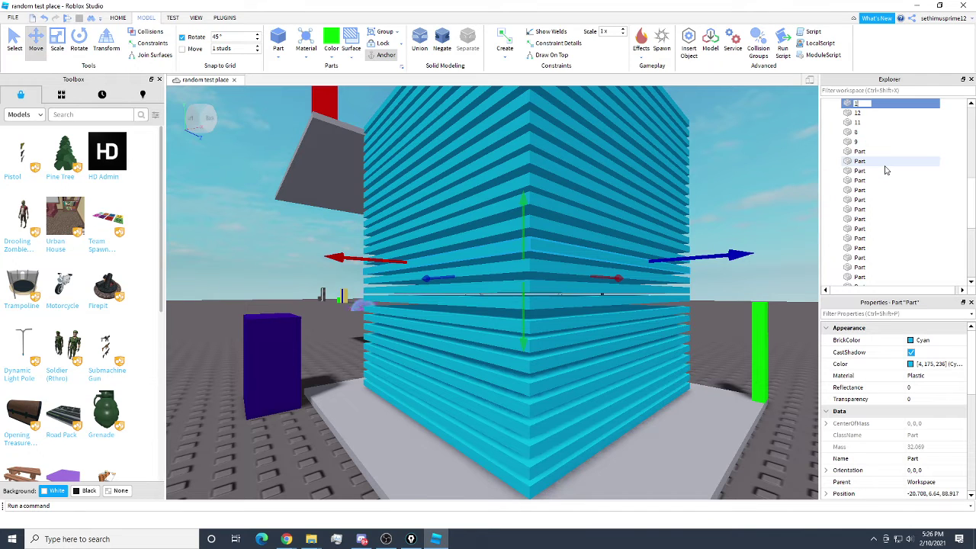
{"action": "type", "text": "13"}
{"action": "key", "text": "Return"}
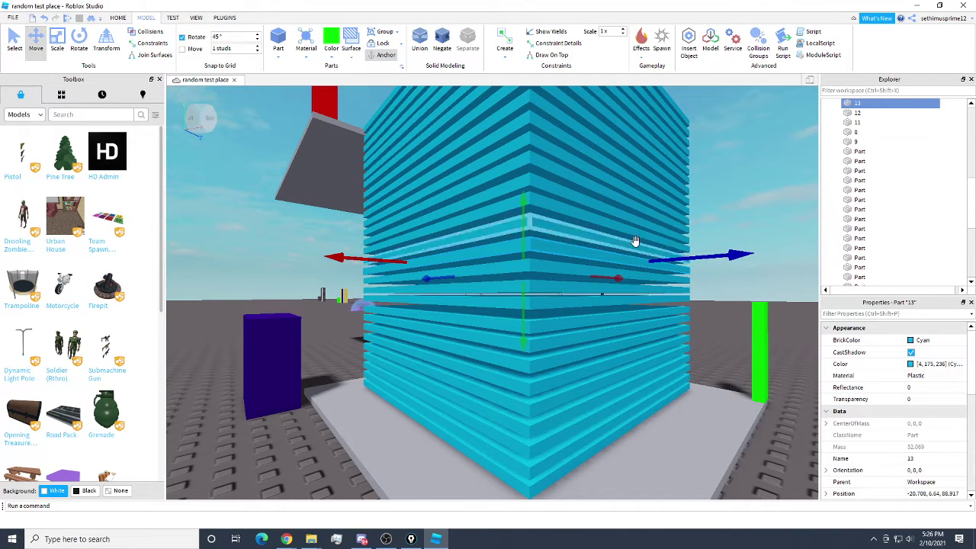
- Rename the fourteenth cyan plate from the bottom to 14 and the fifteenth to 15
{"action": "key", "text": "w"}
{"action": "right_click_drag", "start_coordinate": [717, 336], "coordinate": [710, 337]}
{"action": "key", "text": "s"}
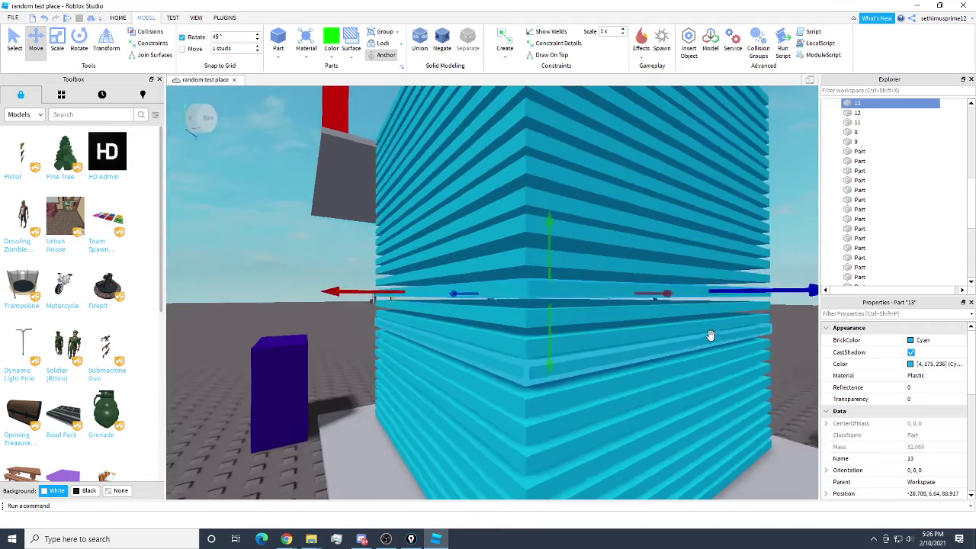
{"action": "left_click", "coordinate": [624, 262]}
{"action": "right_click", "coordinate": [860, 152]}
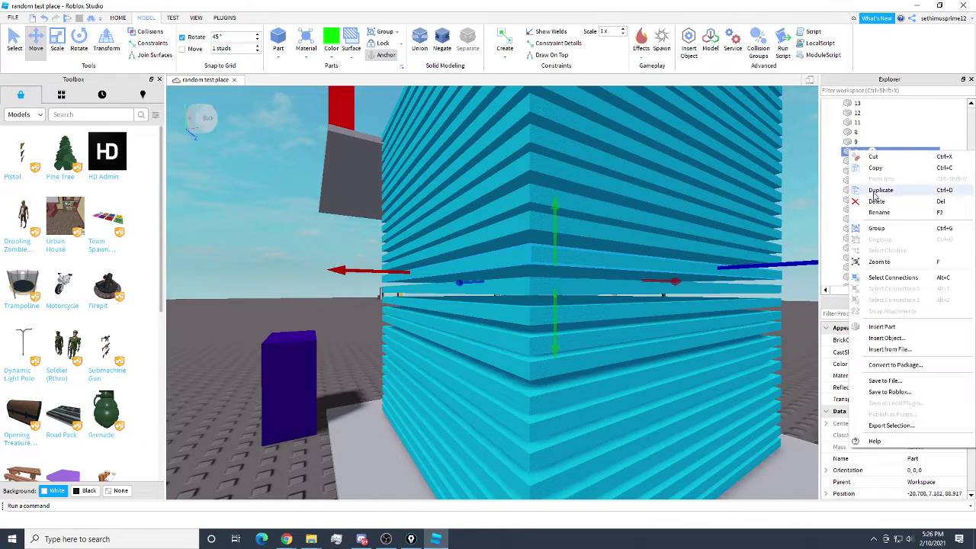
{"action": "left_click", "coordinate": [889, 219]}
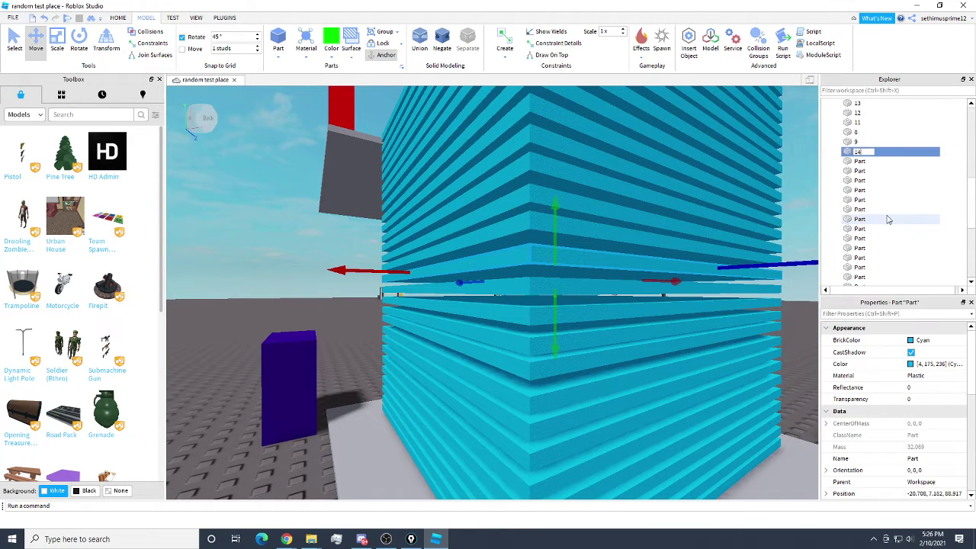
{"action": "left_click", "coordinate": [623, 244]}
{"action": "right_click", "coordinate": [866, 161]}
{"action": "left_click", "coordinate": [883, 222]}
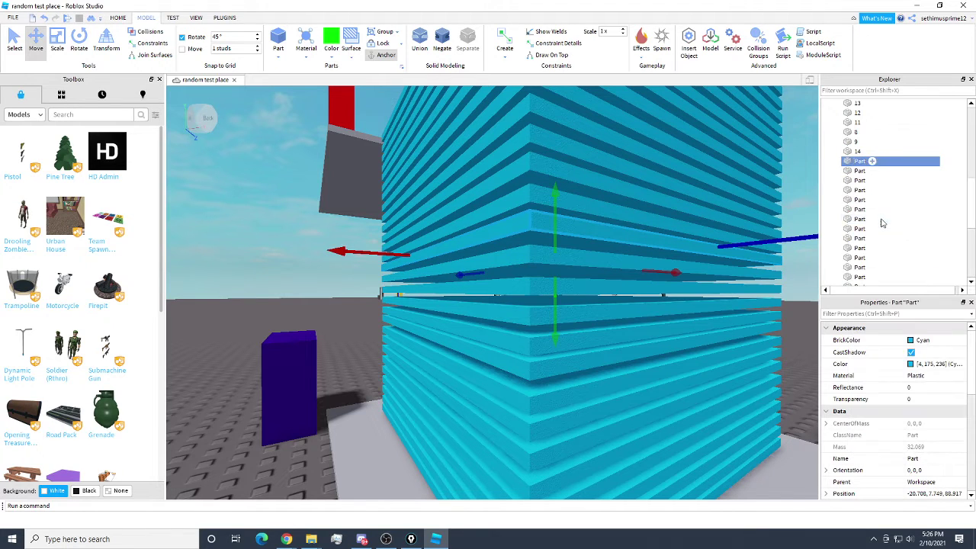
{"action": "type", "text": "15"}
{"action": "key", "text": "Return"}
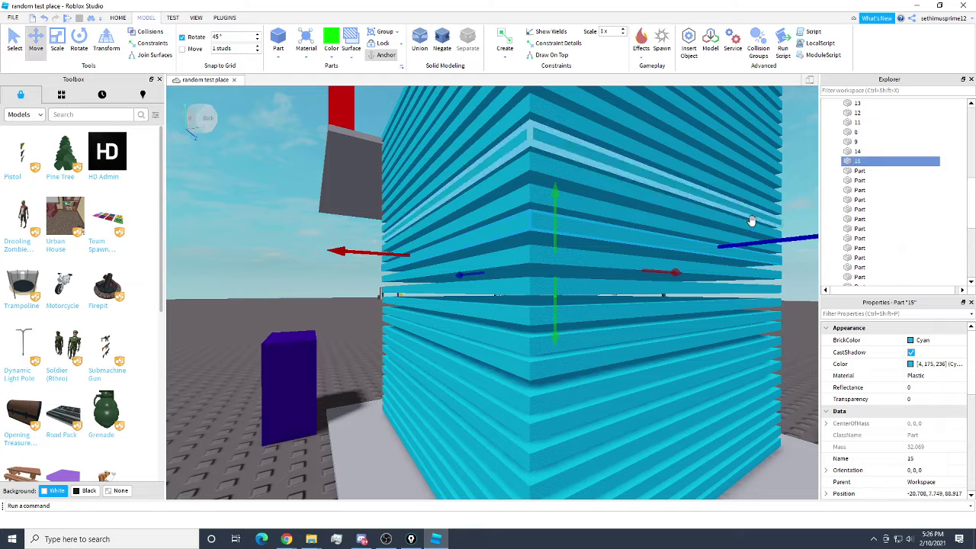
- Rename the sixteenth cyan plate from the bottom to 16 and the seventeenth to 17
{"action": "left_click", "coordinate": [613, 216]}
{"action": "right_click", "coordinate": [850, 182]}
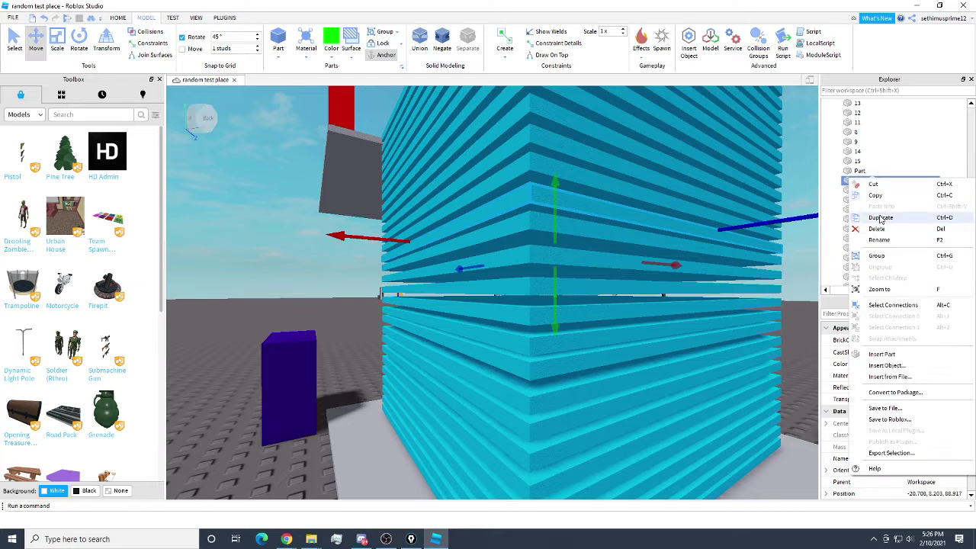
{"action": "left_click", "coordinate": [882, 243]}
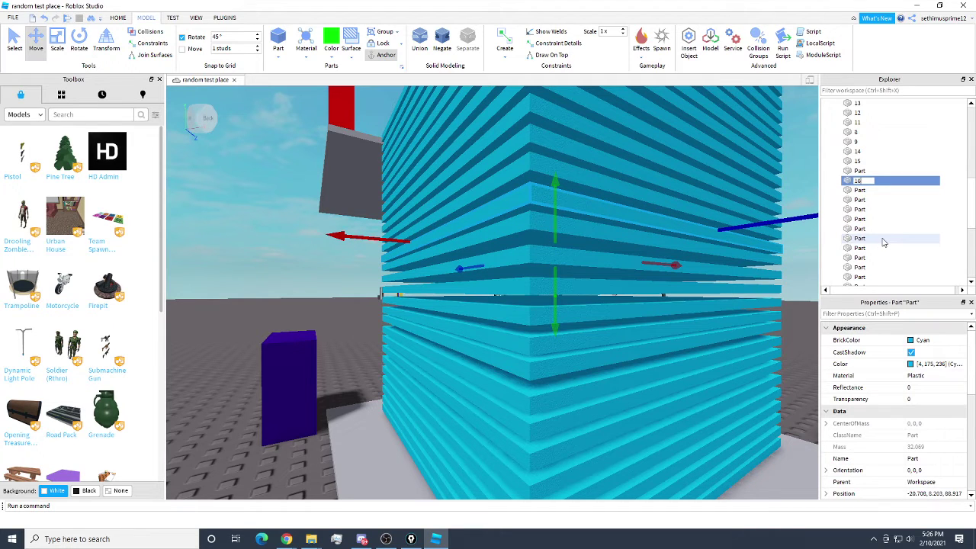
{"action": "left_click", "coordinate": [645, 191]}
{"action": "right_click", "coordinate": [865, 278]}
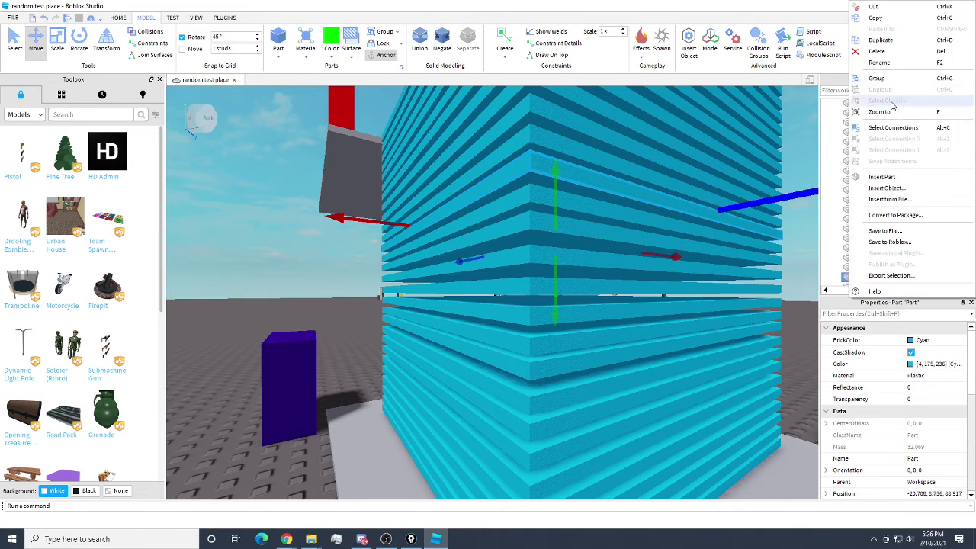
{"action": "left_click", "coordinate": [894, 69]}
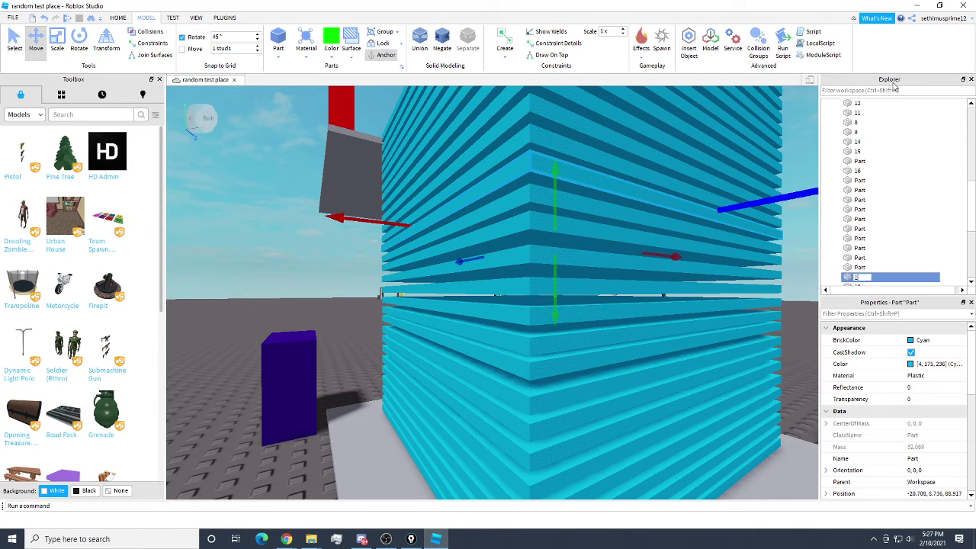
{"action": "key", "text": "Return"}
- Rename the eighteenth cyan plate from the bottom to 18 and the nineteenth to 19
{"action": "right_click_drag", "start_coordinate": [665, 168], "coordinate": [659, 172]}
{"action": "scroll", "coordinate": [659, 171], "scroll_direction": "down", "scroll_amount": 4}
{"action": "scroll", "coordinate": [658, 172], "scroll_direction": "up", "scroll_amount": 3}
{"action": "scroll", "coordinate": [659, 172], "scroll_direction": "up", "scroll_amount": 3}
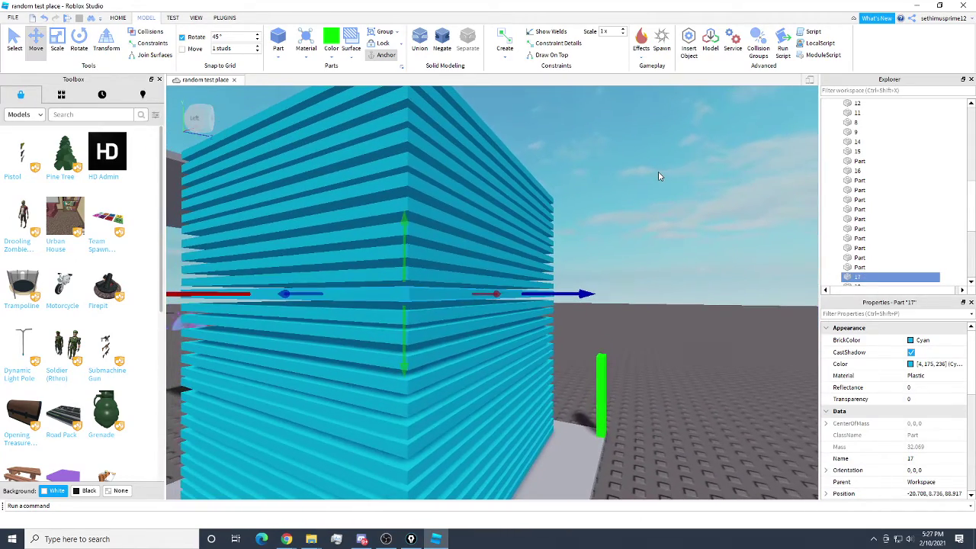
{"action": "left_click", "coordinate": [426, 276]}
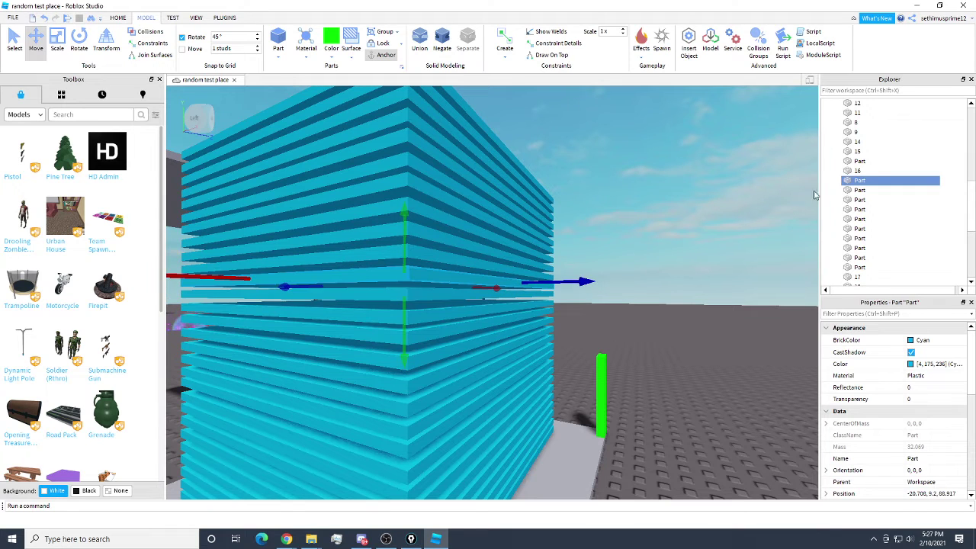
{"action": "right_click", "coordinate": [856, 183]}
{"action": "left_click", "coordinate": [887, 241]}
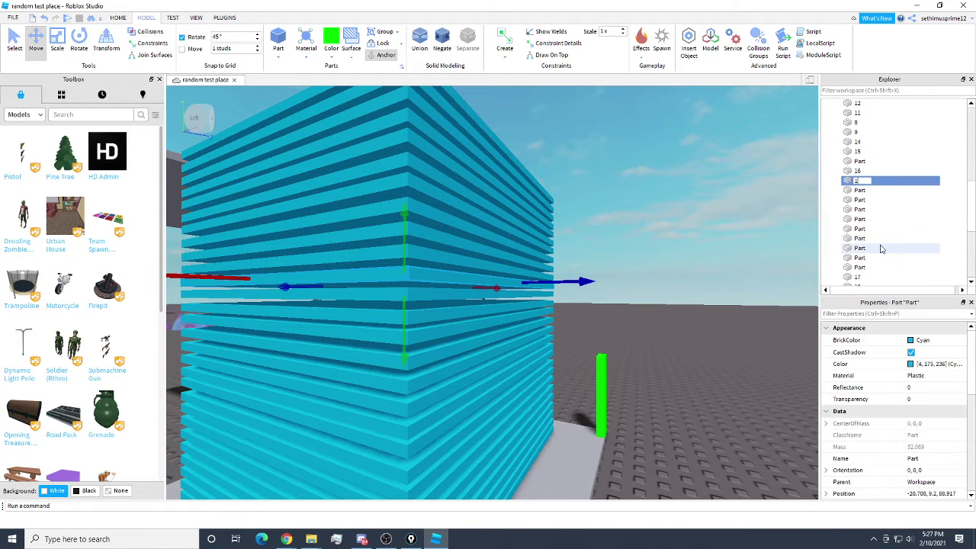
{"action": "left_click", "coordinate": [465, 258]}
{"action": "right_click", "coordinate": [861, 201]}
{"action": "left_click", "coordinate": [890, 267]}
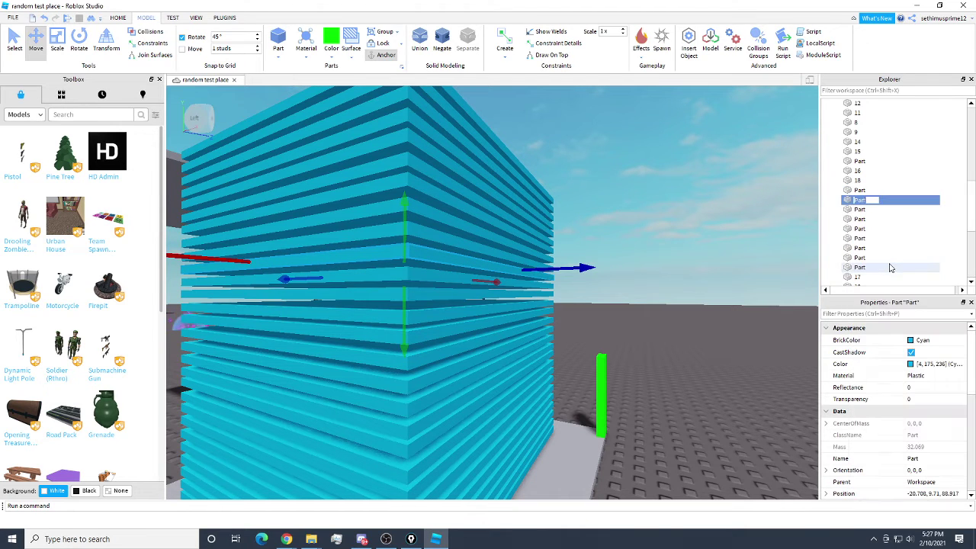
- Rename the twentieth cyan plate from the bottom to 20 and the twenty-first to 21
{"action": "left_click", "coordinate": [455, 244]}
{"action": "right_click", "coordinate": [861, 190]}
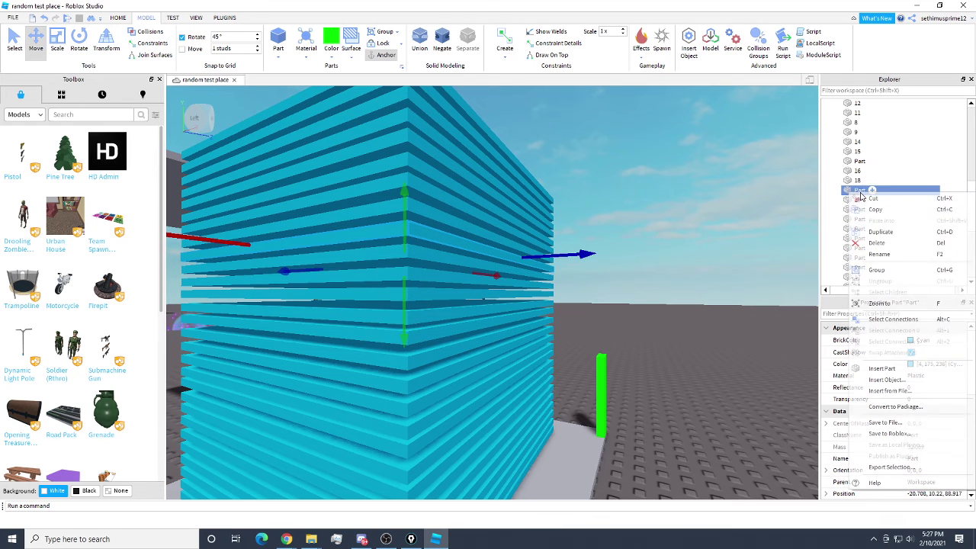
{"action": "left_click", "coordinate": [889, 258]}
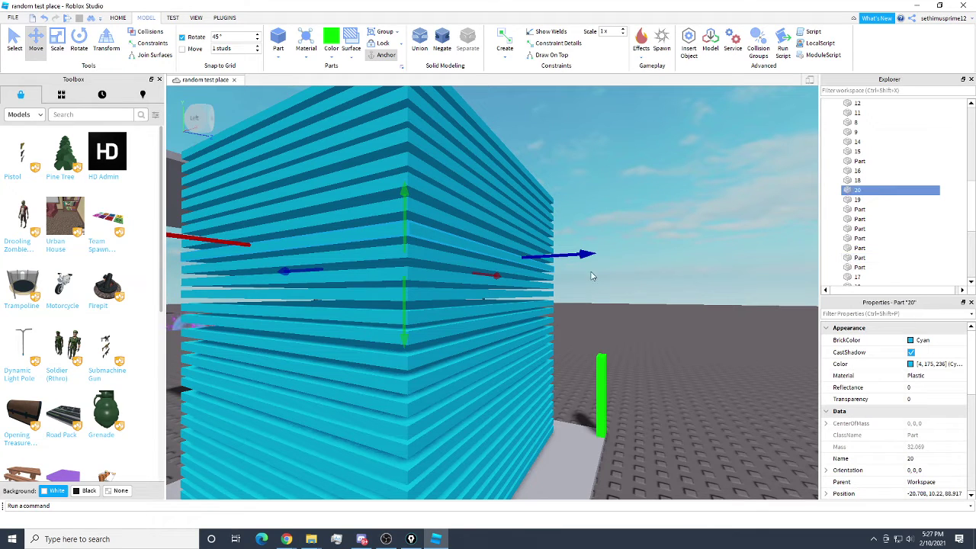
{"action": "left_click", "coordinate": [443, 220]}
{"action": "right_click", "coordinate": [851, 161]}
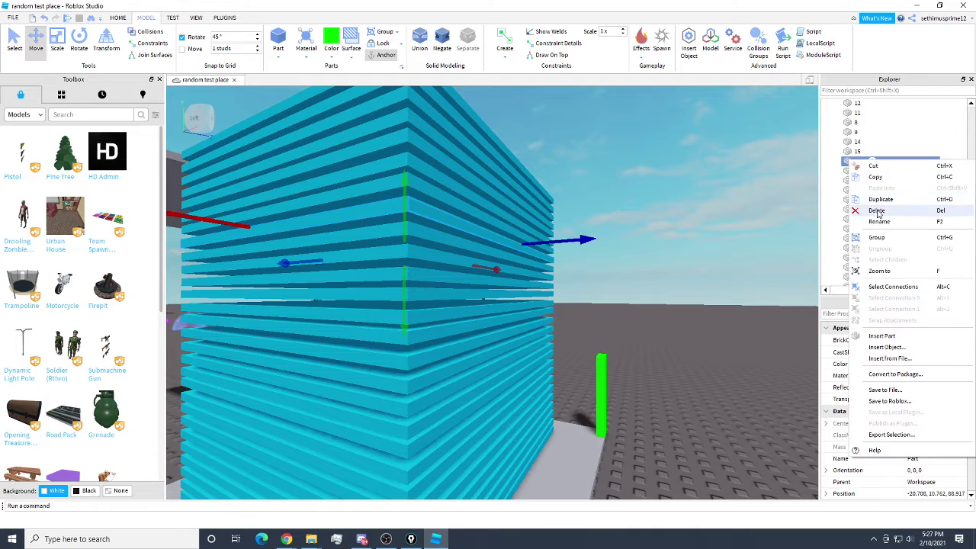
{"action": "left_click", "coordinate": [880, 221]}
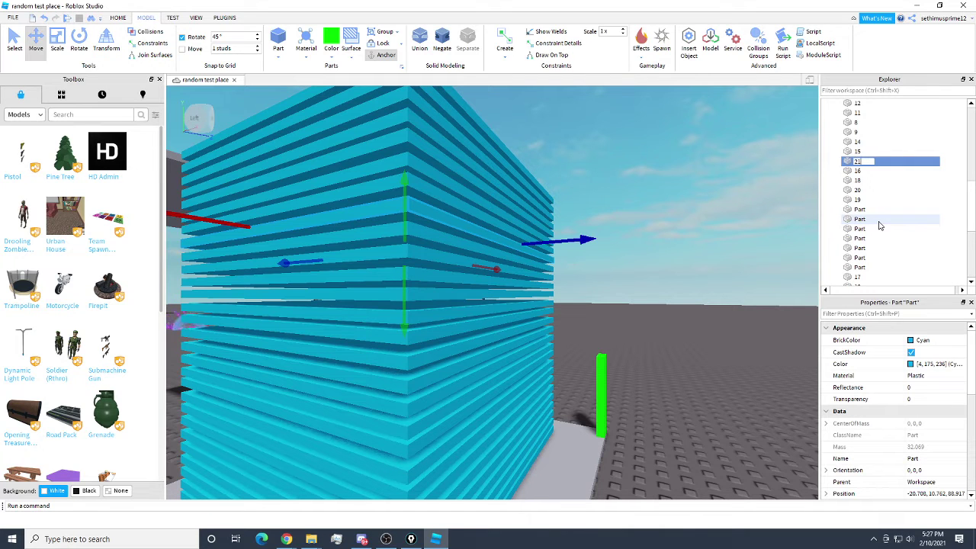
{"action": "type", "text": "21"}
- Rename the two cyan plates directly above plate 21 to 22 and 23, in ascending order
{"action": "left_click", "coordinate": [458, 201]}
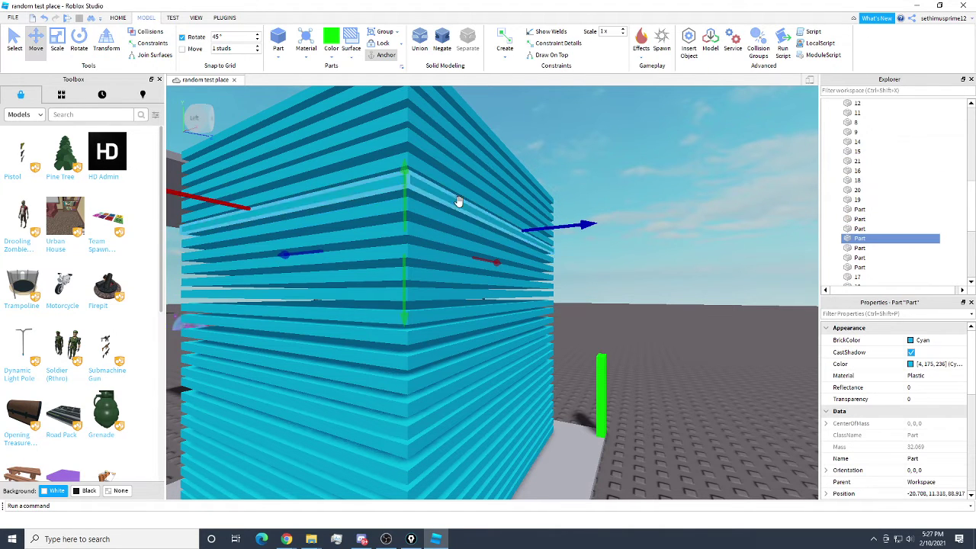
{"action": "right_click", "coordinate": [856, 238]}
{"action": "left_click", "coordinate": [885, 299]}
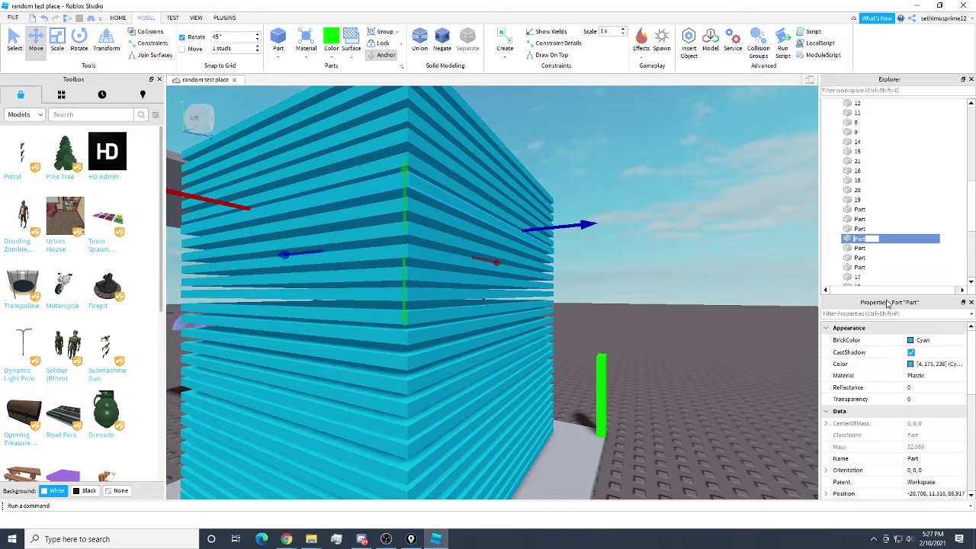
{"action": "left_click", "coordinate": [458, 196]}
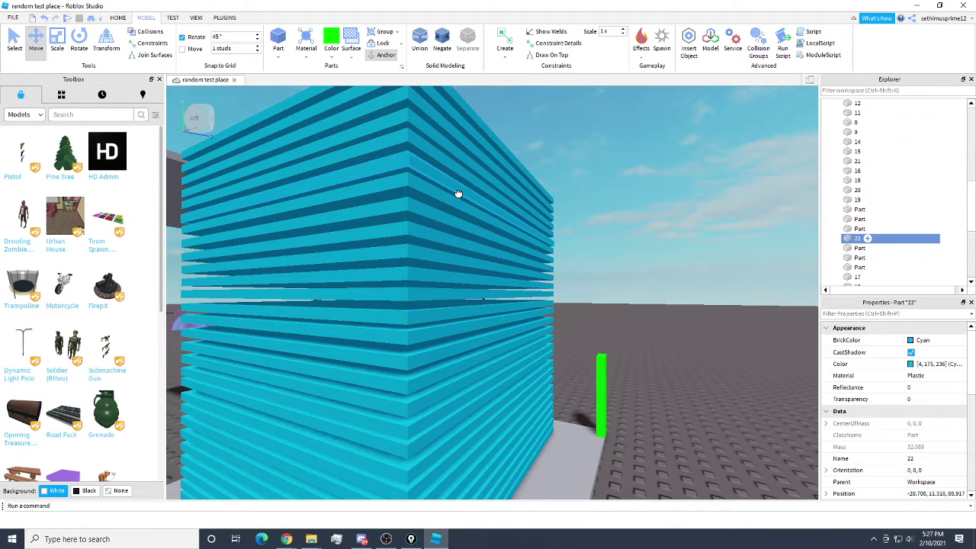
{"action": "right_click", "coordinate": [852, 251]}
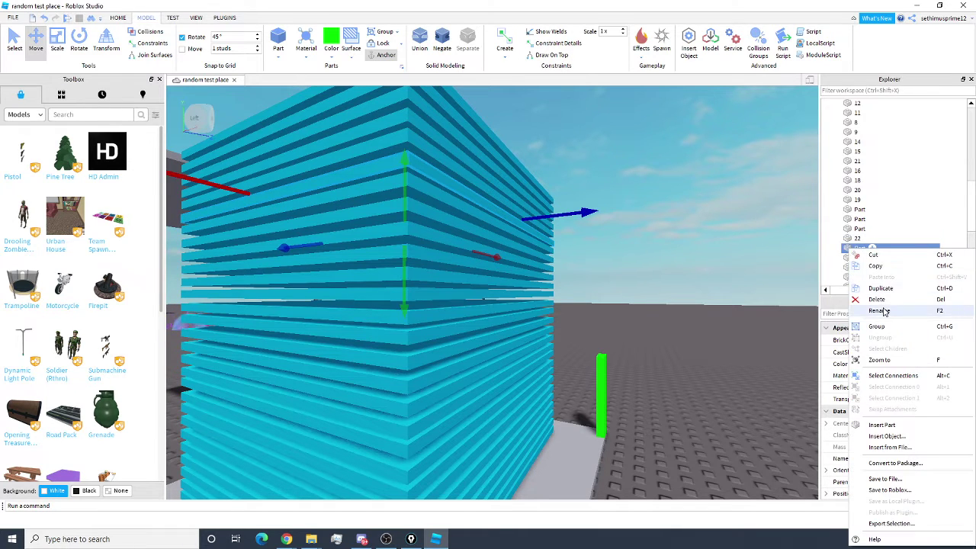
{"action": "left_click", "coordinate": [885, 310]}
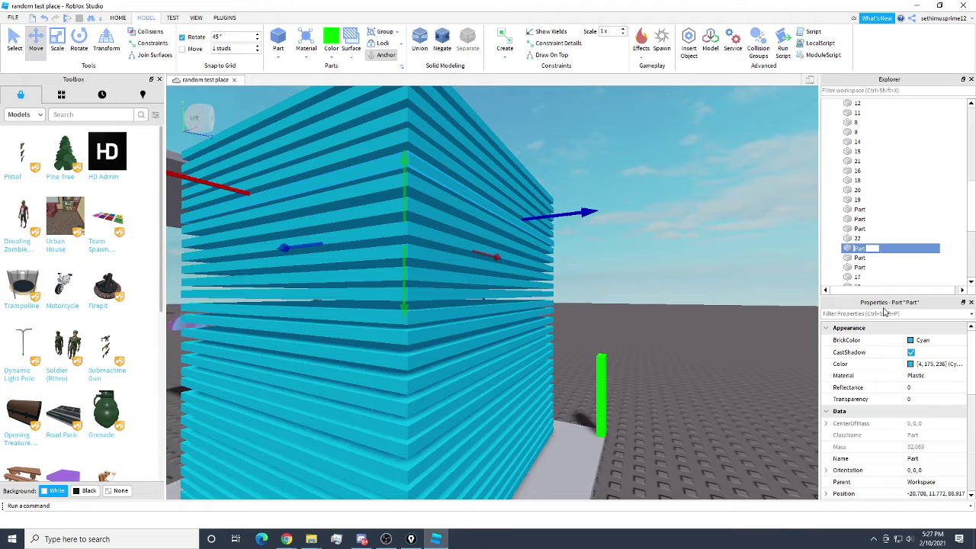
- Rename the cyan plate directly above plate 23 to 24 and the one above that to 26
{"action": "left_click", "coordinate": [458, 171]}
{"action": "right_click", "coordinate": [853, 263]}
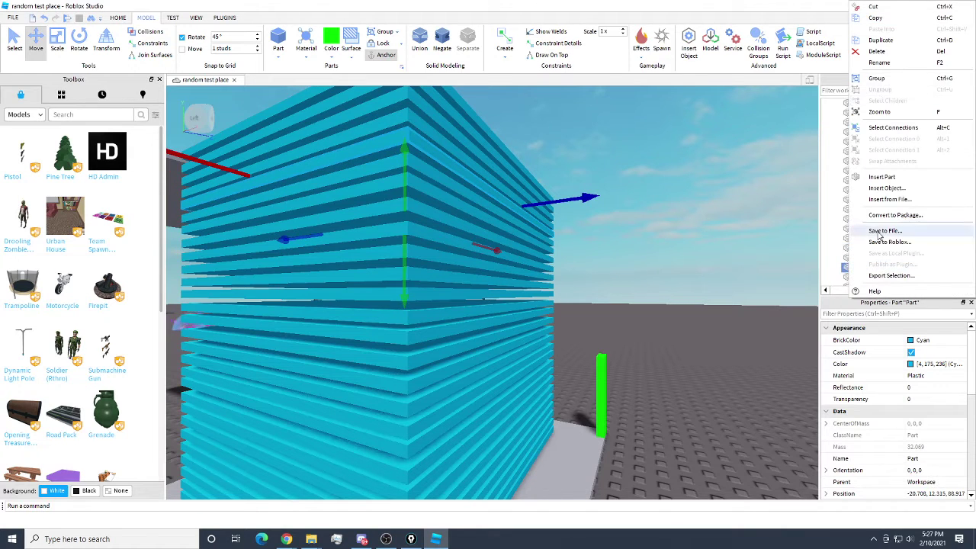
{"action": "left_click", "coordinate": [879, 62]}
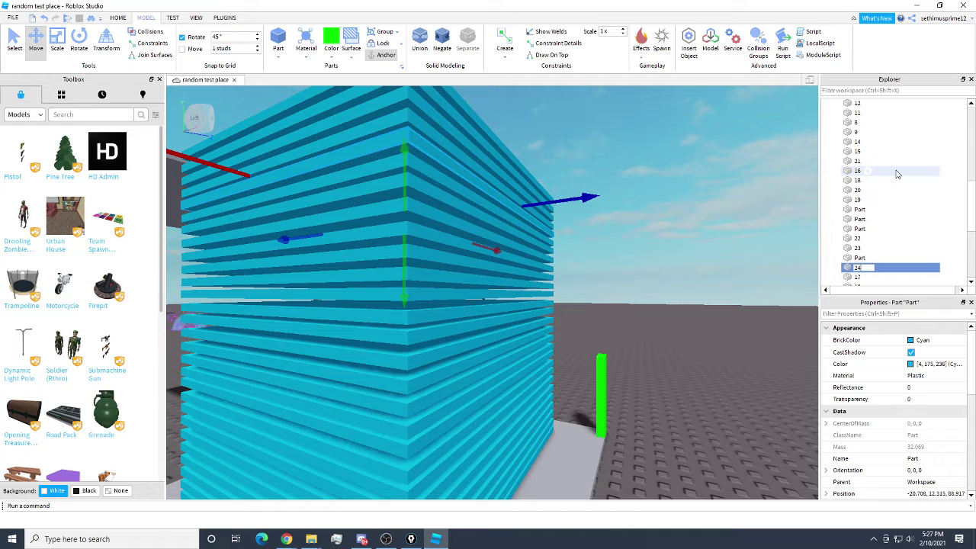
{"action": "left_click", "coordinate": [447, 153]}
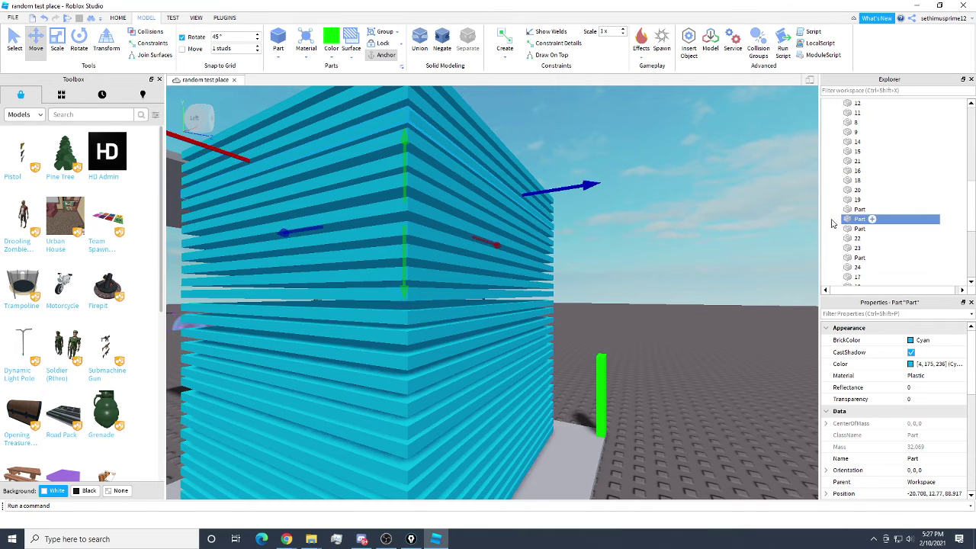
{"action": "right_click", "coordinate": [862, 220]}
{"action": "left_click", "coordinate": [897, 284]}
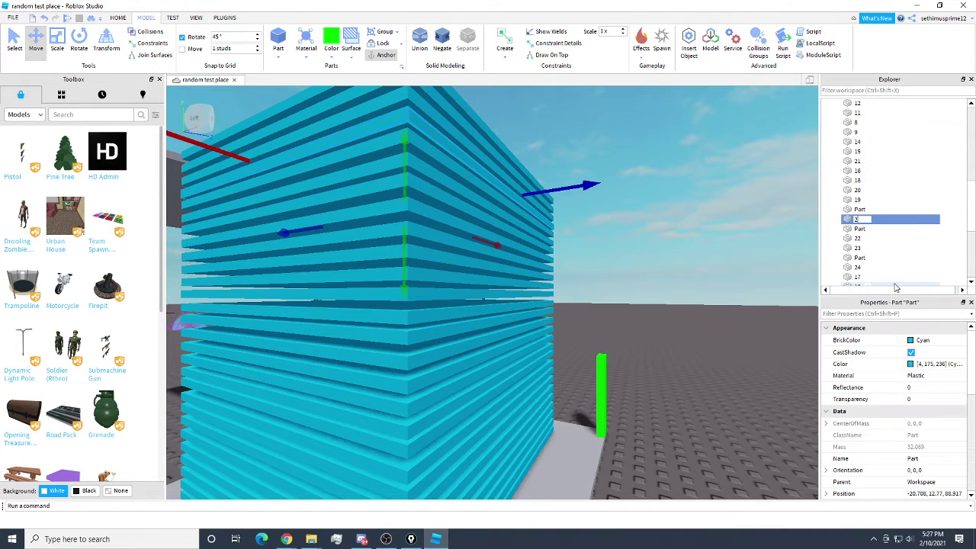
{"action": "type", "text": "26"}
{"action": "key", "text": "Return"}
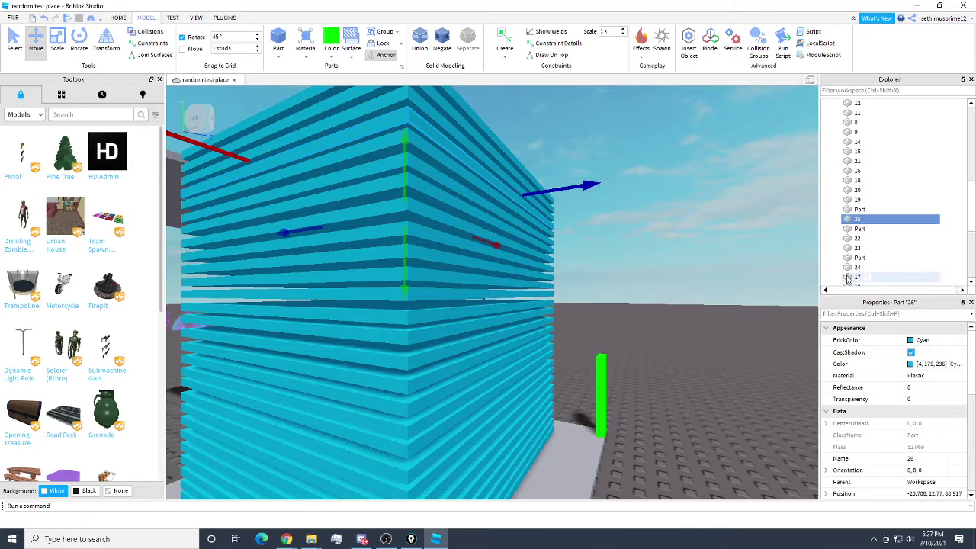
- Rename the two cyan plates directly above plate 26 to 27 and 28, in ascending order
{"action": "left_click", "coordinate": [453, 130]}
{"action": "right_click", "coordinate": [862, 260]}
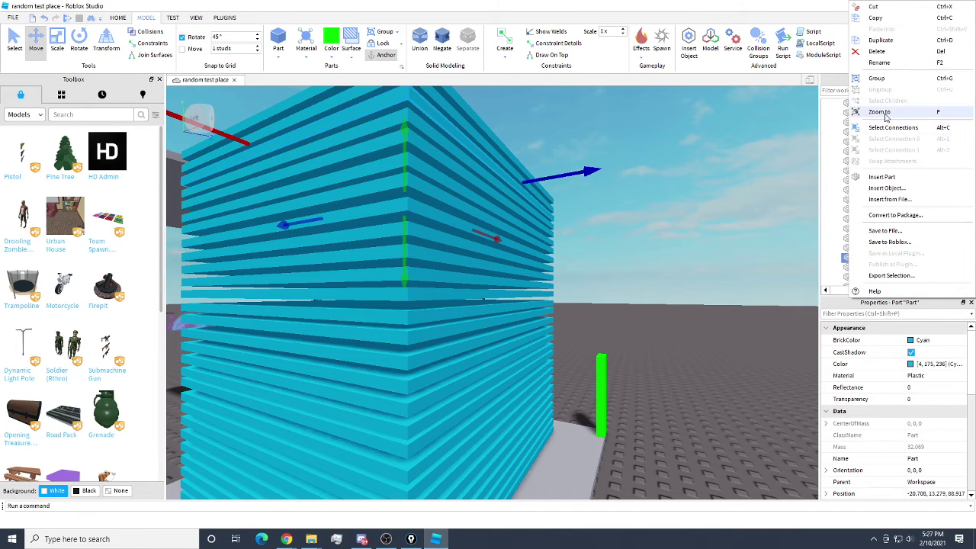
{"action": "left_click", "coordinate": [887, 69]}
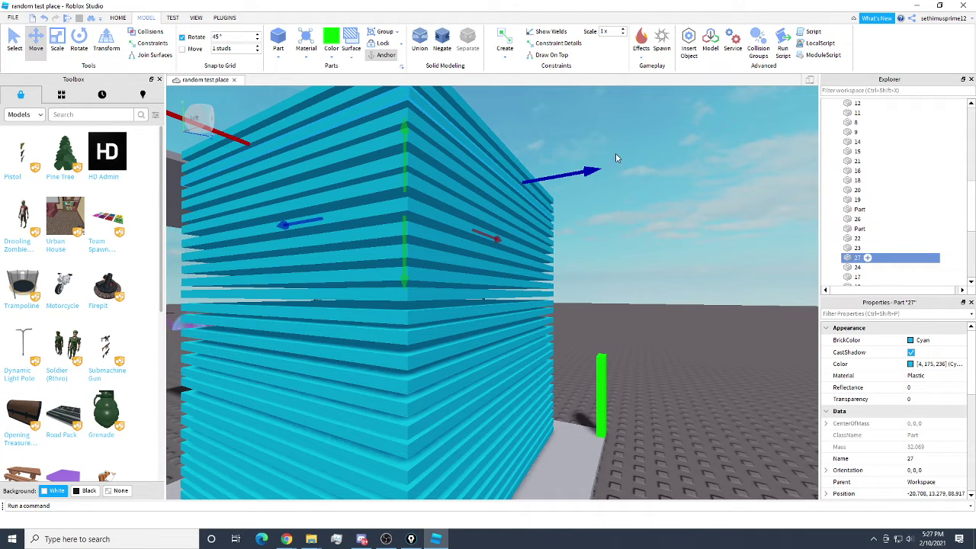
{"action": "left_click", "coordinate": [464, 137]}
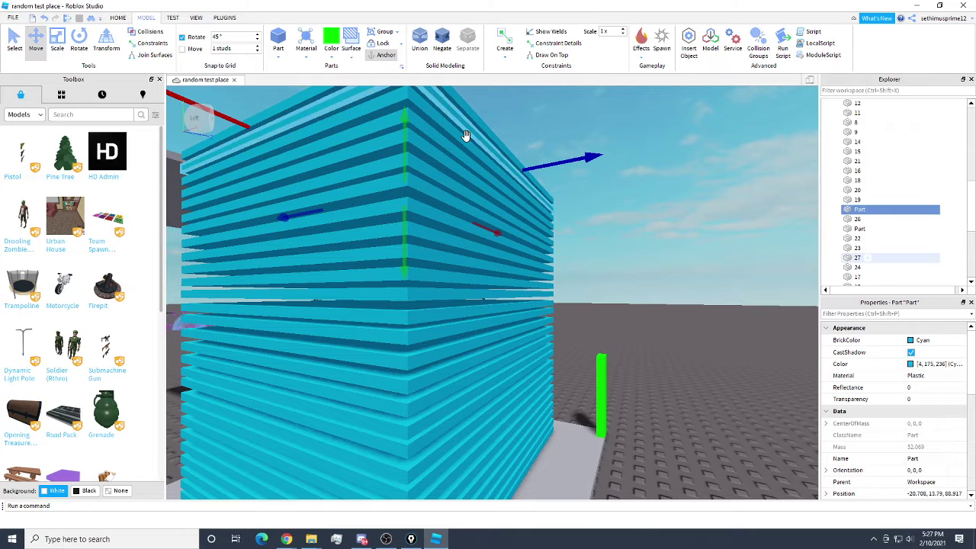
{"action": "right_click", "coordinate": [855, 210]}
{"action": "left_click", "coordinate": [885, 279]}
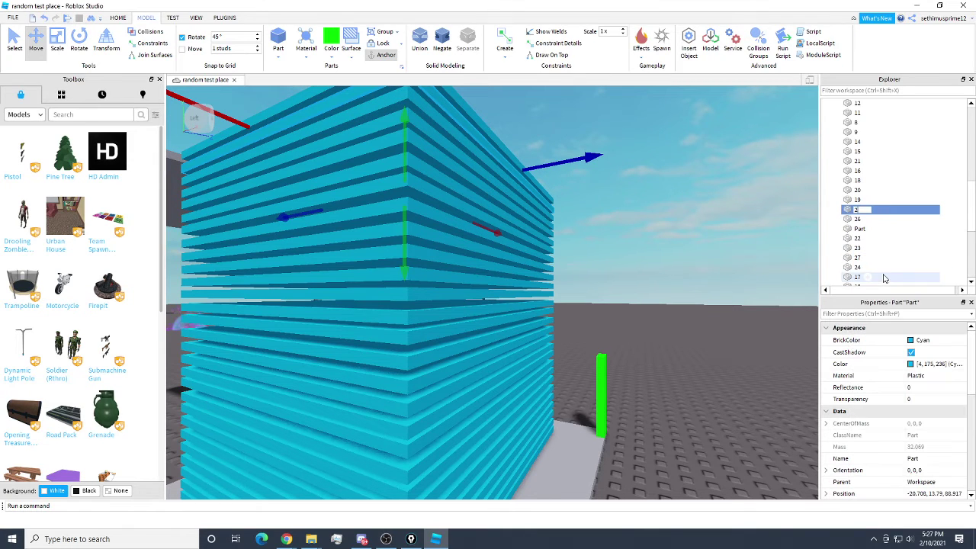
{"action": "key", "text": "Return"}
- Rename the topmost cyan plate, directly above plate 28, to 29 and clear the selection
{"action": "right_click_drag", "start_coordinate": [714, 252], "coordinate": [711, 250]}
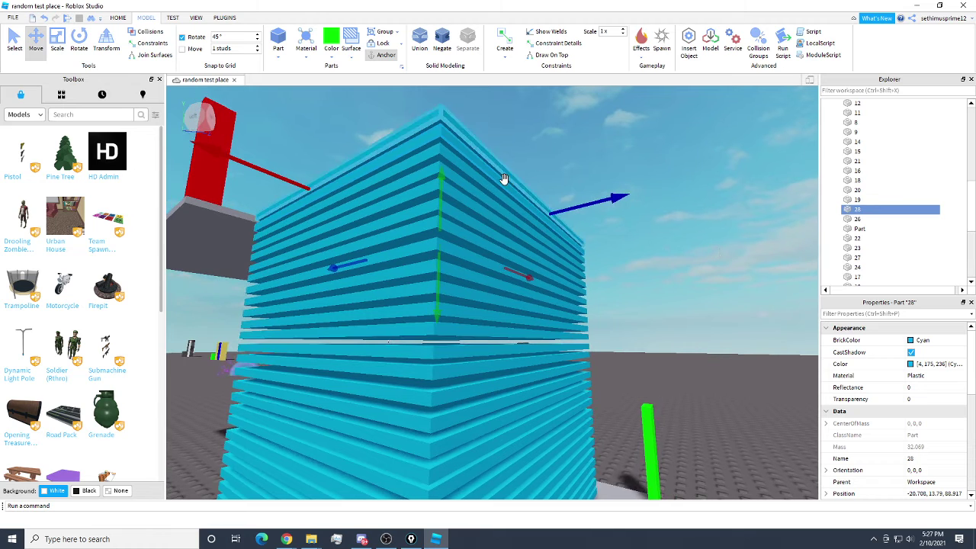
{"action": "left_click", "coordinate": [520, 181]}
{"action": "right_click", "coordinate": [860, 229]}
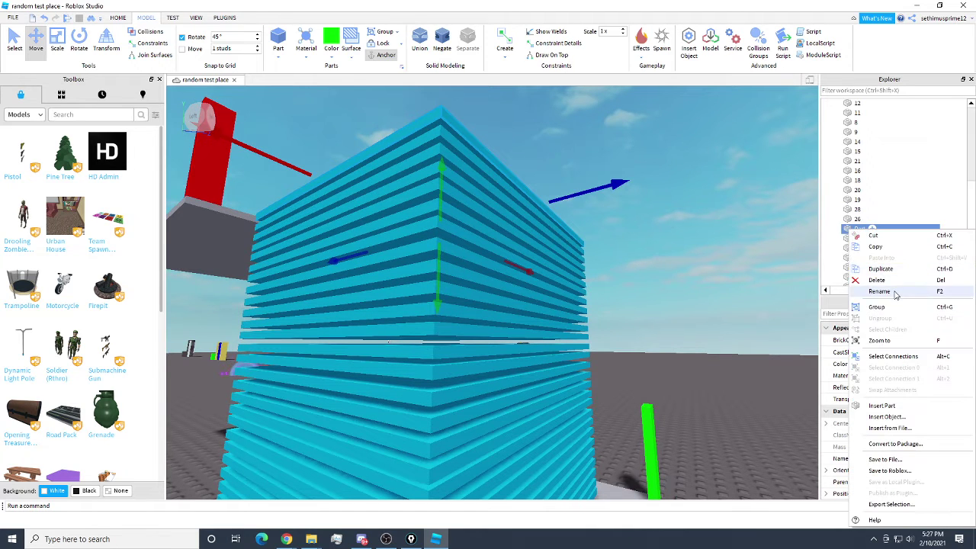
{"action": "left_click", "coordinate": [893, 291]}
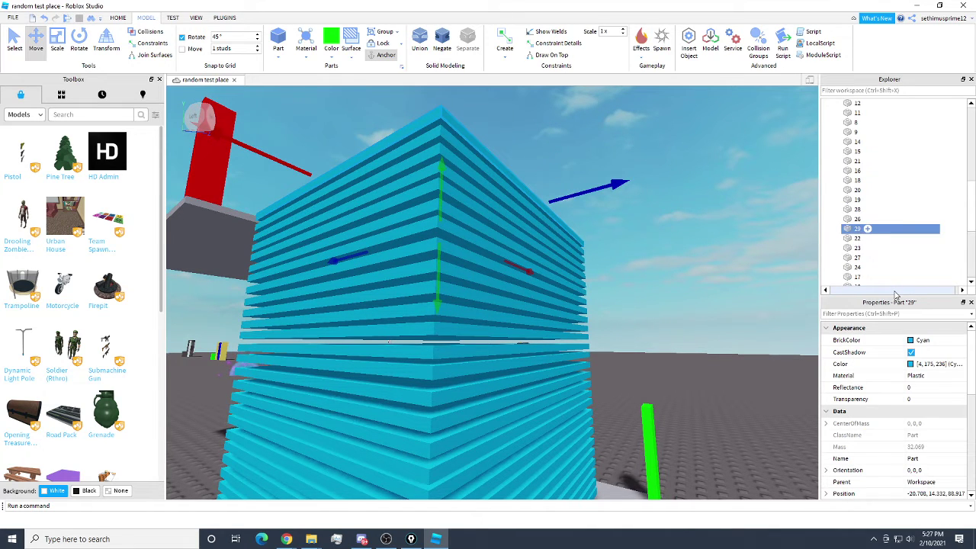
{"action": "right_click_drag", "start_coordinate": [714, 263], "coordinate": [712, 268]}
{"action": "scroll", "coordinate": [714, 268], "scroll_direction": "down", "scroll_amount": 8}
{"action": "left_click", "coordinate": [685, 302]}
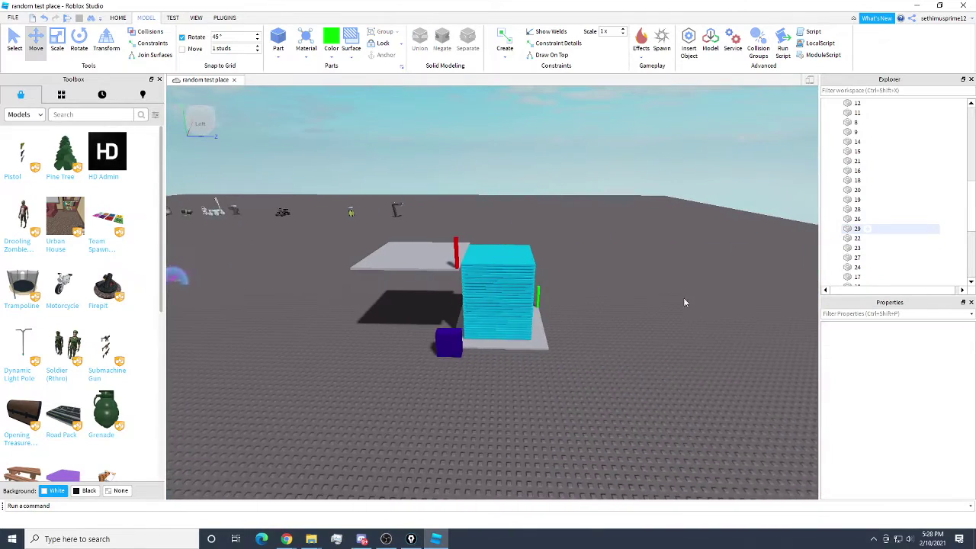
- Group all the numbered cyan plates into one model and rename it parts
{"action": "key", "text": "w"}
{"action": "key", "text": "d"}
{"action": "key", "text": "a"}
{"action": "left_click_drag", "start_coordinate": [474, 311], "coordinate": [413, 365]}
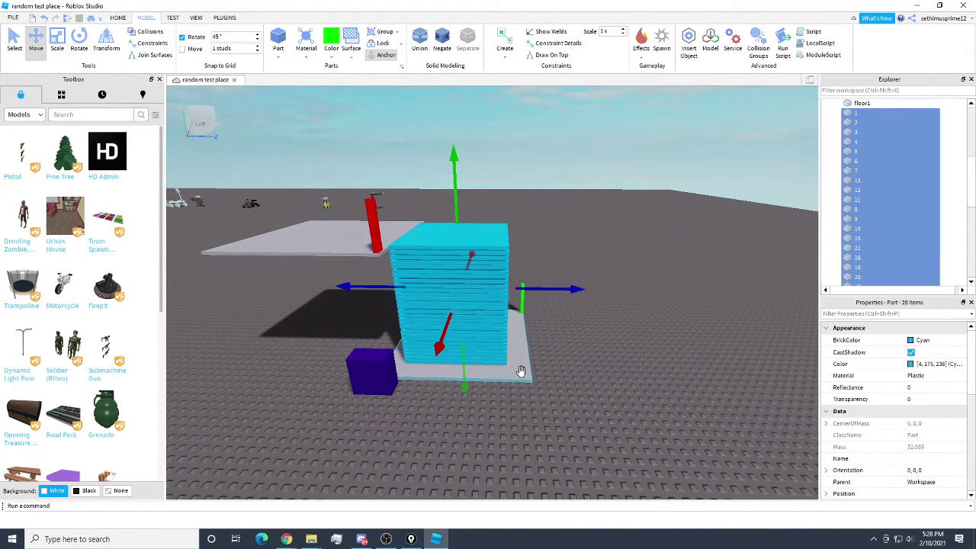
{"action": "key", "text": "d"}
{"action": "right_click_drag", "start_coordinate": [625, 329], "coordinate": [626, 329]}
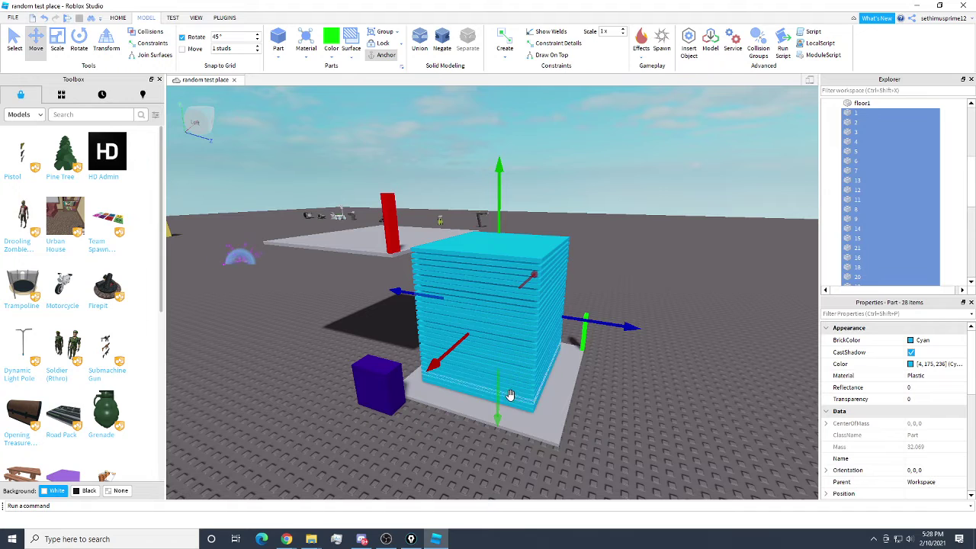
{"action": "right_click", "coordinate": [520, 326]}
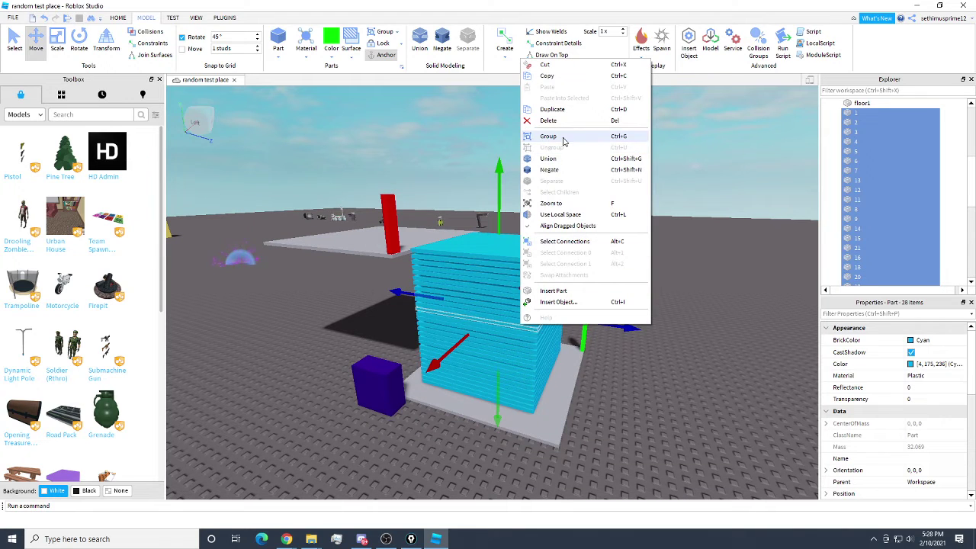
{"action": "left_click", "coordinate": [565, 138]}
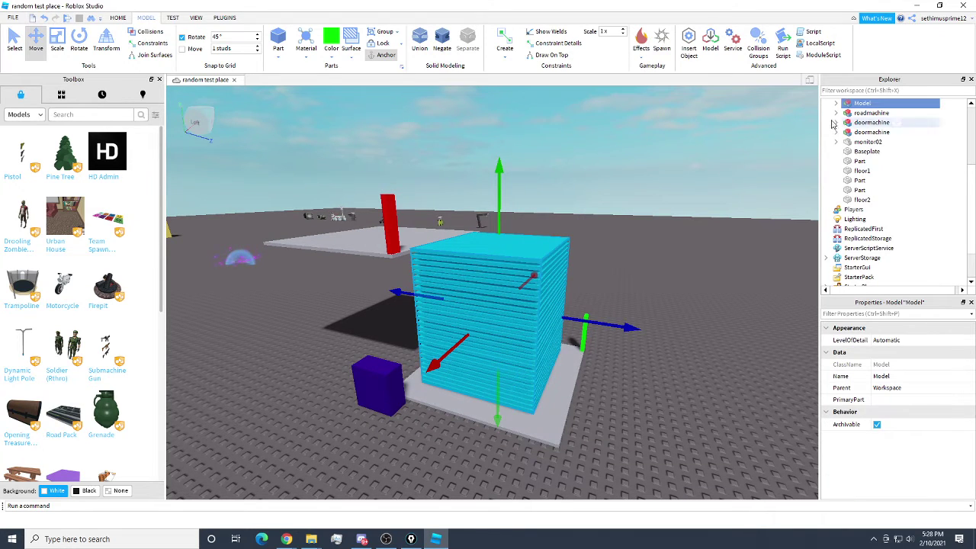
{"action": "right_click", "coordinate": [864, 112]}
{"action": "left_click", "coordinate": [896, 175]}
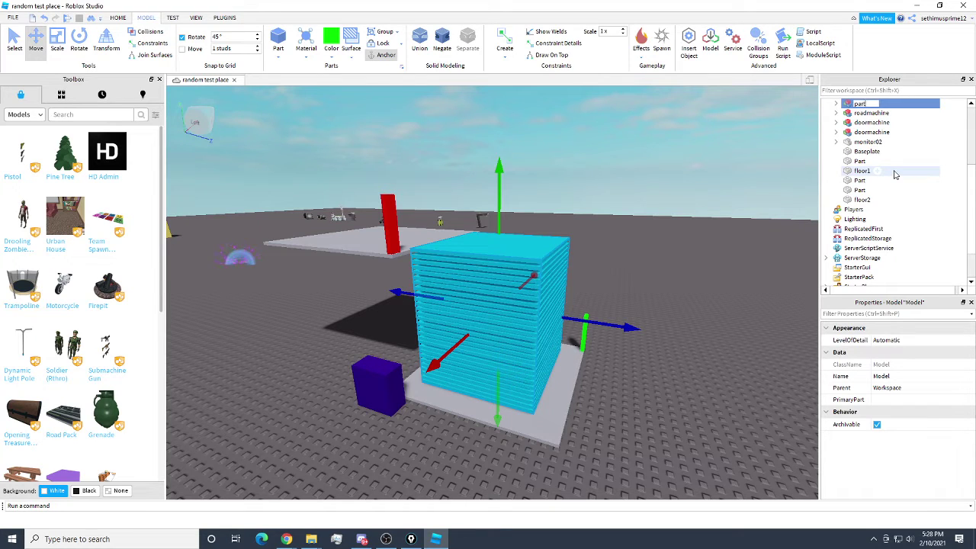
{"action": "left_click", "coordinate": [647, 249]}
- Group floor1, floor2, the green pillar and the red pillar into one model and rename it unneeded
{"action": "left_click", "coordinate": [572, 370]}
{"action": "left_click", "coordinate": [584, 332], "text": "ctrl"}
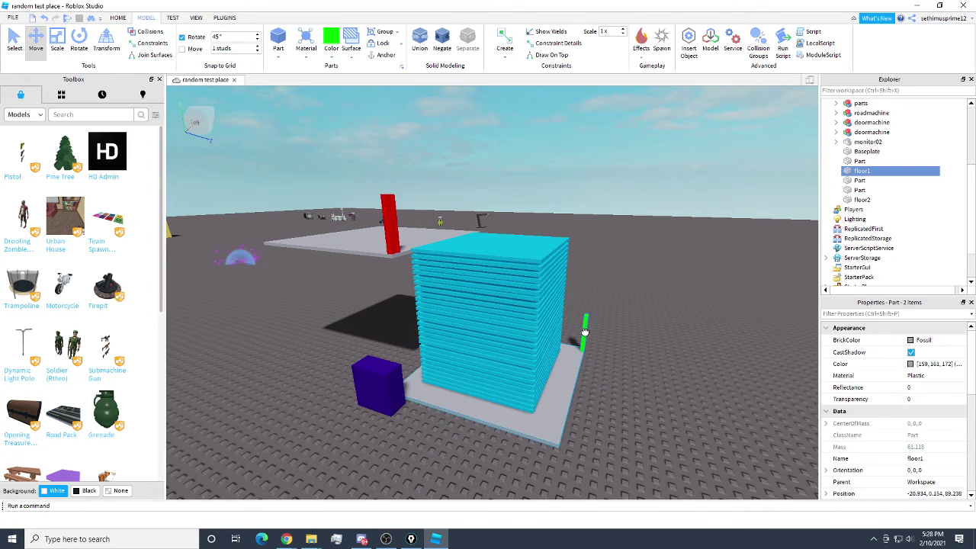
{"action": "left_click", "coordinate": [416, 243], "text": "ctrl"}
{"action": "left_click", "coordinate": [410, 238], "text": "ctrl"}
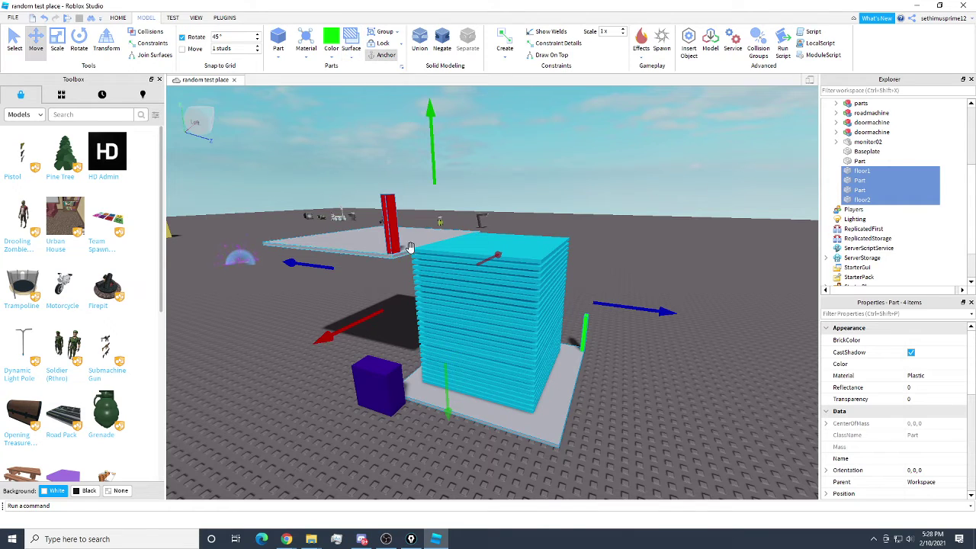
{"action": "scroll", "coordinate": [412, 245], "scroll_direction": "up", "scroll_amount": 4}
{"action": "scroll", "coordinate": [440, 196], "scroll_direction": "down", "scroll_amount": 3}
{"action": "right_click_drag", "start_coordinate": [558, 376], "coordinate": [610, 320]}
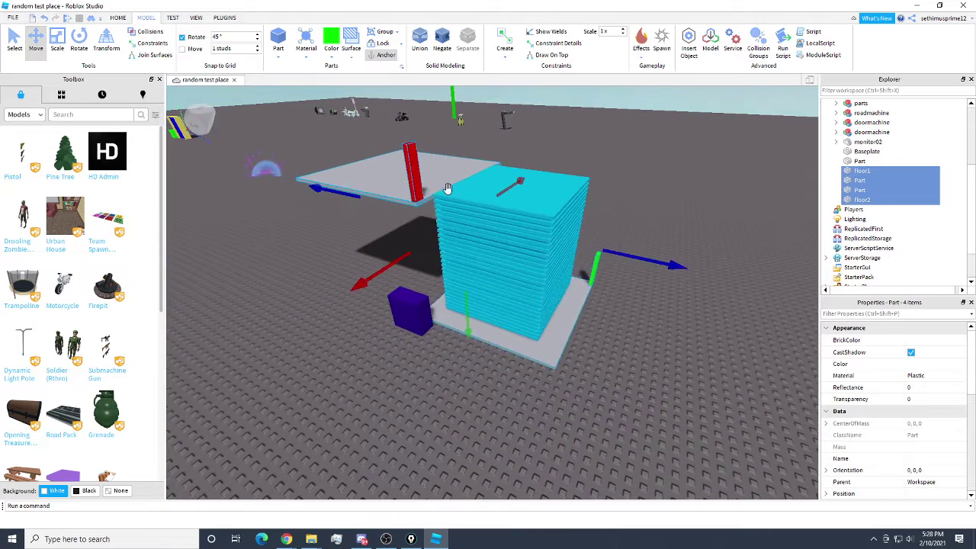
{"action": "right_click", "coordinate": [860, 185]}
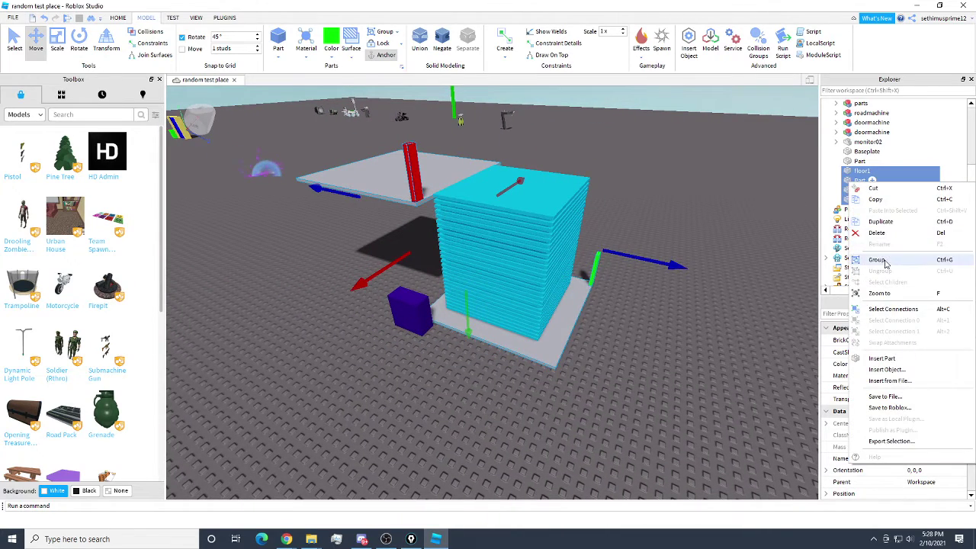
{"action": "left_click", "coordinate": [862, 259]}
{"action": "right_click", "coordinate": [857, 106]}
{"action": "left_click", "coordinate": [881, 170]}
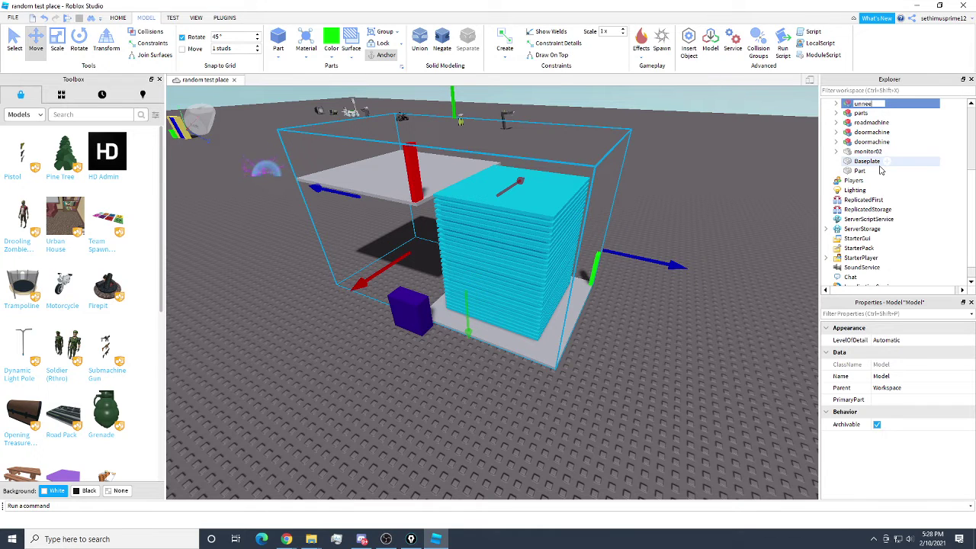
- Group the unneeded and parts models together, rename the new model vader and expand it
{"action": "left_click", "coordinate": [522, 247], "text": "ctrl"}
{"action": "right_click", "coordinate": [522, 244]}
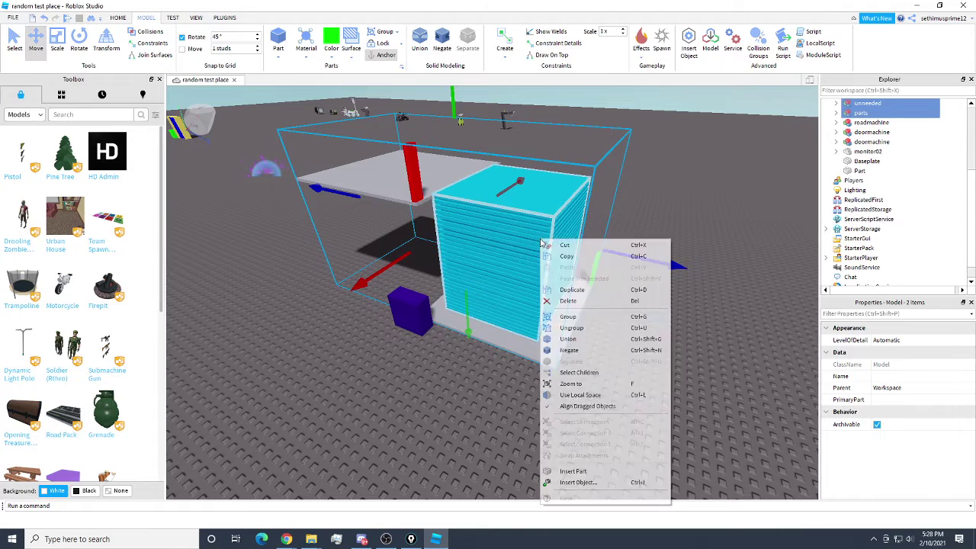
{"action": "left_click", "coordinate": [560, 246]}
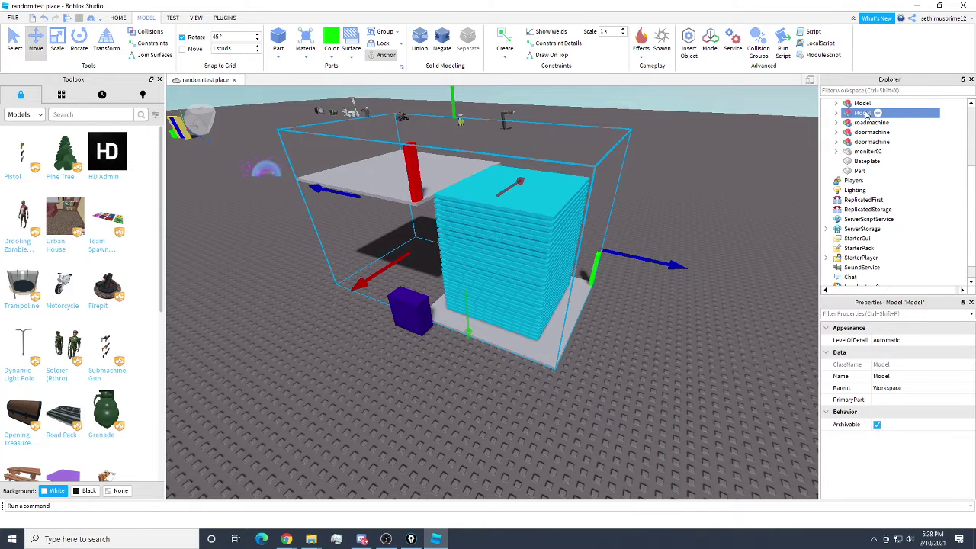
{"action": "right_click", "coordinate": [868, 113]}
{"action": "left_click", "coordinate": [880, 173]}
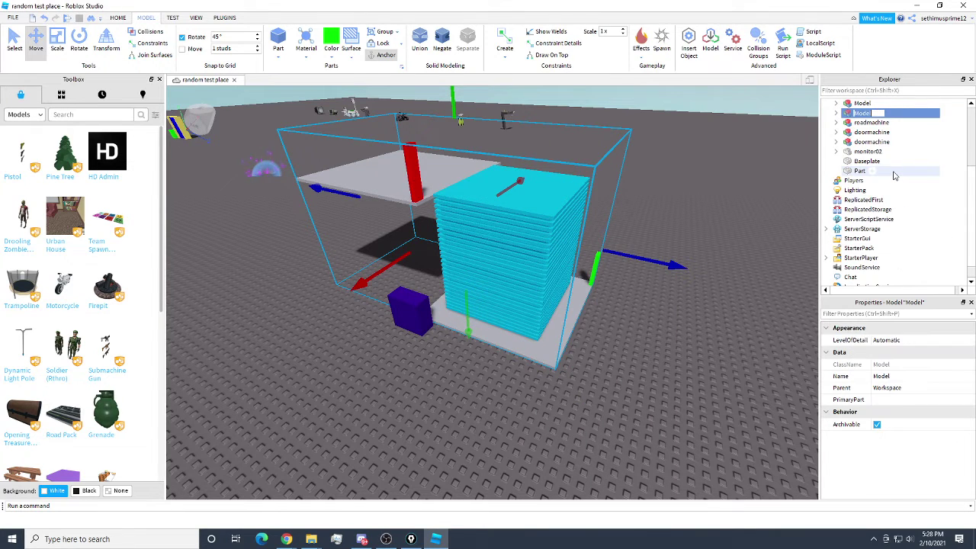
{"action": "type", "text": "vader"}
{"action": "key", "text": "Return"}
{"action": "left_click", "coordinate": [836, 113]}
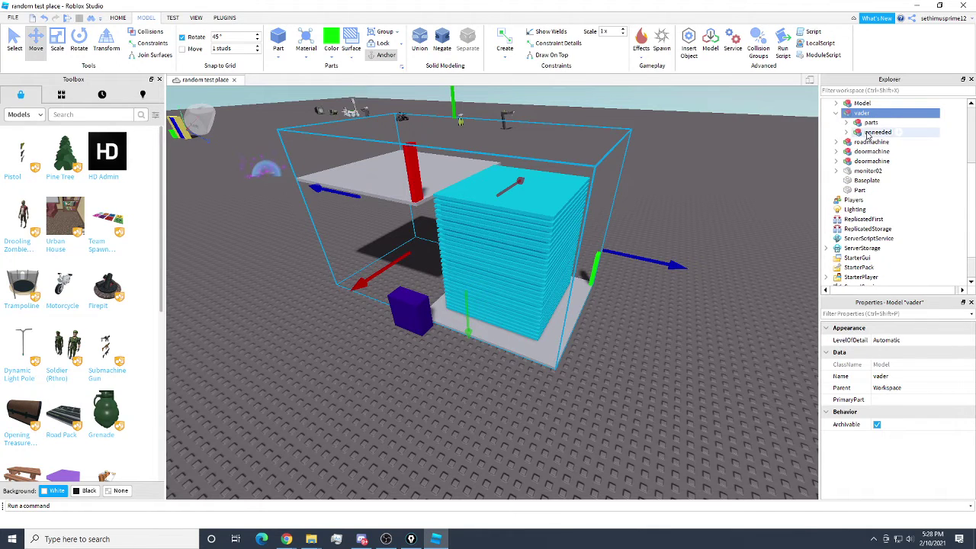
- Move the purple block into the vader model and collapse the neighbouring model in the hierarchy
{"action": "left_click", "coordinate": [727, 346]}
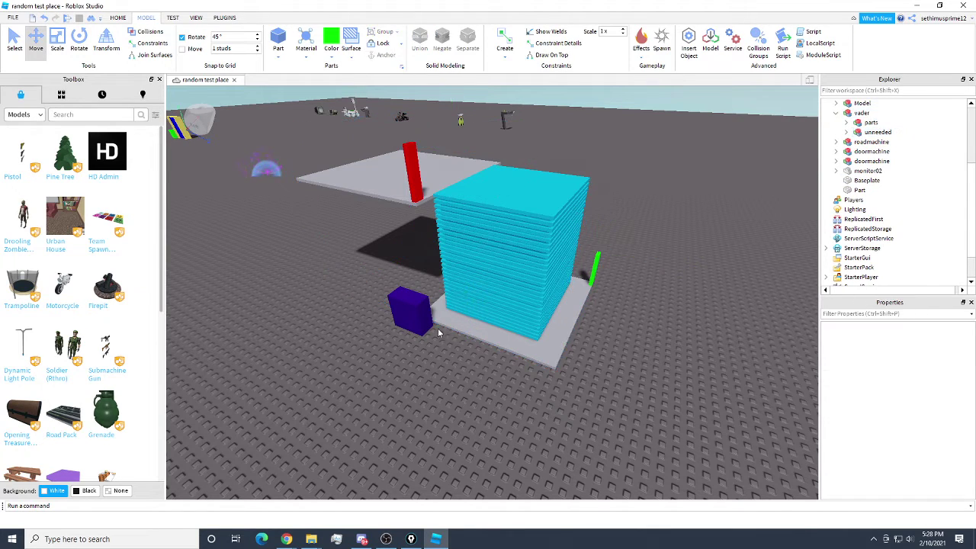
{"action": "left_click", "coordinate": [421, 319]}
{"action": "left_click_drag", "start_coordinate": [862, 192], "coordinate": [878, 133]}
{"action": "right_click", "coordinate": [869, 134]}
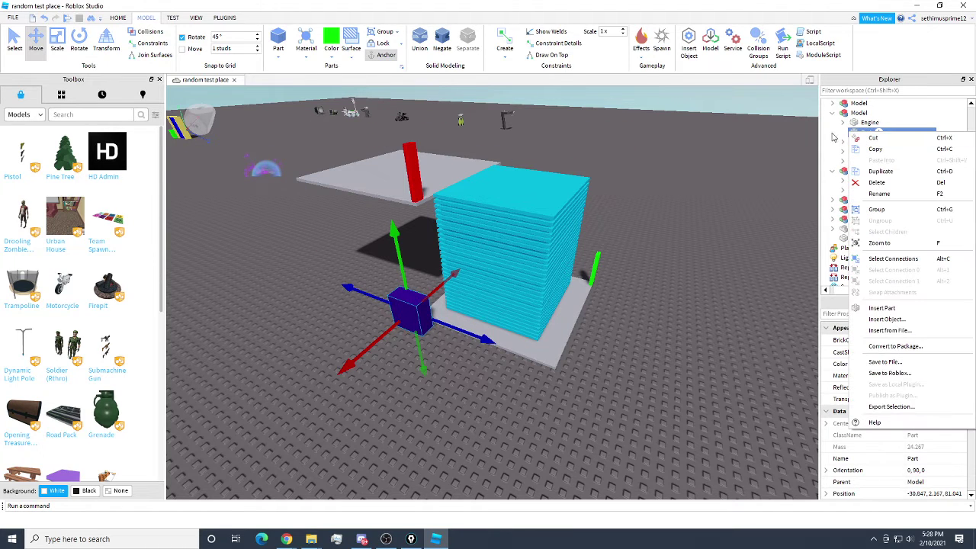
{"action": "left_click", "coordinate": [762, 225]}
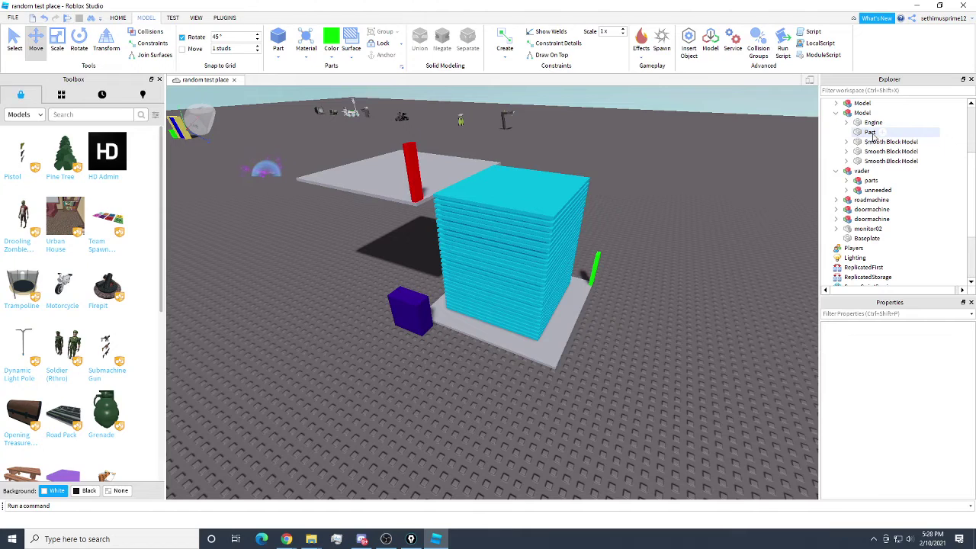
{"action": "left_click_drag", "start_coordinate": [873, 134], "coordinate": [879, 173]}
{"action": "left_click", "coordinate": [837, 113]}
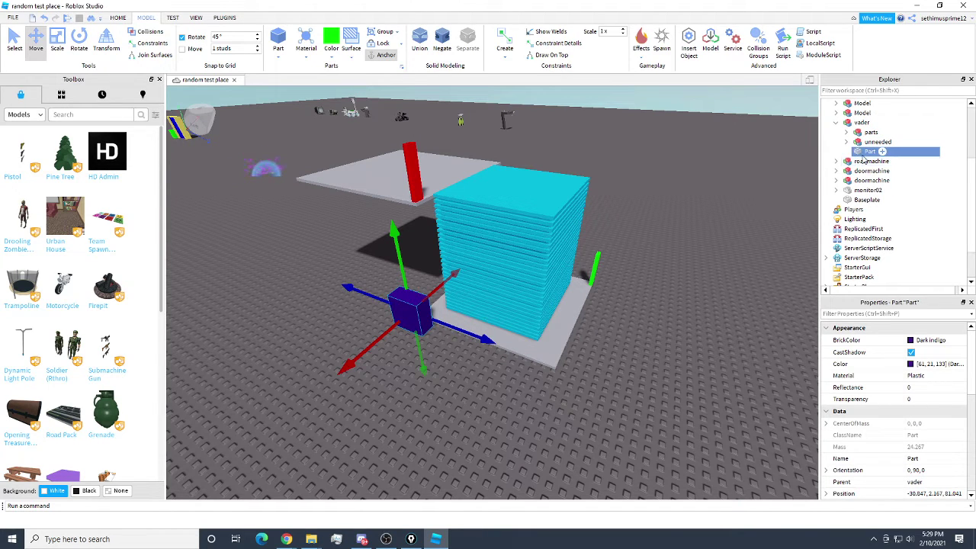
- Rename the purple block inside the vader model to computer
{"action": "right_click", "coordinate": [867, 153]}
{"action": "left_click", "coordinate": [893, 218]}
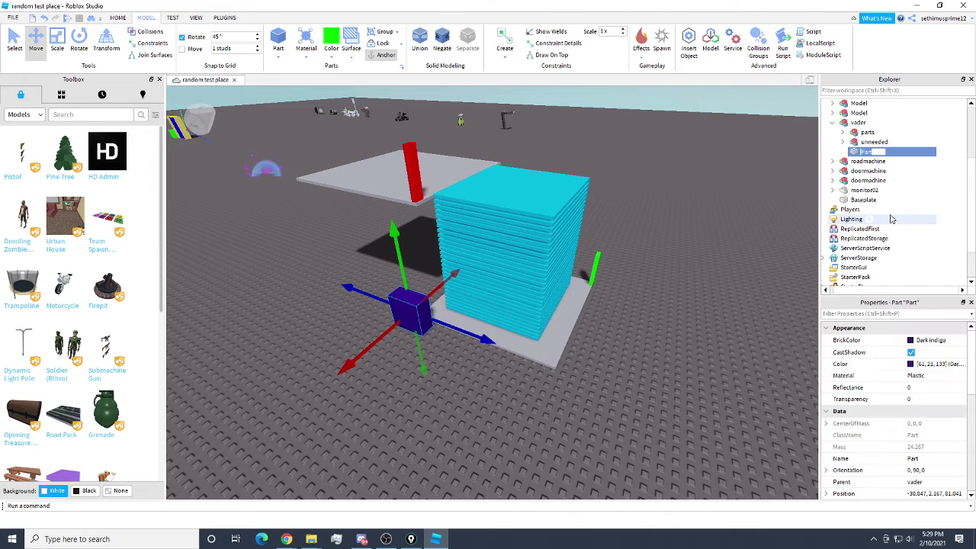
{"action": "type", "text": "compute"}
{"action": "key", "text": "BackSpace"}
{"action": "key", "text": "BackSpace"}
{"action": "key", "text": "BackSpace"}
{"action": "key", "text": "BackSpace"}
{"action": "key", "text": "BackSpace"}
{"action": "type", "text": "mputer"}
{"action": "key", "text": "Return"}
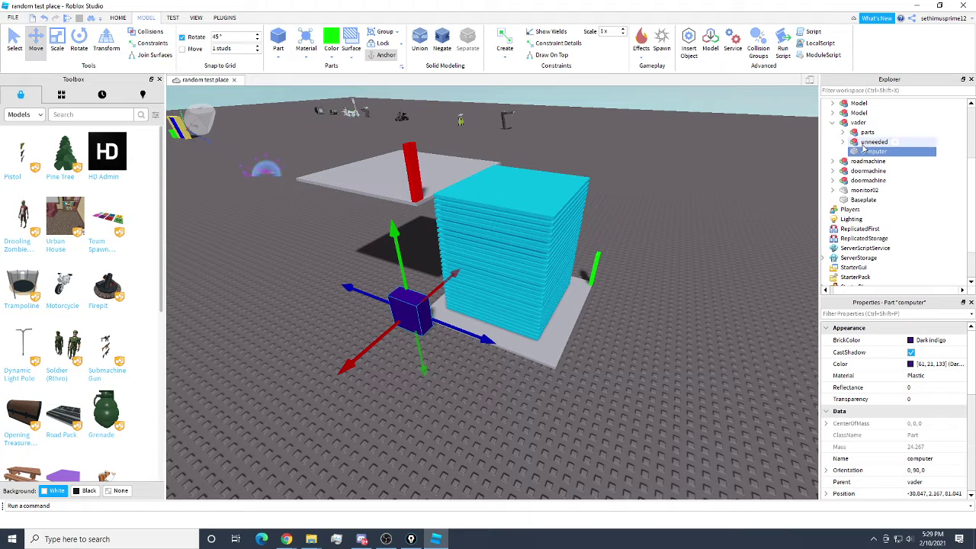
- Group the purple computer block into its own model within vader and name that model computer
{"action": "right_click", "coordinate": [884, 152]}
{"action": "left_click", "coordinate": [877, 228]}
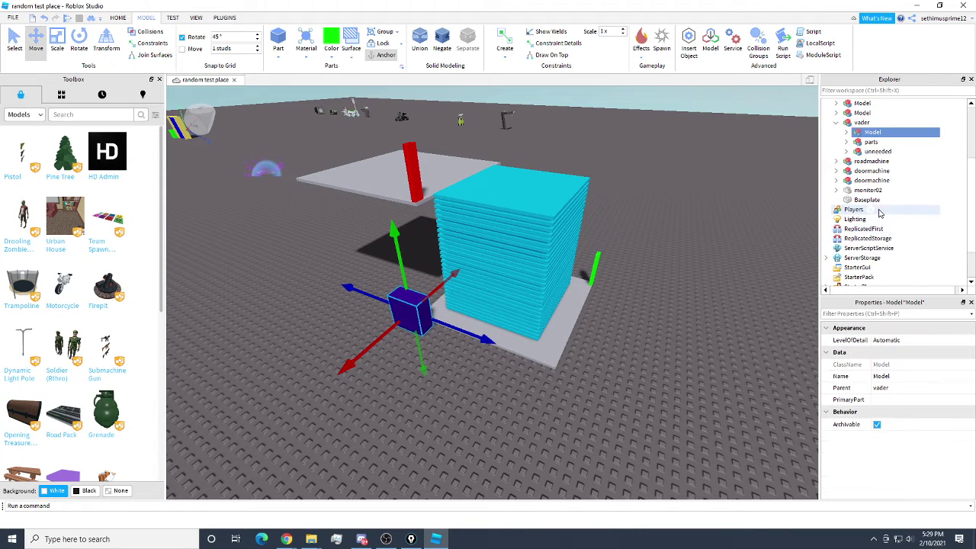
{"action": "right_click", "coordinate": [866, 135]}
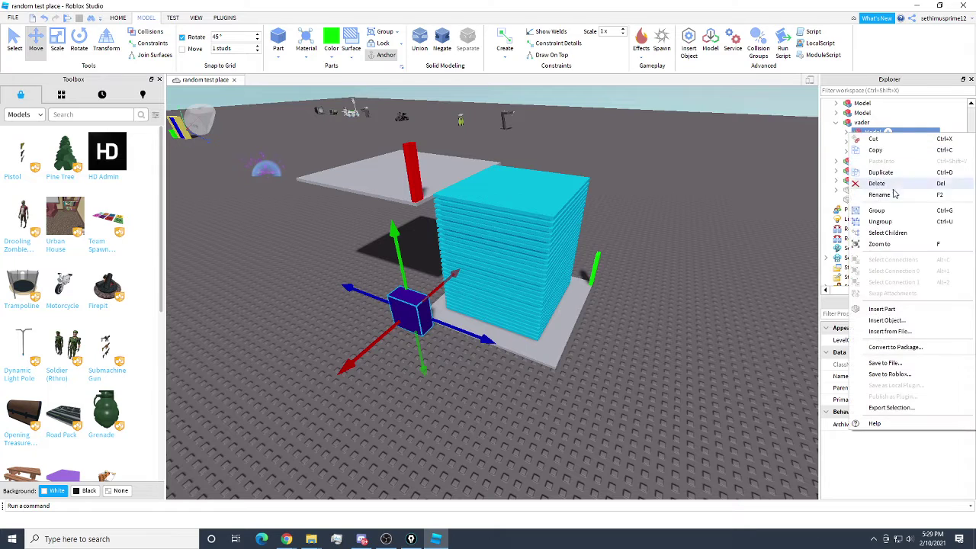
{"action": "left_click", "coordinate": [894, 196]}
{"action": "type", "text": "computer"}
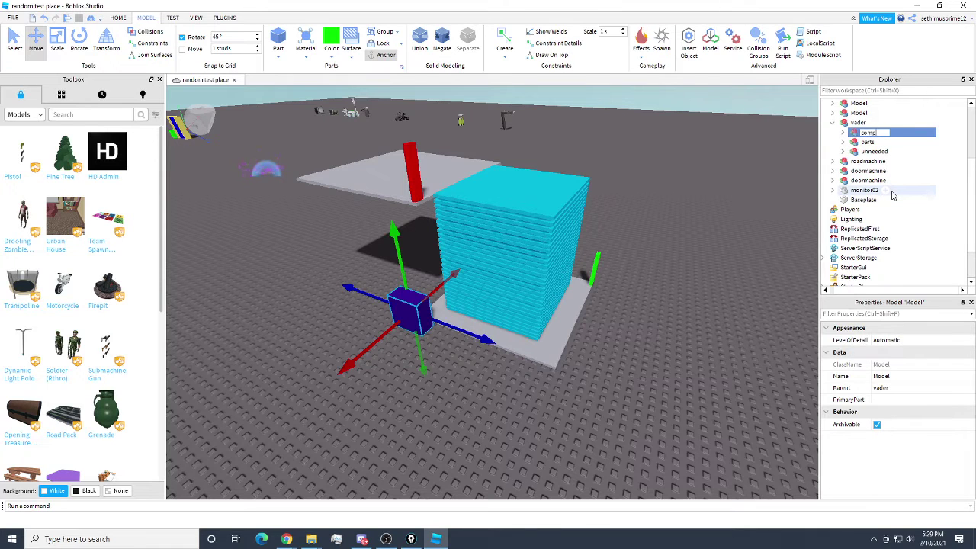
{"action": "key", "text": "Return"}
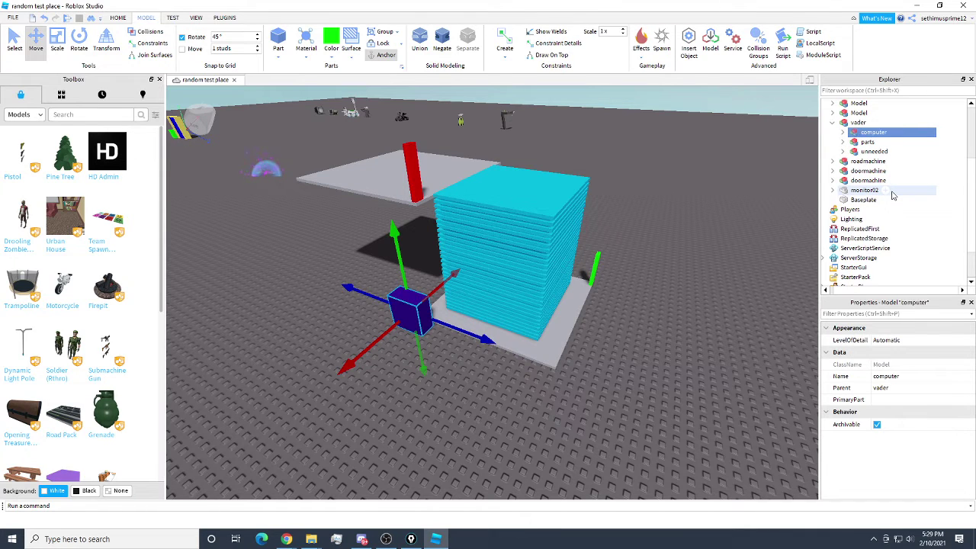
- Expand the parts model and look through its list of numbered plates
{"action": "left_click", "coordinate": [866, 142]}
{"action": "left_click", "coordinate": [844, 143]}
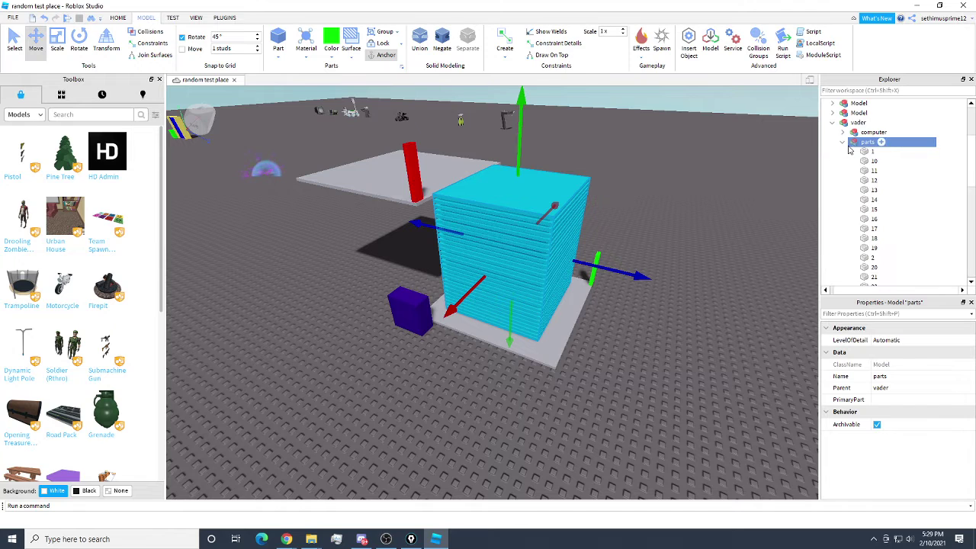
{"action": "scroll", "coordinate": [860, 160], "scroll_direction": "down", "scroll_amount": 1}
{"action": "scroll", "coordinate": [860, 160], "scroll_direction": "down", "scroll_amount": 6}
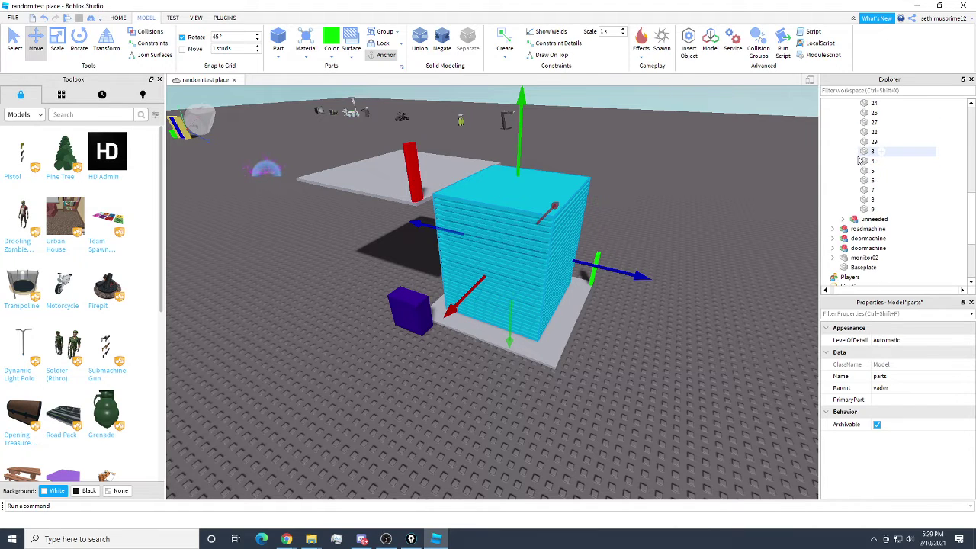
{"action": "scroll", "coordinate": [861, 162], "scroll_direction": "up", "scroll_amount": 8}
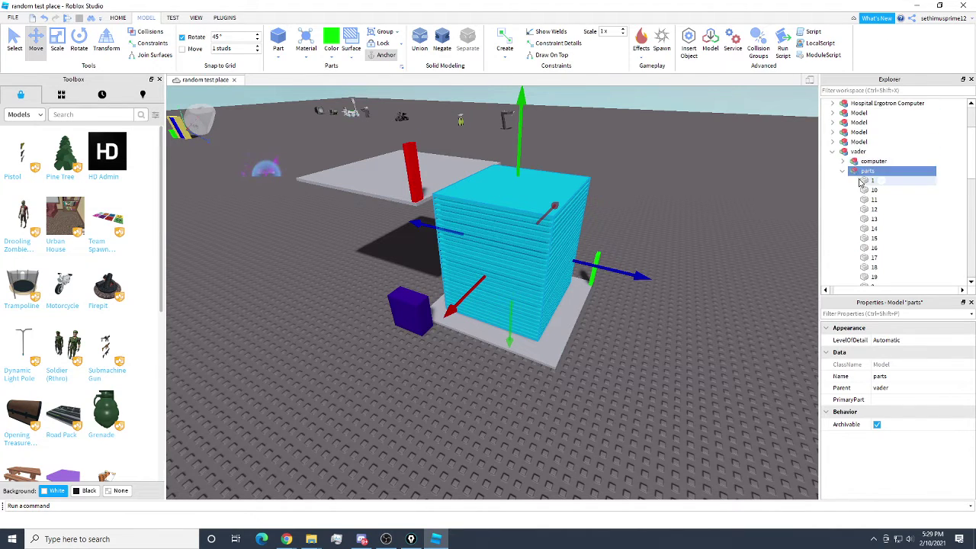
- Look over the numbered plates inside the parts model, collapse the model and view the cyan stack
{"action": "scroll", "coordinate": [864, 196], "scroll_direction": "down", "scroll_amount": 3}
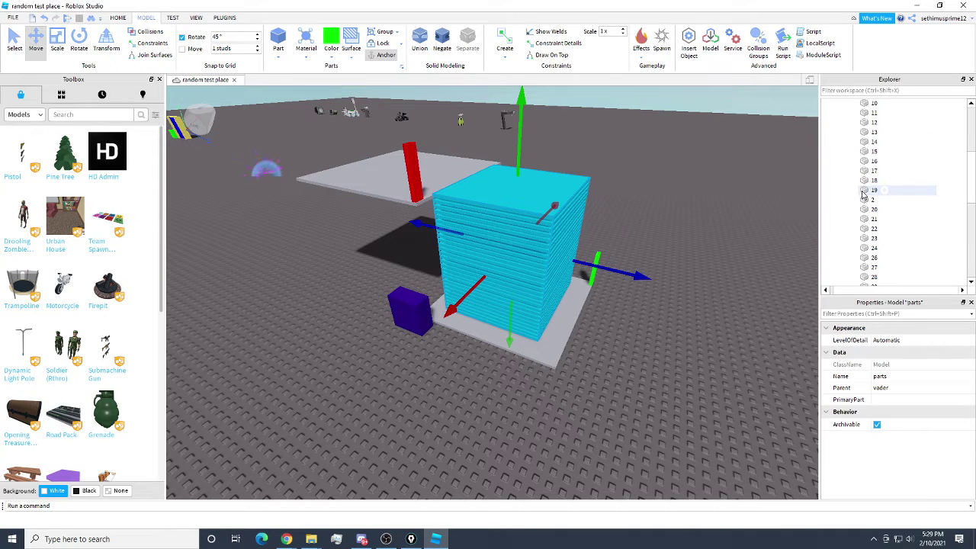
{"action": "scroll", "coordinate": [864, 196], "scroll_direction": "down", "scroll_amount": 3}
{"action": "scroll", "coordinate": [864, 196], "scroll_direction": "up", "scroll_amount": 6}
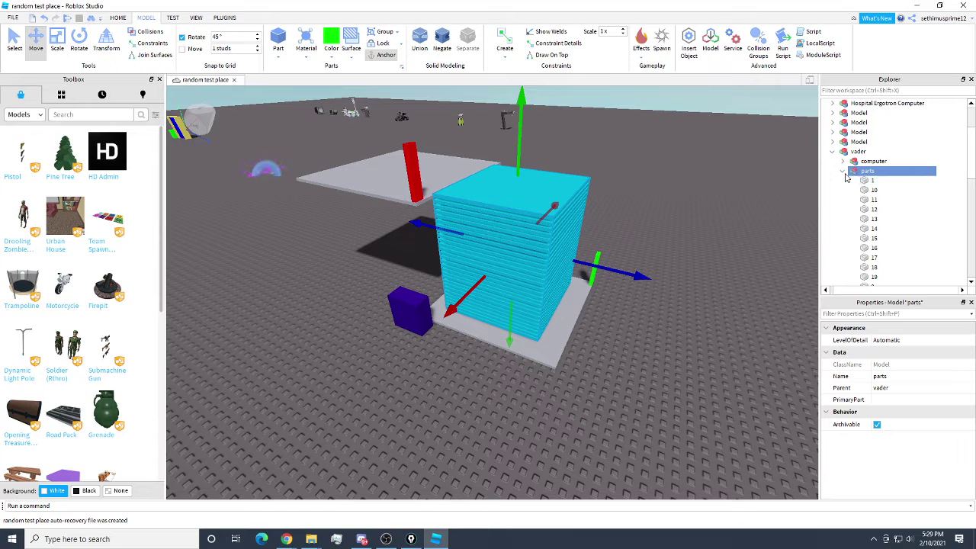
{"action": "left_click", "coordinate": [843, 171]}
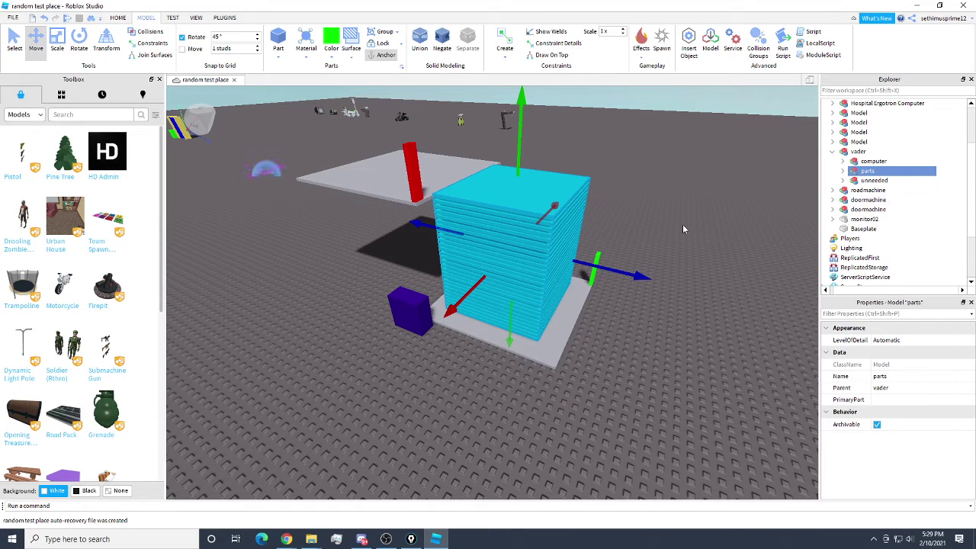
{"action": "scroll", "coordinate": [668, 213], "scroll_direction": "up", "scroll_amount": 3}
{"action": "scroll", "coordinate": [668, 213], "scroll_direction": "down", "scroll_amount": 3}
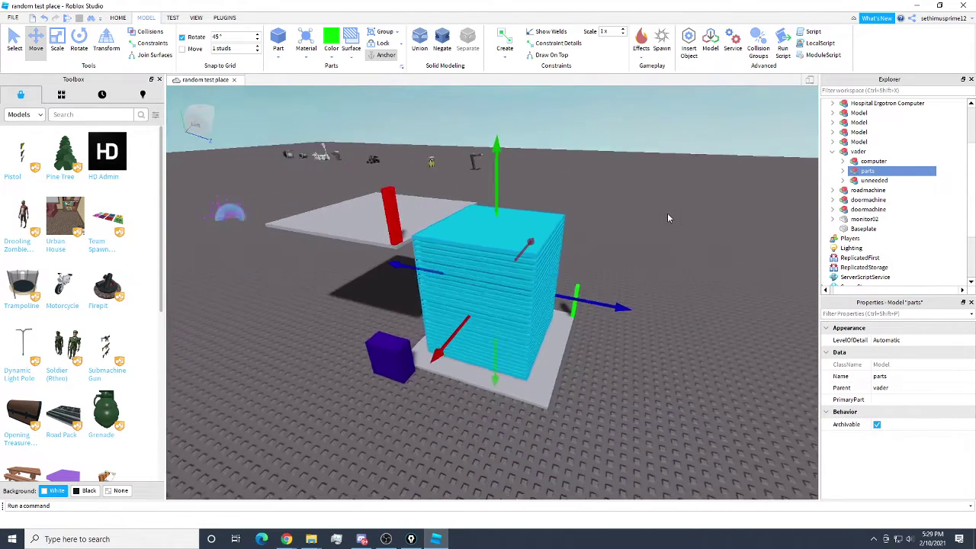
{"action": "scroll", "coordinate": [669, 211], "scroll_direction": "up", "scroll_amount": 1}
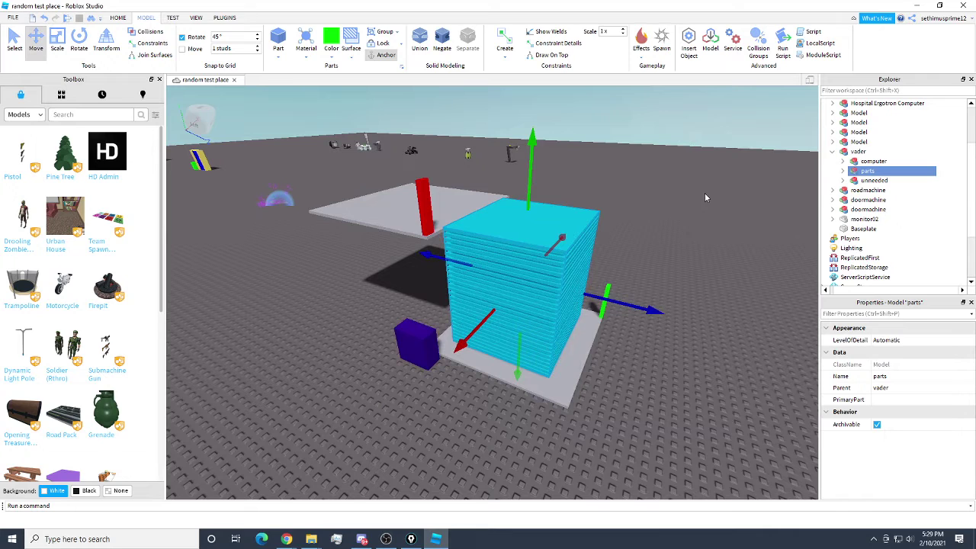
- Insert a Script into the purple computer part inside vader's computer model
{"action": "left_click", "coordinate": [843, 161]}
{"action": "left_click", "coordinate": [870, 170]}
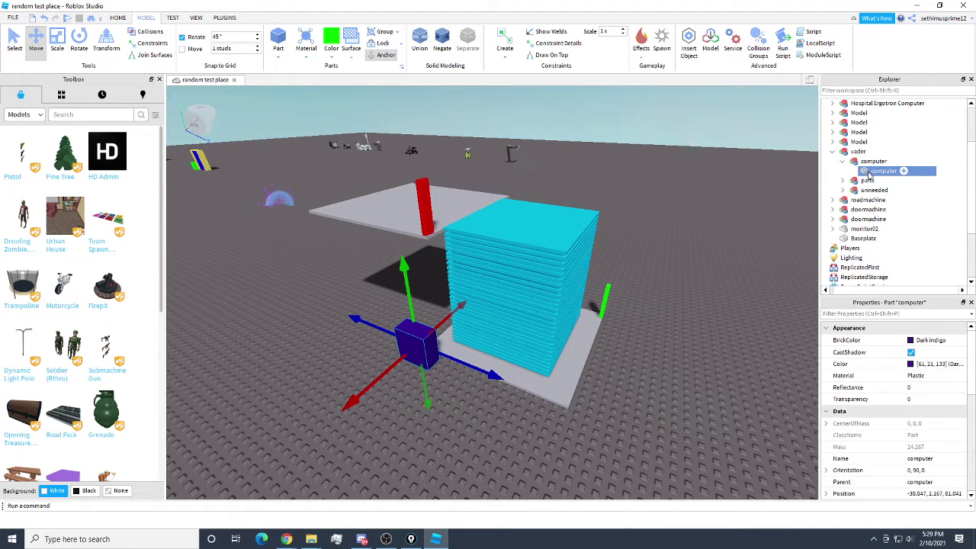
{"action": "right_click", "coordinate": [870, 175]}
{"action": "left_click", "coordinate": [903, 366]}
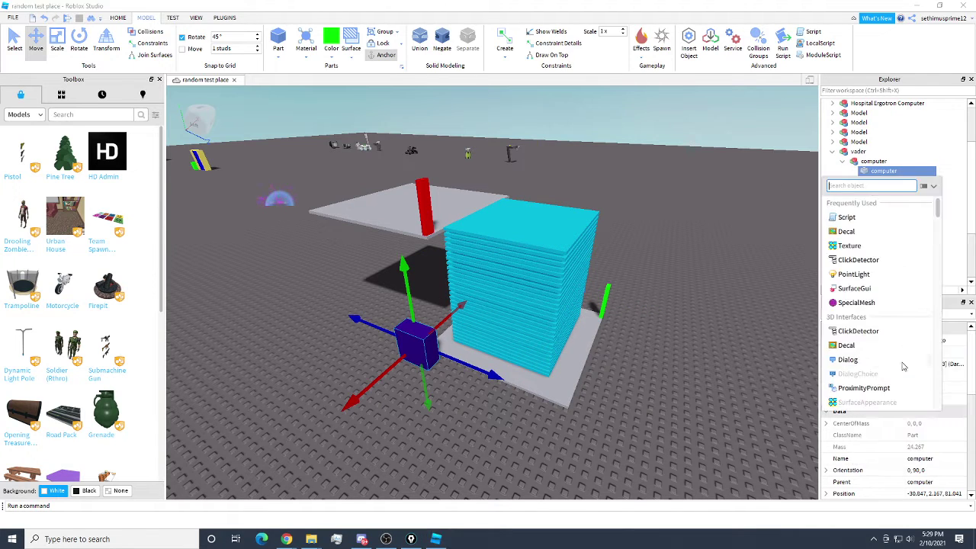
{"action": "left_click", "coordinate": [847, 216]}
- Rename the new script in the computer part to program
{"action": "right_click", "coordinate": [881, 181]}
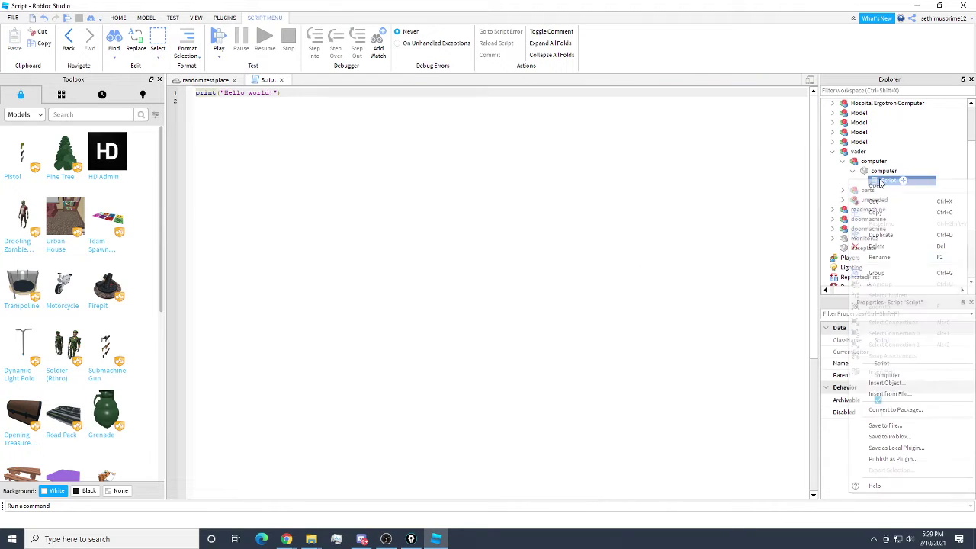
{"action": "left_click", "coordinate": [899, 258]}
{"action": "type", "text": "program"}
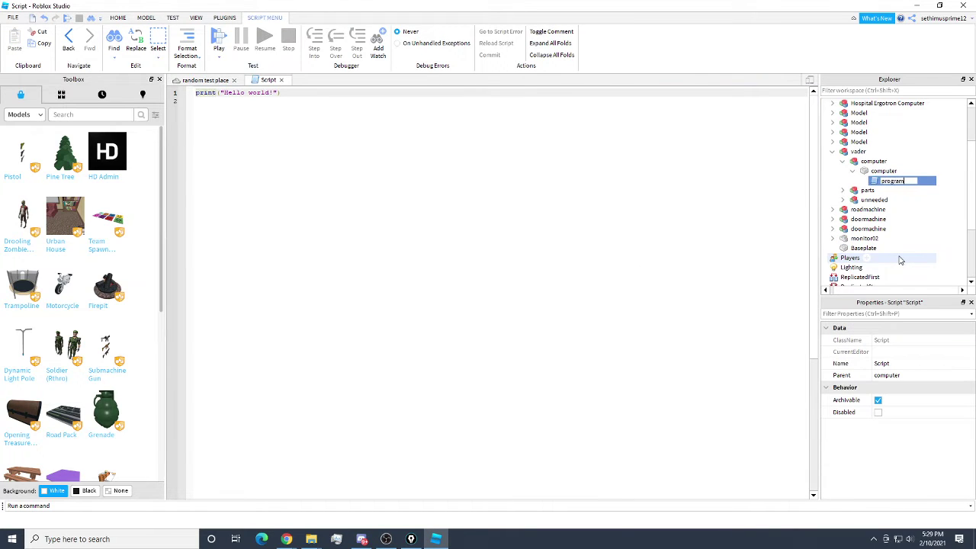
{"action": "key", "text": "Return"}
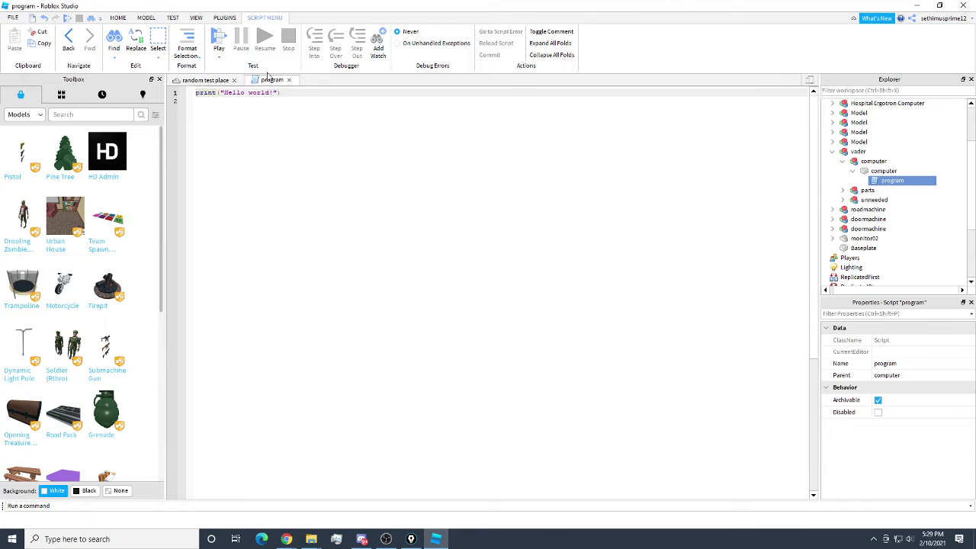
- Delete the default print("Hello world!") line from the program script and add blank lines through line 35
{"action": "left_click_drag", "start_coordinate": [302, 92], "coordinate": [192, 93]}
{"action": "key", "text": "BackSpace"}
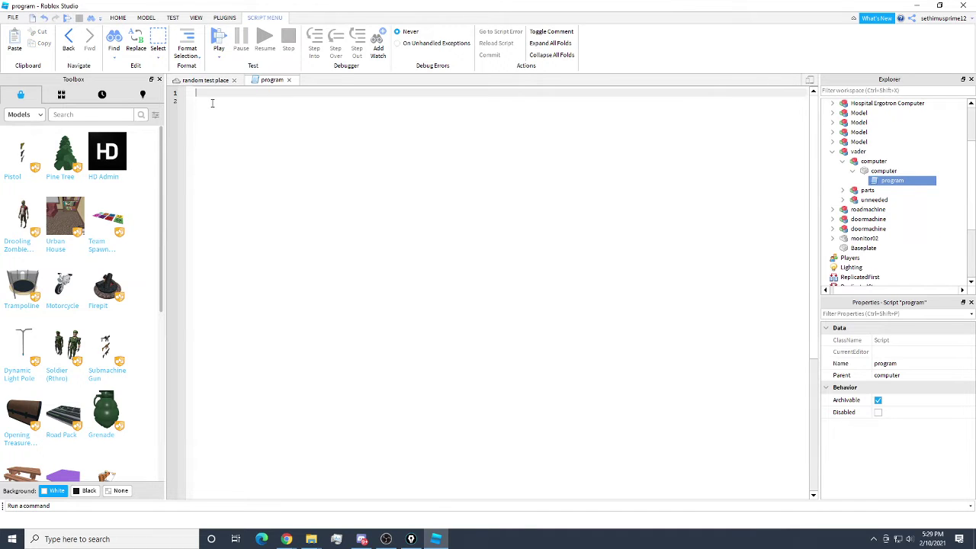
{"action": "key", "text": "Return"}
{"action": "key", "text": "Return"}
{"action": "key", "text": "Return"}
{"action": "key", "text": "Return"}
{"action": "key", "text": "Return"}
{"action": "key", "text": "Return"}
{"action": "key", "text": "Return"}
{"action": "key", "text": "Return"}
{"action": "key", "text": "Return"}
{"action": "key", "text": "Return"}
{"action": "key", "text": "Return"}
{"action": "key", "text": "Return"}
{"action": "key", "text": "Return"}
{"action": "key", "text": "Return"}
{"action": "key", "text": "Return"}
{"action": "key", "text": "Return"}
{"action": "key", "text": "Return"}
{"action": "key", "text": "Return"}
{"action": "key", "text": "Return"}
{"action": "key", "text": "Return"}
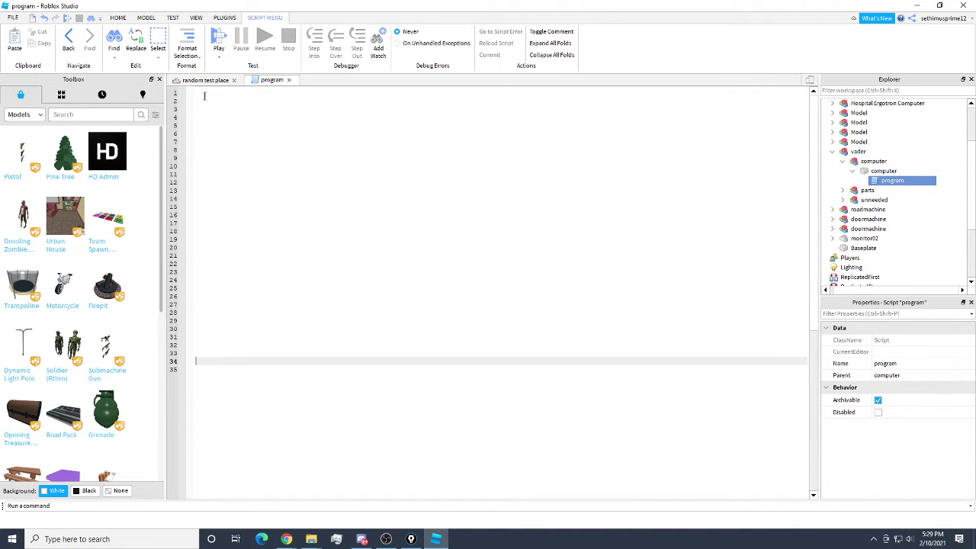
- Add matching dashed comment lines on lines 1 and 6 of the script, leaving blank lines between them
{"action": "left_click", "coordinate": [204, 96]}
{"action": "left_click", "coordinate": [204, 103]}
{"action": "left_click", "coordinate": [200, 95]}
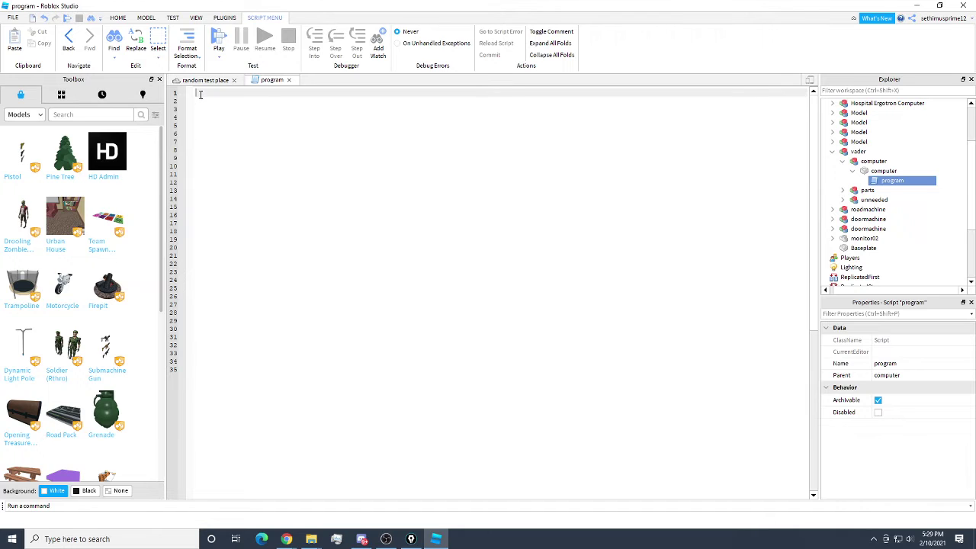
{"action": "type", "text": "-"}
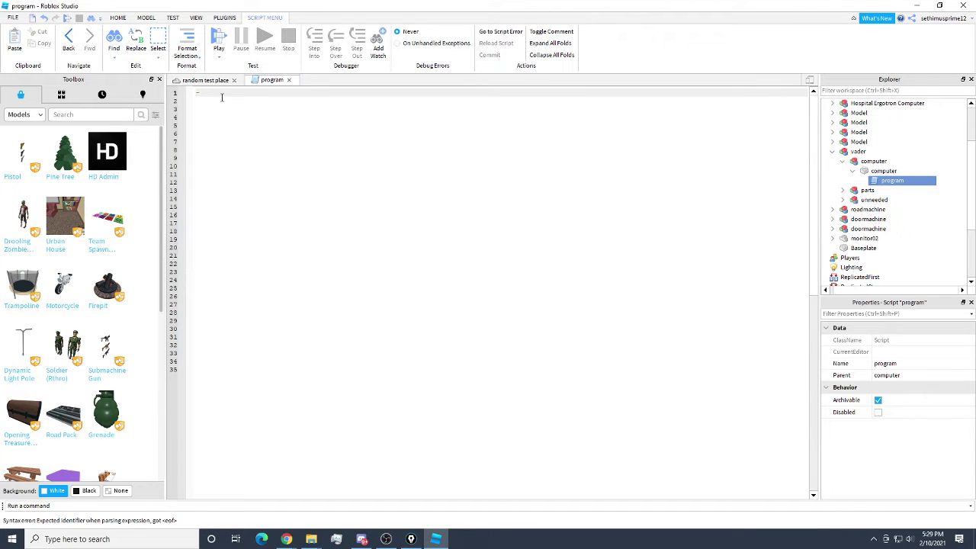
{"action": "type", "text": "------------------------------------"}
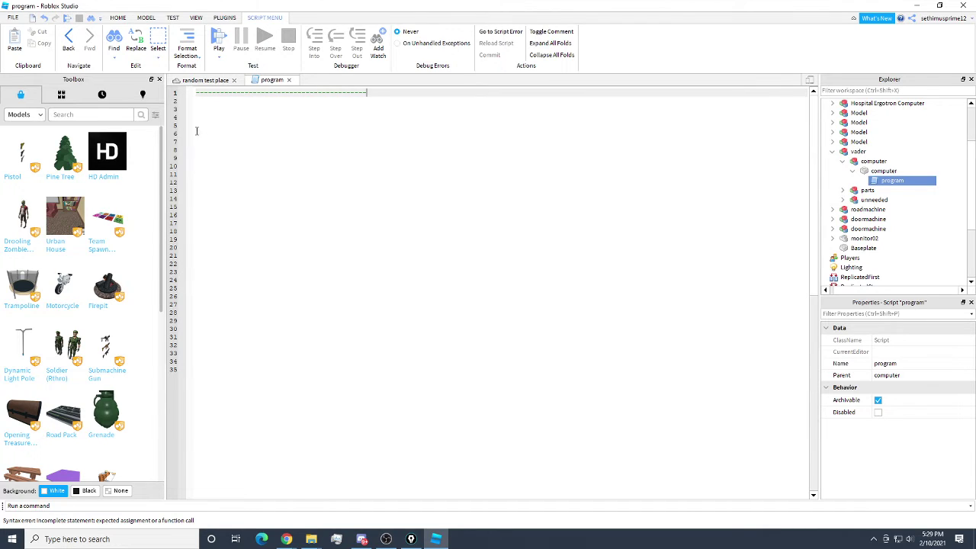
{"action": "left_click", "coordinate": [196, 132]}
{"action": "type", "text": "----------------------------------------"}
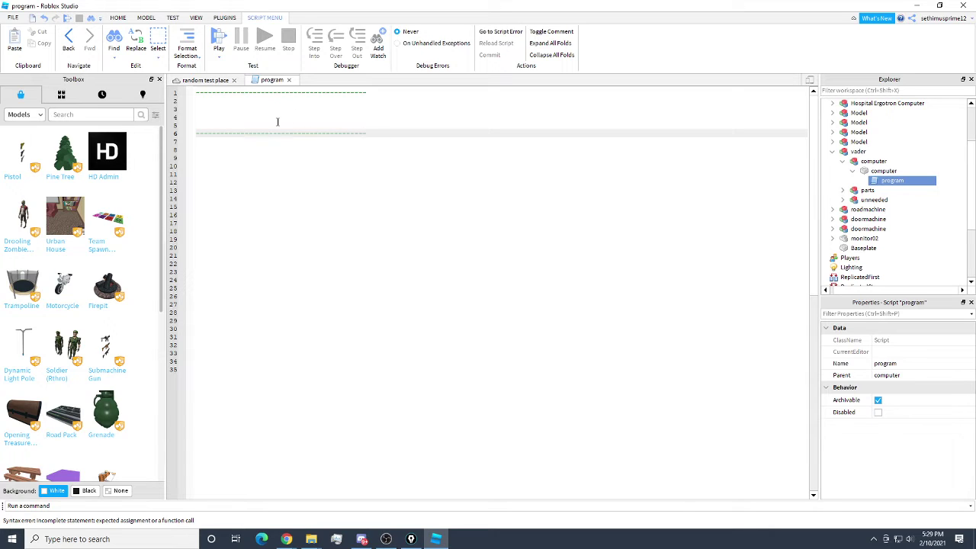
{"action": "left_click", "coordinate": [203, 109]}
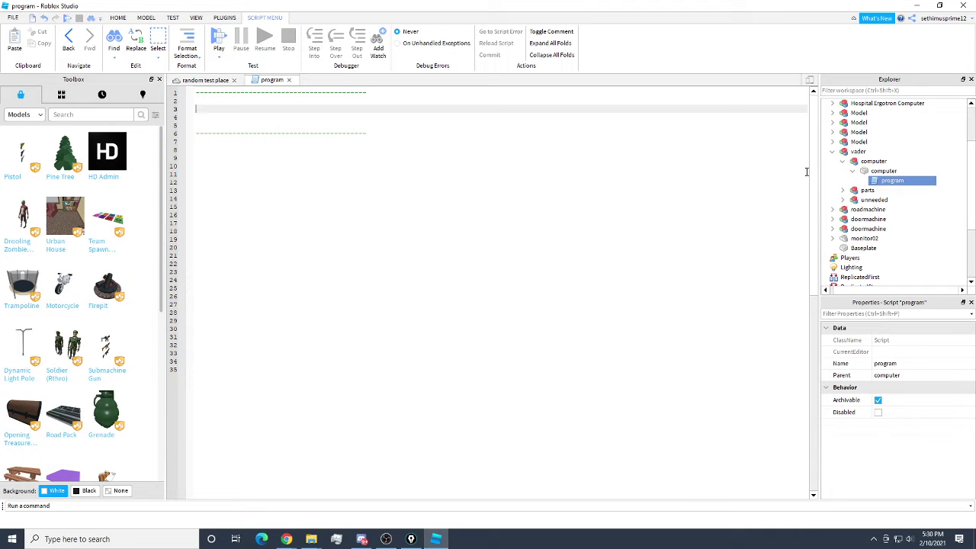
- Expand the parts model, select plate 1 and close the program script to return to the 3D scene
{"action": "left_click", "coordinate": [843, 190]}
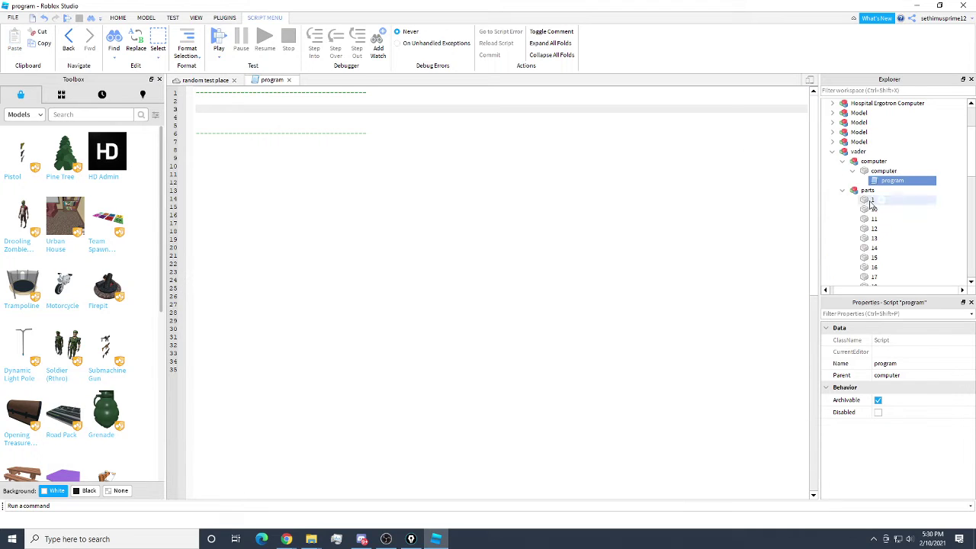
{"action": "left_click", "coordinate": [871, 202]}
{"action": "scroll", "coordinate": [872, 206], "scroll_direction": "down", "scroll_amount": 4}
{"action": "scroll", "coordinate": [870, 209], "scroll_direction": "up", "scroll_amount": 5}
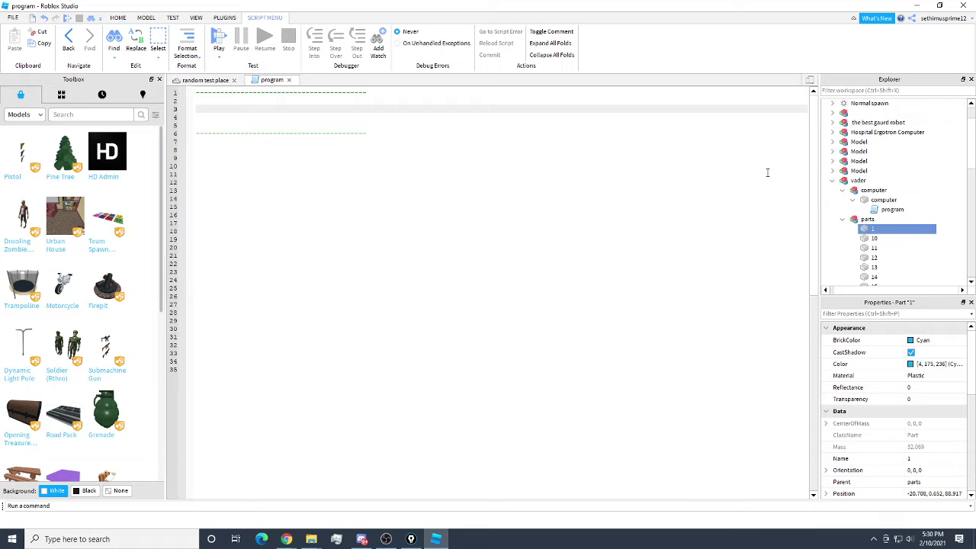
{"action": "left_click", "coordinate": [289, 80]}
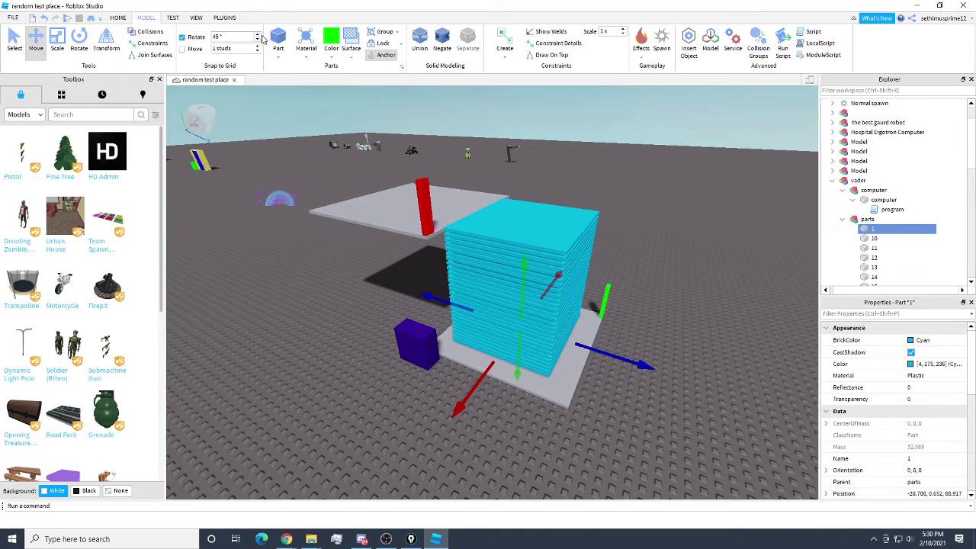
- Extend the selection to all numbered plates in the parts model and make them fully transparent
{"action": "left_click", "coordinate": [196, 19]}
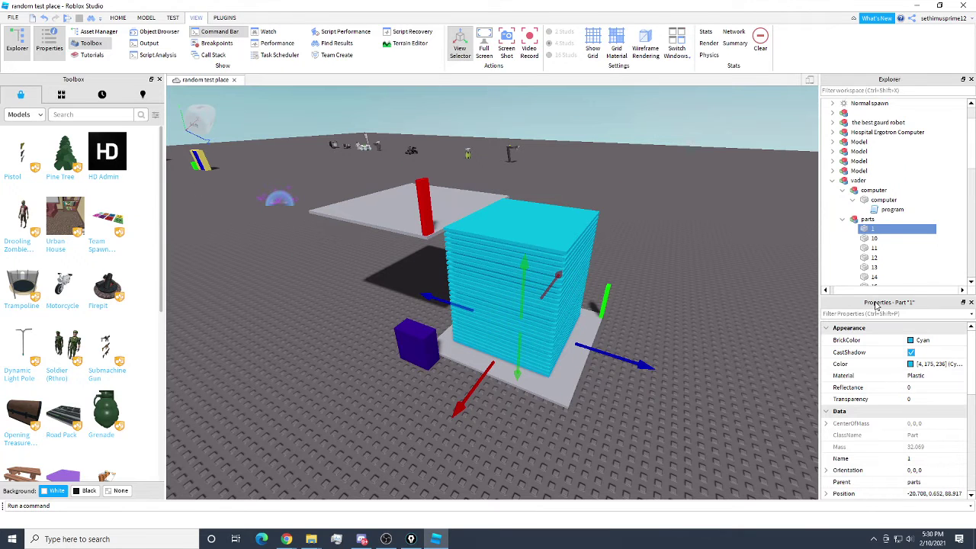
{"action": "left_click_drag", "start_coordinate": [877, 303], "coordinate": [875, 378]}
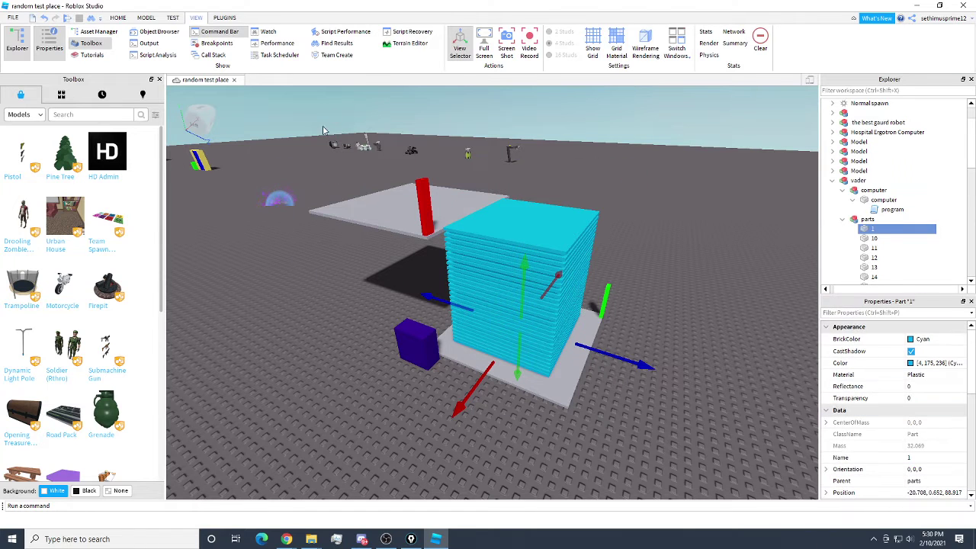
{"action": "scroll", "coordinate": [867, 229], "scroll_direction": "down", "scroll_amount": 5}
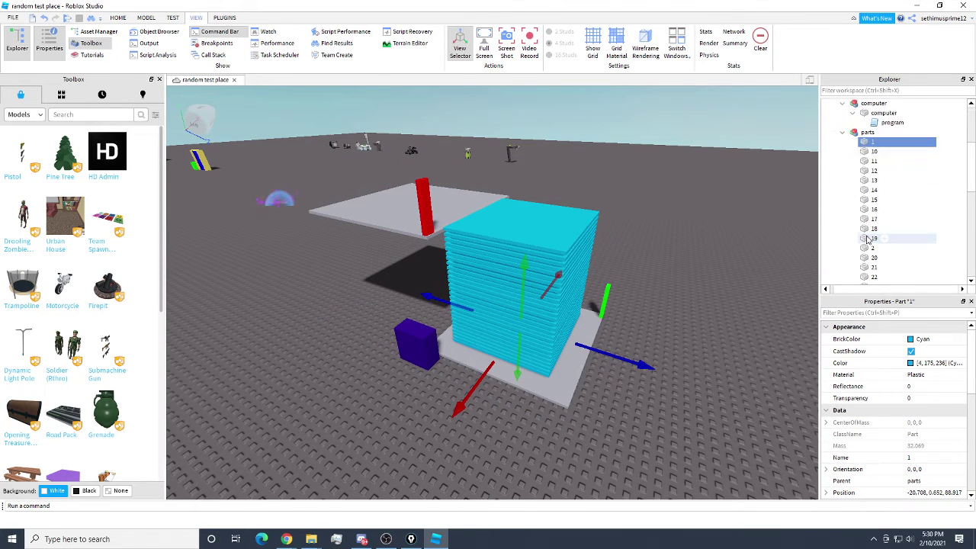
{"action": "left_click", "coordinate": [872, 200], "text": "shift"}
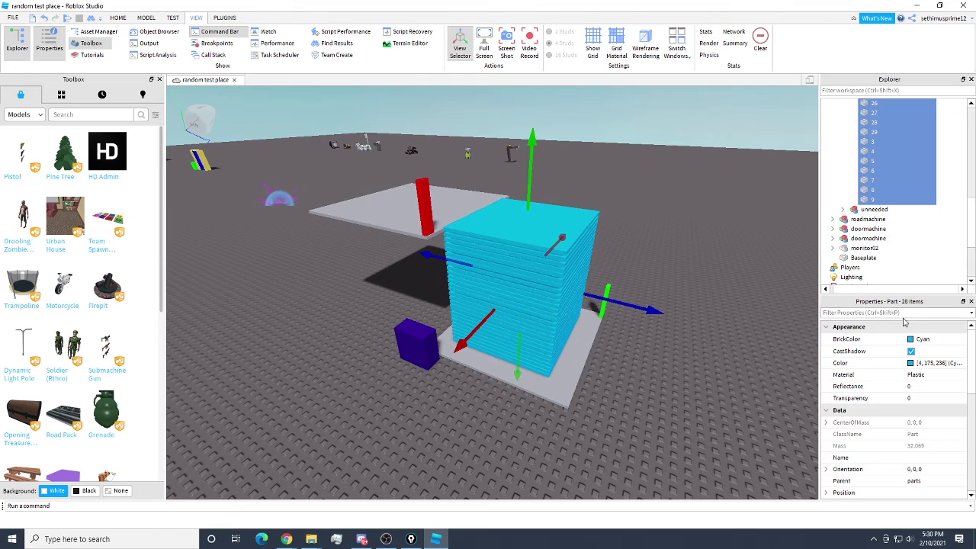
{"action": "scroll", "coordinate": [915, 358], "scroll_direction": "down", "scroll_amount": 1}
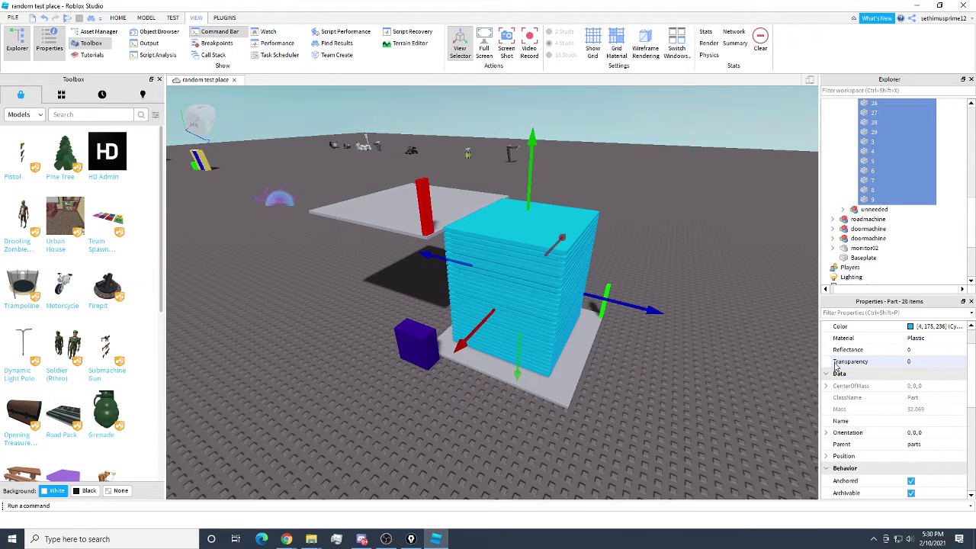
{"action": "left_click", "coordinate": [940, 365]}
{"action": "left_click_drag", "start_coordinate": [942, 363], "coordinate": [967, 363]}
{"action": "left_click", "coordinate": [554, 283]}
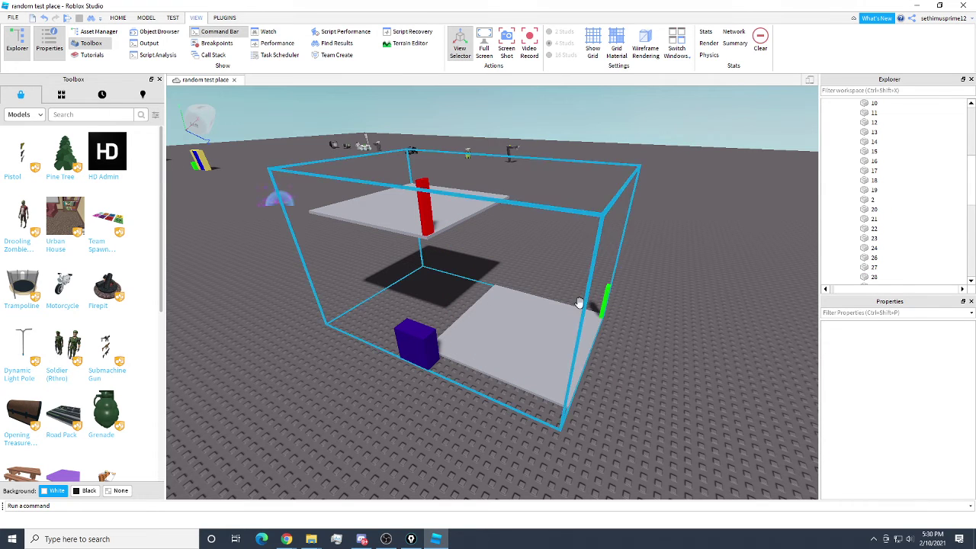
- Collapse the parts model and reopen the program script in the computer part
{"action": "scroll", "coordinate": [877, 199], "scroll_direction": "up", "scroll_amount": 5}
{"action": "left_click", "coordinate": [845, 199]}
{"action": "double_click", "coordinate": [893, 190]}
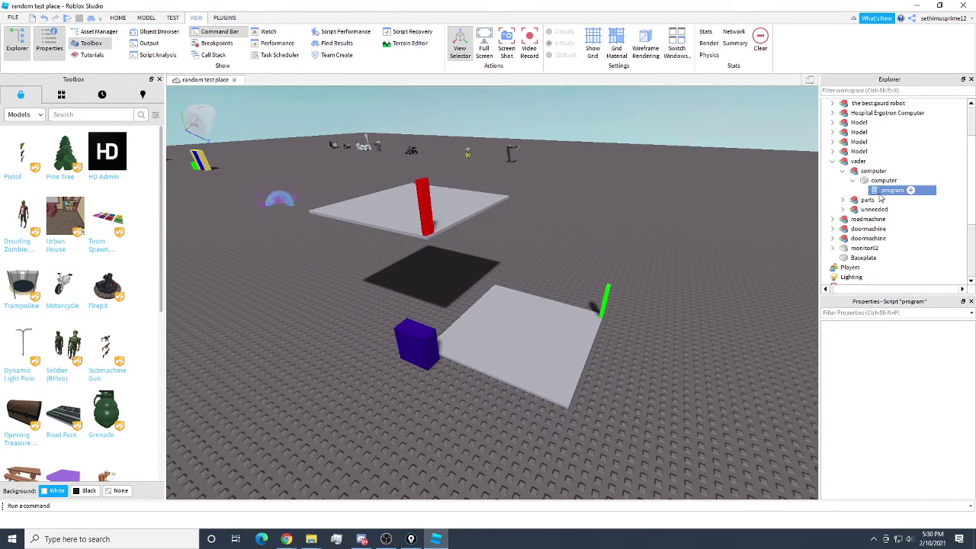
- Write "1 = script.Parent.Parent.Parent." on line 2 of the script, and delete the leading 1
{"action": "left_click", "coordinate": [202, 102]}
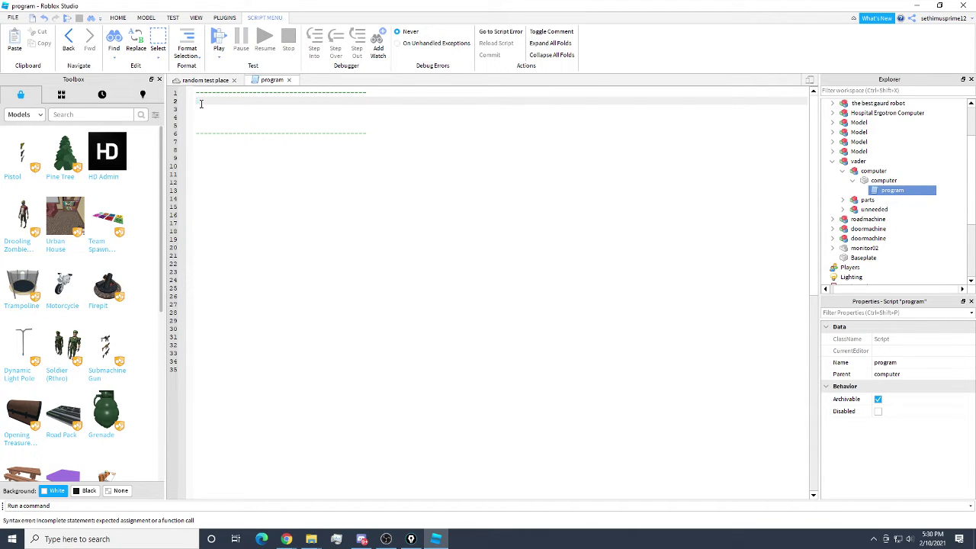
{"action": "type", "text": "1 -"}
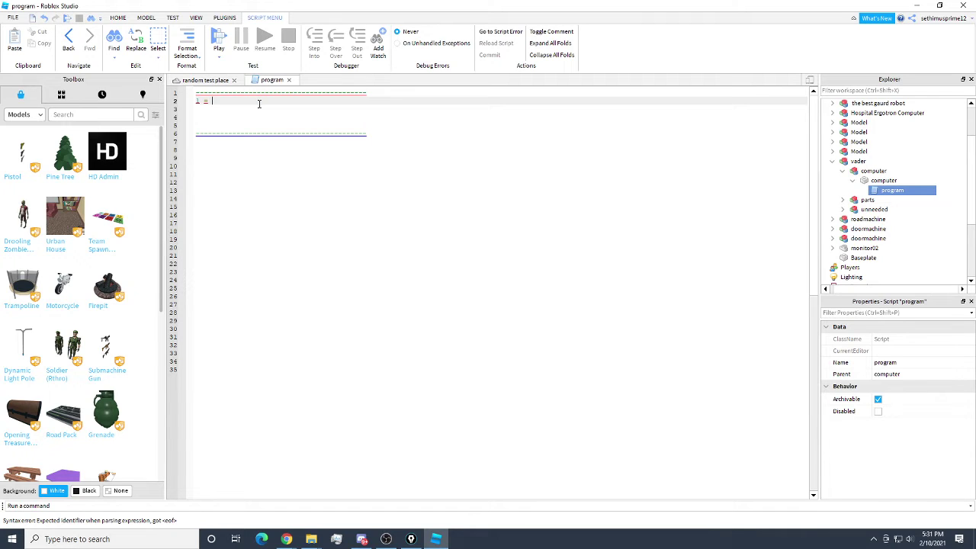
{"action": "type", "text": "script"}
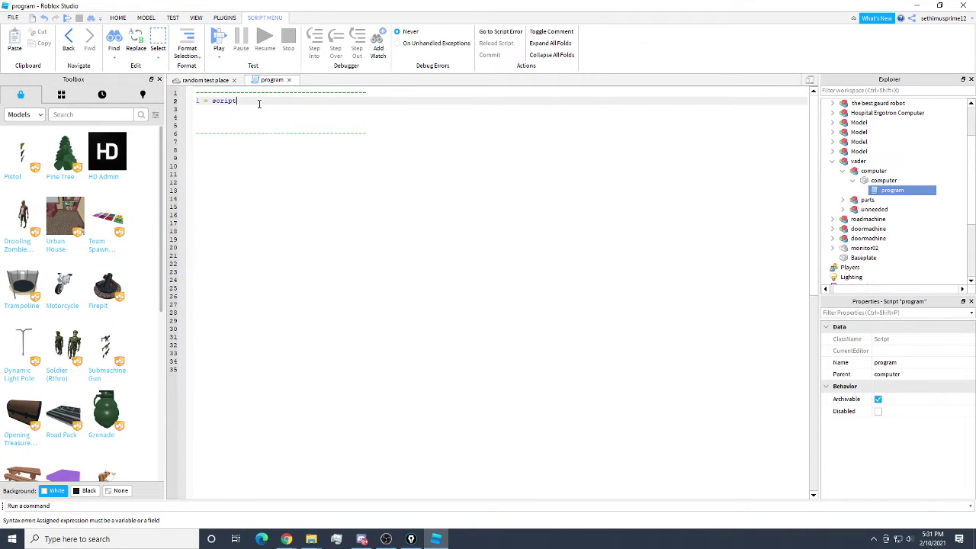
{"action": "type", "text": ".Parent"}
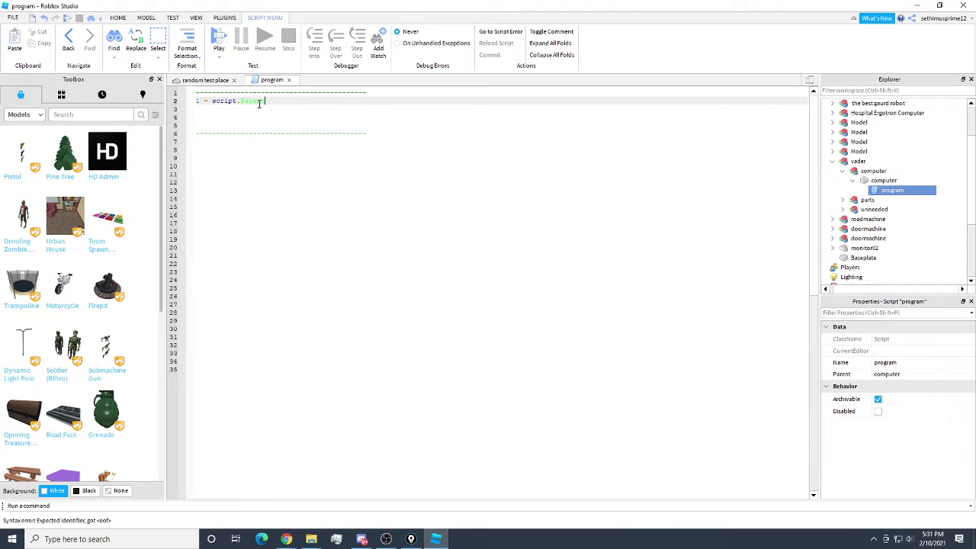
{"action": "type", "text": ".Parent.Parent"}
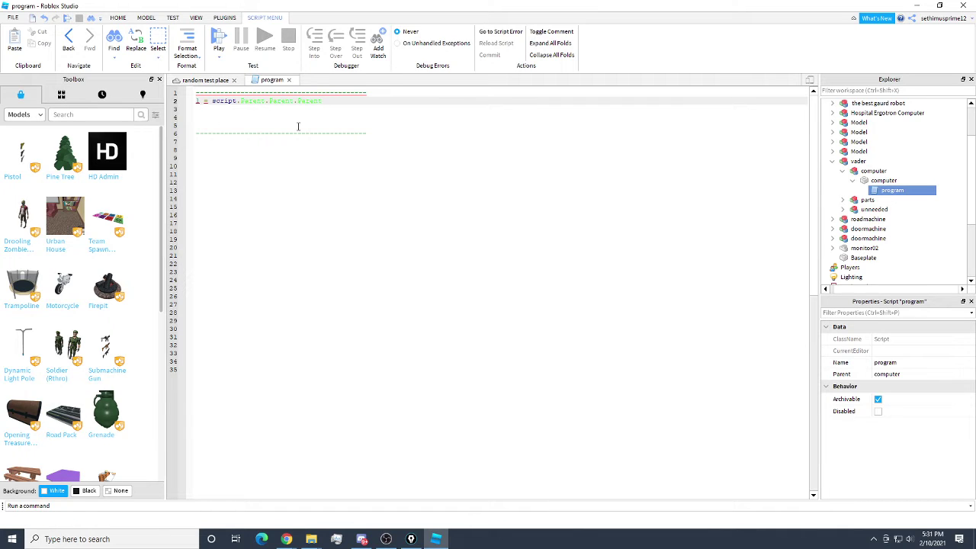
{"action": "type", "text": ".v"}
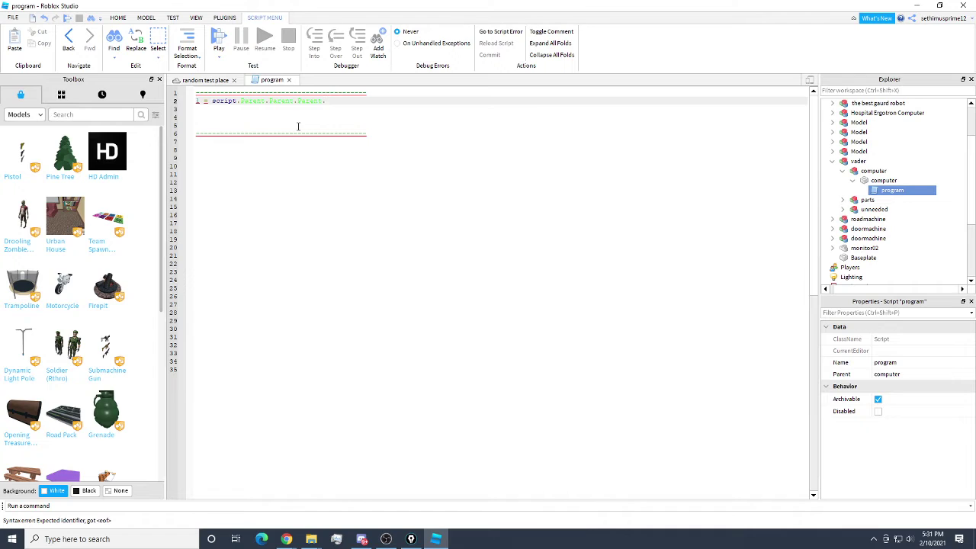
{"action": "double_click", "coordinate": [198, 101]}
{"action": "key", "text": "BackSpace"}
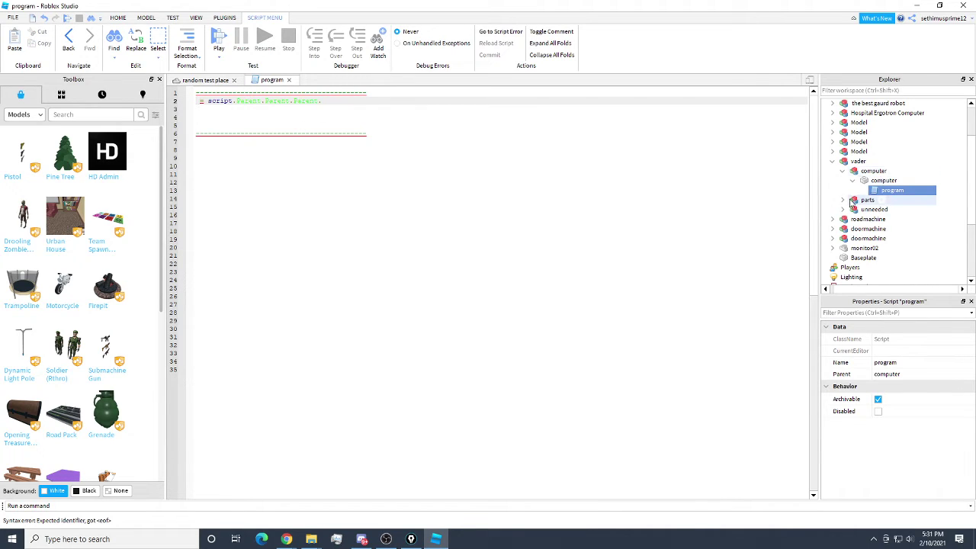
- Expand the parts model and rename plate 1 as part1
{"action": "left_click", "coordinate": [844, 199]}
{"action": "left_click", "coordinate": [862, 209]}
{"action": "right_click", "coordinate": [853, 209]}
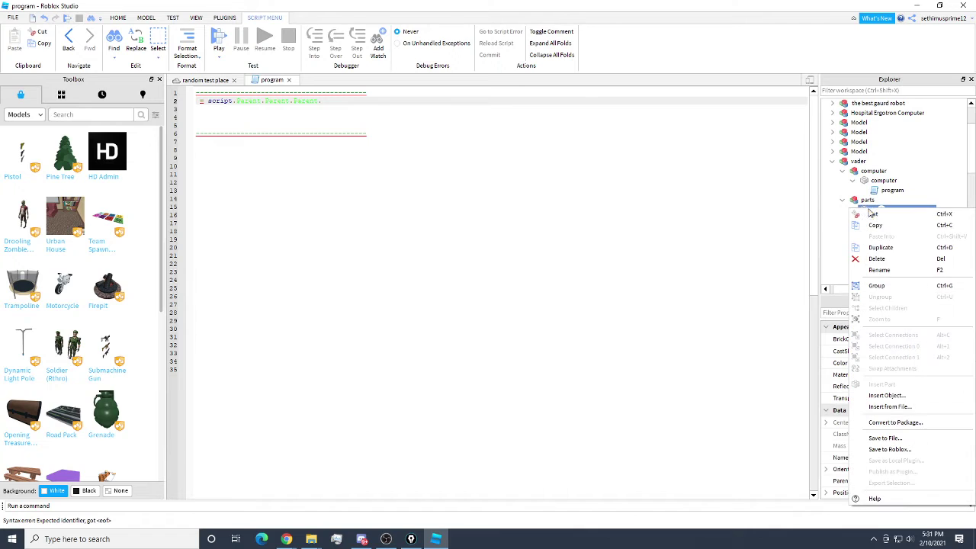
{"action": "left_click", "coordinate": [879, 271]}
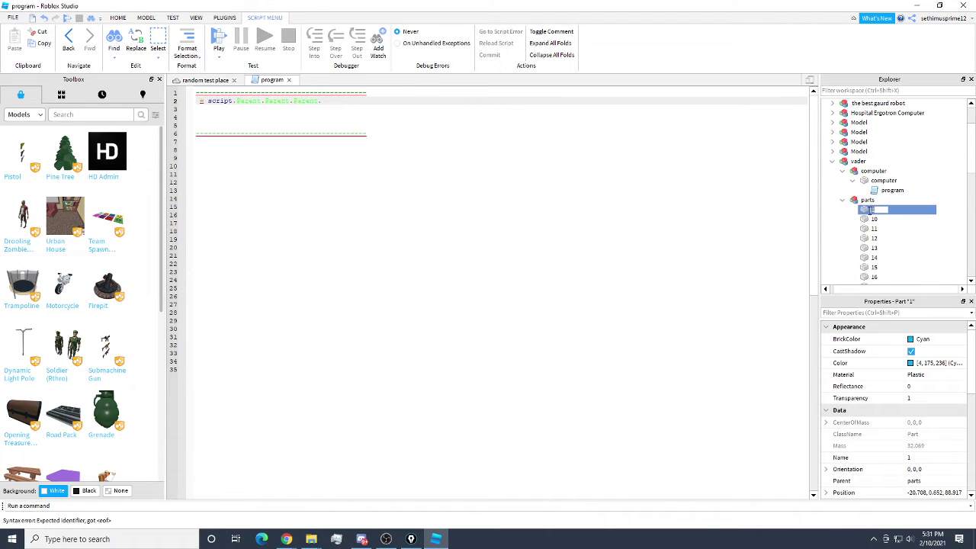
{"action": "type", "text": "part"}
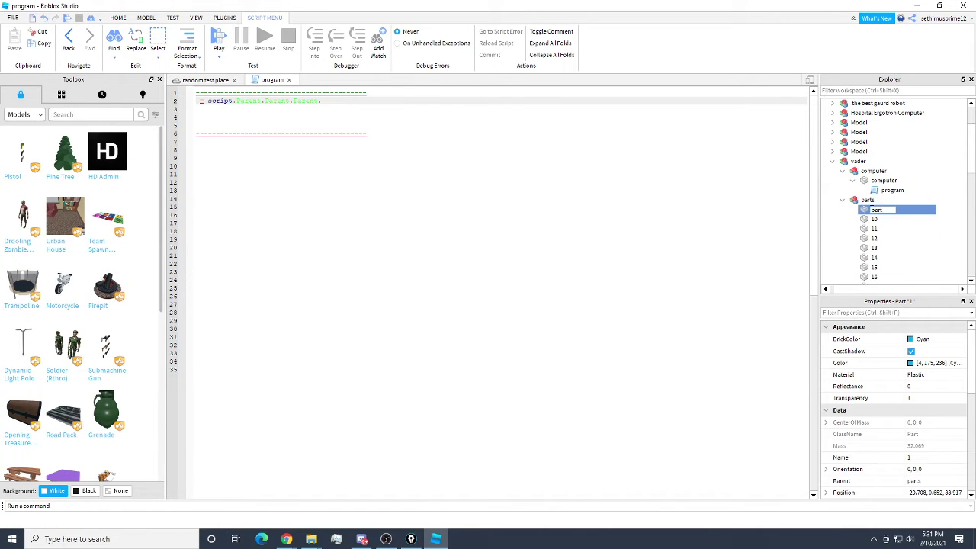
{"action": "type", "text": "1"}
{"action": "key", "text": "Return"}
- Extend line 2 of the script to "part1 = script.Parent.Parent.Parent.vader.par" and insert two blank lines above it
{"action": "left_click", "coordinate": [199, 102]}
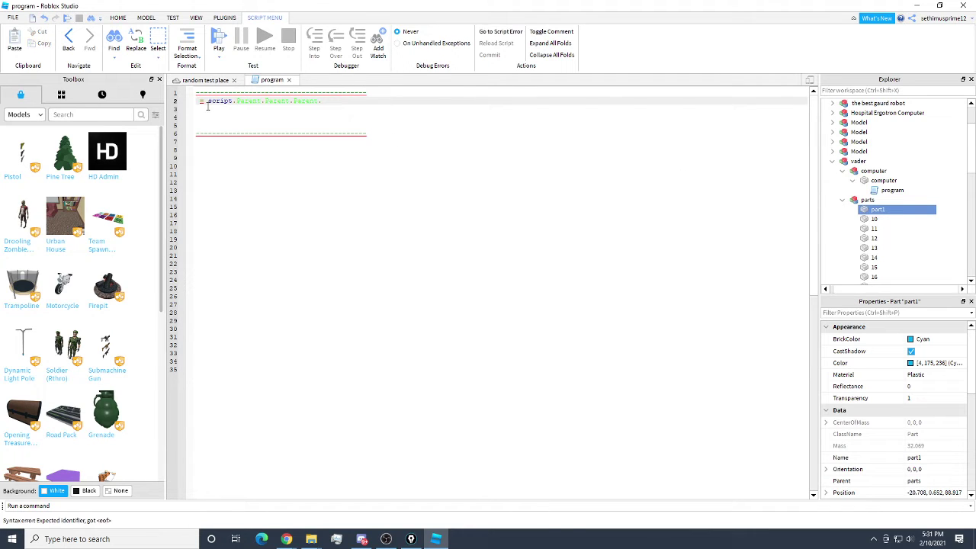
{"action": "type", "text": "part "}
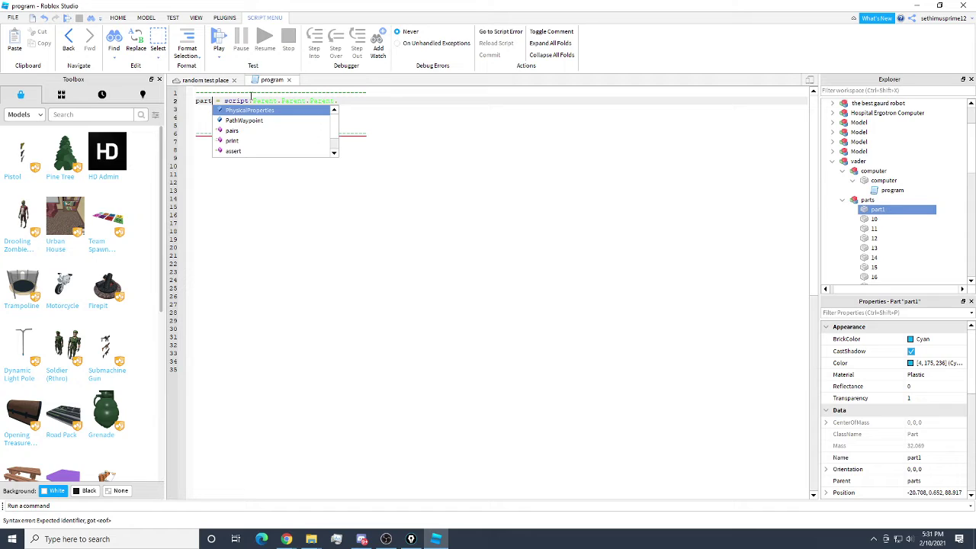
{"action": "type", "text": "1"}
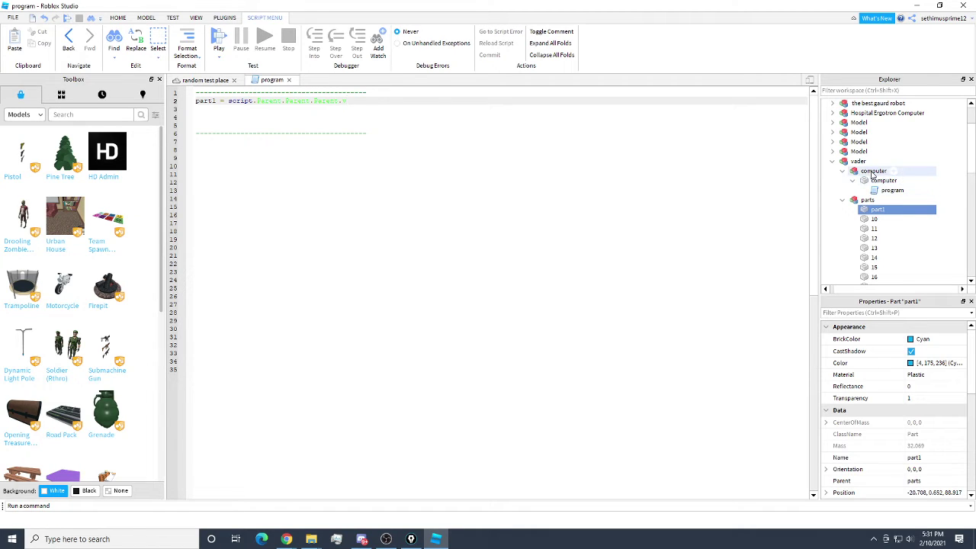
{"action": "type", "text": "vader"}
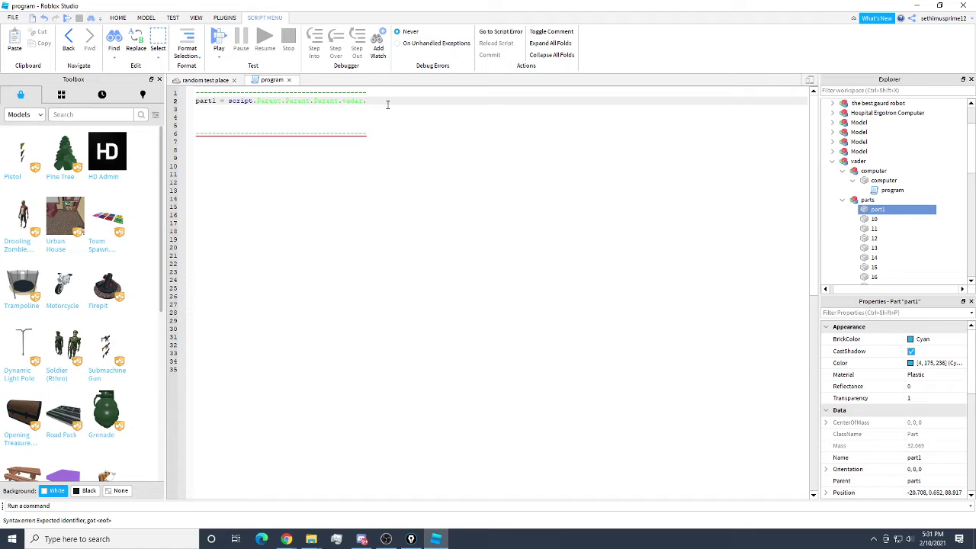
{"action": "type", "text": ".par"}
{"action": "left_click", "coordinate": [373, 93]}
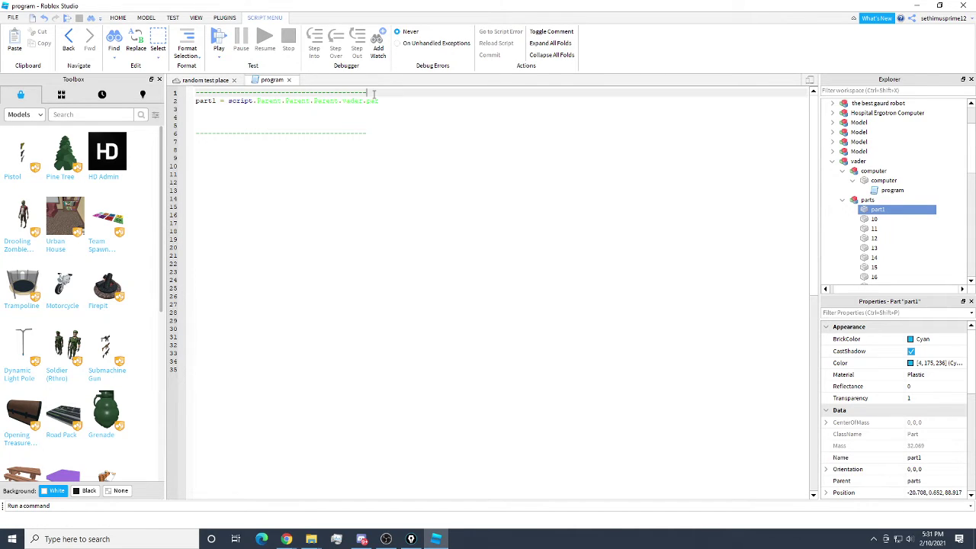
{"action": "key", "text": "Return"}
{"action": "key", "text": "Return"}
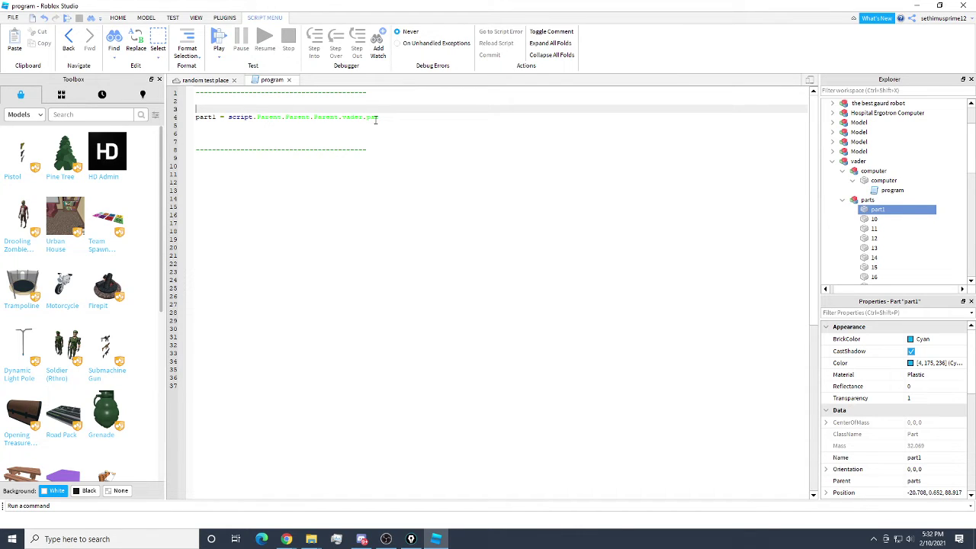
- Replace the end of the part1 path so that it reads script.Parent.Parent.Parent.Parent.vader
{"action": "left_click_drag", "start_coordinate": [378, 119], "coordinate": [339, 118]}
{"action": "key", "text": "BackSpace"}
{"action": "key", "text": "BackSpace"}
{"action": "key", "text": "BackSpace"}
{"action": "key", "text": "BackSpace"}
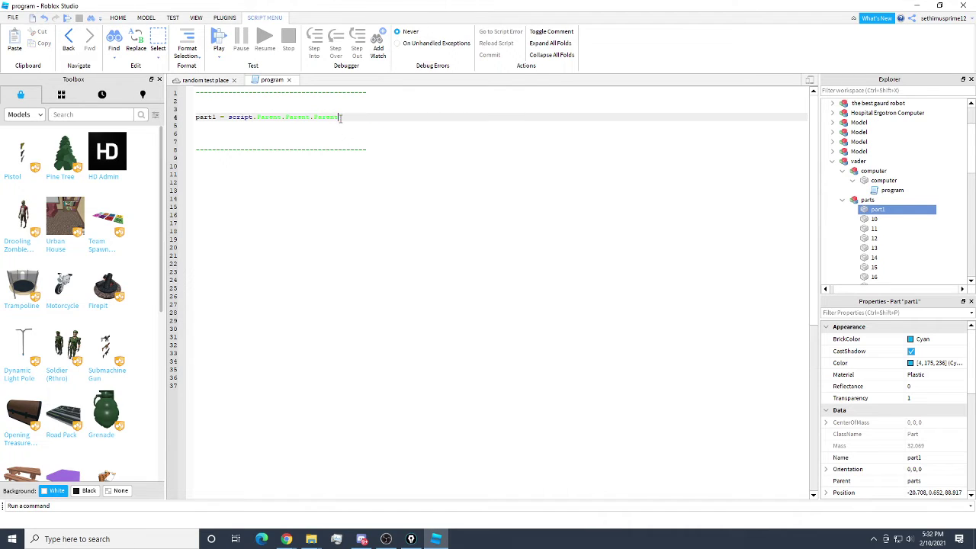
{"action": "type", "text": "c"}
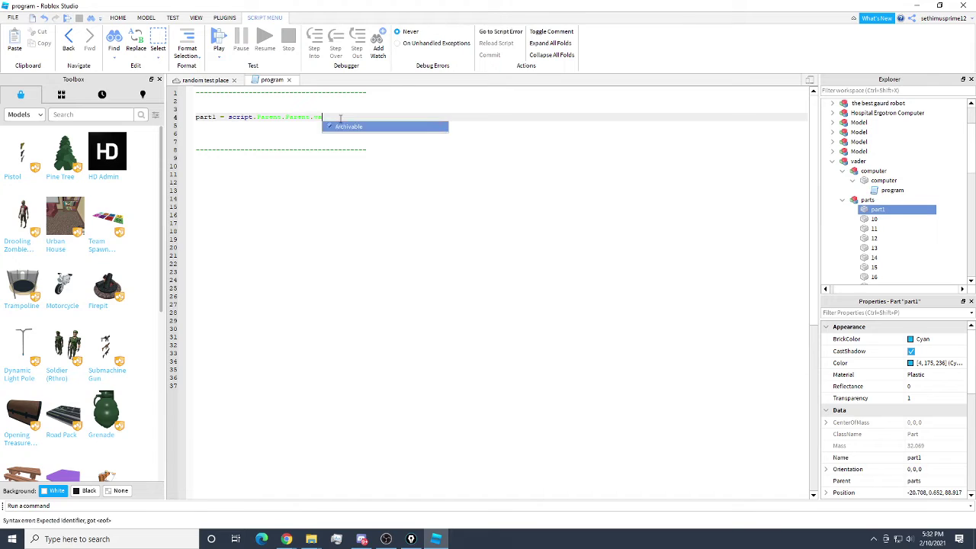
{"action": "key", "text": "BackSpace"}
{"action": "type", "text": "Parent.Parent"}
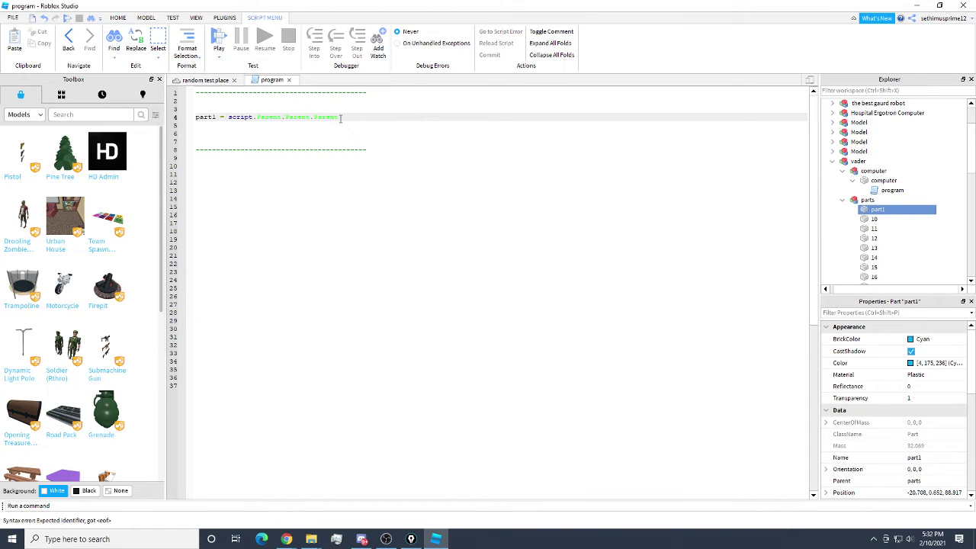
{"action": "type", "text": ".v"}
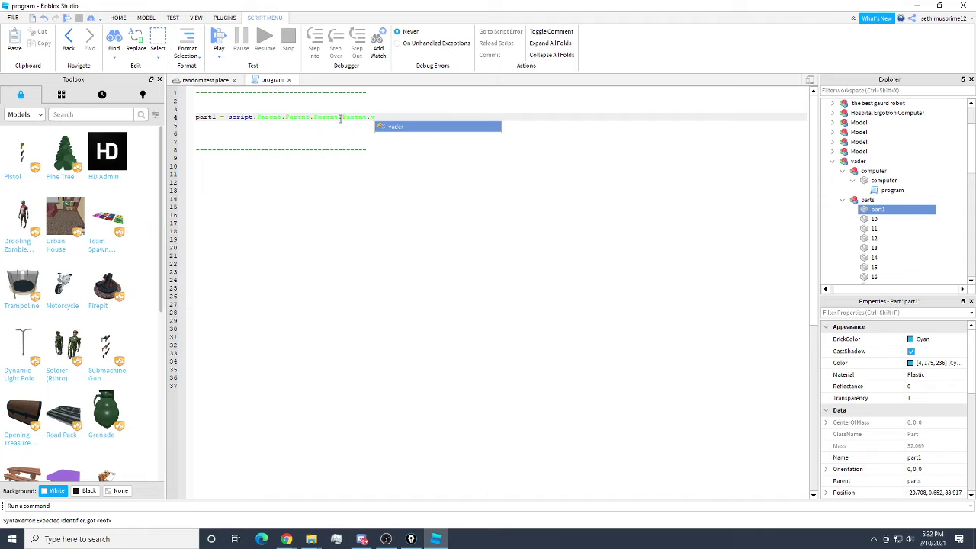
{"action": "key", "text": "Tab"}
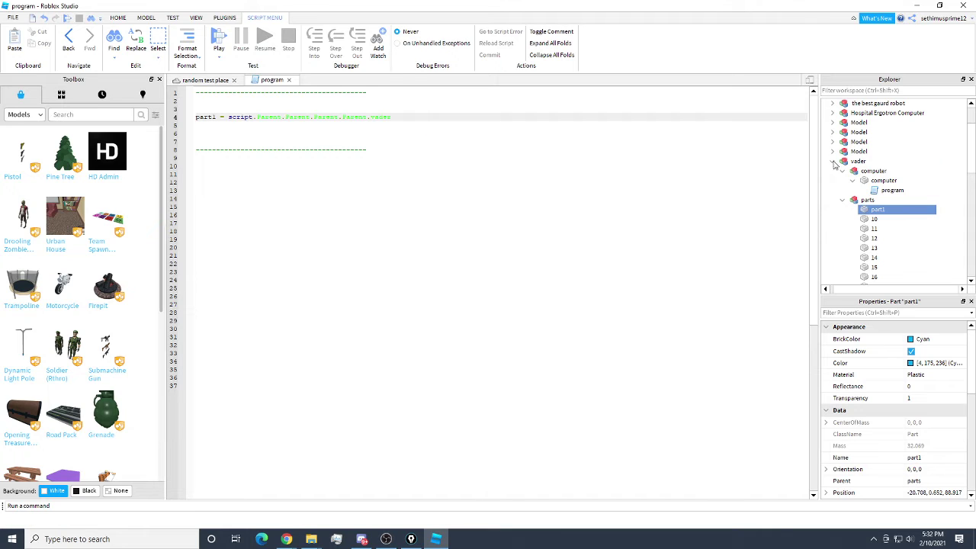
- Examine how the program script is nested in the computer part and computer model within vader, collapsing the parts model
{"action": "left_click", "coordinate": [871, 179]}
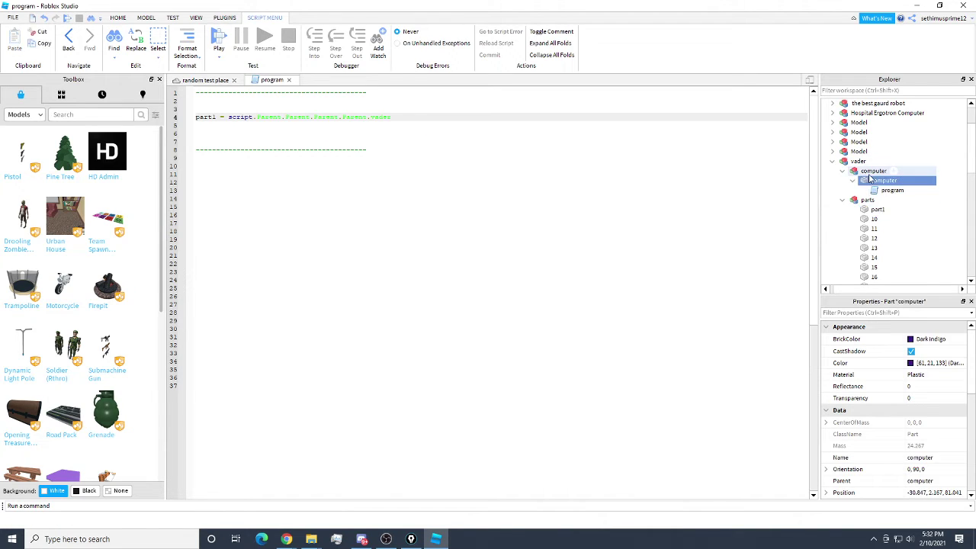
{"action": "left_click", "coordinate": [872, 172]}
{"action": "left_click", "coordinate": [843, 200]}
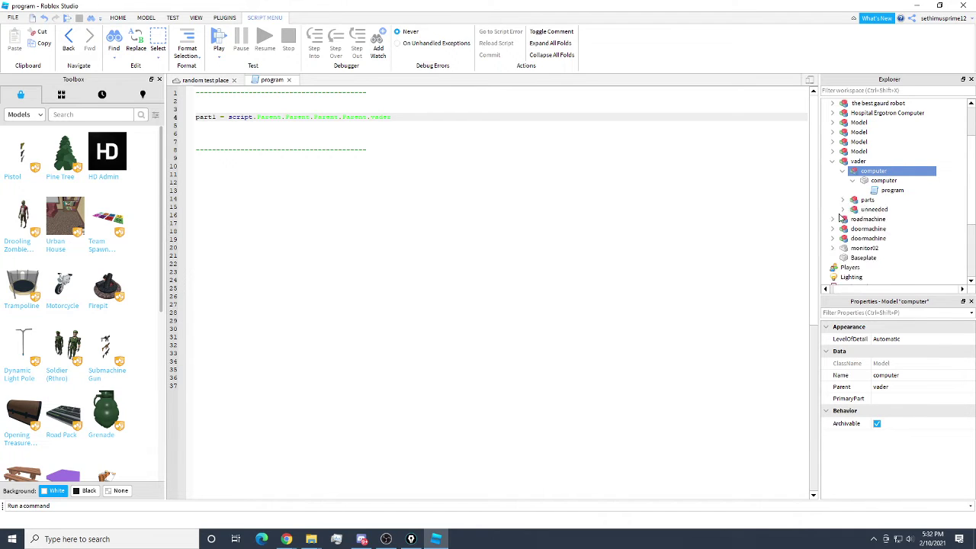
{"action": "left_click", "coordinate": [843, 172]}
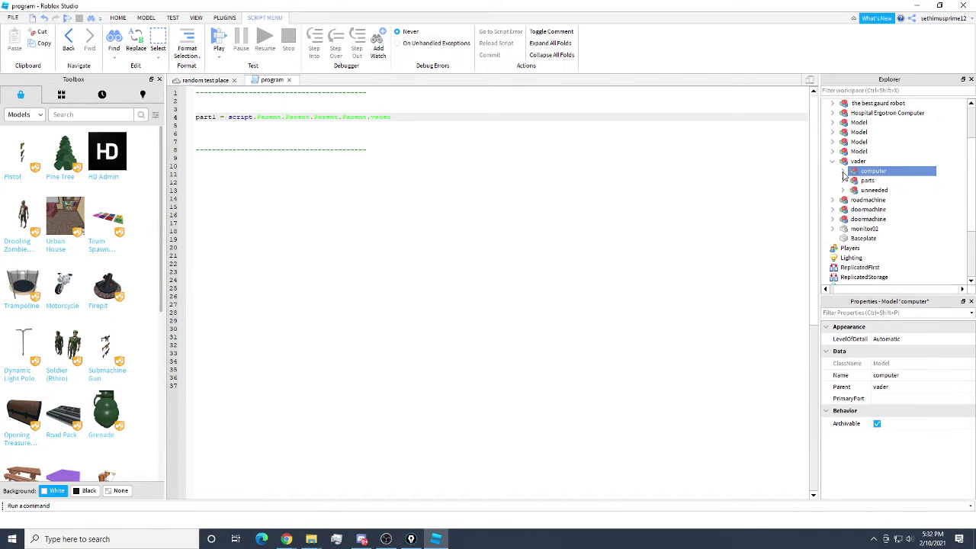
{"action": "left_click", "coordinate": [844, 172]}
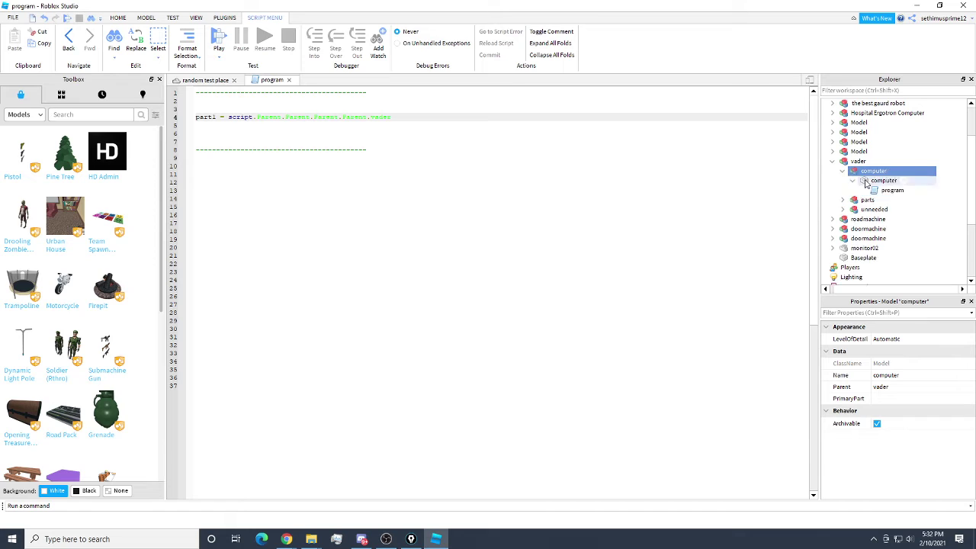
{"action": "left_click", "coordinate": [886, 190]}
{"action": "left_click", "coordinate": [883, 181]}
{"action": "left_click", "coordinate": [874, 170]}
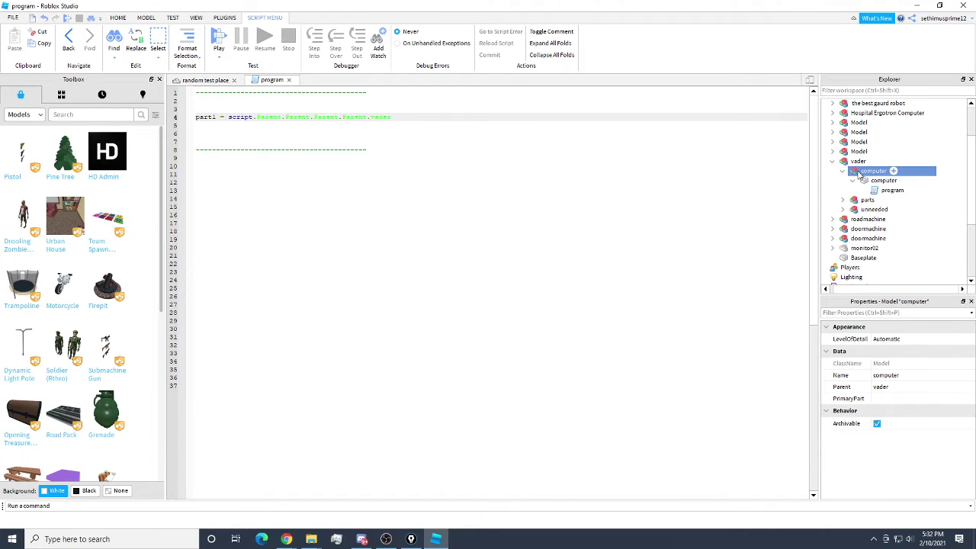
- Delete the part1 path after its second Parent and rewrite the ending as ".Parent.Parent.vader."
{"action": "left_click", "coordinate": [341, 122]}
{"action": "key", "text": "shift+End"}
{"action": "mouse_move", "coordinate": [313, 118]}
{"action": "left_mouse_down"}
{"action": "mouse_move", "coordinate": [390, 118]}
{"action": "mouse_move", "coordinate": [315, 118]}
{"action": "left_mouse_up"}
{"action": "key", "text": "BackSpace"}
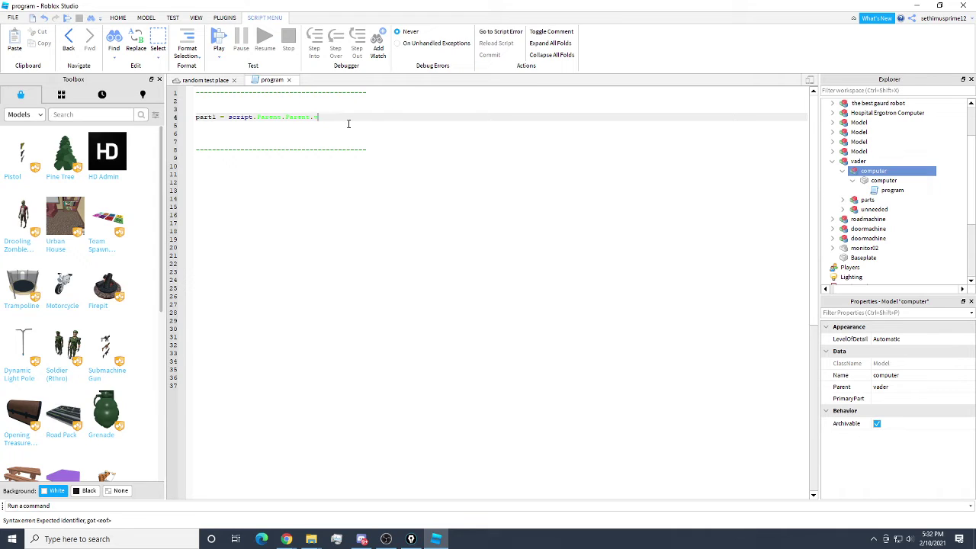
{"action": "type", "text": "P"}
{"action": "key", "text": "Tab"}
{"action": "type", "text": ".P"}
{"action": "key", "text": "Tab"}
{"action": "type", "text": ".v"}
{"action": "key", "text": "Tab"}
{"action": "type", "text": "."}
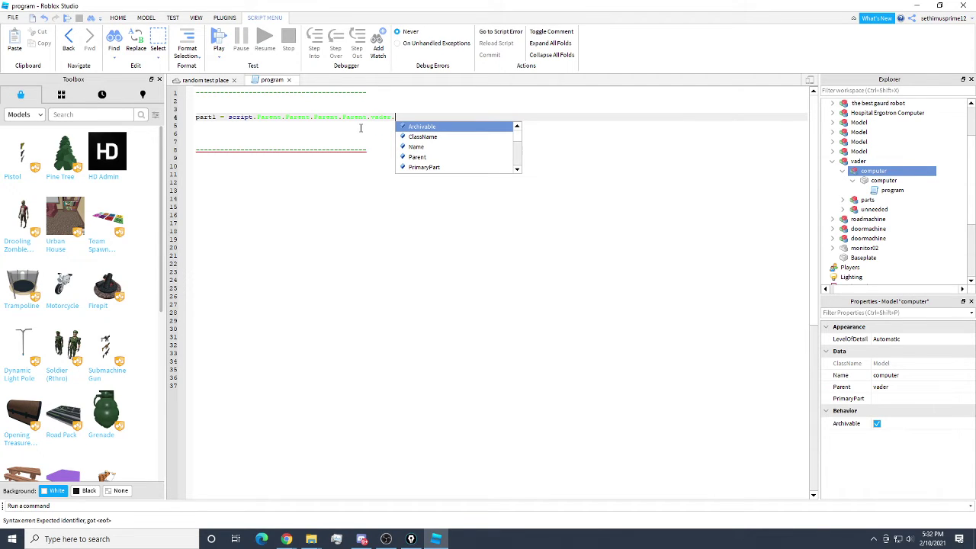
- Complete the part1 path by appending parts.part1 after vader
{"action": "type", "text": "p"}
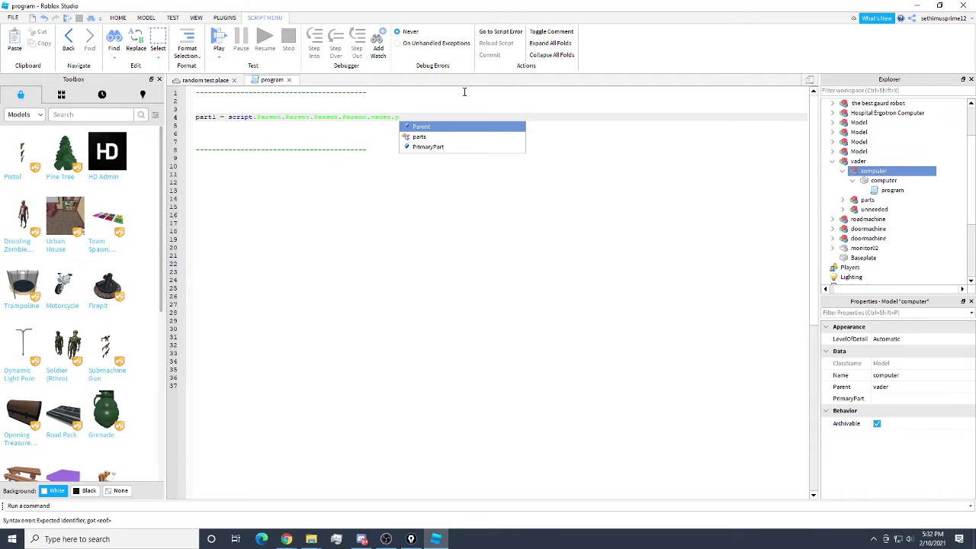
{"action": "key", "text": "Down"}
{"action": "key", "text": "Tab"}
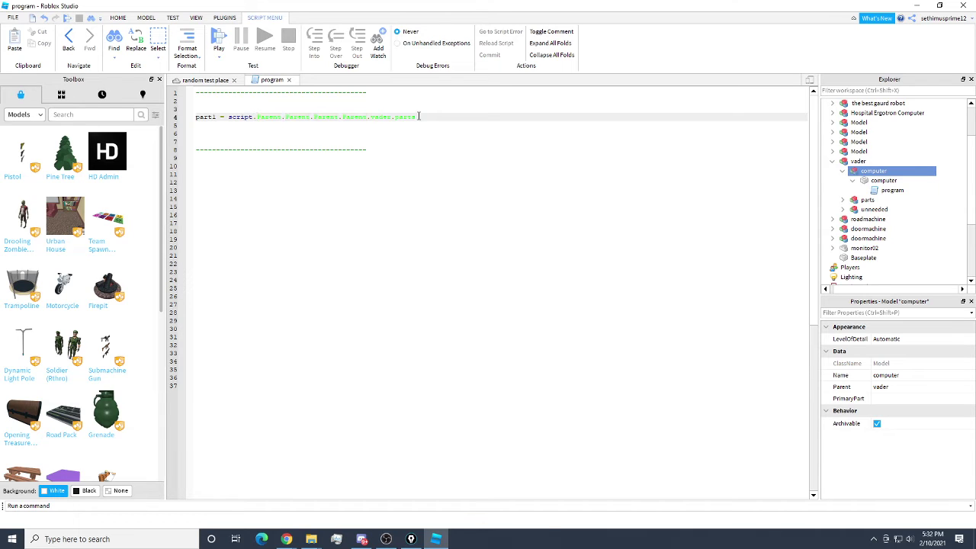
{"action": "type", "text": ".p"}
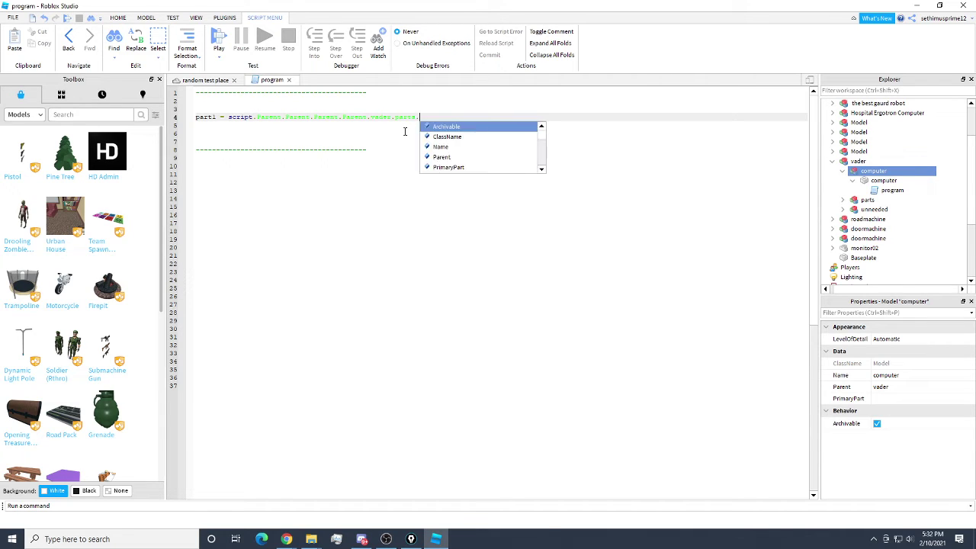
{"action": "left_click", "coordinate": [460, 137]}
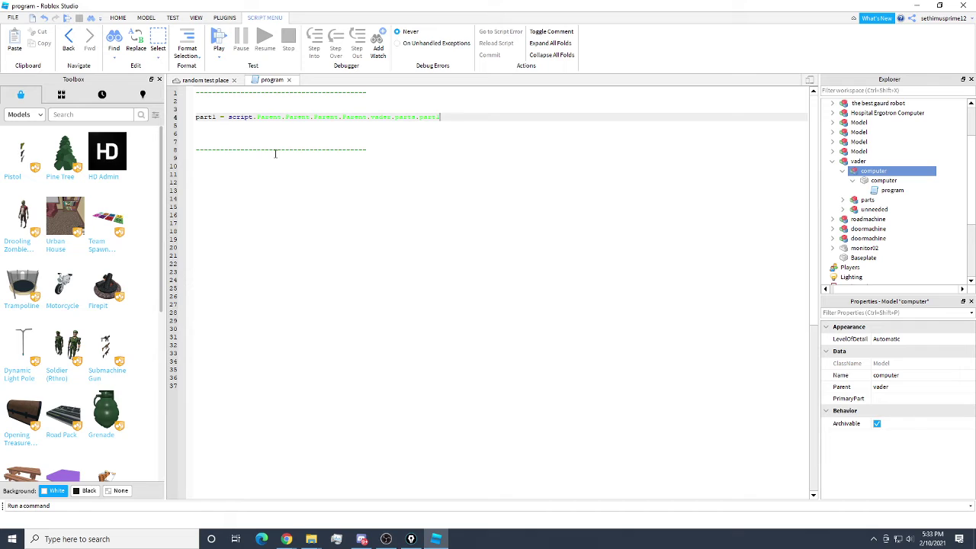
- Add a "while true do" loop on line 14 with several blank lines before its end
{"action": "left_click", "coordinate": [242, 166]}
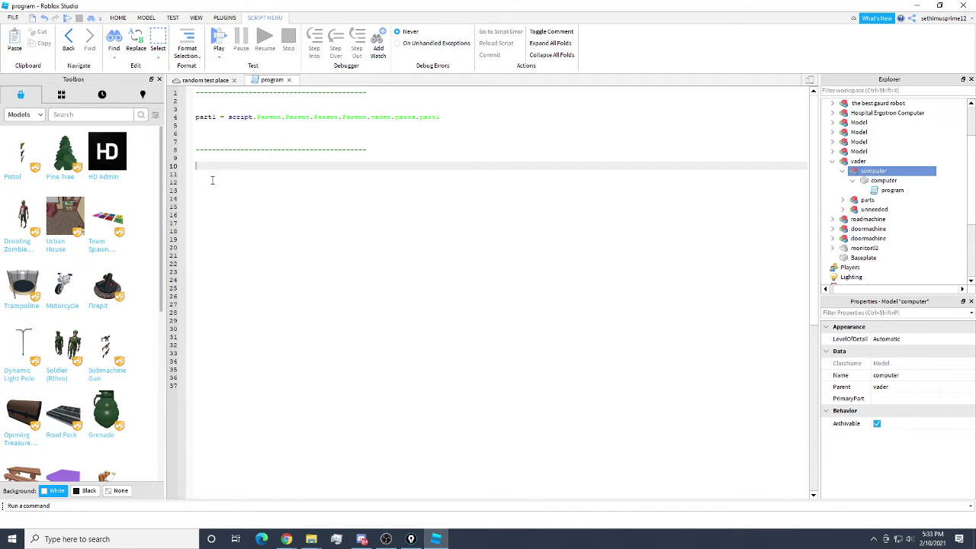
{"action": "left_click", "coordinate": [212, 178]}
{"action": "left_click", "coordinate": [206, 197]}
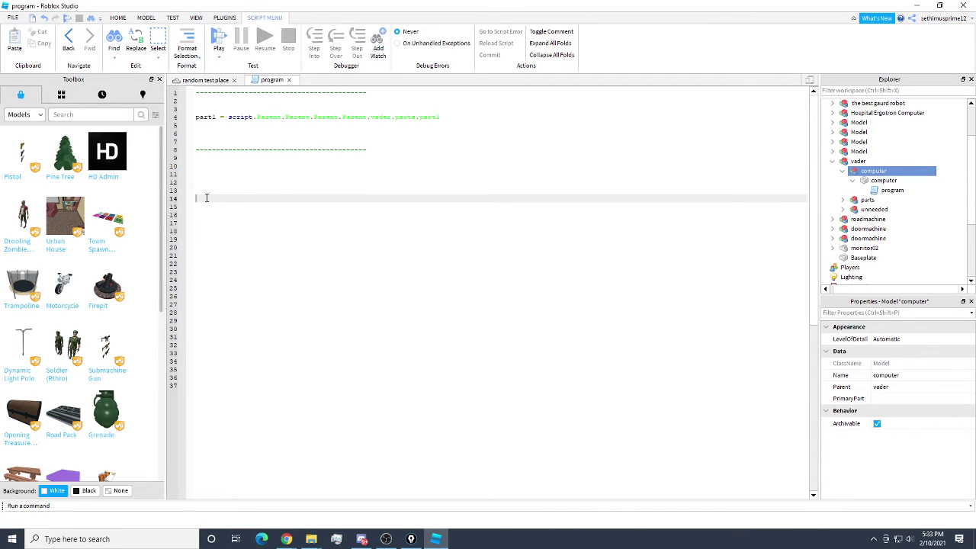
{"action": "type", "text": "while true do"}
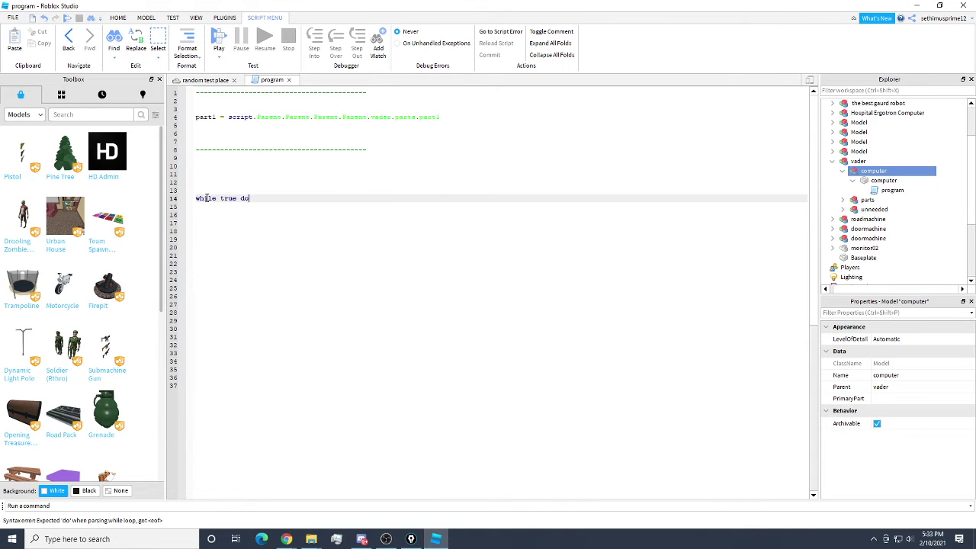
{"action": "key", "text": "Return"}
{"action": "key", "text": "Return"}
{"action": "key", "text": "Return"}
{"action": "key", "text": "Return"}
{"action": "key", "text": "Return"}
{"action": "key", "text": "Return"}
{"action": "key", "text": "Return"}
{"action": "key", "text": "Return"}
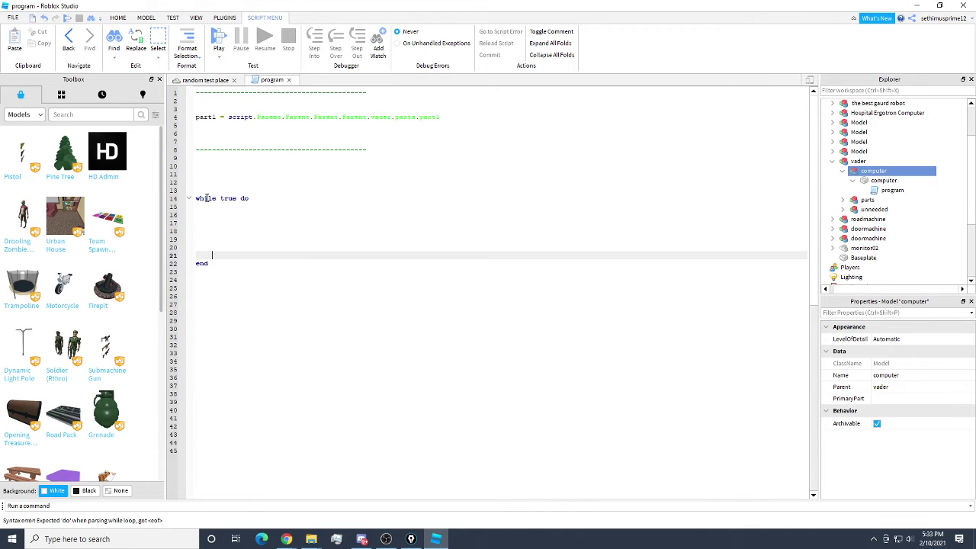
- Write "part1.Transparency = 0" on line 16 inside the while loop
{"action": "left_click", "coordinate": [215, 209]}
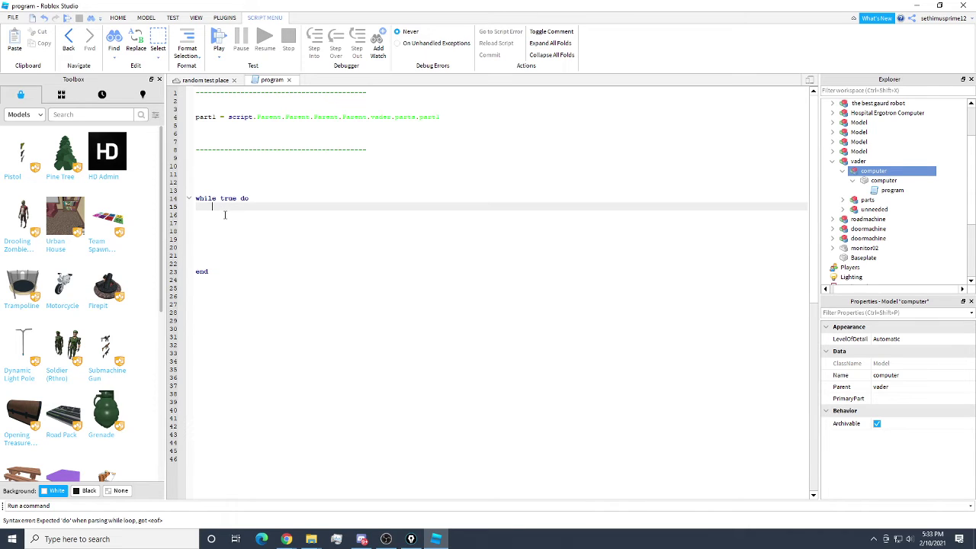
{"action": "left_click", "coordinate": [223, 215]}
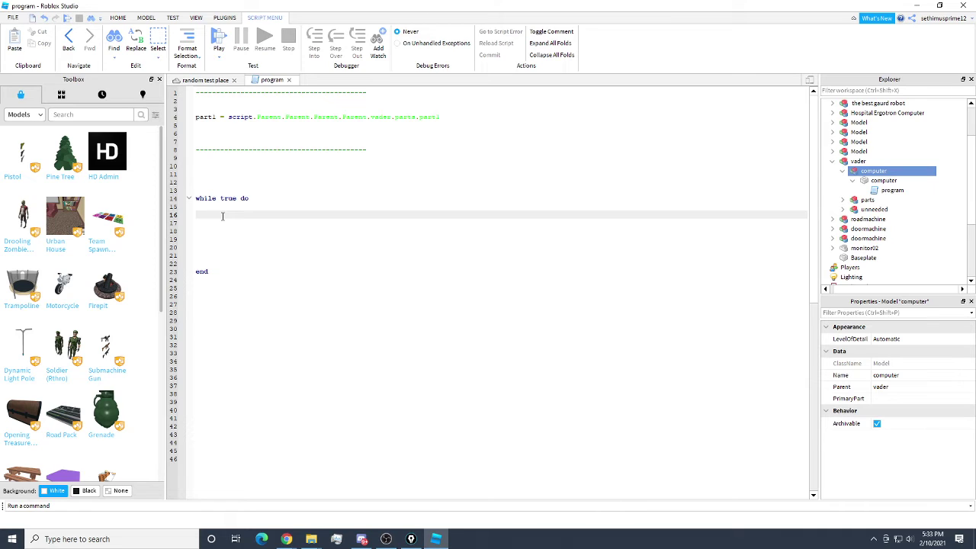
{"action": "type", "text": "part1"}
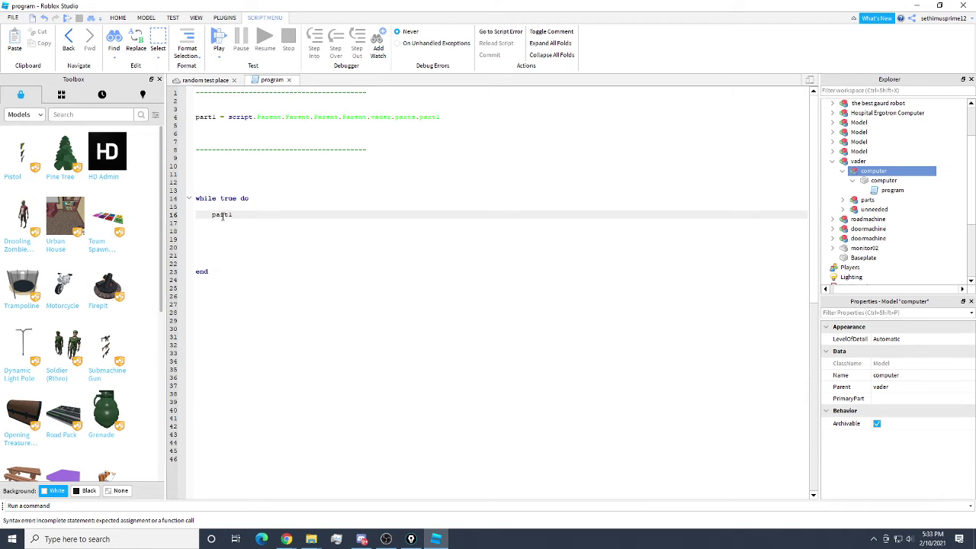
{"action": "type", "text": "."}
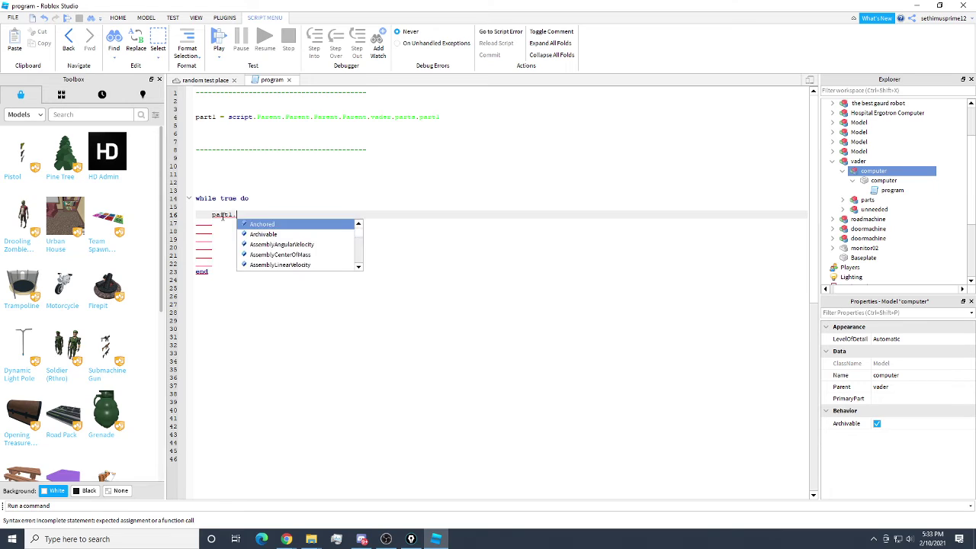
{"action": "type", "text": "t"}
{"action": "key", "text": "Tab"}
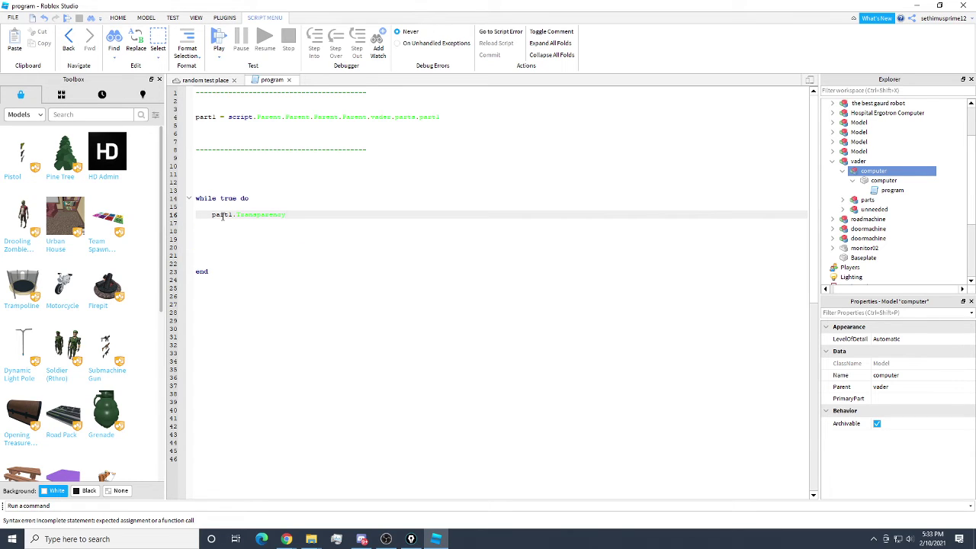
{"action": "type", "text": "= 0"}
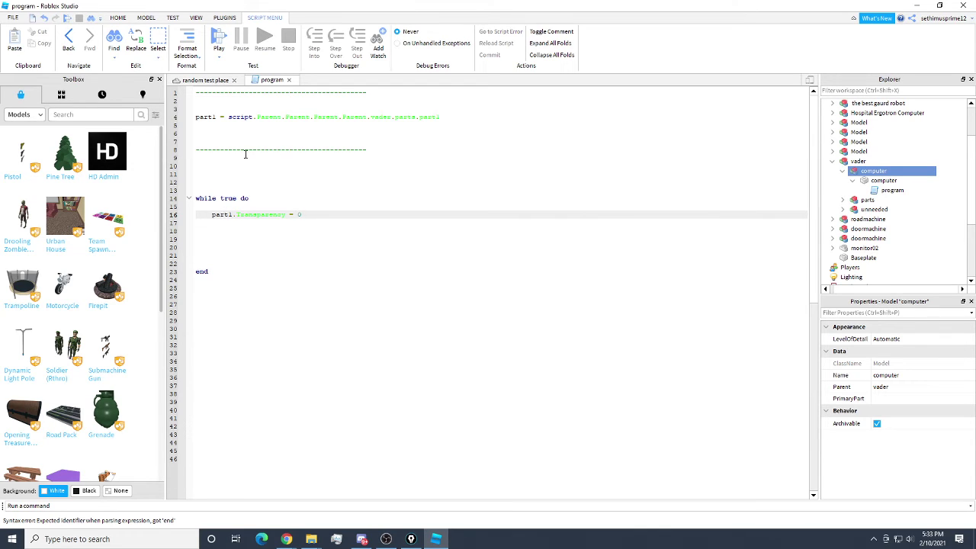
- Write "wait(5)" on line 18 inside the while loop
{"action": "left_click", "coordinate": [217, 228]}
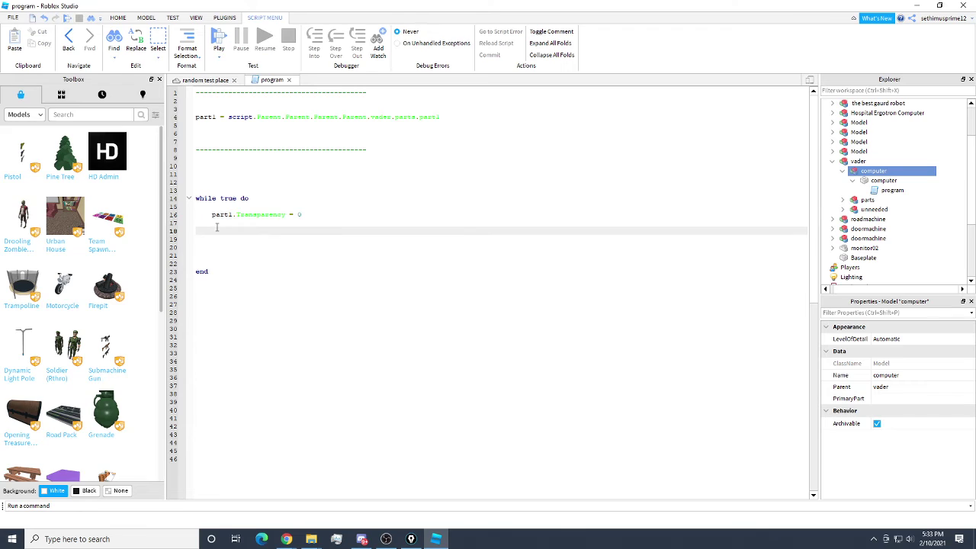
{"action": "type", "text": "wait()"}
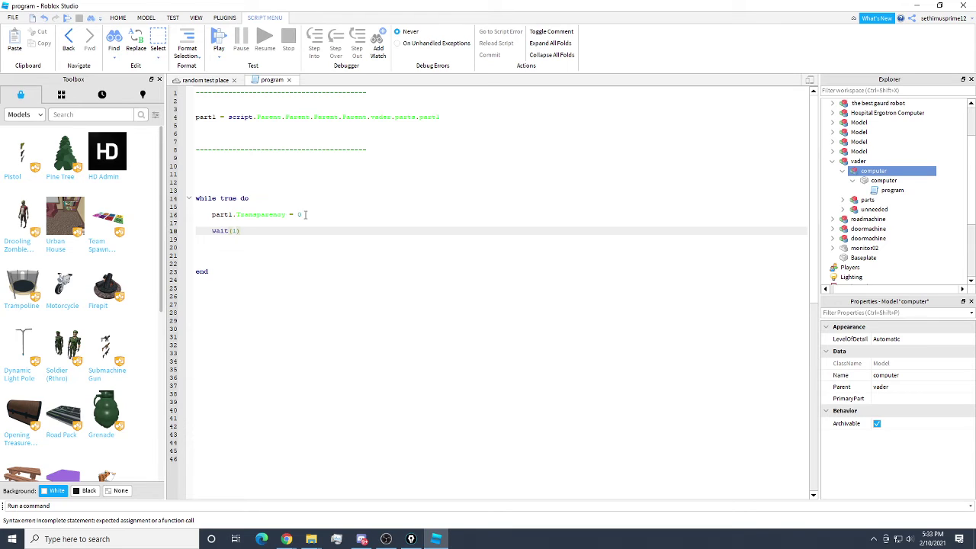
{"action": "type", "text": "1"}
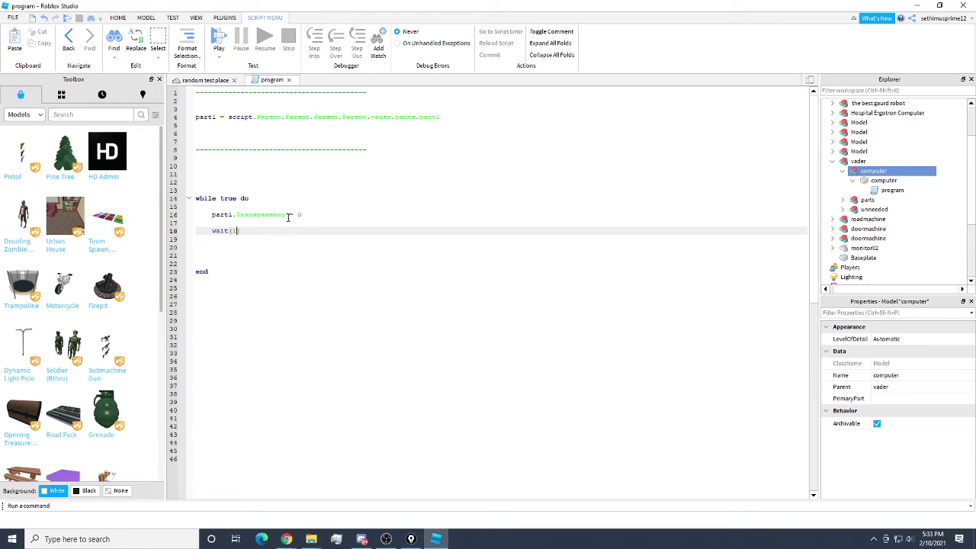
{"action": "key", "text": "BackSpace"}
{"action": "type", "text": "5"}
- Copy the part1.Transparency line to line 20 and set the copy's value to 1
{"action": "left_click_drag", "start_coordinate": [211, 214], "coordinate": [302, 215]}
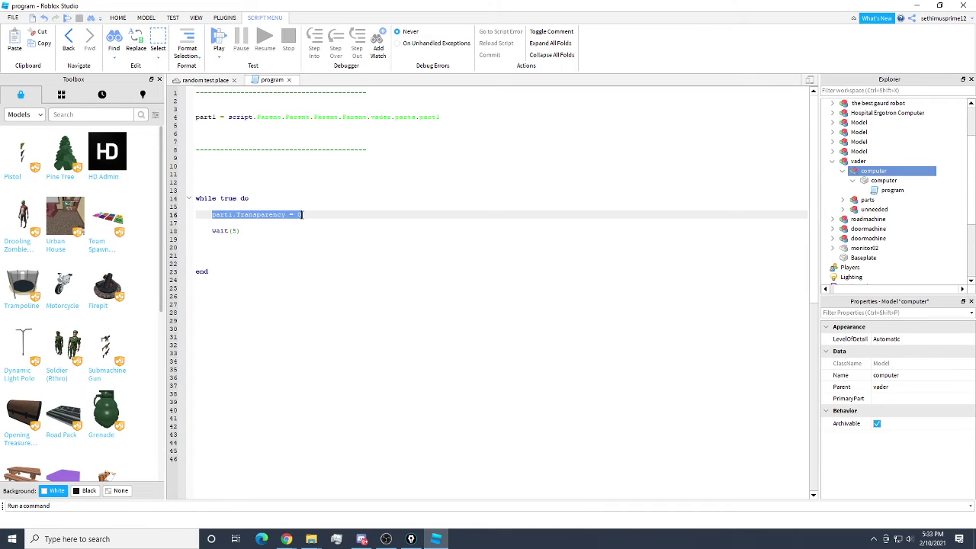
{"action": "right_click", "coordinate": [296, 215]}
{"action": "left_click", "coordinate": [327, 262]}
{"action": "left_click", "coordinate": [212, 244]}
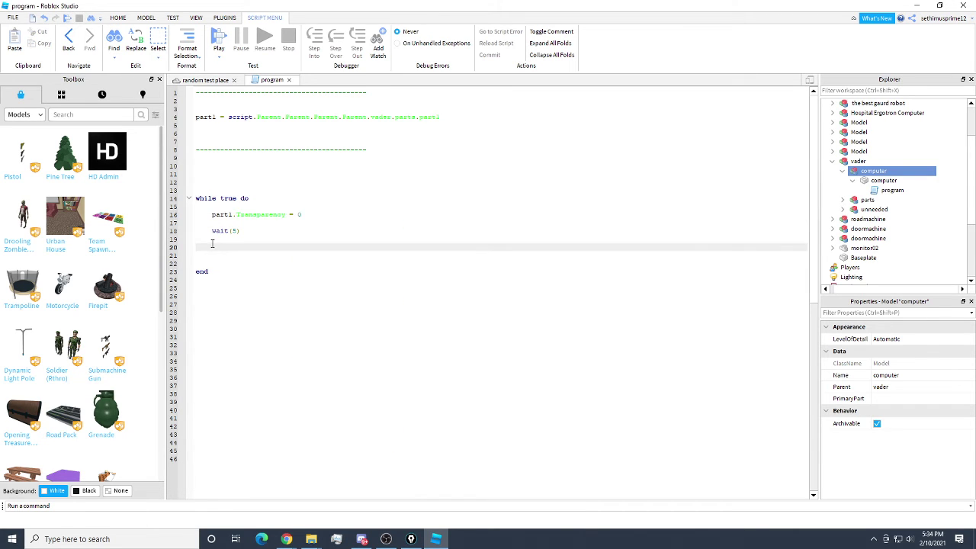
{"action": "key", "text": "ctrl+v"}
{"action": "left_click_drag", "start_coordinate": [302, 248], "coordinate": [299, 248]}
{"action": "type", "text": "1"}
{"action": "double_click", "coordinate": [300, 247]}
{"action": "double_click", "coordinate": [300, 214]}
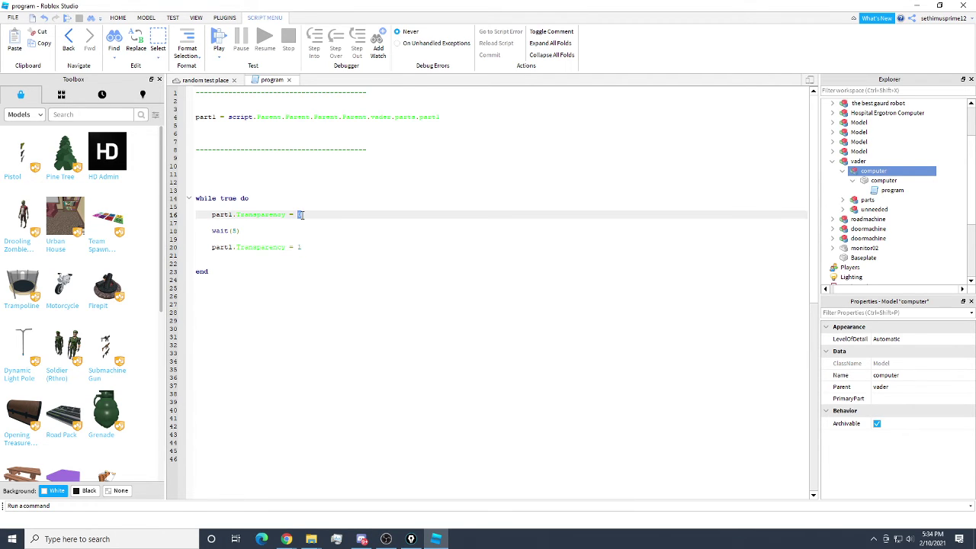
- Start a playtest of the place and walk the character over to the elevator platform beside the purple computer block
{"action": "left_click", "coordinate": [204, 81]}
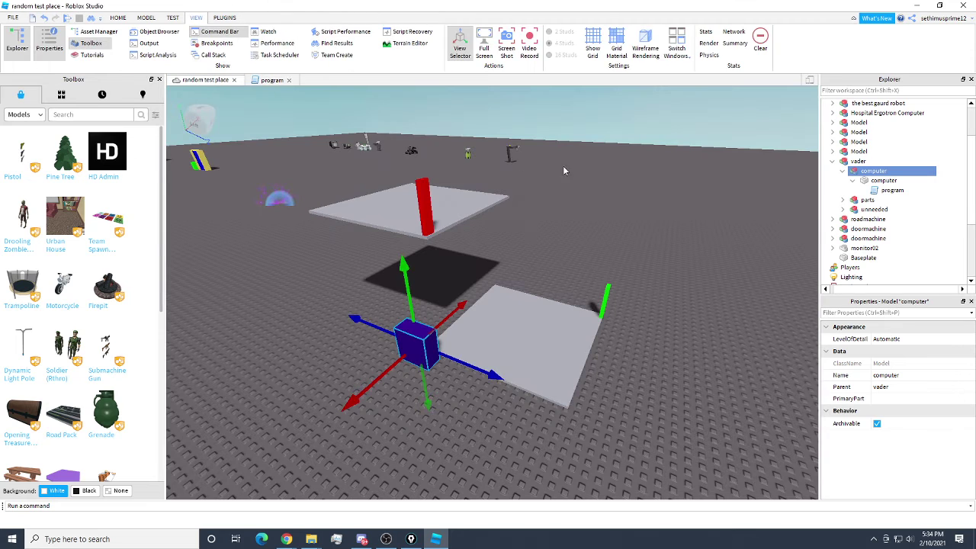
{"action": "left_click", "coordinate": [604, 148]}
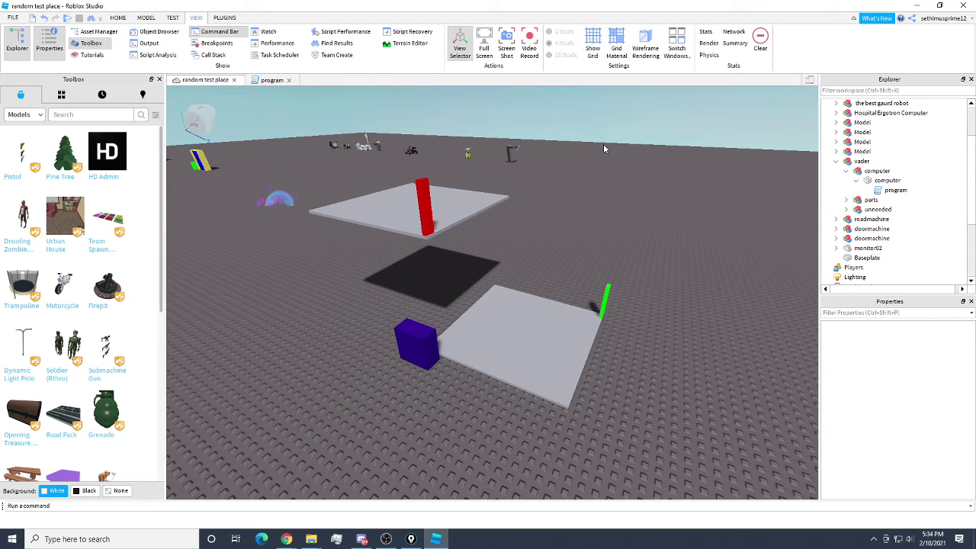
{"action": "key", "text": "F7"}
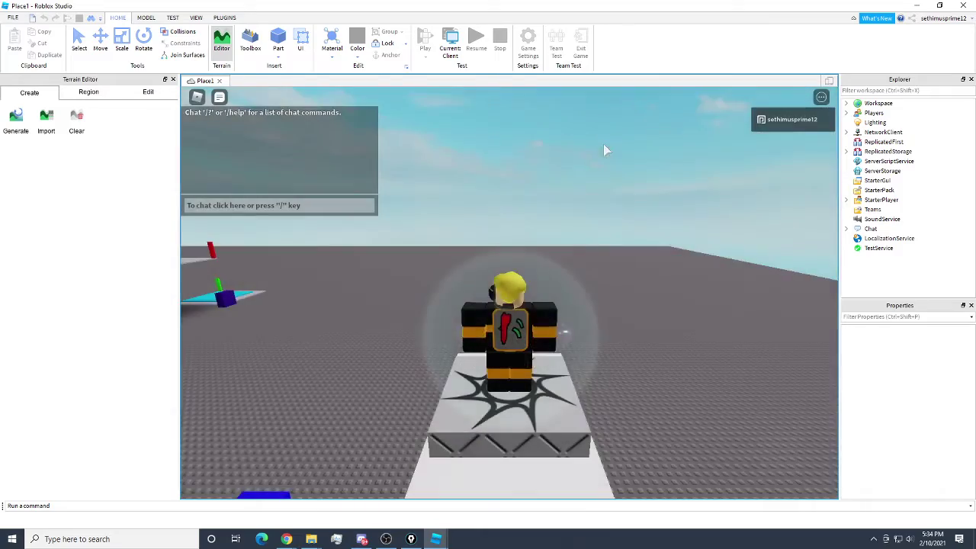
{"action": "key", "text": "w"}
{"action": "scroll", "coordinate": [580, 150], "scroll_direction": "down", "scroll_amount": 5}
{"action": "right_click_drag", "start_coordinate": [580, 150], "coordinate": [580, 151]}
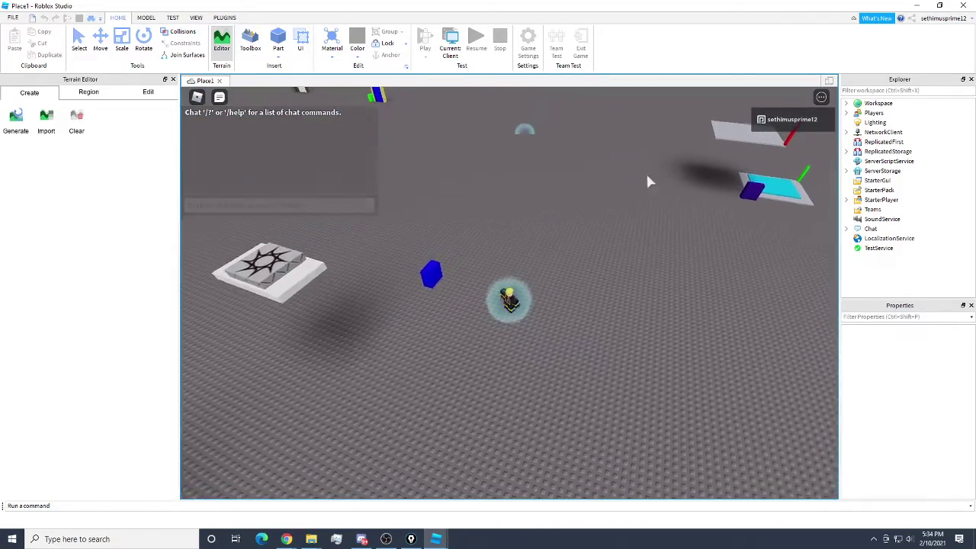
{"action": "right_click_drag", "start_coordinate": [647, 182], "coordinate": [730, 273]}
{"action": "key", "text": "d"}
{"action": "scroll", "coordinate": [730, 273], "scroll_direction": "up", "scroll_amount": 1}
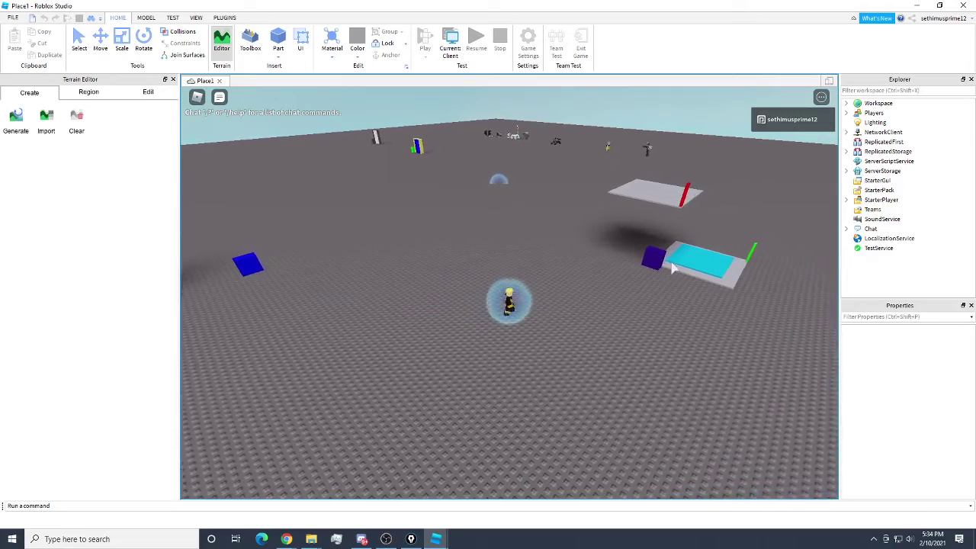
{"action": "scroll", "coordinate": [642, 273], "scroll_direction": "up", "scroll_amount": 1}
{"action": "scroll", "coordinate": [603, 279], "scroll_direction": "up", "scroll_amount": 1}
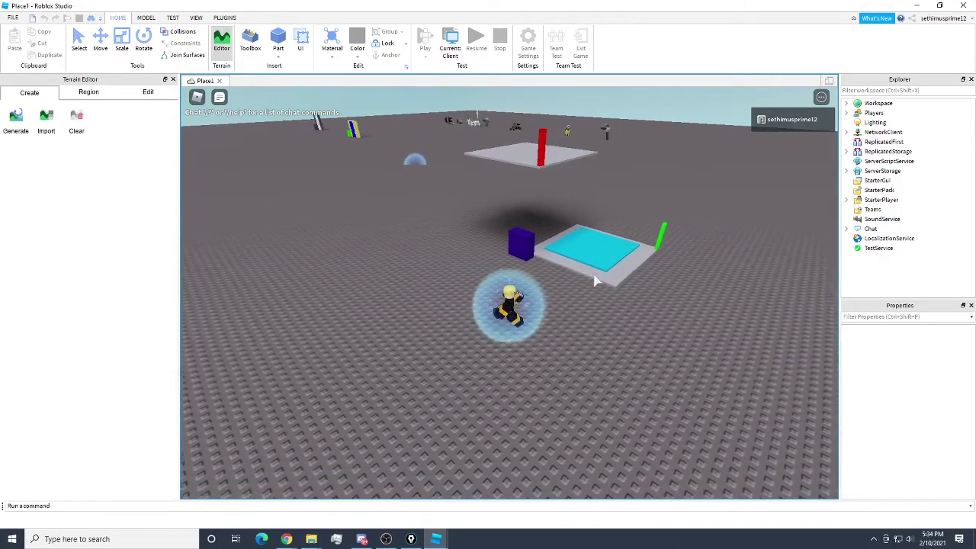
{"action": "key", "text": "w"}
{"action": "right_click_drag", "start_coordinate": [497, 283], "coordinate": [499, 289]}
{"action": "key", "text": "s"}
{"action": "key", "text": "d"}
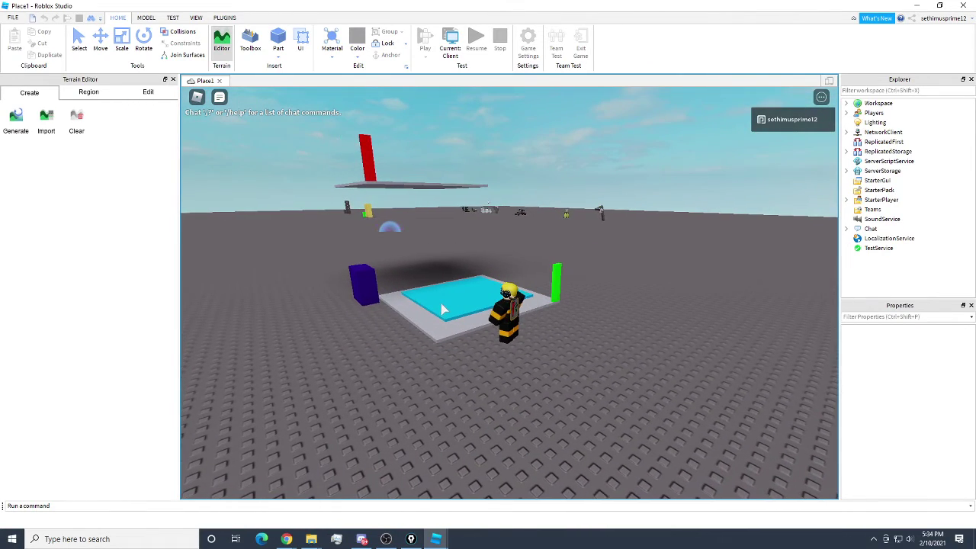
- Watch the cyan plate for transparency changes while moving the character onto it, and end the playtest
{"action": "right_click_drag", "start_coordinate": [448, 311], "coordinate": [449, 311]}
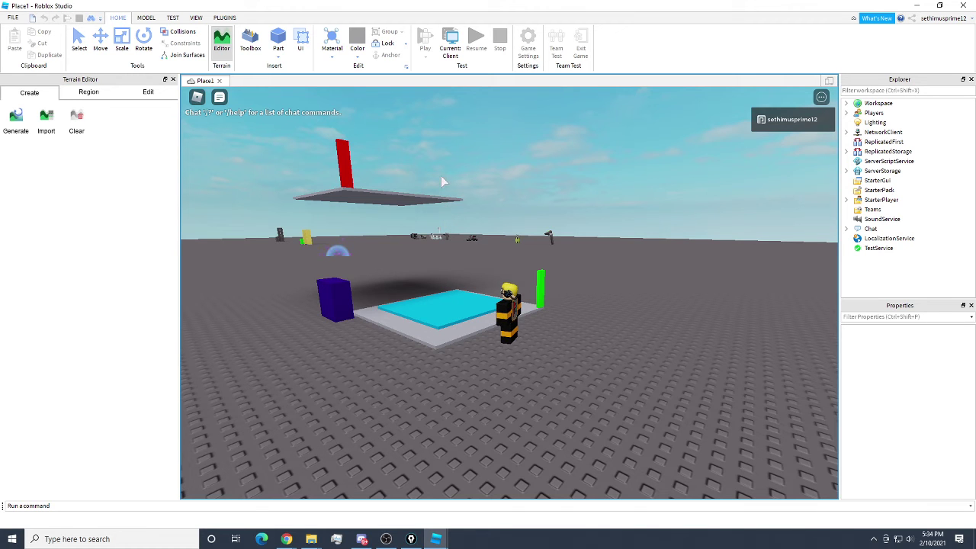
{"action": "key", "text": "s"}
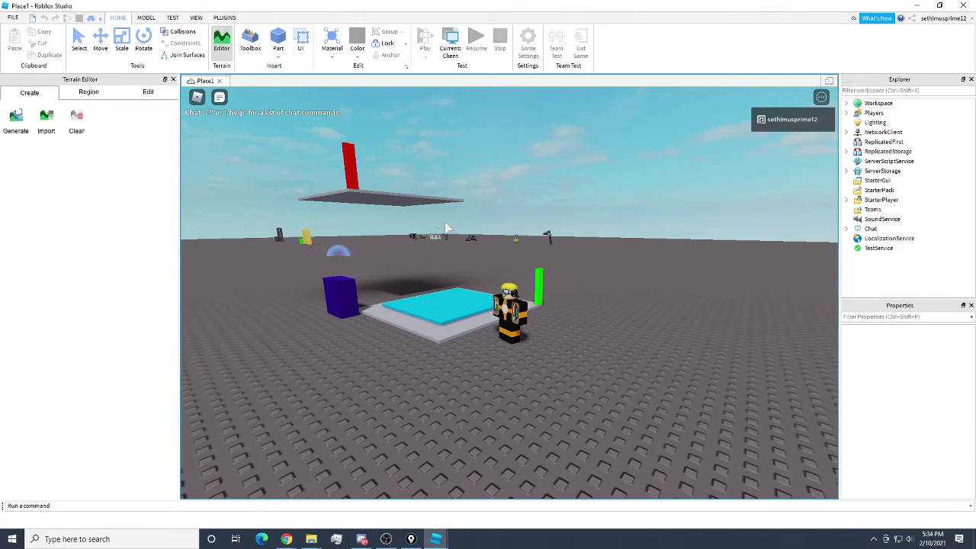
{"action": "right_click_drag", "start_coordinate": [445, 223], "coordinate": [446, 222]}
{"action": "scroll", "coordinate": [446, 223], "scroll_direction": "up", "scroll_amount": 1}
{"action": "key", "text": "w"}
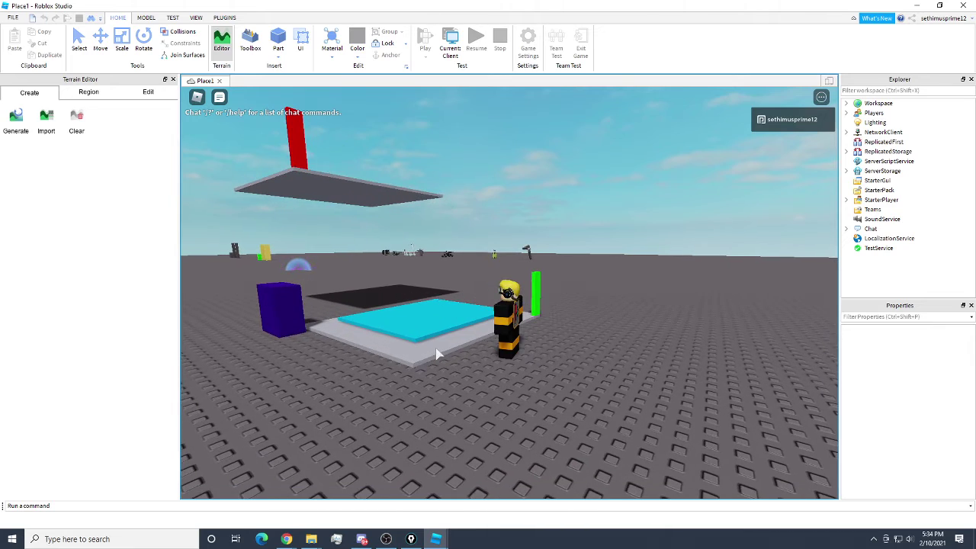
{"action": "scroll", "coordinate": [458, 335], "scroll_direction": "up", "scroll_amount": 1}
{"action": "right_click_drag", "start_coordinate": [457, 335], "coordinate": [463, 338]}
{"action": "scroll", "coordinate": [461, 336], "scroll_direction": "up", "scroll_amount": 1}
{"action": "key", "text": "a"}
{"action": "key", "text": "s"}
{"action": "scroll", "coordinate": [462, 334], "scroll_direction": "up", "scroll_amount": 1}
{"action": "key", "text": "w"}
{"action": "key", "text": "a"}
{"action": "right_click_drag", "start_coordinate": [529, 321], "coordinate": [529, 321]}
{"action": "key", "text": "space"}
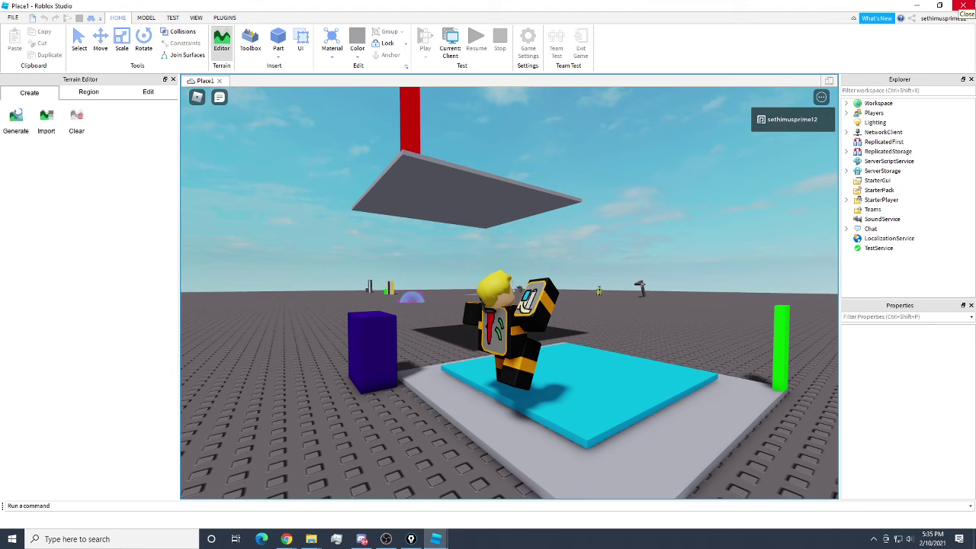
{"action": "right_click_drag", "start_coordinate": [678, 262], "coordinate": [678, 262]}
{"action": "left_click", "coordinate": [964, 6]}
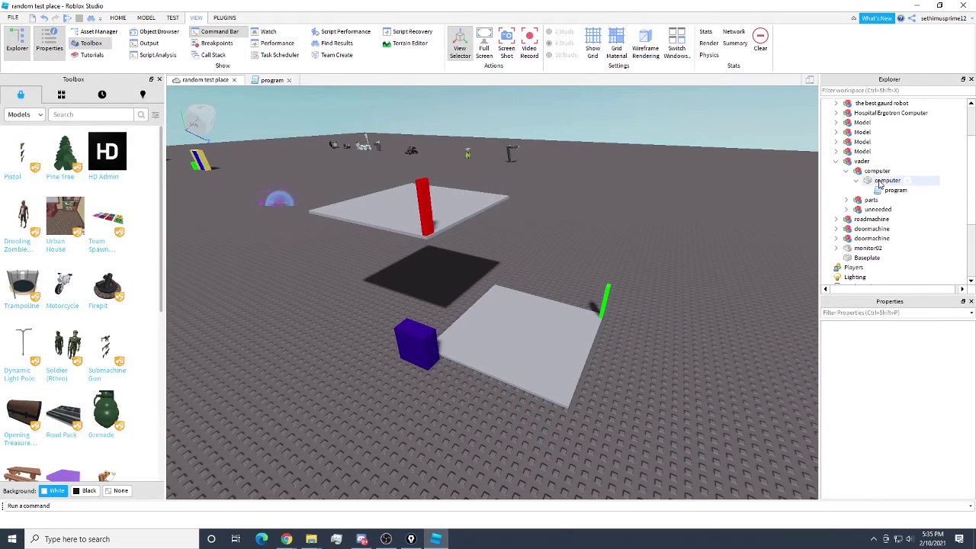
- Reopen the computer block's program script and copy wait(5) to line 22, just before the loop's end
{"action": "double_click", "coordinate": [892, 190]}
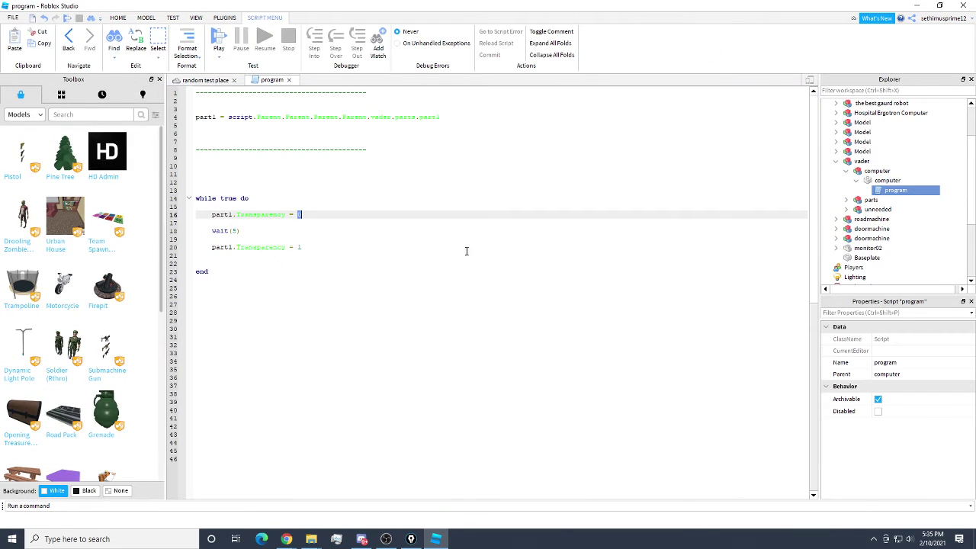
{"action": "left_click", "coordinate": [318, 214]}
{"action": "double_click", "coordinate": [234, 231]}
{"action": "right_click", "coordinate": [218, 230]}
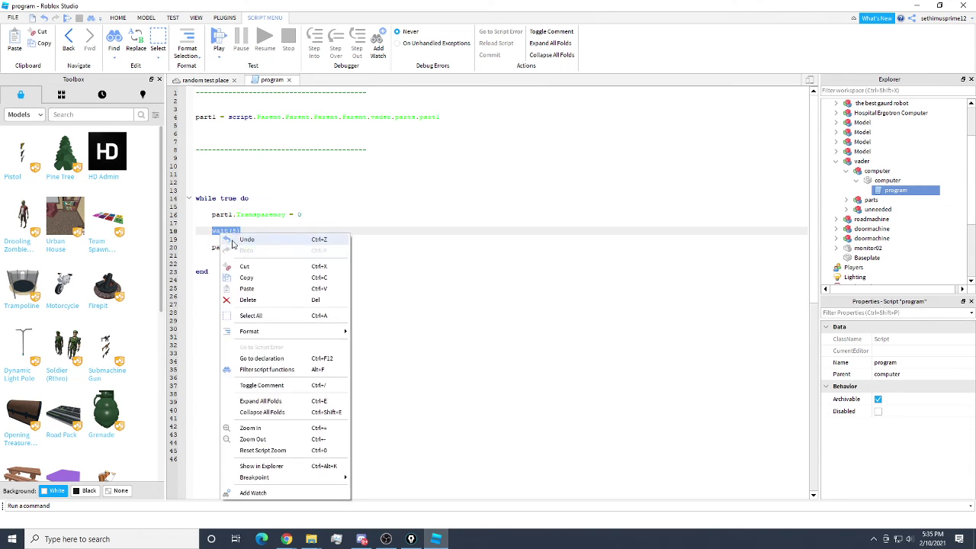
{"action": "left_click", "coordinate": [248, 277]}
{"action": "left_click", "coordinate": [222, 264]}
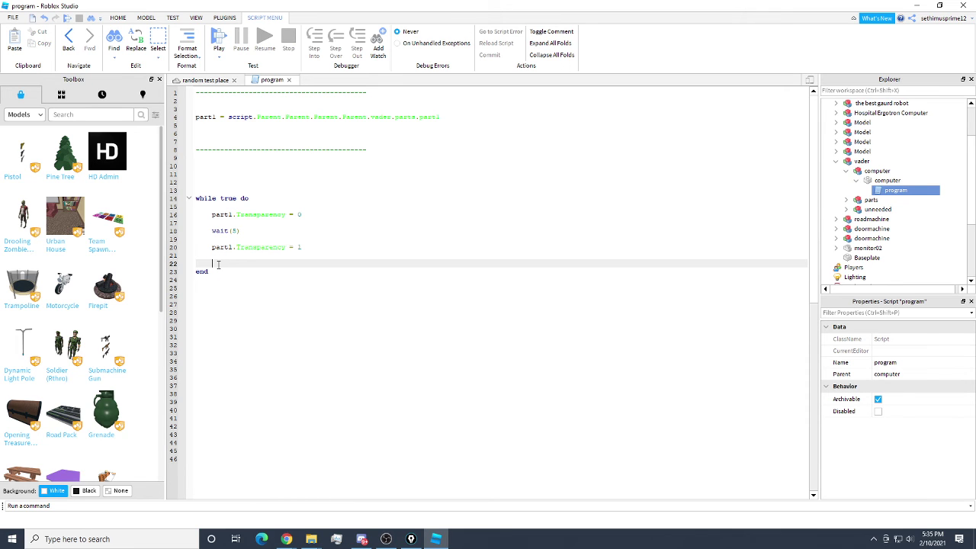
- Playtest the place with the revised loop and walk the character from the spawn to the elevator platform
{"action": "left_click", "coordinate": [210, 80]}
{"action": "left_click", "coordinate": [562, 121]}
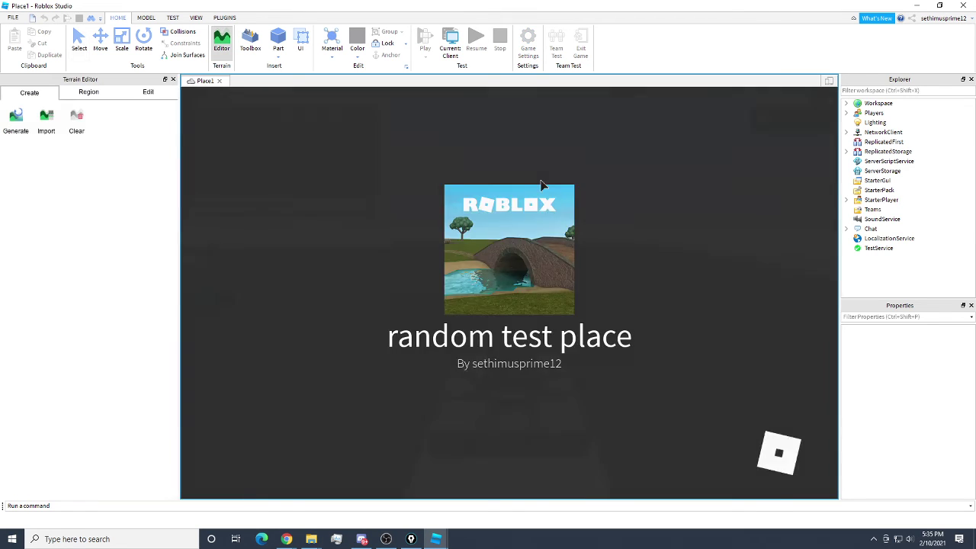
{"action": "key", "text": "w"}
{"action": "key", "text": "d"}
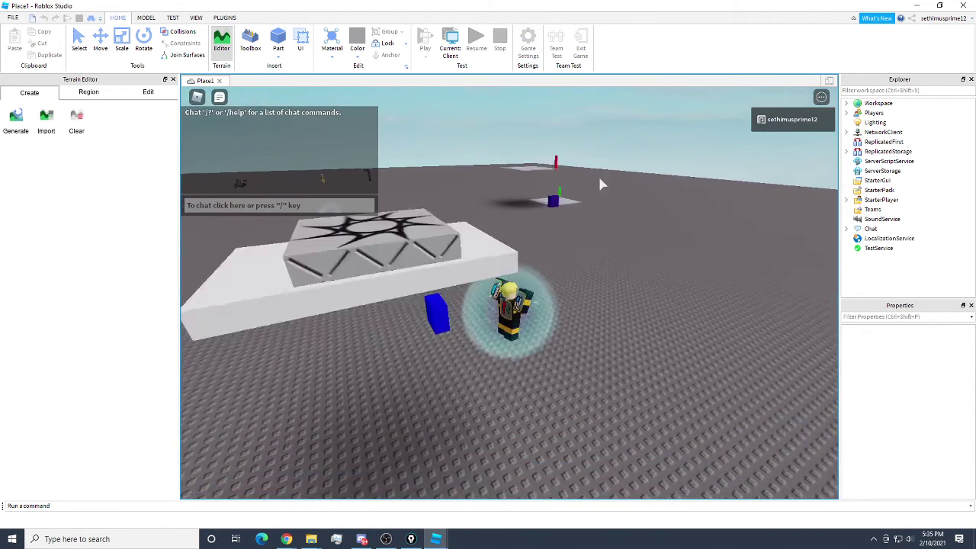
{"action": "key", "text": "w"}
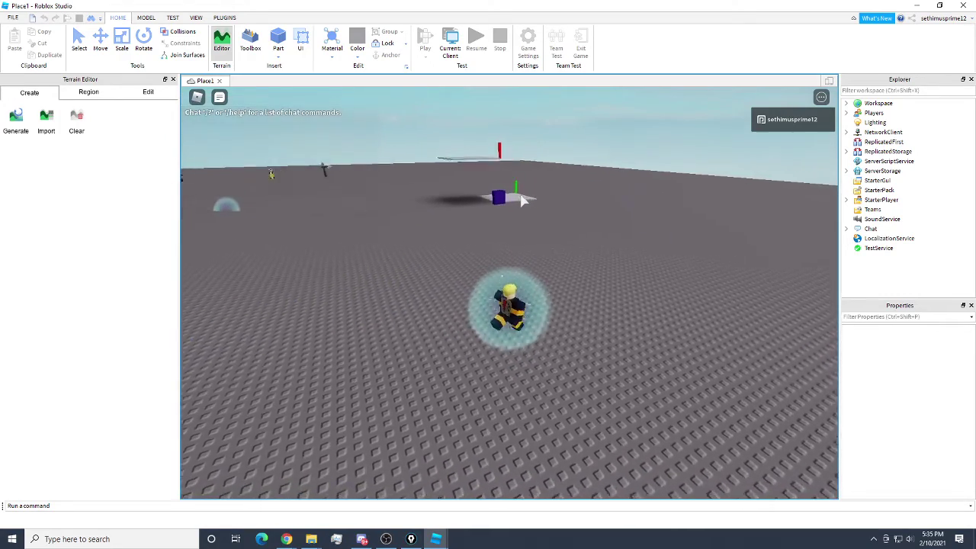
{"action": "right_click_drag", "start_coordinate": [522, 196], "coordinate": [521, 200]}
{"action": "key", "text": "w"}
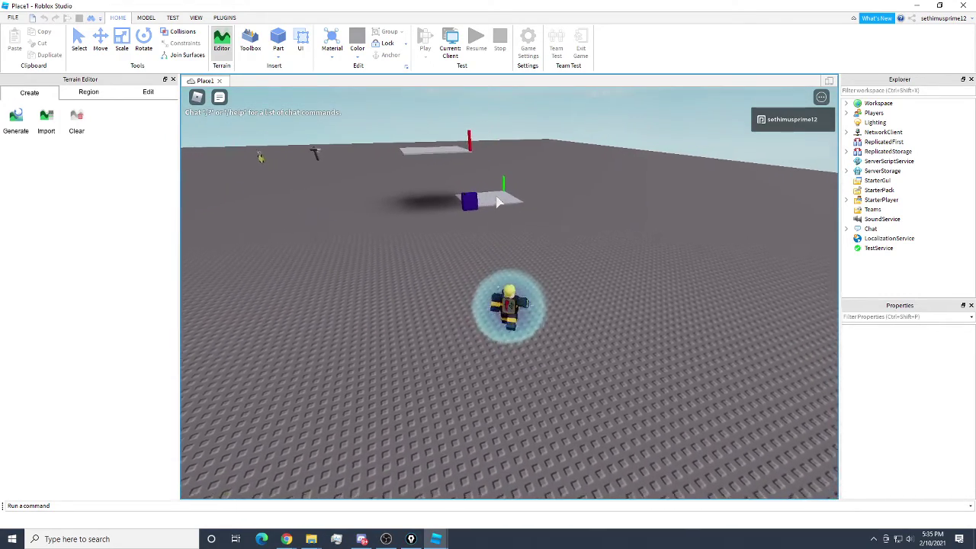
{"action": "key", "text": "w"}
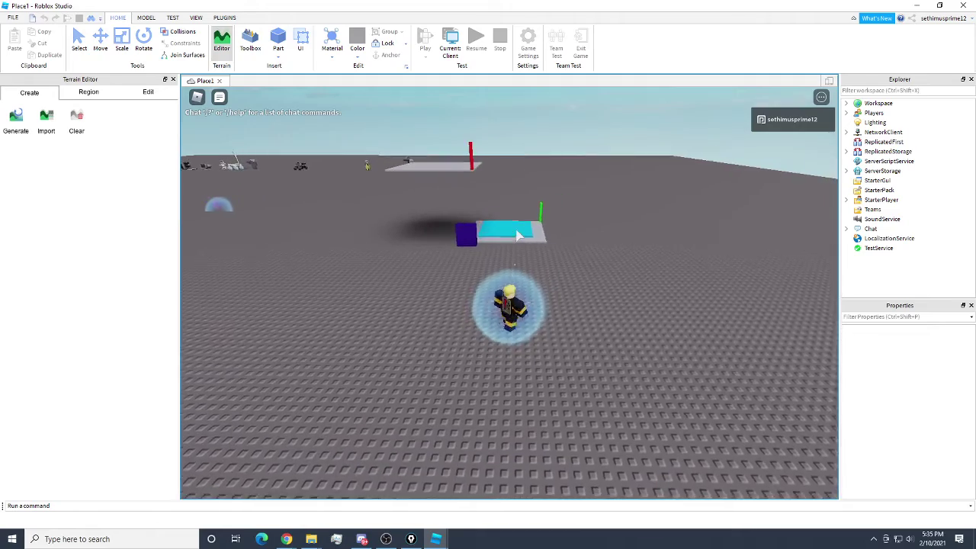
{"action": "right_click_drag", "start_coordinate": [511, 231], "coordinate": [509, 226]}
{"action": "key", "text": "d"}
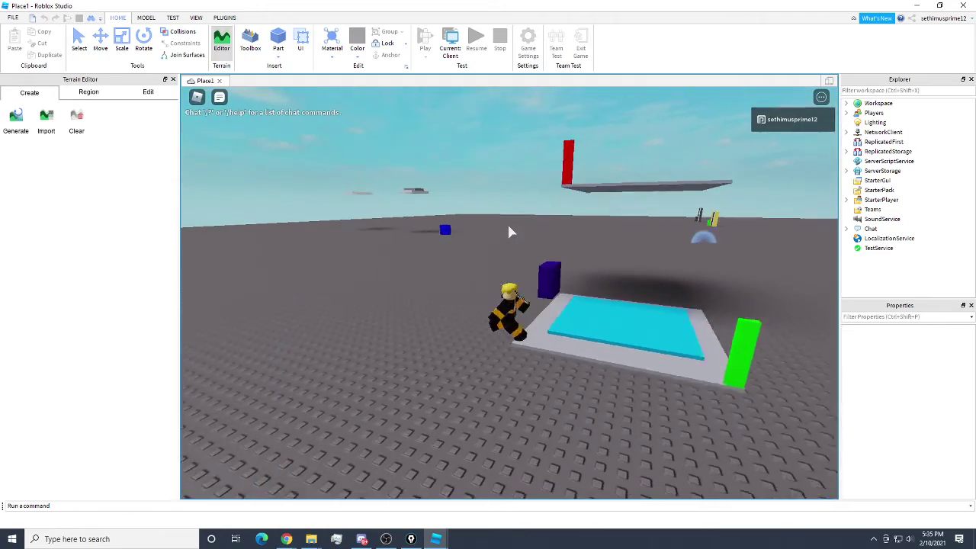
- Jump the character at the edge of the lower platform and check whether the cyan plate toggles
{"action": "scroll", "coordinate": [540, 320], "scroll_direction": "up", "scroll_amount": 2}
{"action": "scroll", "coordinate": [555, 338], "scroll_direction": "up", "scroll_amount": 2}
{"action": "key", "text": "w"}
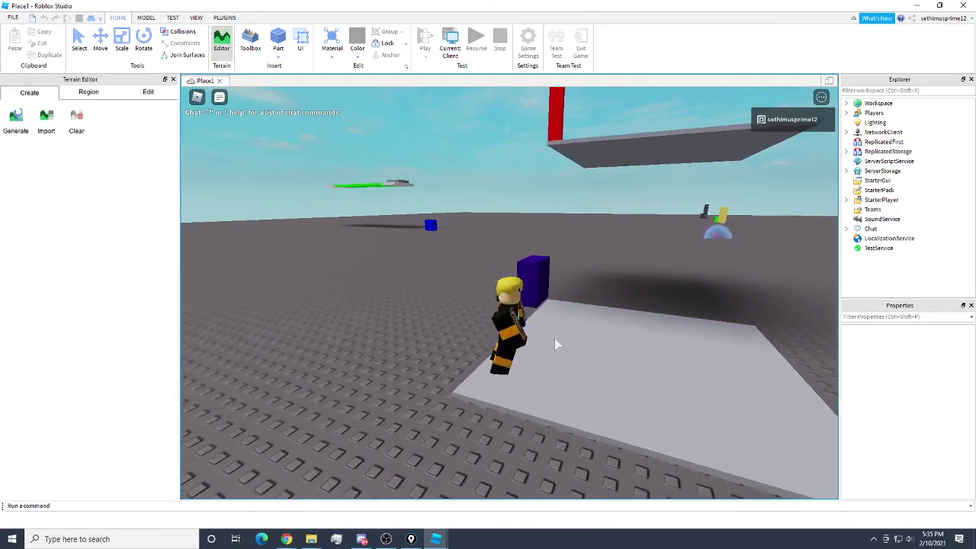
{"action": "key", "text": "space"}
{"action": "mouse_move", "coordinate": [554, 338]}
{"action": "right_mouse_down"}
{"action": "mouse_move", "coordinate": [552, 316]}
{"action": "mouse_move", "coordinate": [555, 323]}
{"action": "right_mouse_up"}
{"action": "key", "text": "space"}
{"action": "key", "text": "s"}
{"action": "key", "text": "d"}
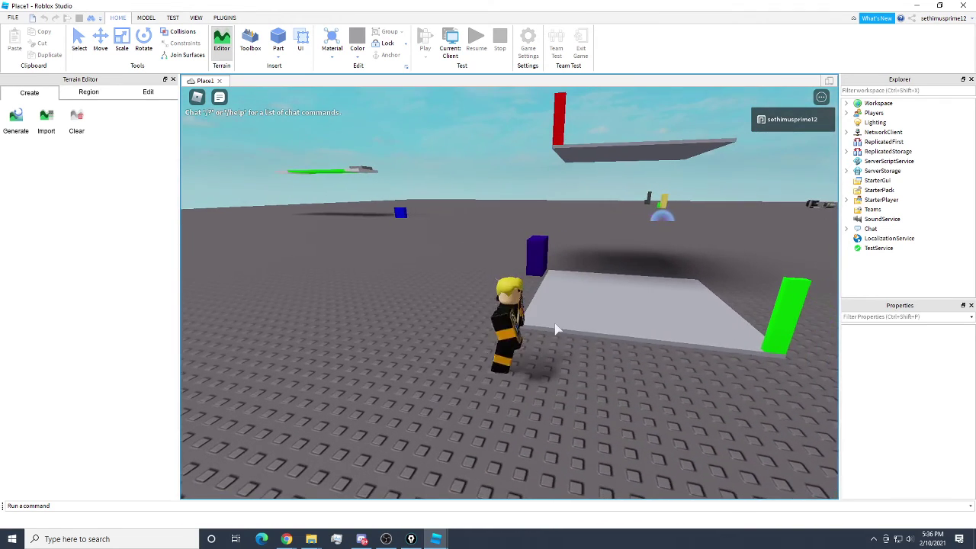
{"action": "key", "text": "s"}
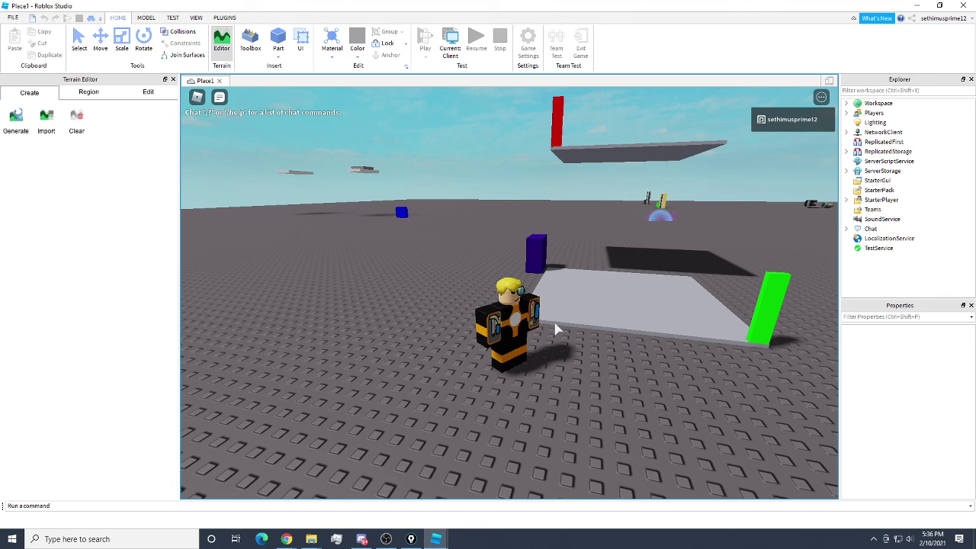
{"action": "scroll", "coordinate": [532, 317], "scroll_direction": "up", "scroll_amount": 4}
{"action": "right_click_drag", "start_coordinate": [532, 317], "coordinate": [531, 323]}
{"action": "scroll", "coordinate": [530, 316], "scroll_direction": "down", "scroll_amount": 3}
{"action": "key", "text": "s"}
{"action": "scroll", "coordinate": [532, 322], "scroll_direction": "up", "scroll_amount": 2}
{"action": "scroll", "coordinate": [532, 322], "scroll_direction": "up", "scroll_amount": 1}
{"action": "key", "text": "w"}
{"action": "scroll", "coordinate": [531, 323], "scroll_direction": "down", "scroll_amount": 2}
{"action": "key", "text": "d"}
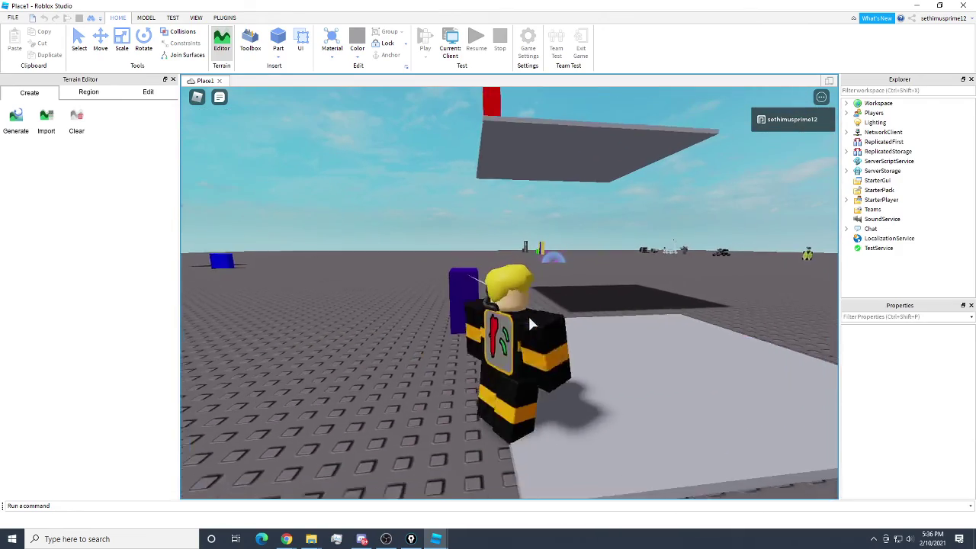
{"action": "key", "text": "s"}
{"action": "scroll", "coordinate": [532, 323], "scroll_direction": "up", "scroll_amount": 2}
{"action": "key", "text": "s"}
{"action": "scroll", "coordinate": [627, 330], "scroll_direction": "up", "scroll_amount": 4}
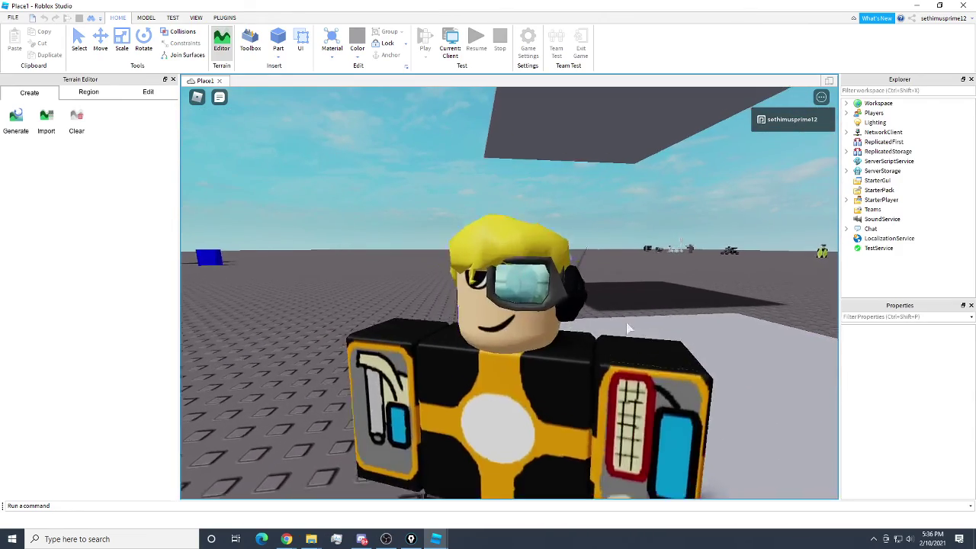